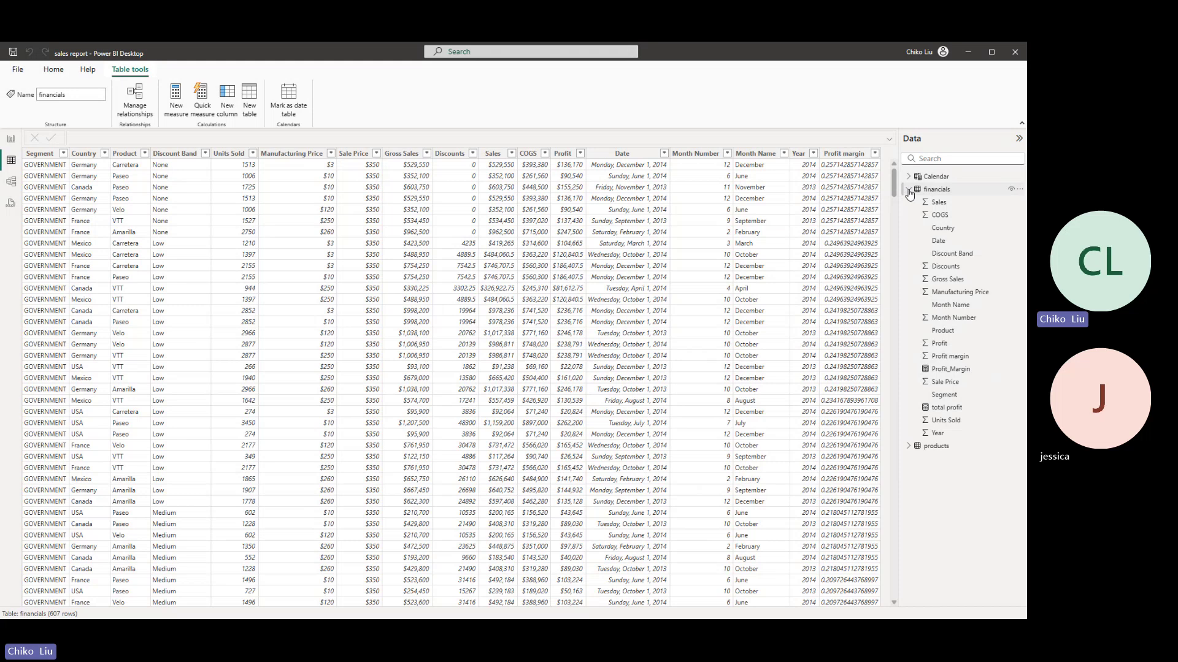
left_click(908, 191)
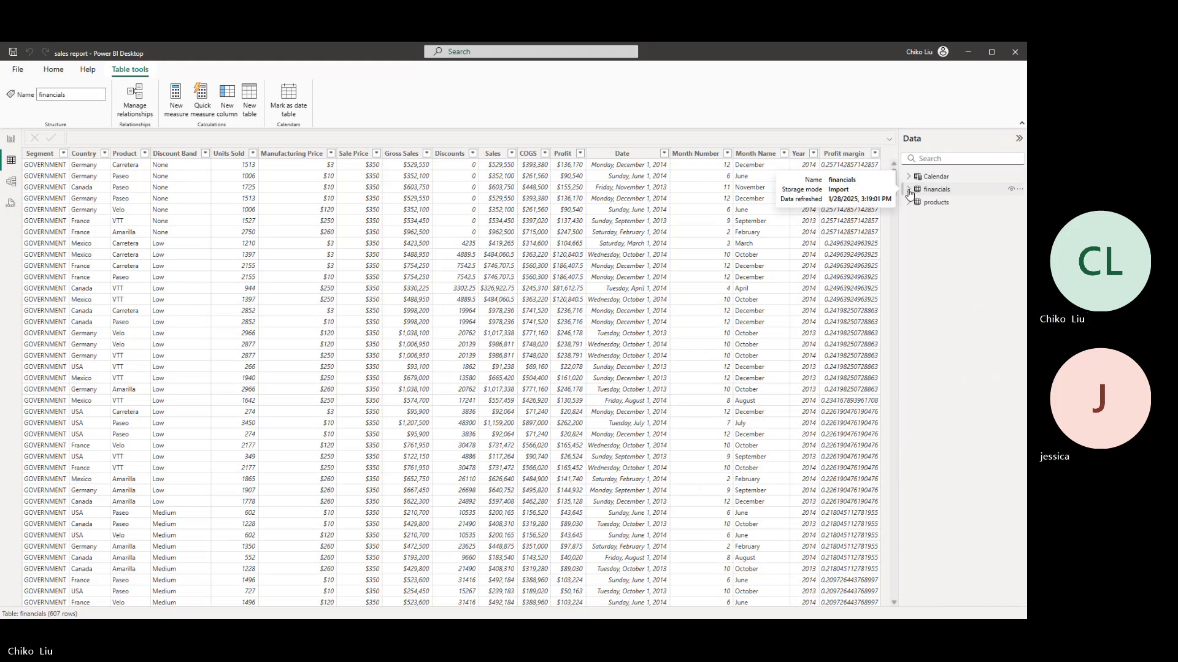
left_click(909, 192)
left_click(909, 191)
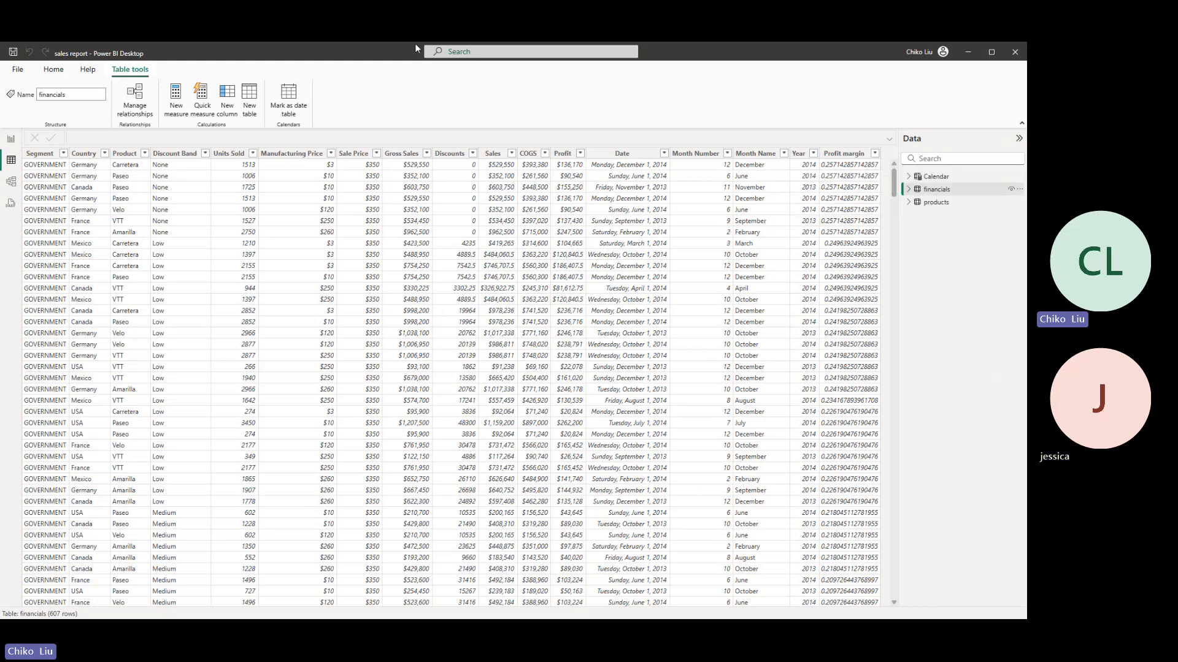
- Open the Power Query Editor from the report view and create a query group named measure
left_click(12, 140)
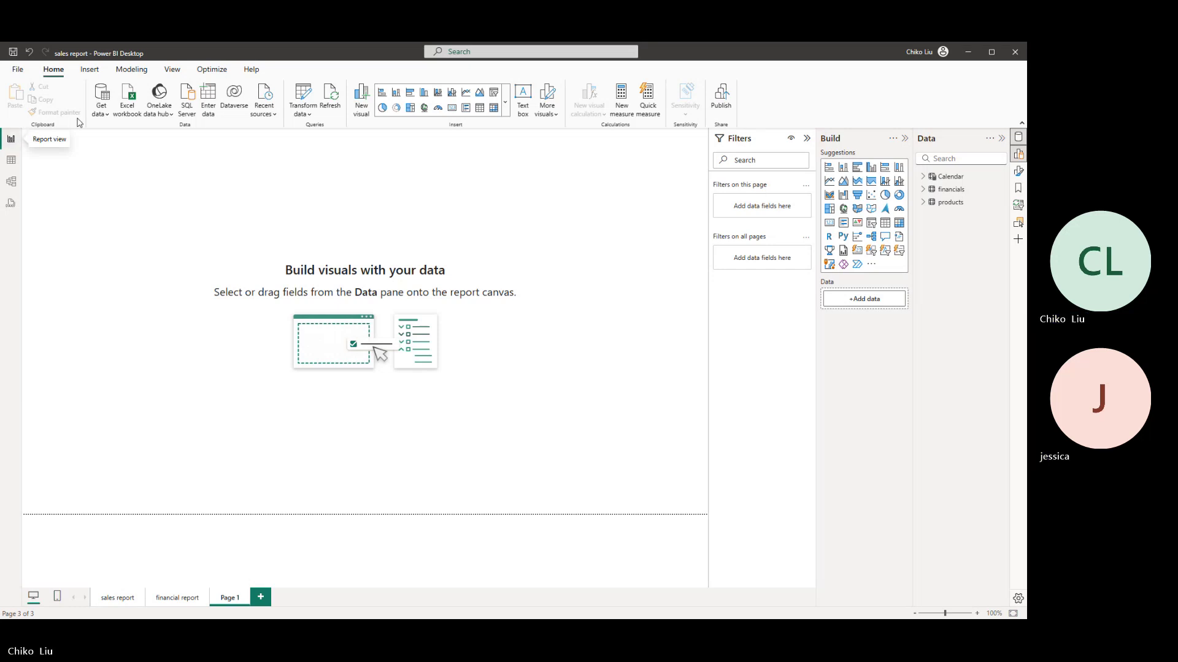
left_click(300, 98)
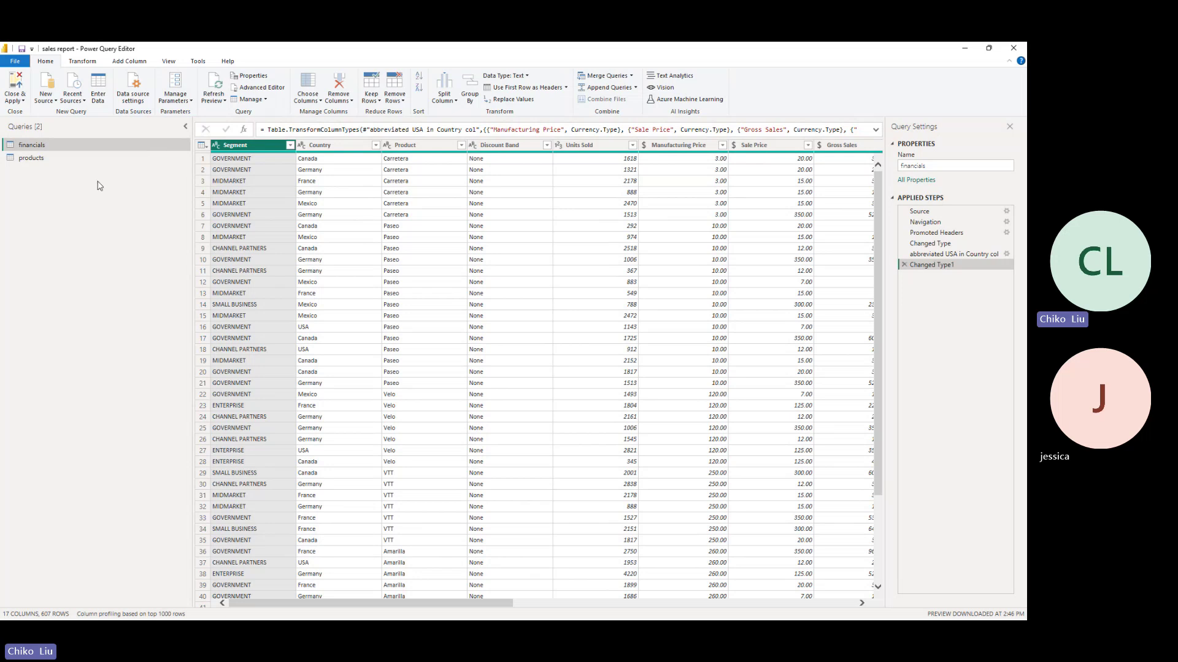
right_click(86, 220)
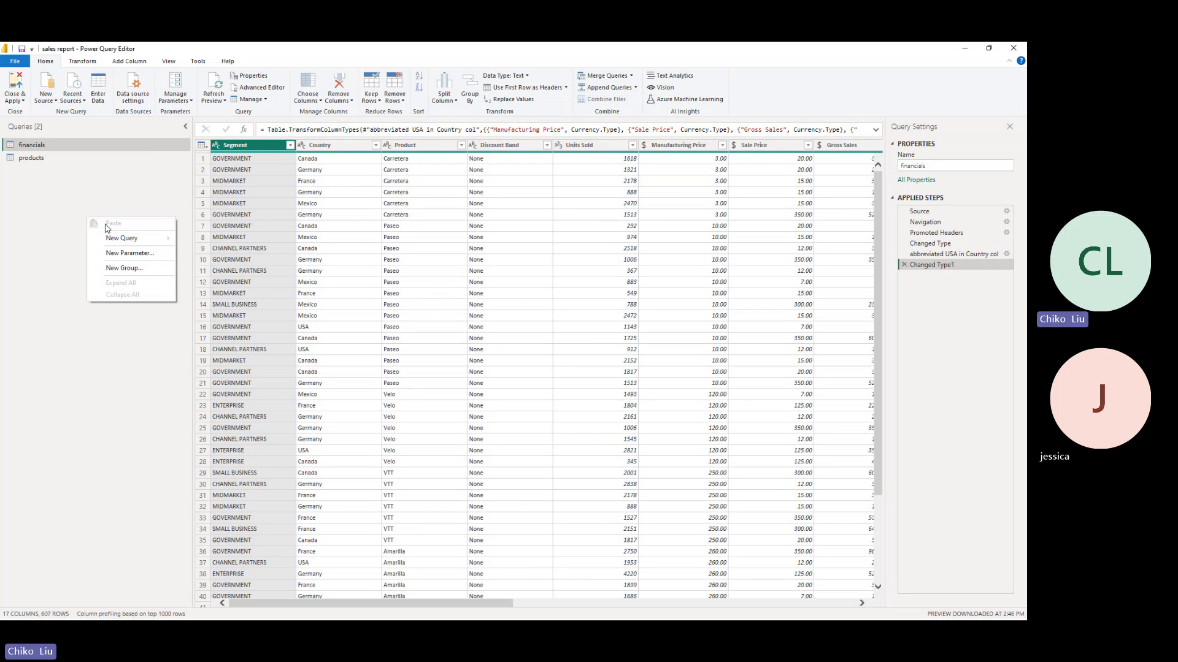
left_click(139, 270)
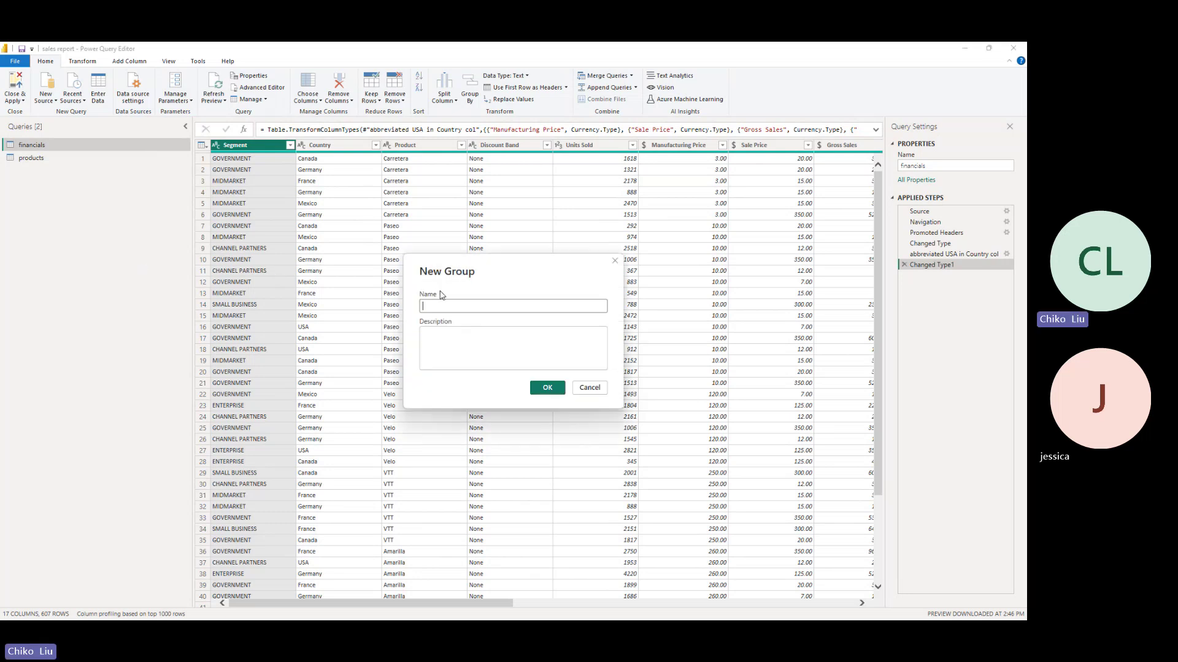
type("measur")
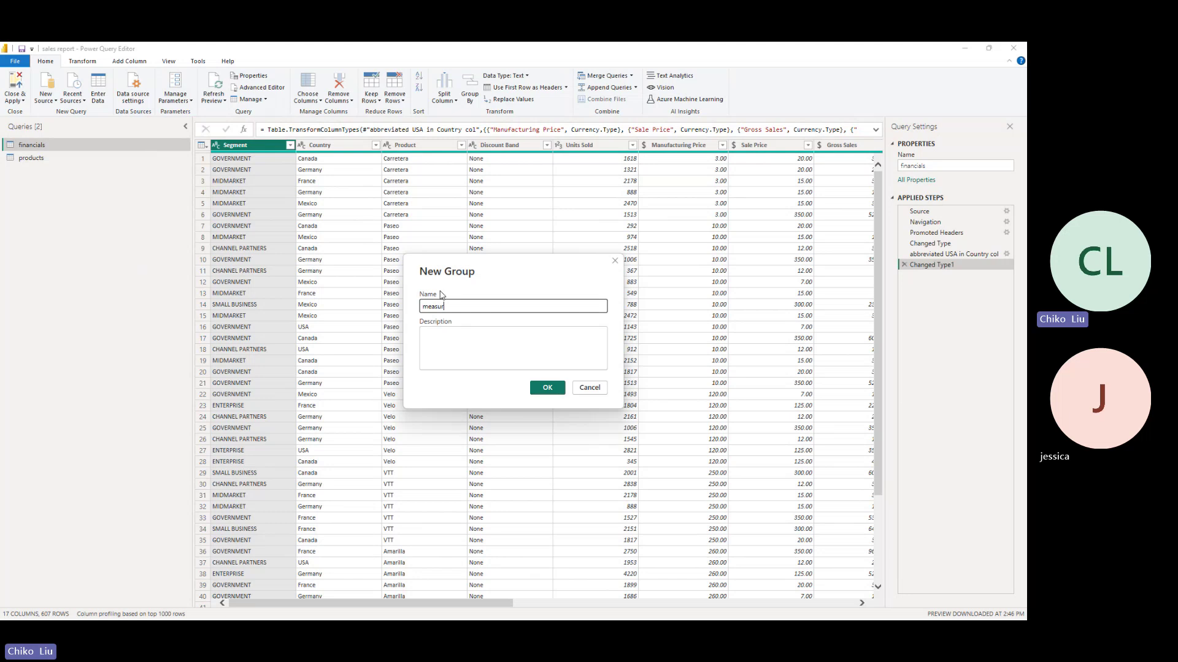
key("Escape")
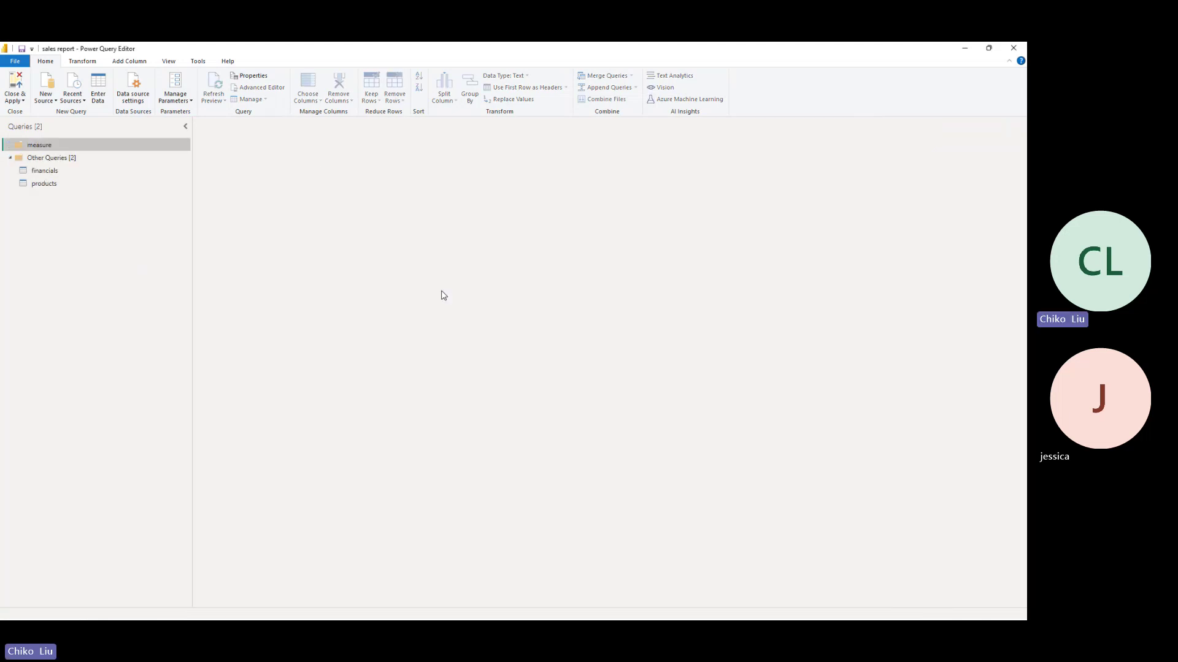
- Apply the pending query changes and close the Power Query Editor
left_click(43, 158)
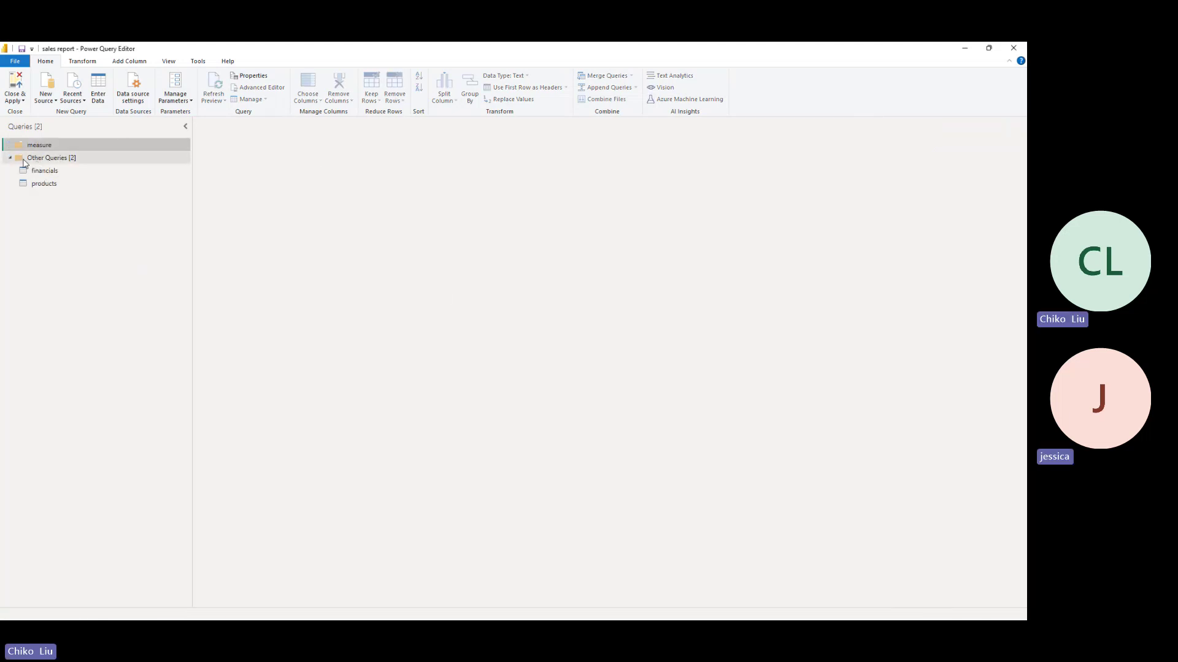
left_click(24, 101)
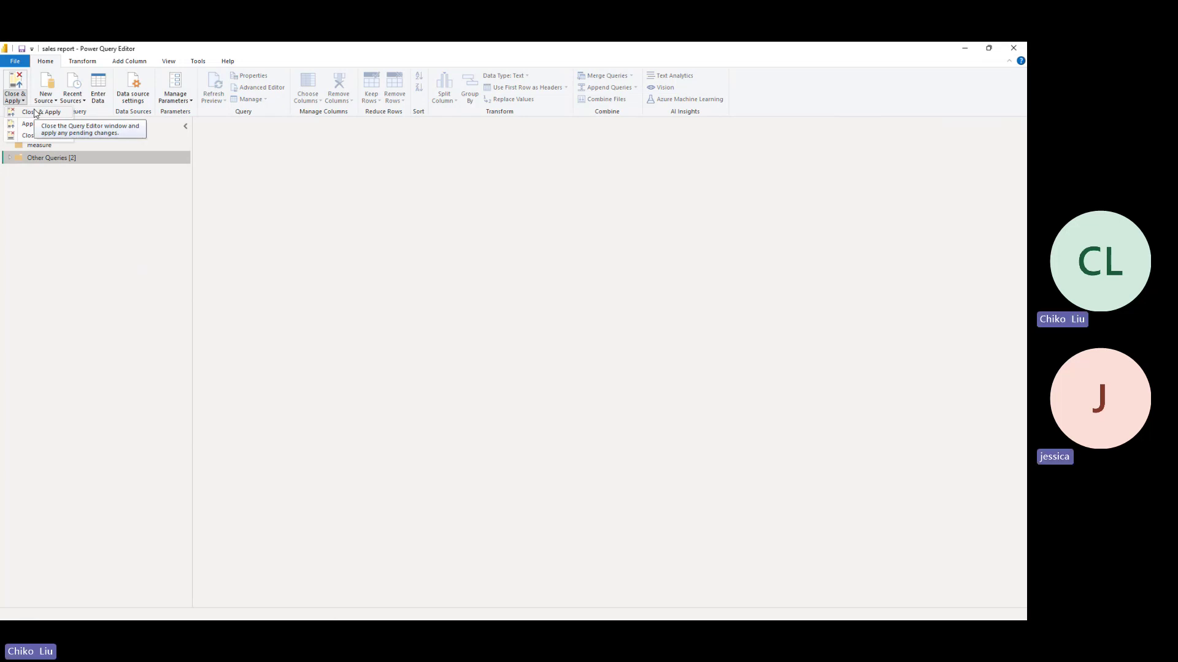
left_click(50, 160)
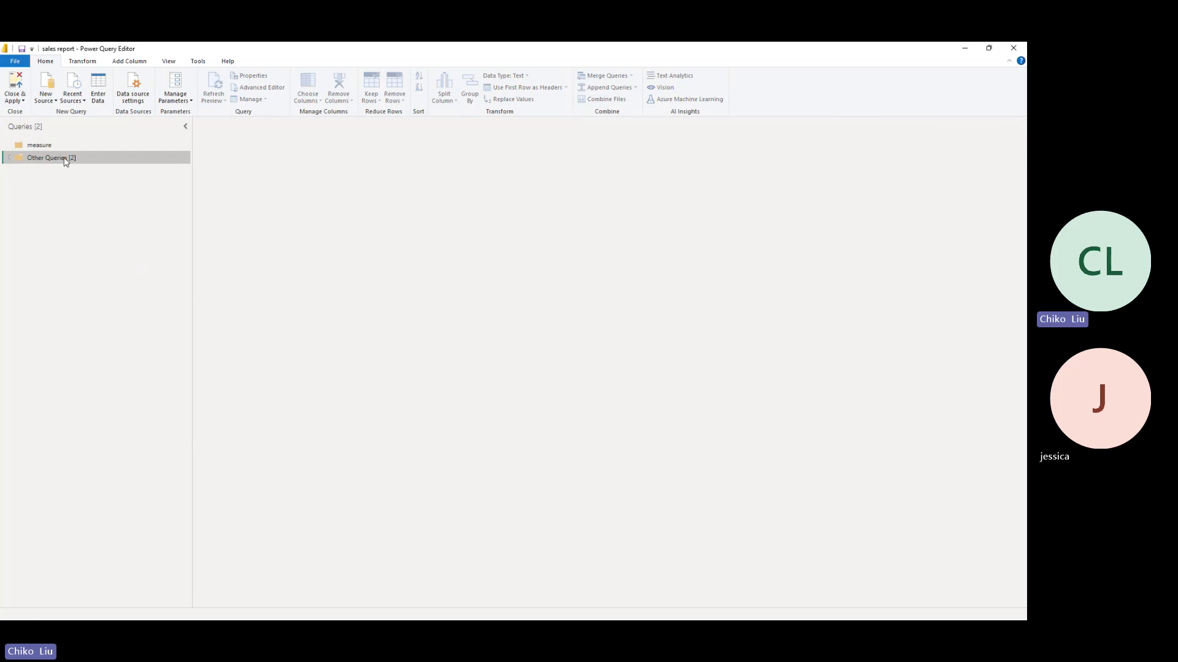
right_click(66, 162)
left_click(51, 161)
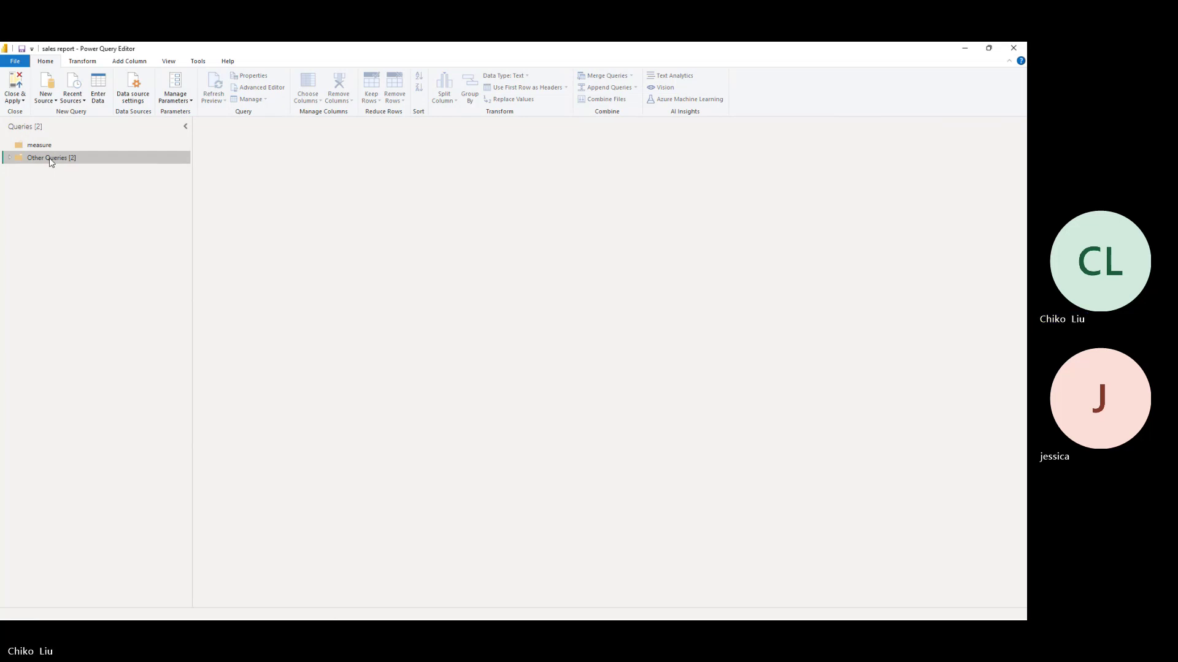
left_click(10, 160)
left_click(19, 98)
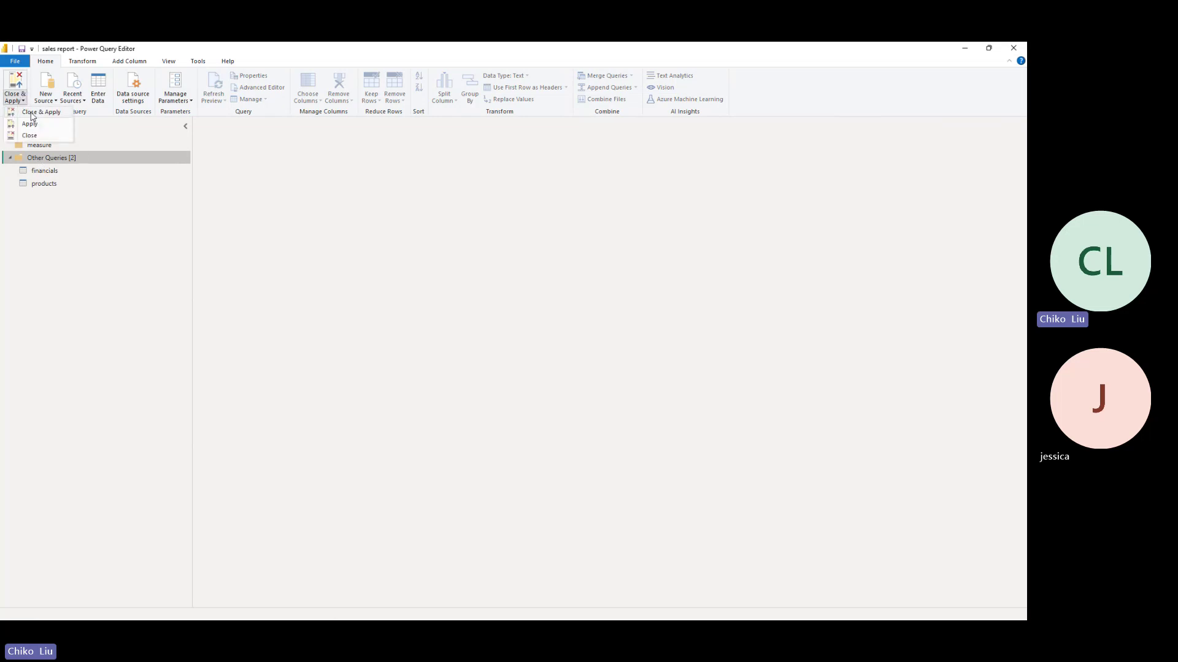
left_click(33, 114)
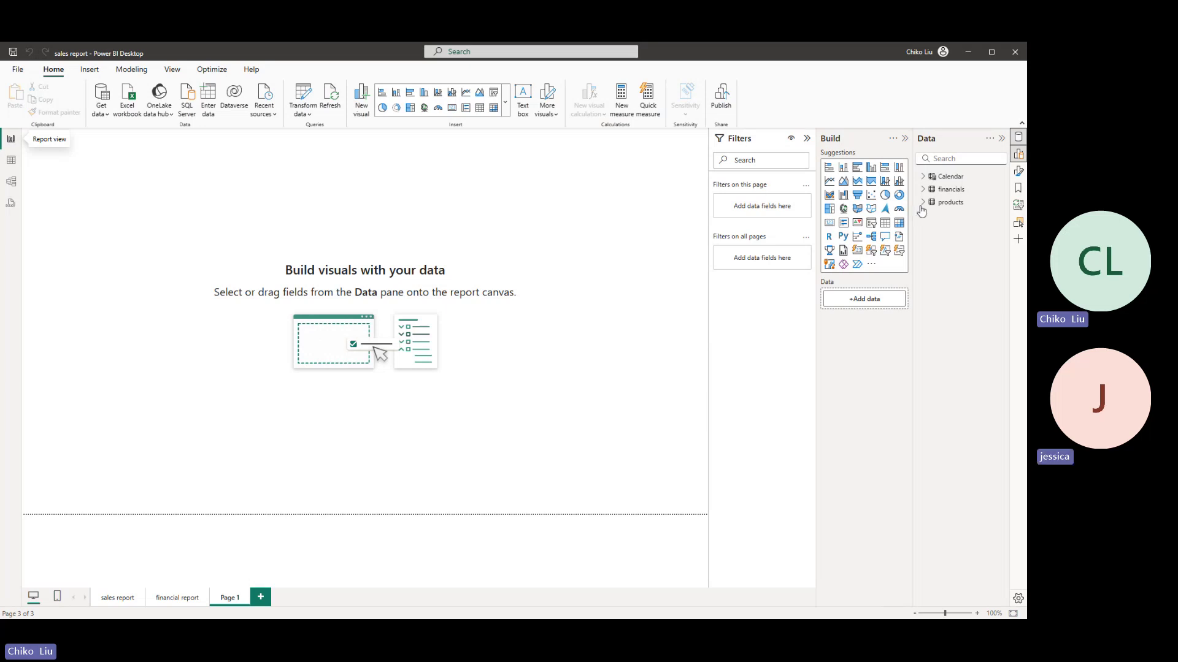
- Examine the Profit_Margin and total profit measures in the financials table, including the options available for total profit
left_click(925, 190)
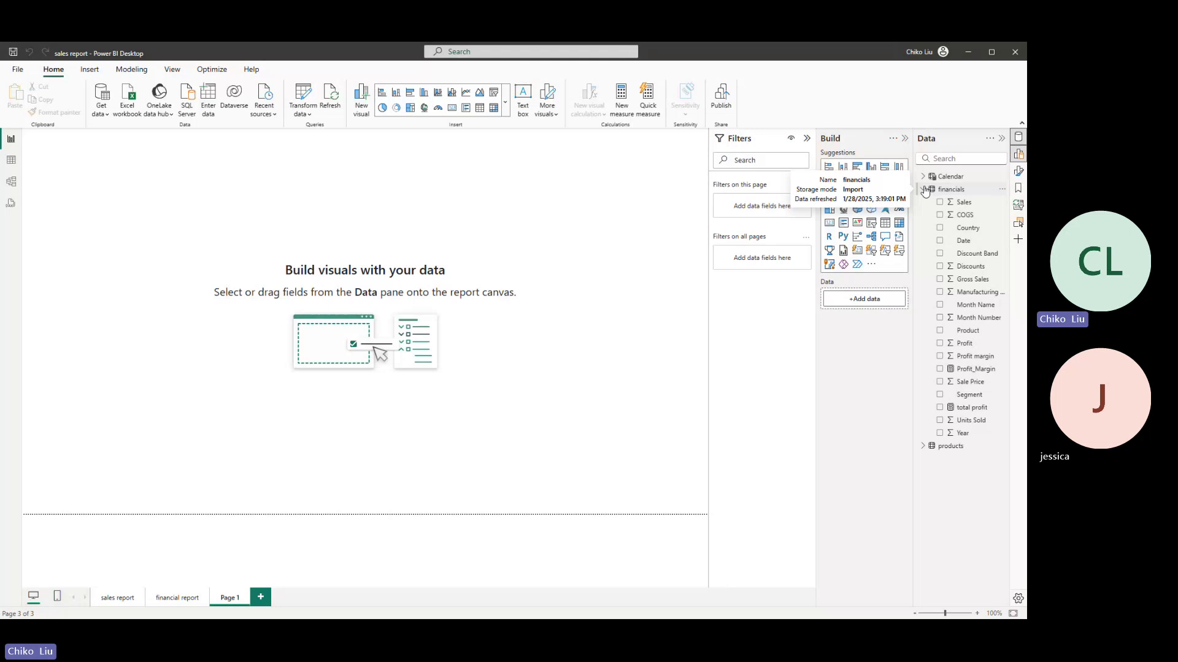
left_click(971, 368)
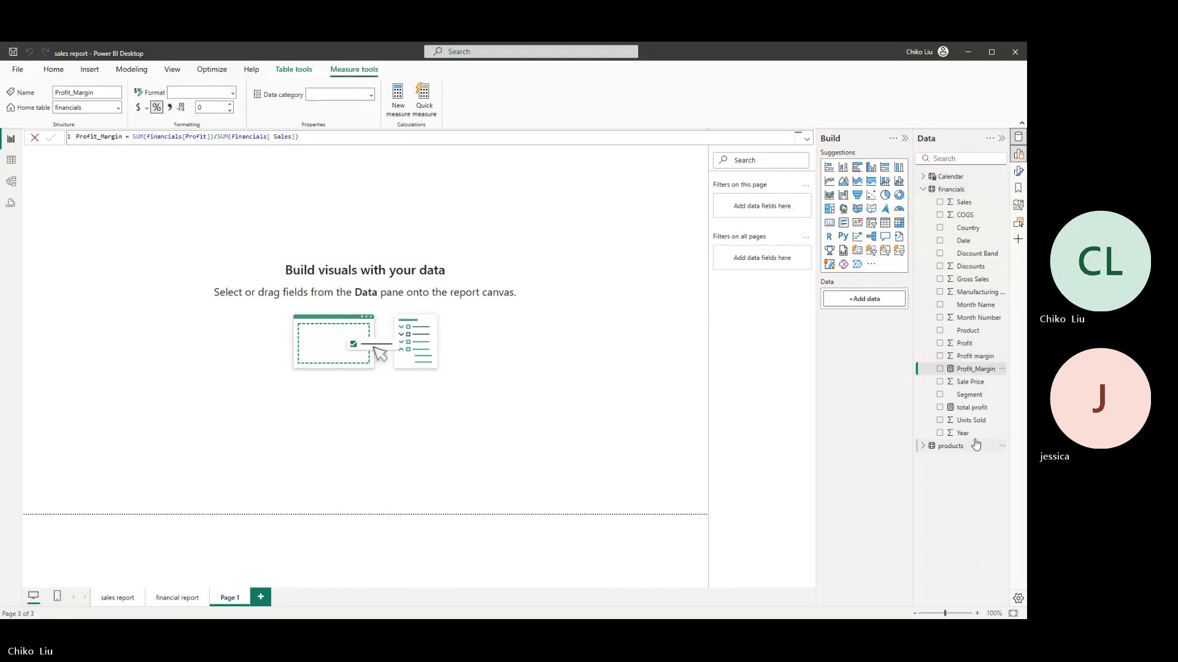
left_click(971, 407)
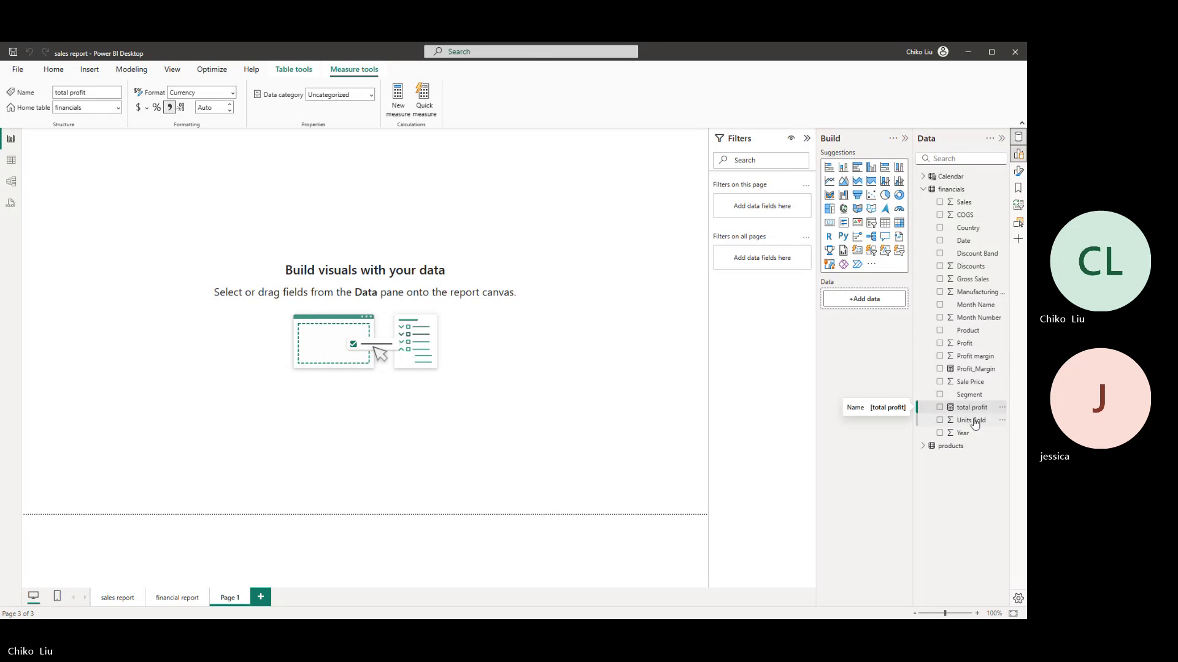
left_click(1002, 408)
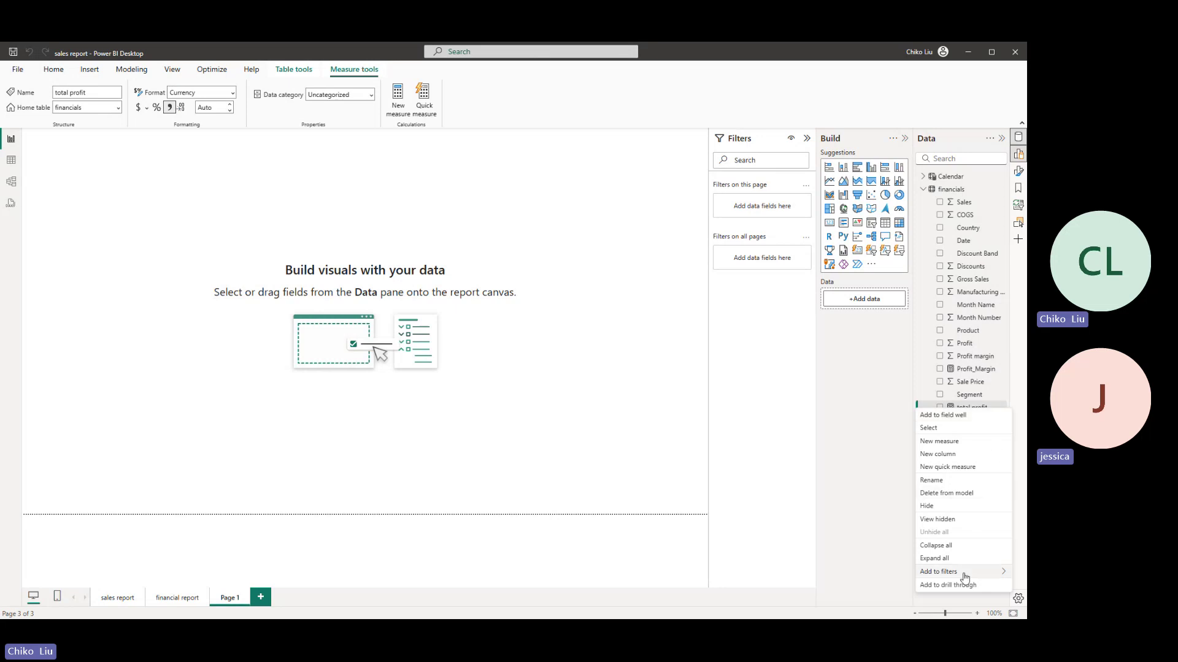
mouse_move(964, 575)
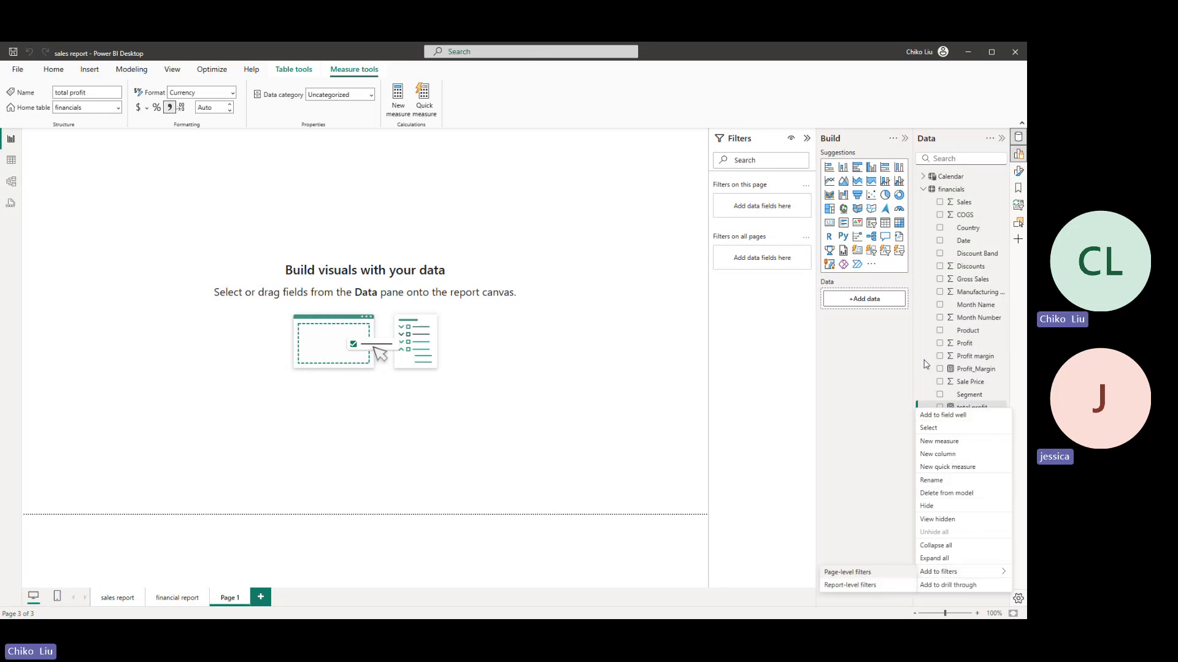
left_click(925, 189)
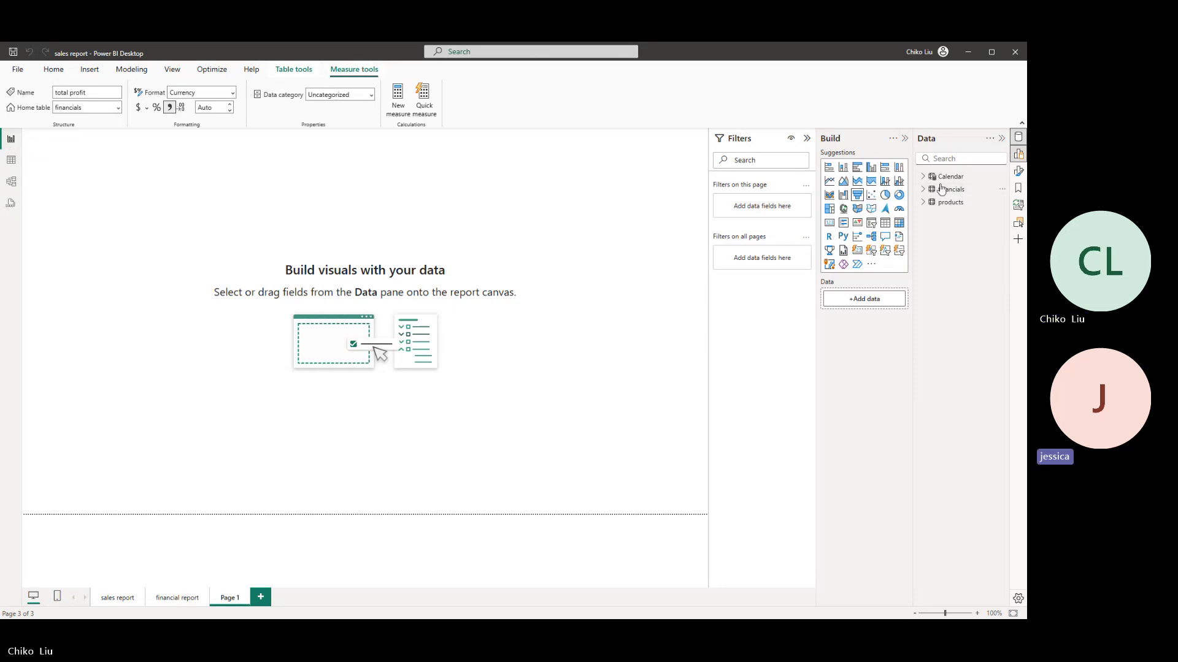
left_click(922, 190)
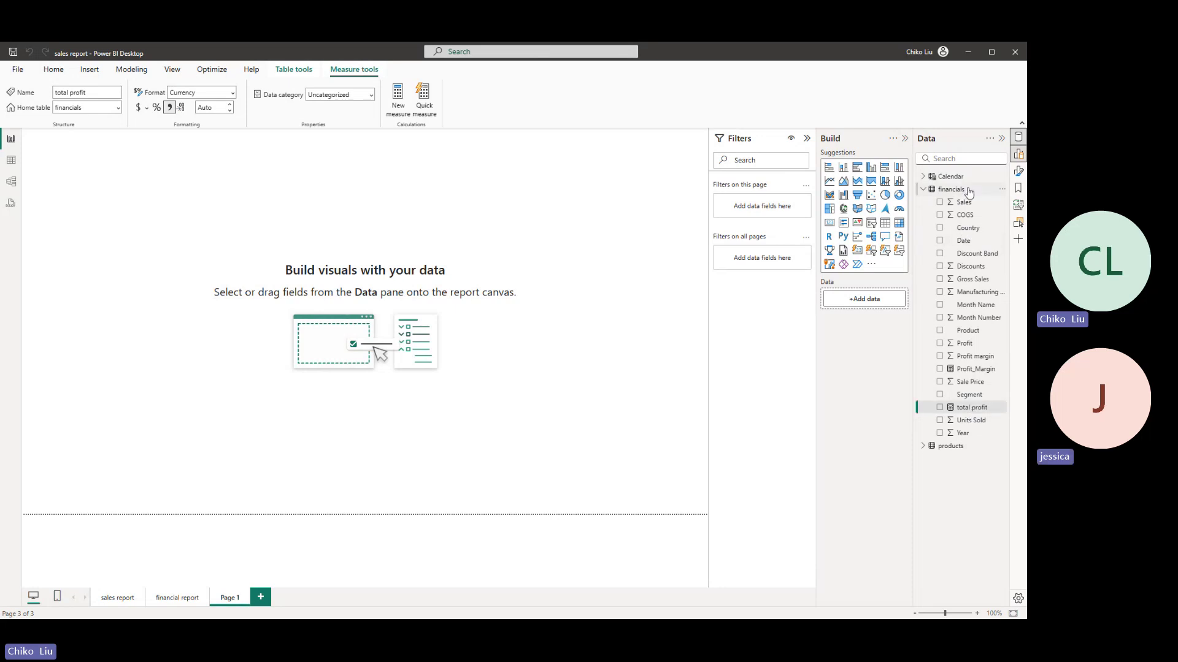
left_click(932, 190)
- Delete the Total USA profit measure from the Calendar table and confirm its removal
left_click(933, 177)
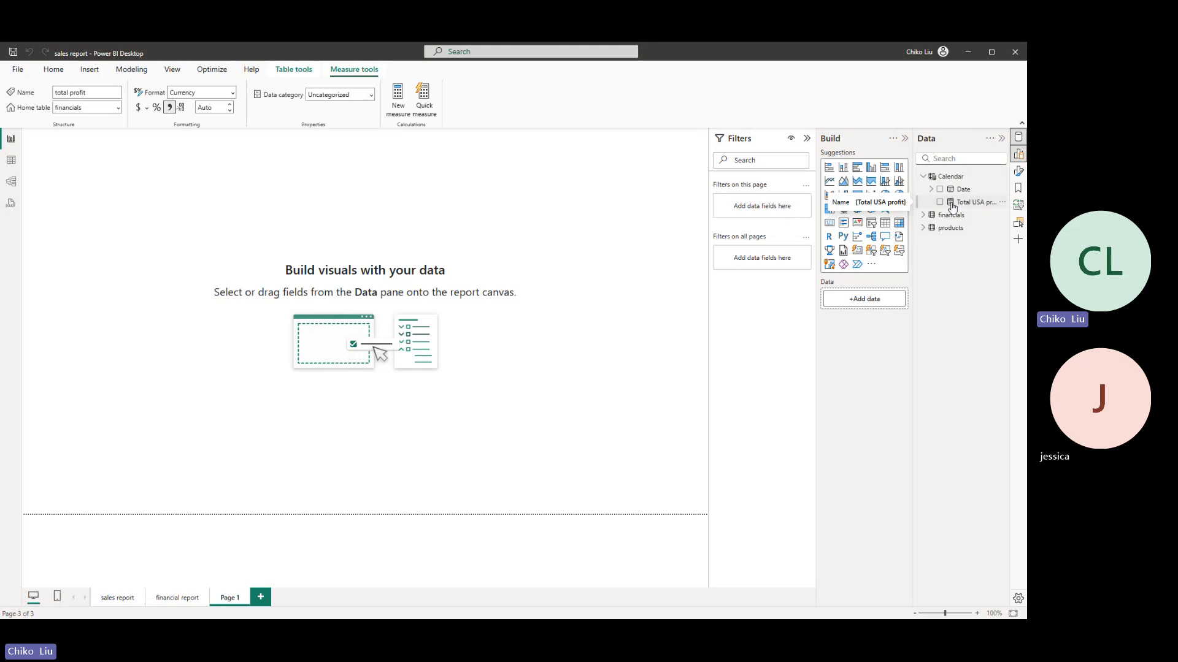
left_click(953, 204)
right_click(952, 204)
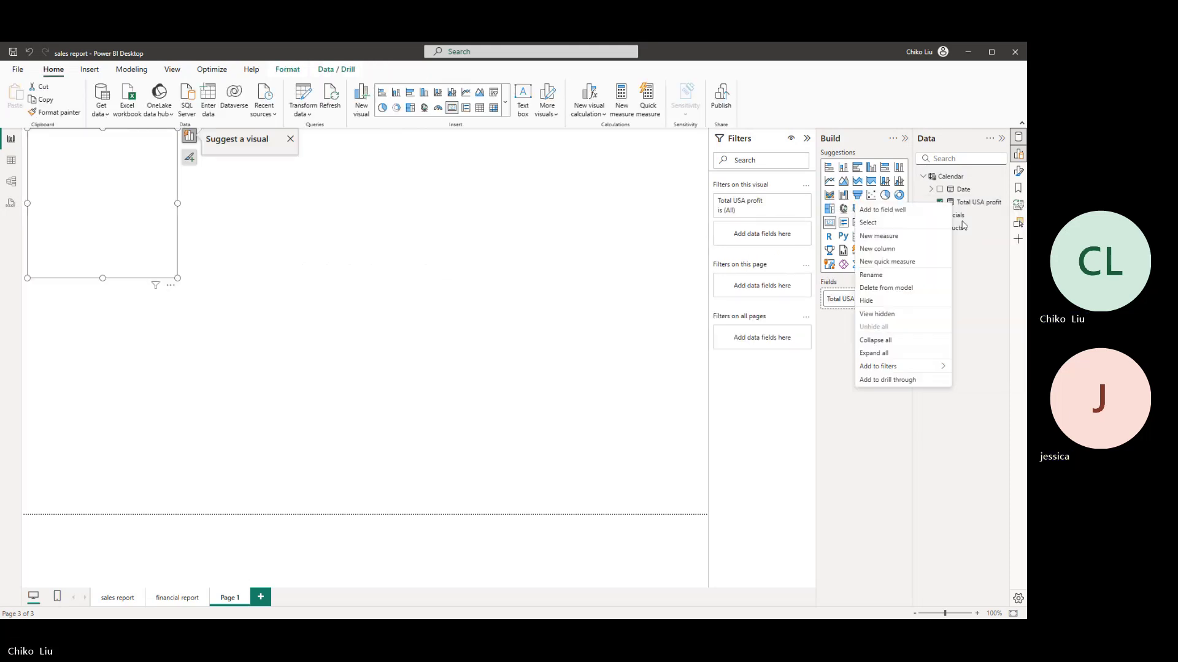
key("Escape")
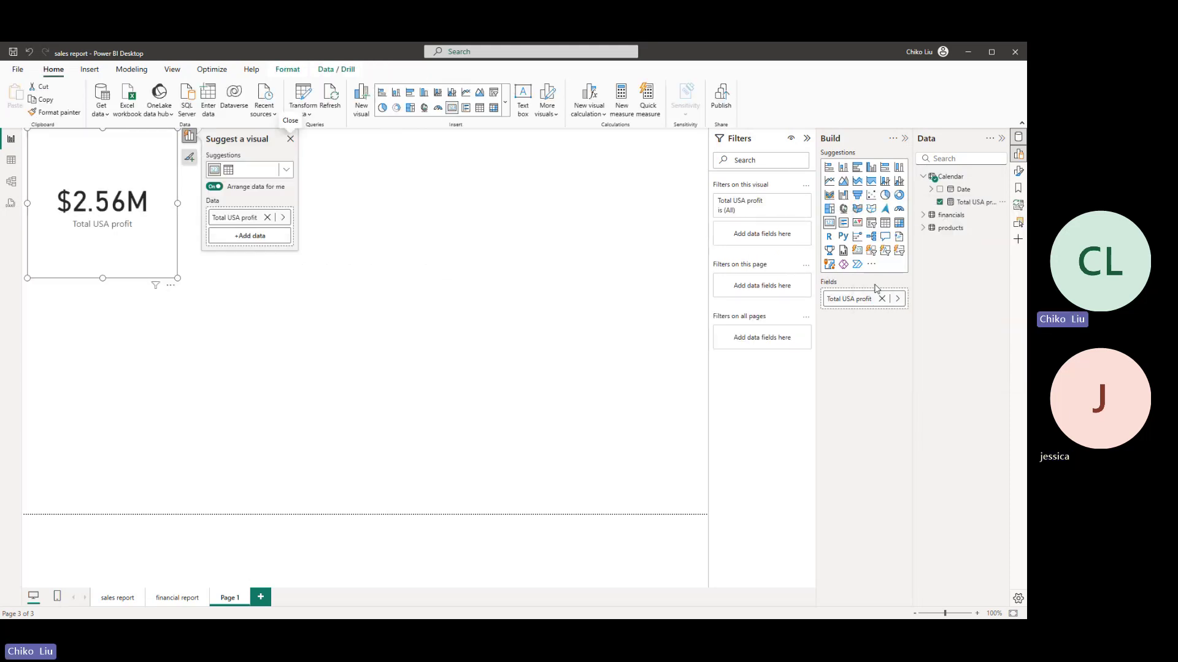
key("Delete")
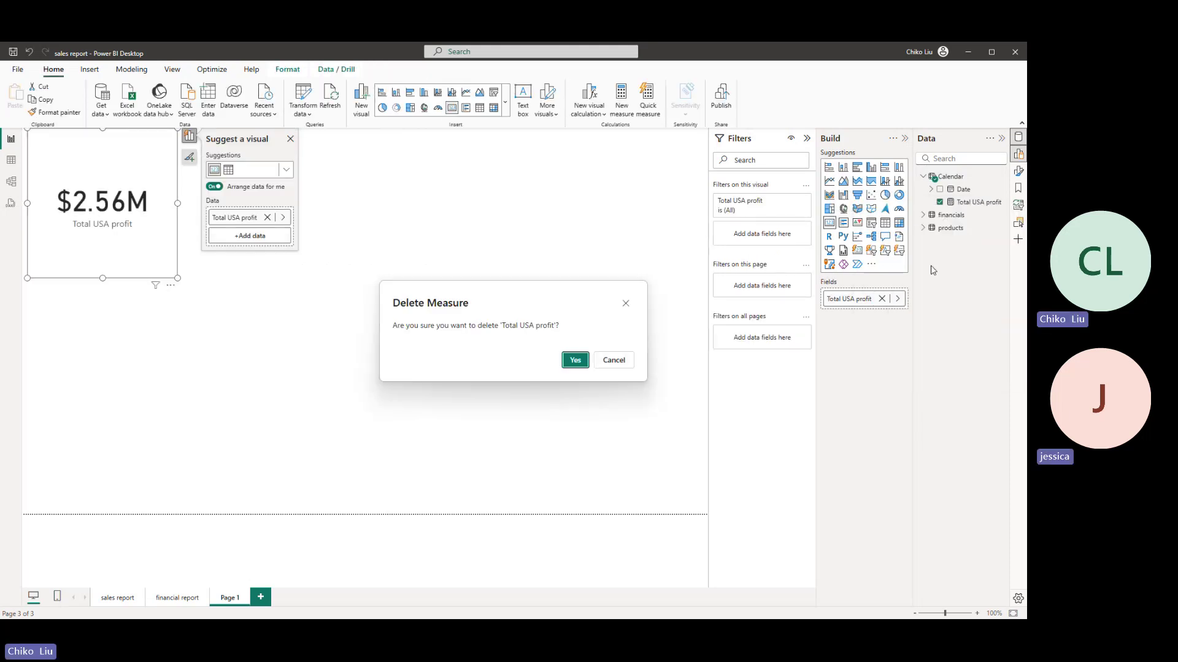
left_click(575, 360)
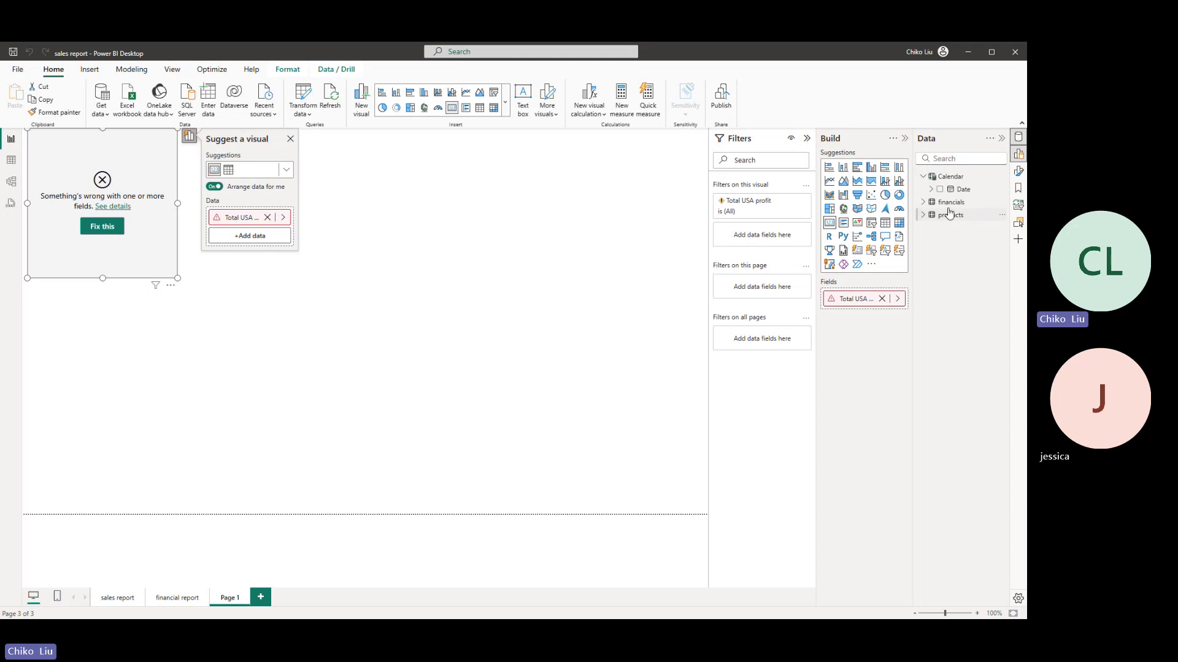
- Start a new measure in the financials table and name it Total Sales
left_click(948, 203)
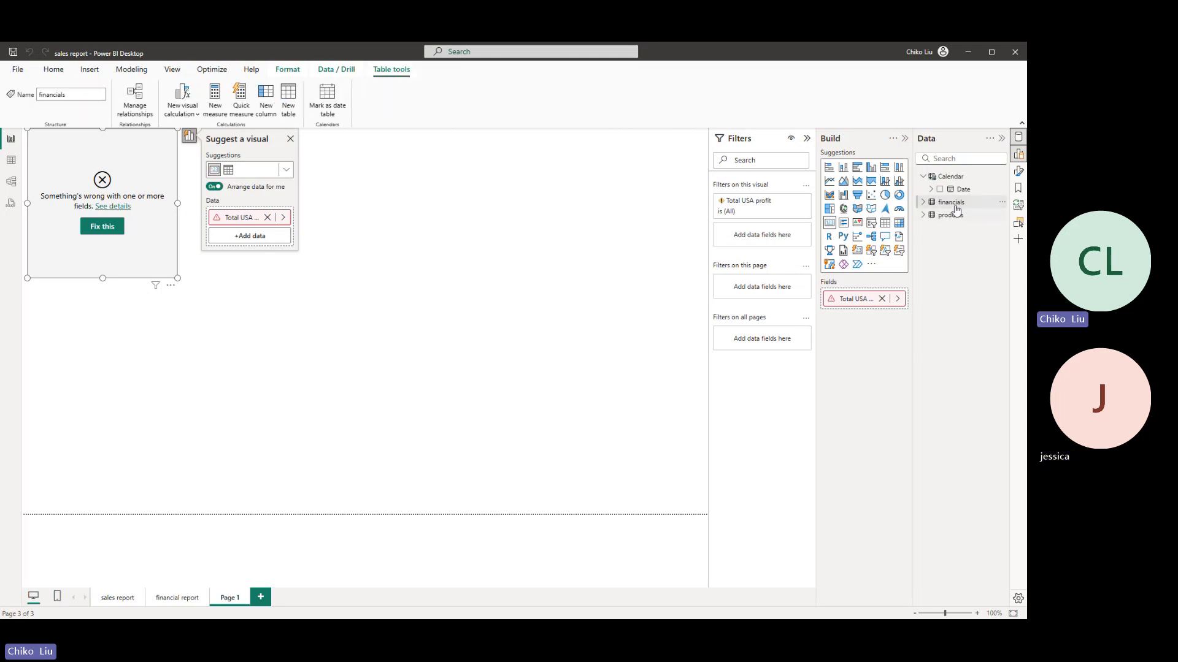
left_click(1003, 205)
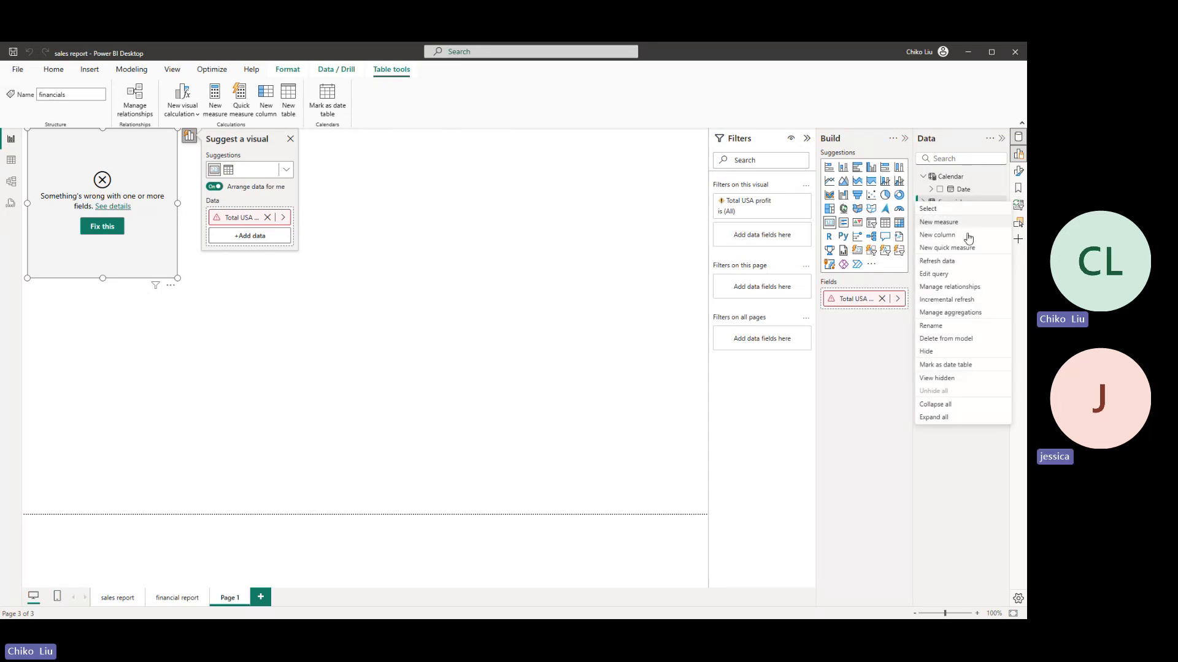
left_click(934, 203)
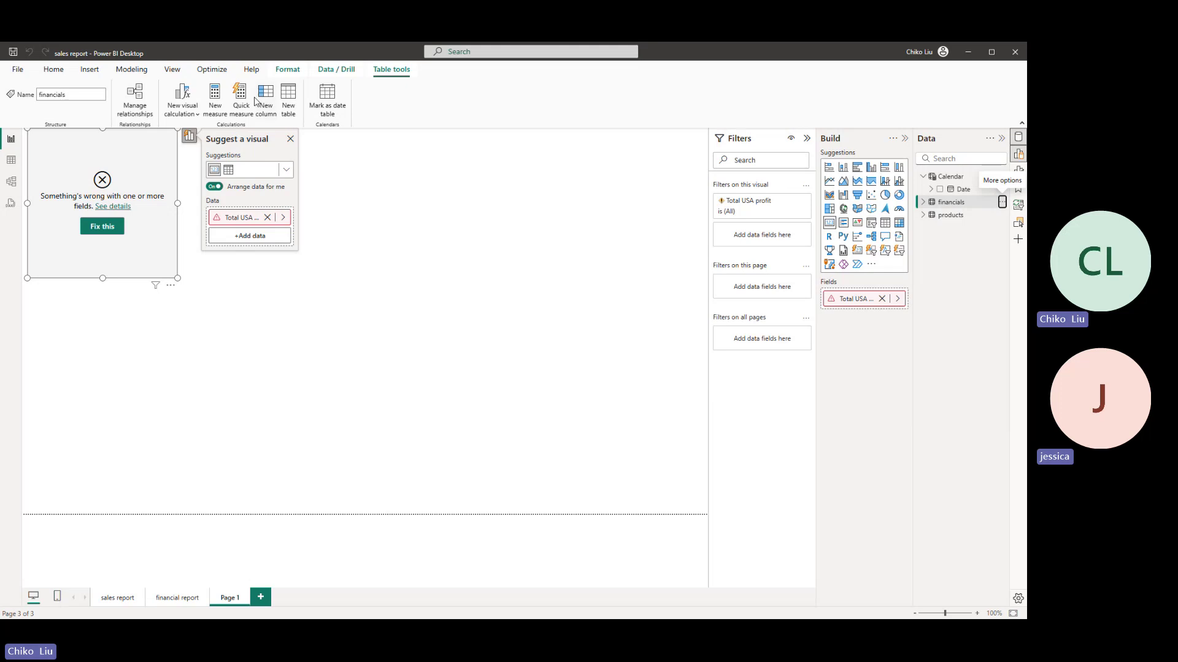
left_click(216, 98)
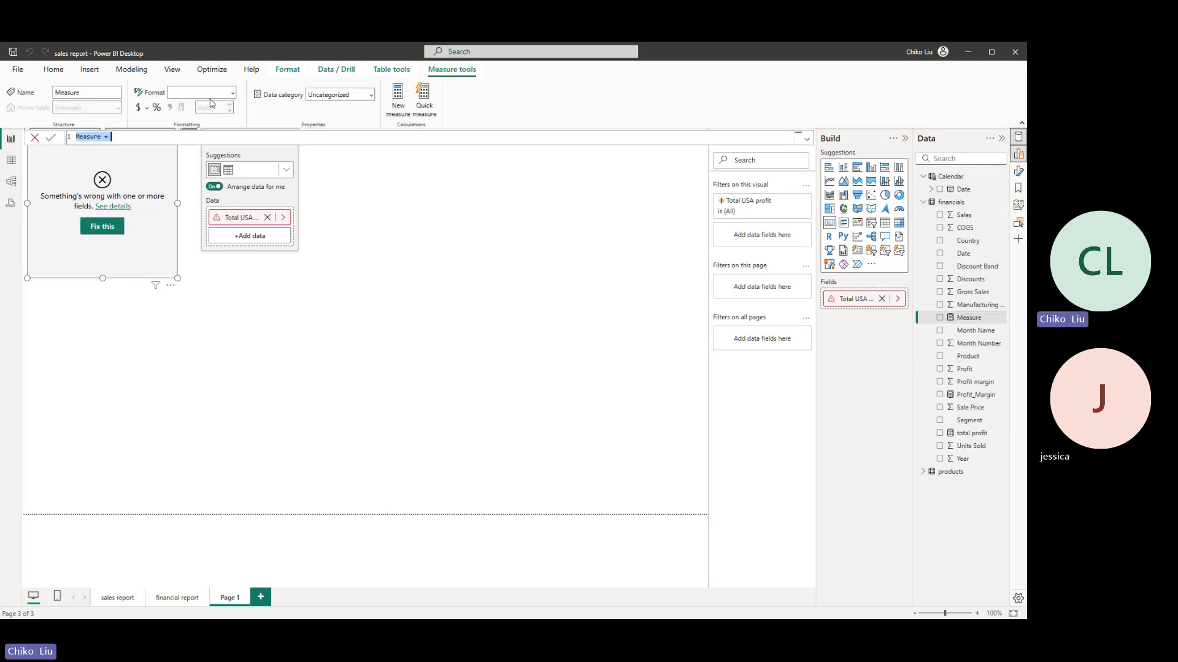
type("Tota")
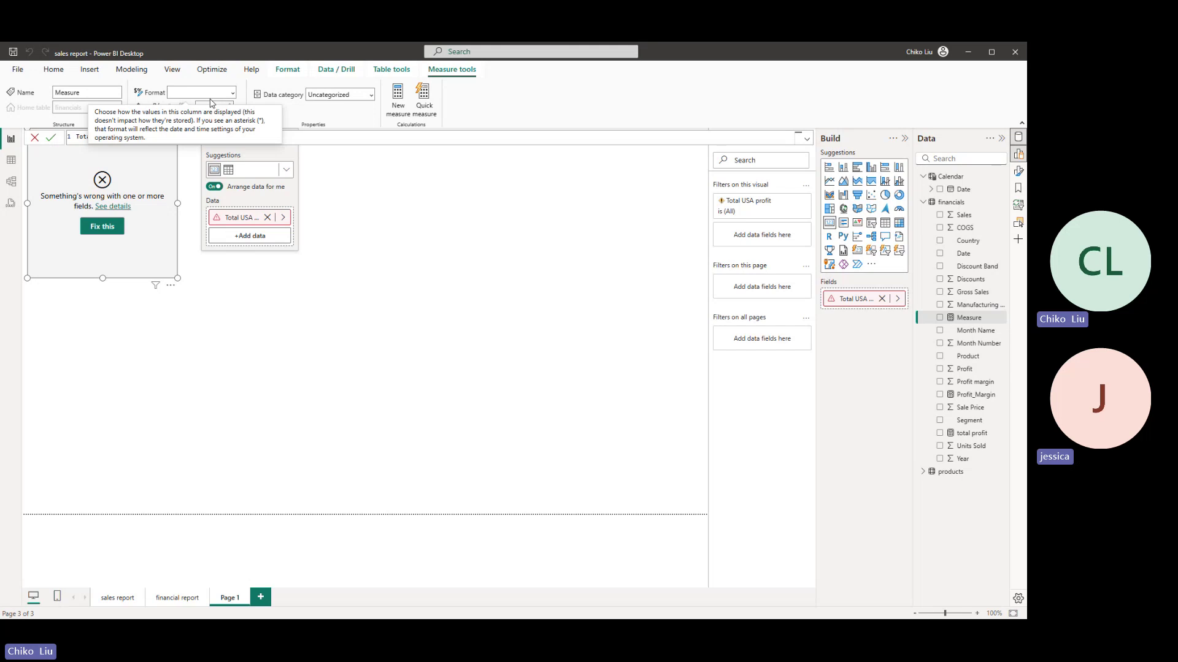
type("l Sales")
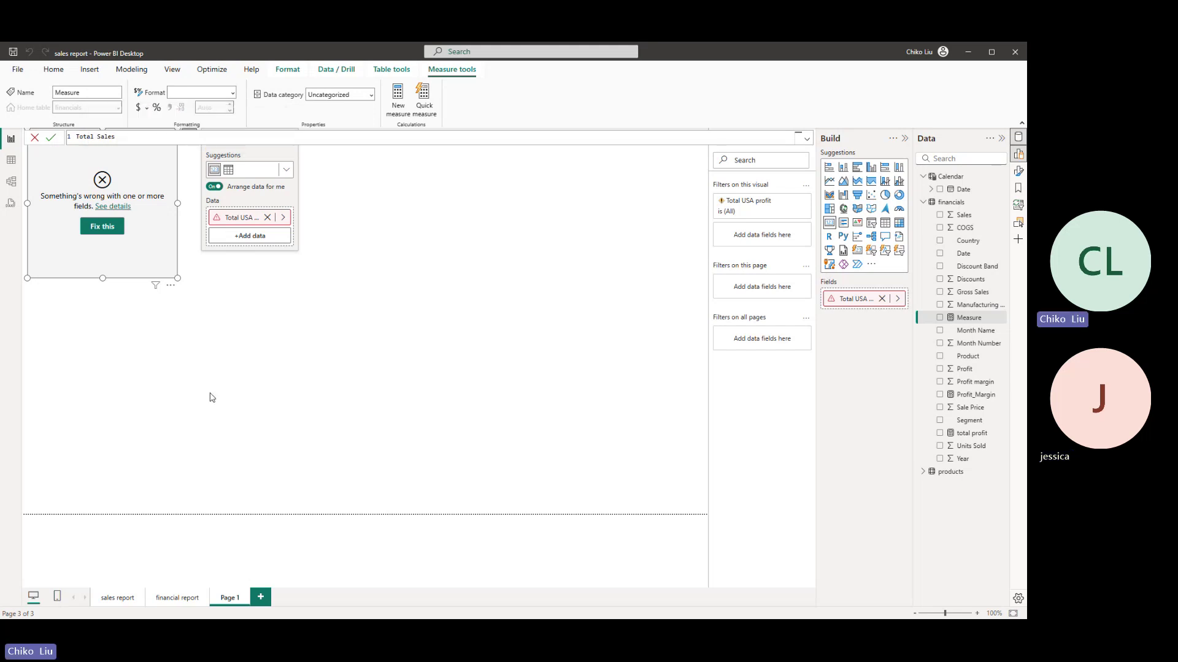
type(" = ")
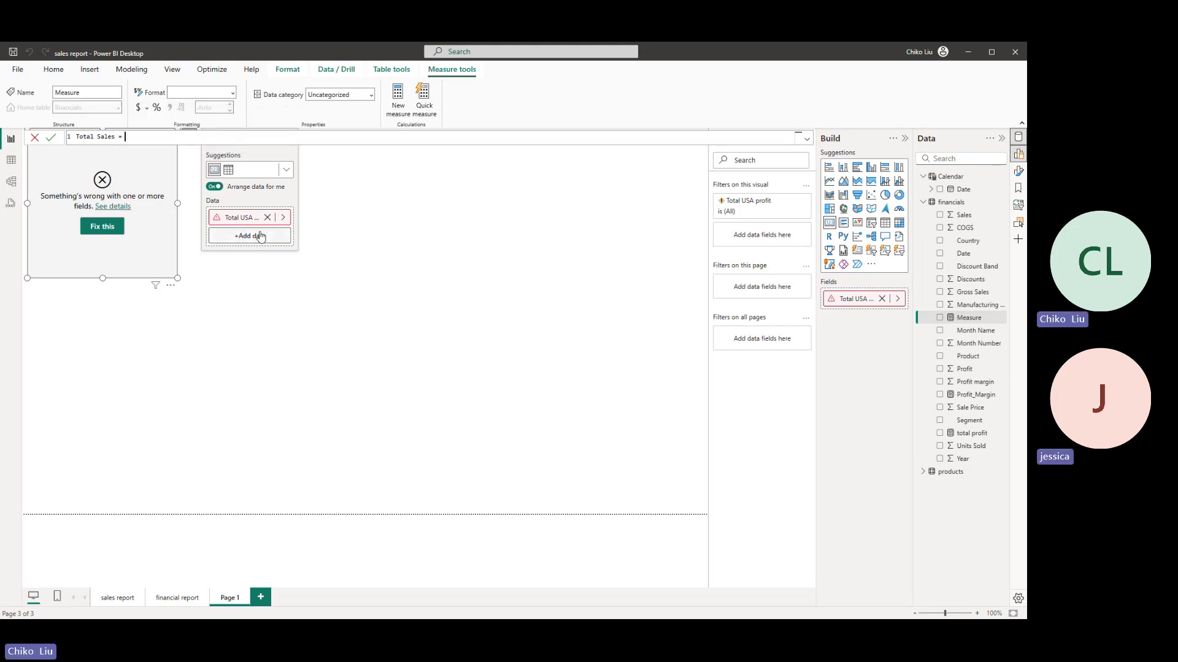
- Define the Total Sales measure as SUM(financials[ Sales]) and commit the formula
type("Sum")
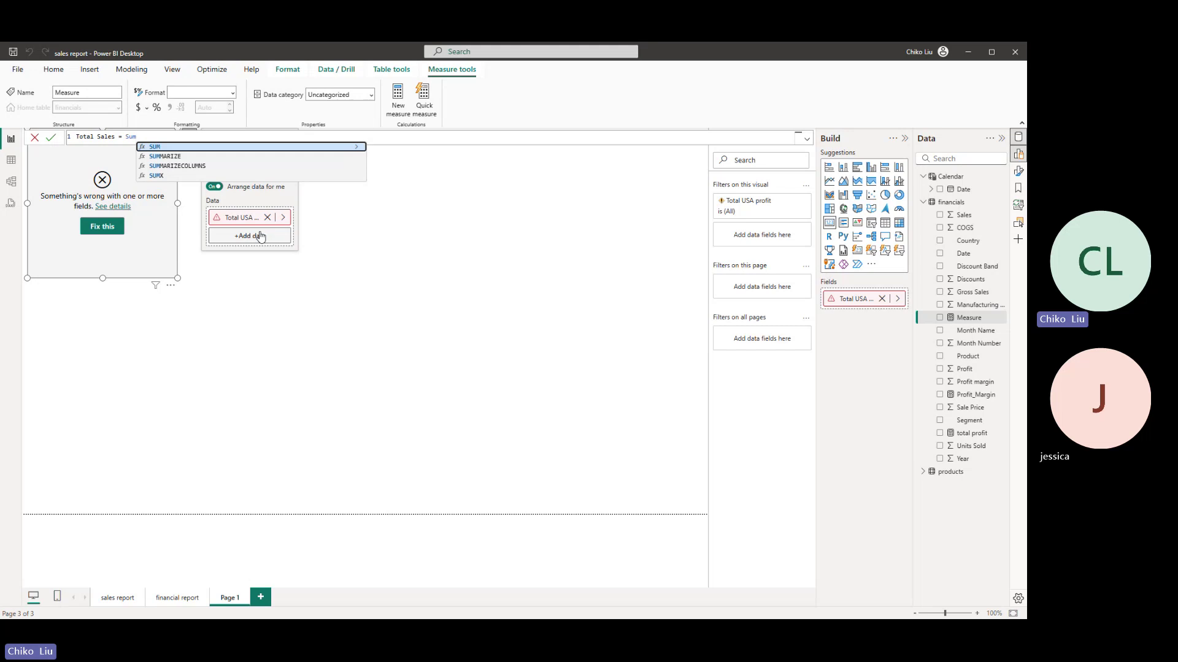
key("Tab")
type("Fin")
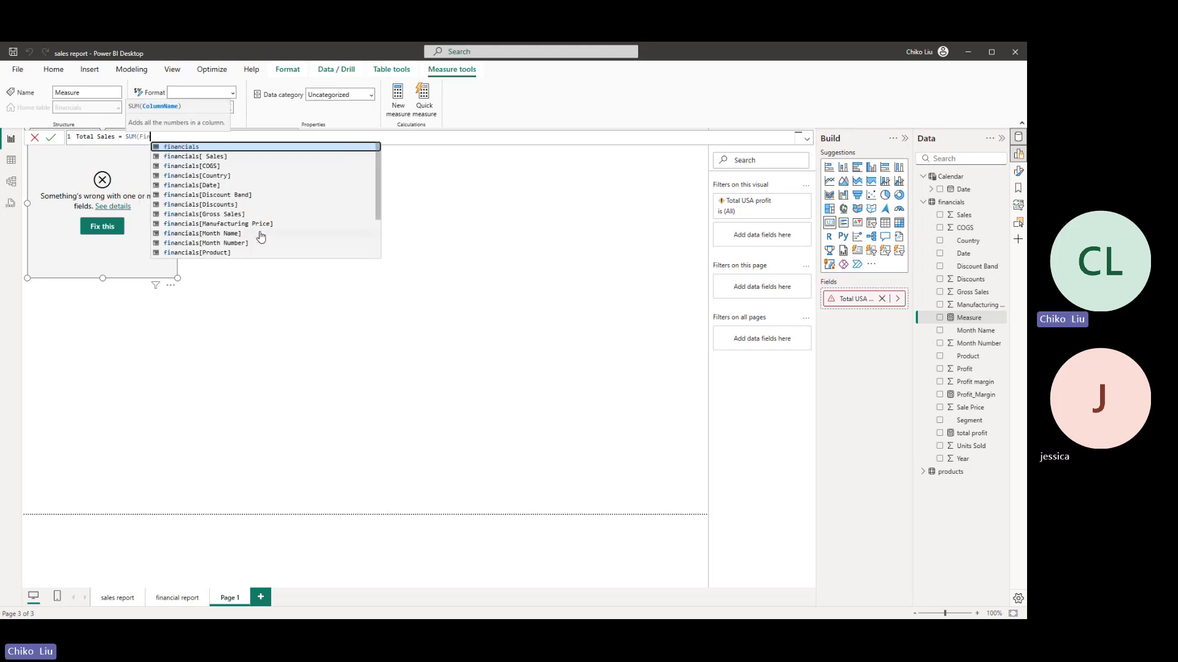
key("Down")
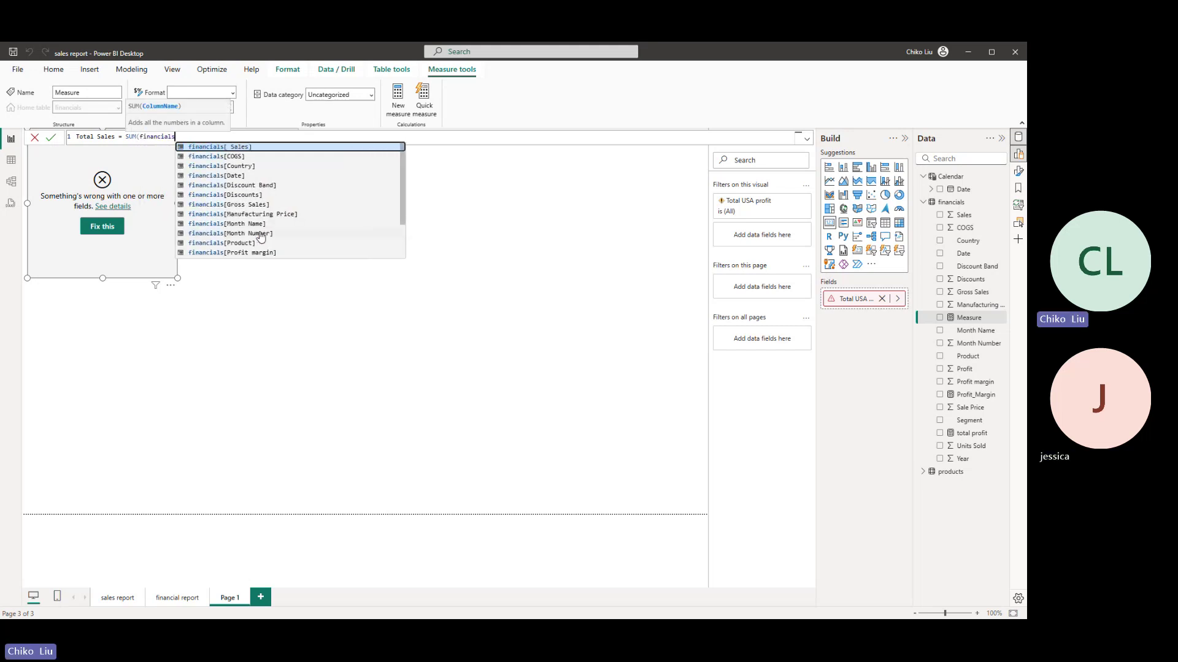
key("Tab")
type(")")
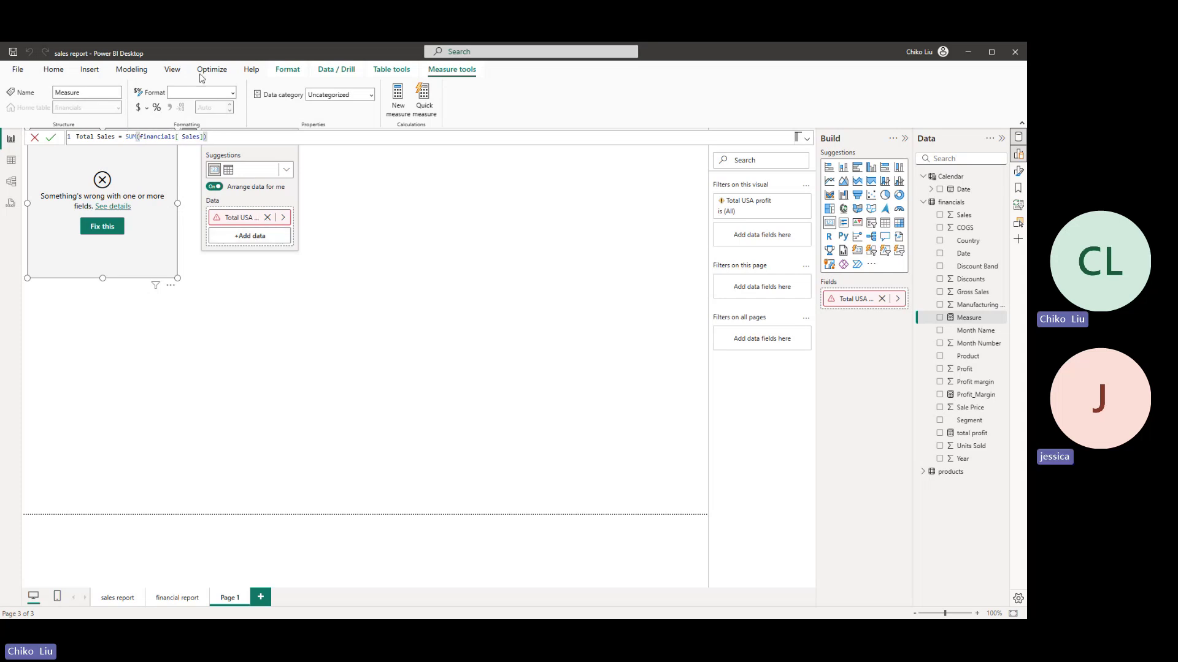
left_click(50, 139)
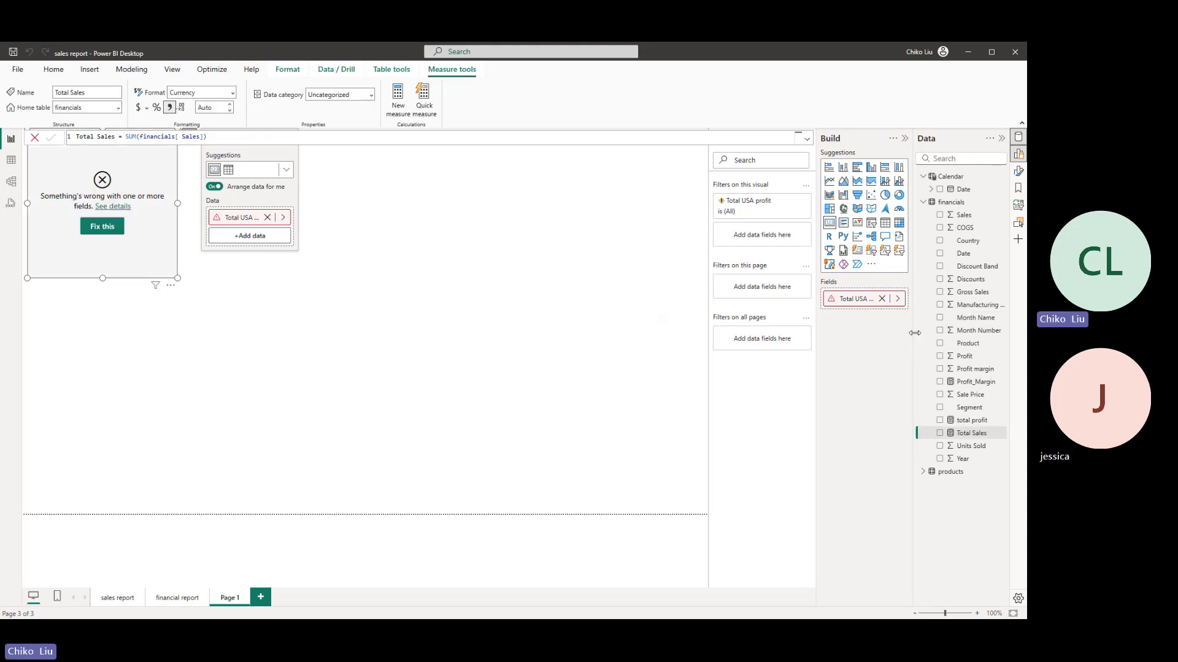
- Replace the broken Total USA profit field in the card with Total Sales, and make the card shorter and move it slightly inward on the page
left_click_drag(913, 330, 878, 330)
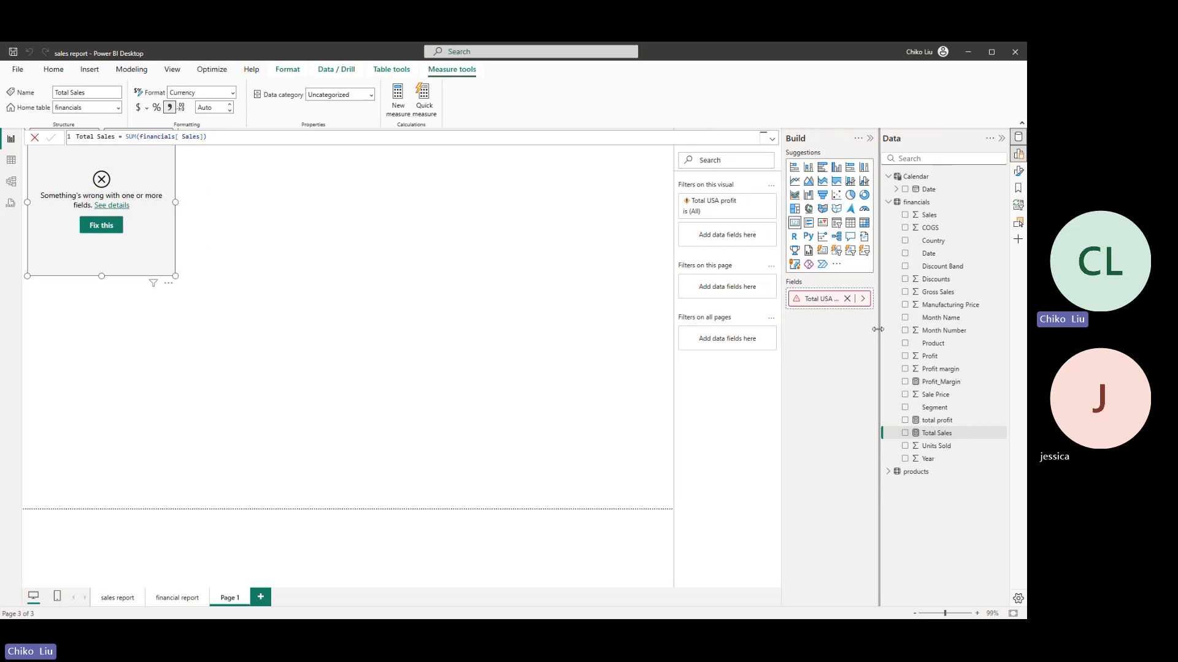
left_click(846, 299)
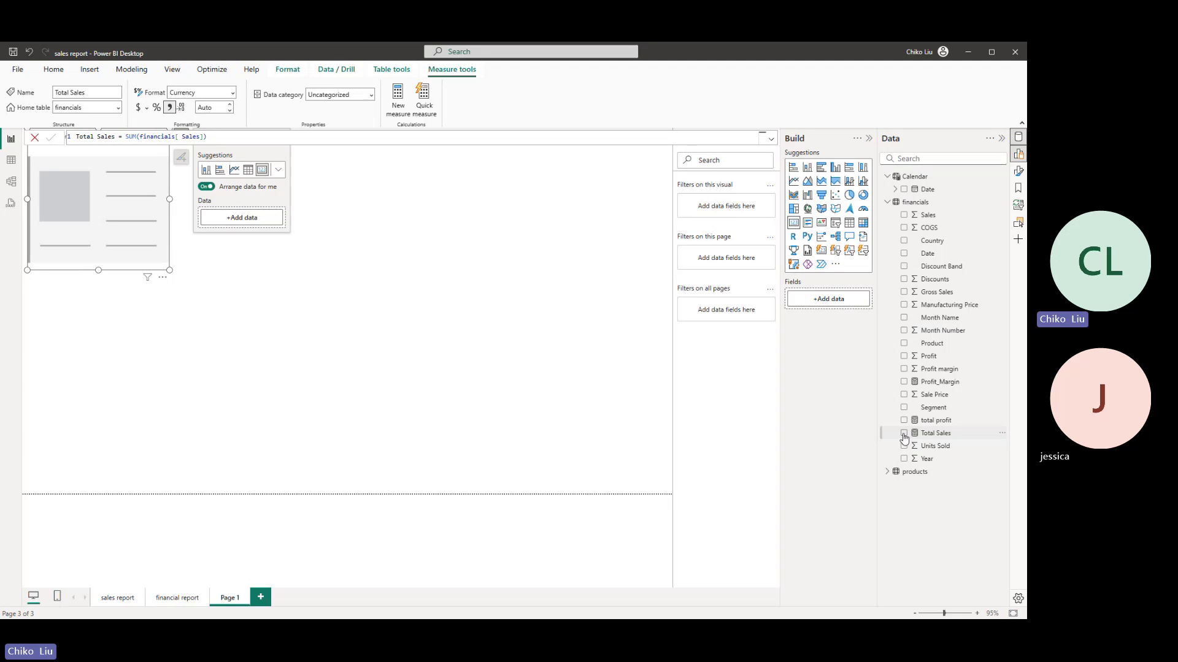
left_click(903, 435)
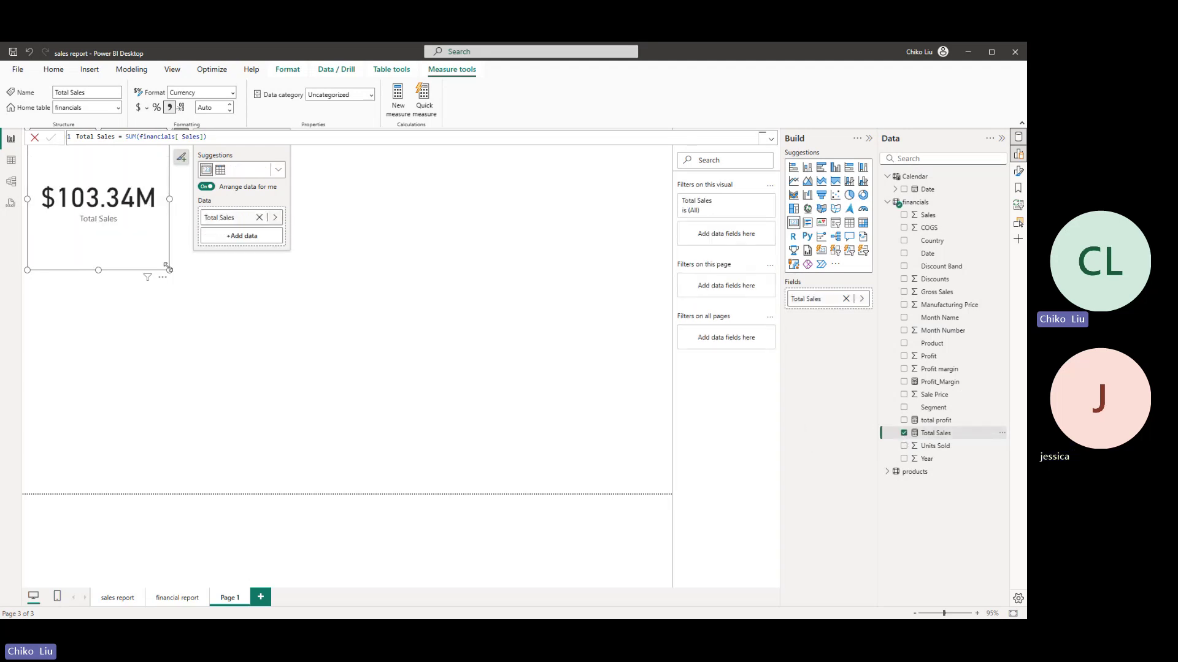
left_click_drag(169, 269, 173, 240)
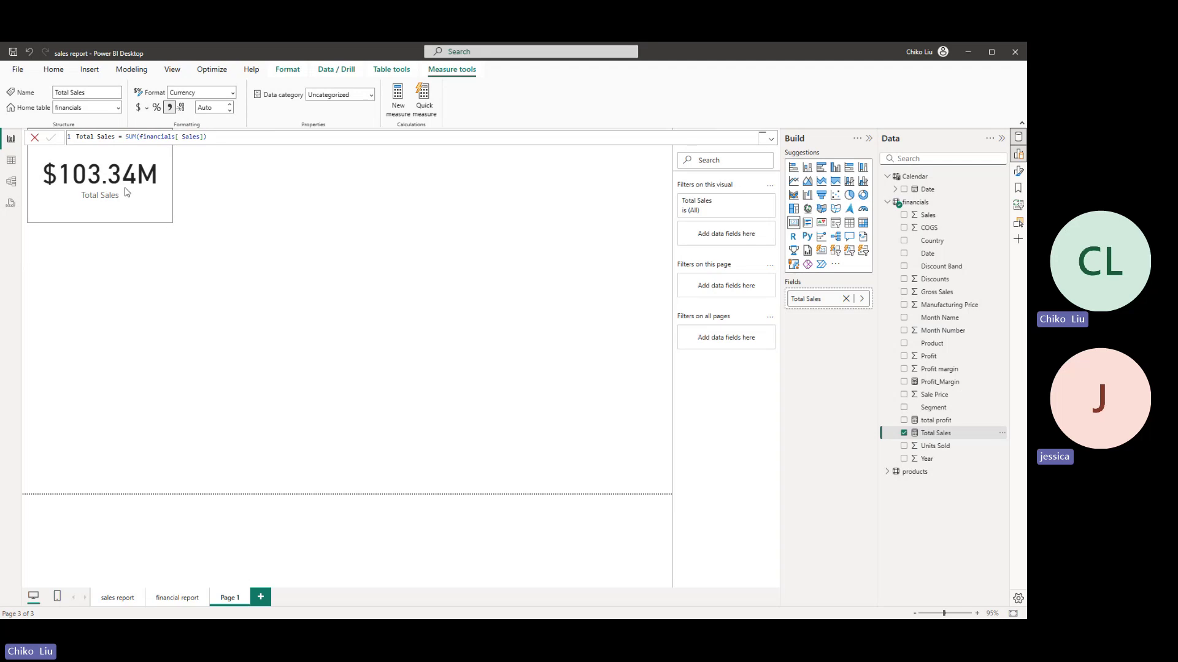
left_click_drag(125, 207, 138, 220)
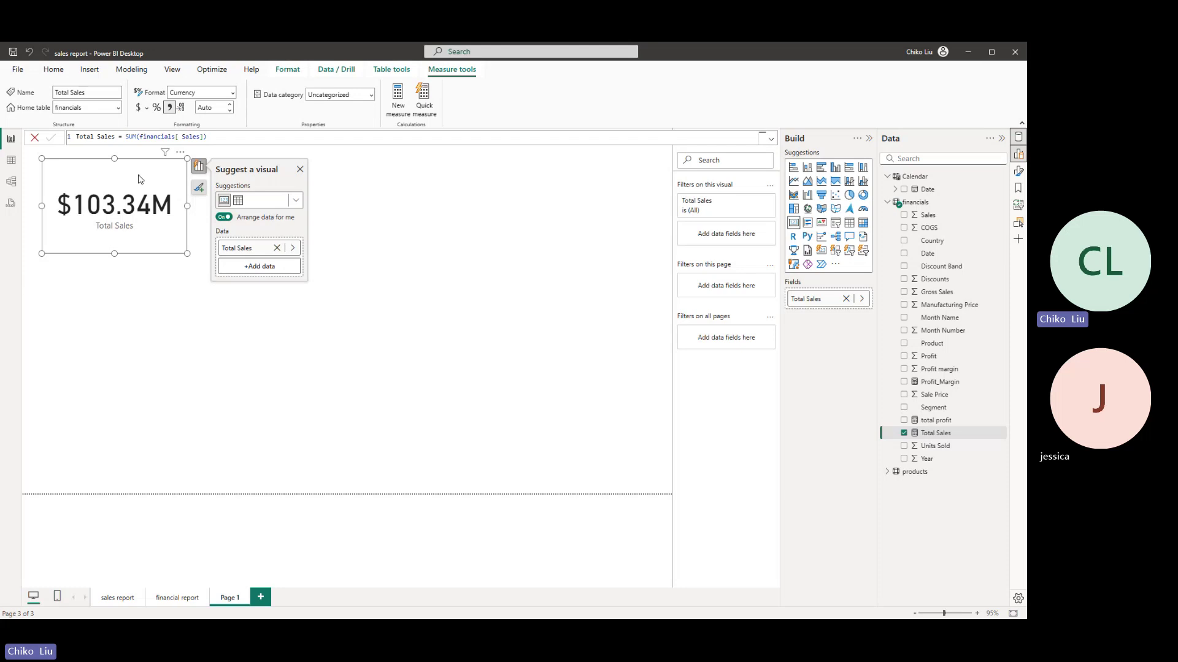
- Switch to the IDEAS BID_DTA LAB 4 PDF in Edge, read the measure definitions from Total Sales to Sales by Segment, and return to Power BI
mouse_move(386, 616)
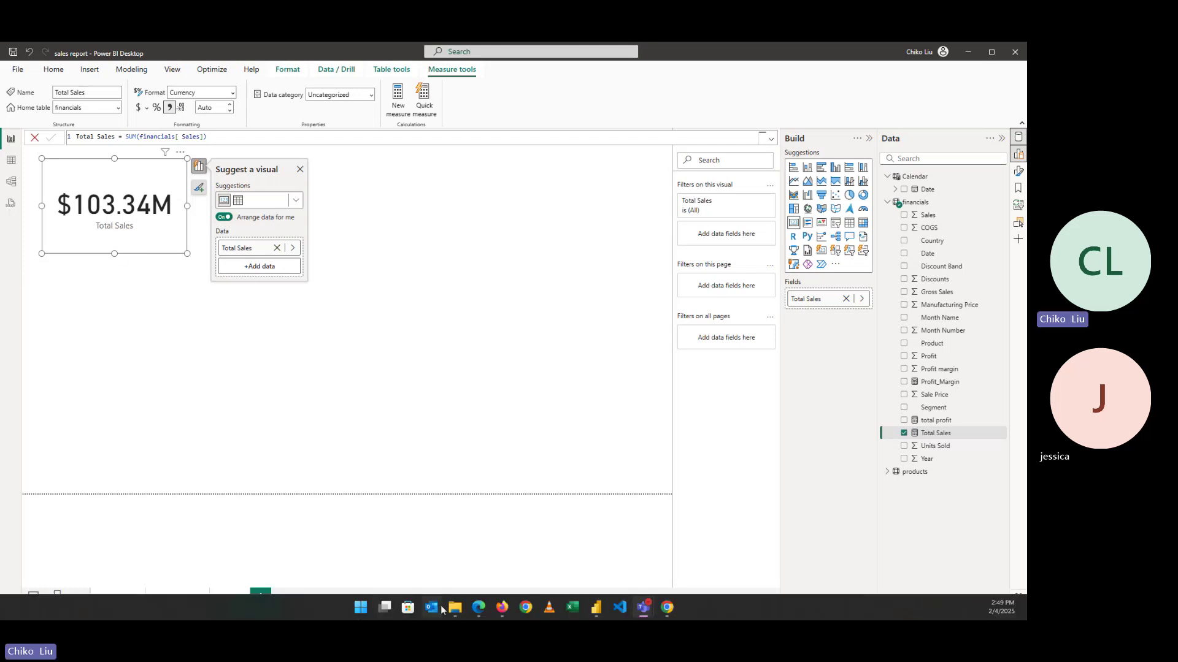
left_click(478, 607)
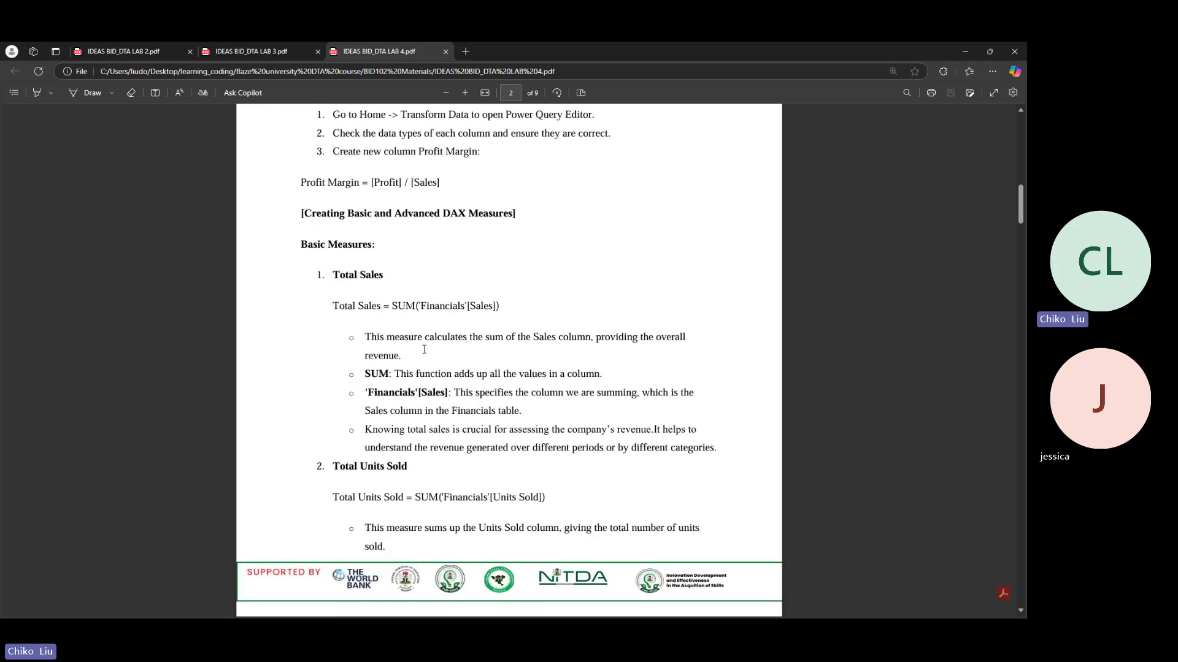
scroll(423, 282, "down", 4)
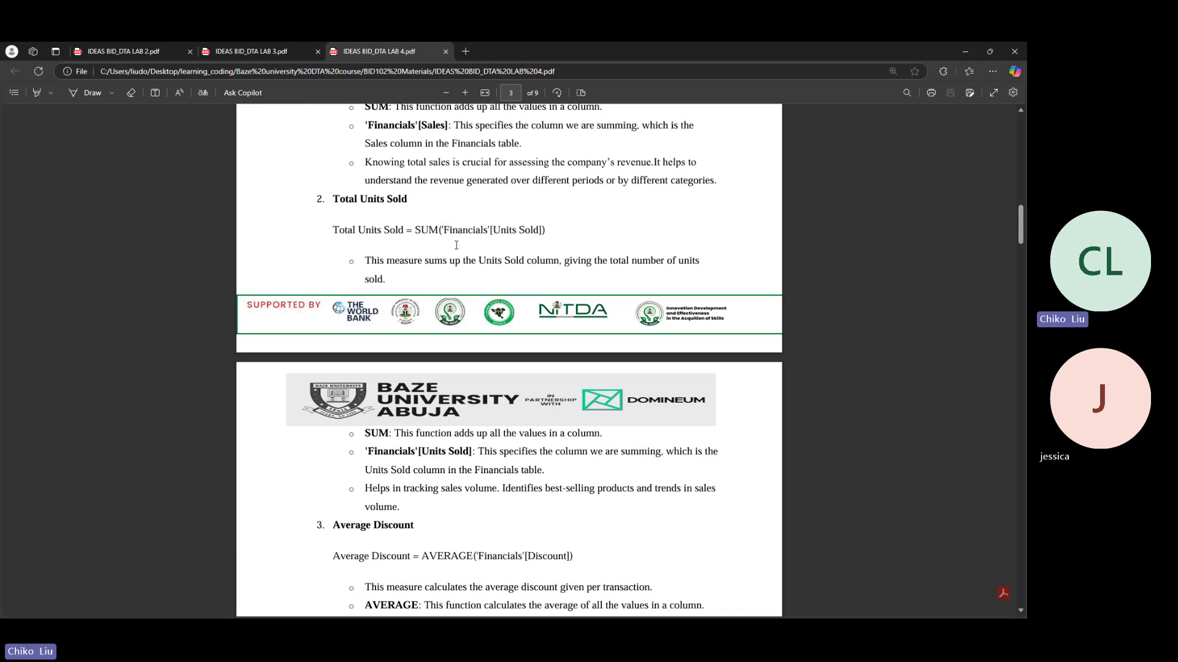
scroll(412, 335, "down", 2)
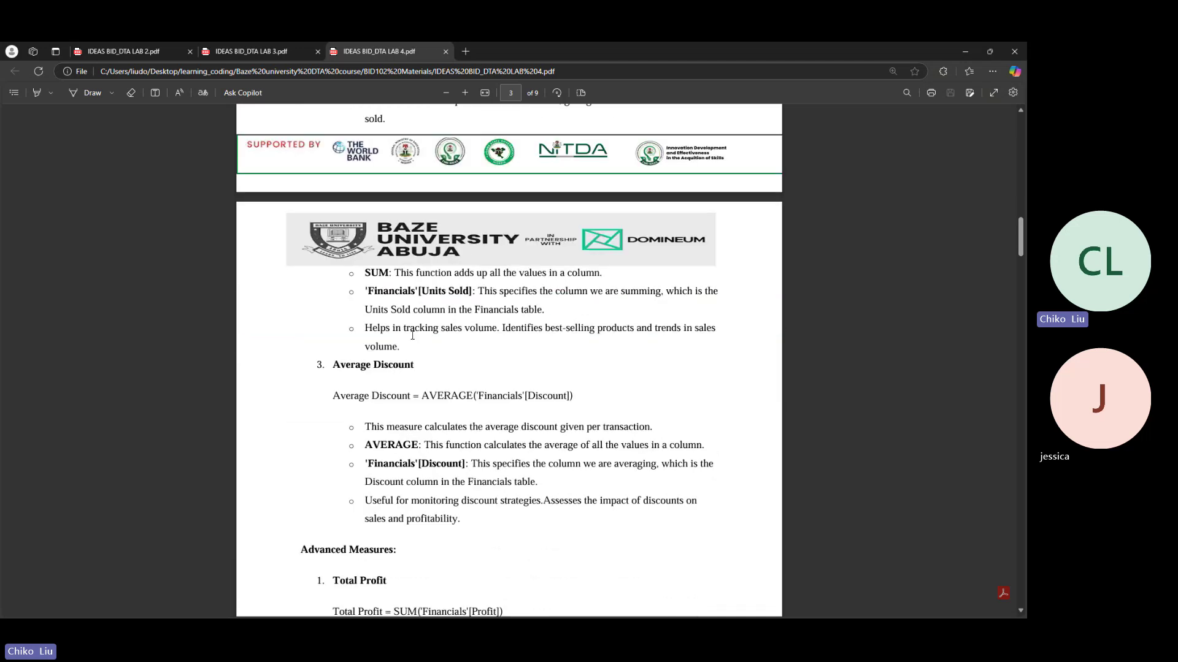
scroll(420, 466, "down", 4)
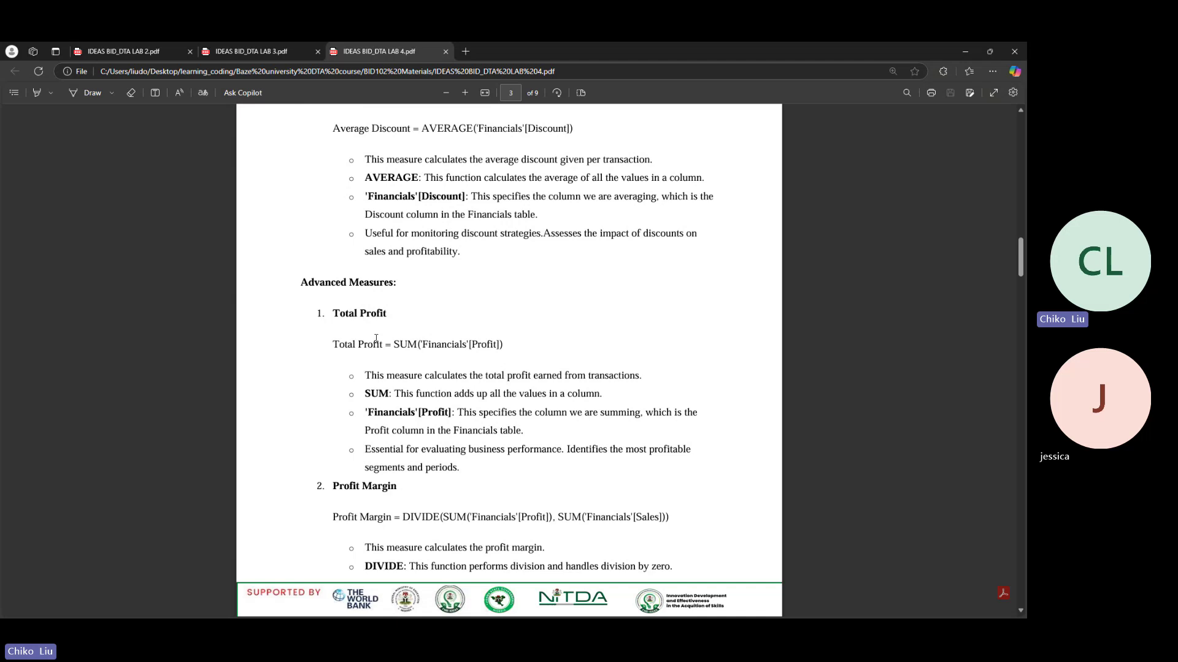
scroll(376, 338, "down", 6)
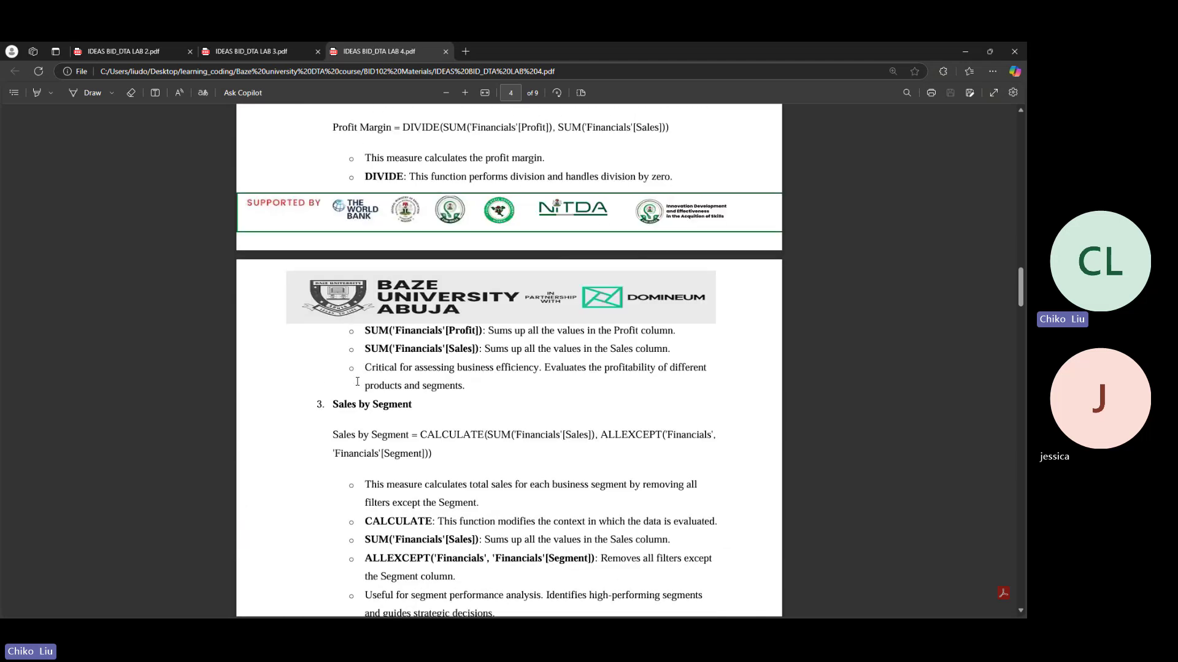
scroll(358, 382, "down", 1)
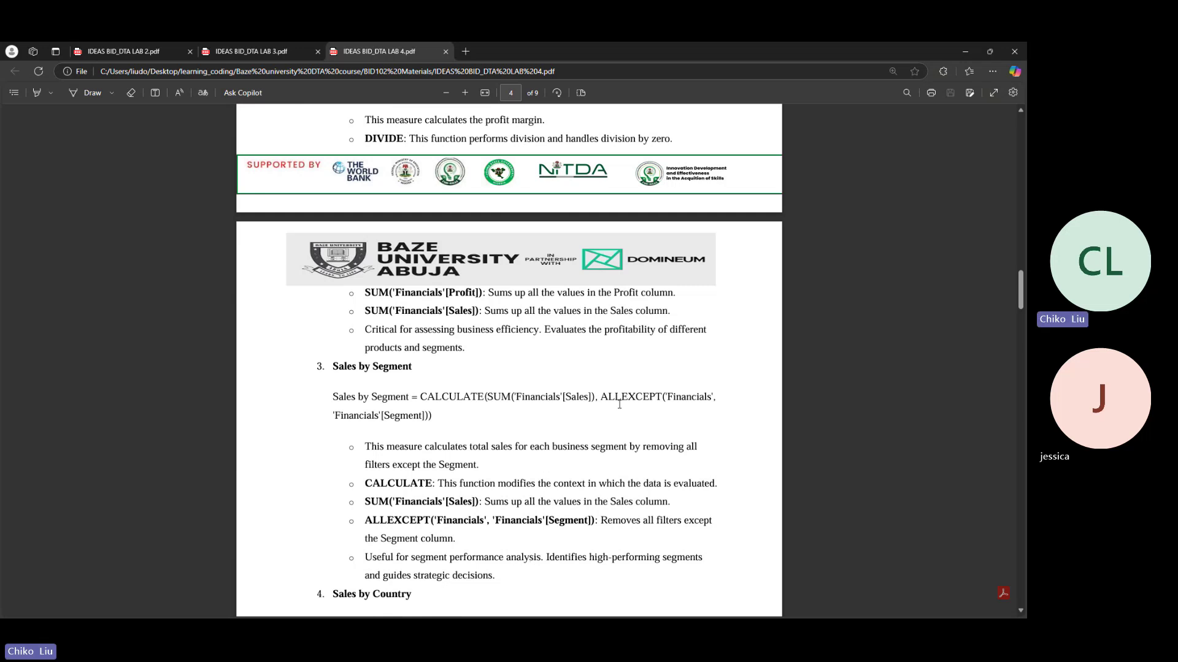
mouse_move(638, 617)
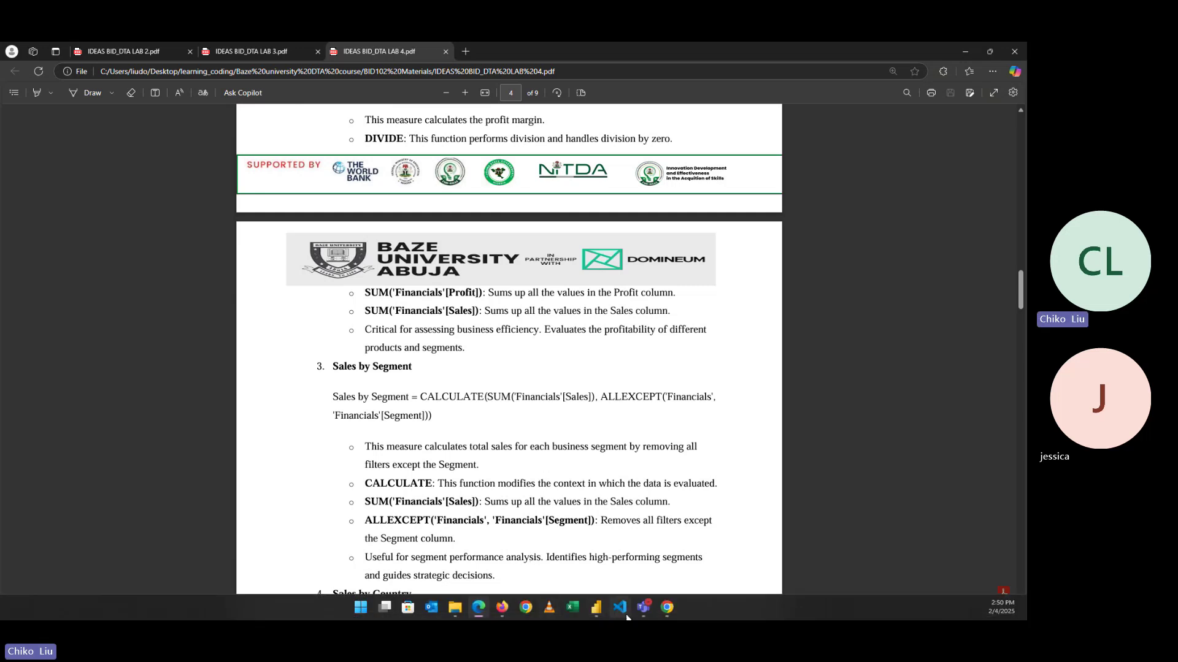
left_click(595, 608)
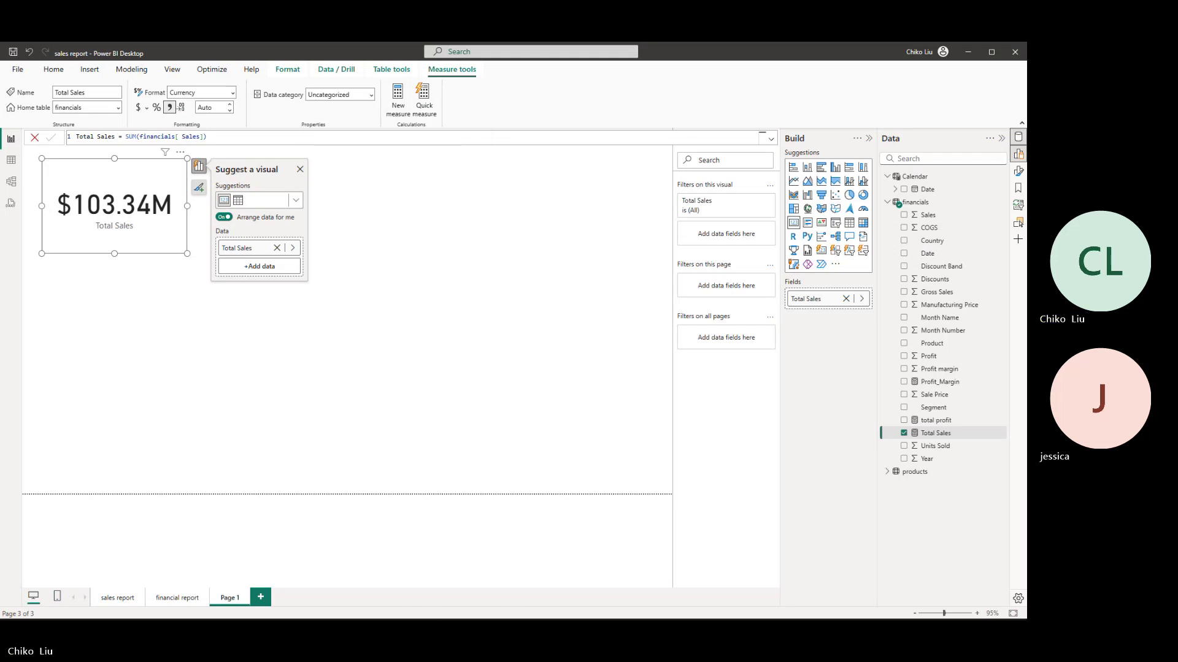
- Review the Average Discount, Total Profit and Profit Margin definitions in the LAB 4 PDF in Edge, return to Power BI and close the formula bar
mouse_move(440, 609)
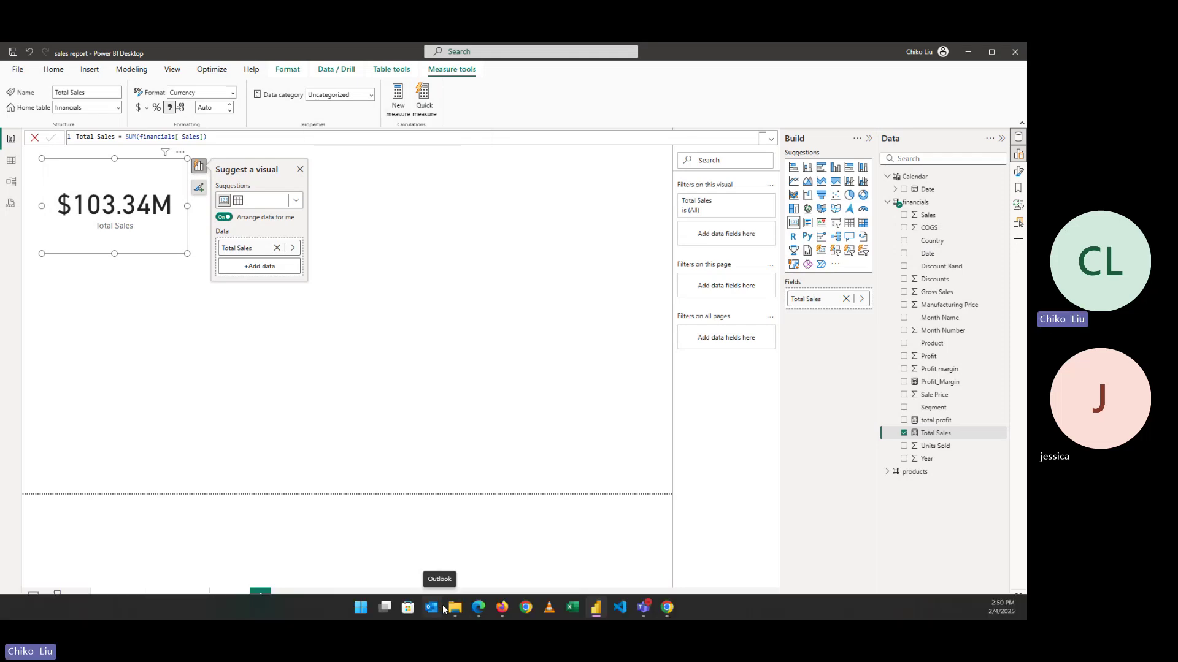
left_click(474, 610)
scroll(337, 387, "up", 5)
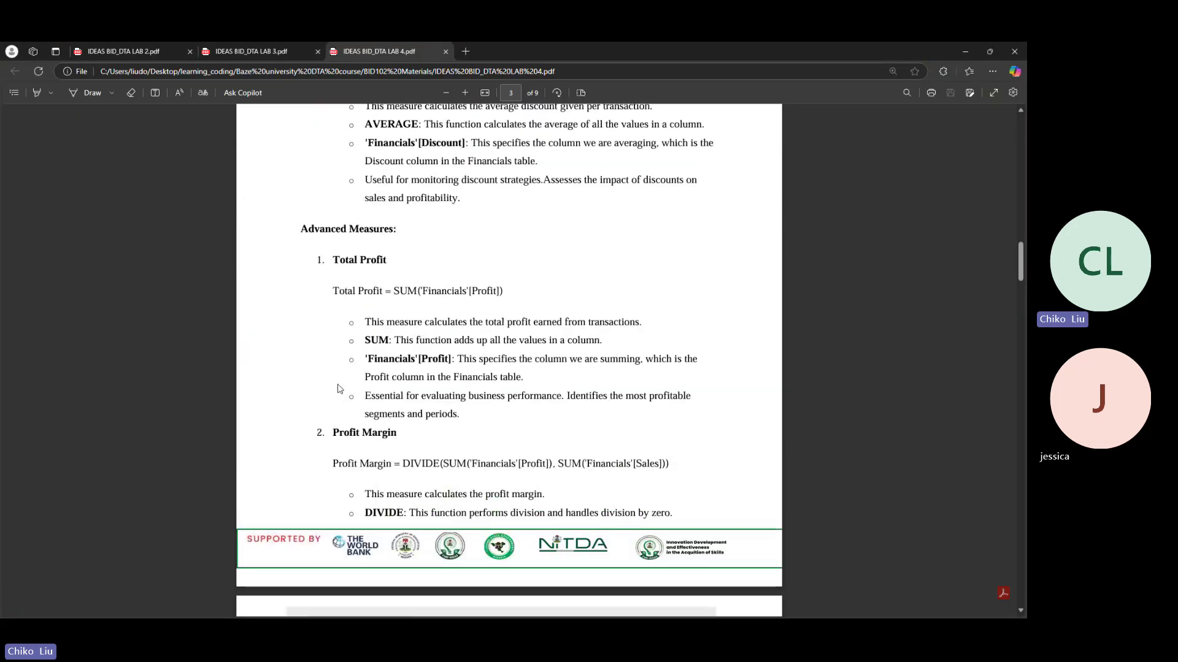
scroll(339, 388, "up", 2)
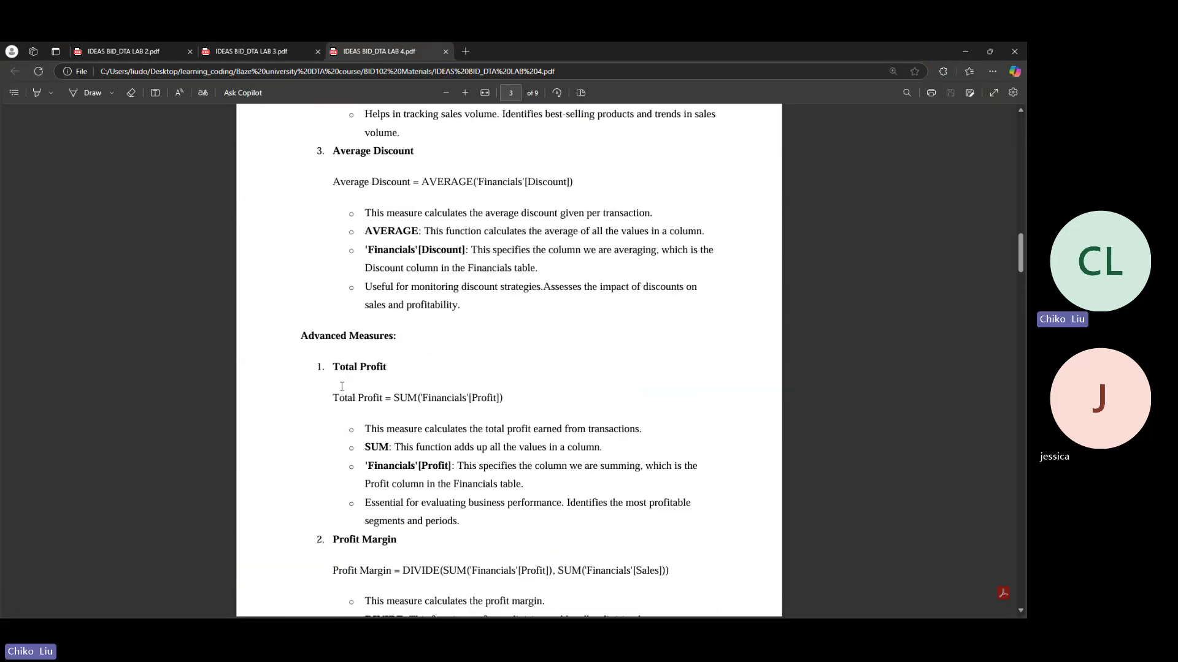
scroll(403, 260, "down", 2)
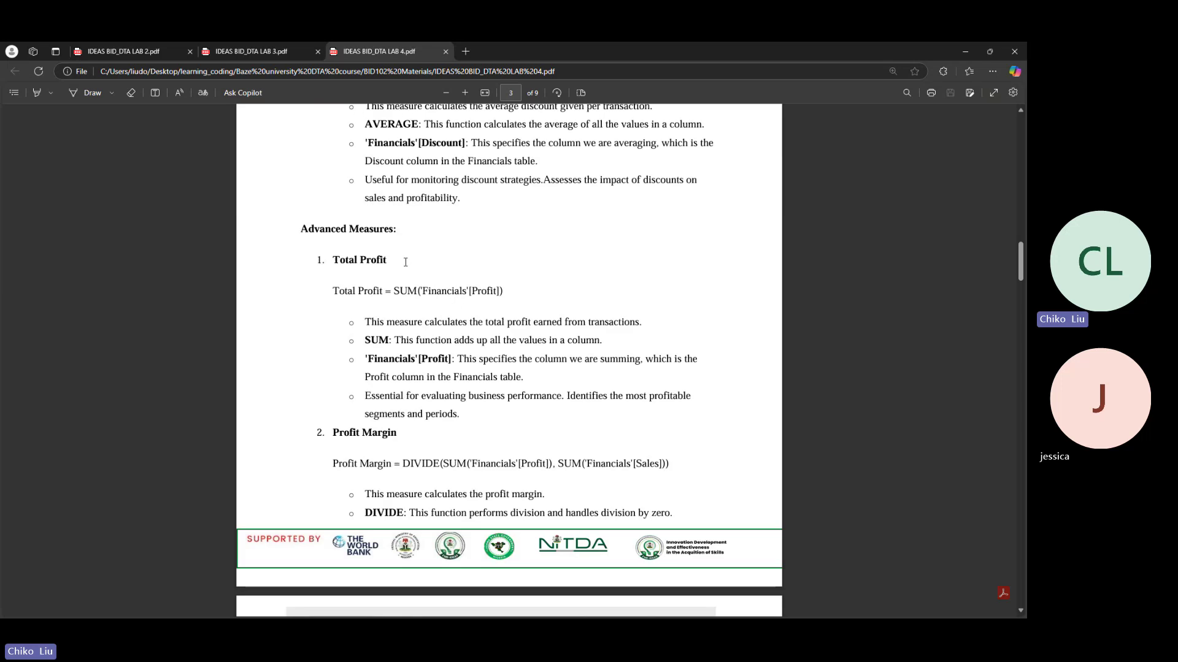
scroll(373, 268, "up", 7)
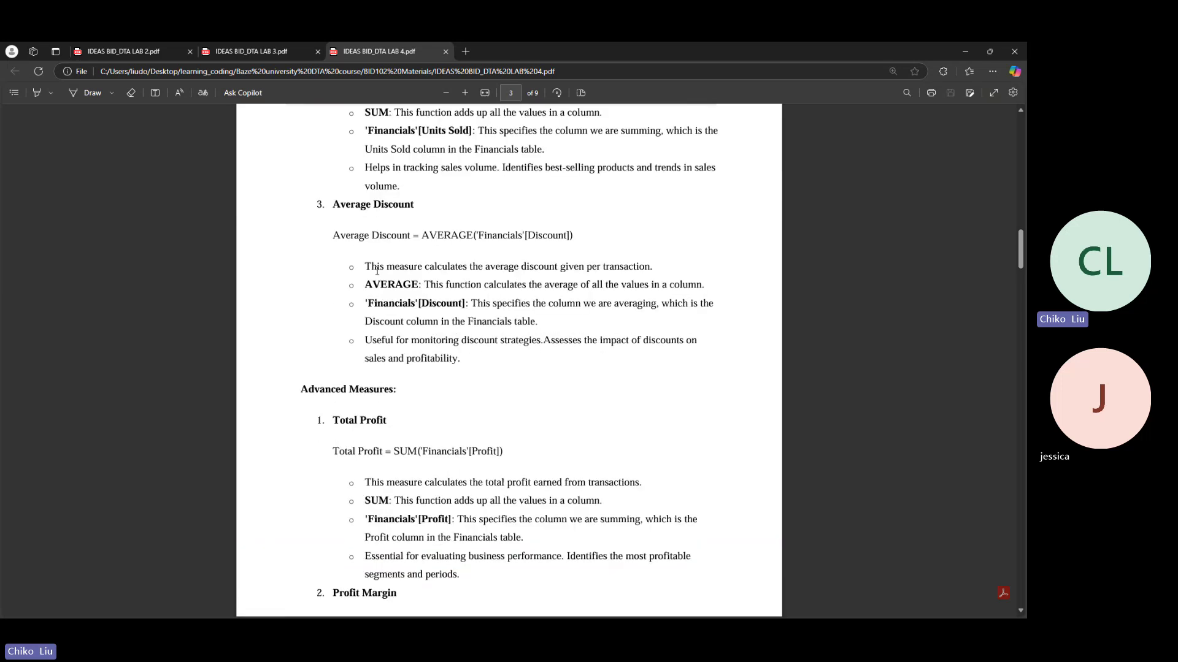
scroll(378, 272, "down", 8)
scroll(379, 272, "down", 4)
scroll(378, 272, "up", 20)
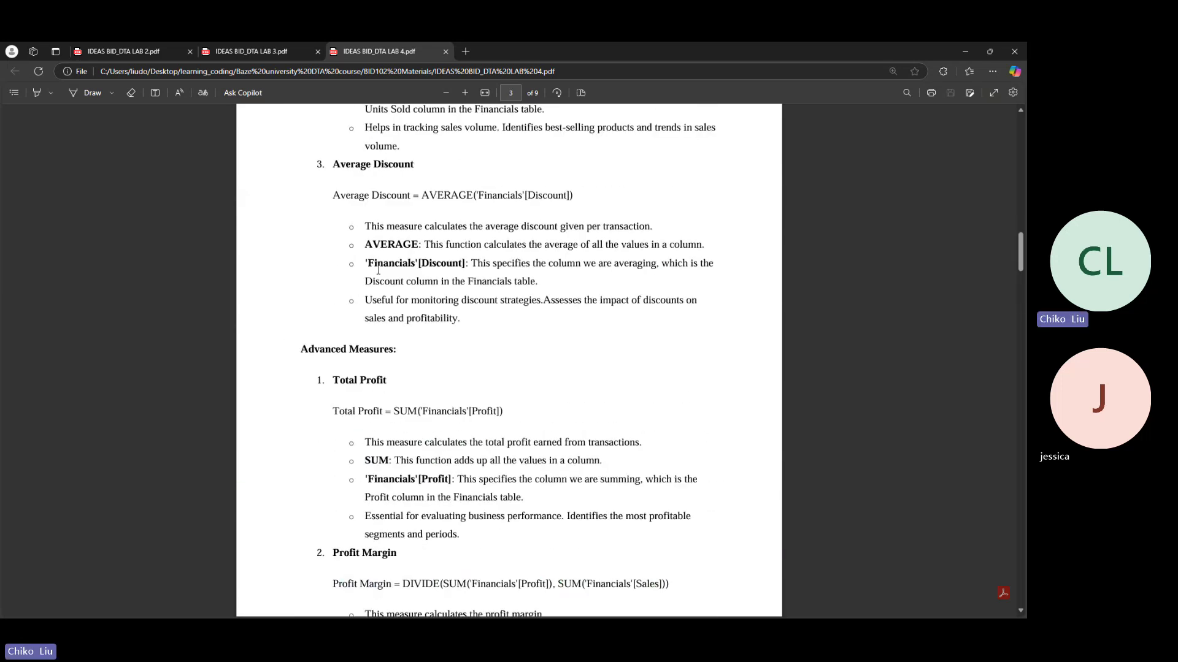
scroll(378, 270, "down", 10)
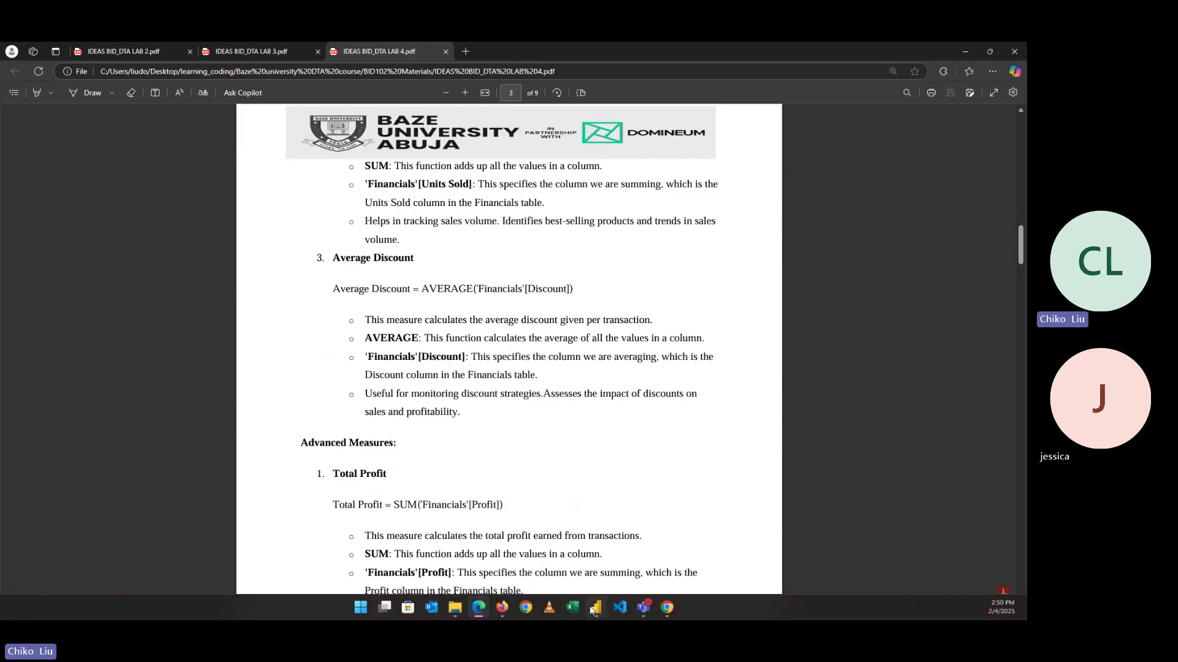
left_click(593, 609)
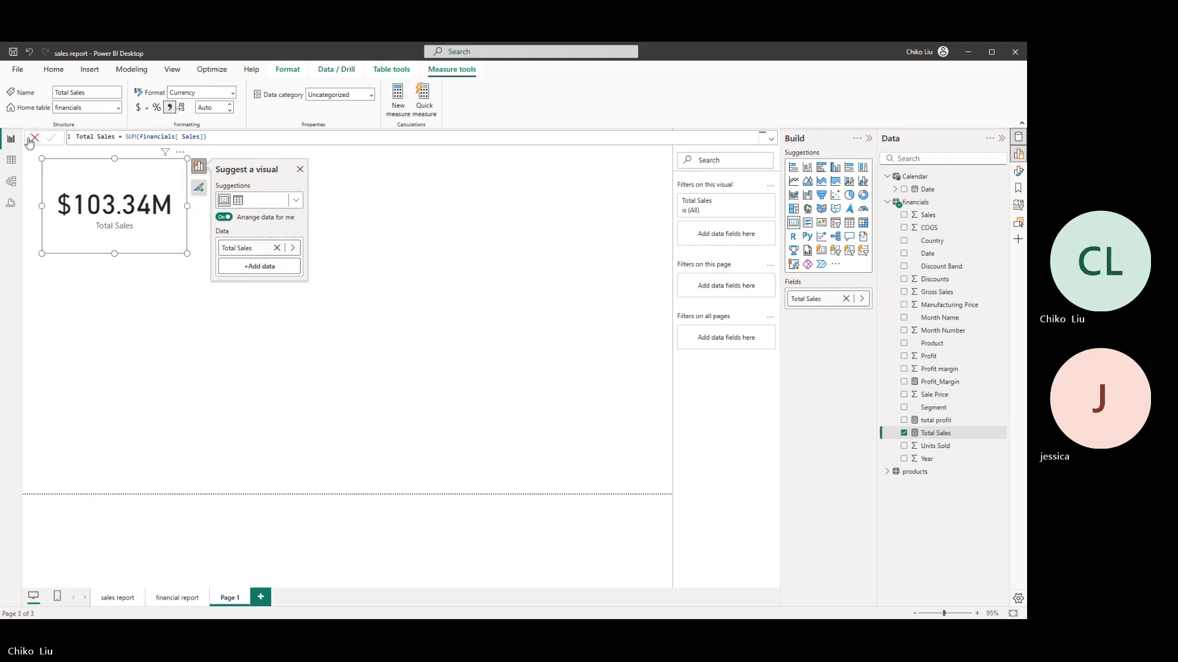
left_click(34, 140)
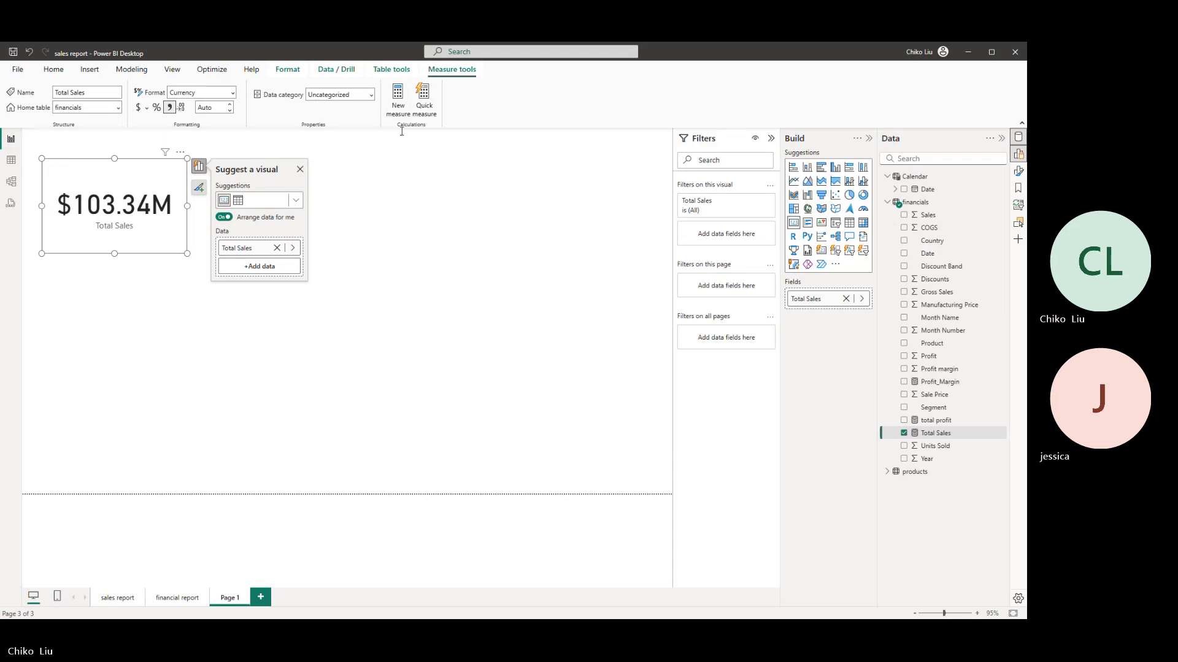
- Create a new measure Total Unit Sold = SUM(financials[Units Sold]) and commit the formula
left_click(397, 98)
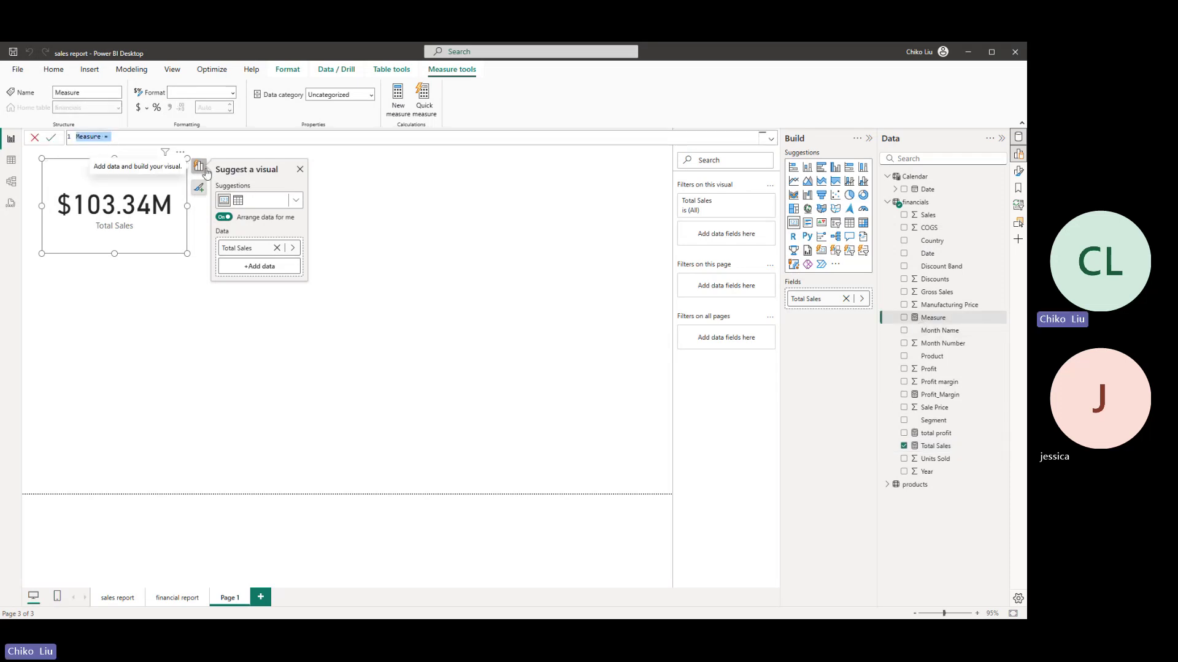
type("Total Unit Sold = SUM(")
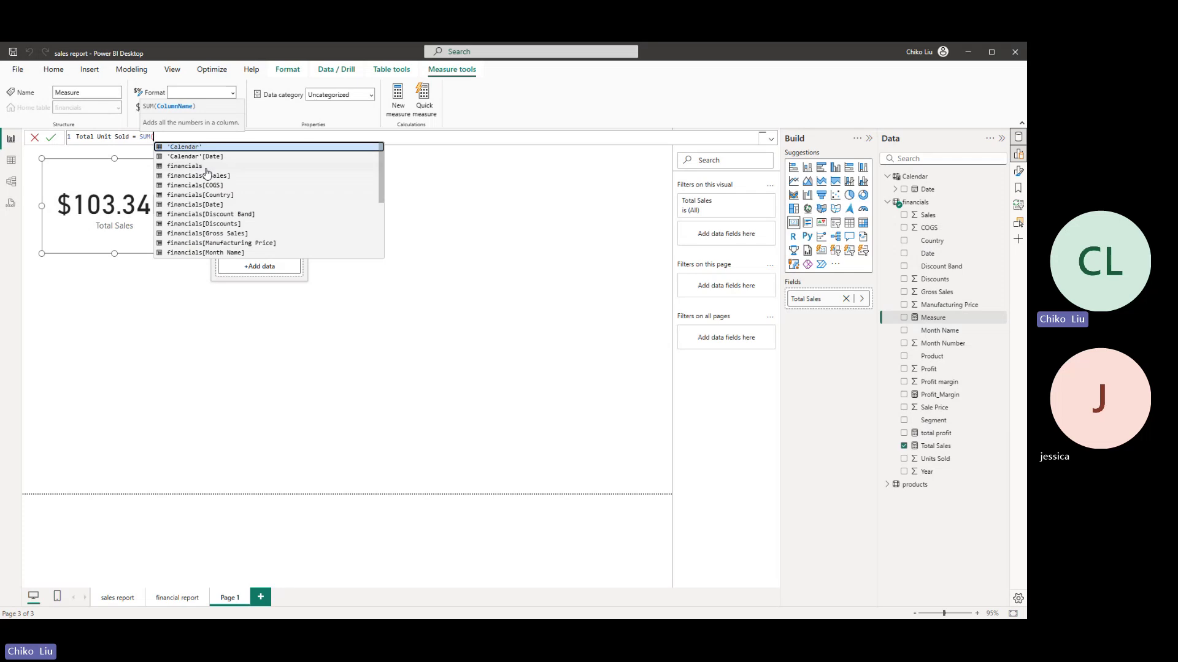
key("Down")
key("Down")
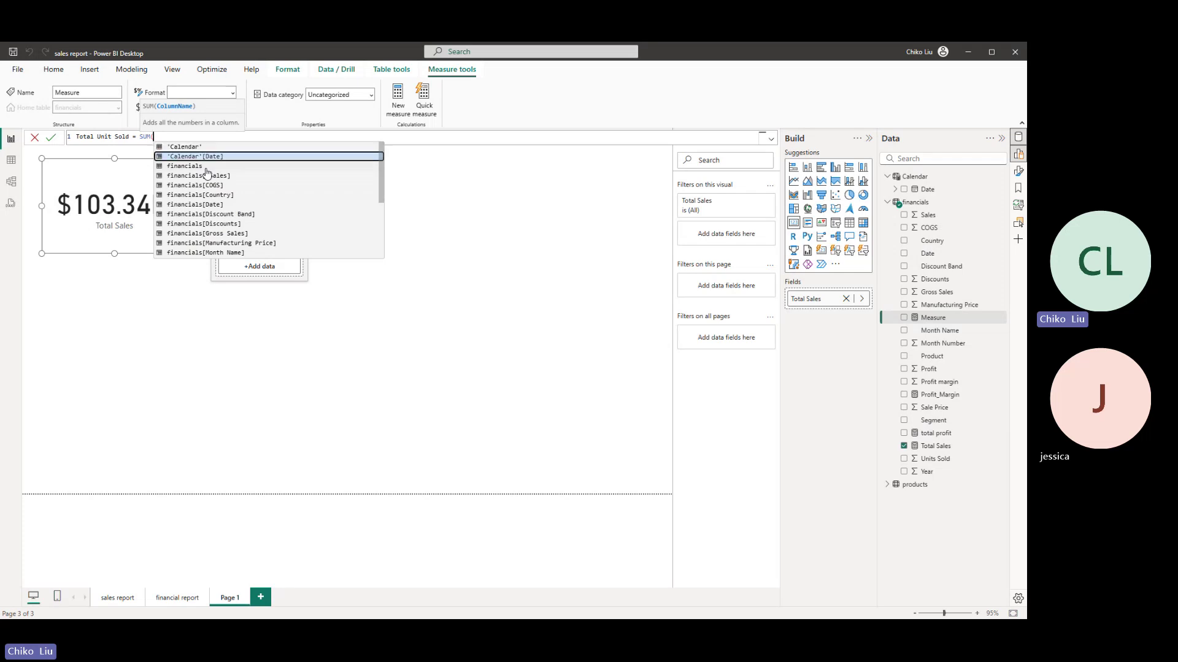
key("Tab")
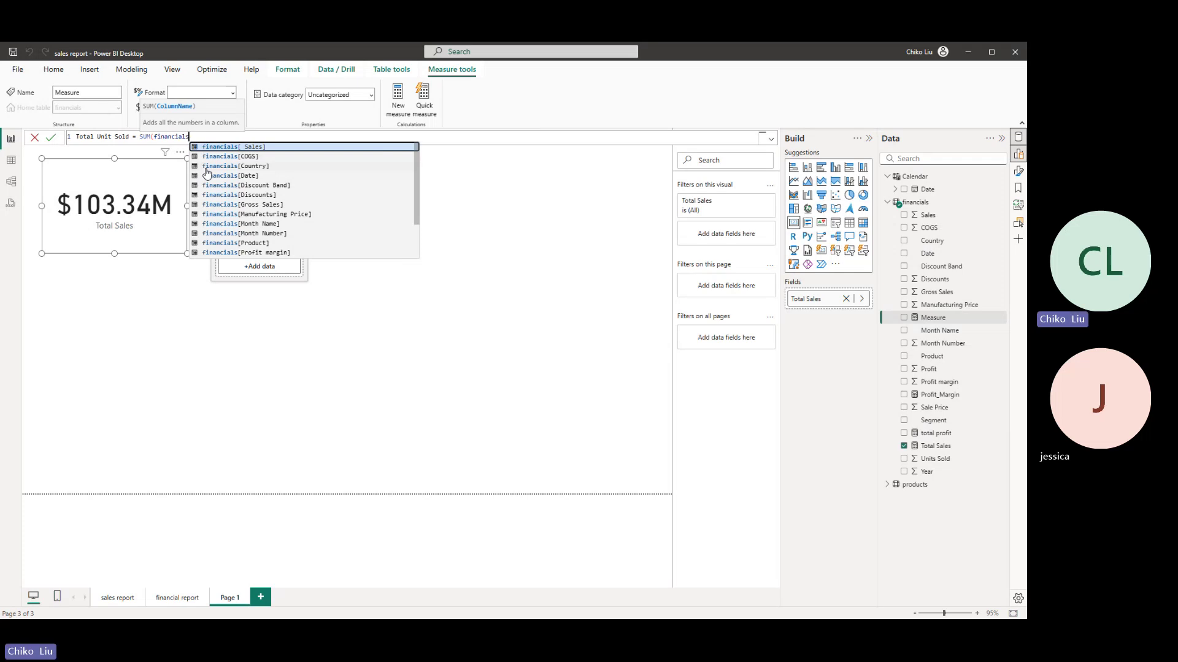
key("Down")
key("Down")
key("Down")
key("Down")
key("Down")
key("Down")
key("Down")
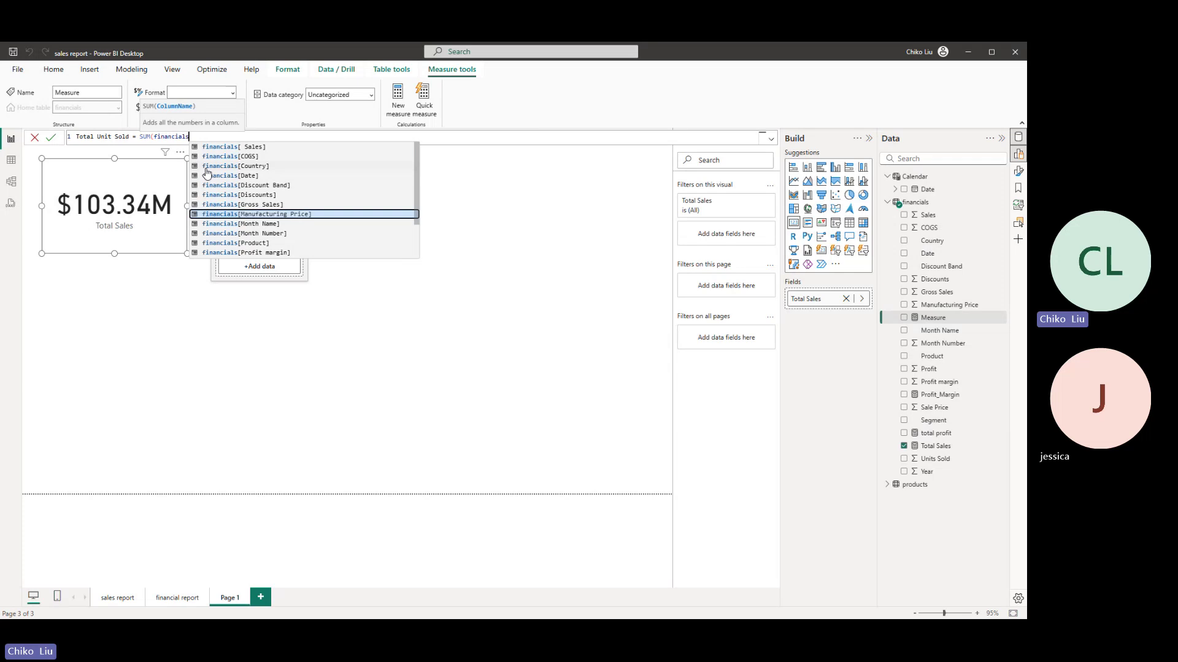
key("Down")
key("Down")
key("Down")
key("Down")
key("Down")
key("Down")
key("Down")
key("Down")
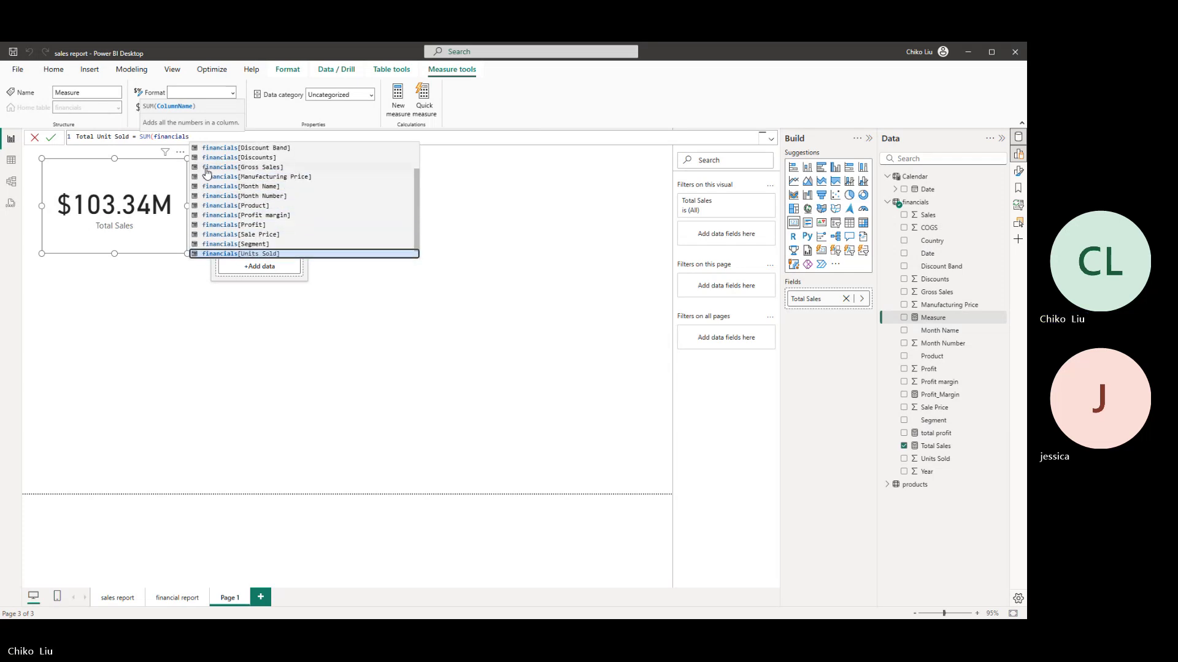
key("Tab")
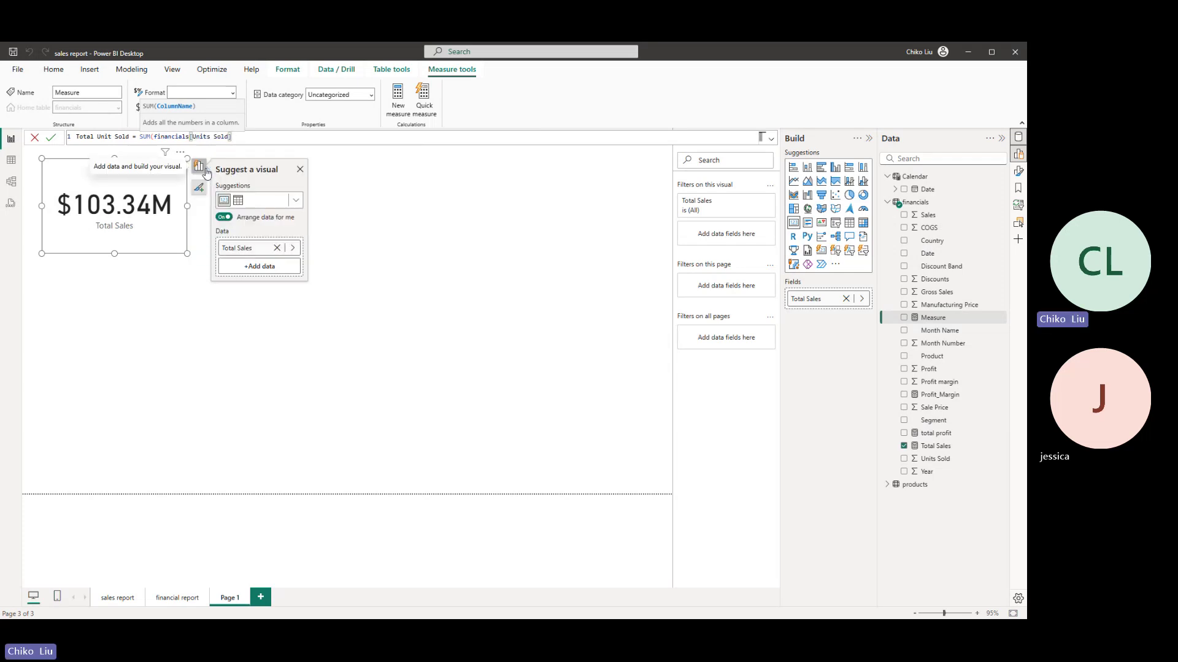
type(")")
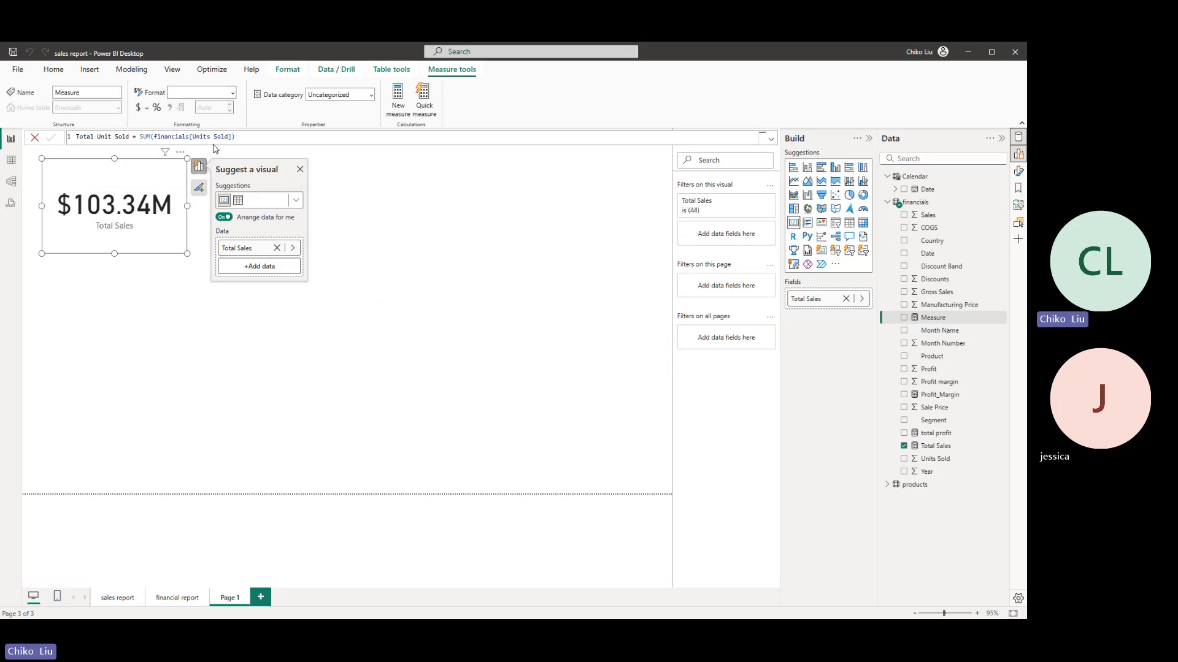
key("Return")
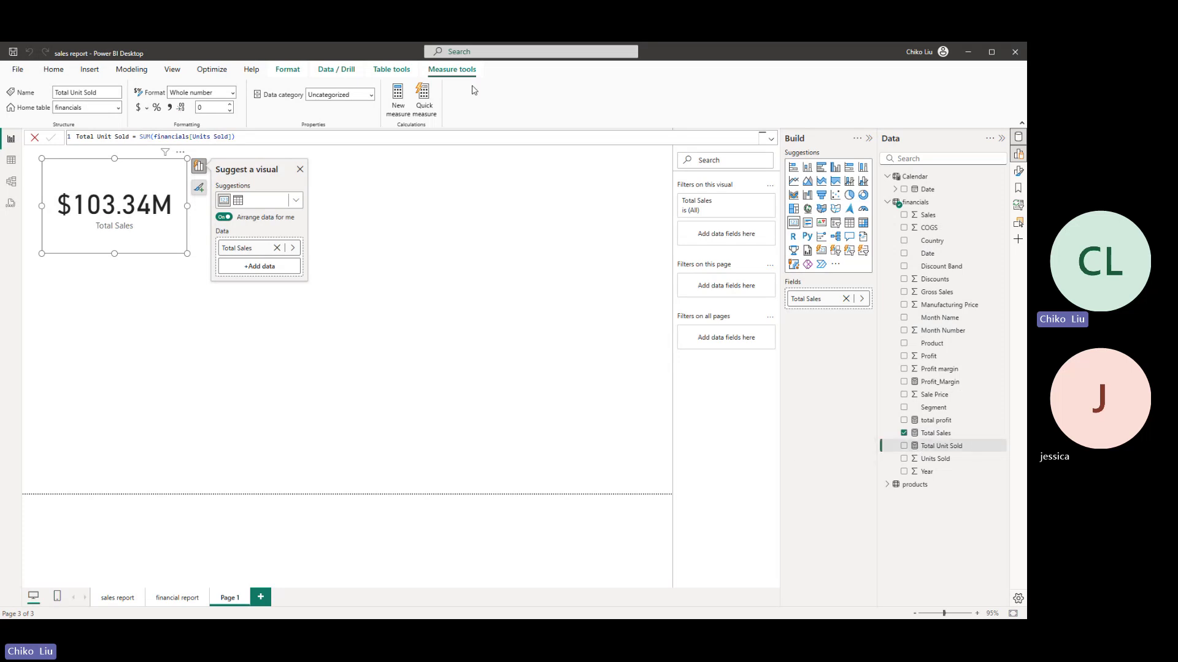
- Create a new measure Average Discount = AVERAGE(financials[Discounts]) and commit the formula
left_click(399, 96)
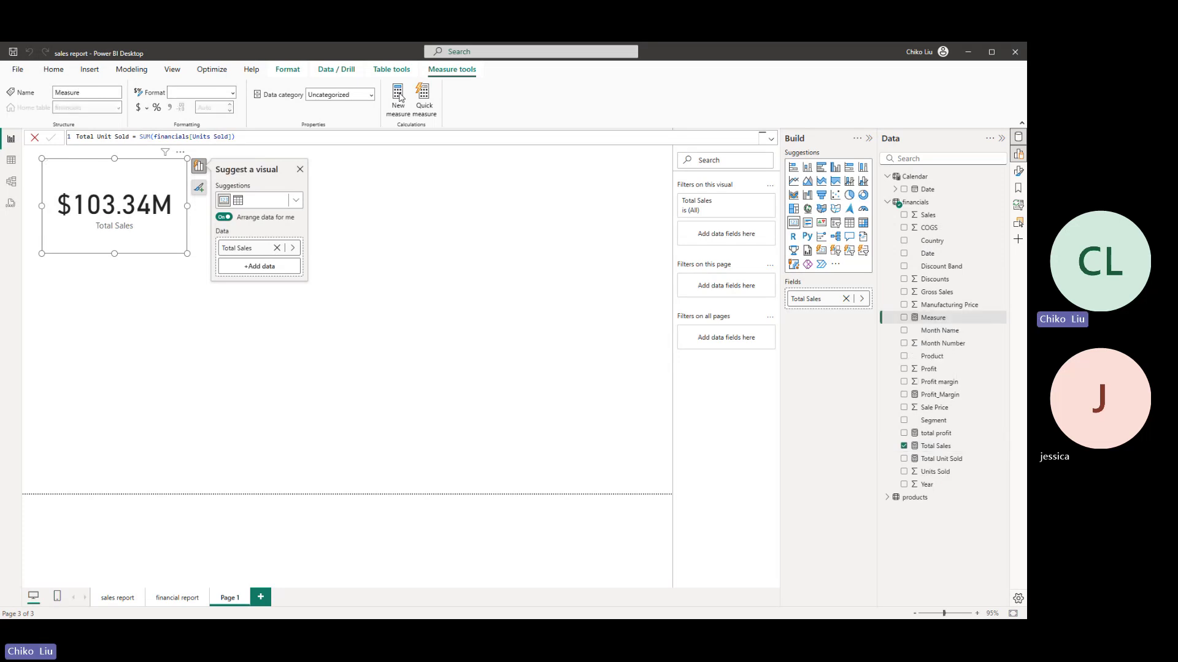
type("Average")
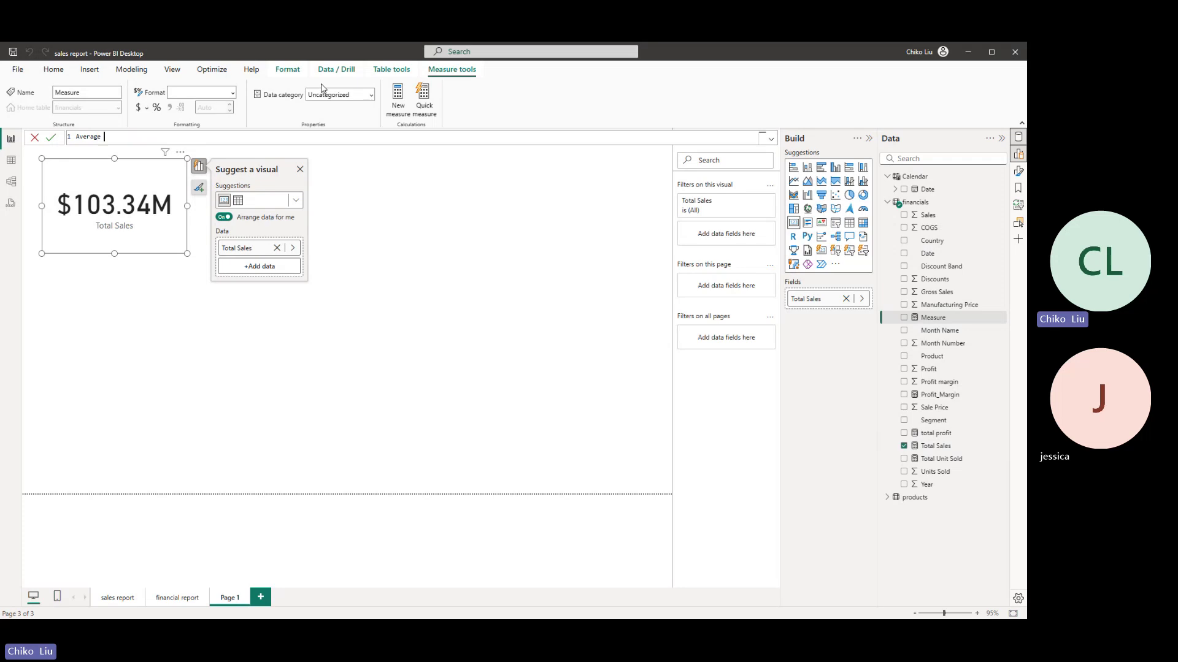
type(" Discount = AVERAGE(")
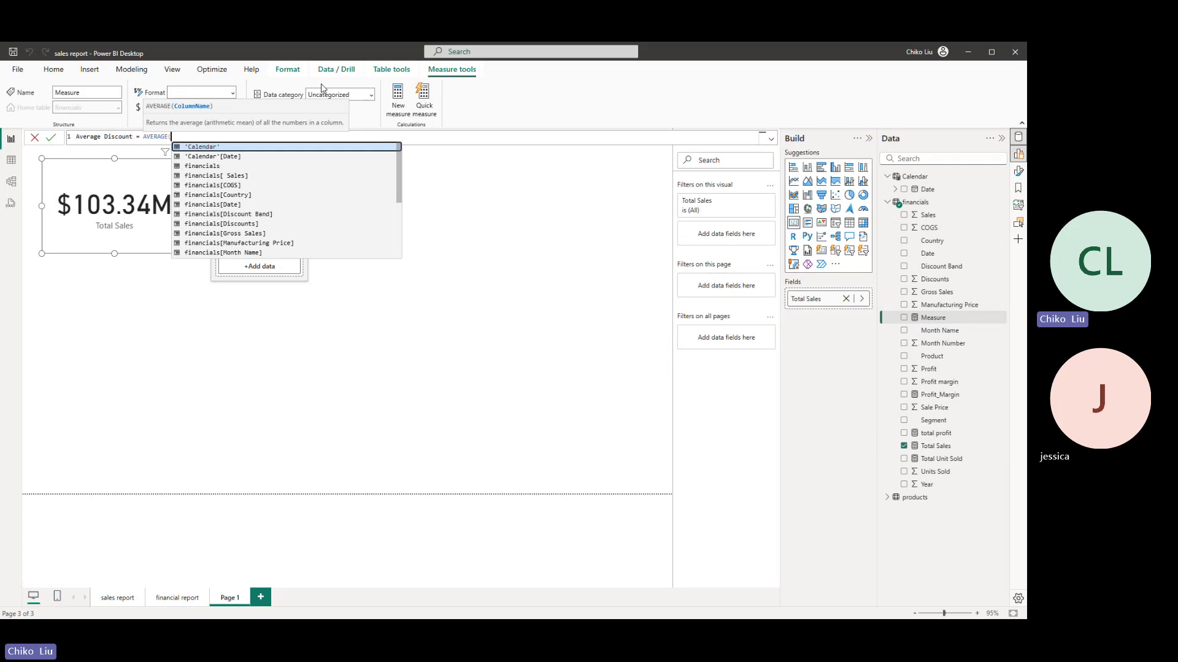
type("financials")
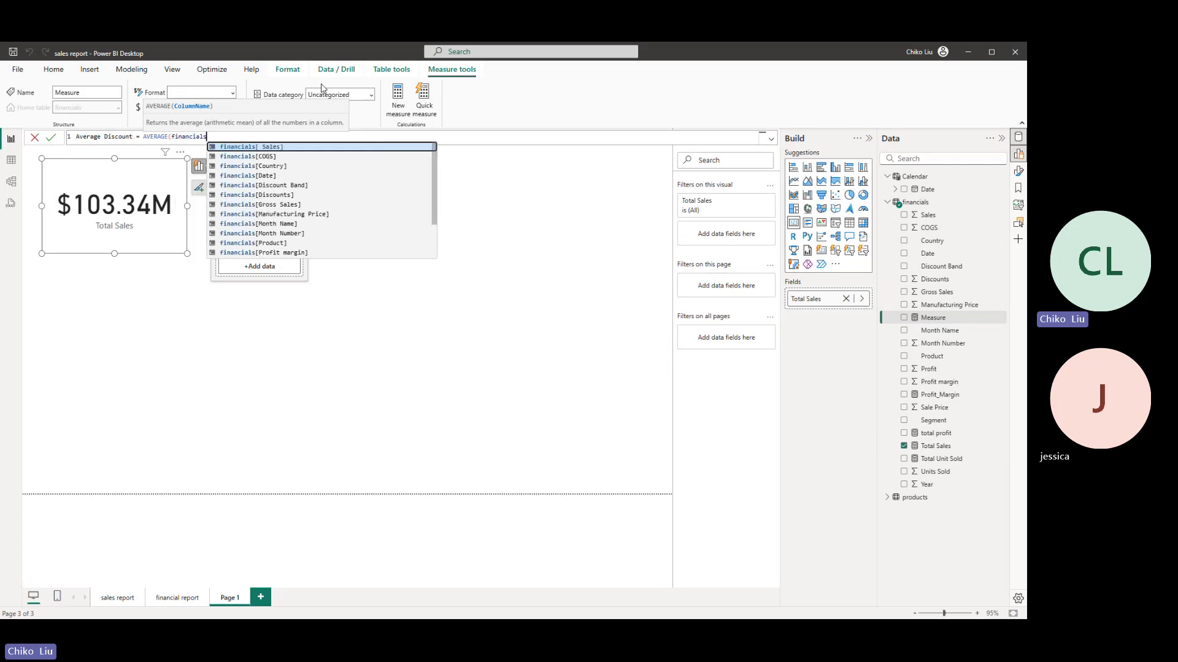
key("Down")
key("Down")
key("Down")
key("Down")
key("Down")
key("Tab")
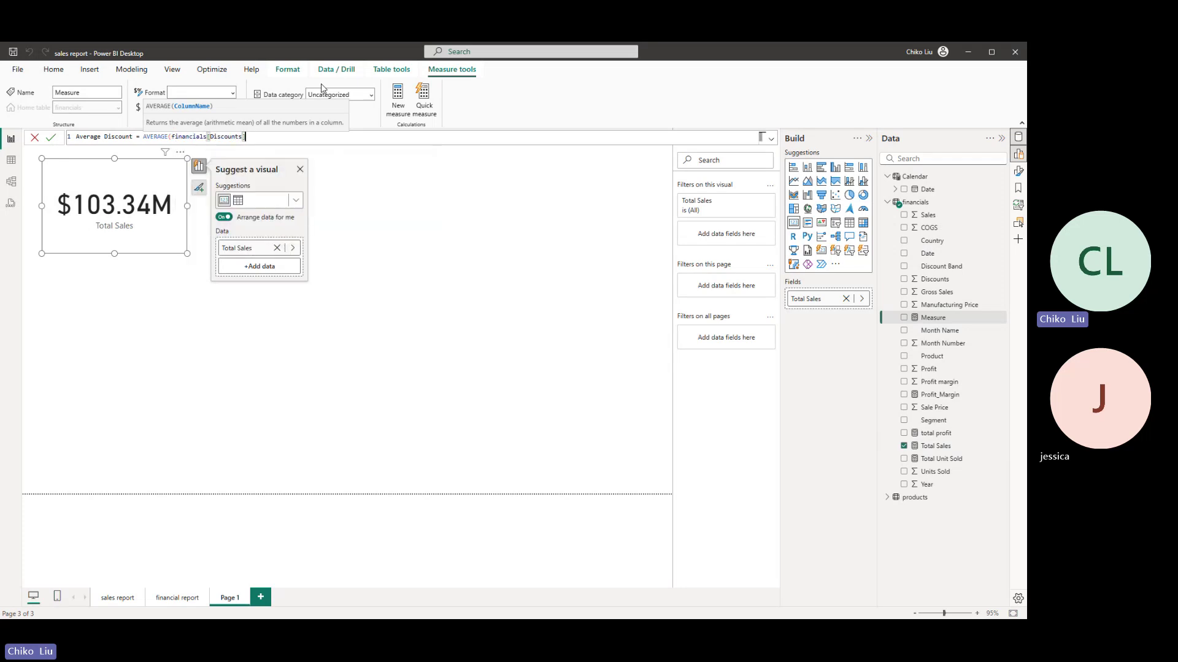
type(")")
key("Return")
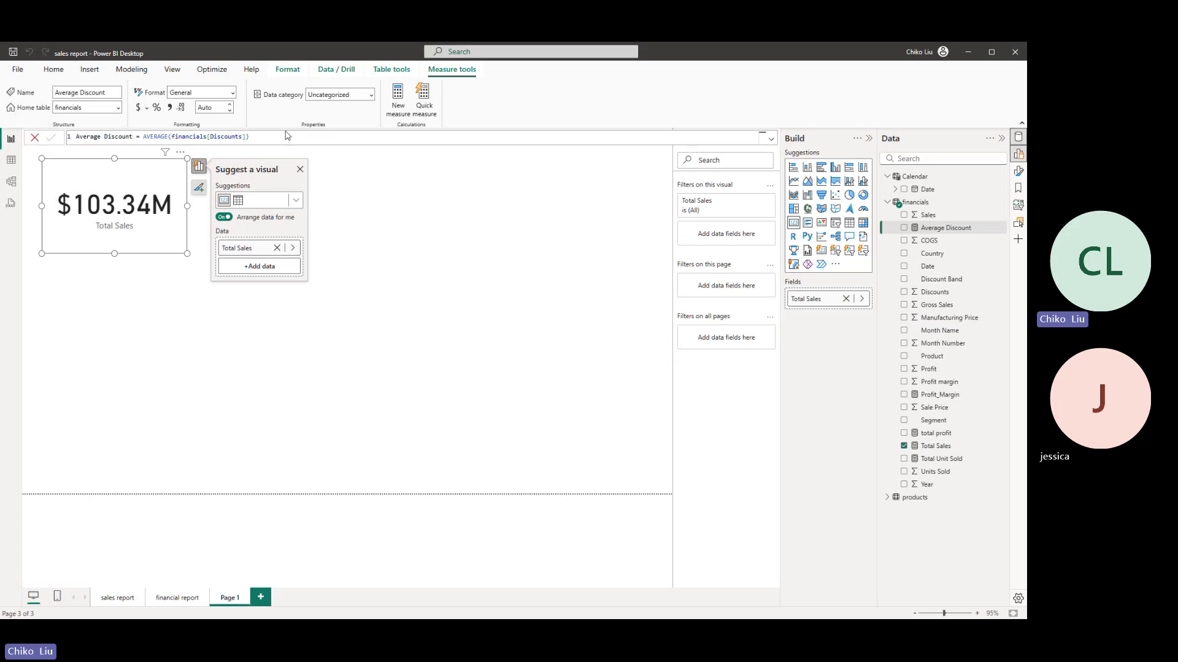
- Start another new measure in the financials table and name it Sales by Segment
left_click(397, 95)
left_click(397, 95)
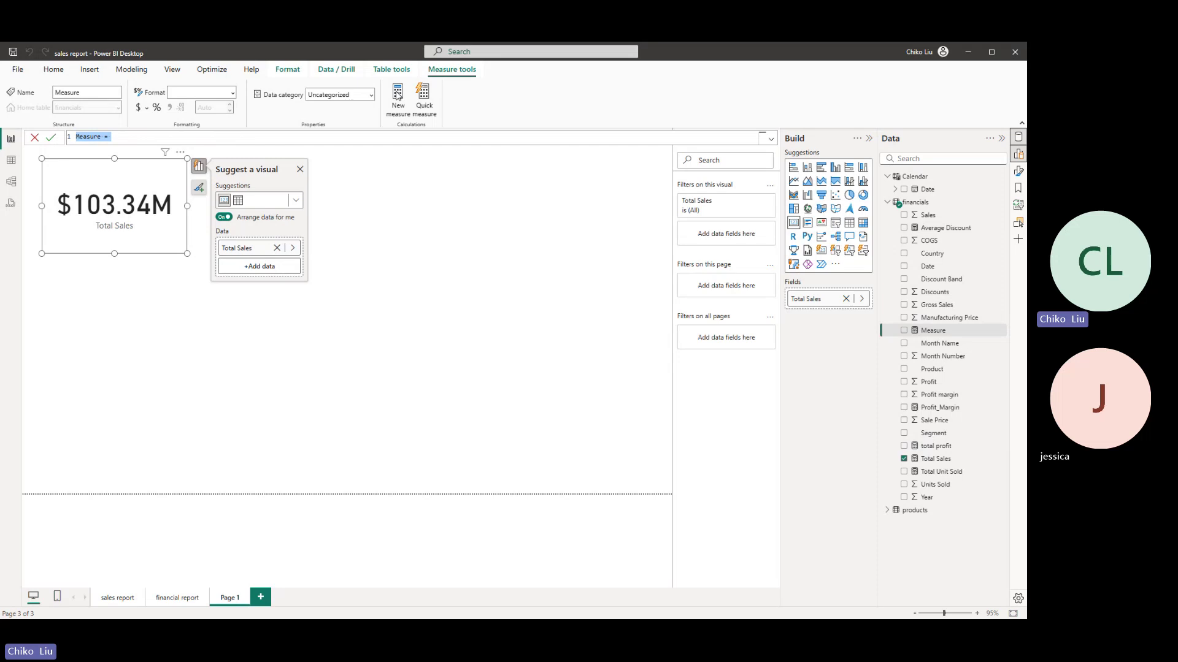
type("sALES BY sEGMEN")
key("BackSpace")
key("BackSpace")
key("BackSpace")
key("BackSpace")
key("BackSpace")
key("BackSpace")
key("BackSpace")
key("BackSpace")
key("BackSpace")
key("BackSpace")
key("BackSpace")
key("BackSpace")
key("BackSpace")
key("BackSpace")
key("BackSpace")
type("S")
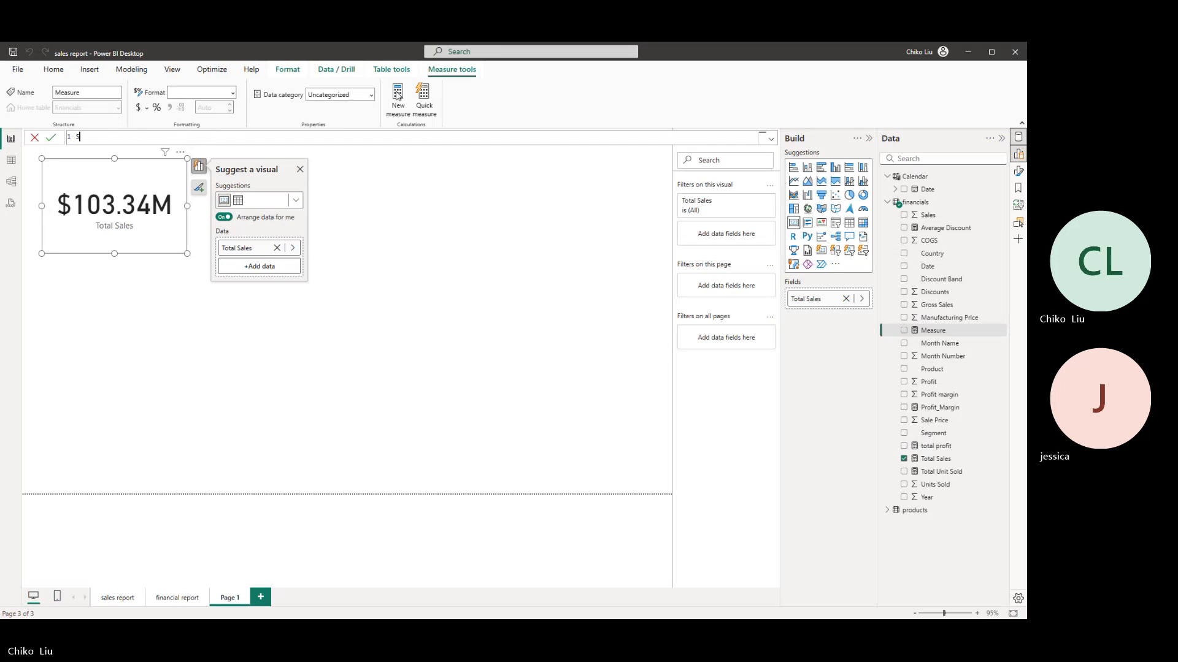
type("ales b")
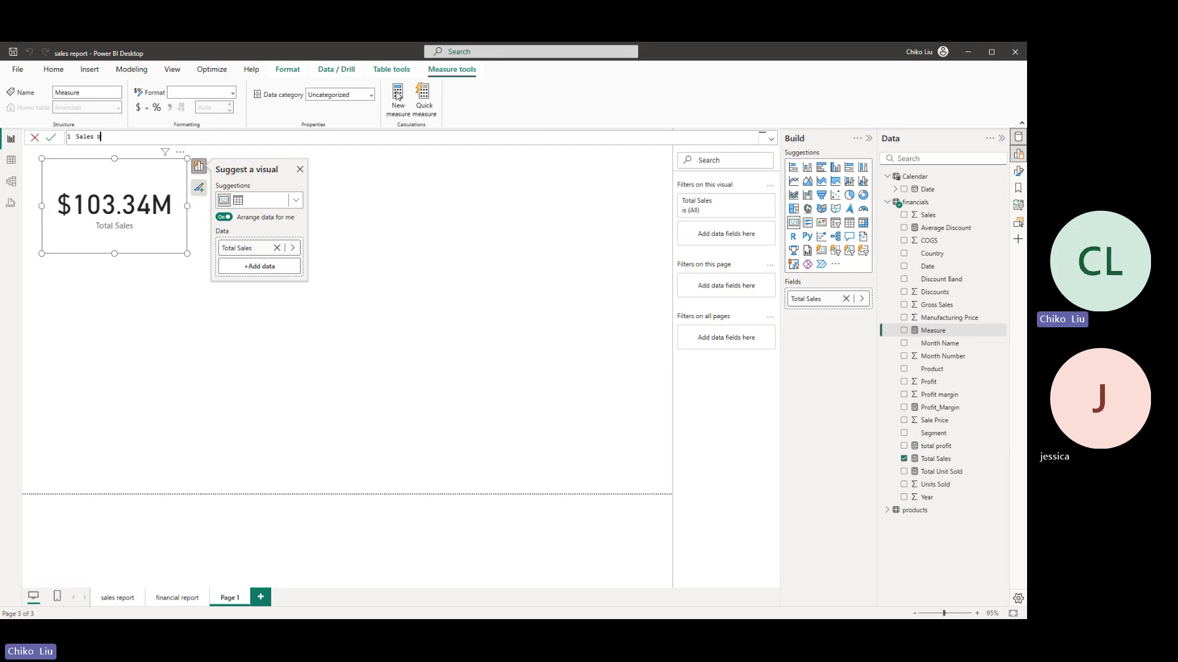
type("y Segment")
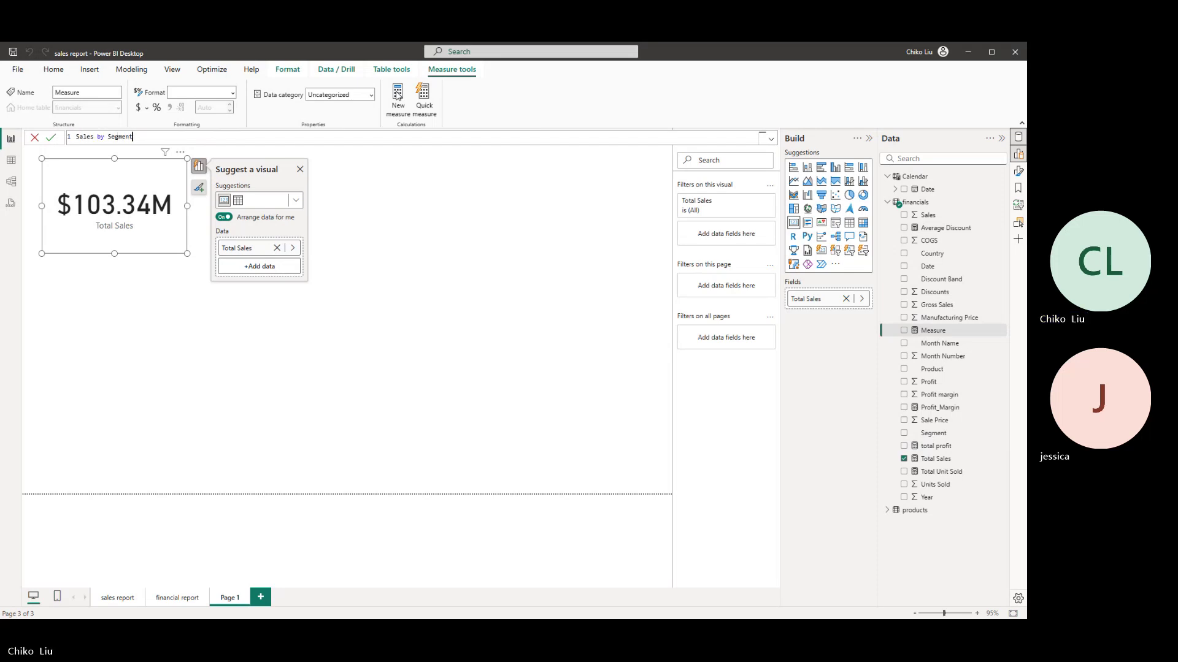
- Begin the Sales by Segment formula with CALCULATE([Total Sales],ALLEXCEPT(financials
type(" = CALCULATE(")
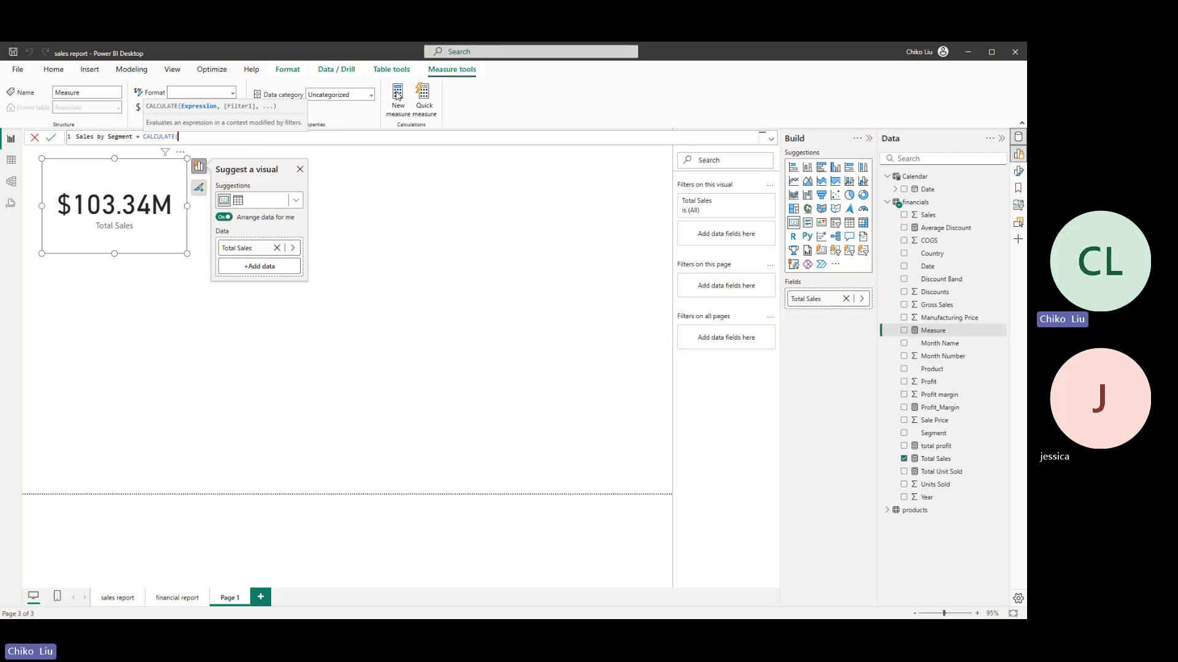
type("Total")
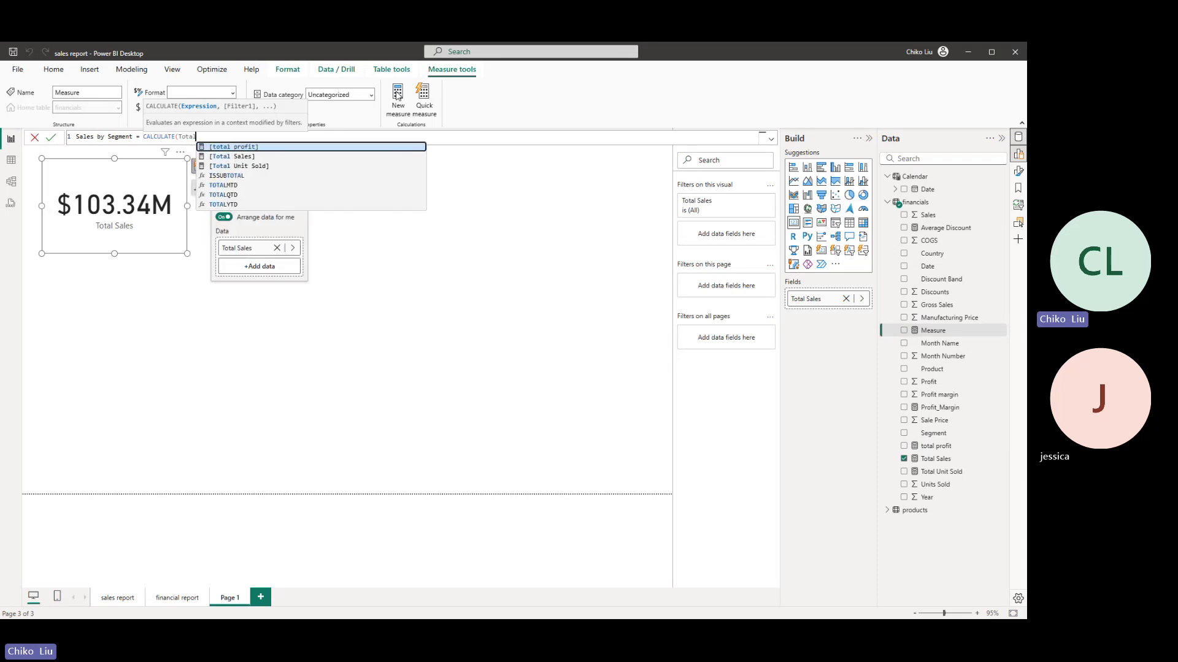
key("Down")
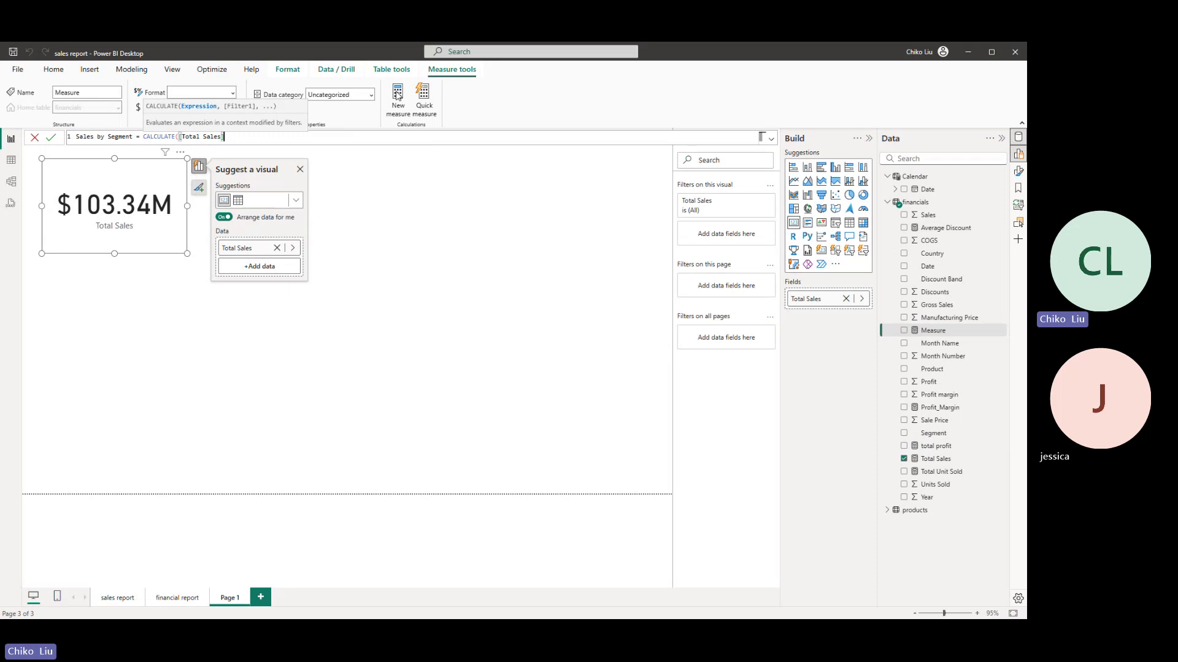
key("Tab")
type(",")
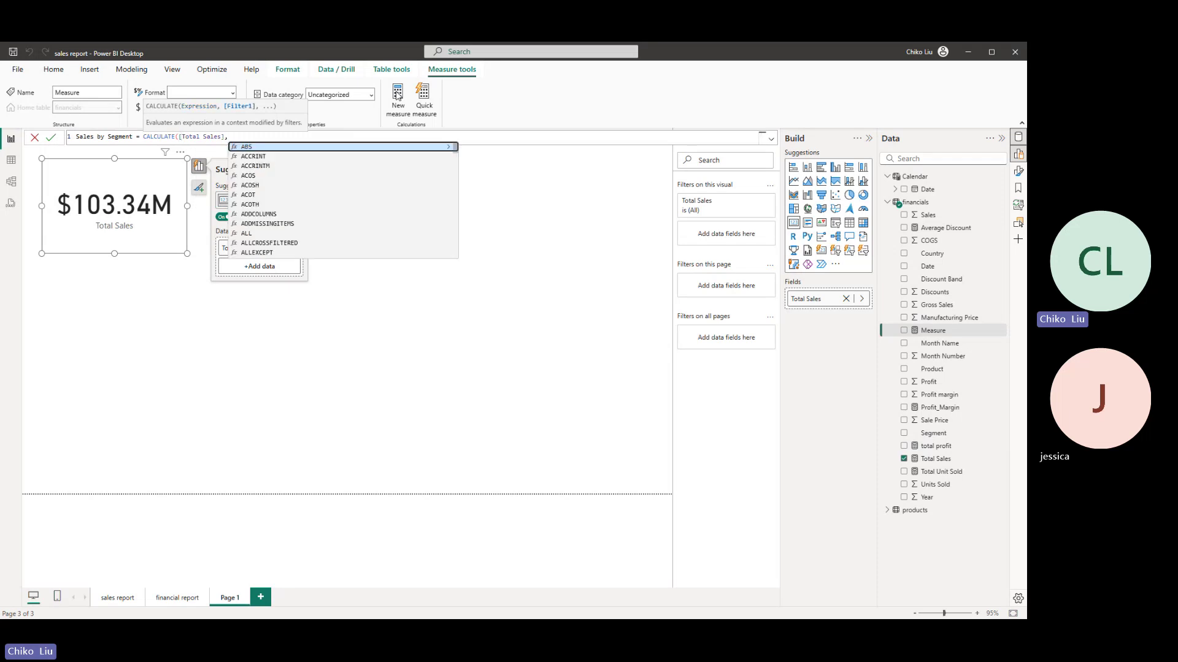
type("ALL")
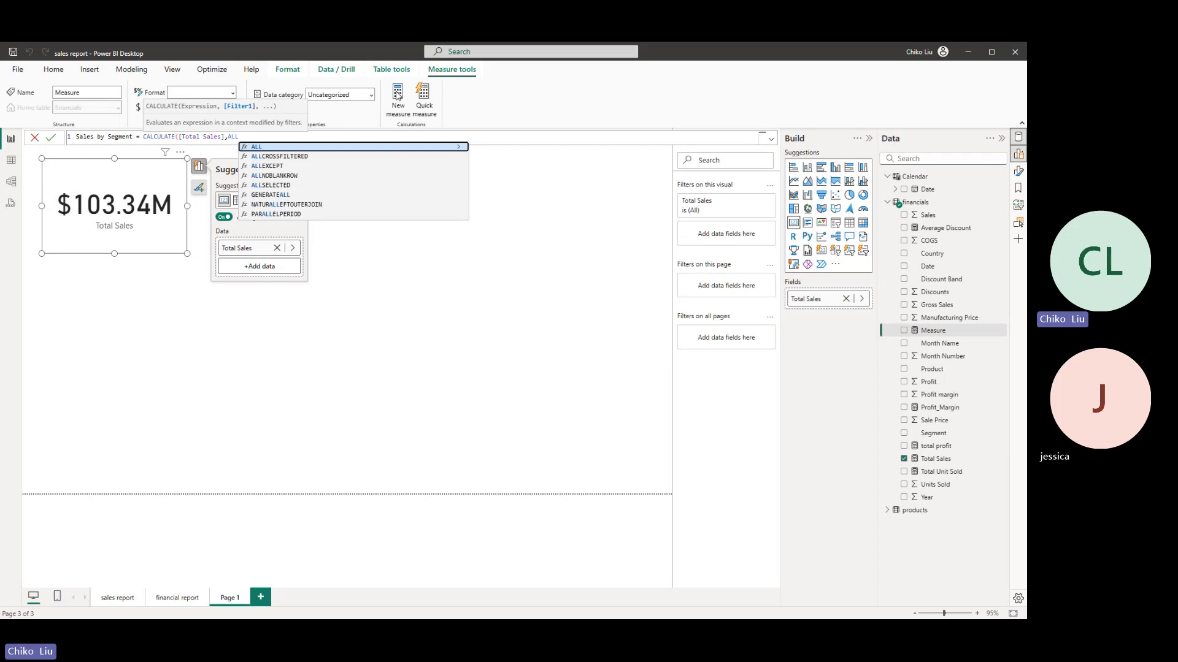
key("Down")
key("Down")
key("Tab")
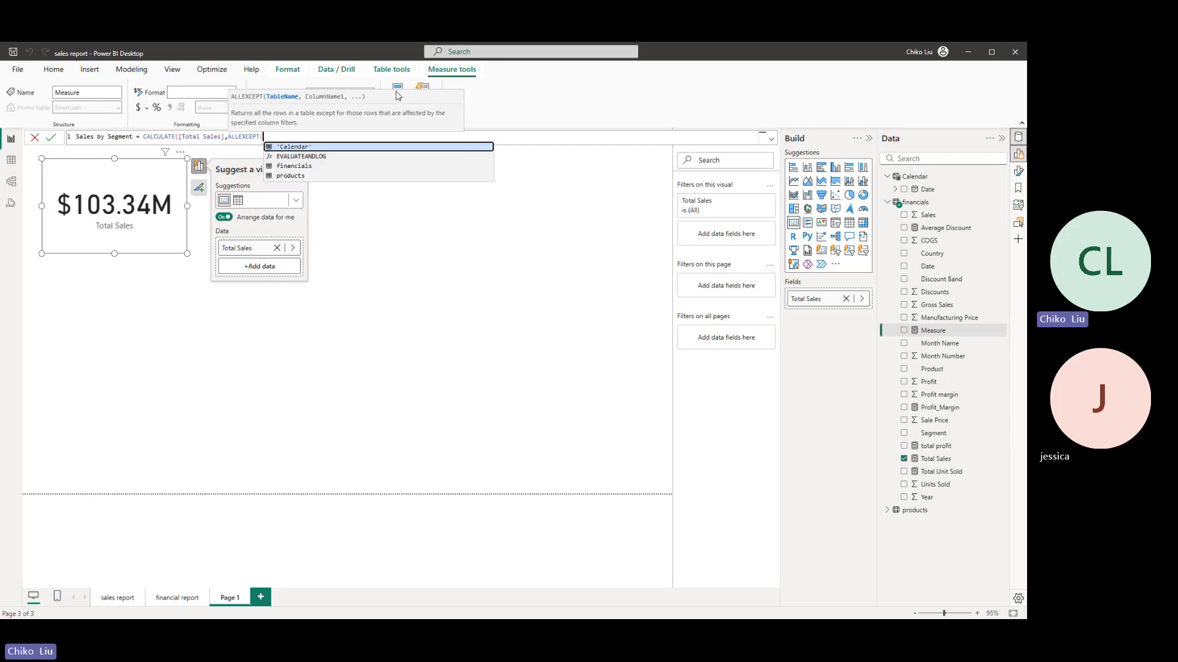
key("Down")
key("Down")
key("Tab")
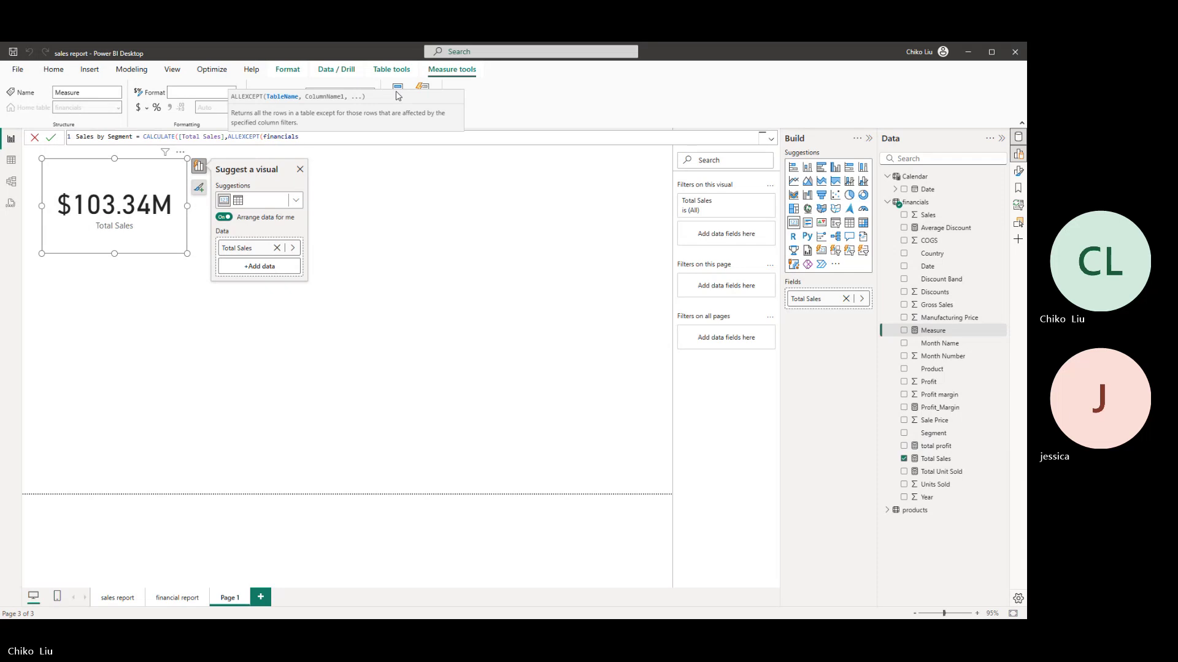
- Append ['Segment'] directly after financials in the ALLEXCEPT argument and add a closing parenthesis
type("[")
type("'")
key("BackSpace")
key("BackSpace")
key("BackSpace")
key("BackSpace")
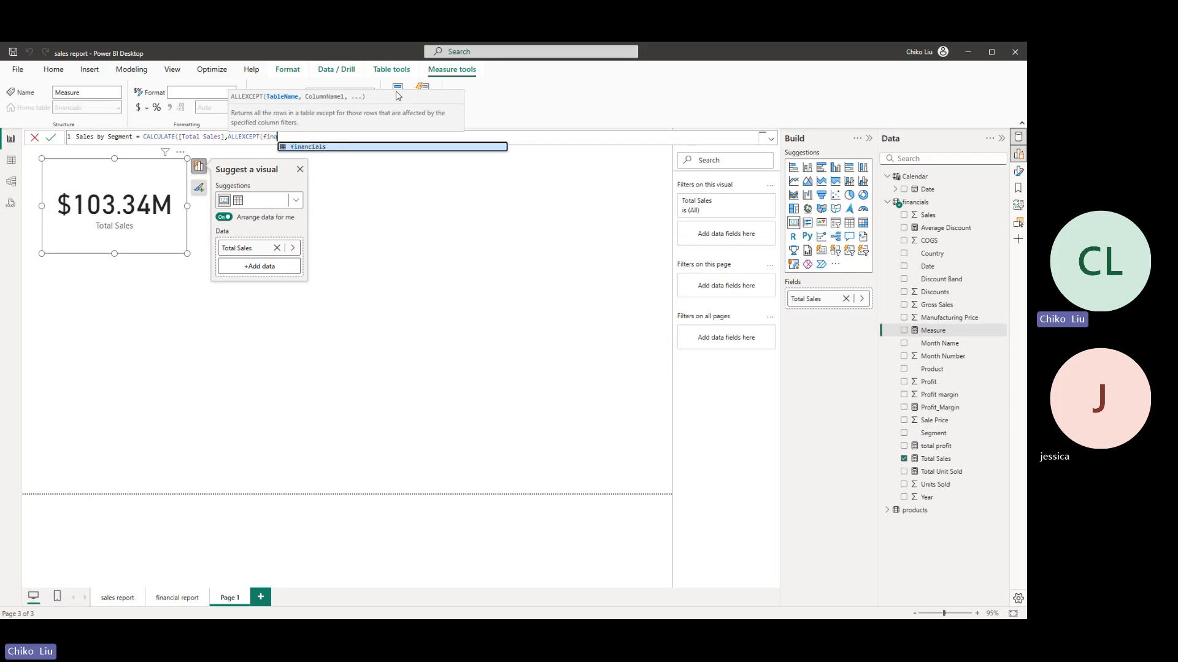
key("Tab")
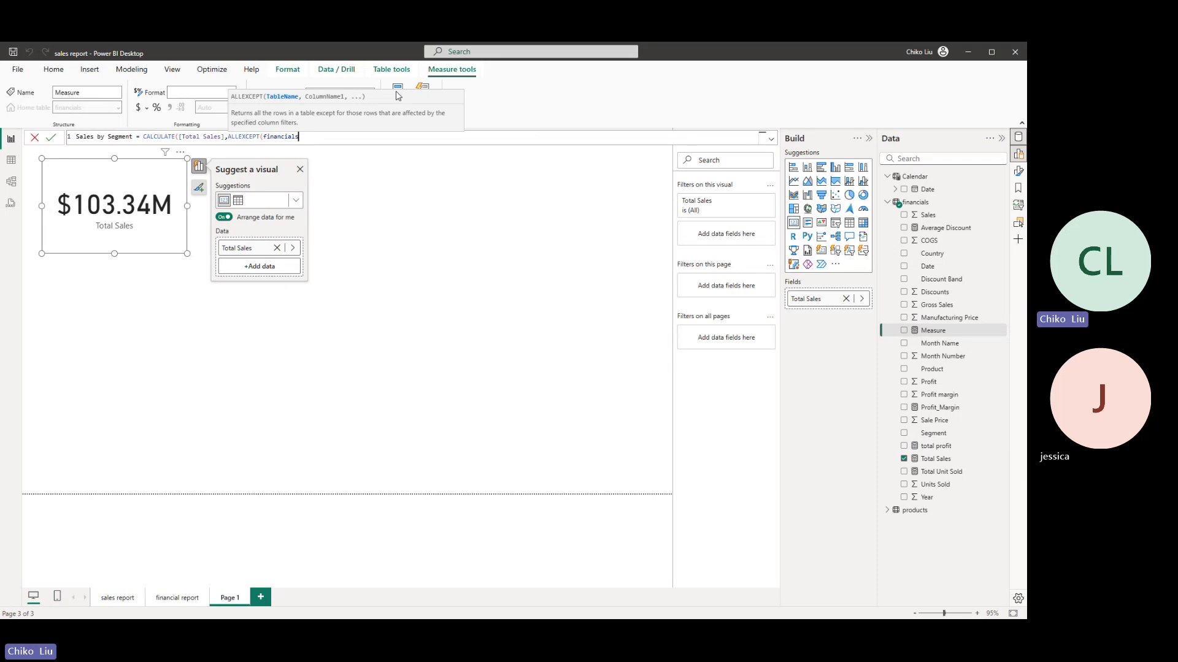
type("['")
type("Segment']")
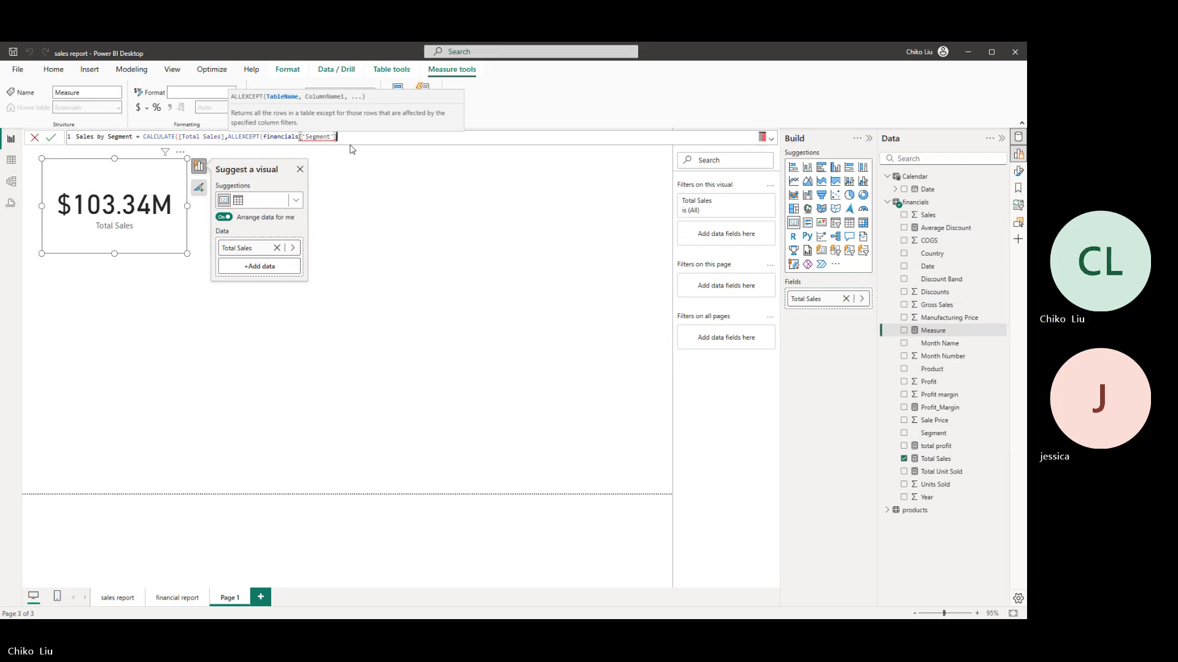
type(")")
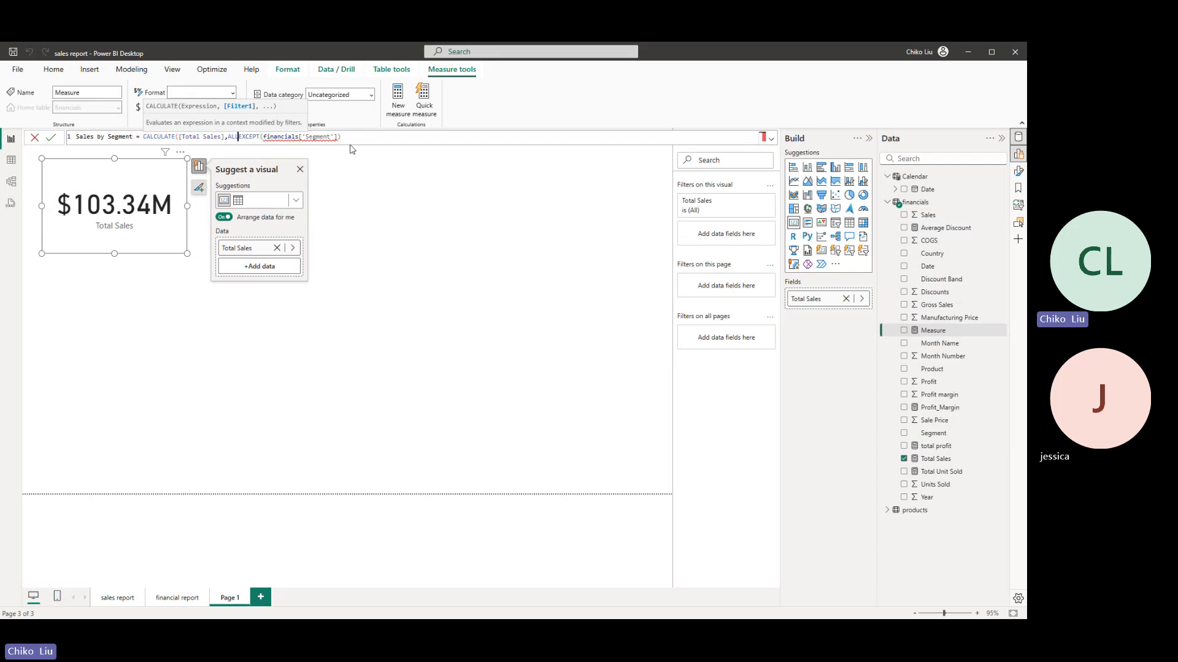
- Replace [Total Sales] in the CALCULATE expression with SUM(financials[ Sales])
key("Left")
key("Left")
key("Left")
key("Left")
key("Left")
key("Left")
key("Left")
key("Left")
key("Left")
key("Left")
key("Left")
key("Left")
key("shift+Left")
key("shift+Left")
key("shift+Left")
key("shift+Left")
key("shift+Left")
key("shift+Left")
key("shift+Left")
key("shift+Left")
key("shift+Left")
key("shift+Left")
key("shift+Left")
key("shift+Left")
type("SUM")
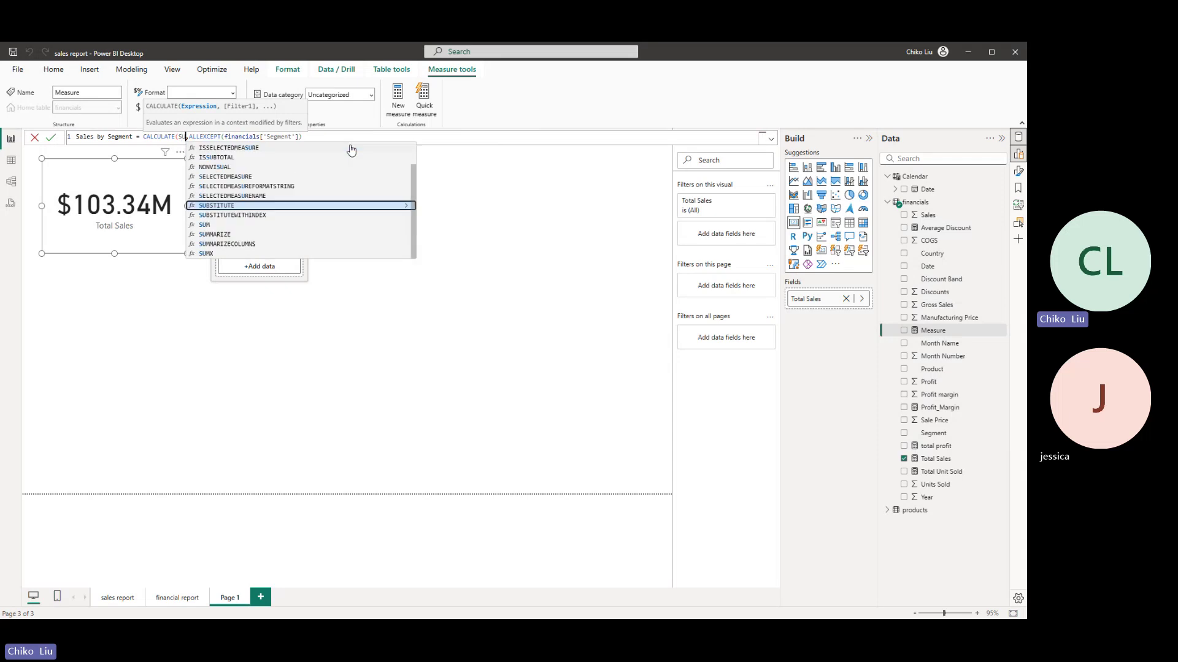
type("(")
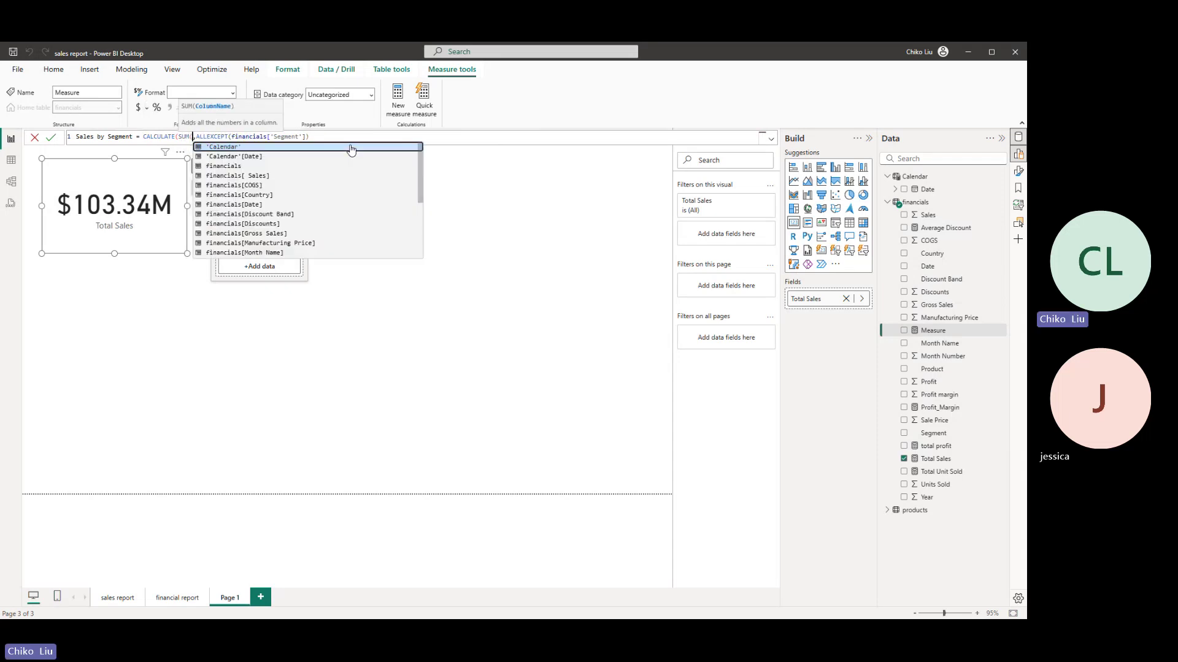
type("financials")
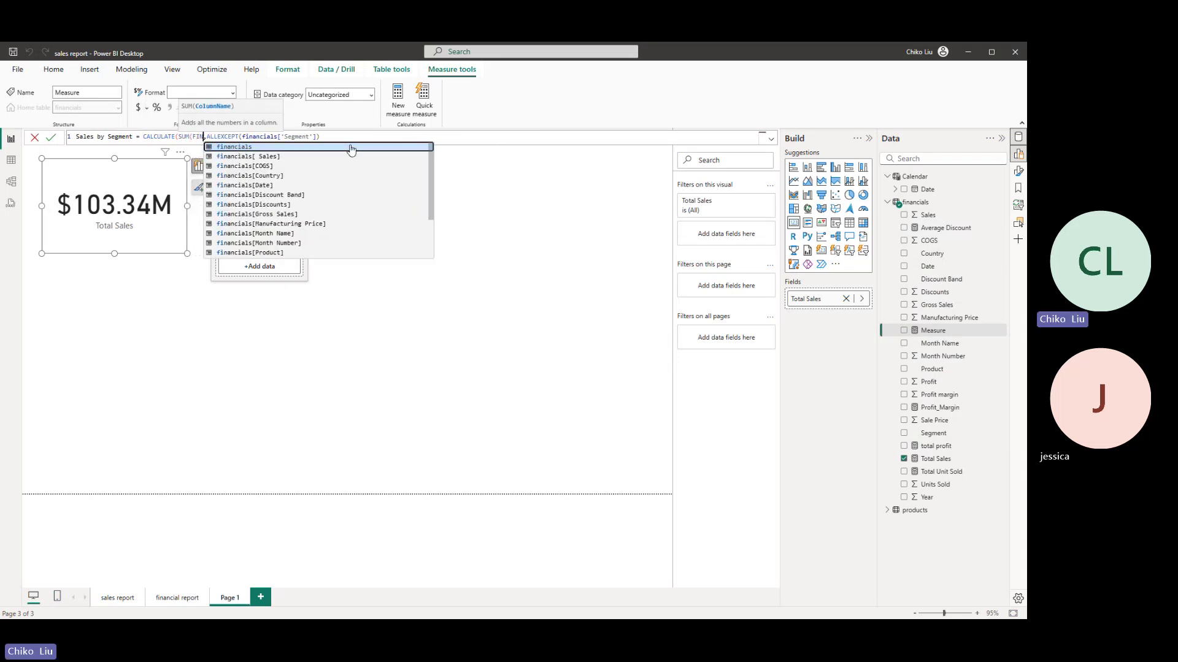
left_click(350, 147)
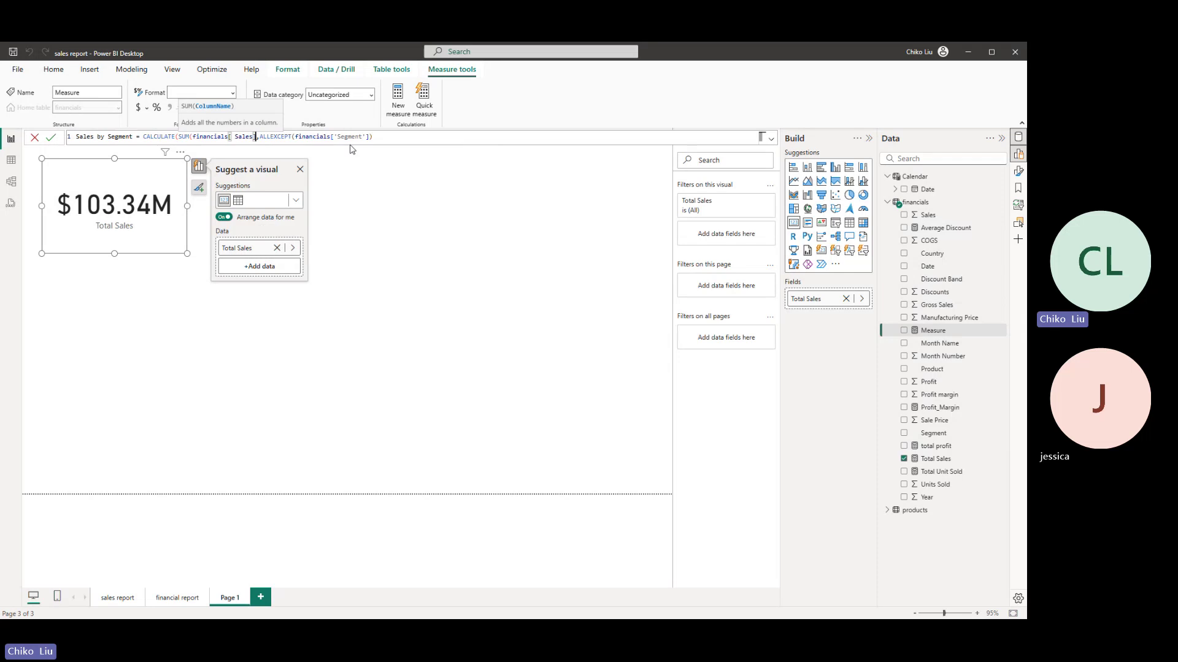
type(")")
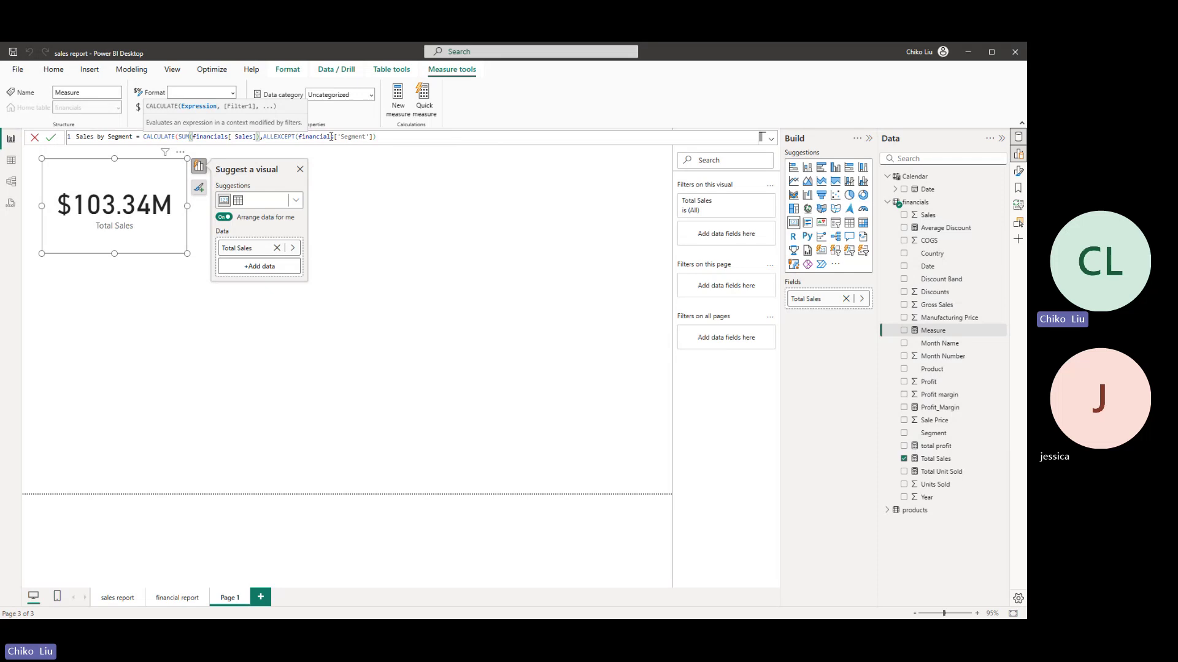
- Remove the single quotes around Segment in the ALLEXCEPT argument of the Sales by Segment formula
left_click(397, 137)
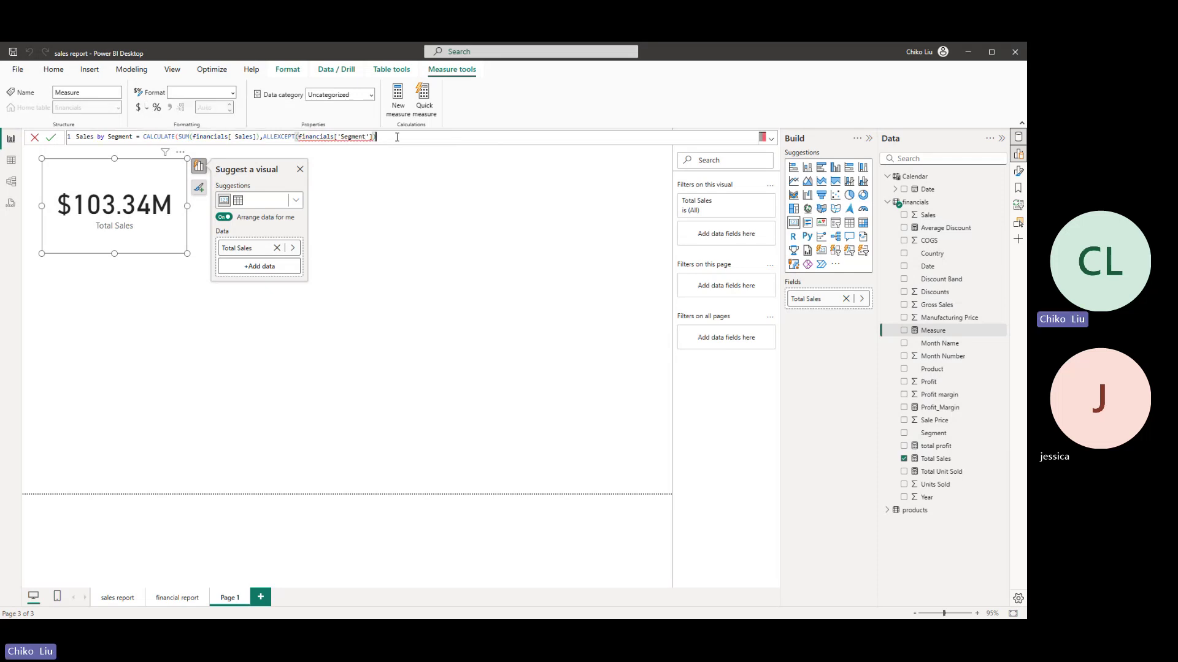
left_click(342, 137)
key("BackSpace")
left_click(366, 137)
key("BackSpace")
- Check the Sales by Segment formula in IDEAS BID_DTA LAB 4.pdf in Edge, and return to Power BI Desktop
mouse_move(326, 618)
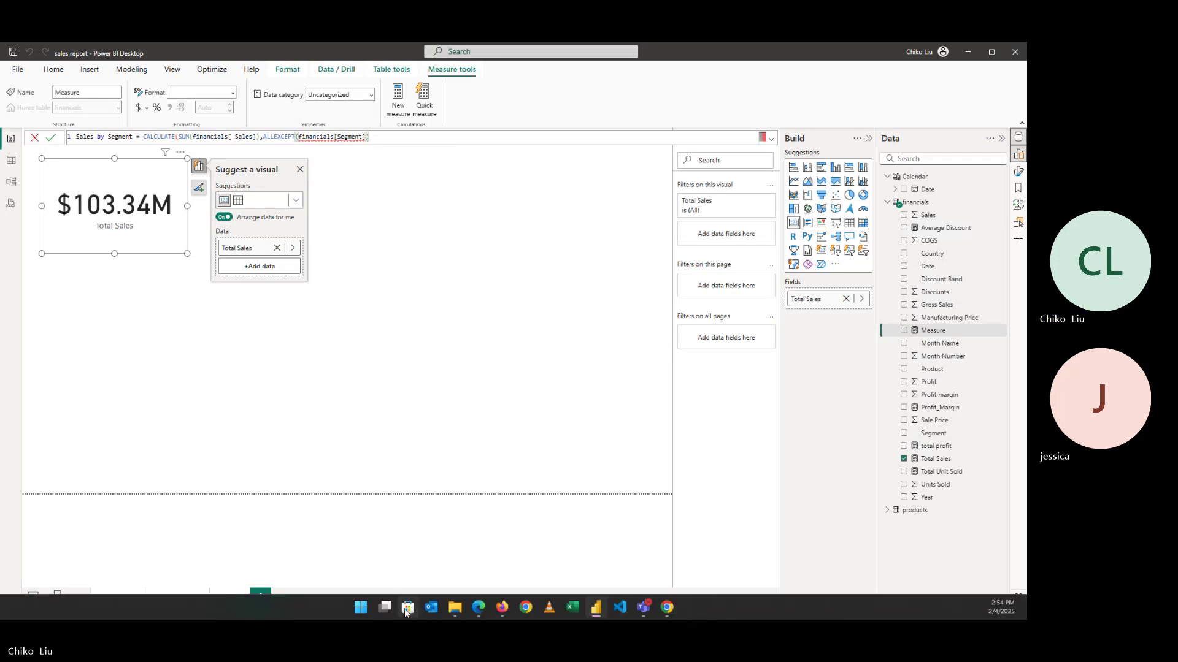
left_click(478, 607)
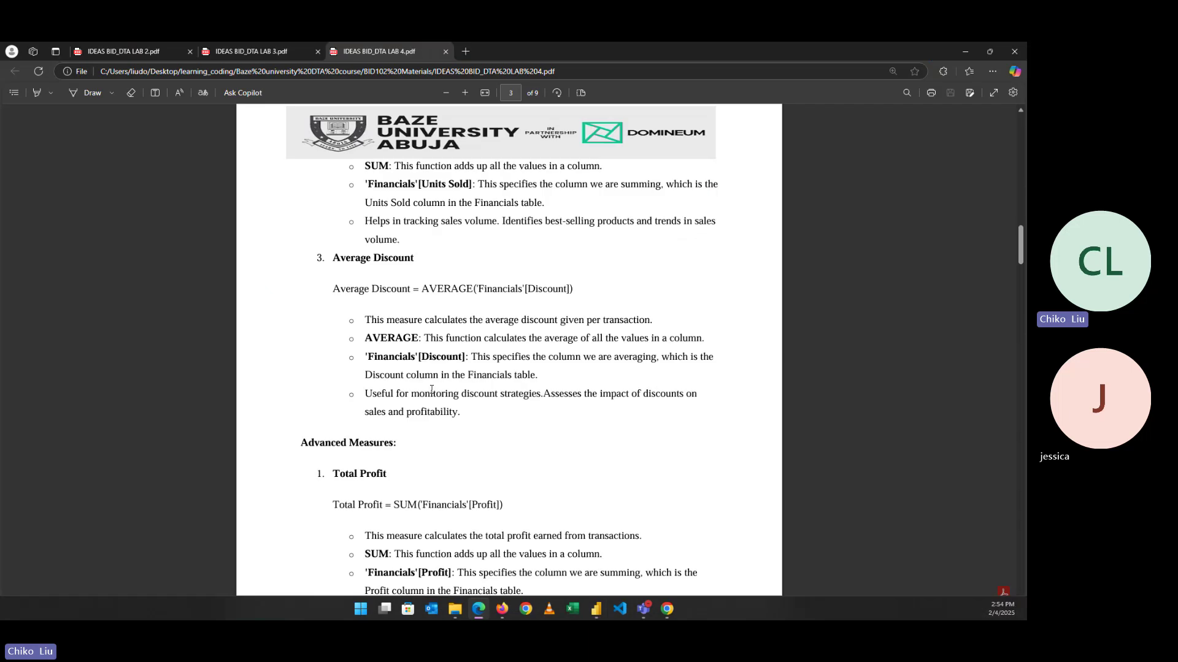
scroll(446, 400, "down", 10)
scroll(446, 399, "down", 7)
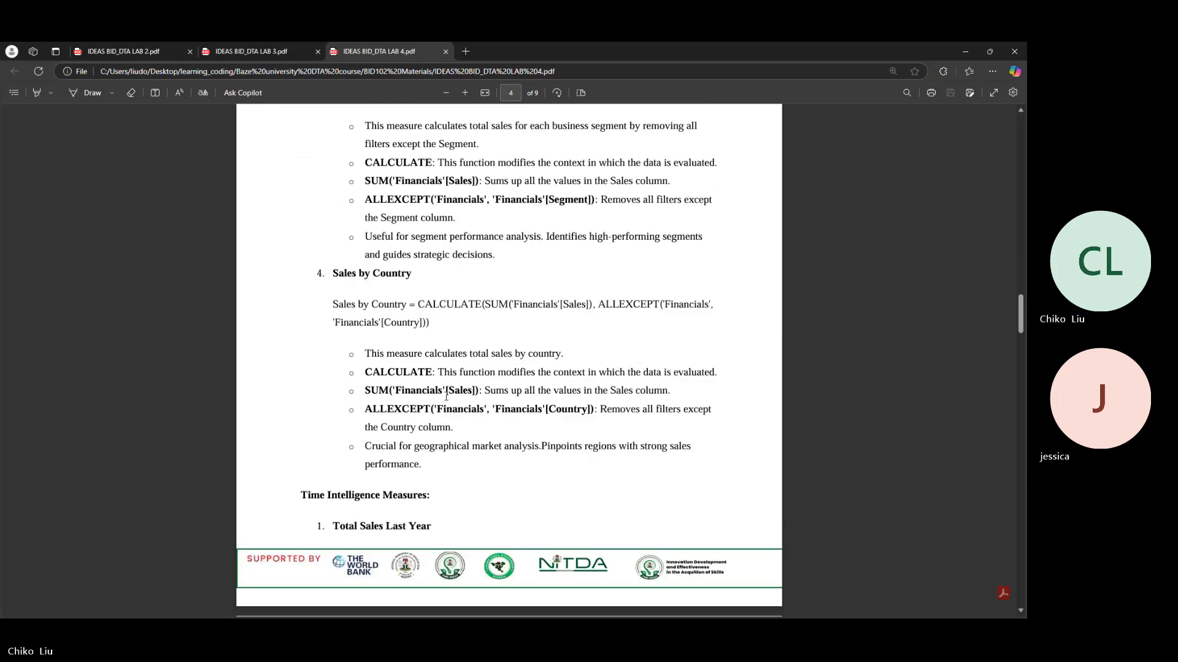
scroll(446, 397, "up", 4)
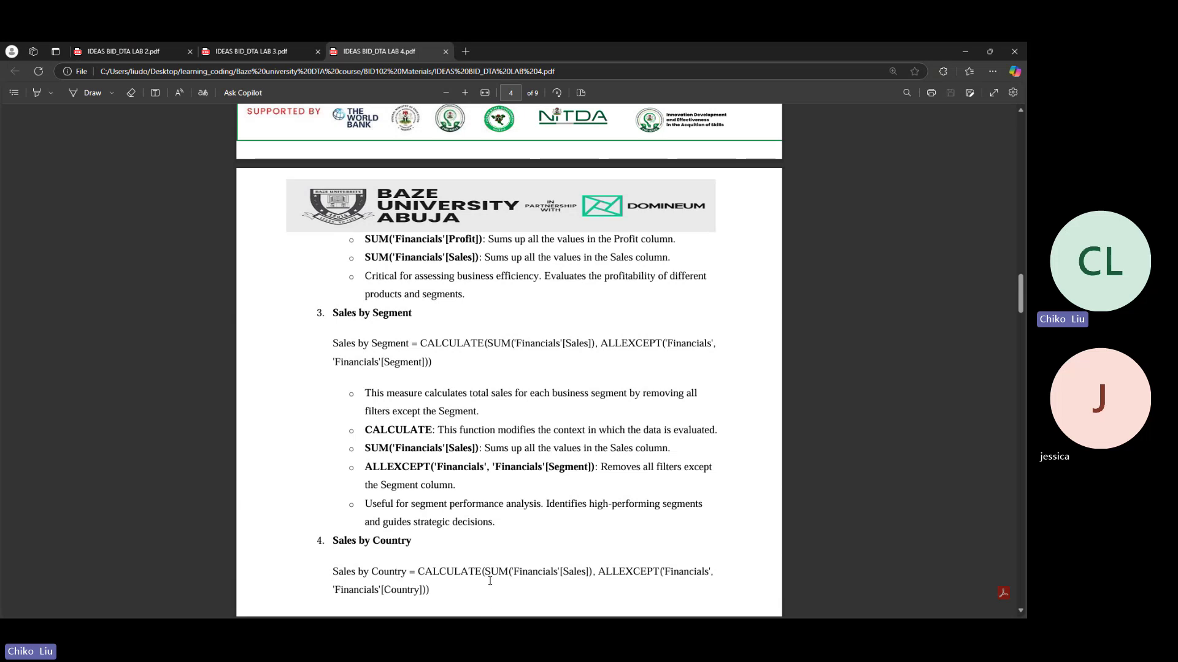
key("alt+Tab")
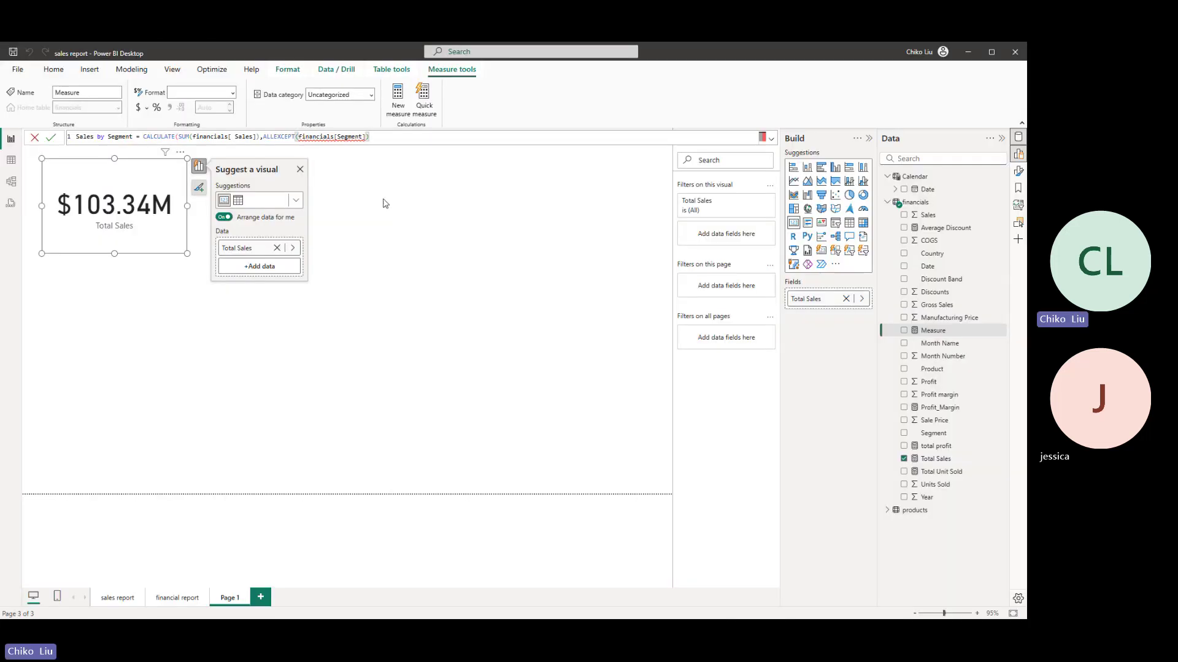
- Replace SUM(financials[ Sales]) in the CALCULATE expression with the [Total Sales] measure
left_click_drag(368, 136, 178, 136)
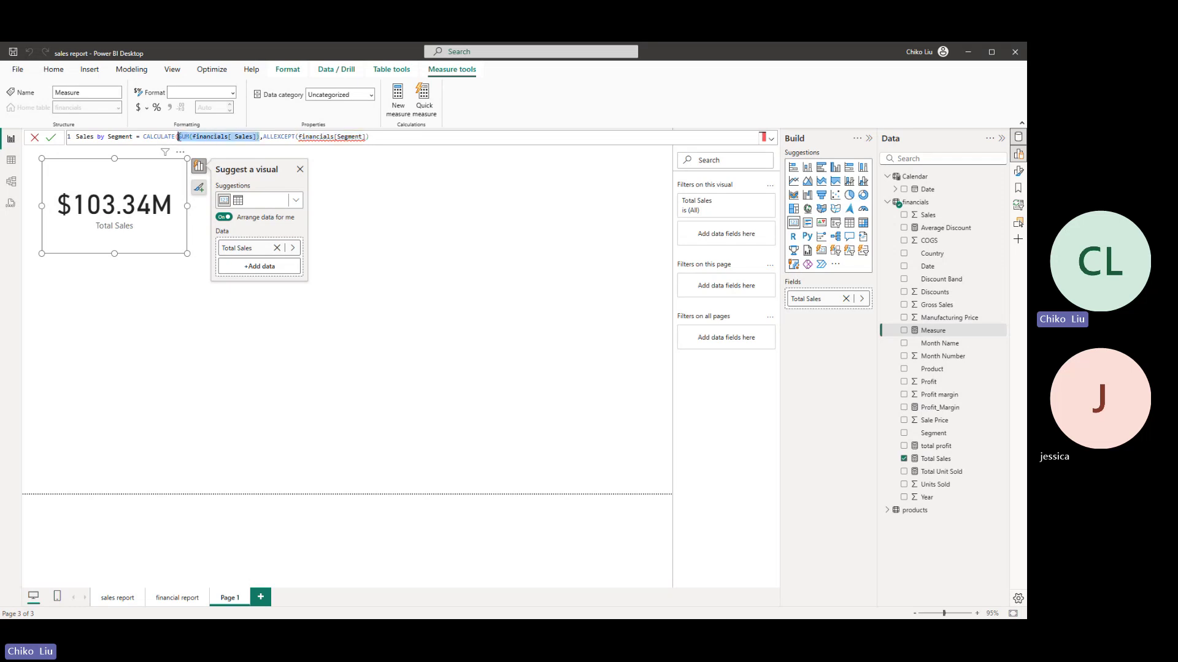
type("T")
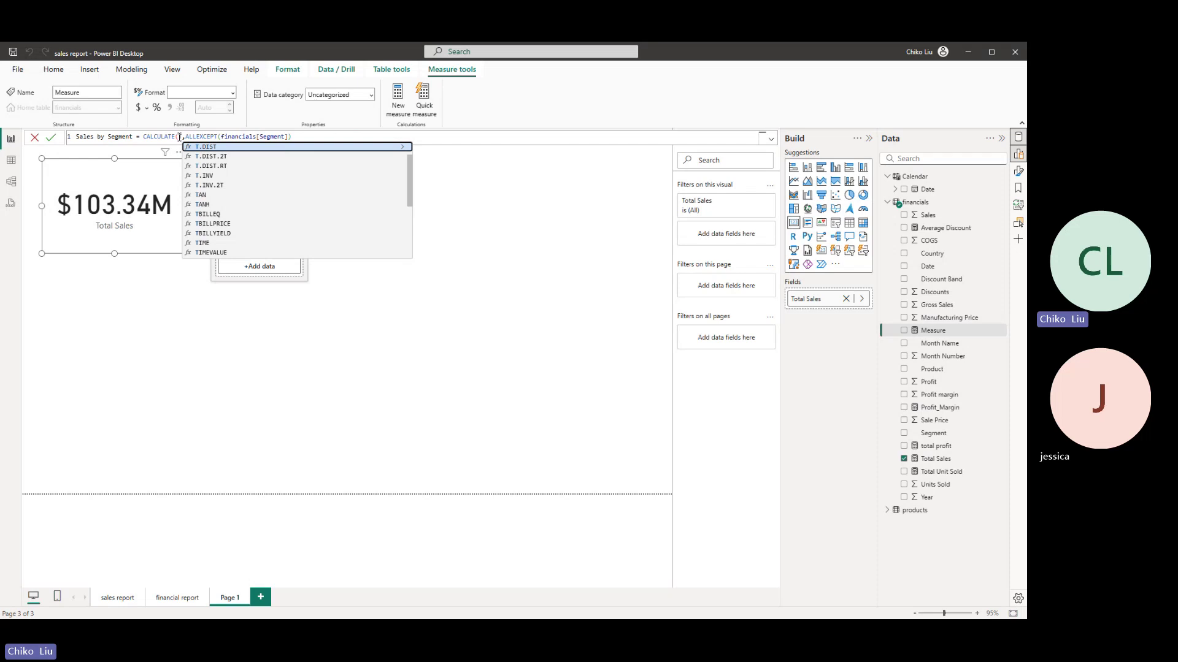
type("ot")
key("Down")
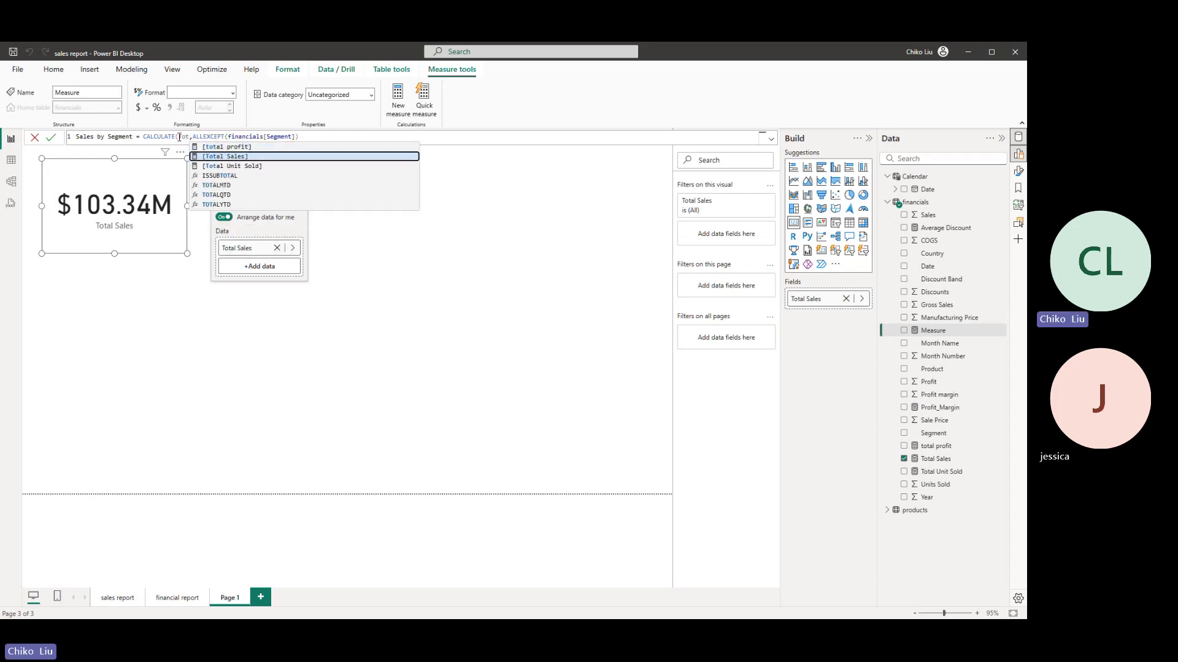
key("Tab")
- Replace financials[Segment]) inside ALLEXCEPT with the table name financials as the first argument
key("Right")
key("Right")
key("Right")
key("Right")
key("Right")
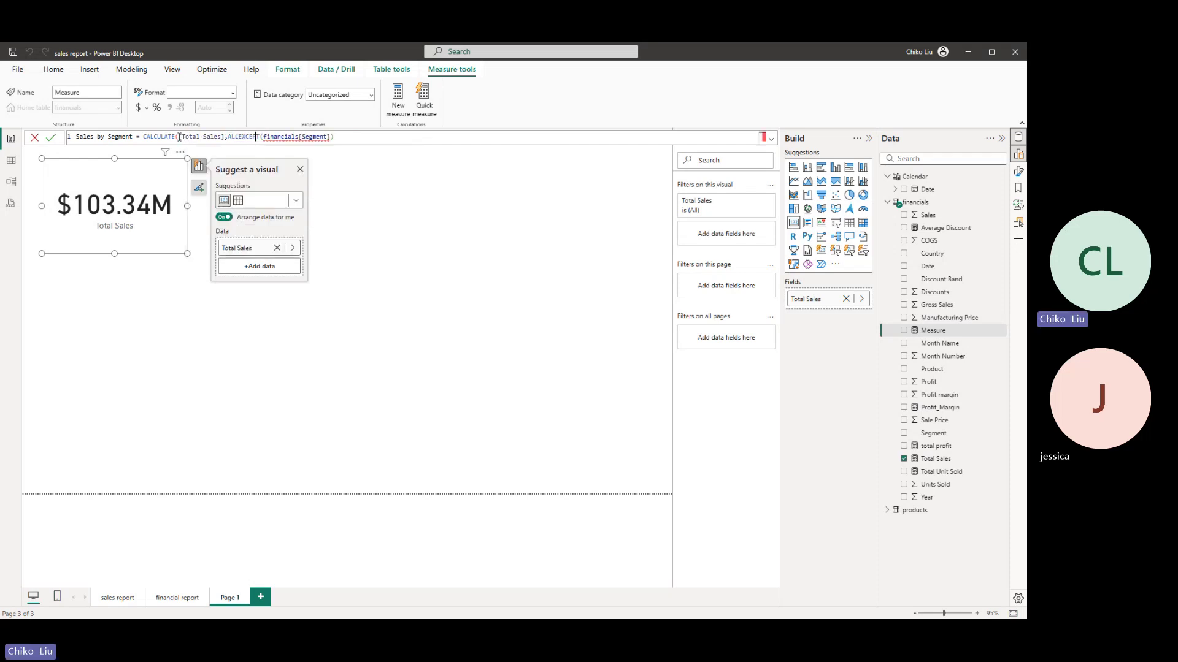
key("shift+Right")
key("shift+Right")
key("shift+Right")
key("shift+Right")
key("shift+Right")
key("shift+Right")
key("shift+Right")
key("shift+Right")
key("shift+Right")
key("shift+Right")
key("shift+Right")
key("shift+Right")
key("shift+Right")
key("shift+Right")
key("shift+Right")
key("shift+Right")
key("shift+Right")
key("shift+Right")
key("shift+Right")
key("shift+Right")
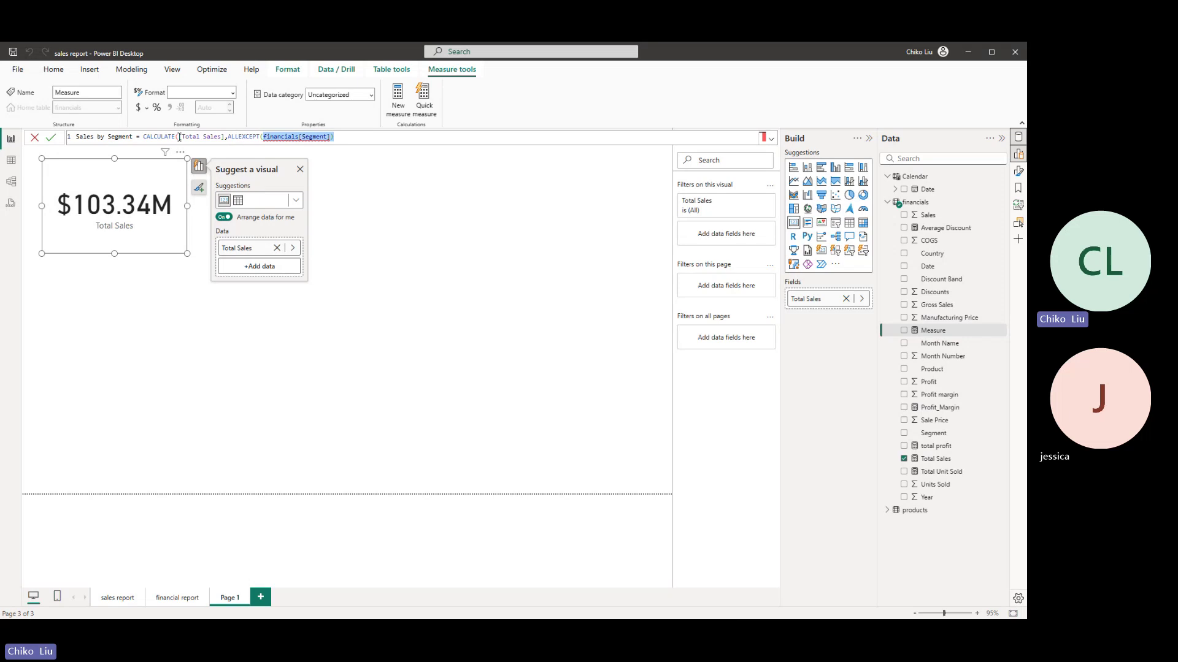
type("financials")
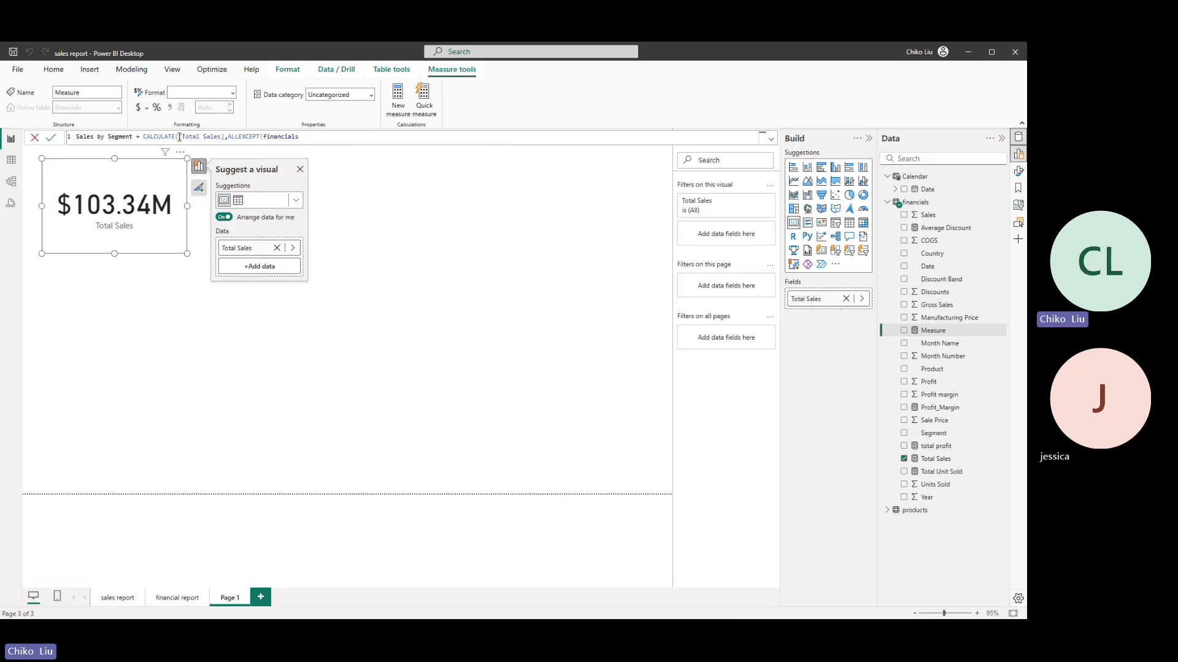
- Add financials[Segment] as the second ALLEXCEPT argument, close both parentheses and commit the Sales by Segment measure
type(",financials")
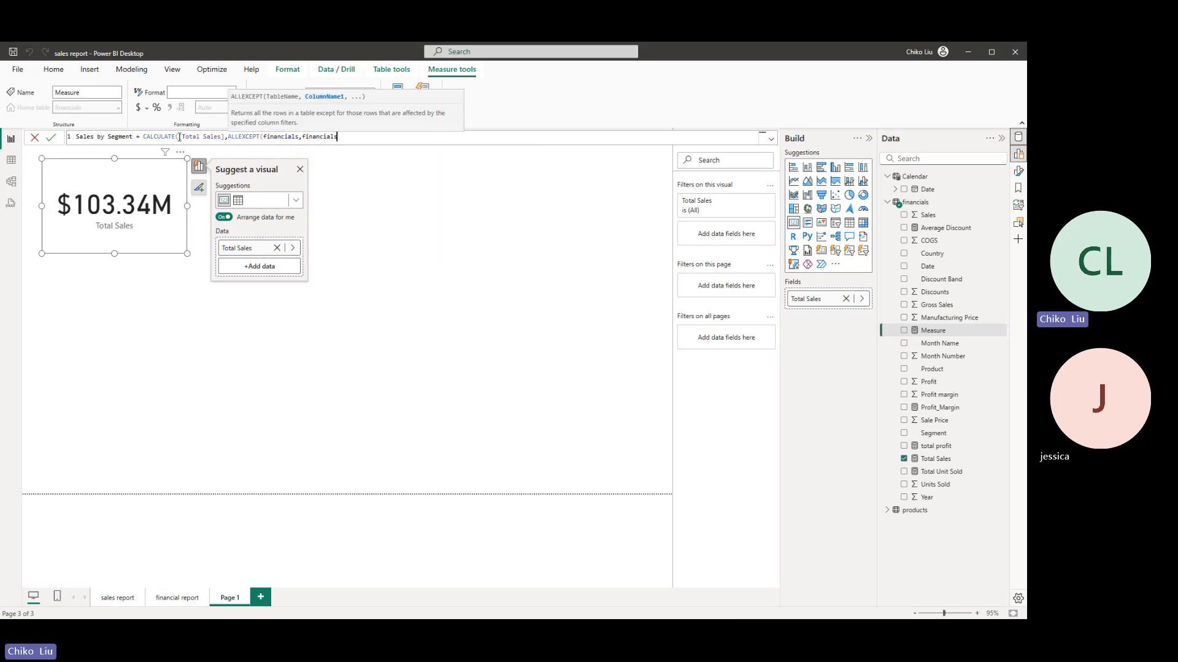
key("BackSpace")
key("BackSpace")
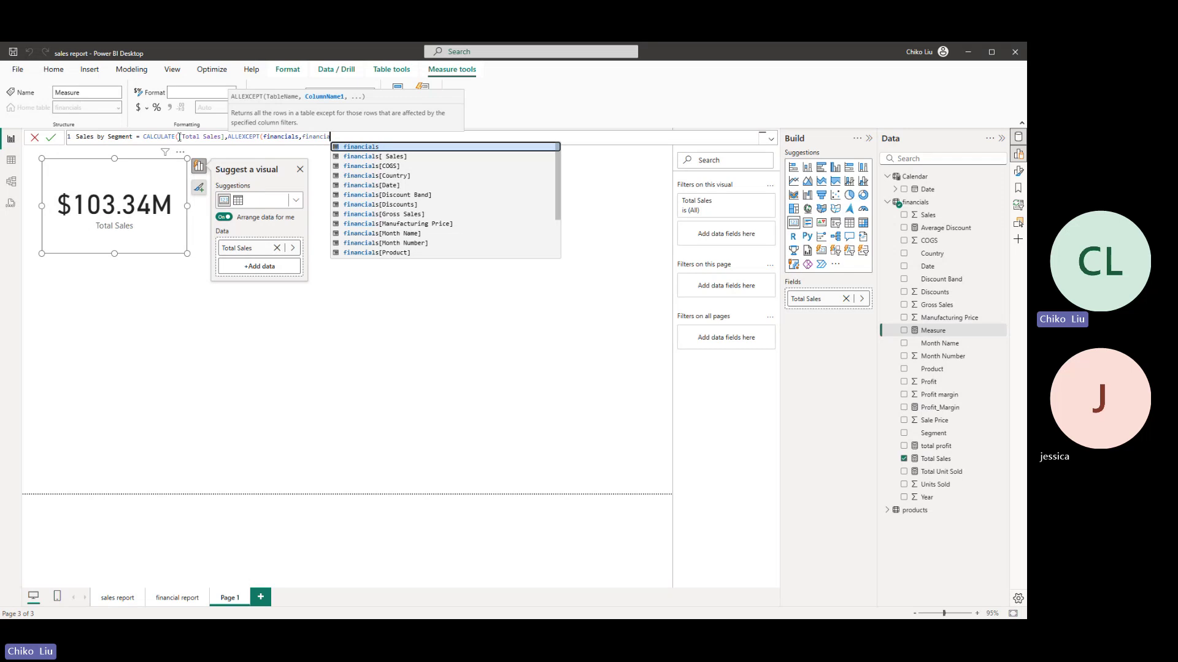
key("Down")
key("Down")
key("Down")
key("Down")
key("Down")
key("Down")
key("Down")
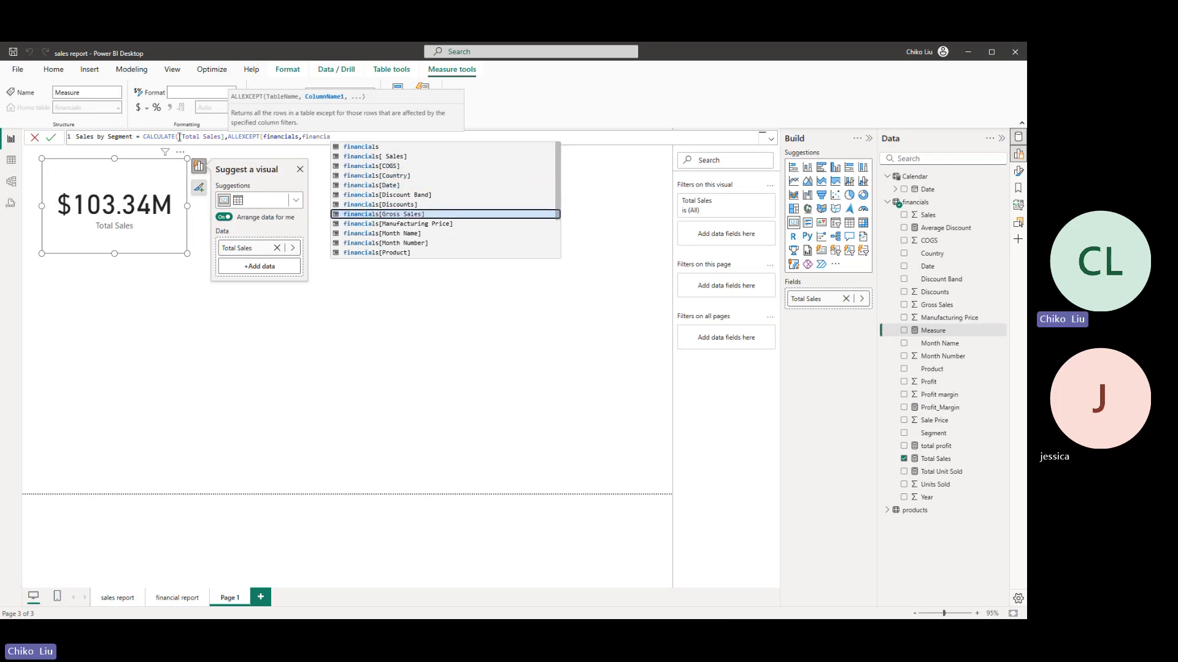
key("Down")
key("Down")
key("Down")
key("Down")
key("Down")
key("Down")
key("Down")
key("Down")
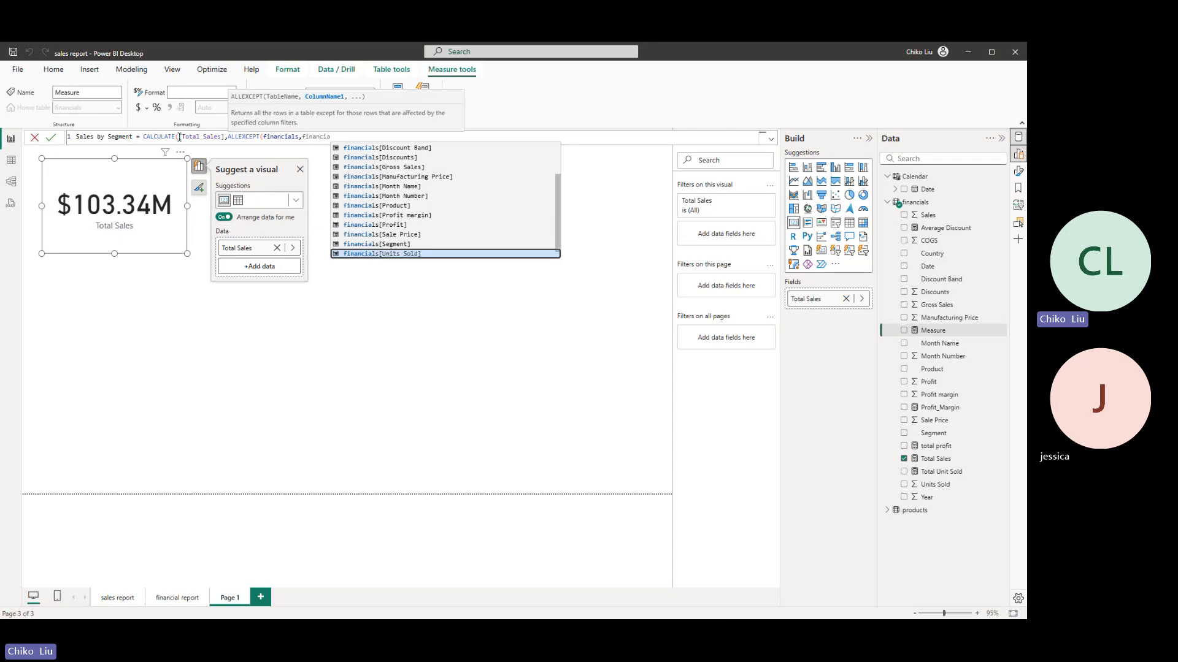
key("Tab")
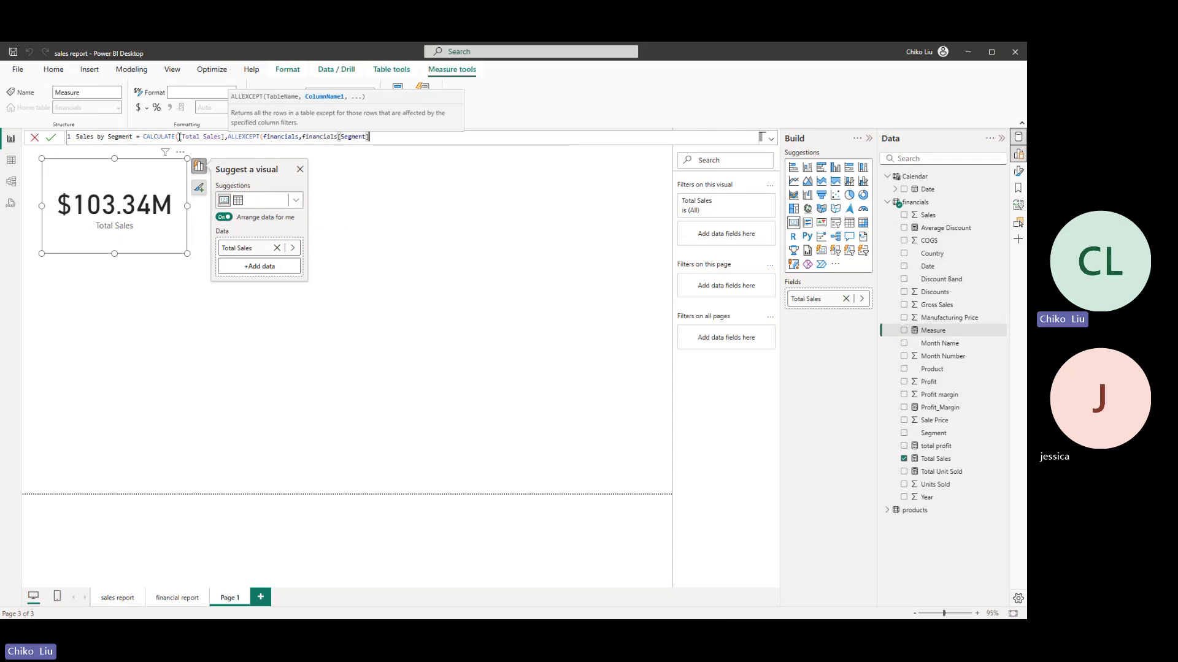
type(")")
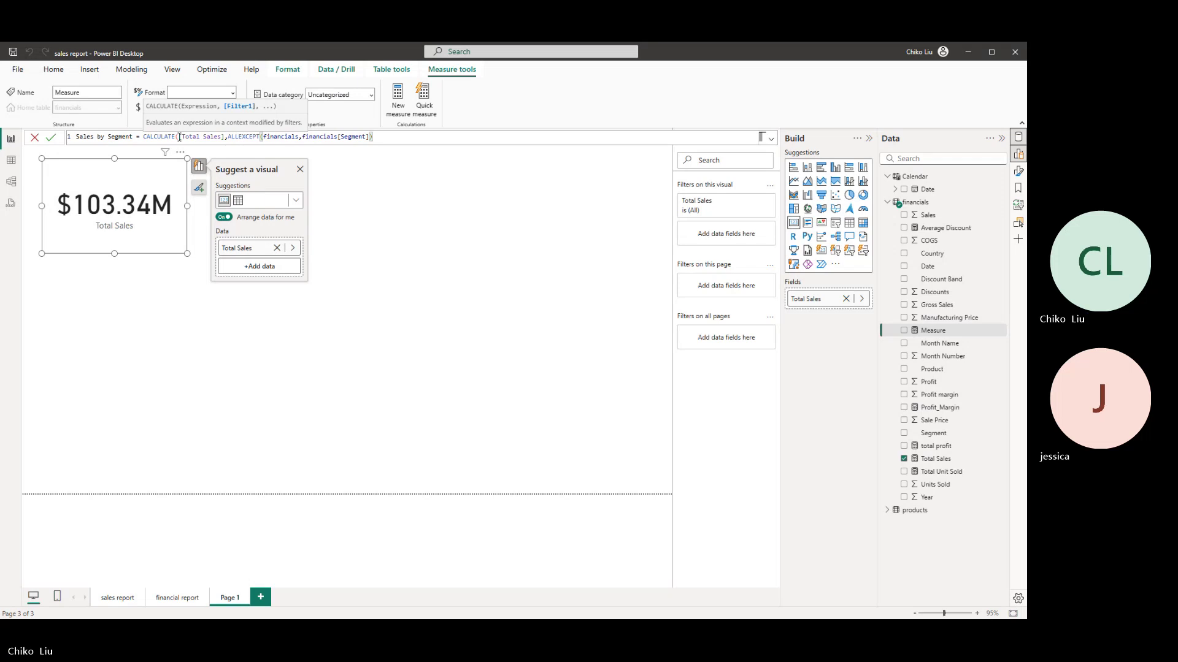
type(")")
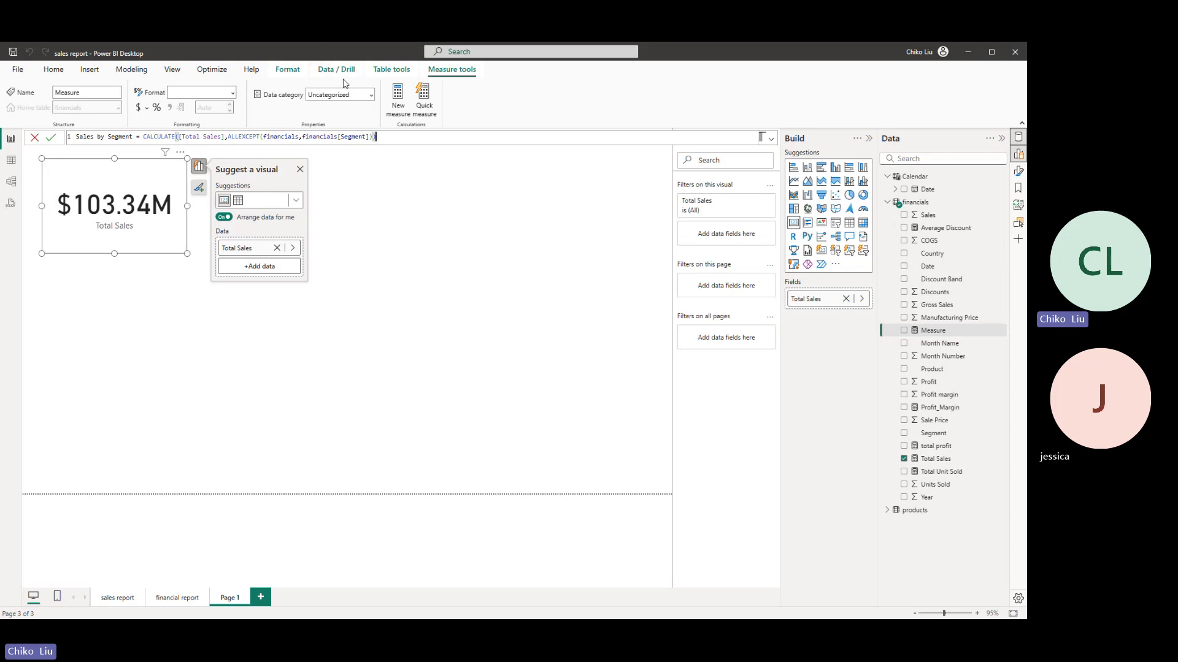
left_click(49, 142)
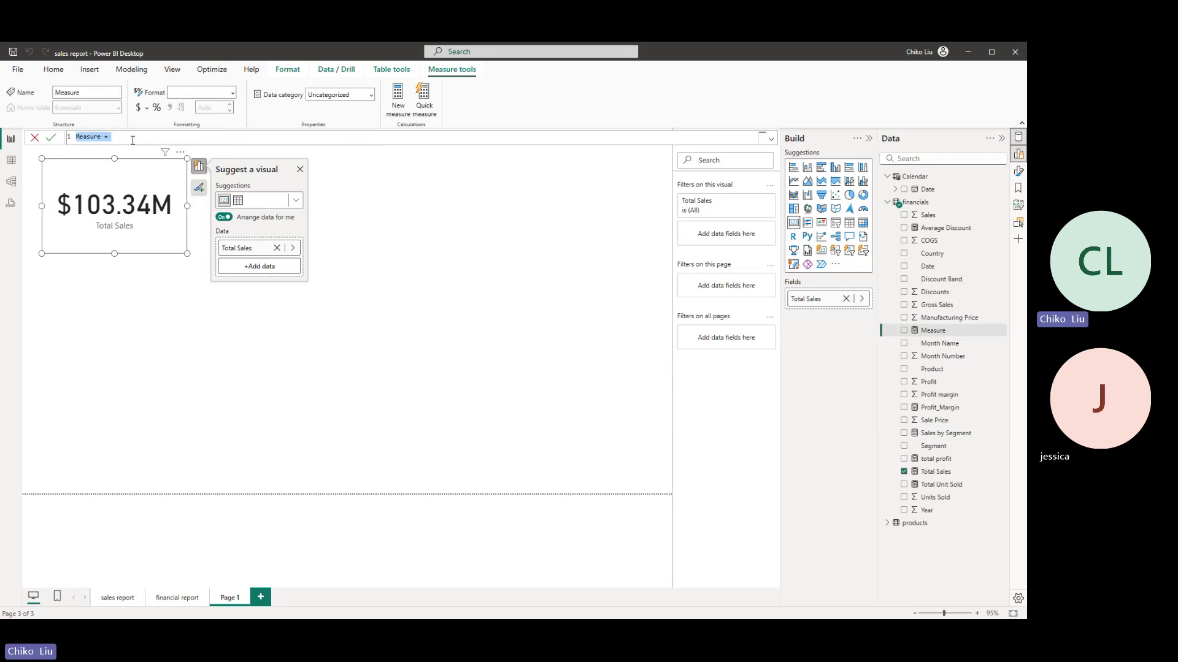
- Name the new measure Sales by Country and begin its formula with CALCULATE([Total Sales]
type("Sa")
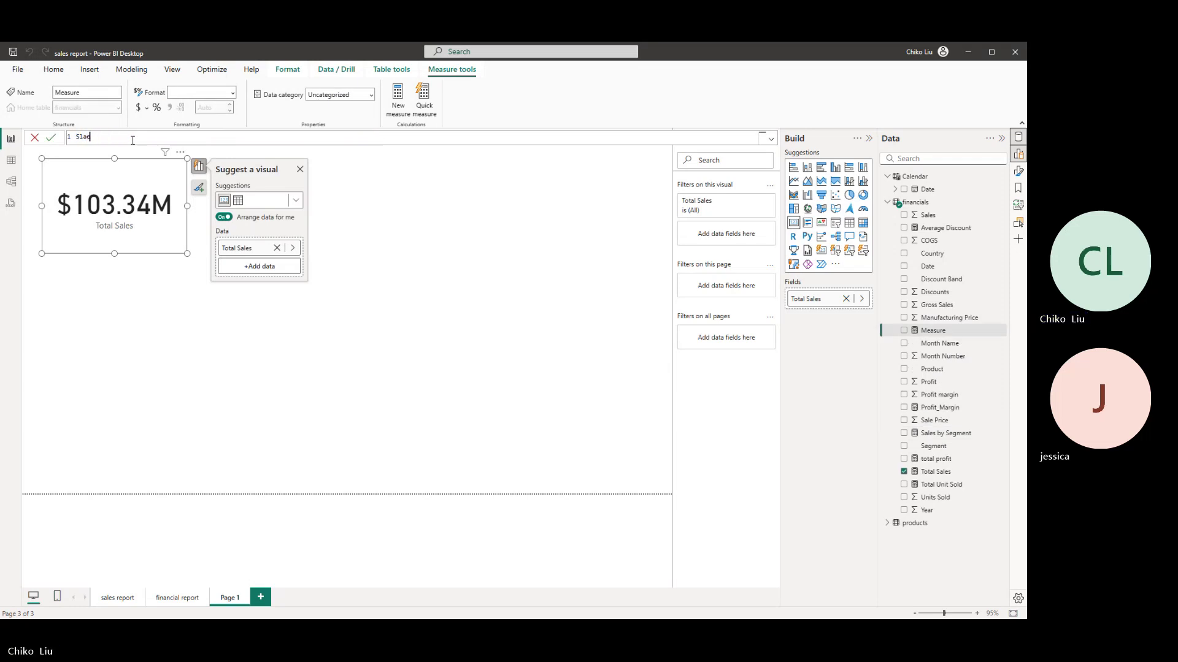
type("les b")
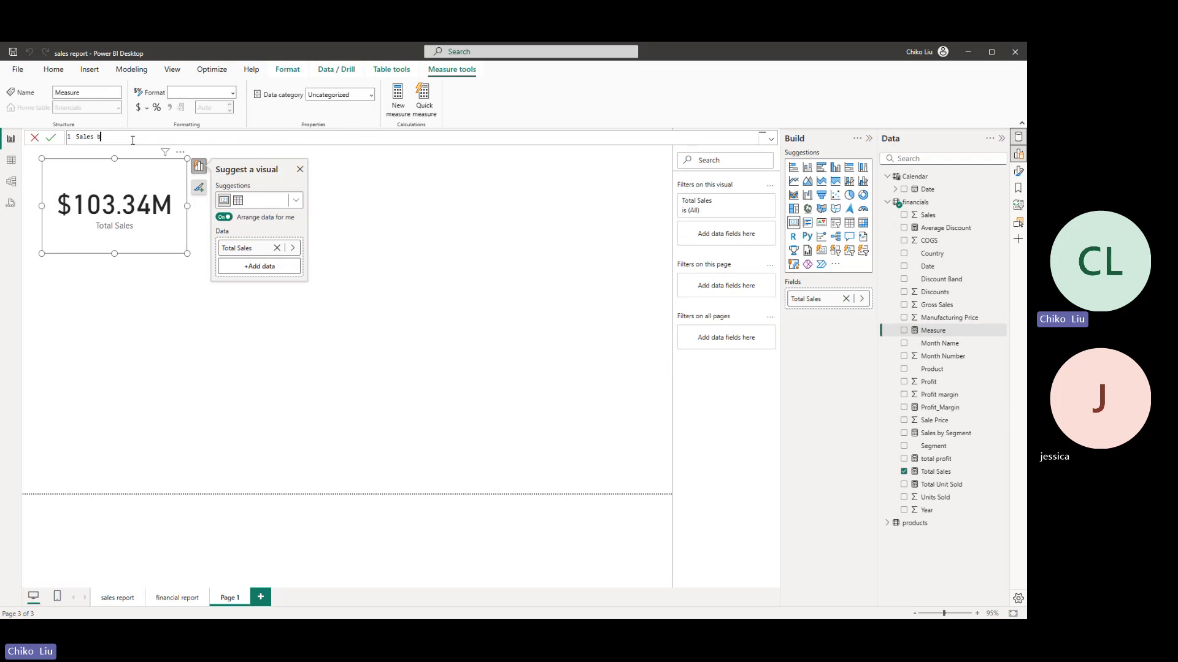
type("y Country = Ca")
key("Tab")
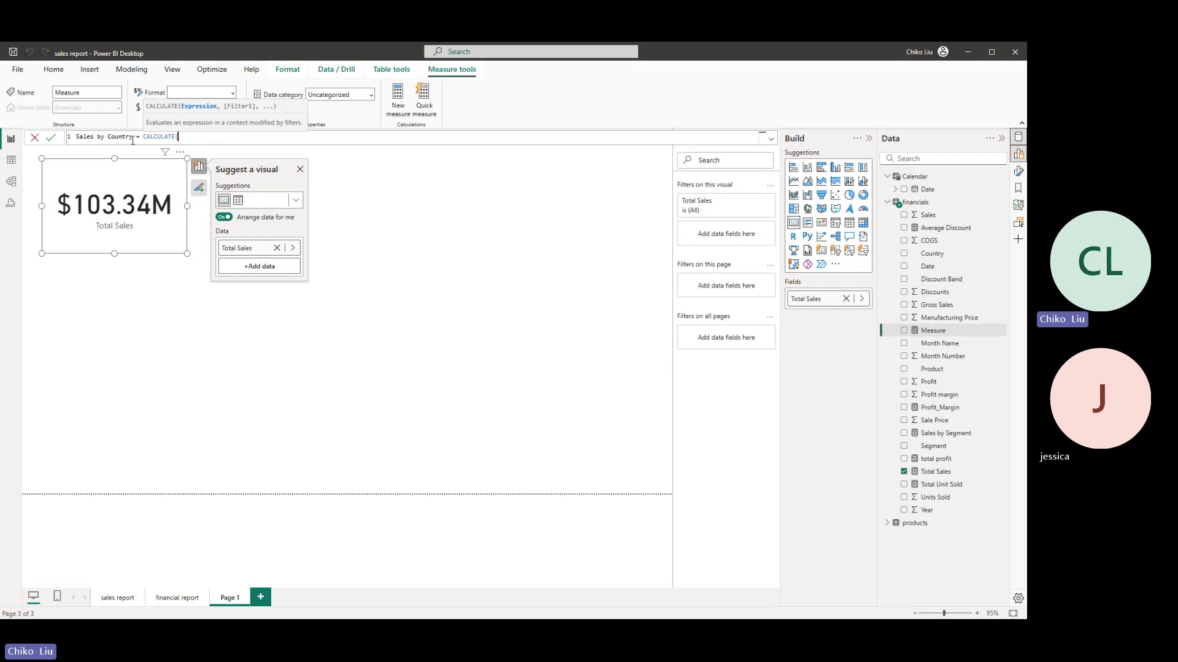
type("total")
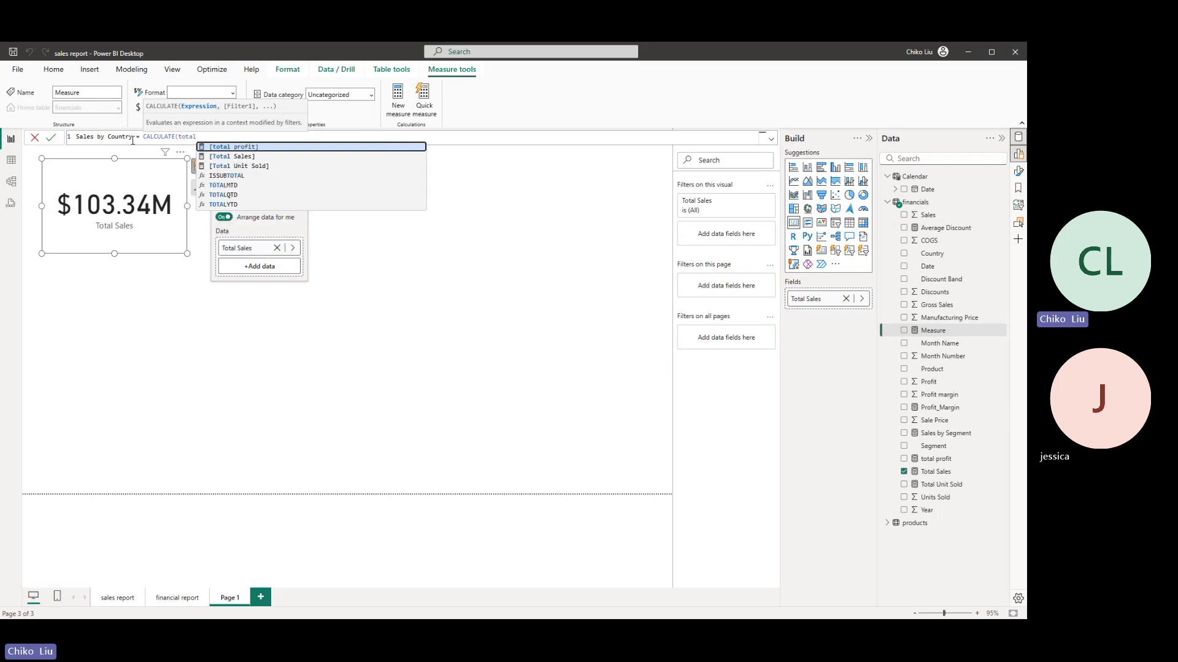
key("Down")
key("Tab")
- Add an ALLEXCEPT filter to the Sales by Country formula with financials as its table argument
type(",ALL")
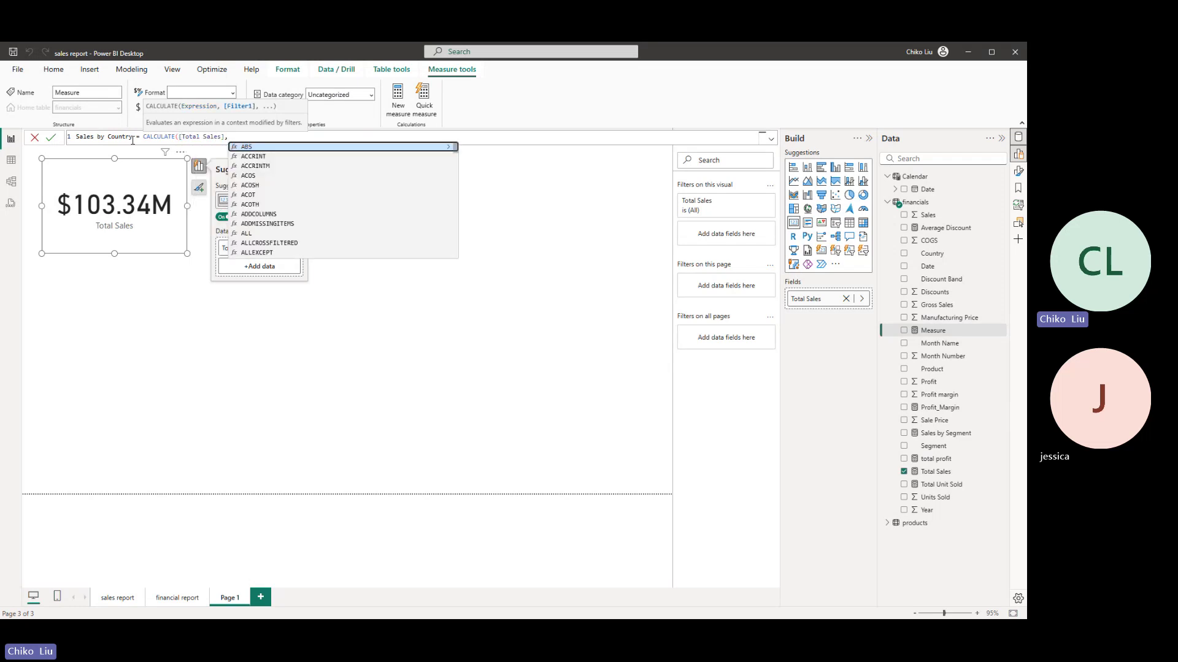
key("Down")
key("Down")
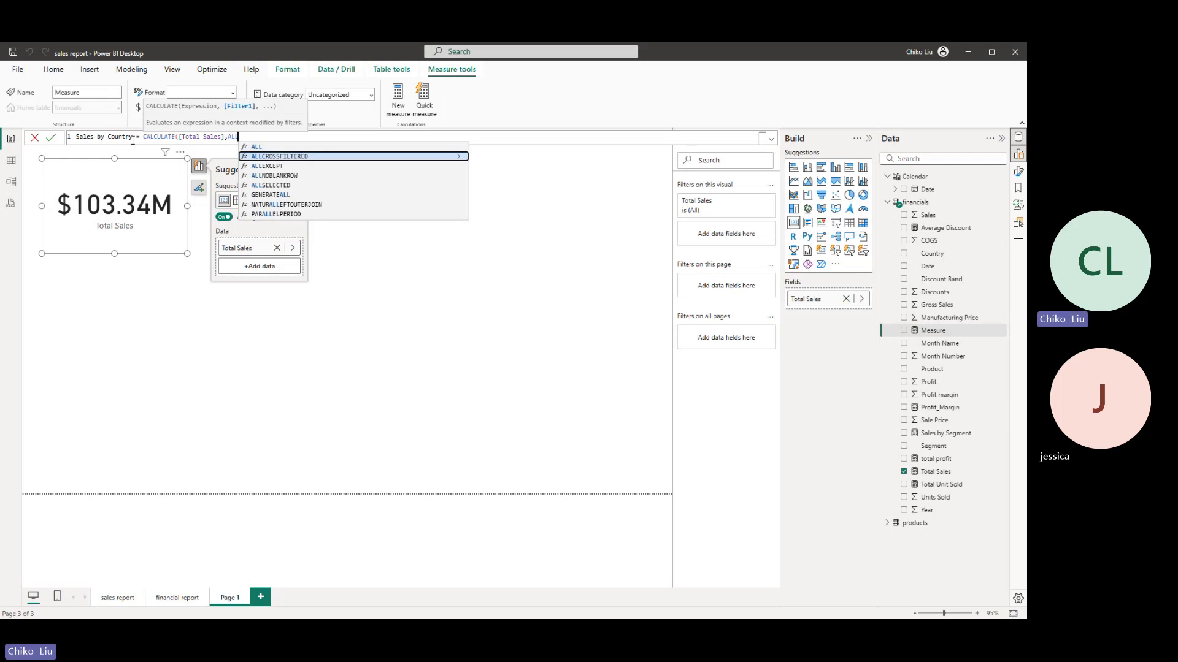
key("Tab")
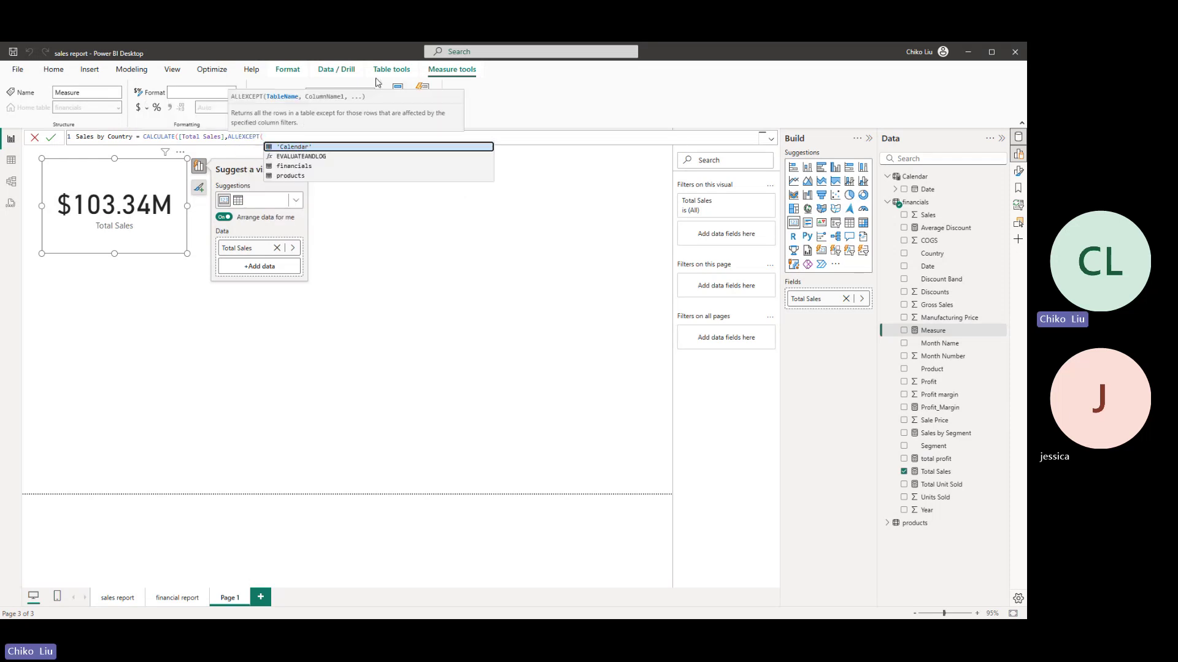
left_click(296, 166)
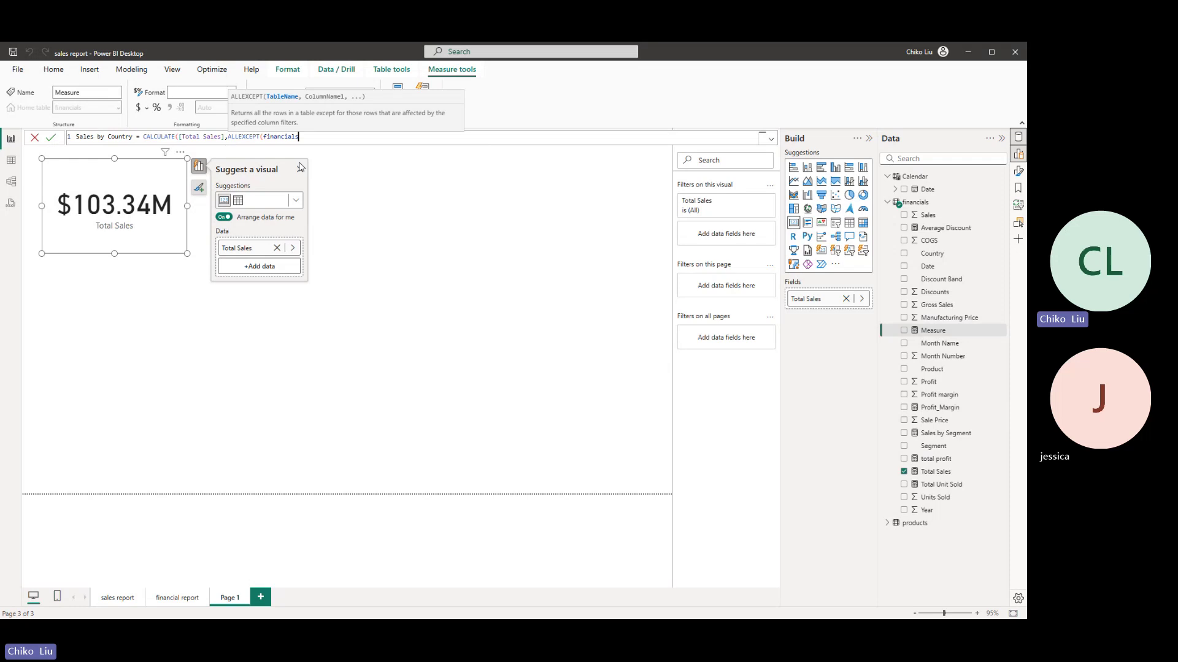
- Add financials[Country] as the ALLEXCEPT column argument, close both parentheses and commit the Sales by Country measure
type(",")
key("Down")
key("Down")
key("Down")
key("Down")
key("Down")
key("Down")
key("Down")
key("Down")
key("Down")
key("Down")
key("Down")
key("Down")
key("Down")
key("Down")
key("Down")
key("Down")
key("Down")
key("Down")
key("Down")
key("Down")
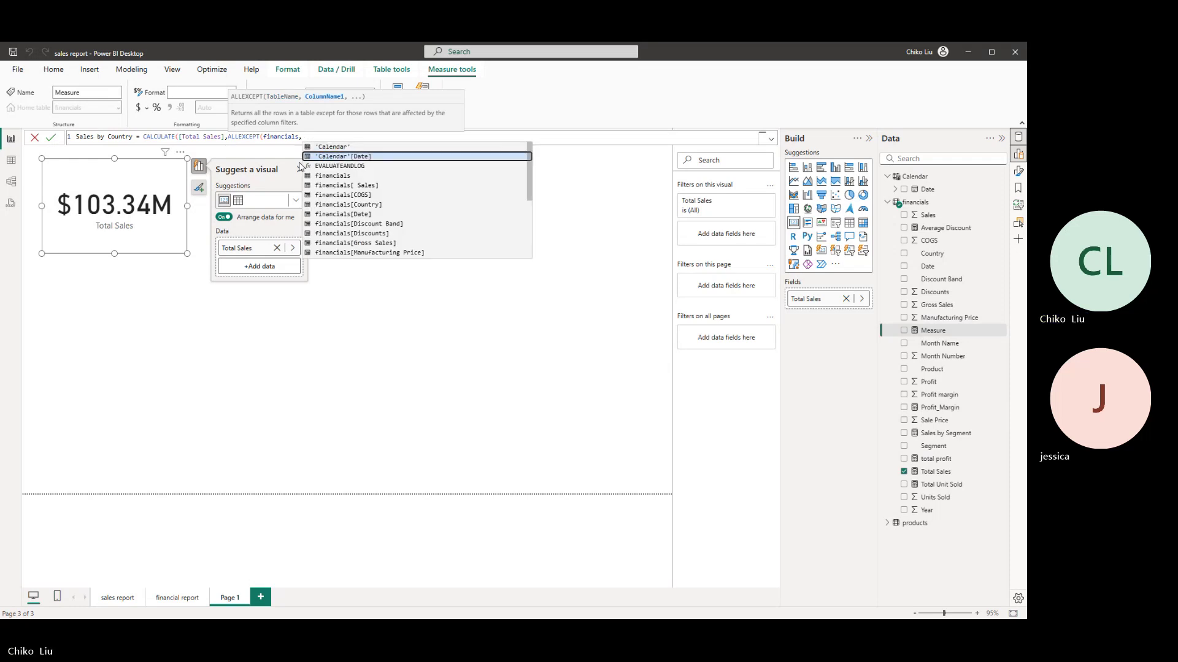
key("Up")
key("Up")
key("Up")
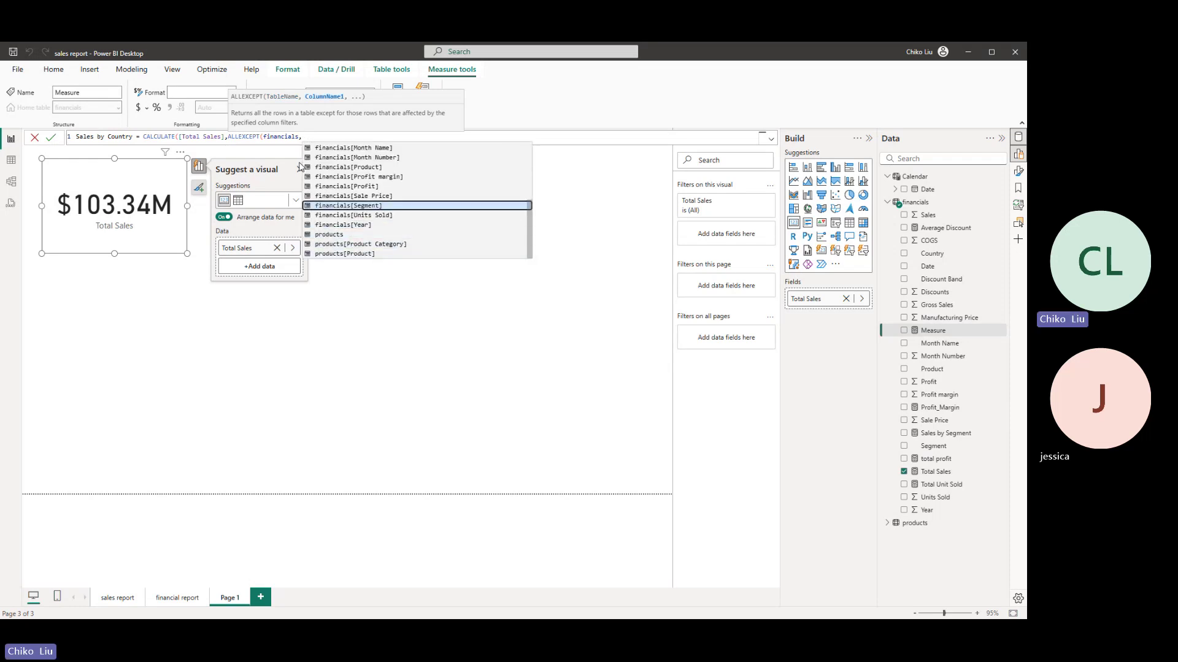
key("Up")
key("Up")
key("Up")
key("Up")
key("Up")
key("Up")
key("Up")
key("Up")
key("Up")
key("Up")
key("Up")
key("Up")
key("Up")
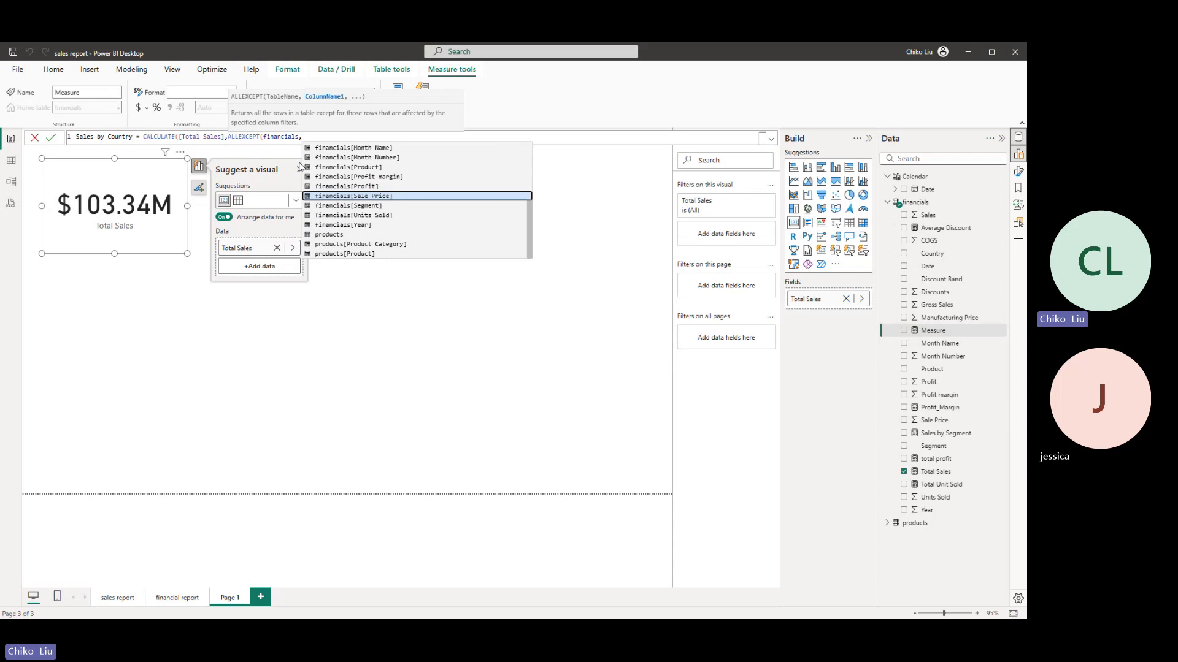
key("Down")
key("Down")
key("Down")
key("Down")
key("Down")
key("Down")
key("Down")
key("Down")
key("Down")
key("Up")
key("Up")
key("Up")
key("Up")
key("Up")
key("Up")
key("Up")
key("Up")
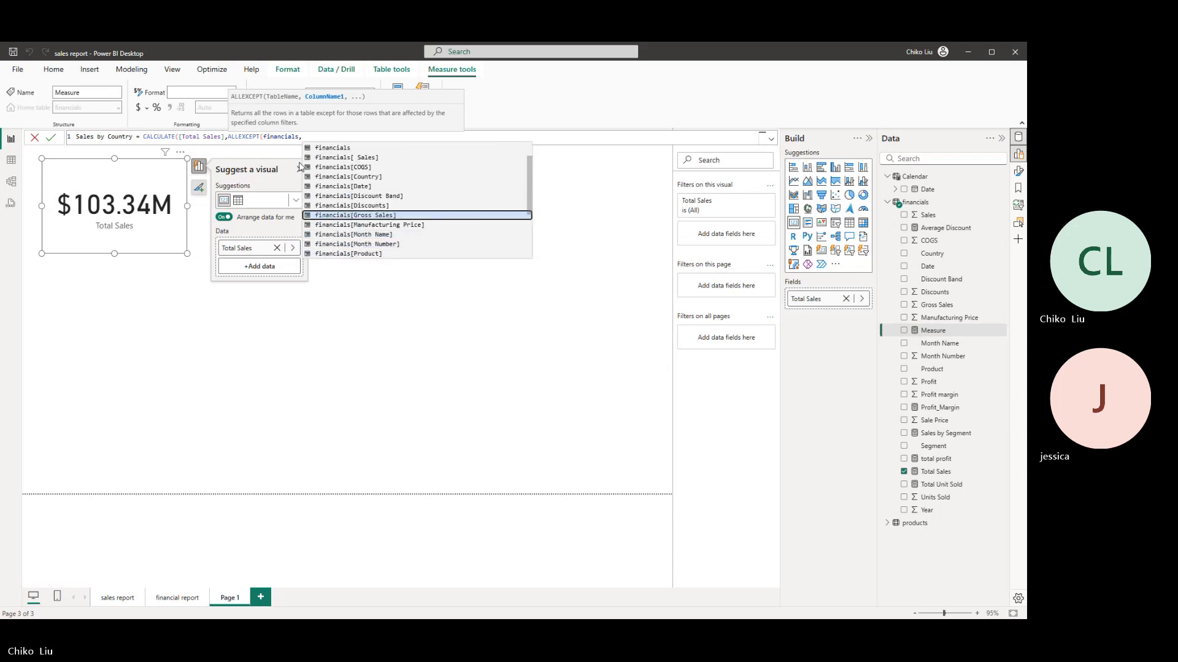
key("Tab")
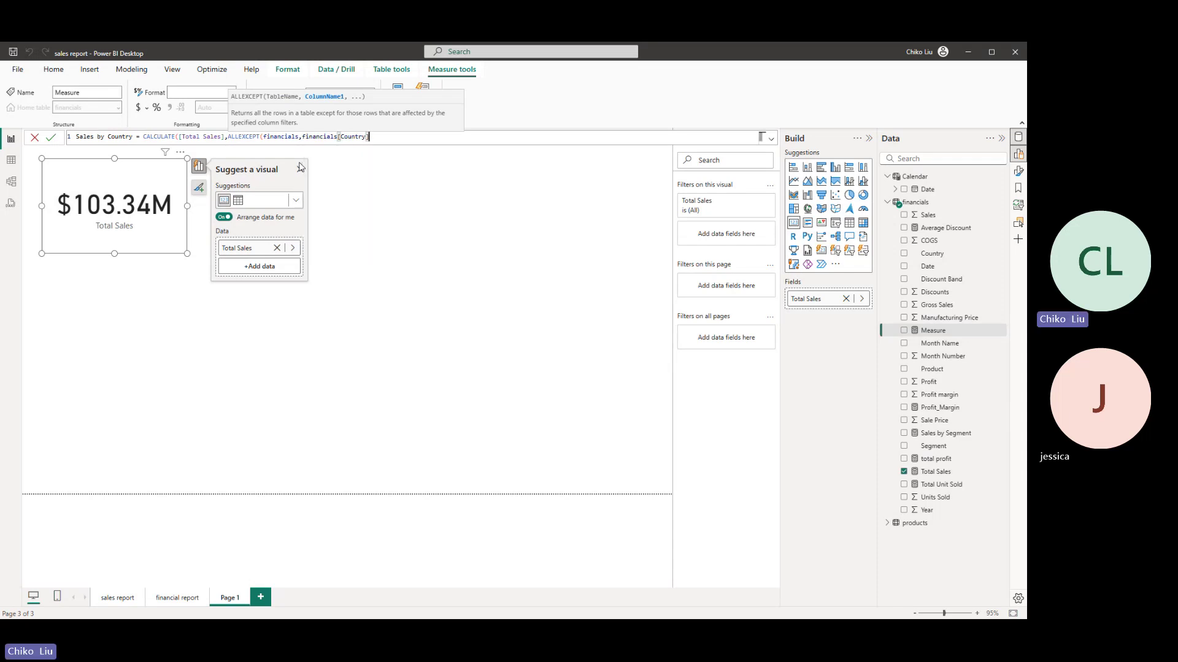
type("))")
key("Return")
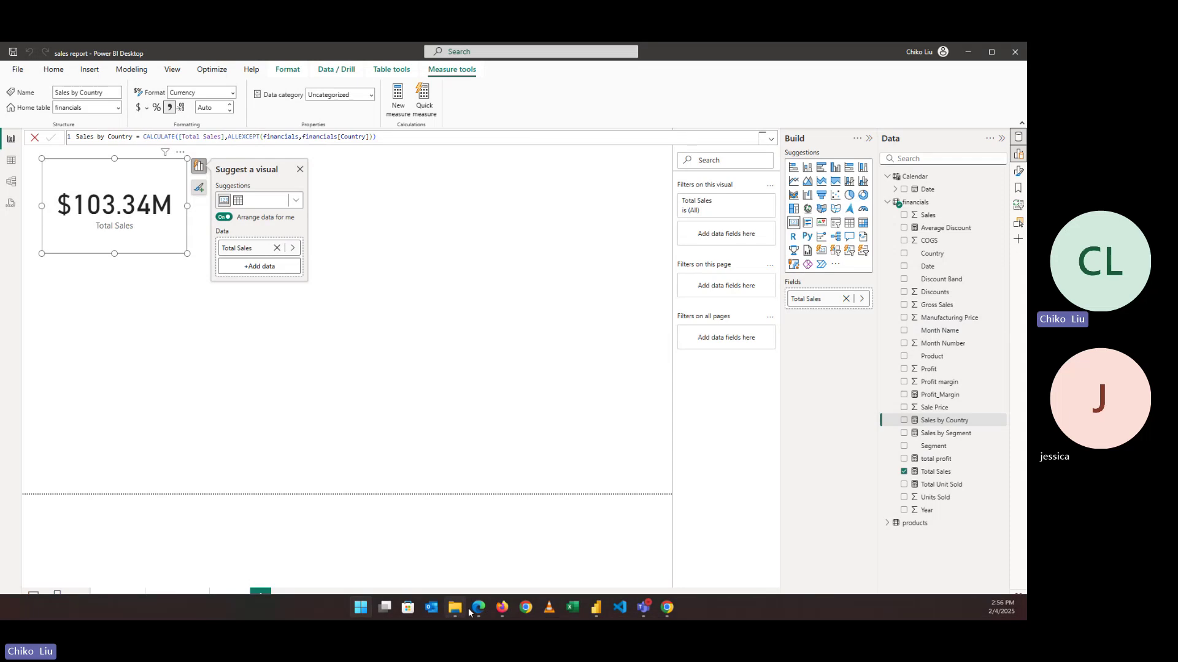
- Switch to the lab 4 PDF in Edge and read the formulas for the last-year, year-to-date and month-to-date sales measures
left_click(477, 607)
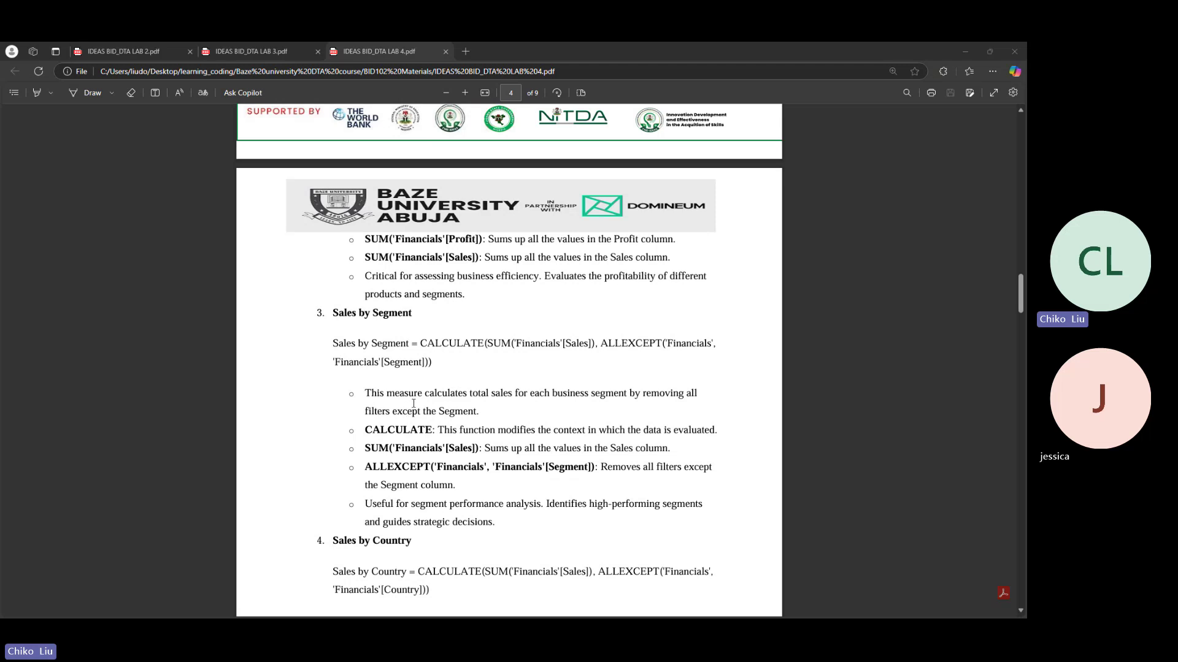
scroll(415, 408, "down", 3)
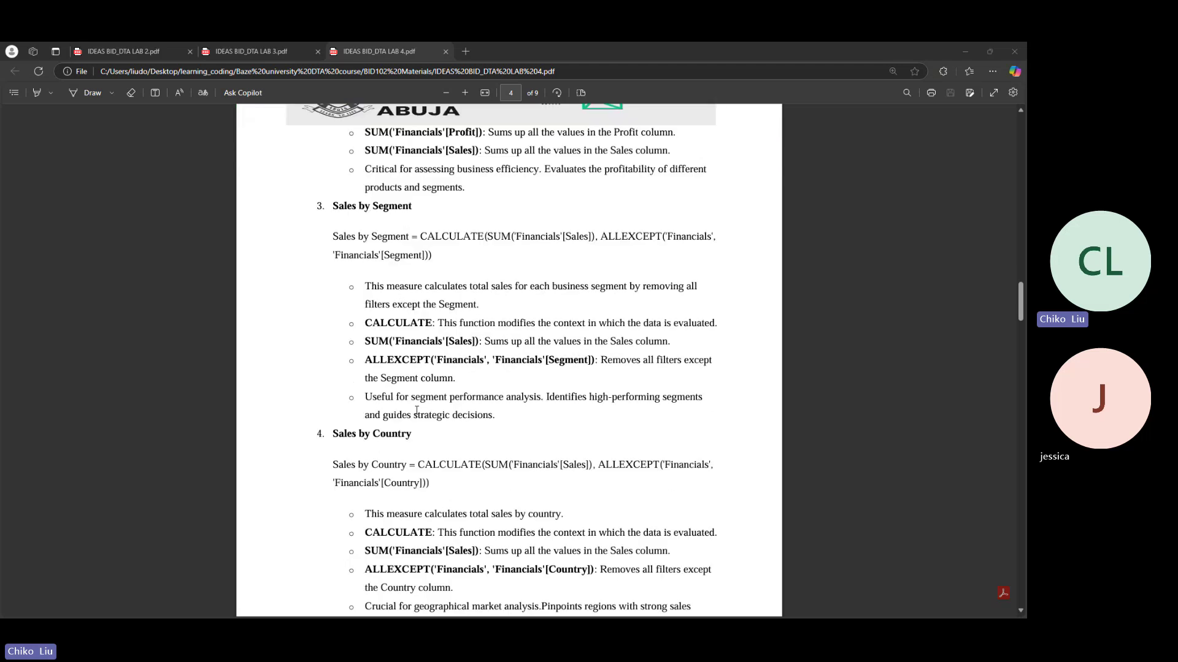
scroll(417, 410, "down", 3)
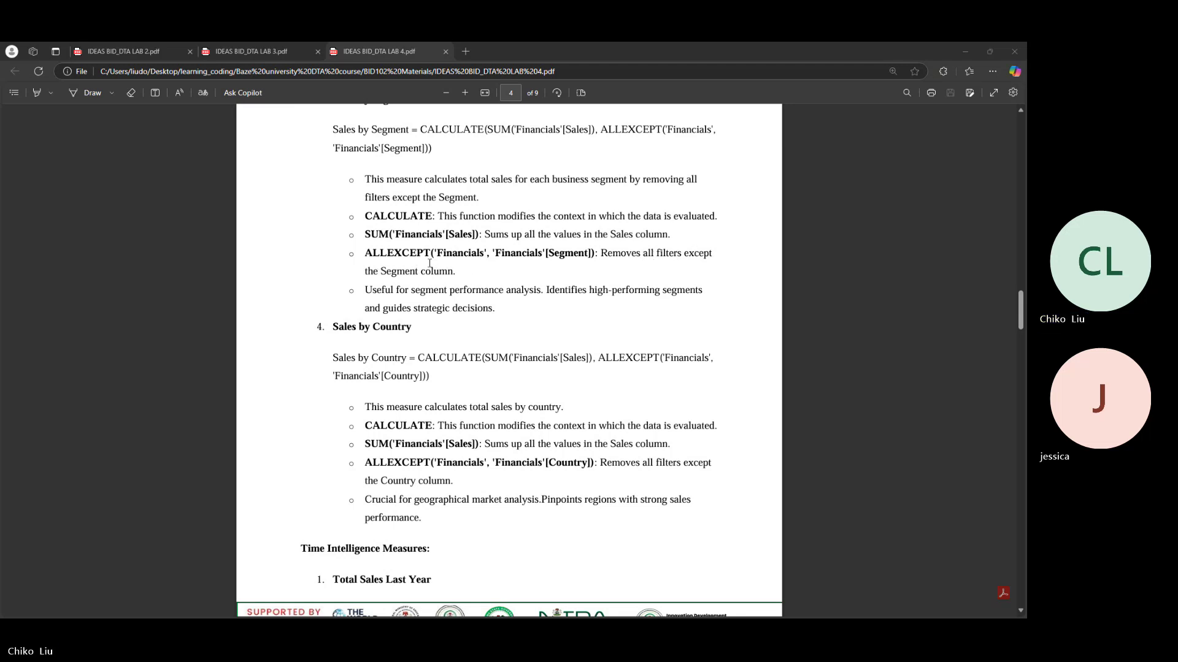
scroll(430, 264, "down", 6)
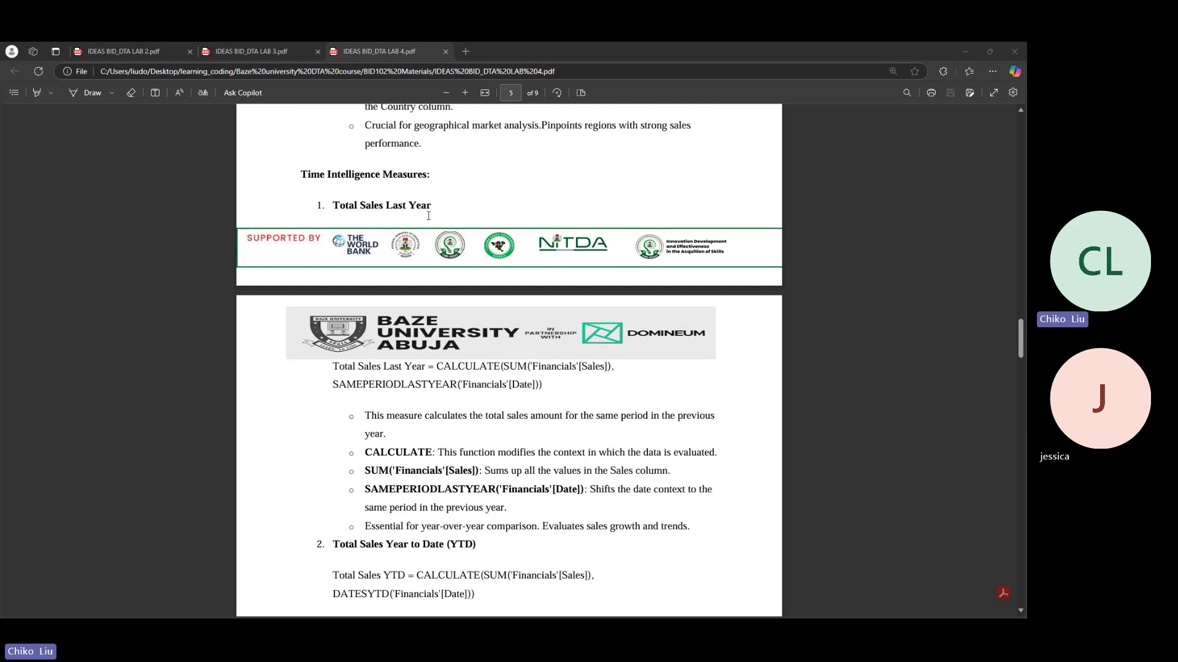
scroll(428, 216, "down", 2)
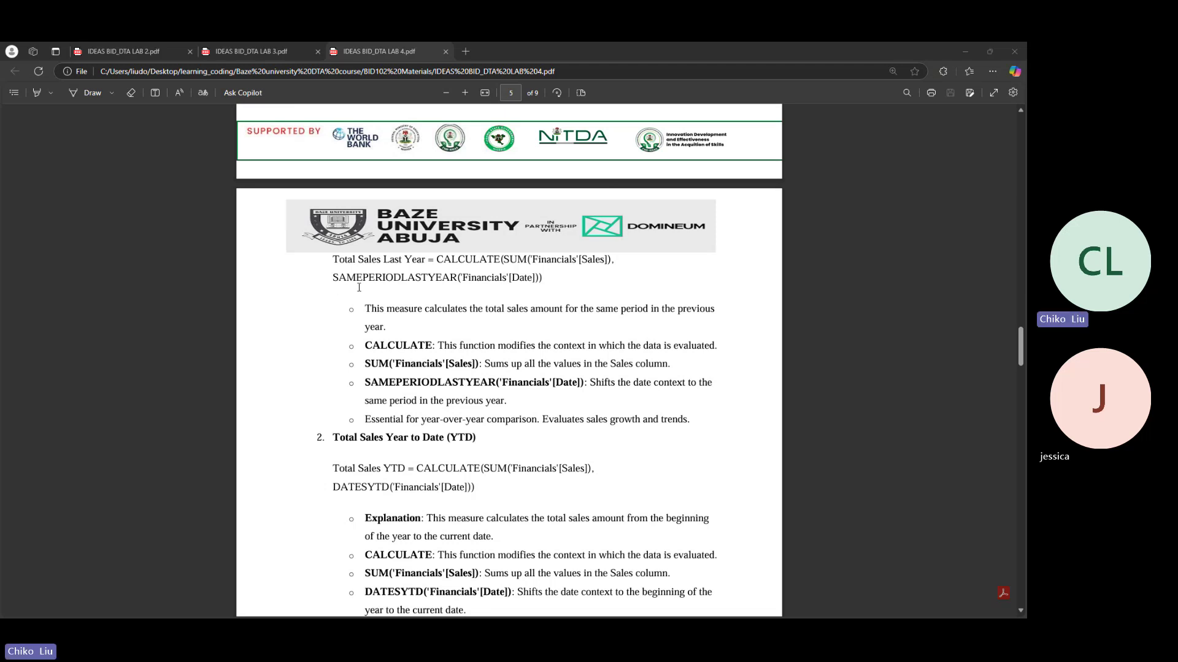
scroll(343, 257, "up", 3)
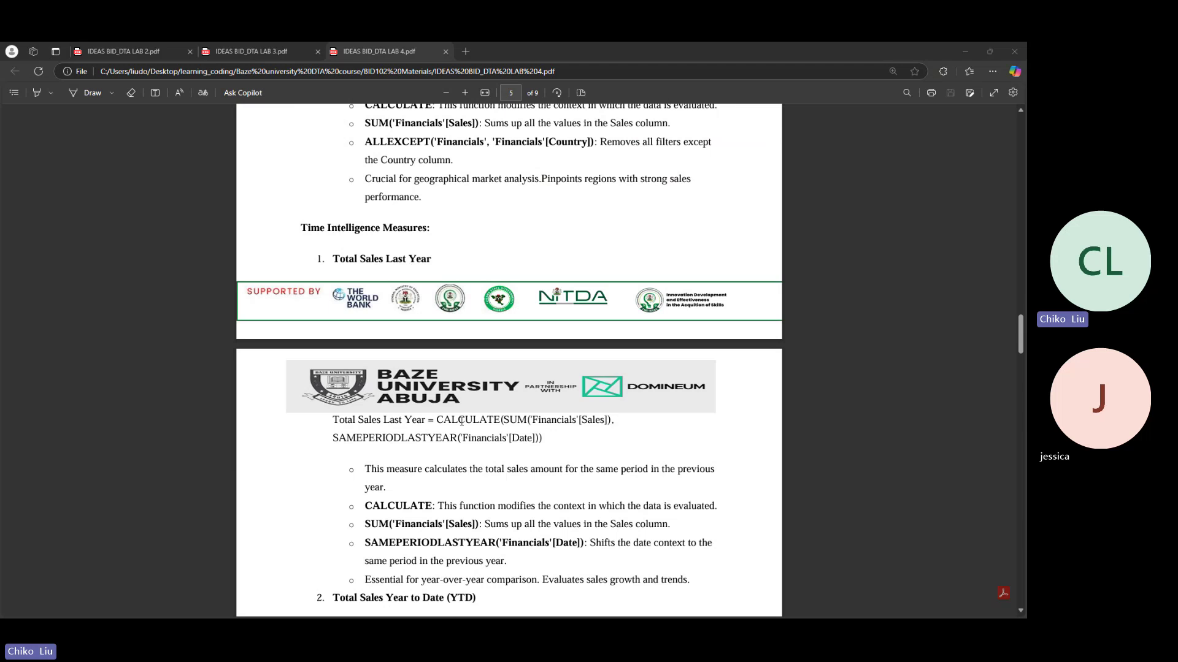
left_click_drag(502, 421, 605, 422)
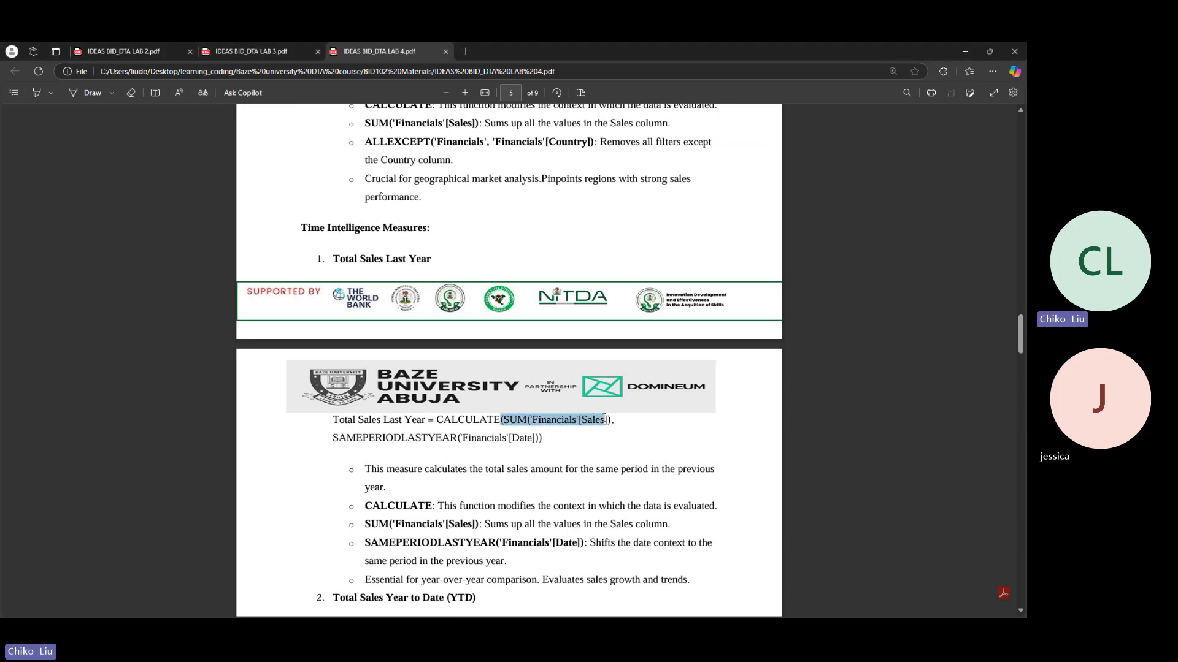
left_click_drag(335, 437, 463, 437)
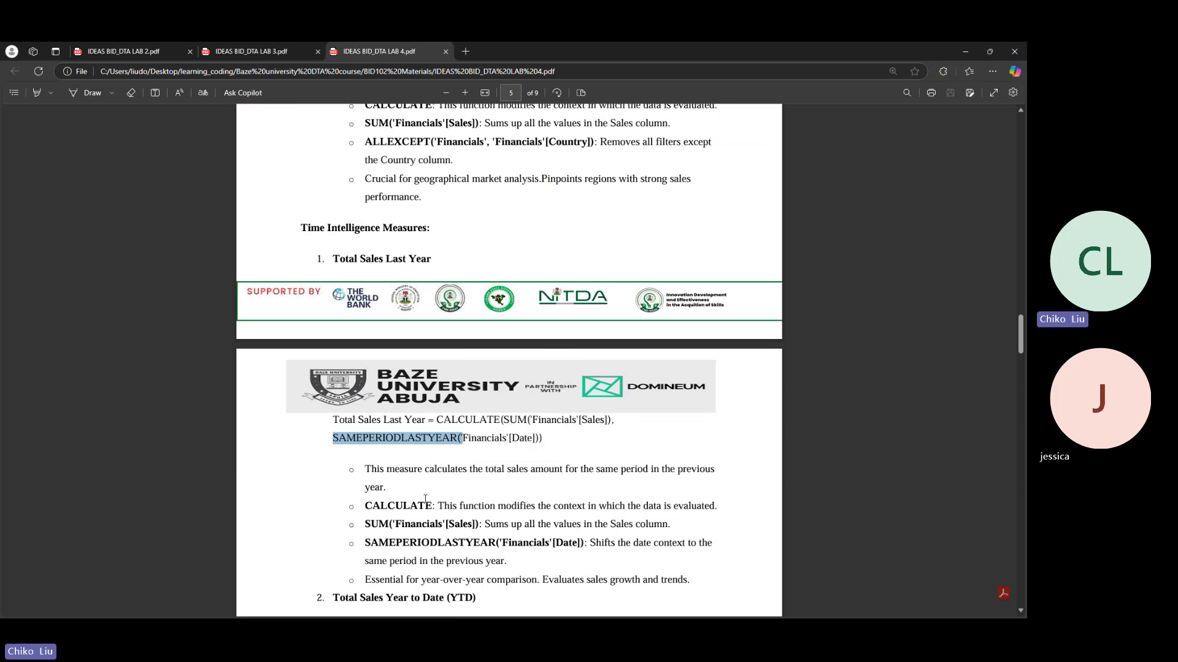
scroll(425, 500, "down", 3)
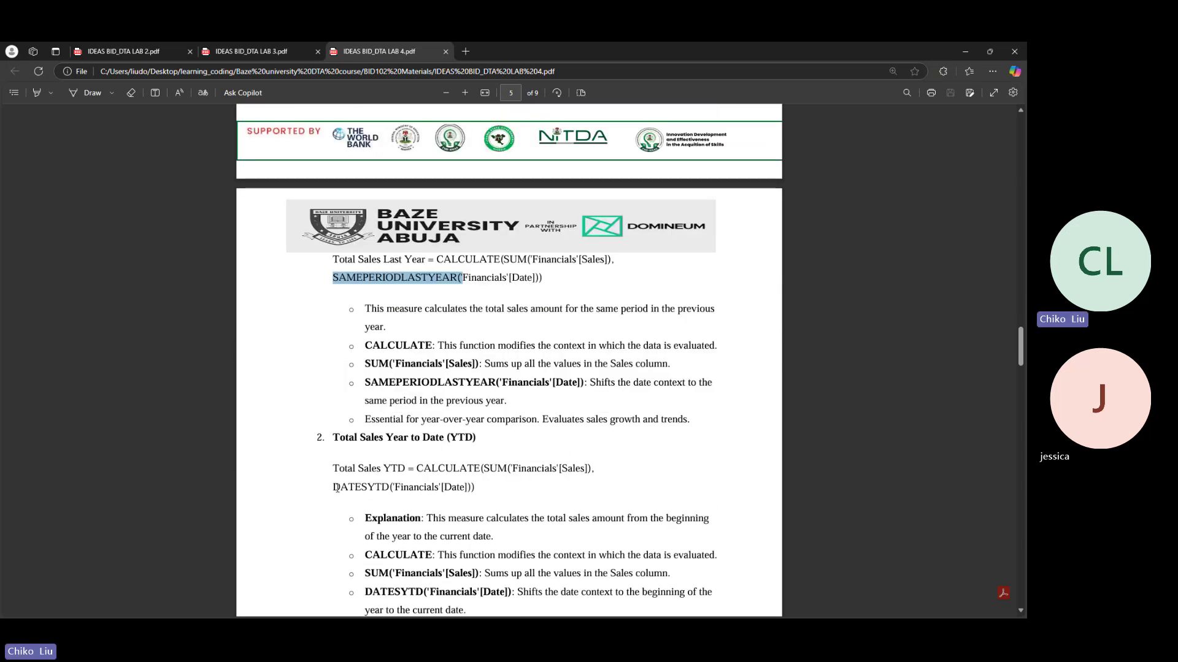
scroll(394, 469, "down", 5)
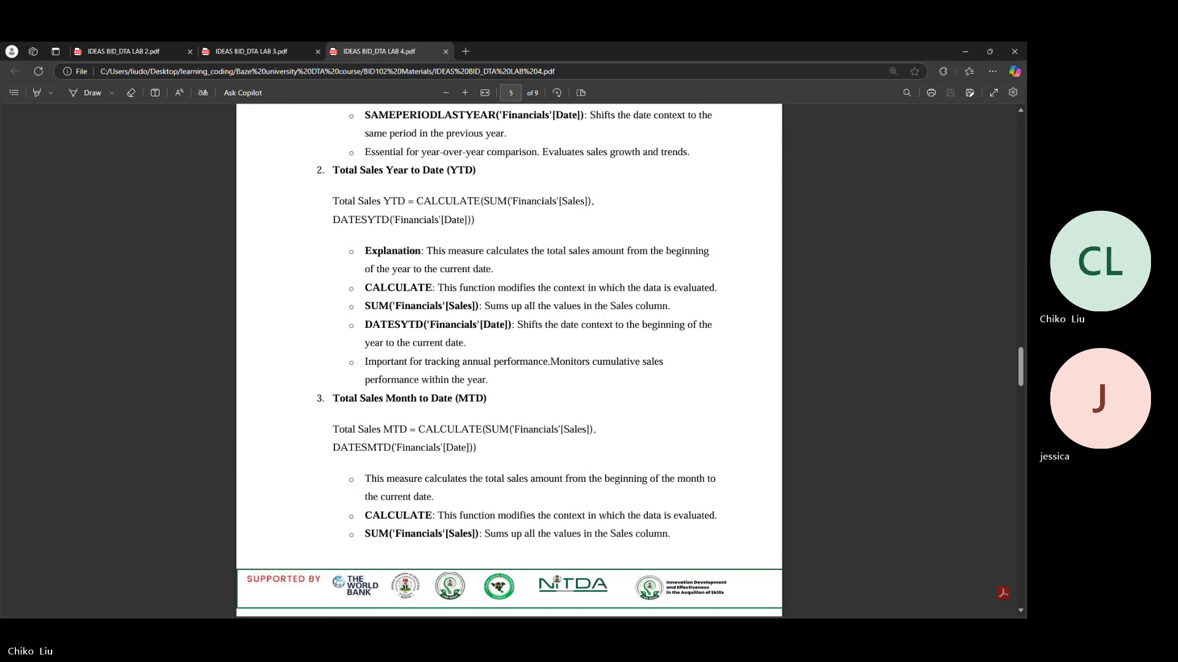
- Switch back to Power BI Desktop, create a new measure named Last Year Sales and begin its formula with CALCULATE
key("alt+Tab")
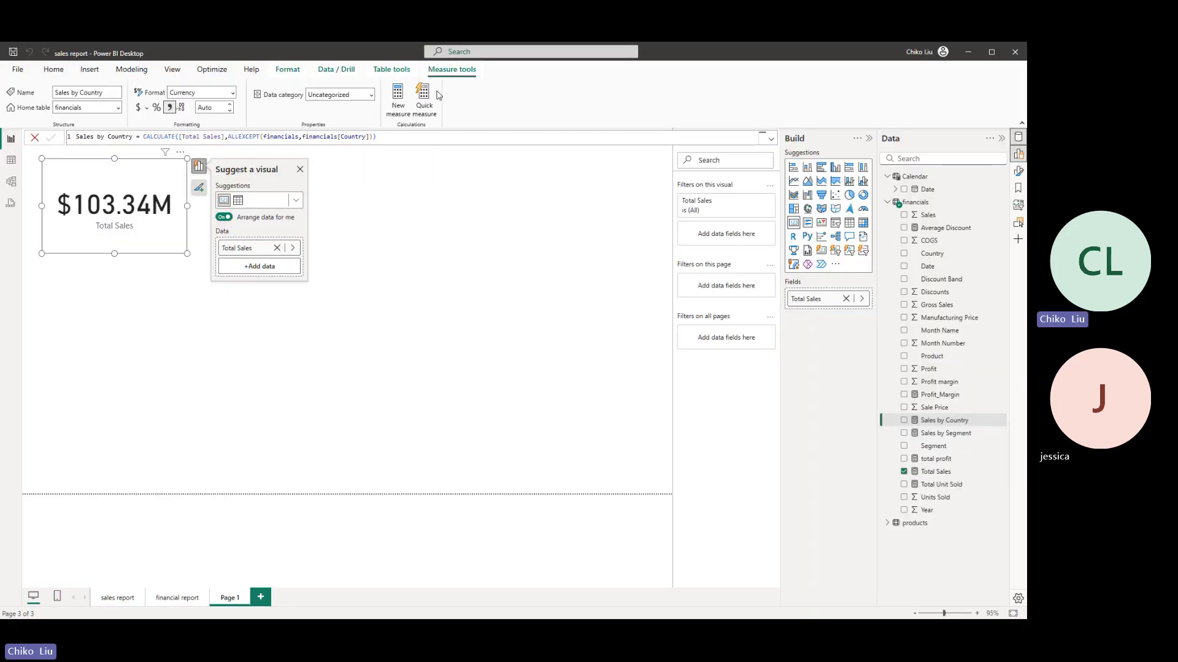
left_click(399, 93)
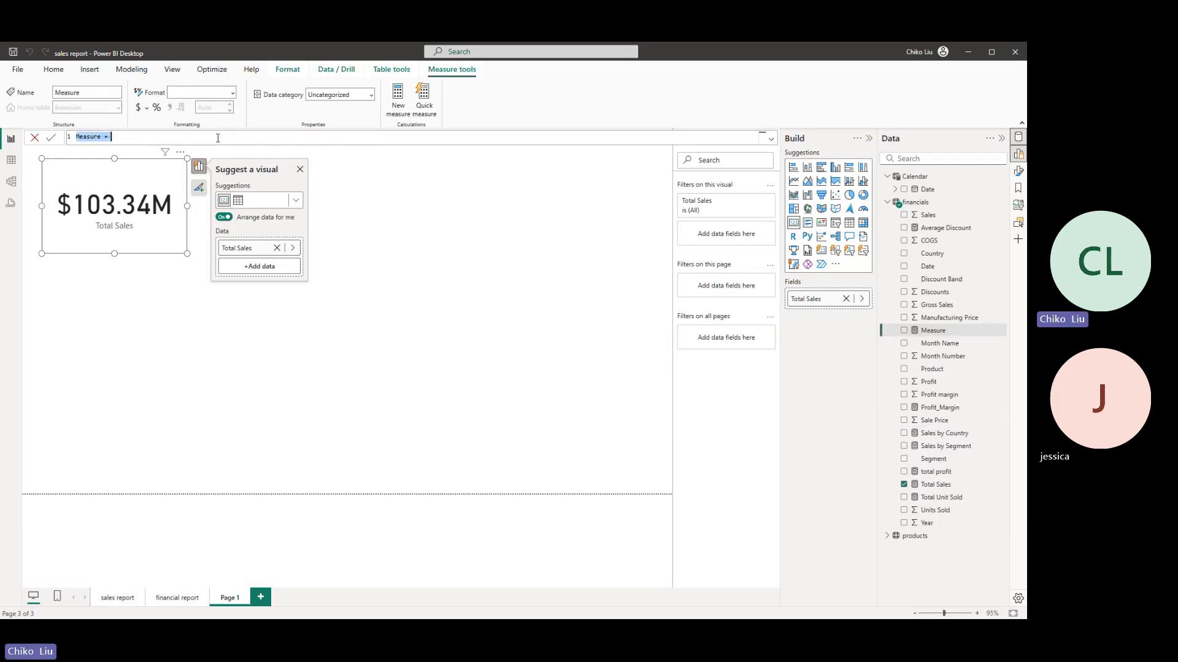
type("lAST yEAR tOTA")
key("ctrl+BackSpace")
key("ctrl+BackSpace")
key("ctrl+BackSpace")
type("Last ")
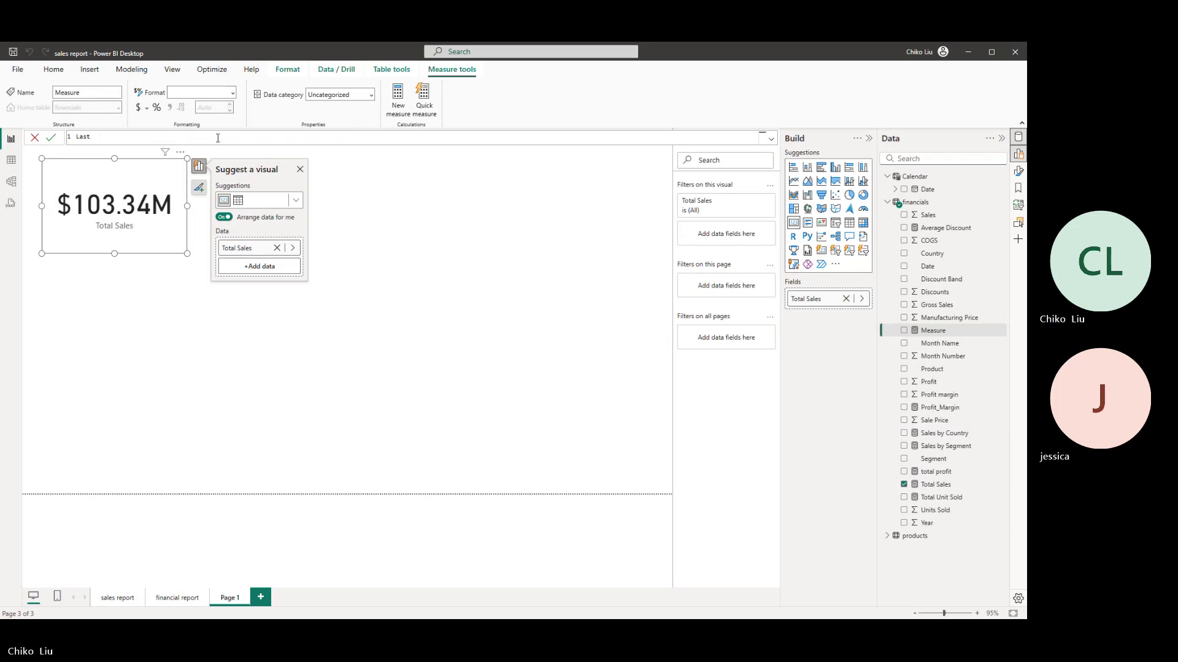
type("Year Sales = CALCULATE(")
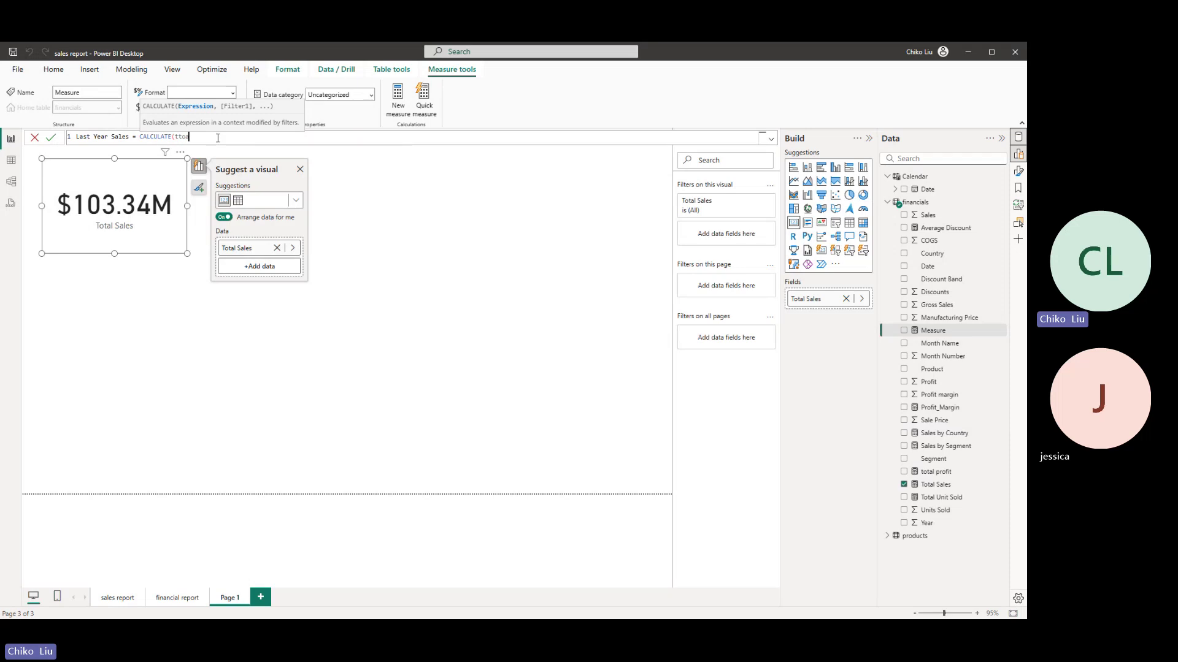
- Enter the [Total Sales] measure as the CALCULATE expression in the Last Year Sales formula
type("to")
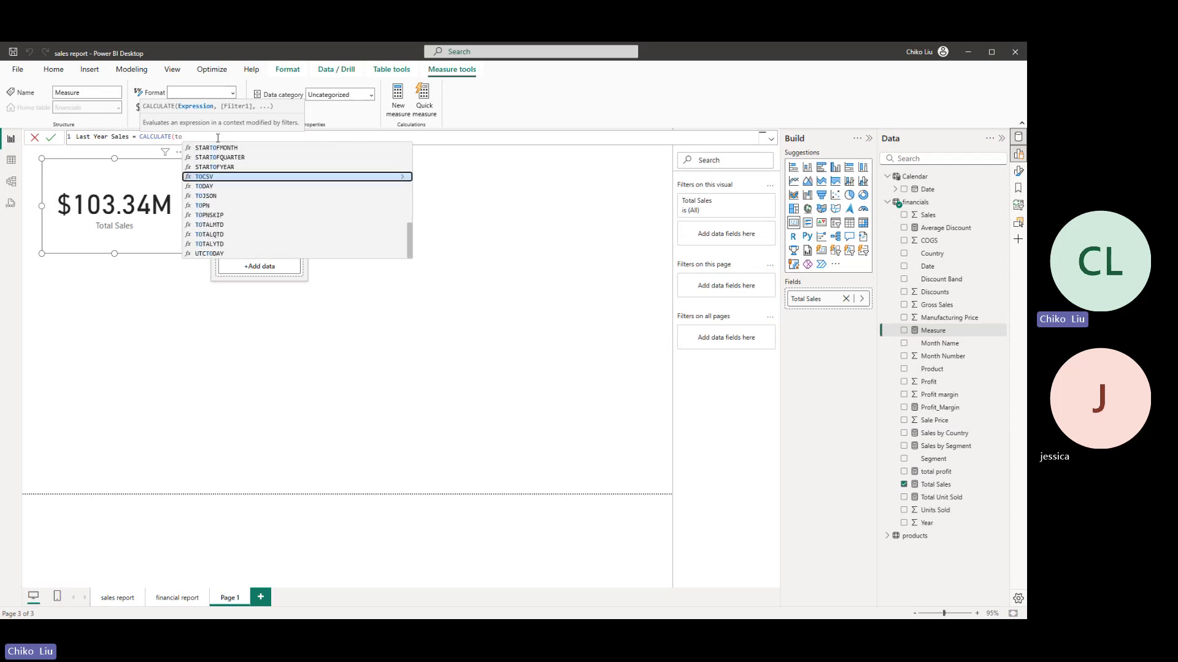
type("t")
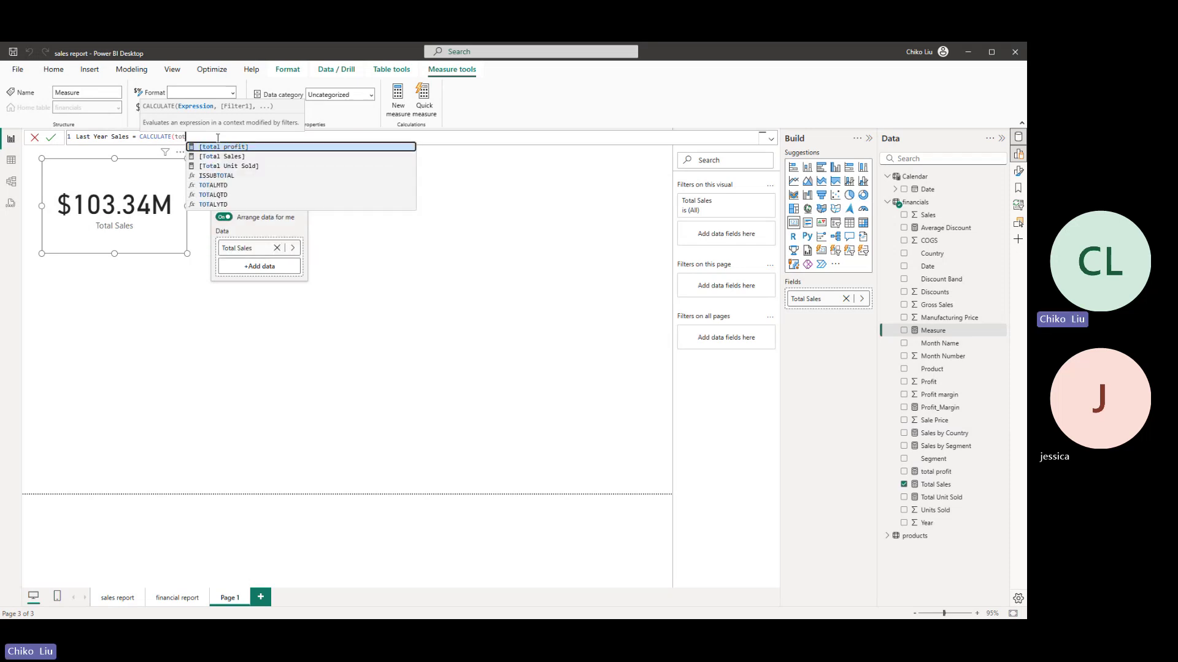
key("Down")
key("Tab")
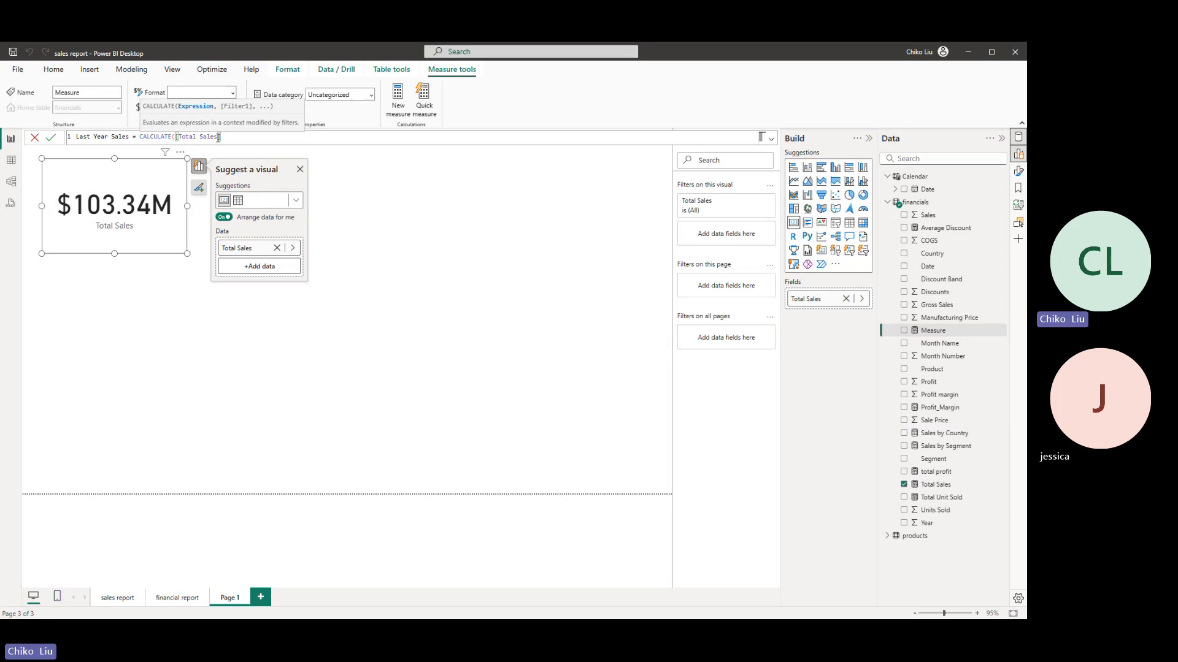
type(",")
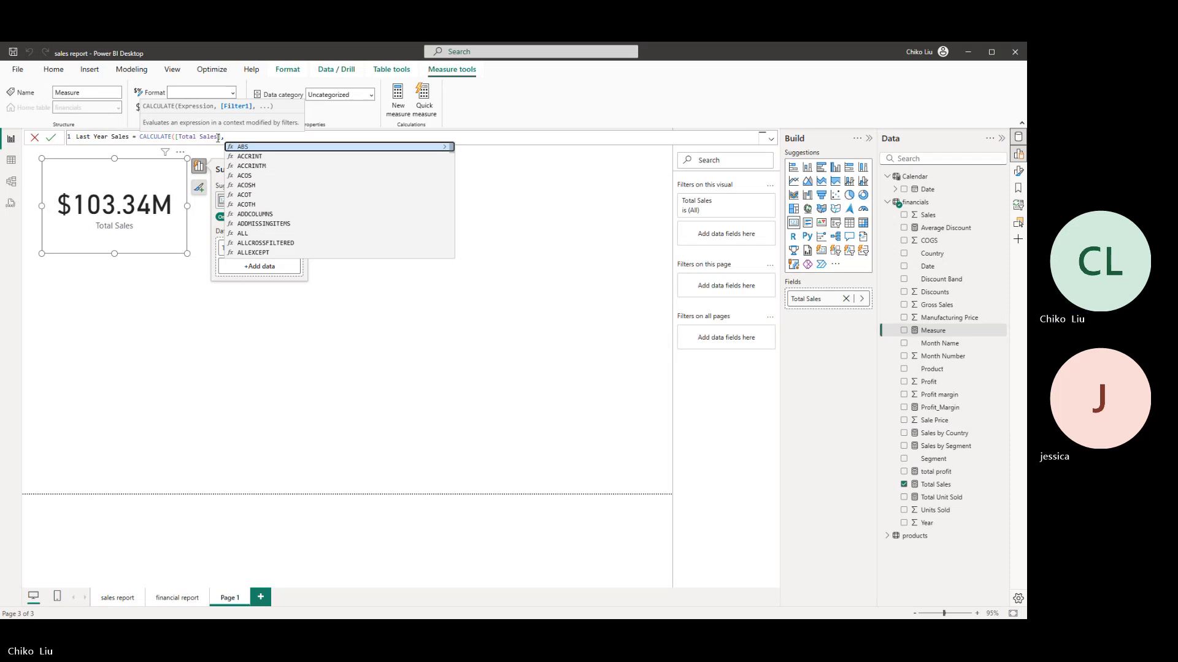
- Add a SAMEPERIODLASTYEAR filter on financials[Date], close both parentheses and commit the Last Year Sales measure
type("sm")
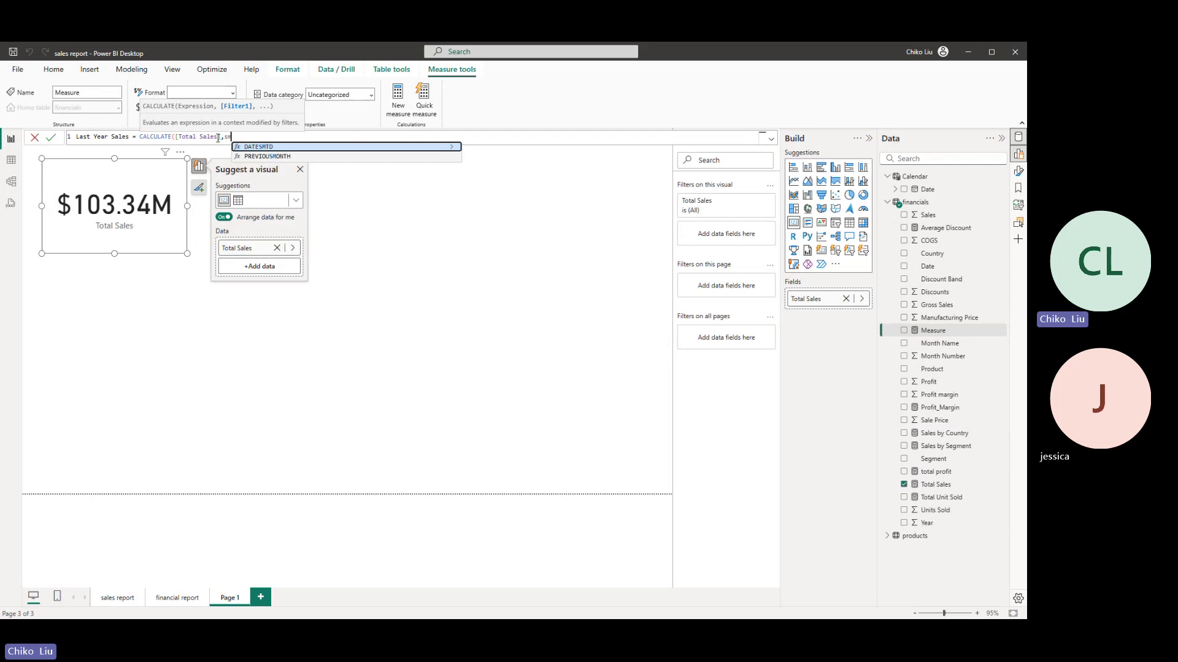
key("BackSpace")
type("ame")
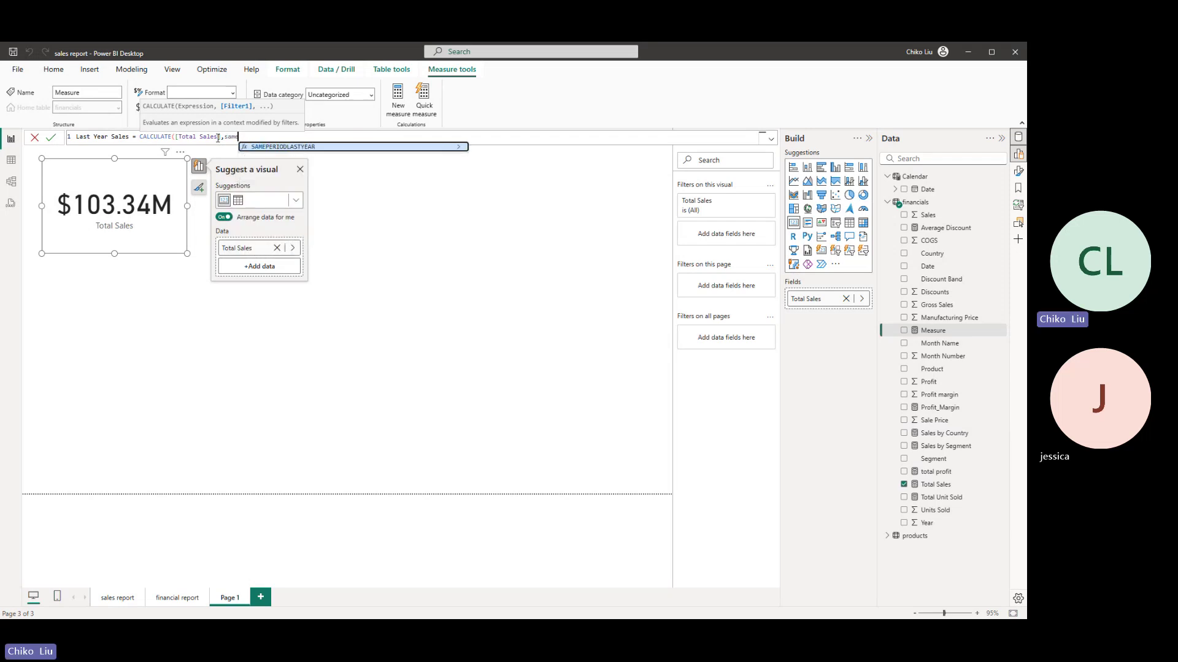
key("Tab")
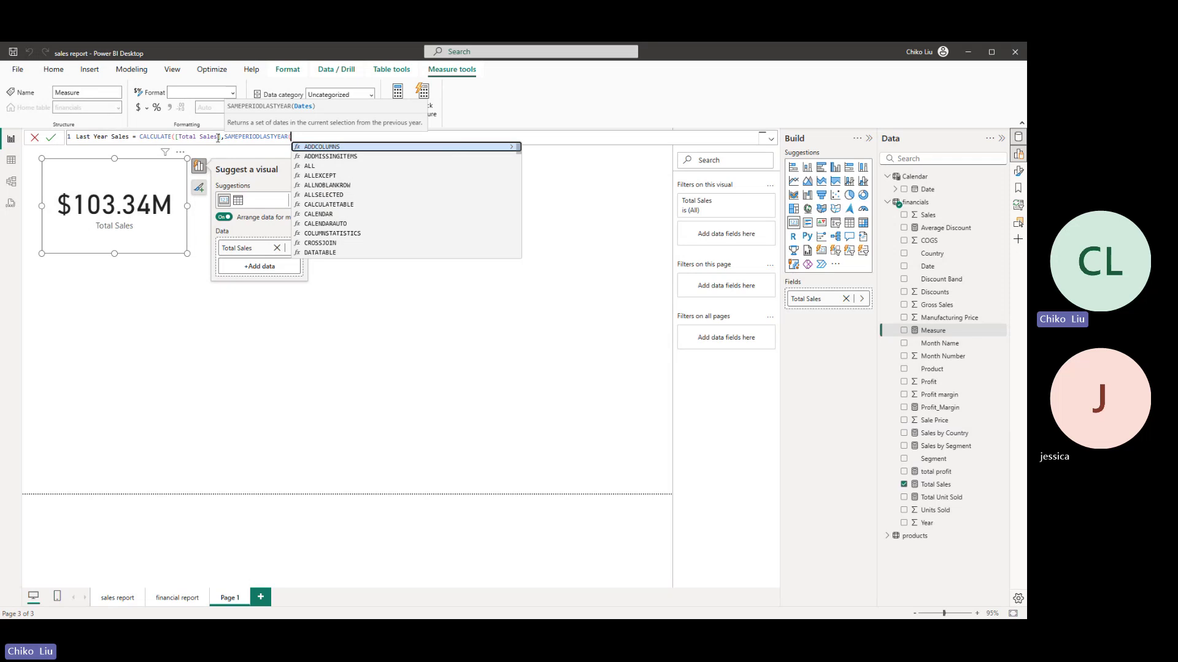
type("fin")
key("Down")
key("Down")
key("Down")
key("Down")
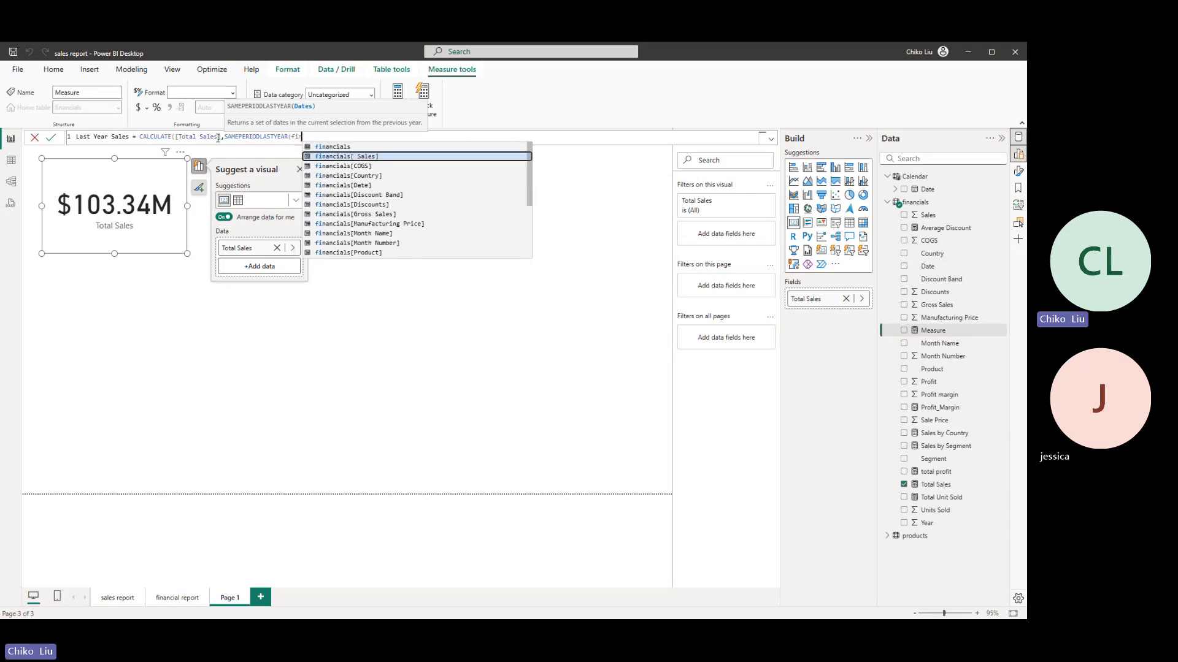
key("Tab")
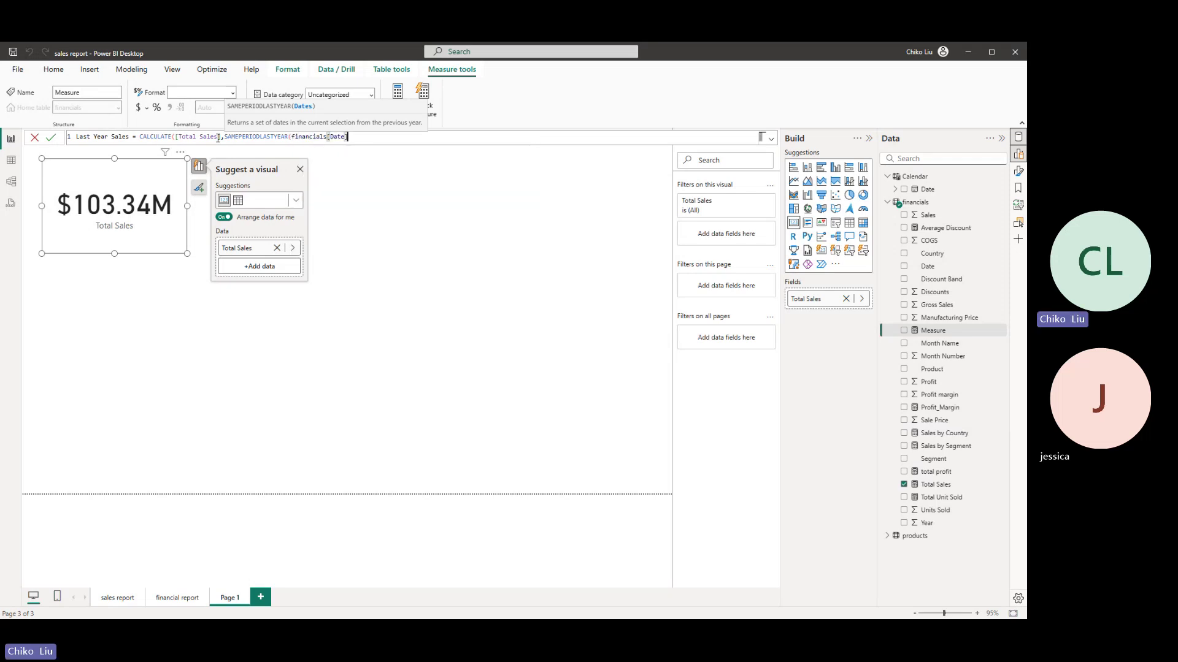
type("))")
key("Return")
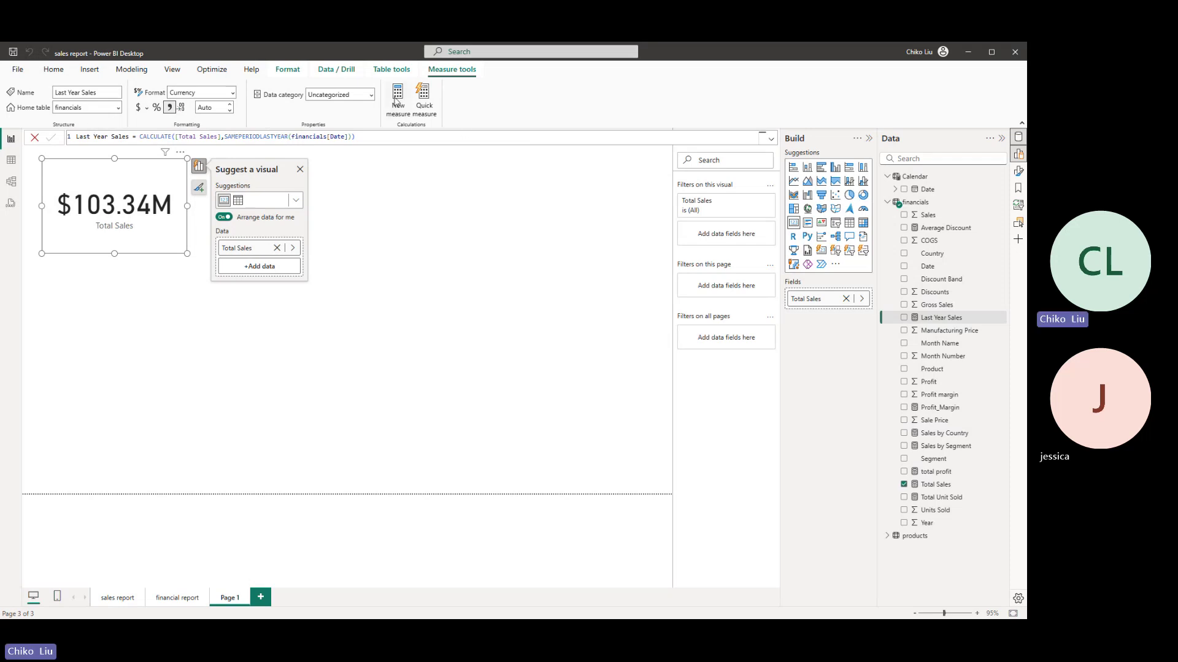
- Create a new measure named YTD Sales and begin its formula with CALCULATE([Total Sales]
left_click(396, 101)
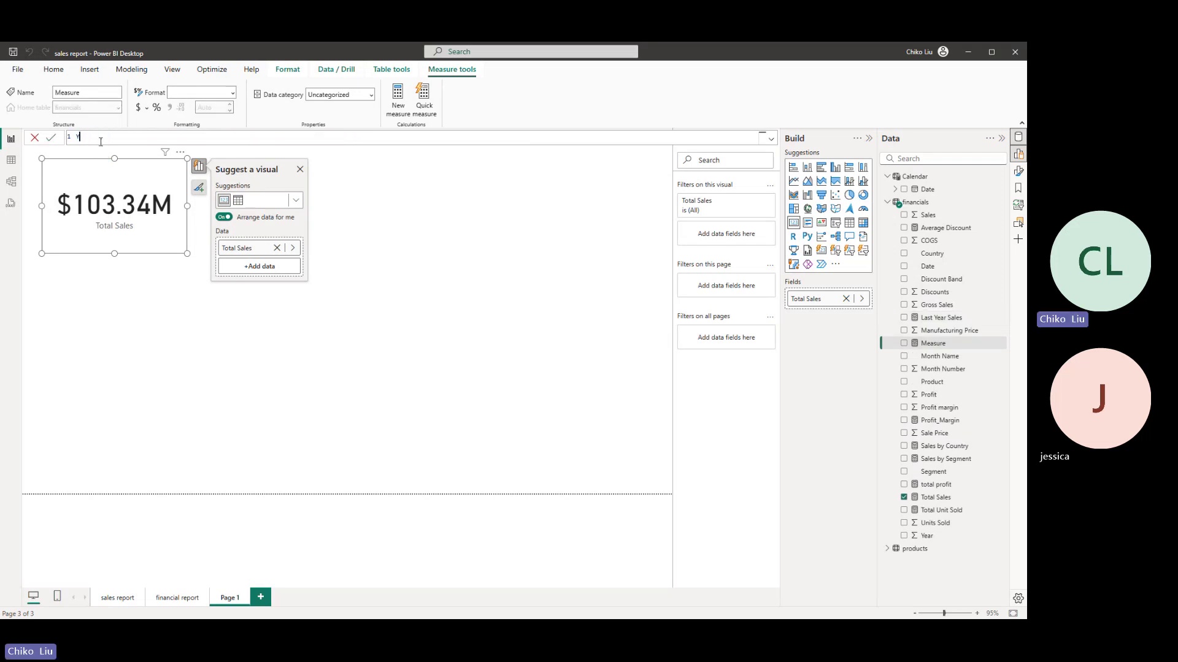
type("YTD Sales  =C")
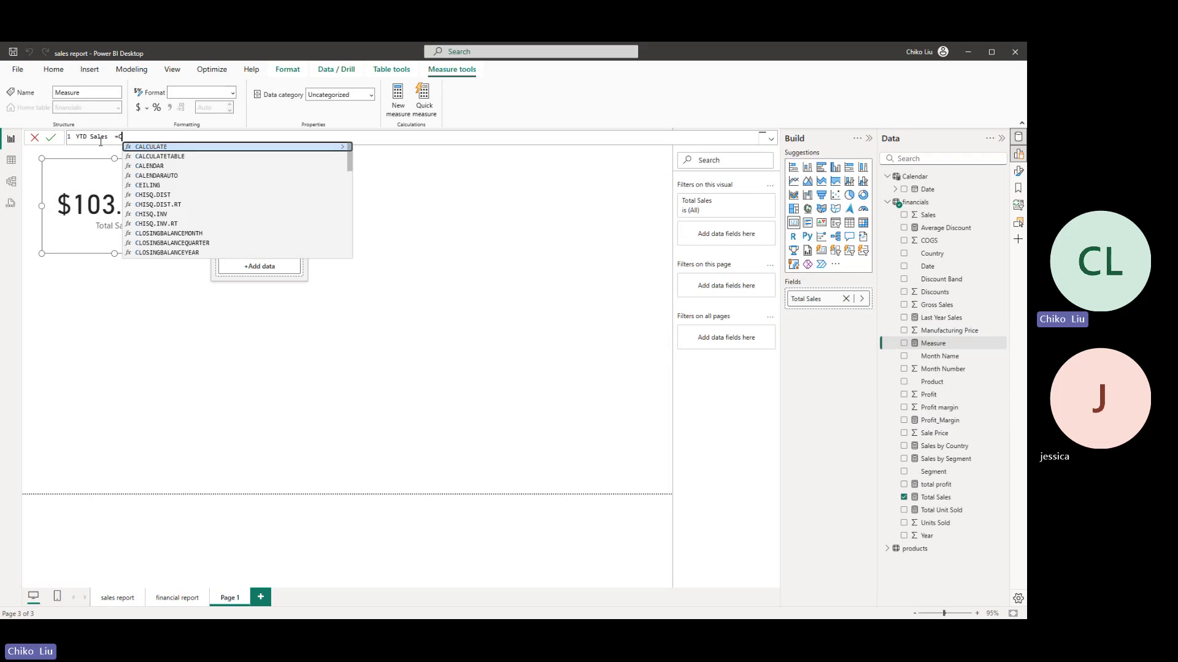
type("ALCULATE(TOT")
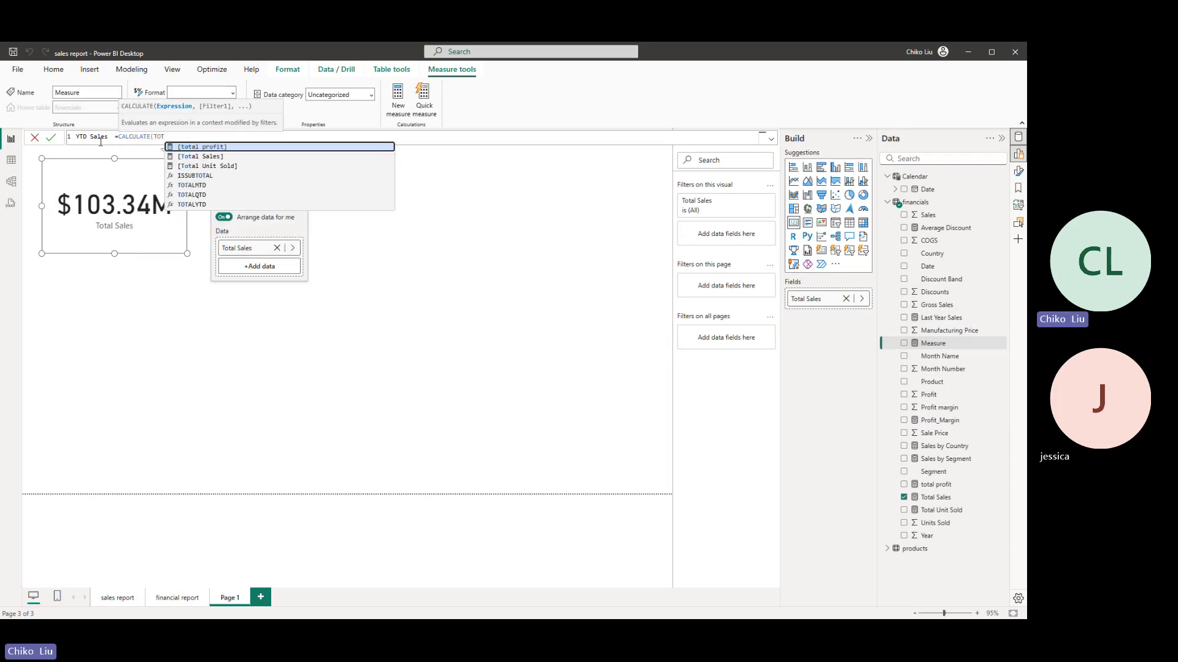
key("Down")
key("Tab")
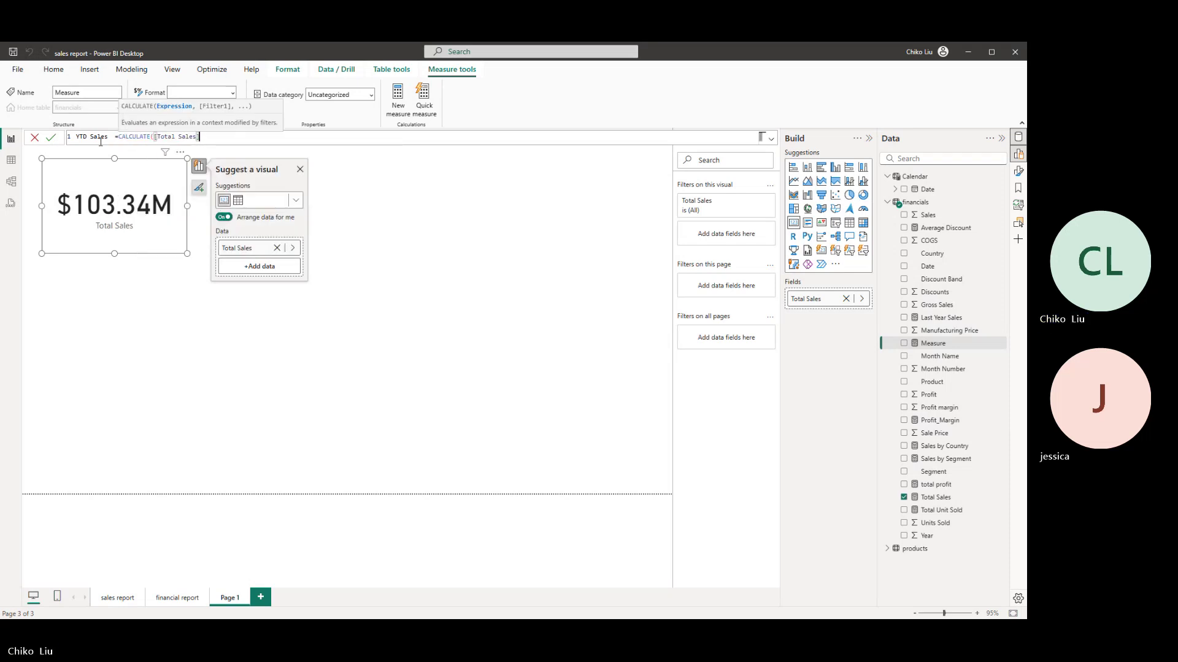
type(",")
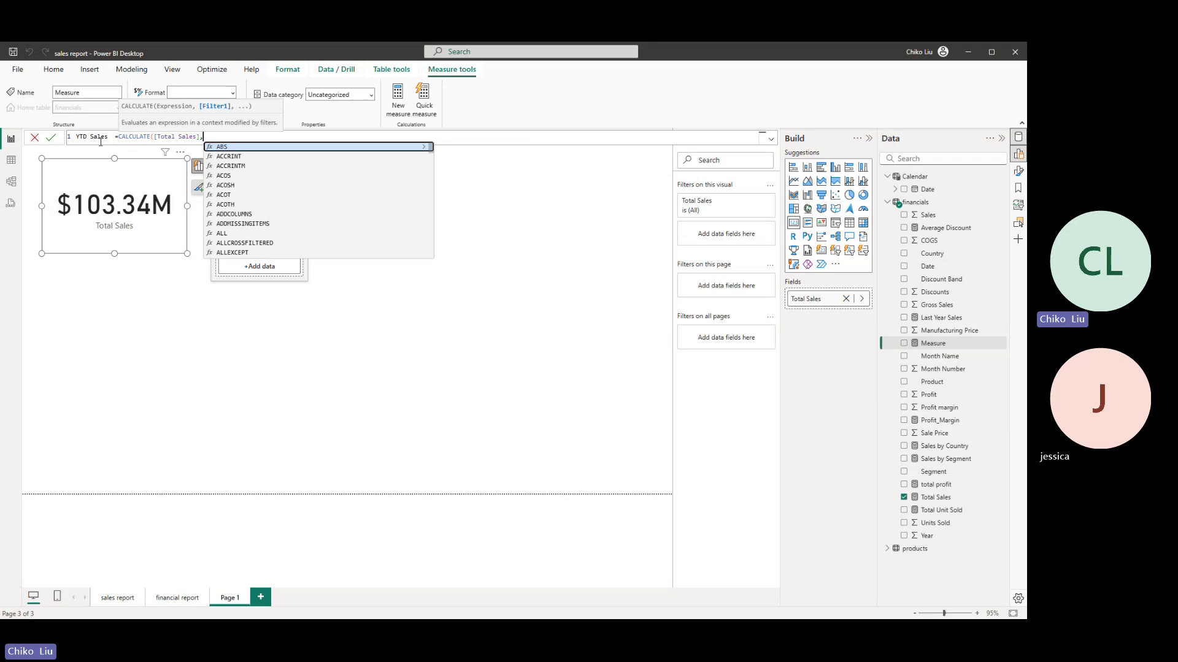
- Add the DATESYTD function as the CALCULATE filter in the YTD Sales formula
type("Da")
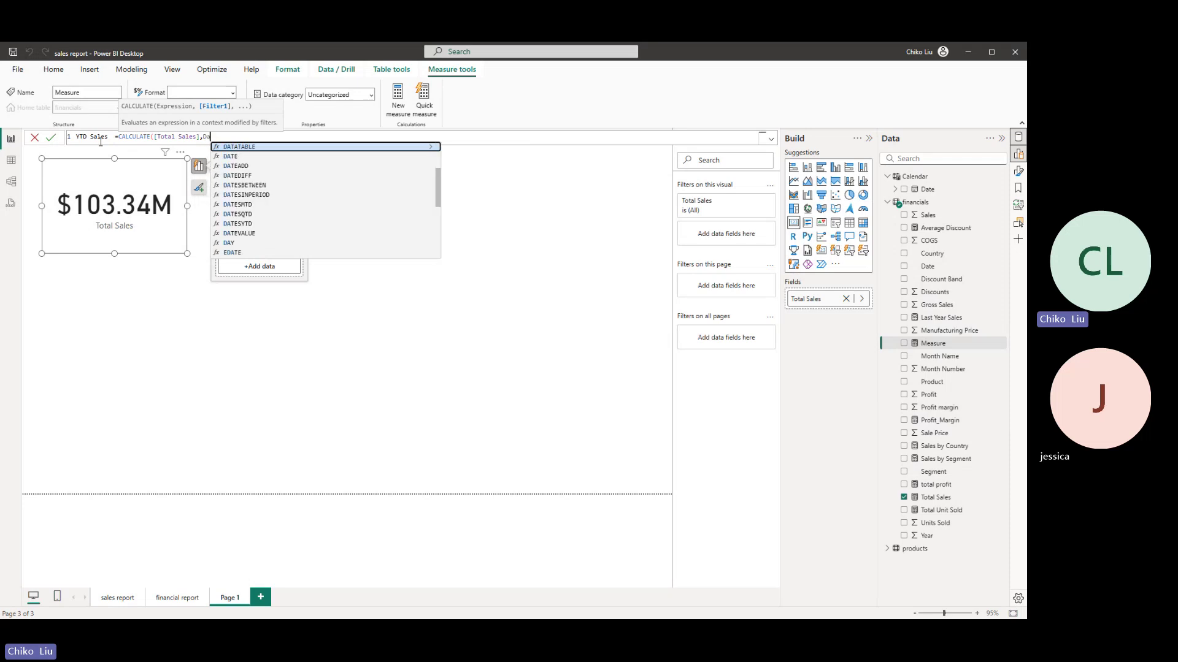
key("Down")
key("Down")
key("Down")
key("Down")
key("Down")
key("Down")
key("Down")
key("Down")
key("Tab")
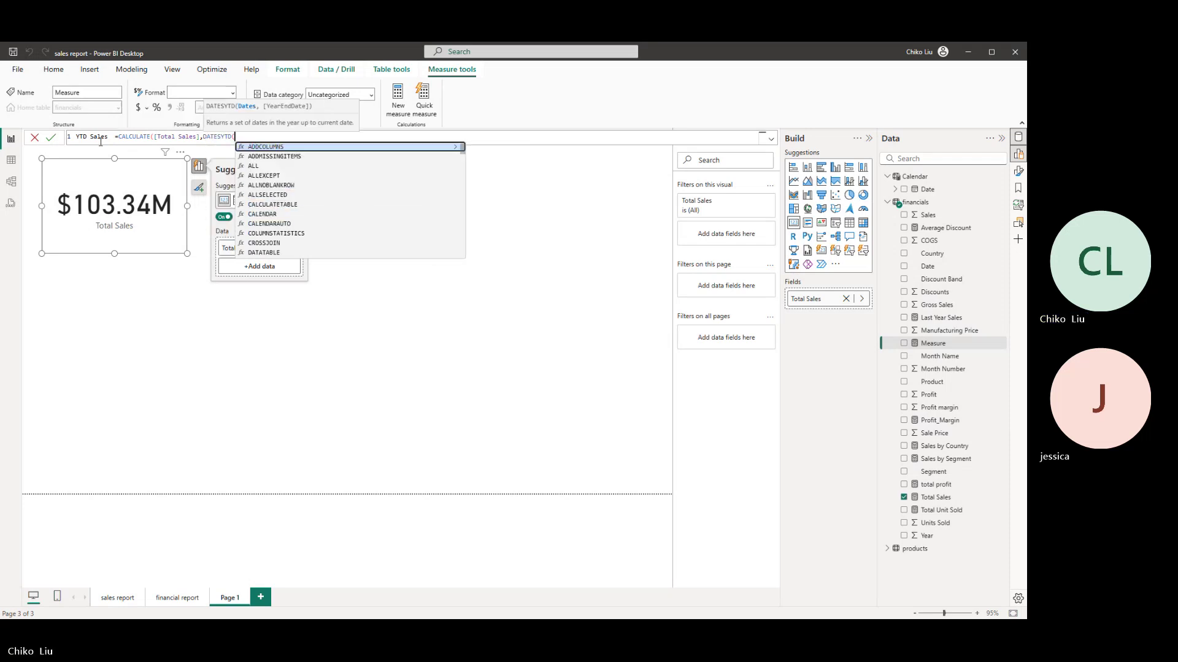
- Use financials[Date] as the DATESYTD argument, close both parentheses and commit the YTD Sales measure
type("fin")
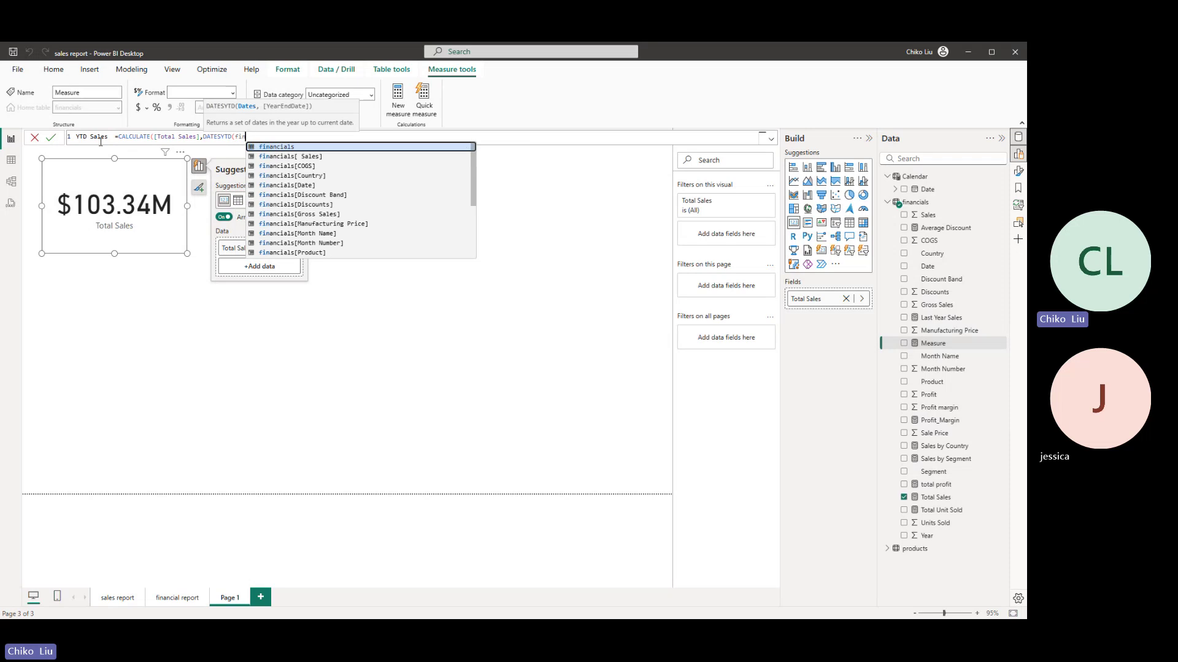
key("Down")
key("Down")
key("Down")
key("Down")
key("Down")
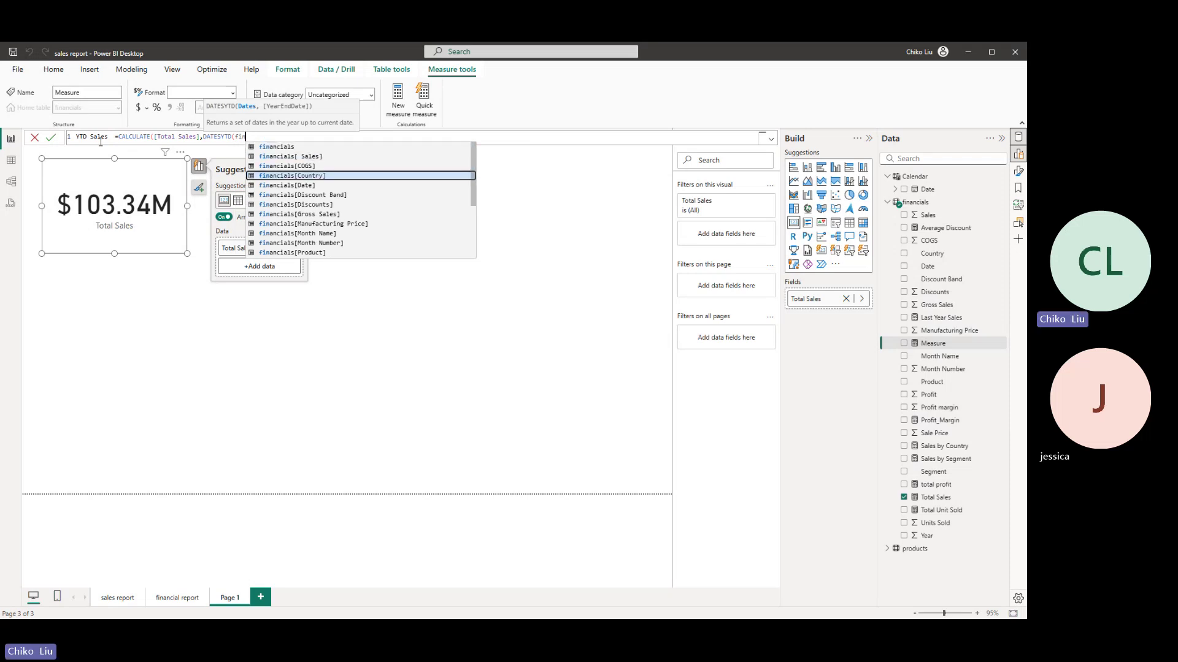
key("Up")
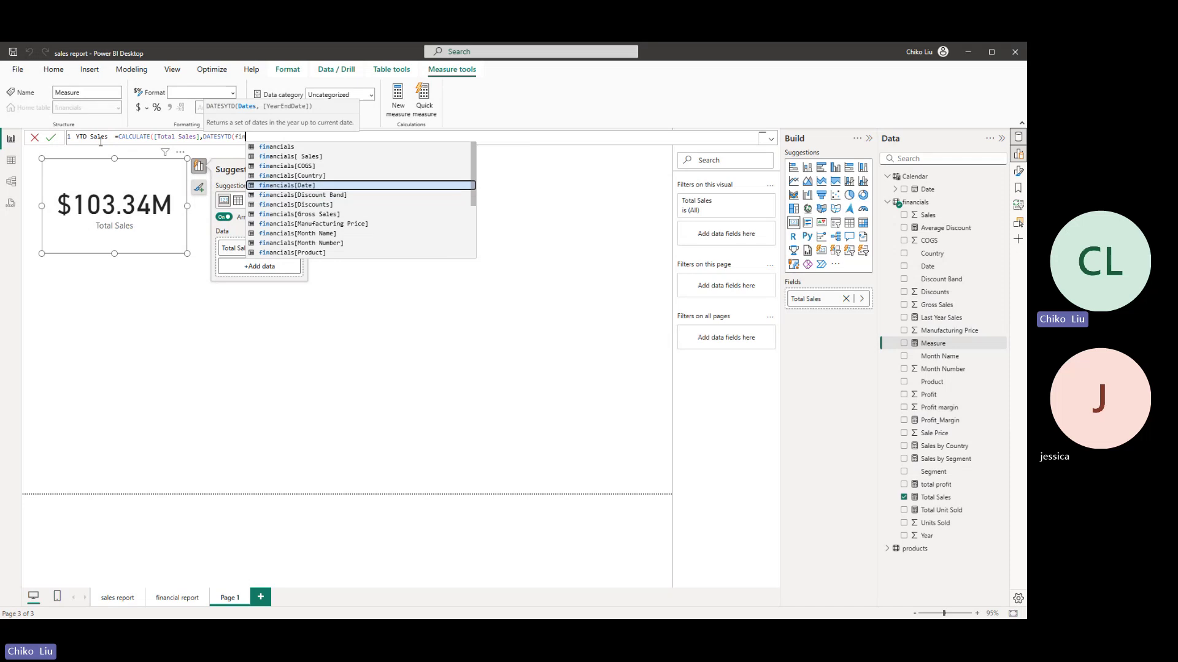
key("Tab")
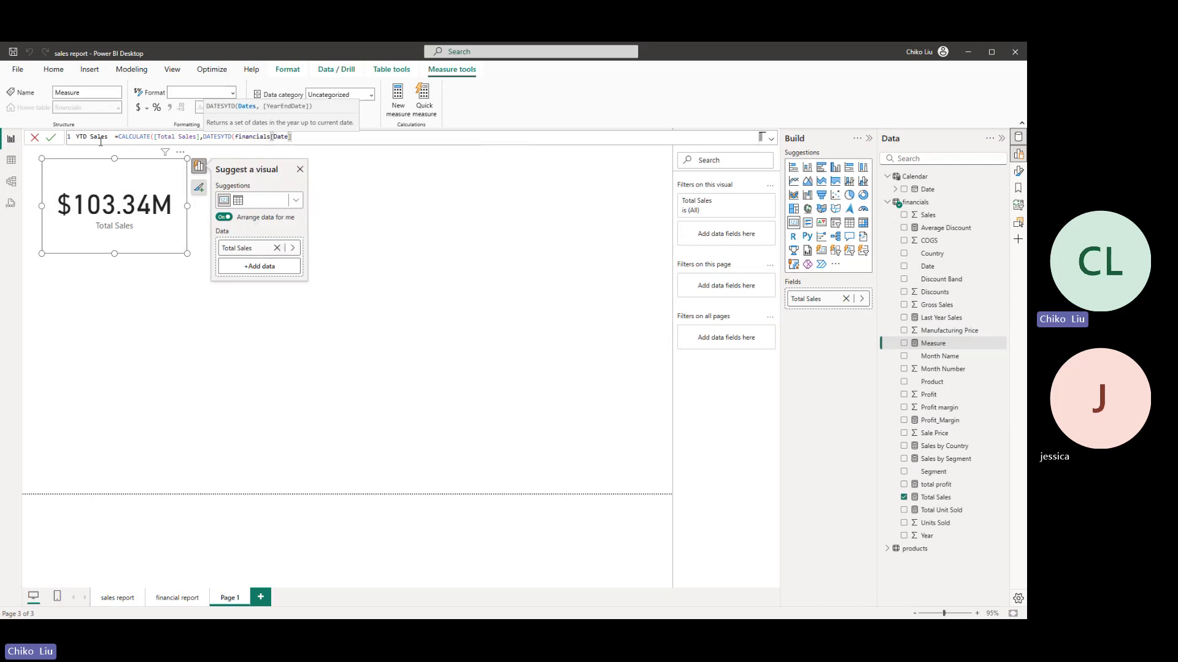
type("))")
key("Return")
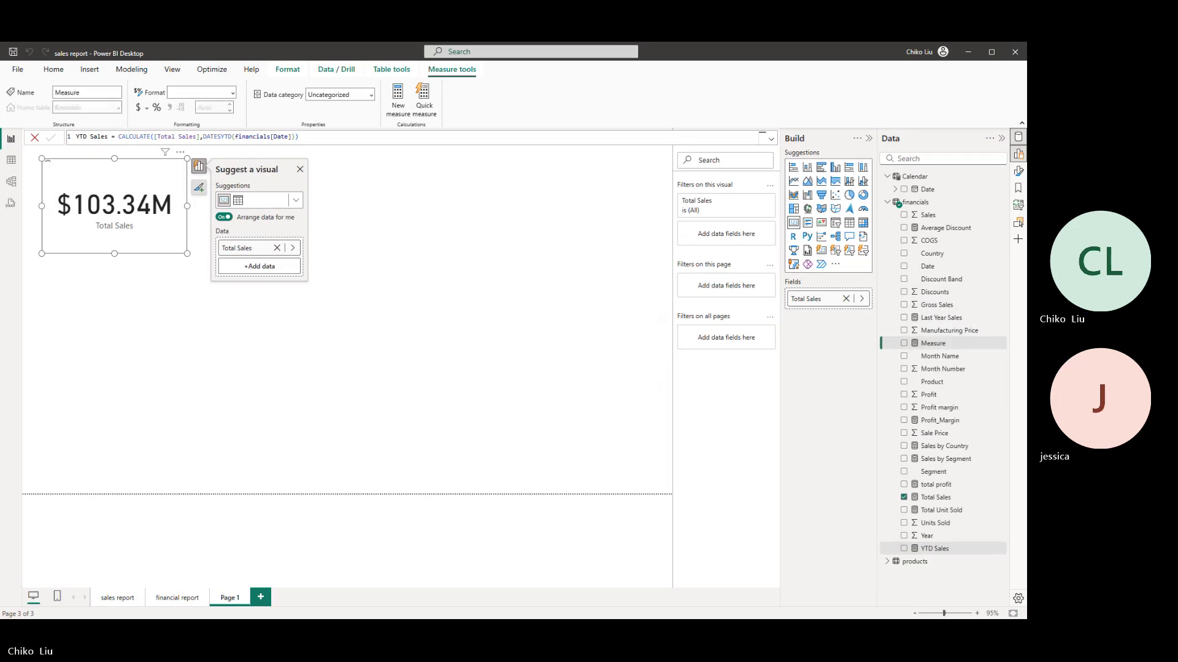
- Create a new measure named MTD sales and begin its formula with CALCULATE([Total Sales],
double_click(99, 137)
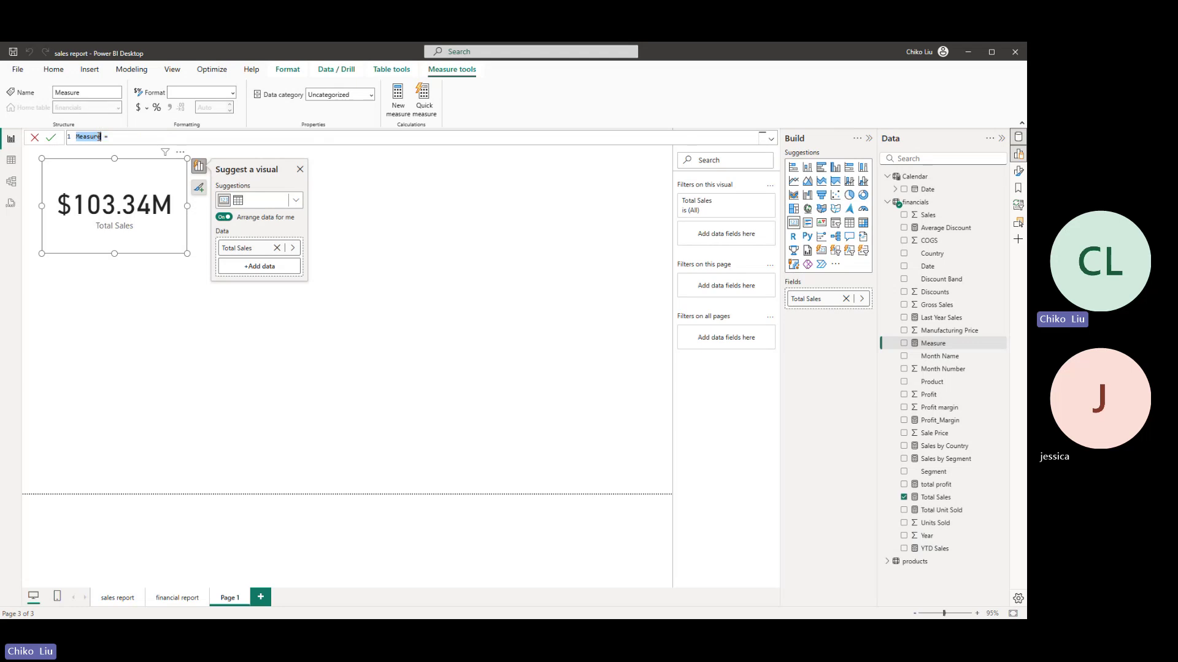
type("M")
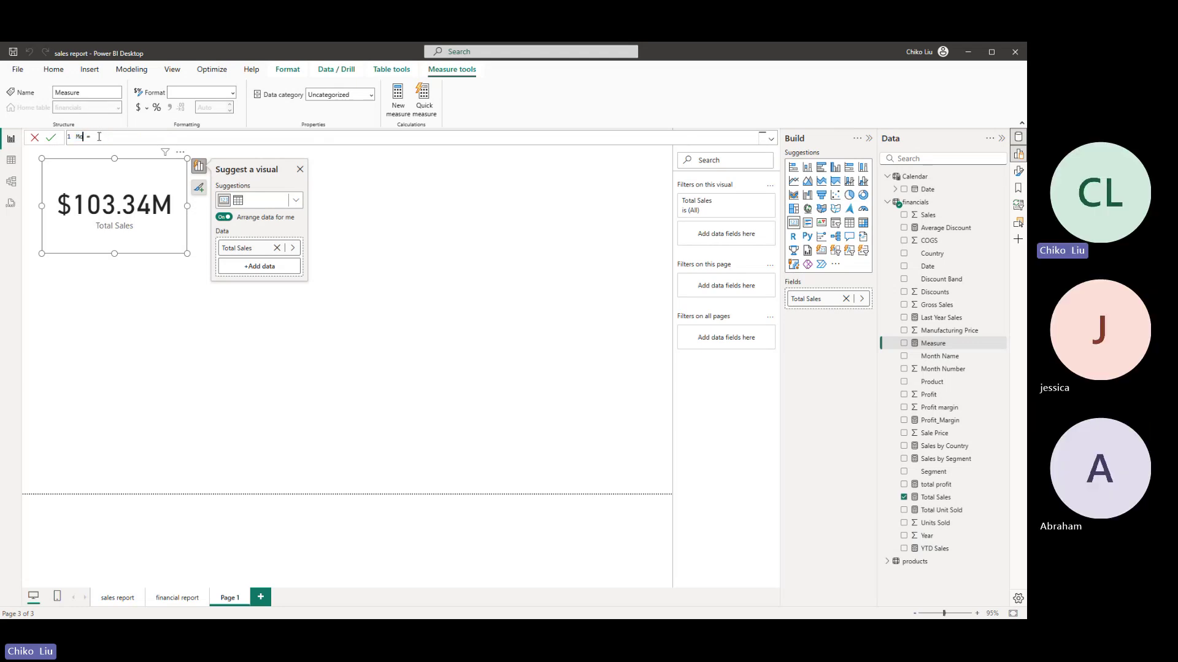
type("TD s")
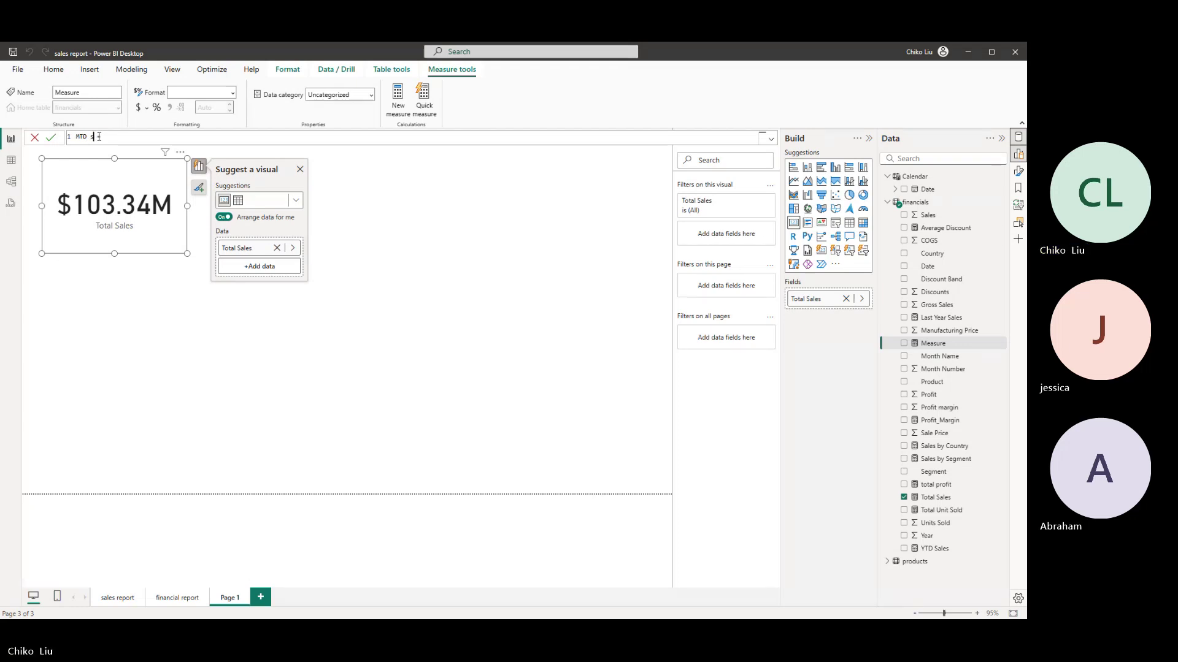
type("ales = CALCULATE(")
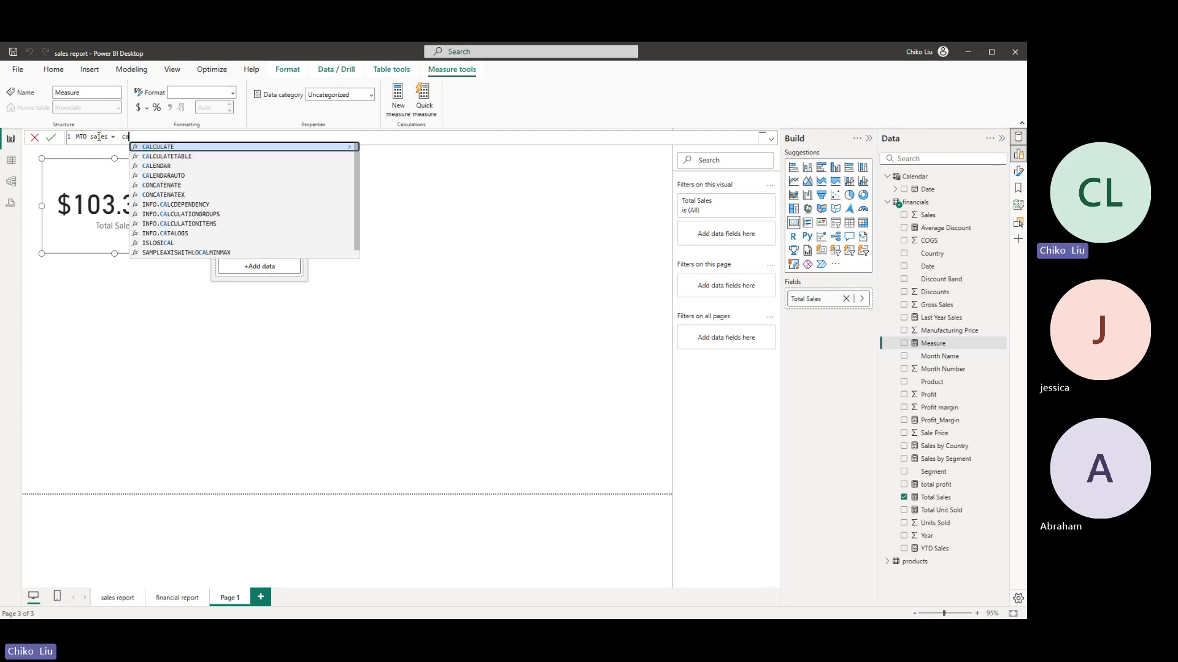
type("total")
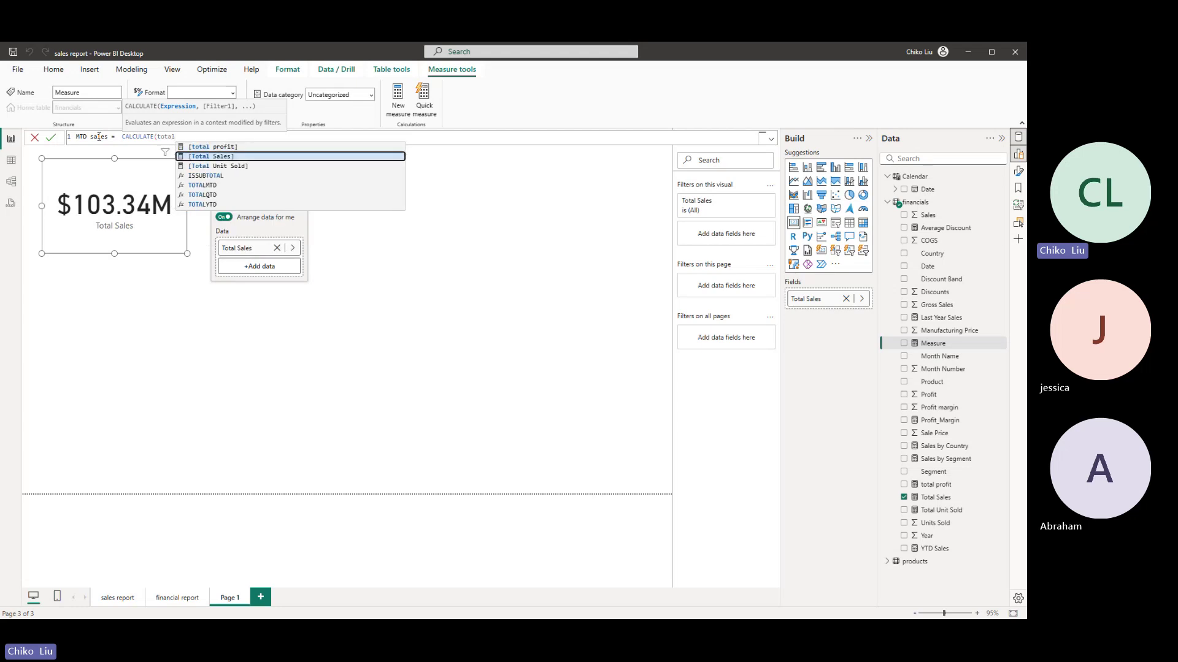
key("Tab")
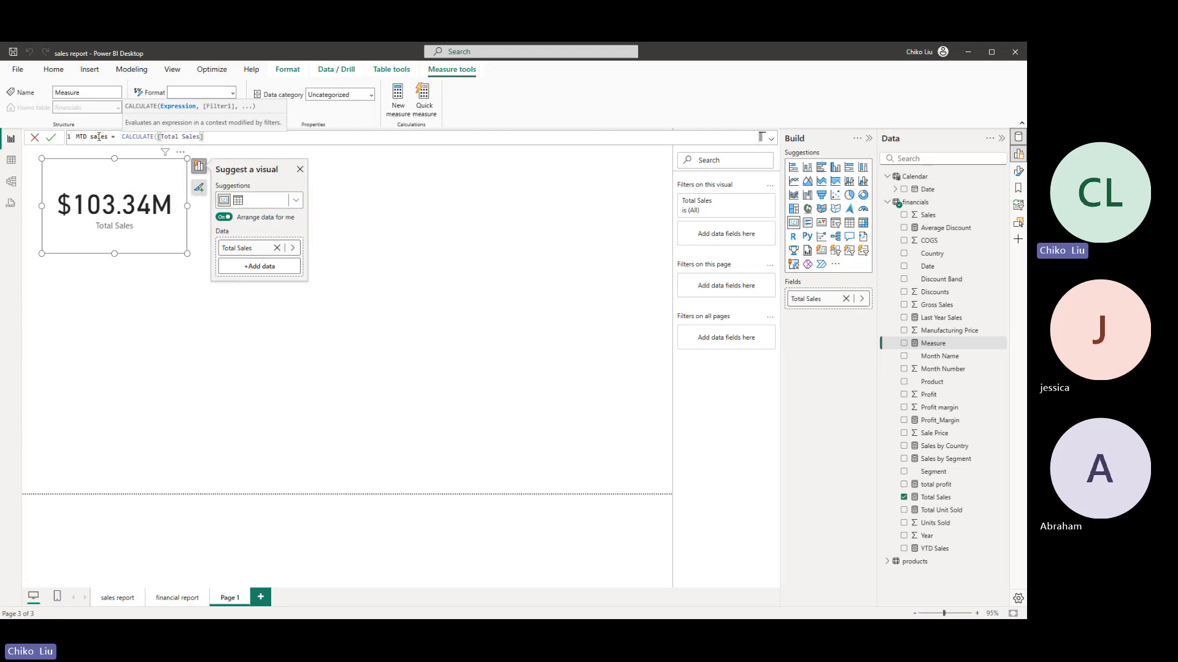
type(",")
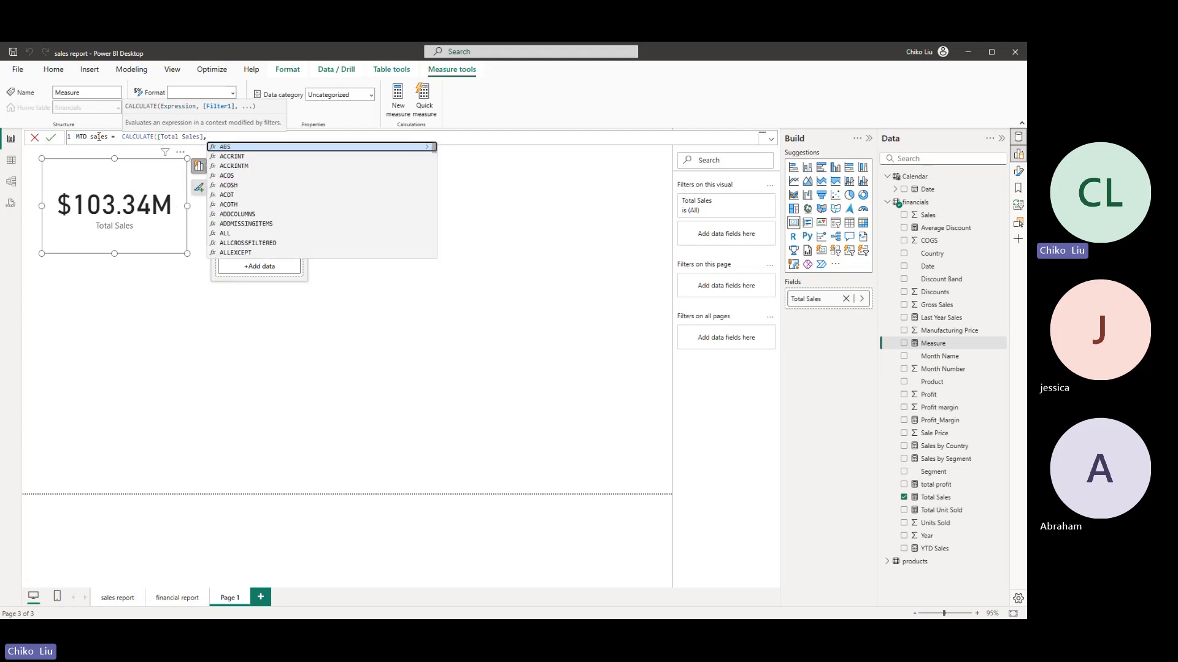
- Add the DATESMTD function as the CALCULATE filter in the MTD sales formula
type("Dat")
key("Down")
key("Down")
key("Down")
key("Down")
key("Down")
key("Down")
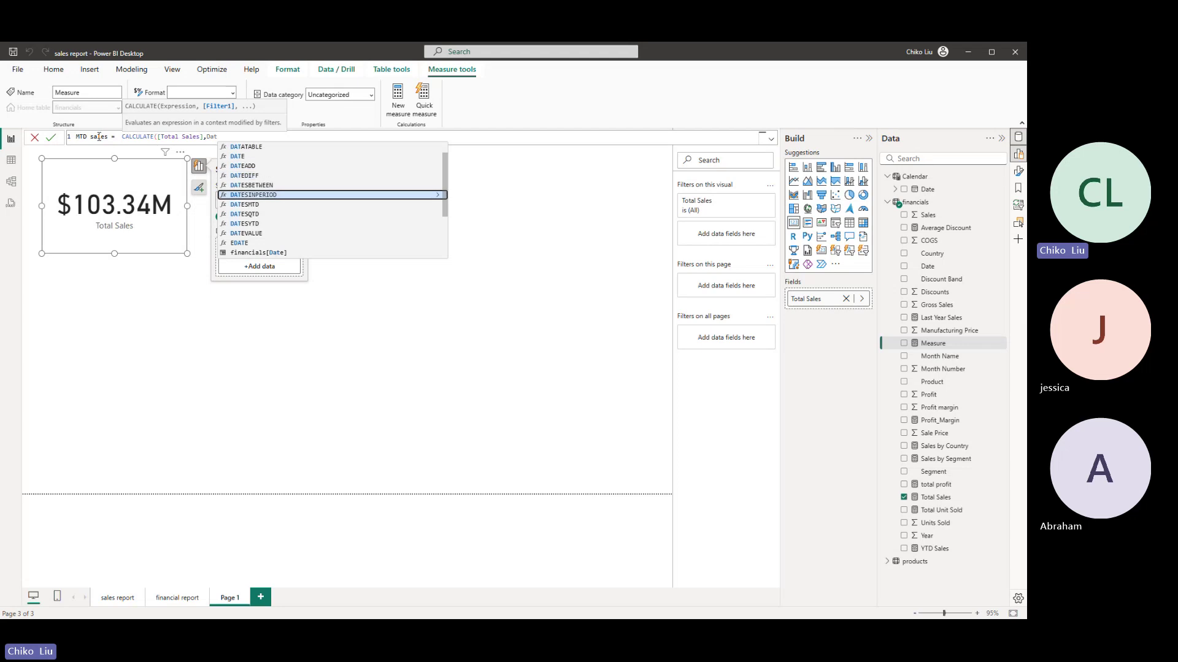
key("Tab")
- Use financials[Date] as the DATESMTD argument, close both parentheses and commit the MTD sales measure
type("fina")
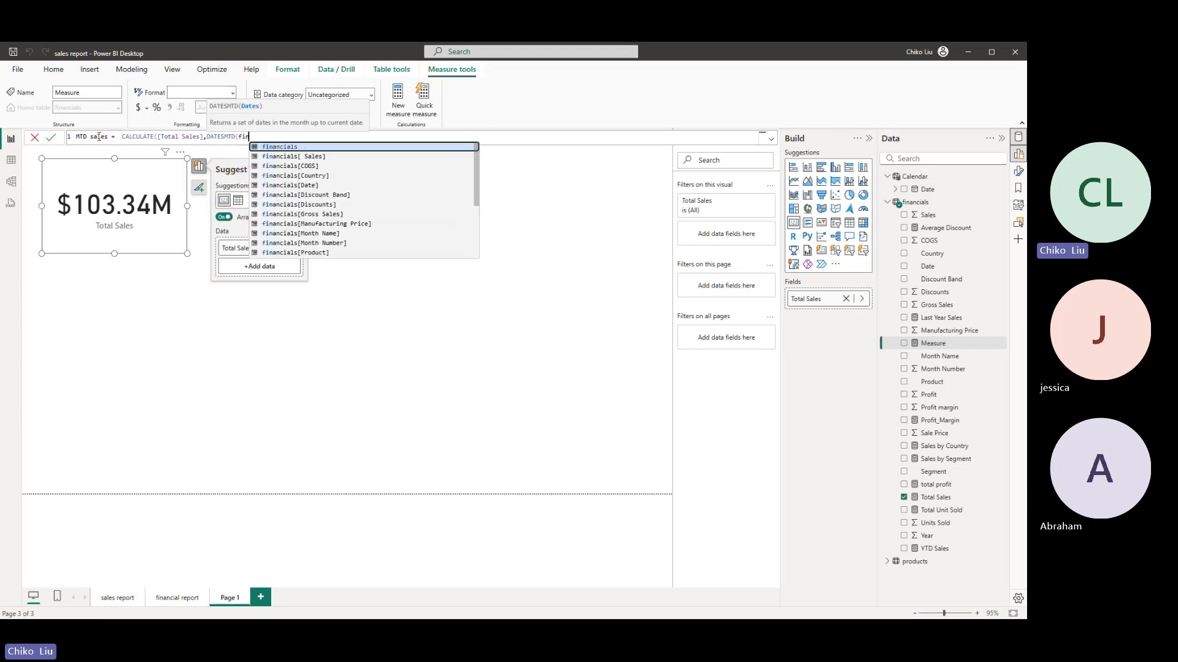
key("Down")
key("Down")
key("Down")
key("Down")
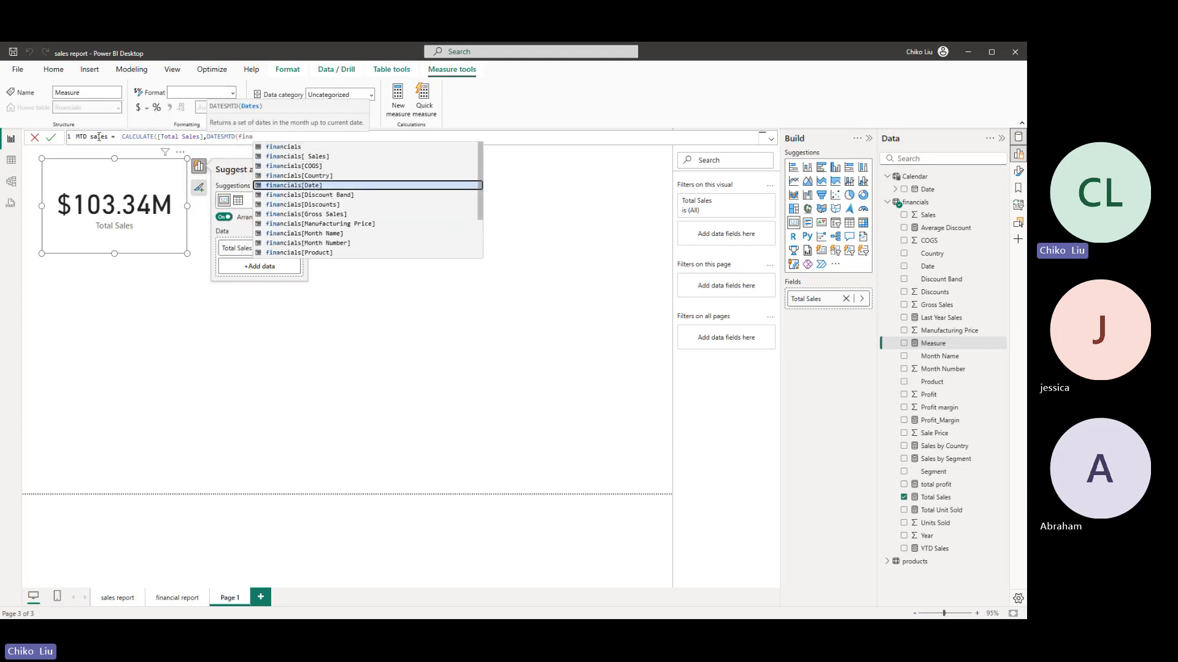
key("Tab")
type("))")
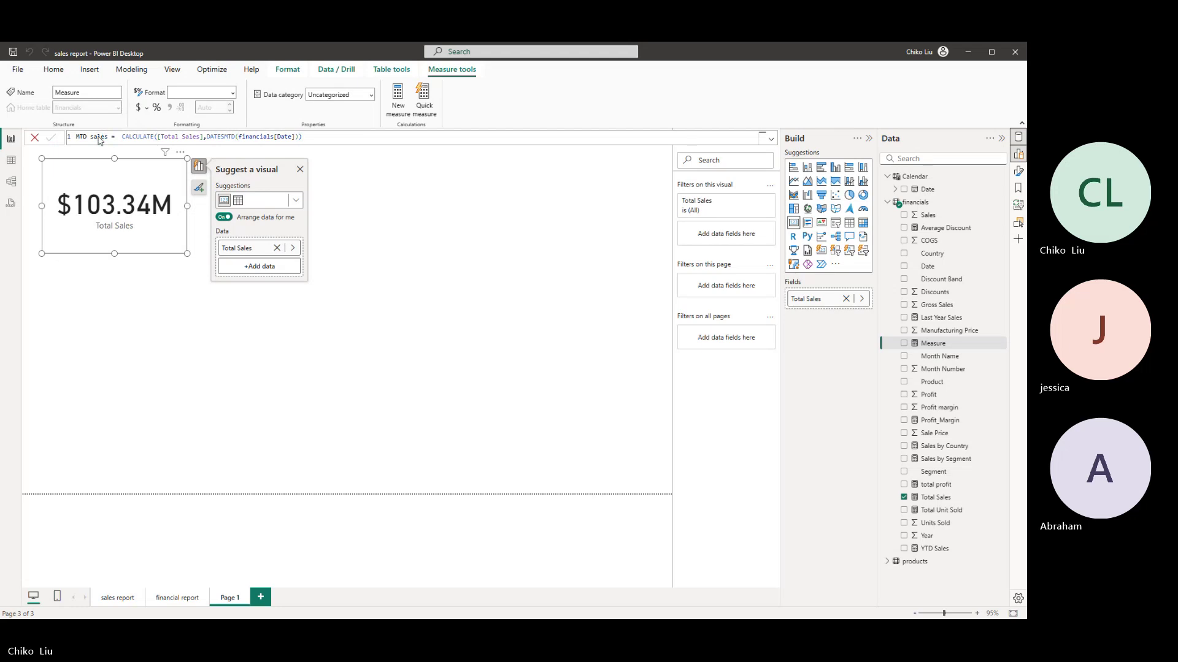
key("Return")
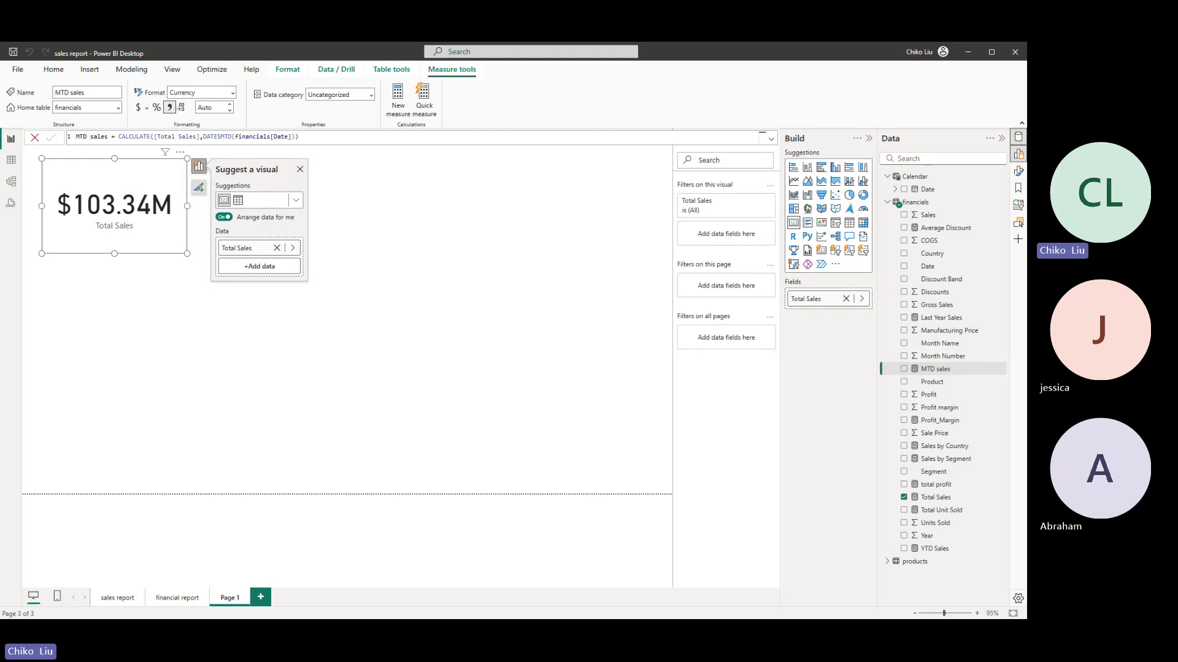
- Consult the Quarter to Date section of the lab 4 PDF and start a QTD Sales measure in Power BI with CALCULATE([Total Sales]
key("alt+Tab")
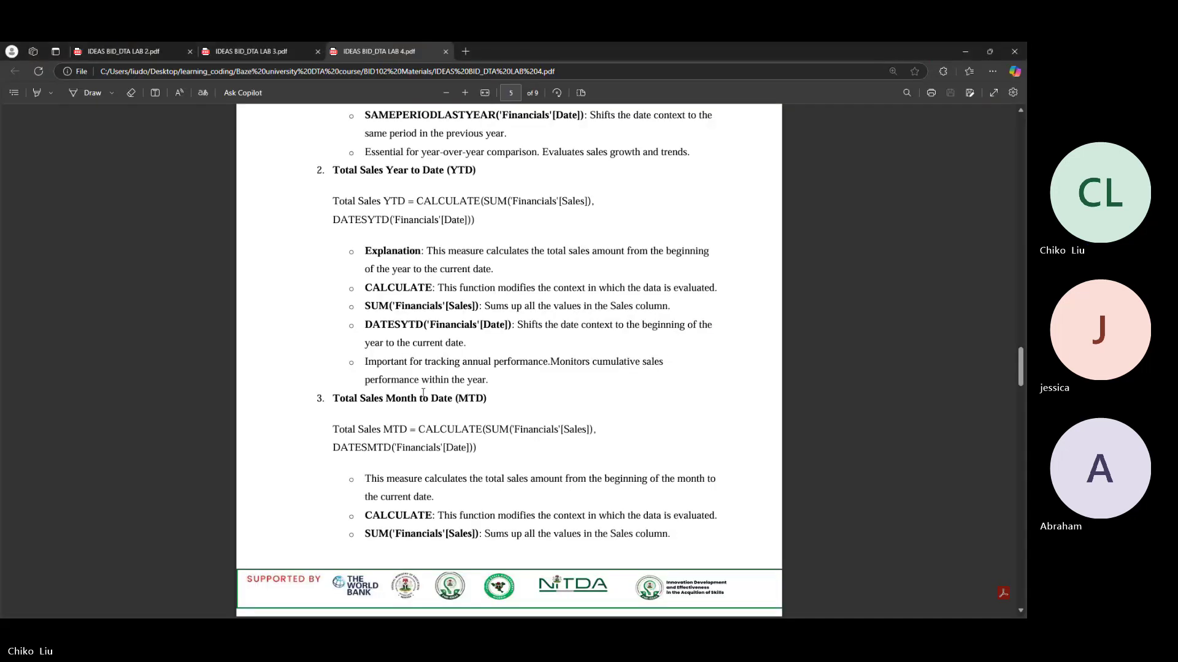
scroll(405, 411, "down", 5)
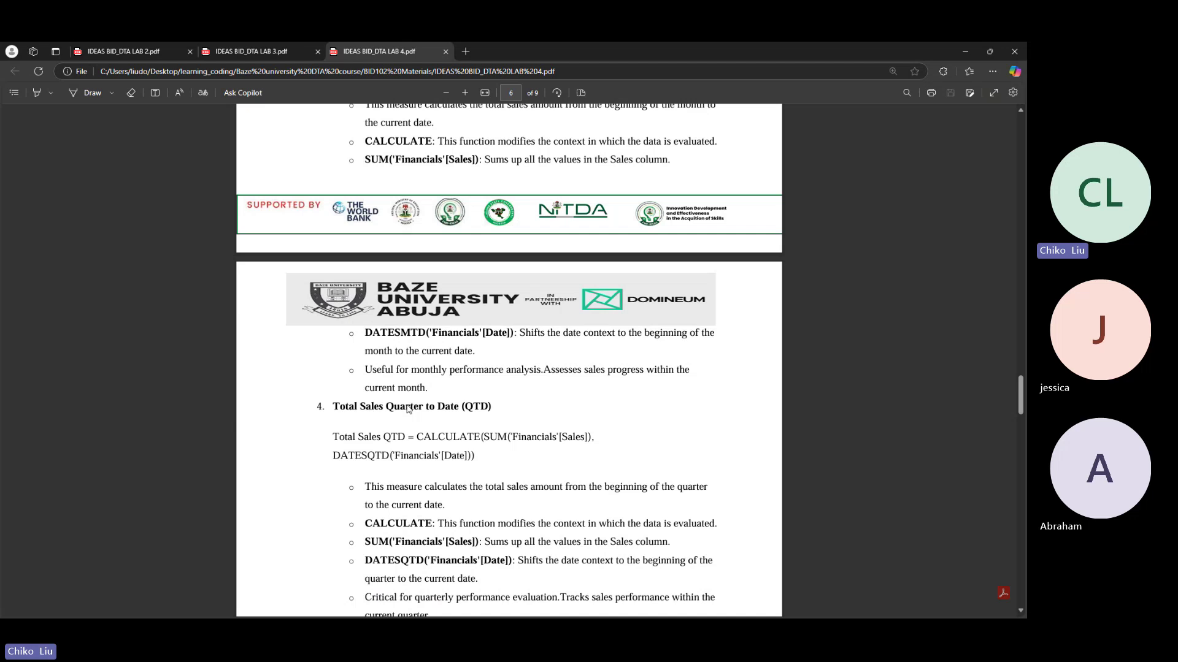
key("alt+Tab")
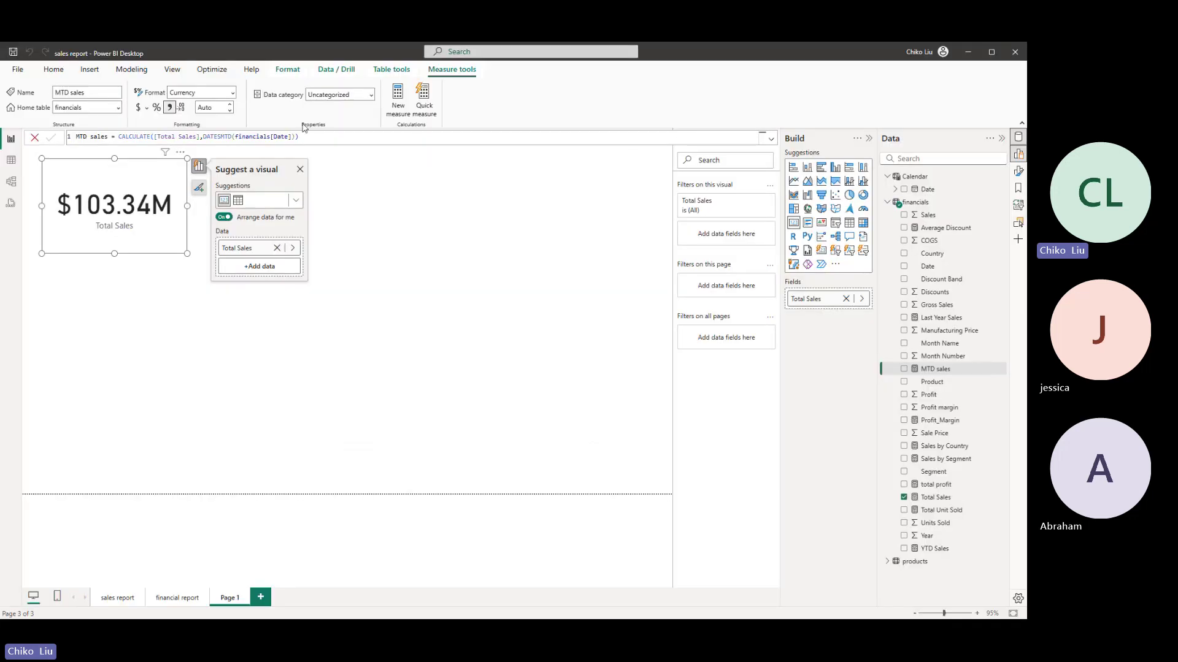
left_click(395, 98)
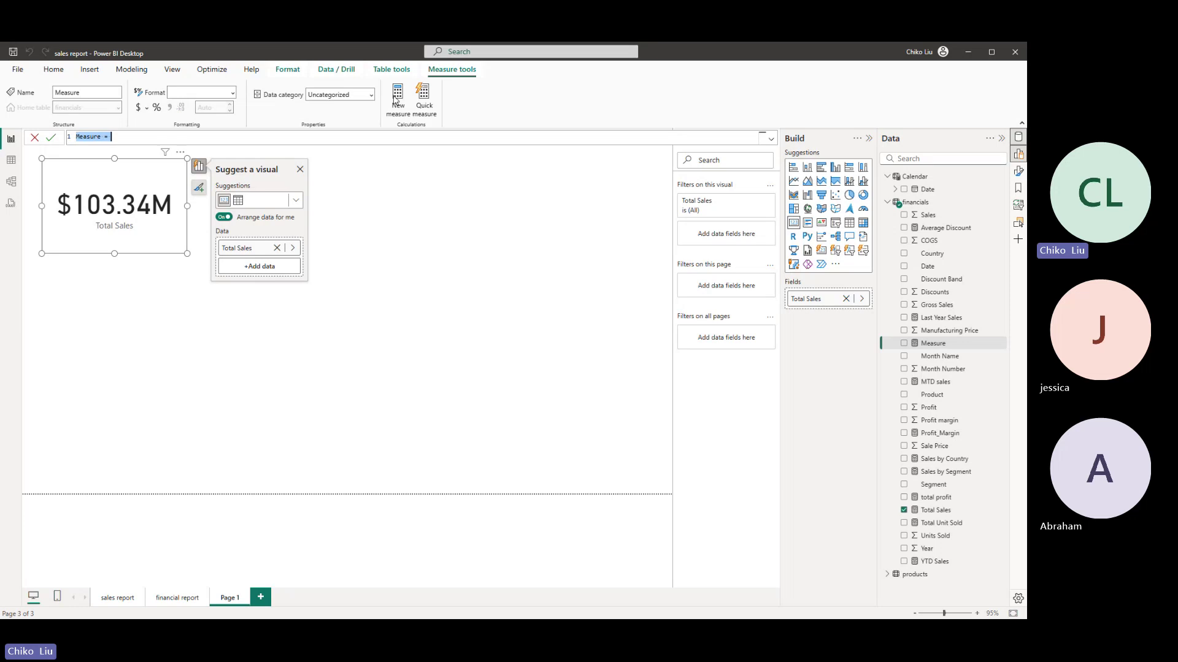
type("QTD Sales = CALCULATE(")
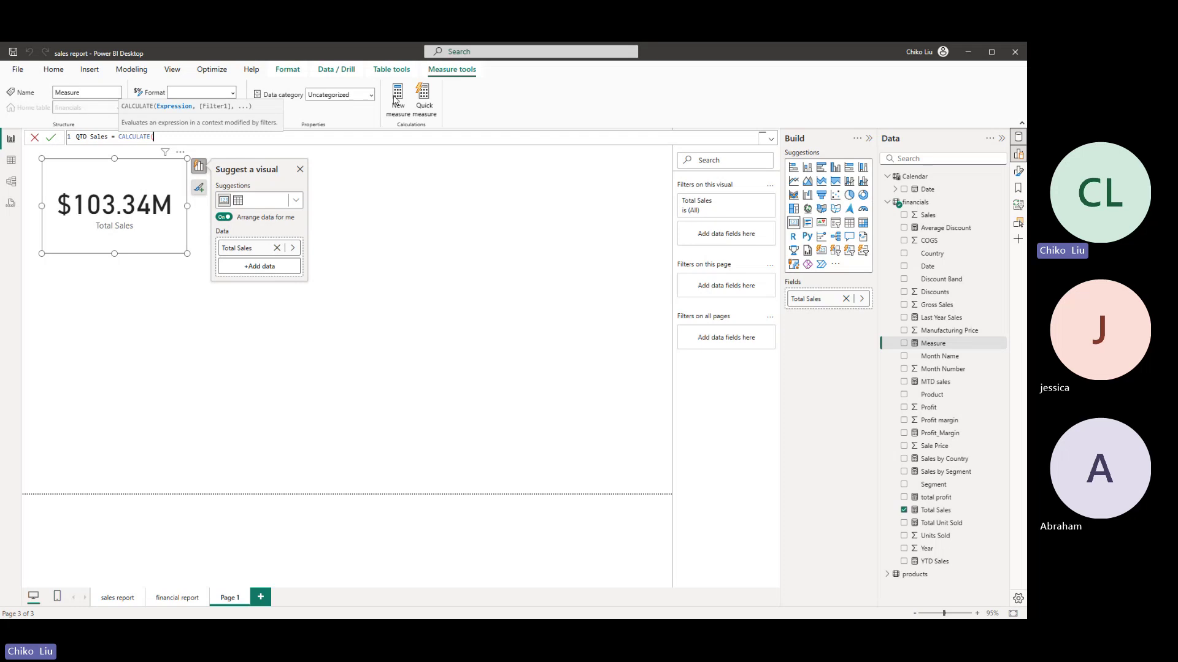
type("total")
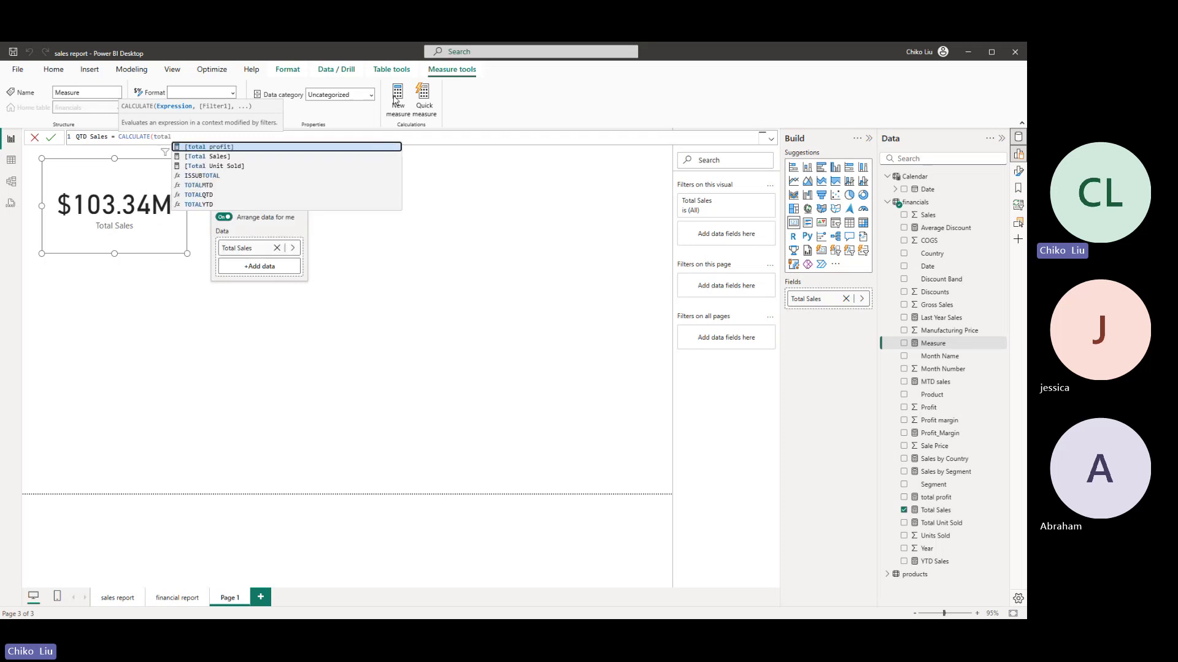
key("Down")
key("Tab")
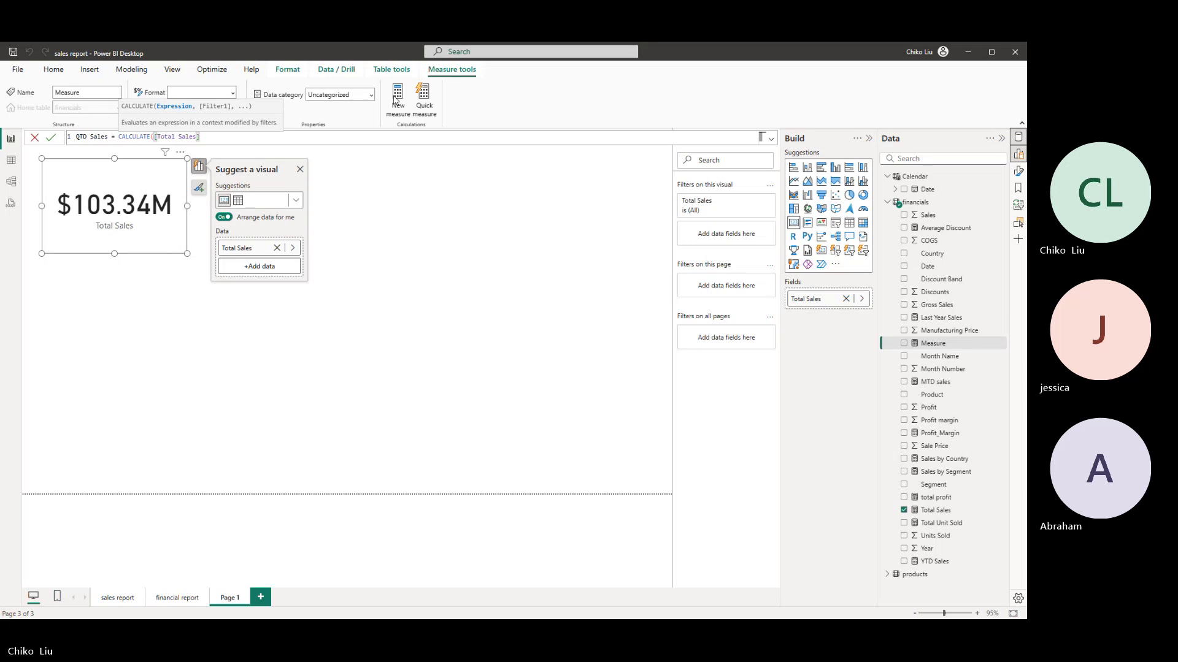
- Add the DATESQTD function as the CALCULATE filter in the QTD Sales formula
type(",Da")
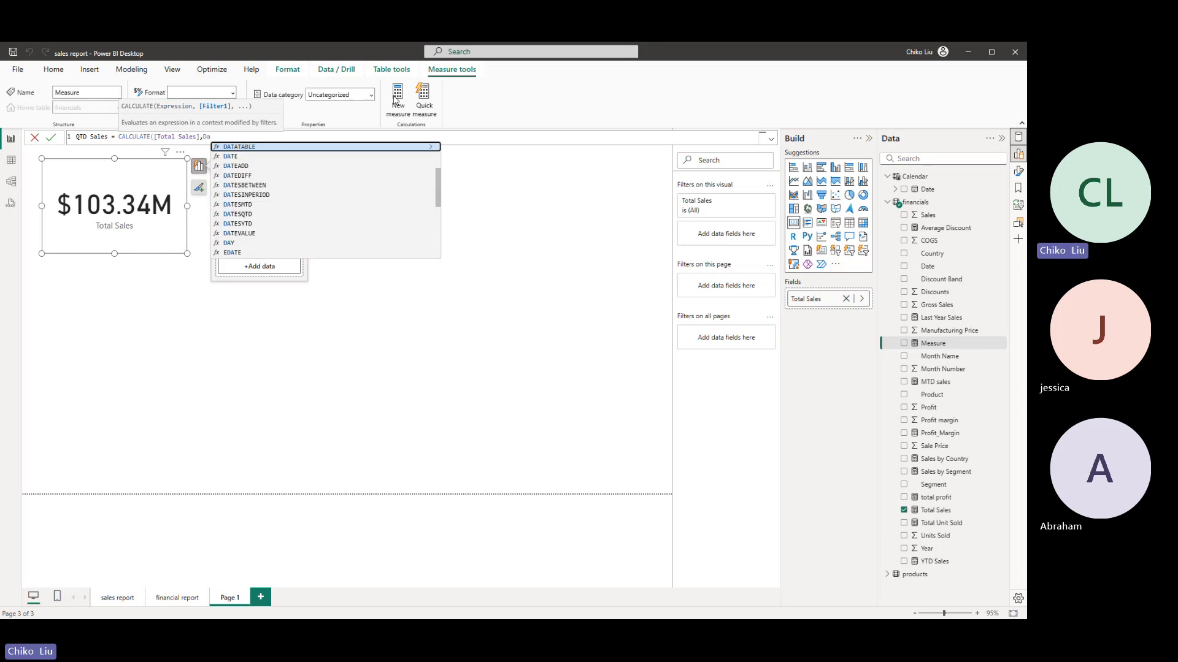
type("tes")
key("Down")
key("Down")
key("Down")
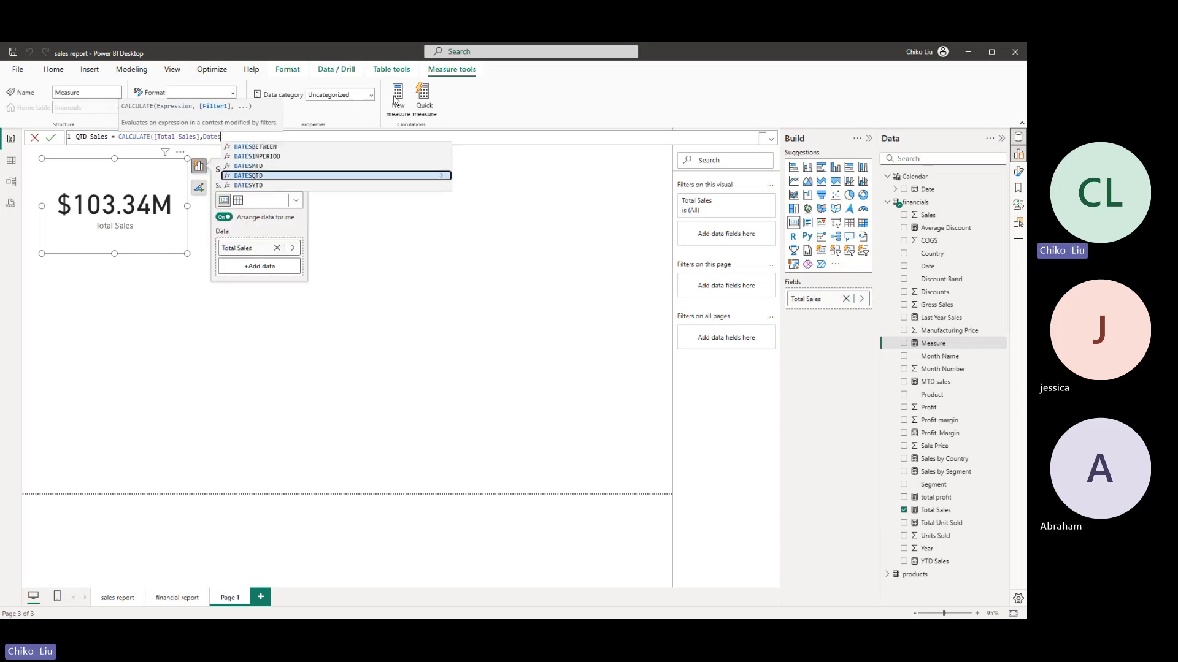
key("Tab")
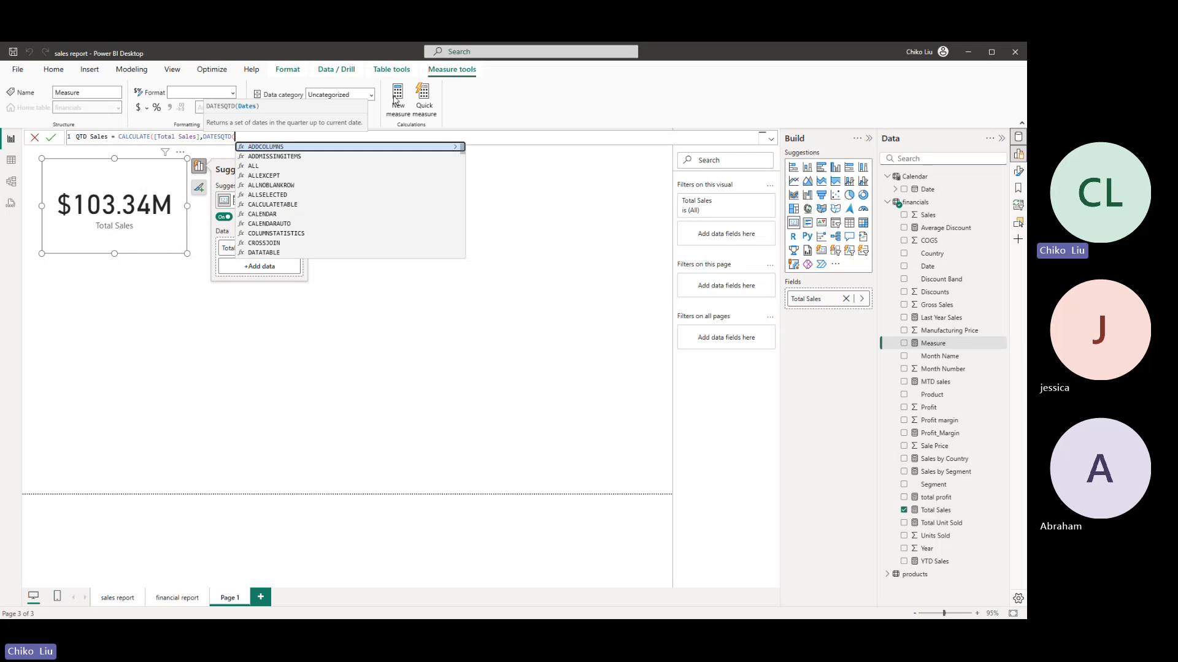
- Use financials[Date] as the DATESQTD argument, close both parentheses and commit the QTD Sales measure
type("fin")
key("Down")
key("Down")
key("Down")
key("Down")
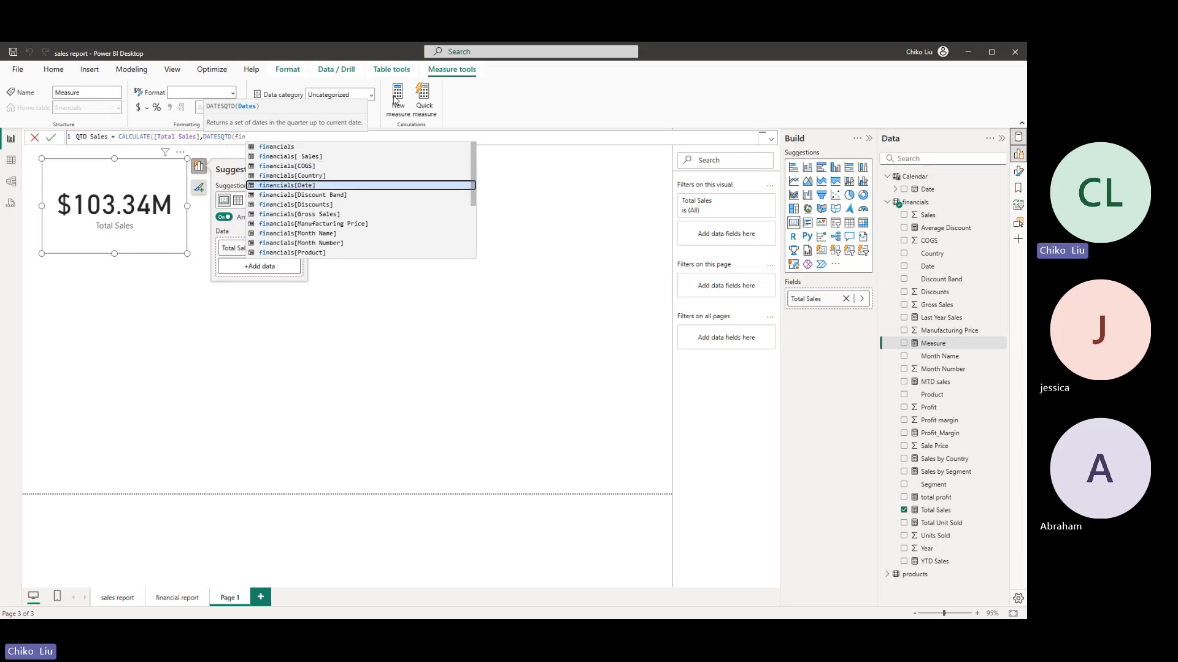
key("Tab")
type(")")
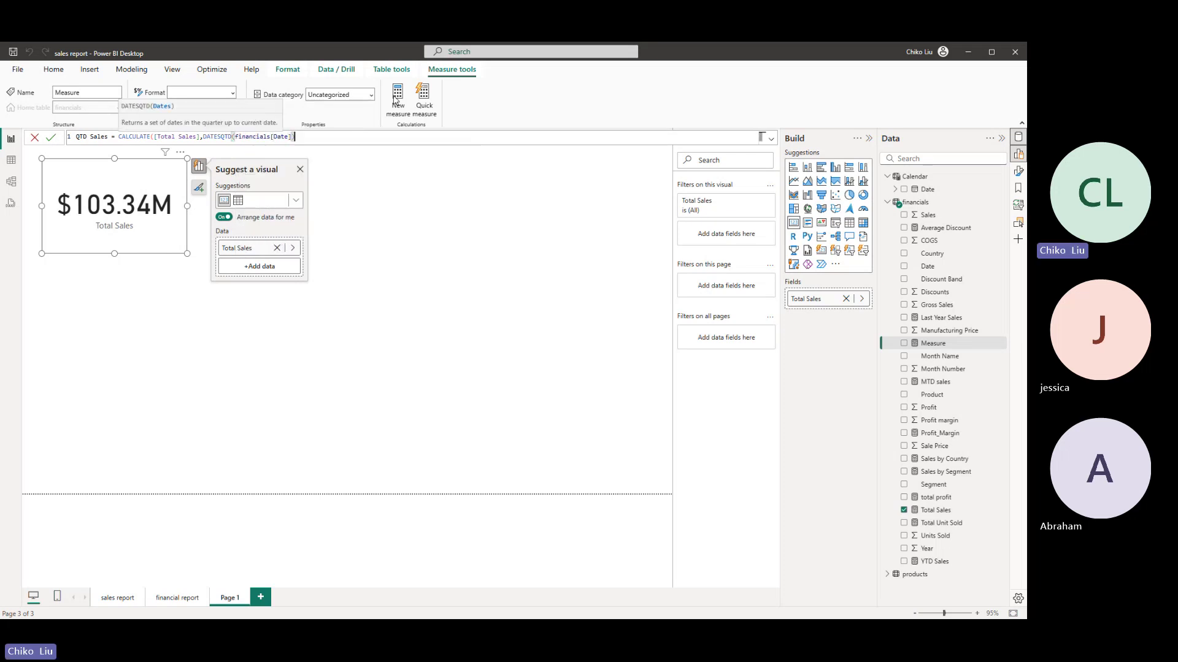
type(")")
key("Return")
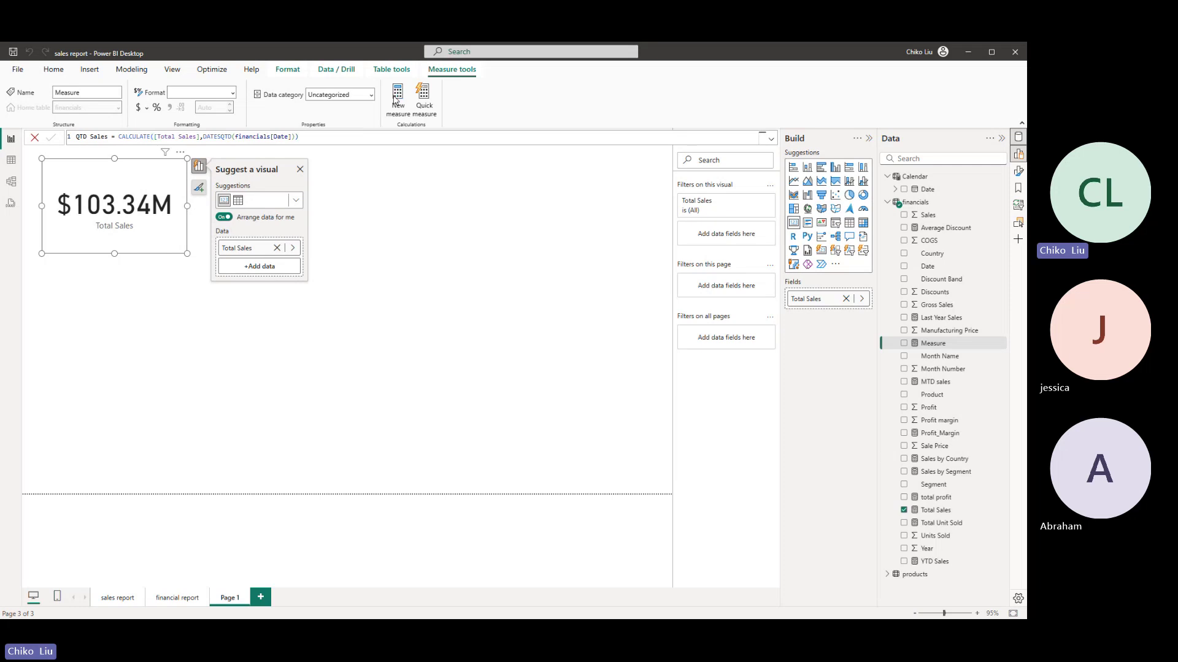
- Read the Creating Visualizations section of the lab 4 PDF and return to the Power BI report
key("alt+Tab")
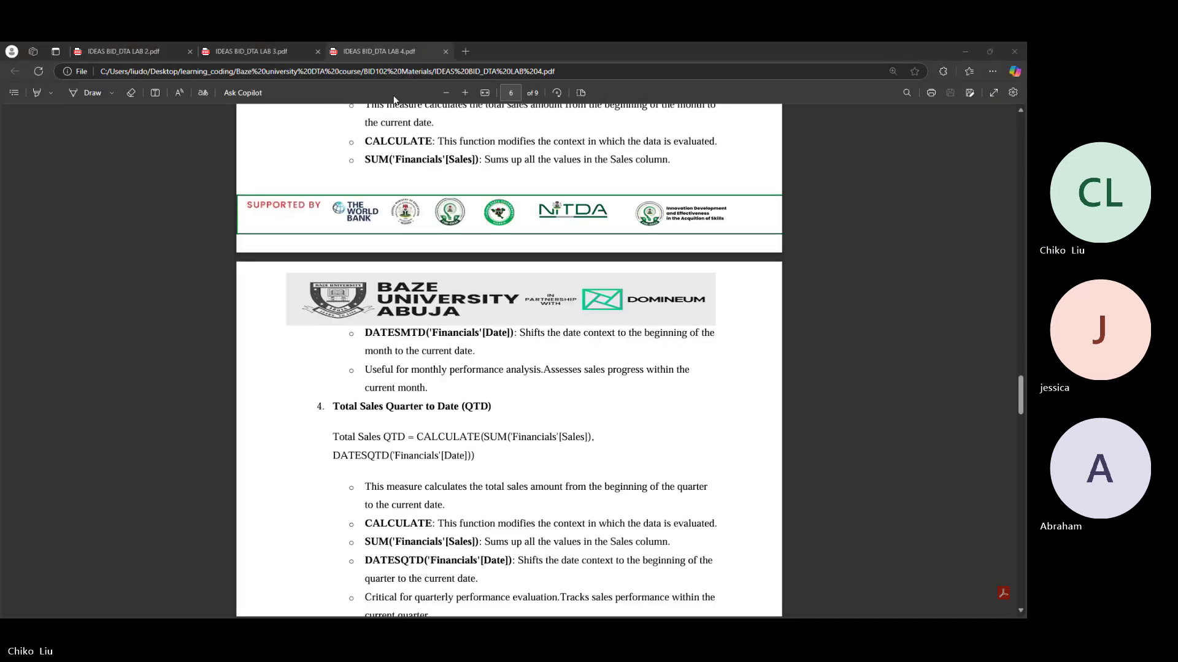
scroll(453, 333, "down", 8)
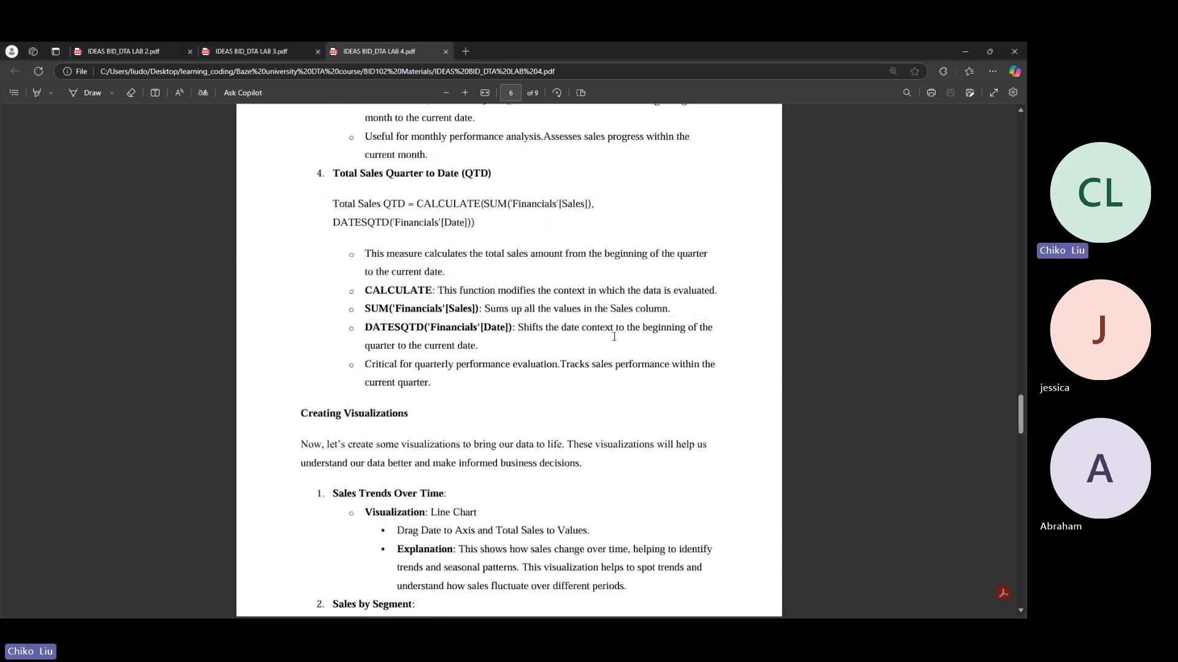
scroll(453, 333, "down", 5)
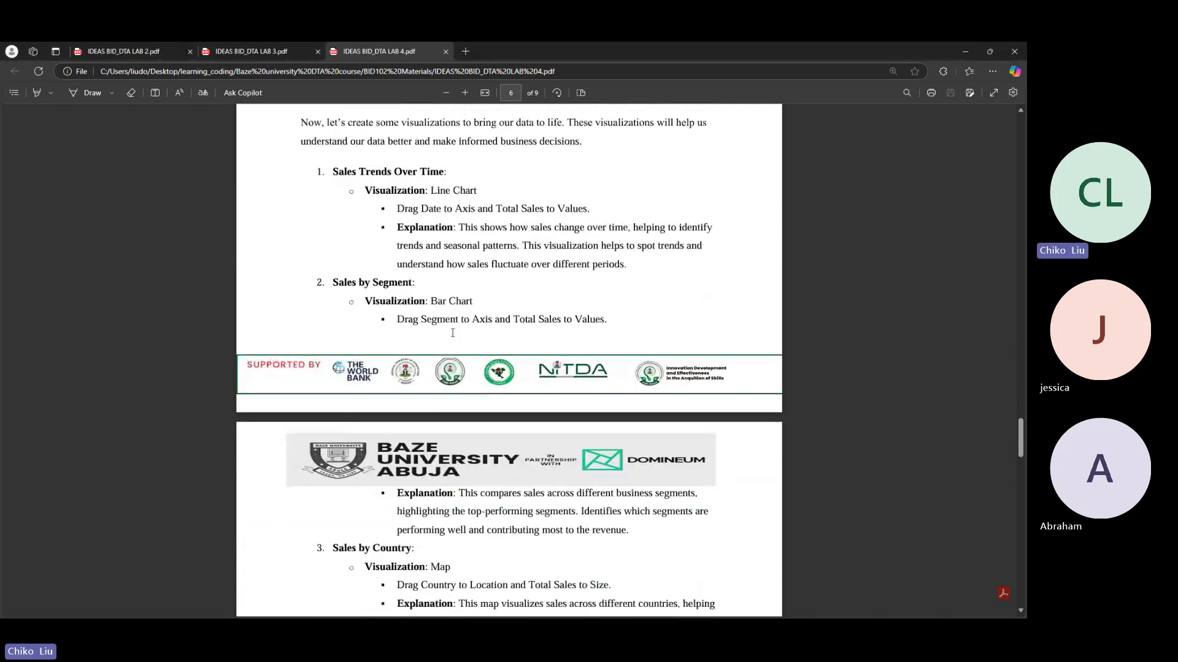
scroll(452, 337, "up", 3)
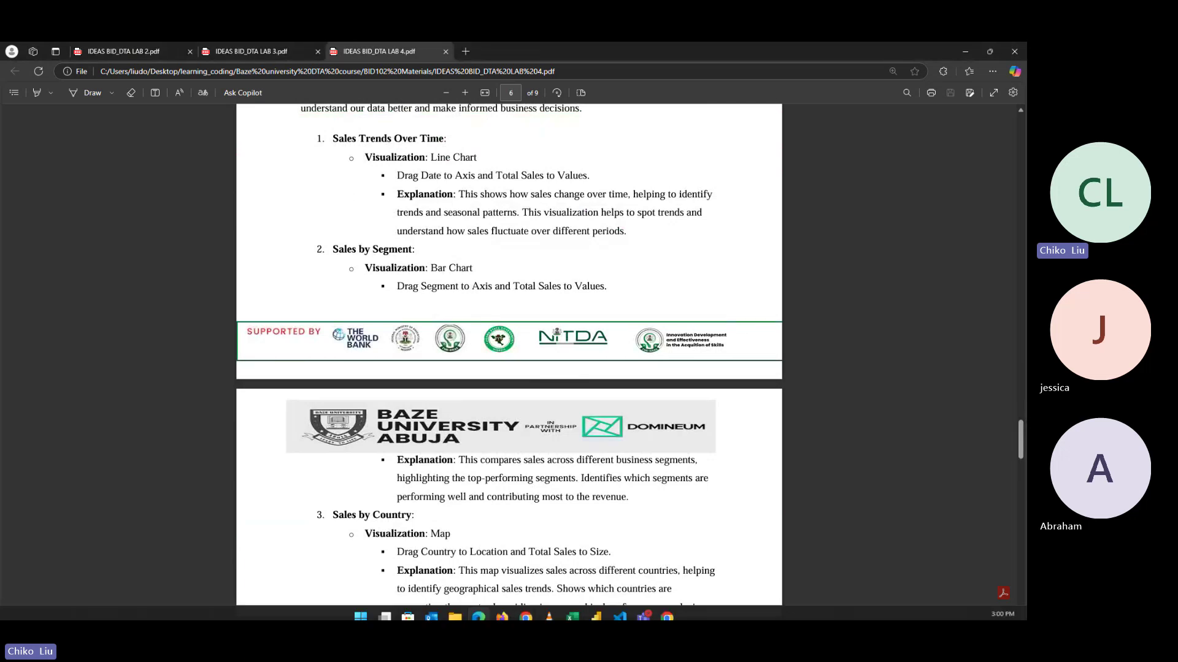
left_click(595, 609)
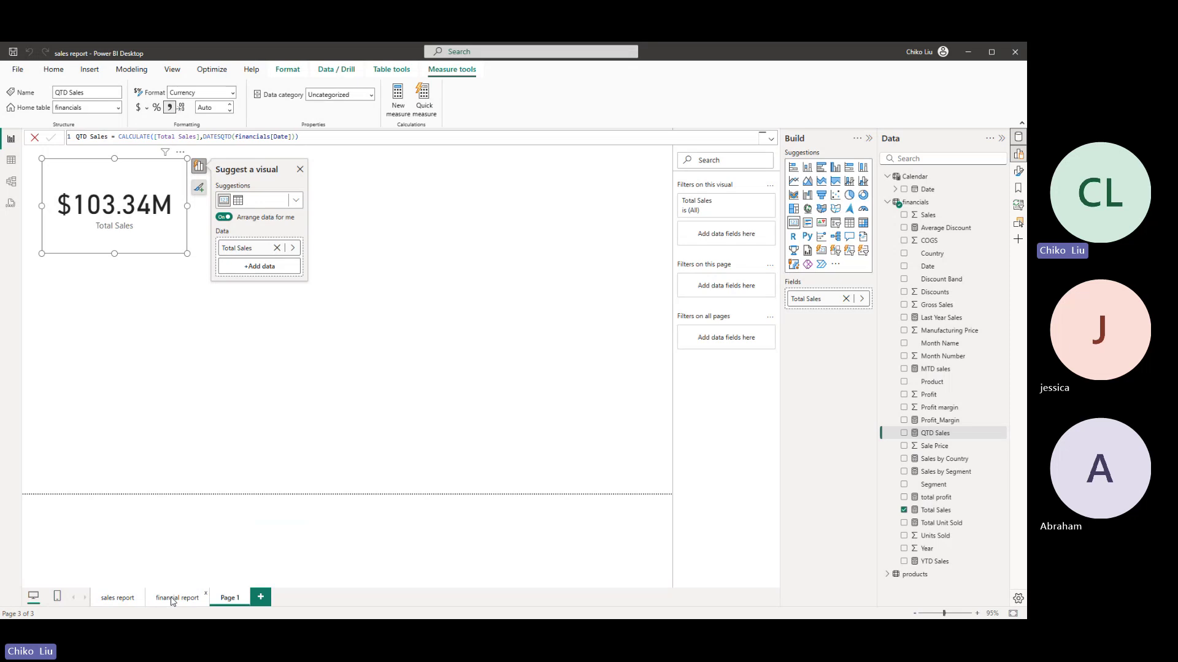
- Turn on data labels for the Sales and Profit Margin trend line chart on the sales report page
left_click(174, 598)
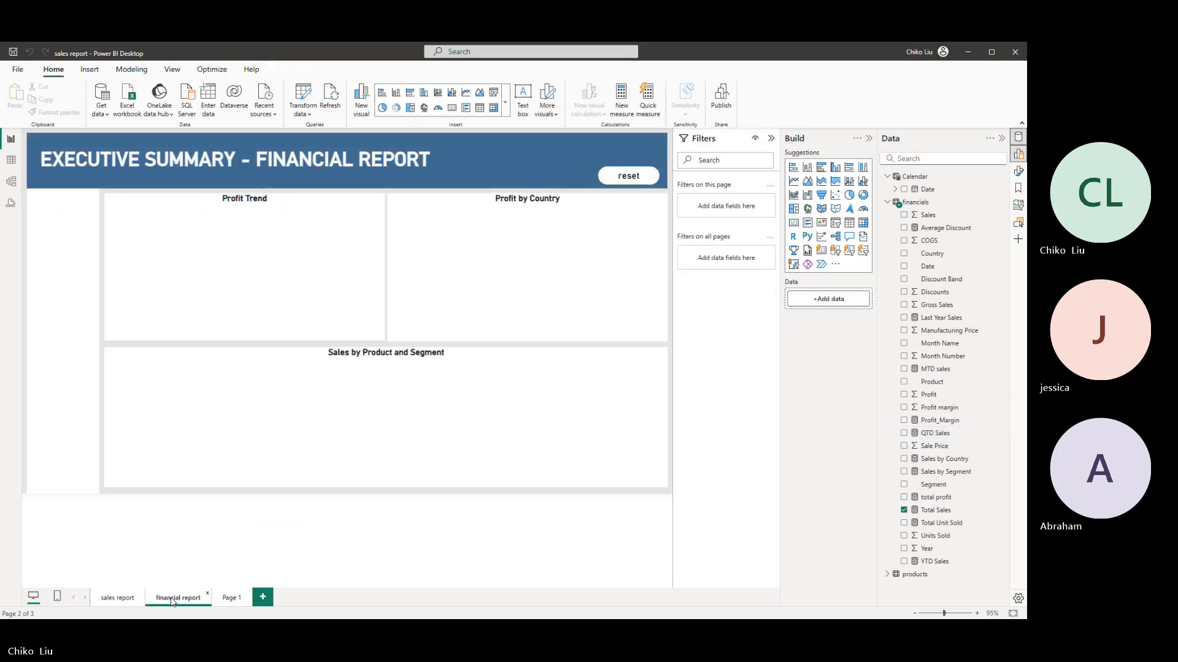
left_click(119, 598)
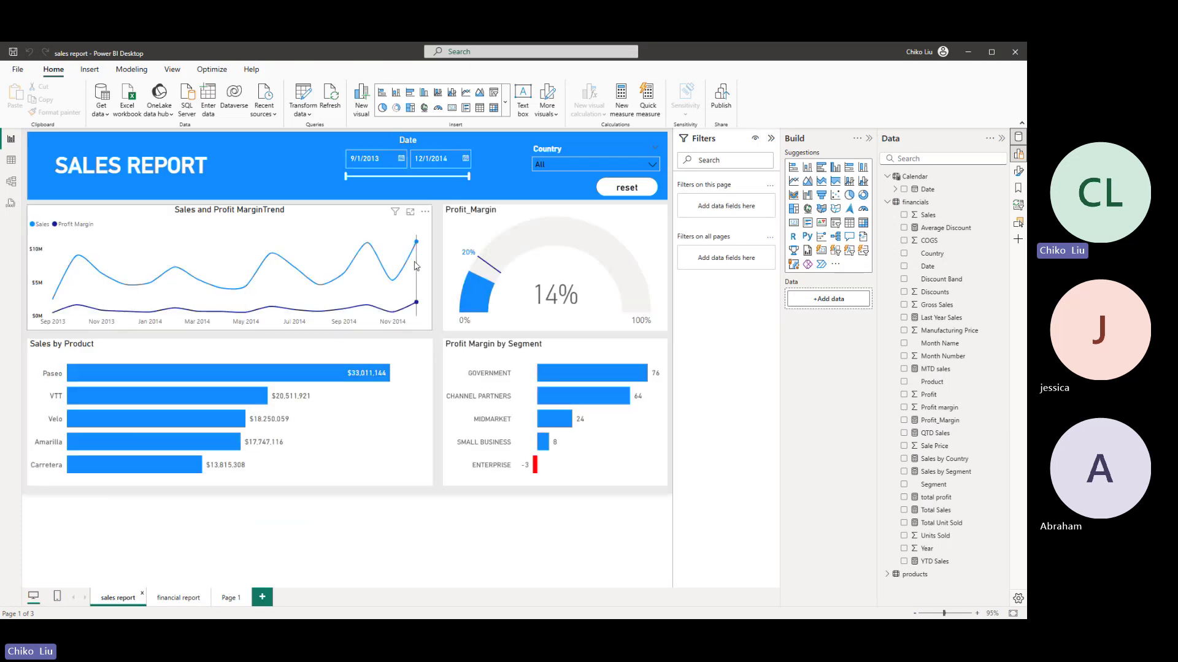
left_click(227, 601)
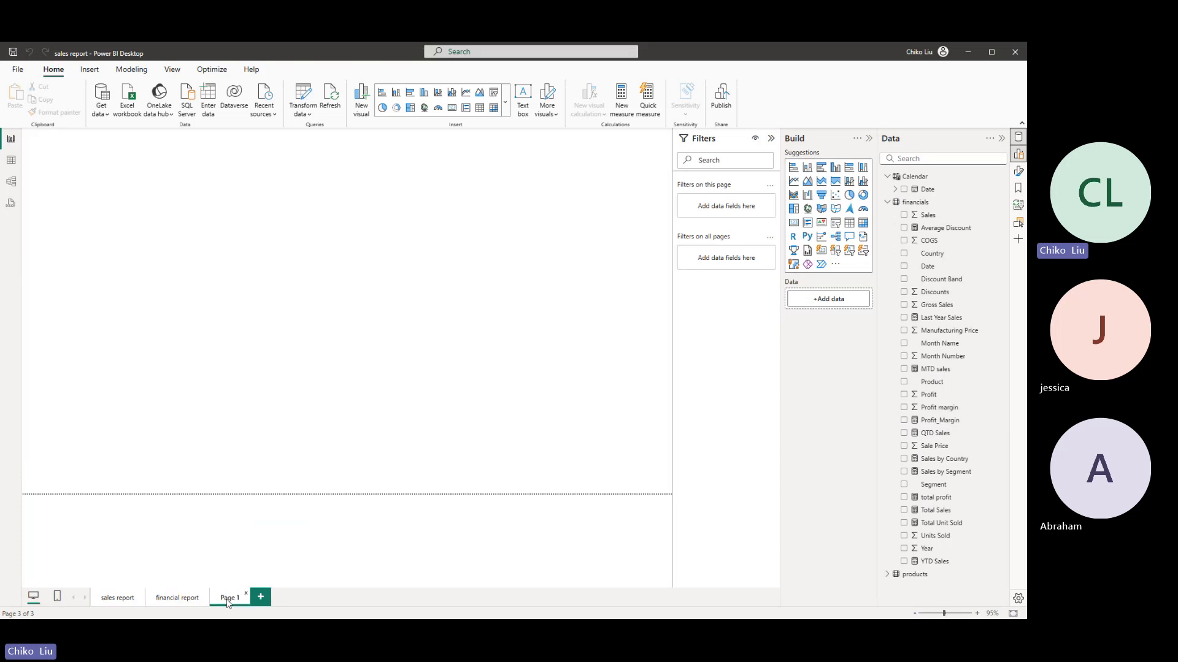
left_click(171, 600)
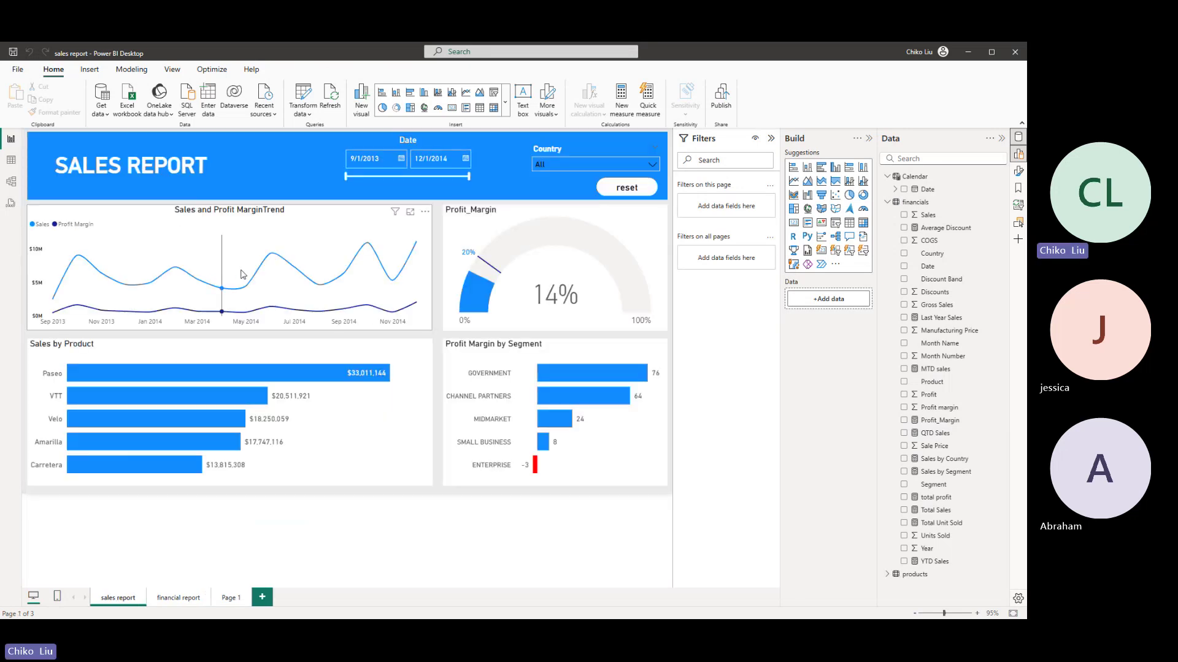
left_click(241, 274)
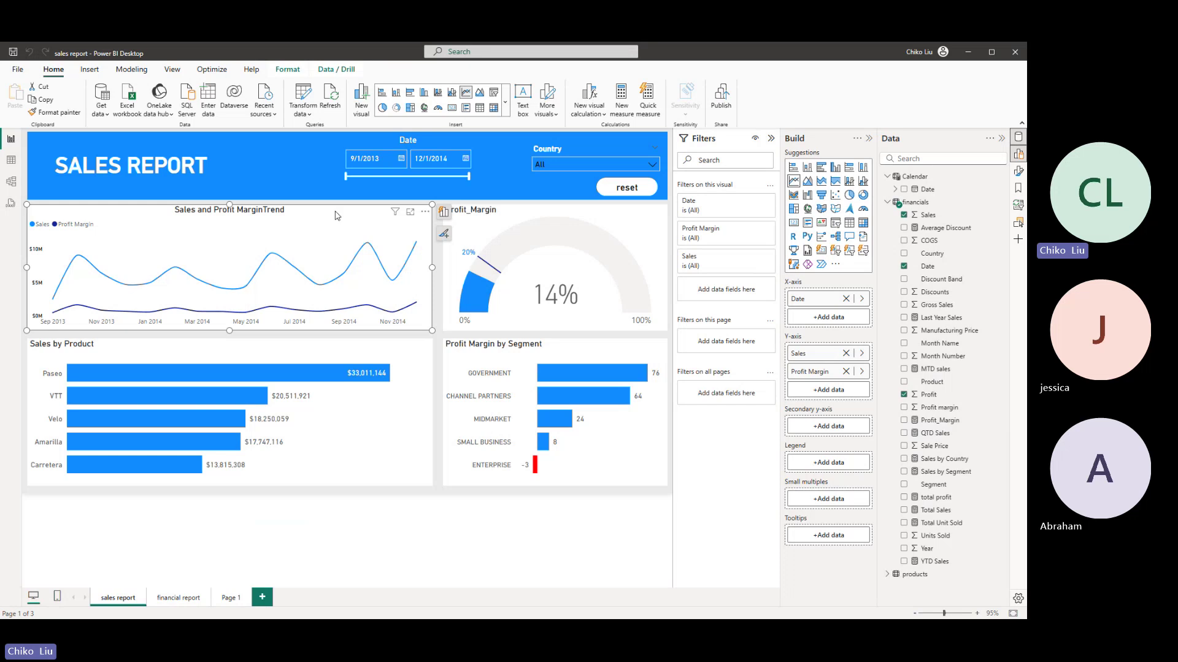
left_click(1018, 172)
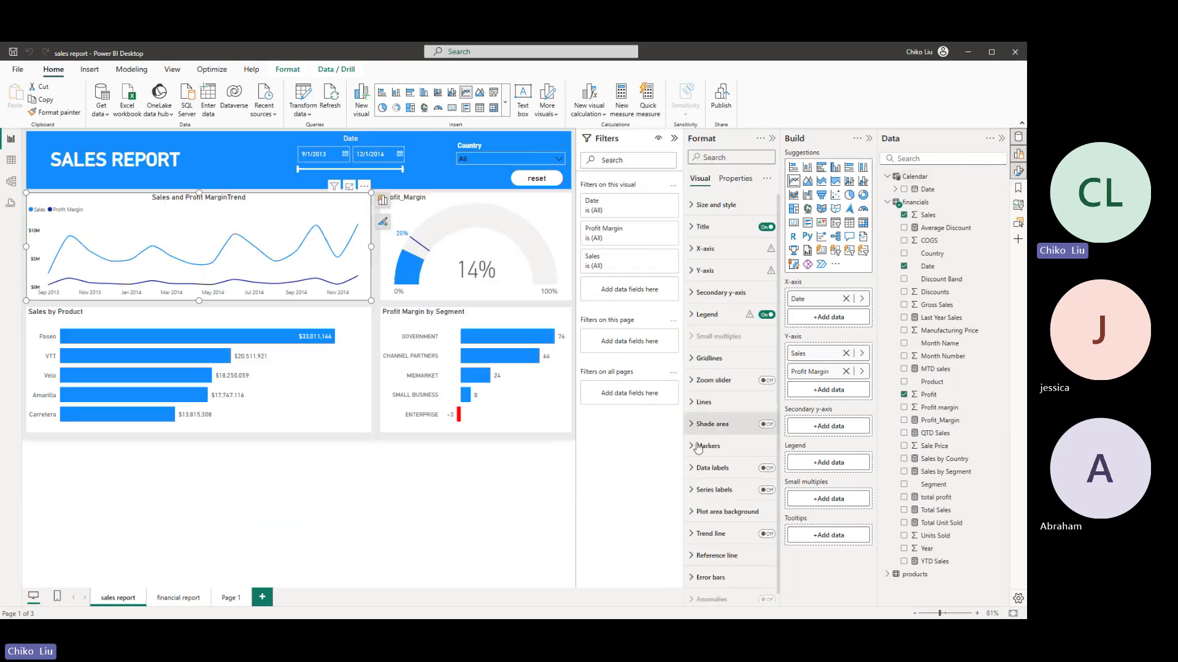
left_click(768, 469)
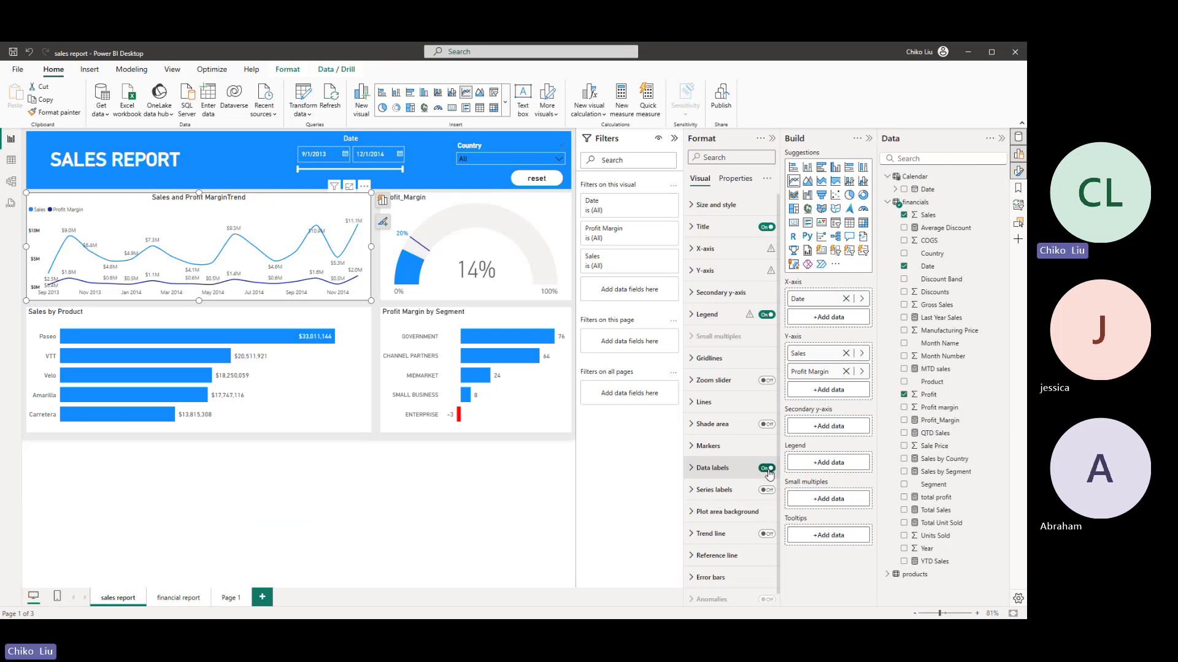
- Set the line chart's data label values to the DIN font at size 8
left_click(698, 468)
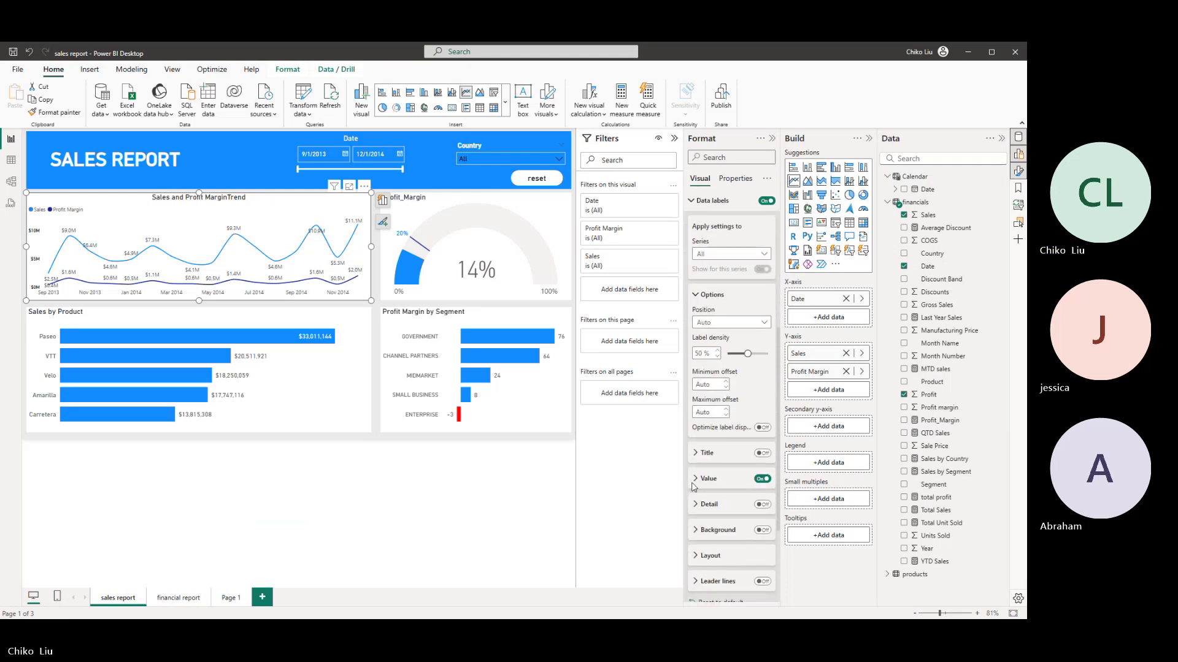
left_click(697, 482)
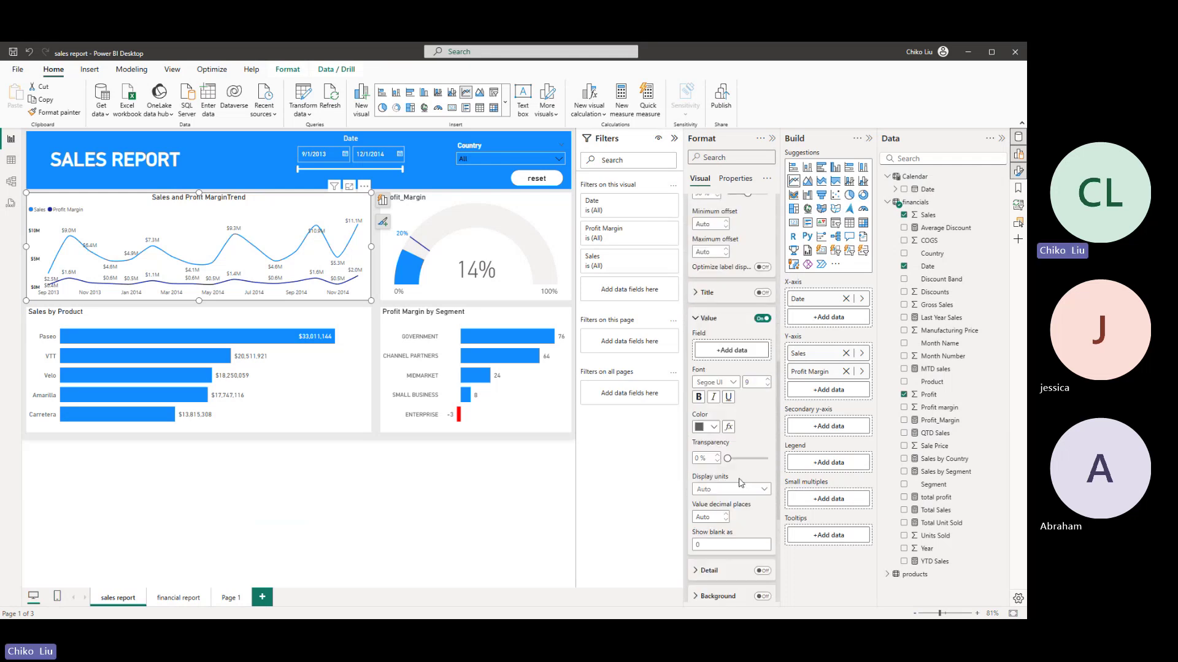
left_click(767, 386)
left_click(715, 382)
left_click(711, 430)
- Color the data label values red with hex #FF0000 and make them bold
left_click(715, 429)
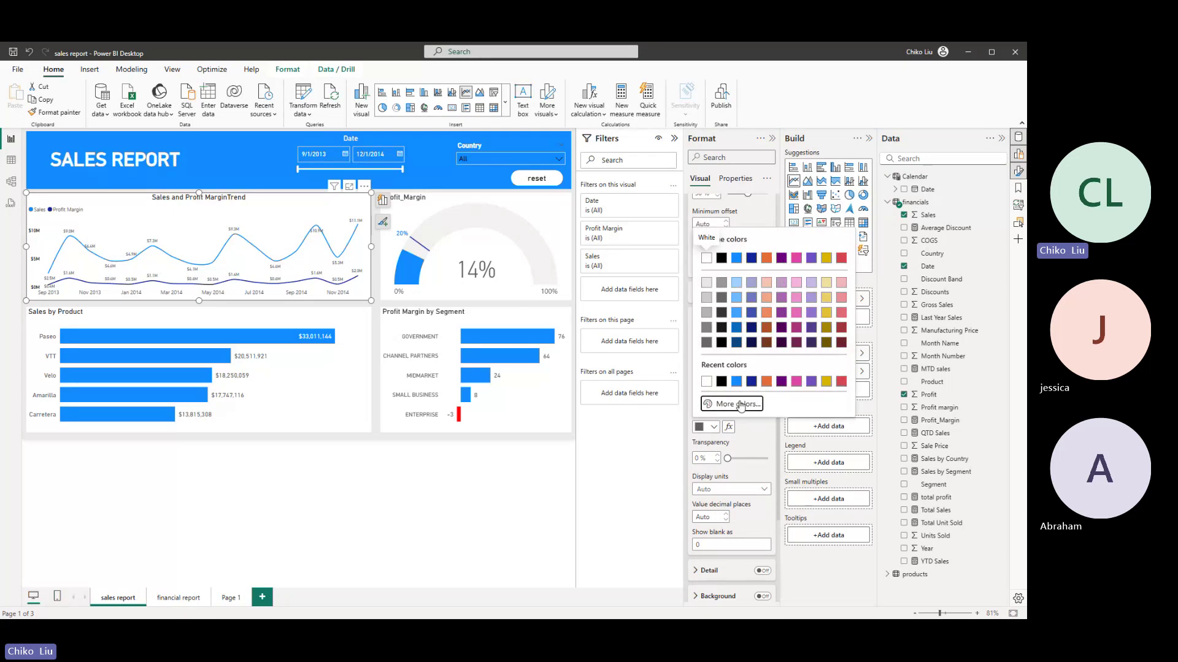
left_click(736, 403)
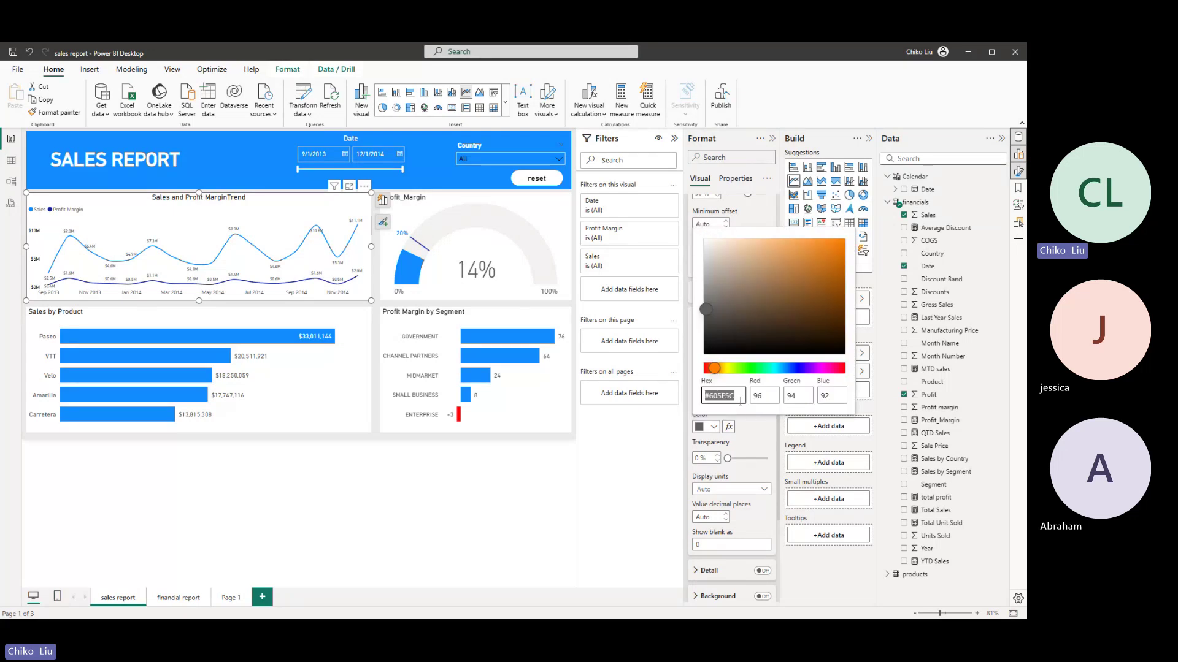
type("#FF0000")
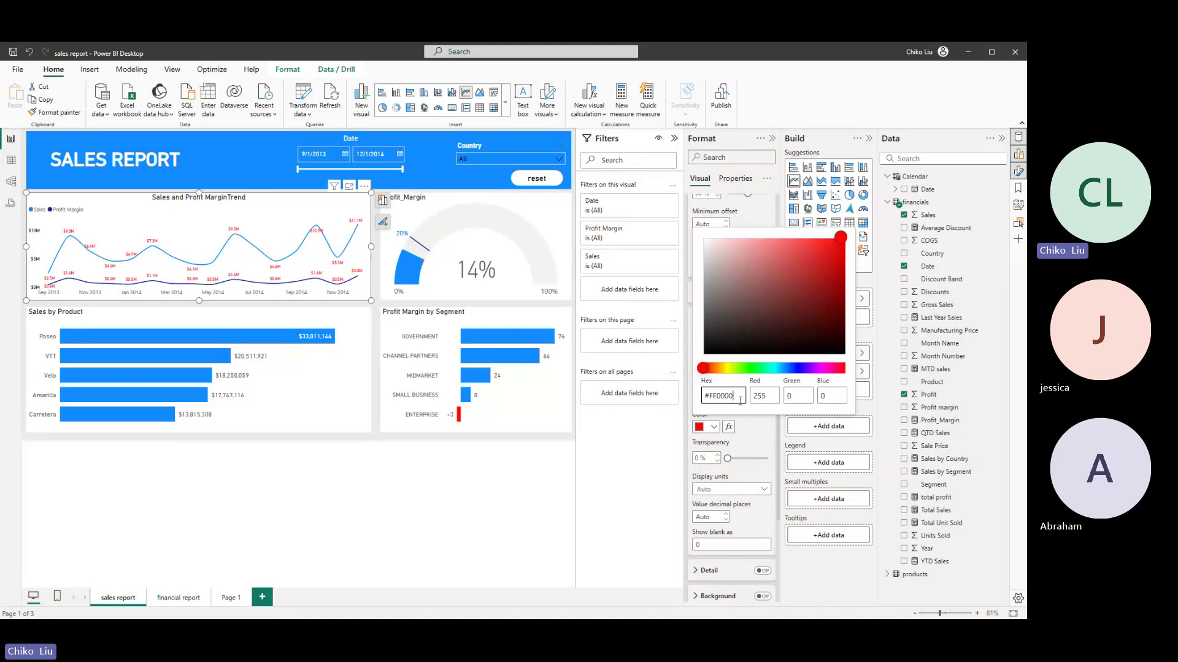
key("Return")
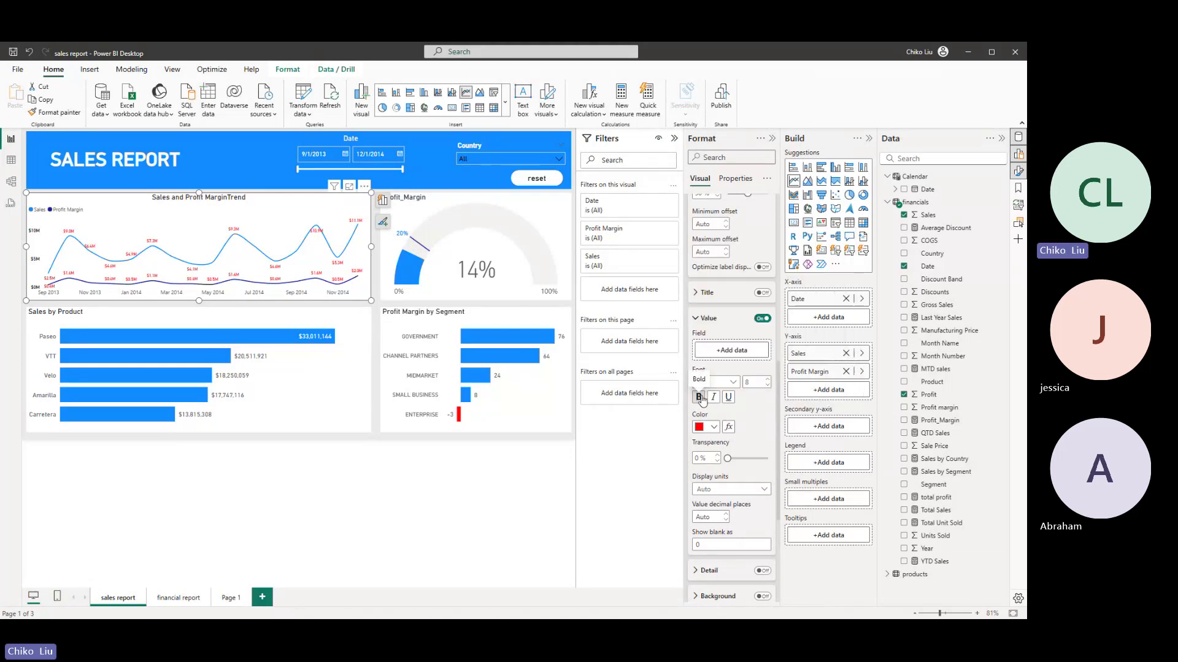
left_click(699, 398)
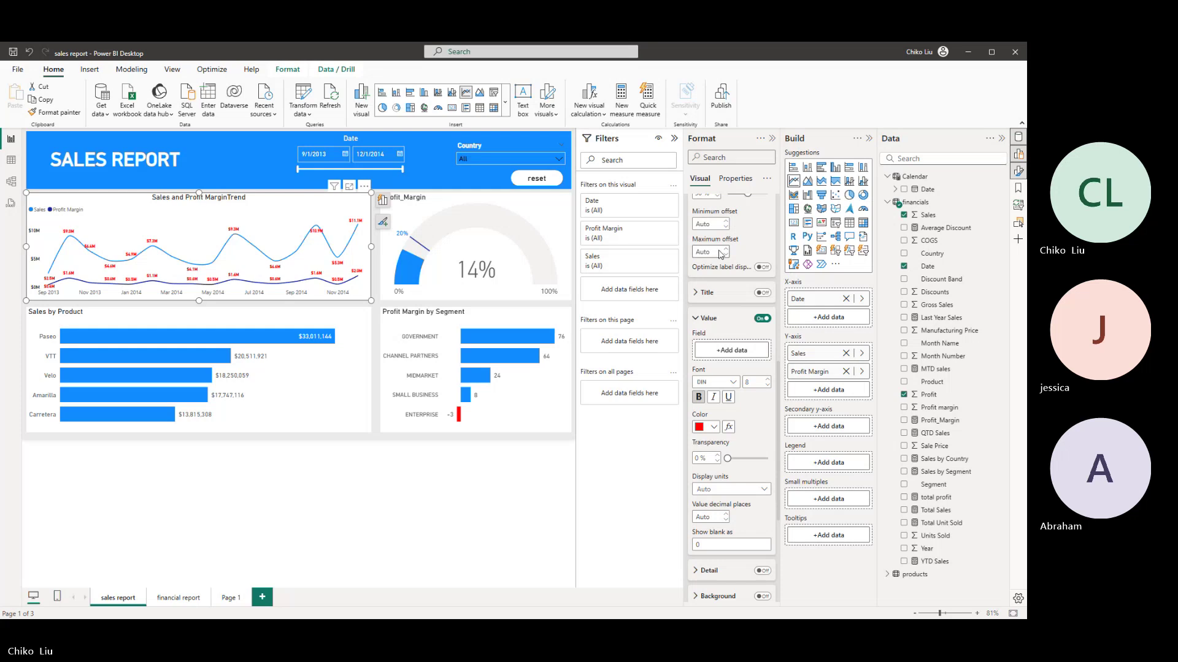
- Place the data labels of all series above the lines with a minimum offset of 16
scroll(721, 254, "up", 3)
left_click(735, 271)
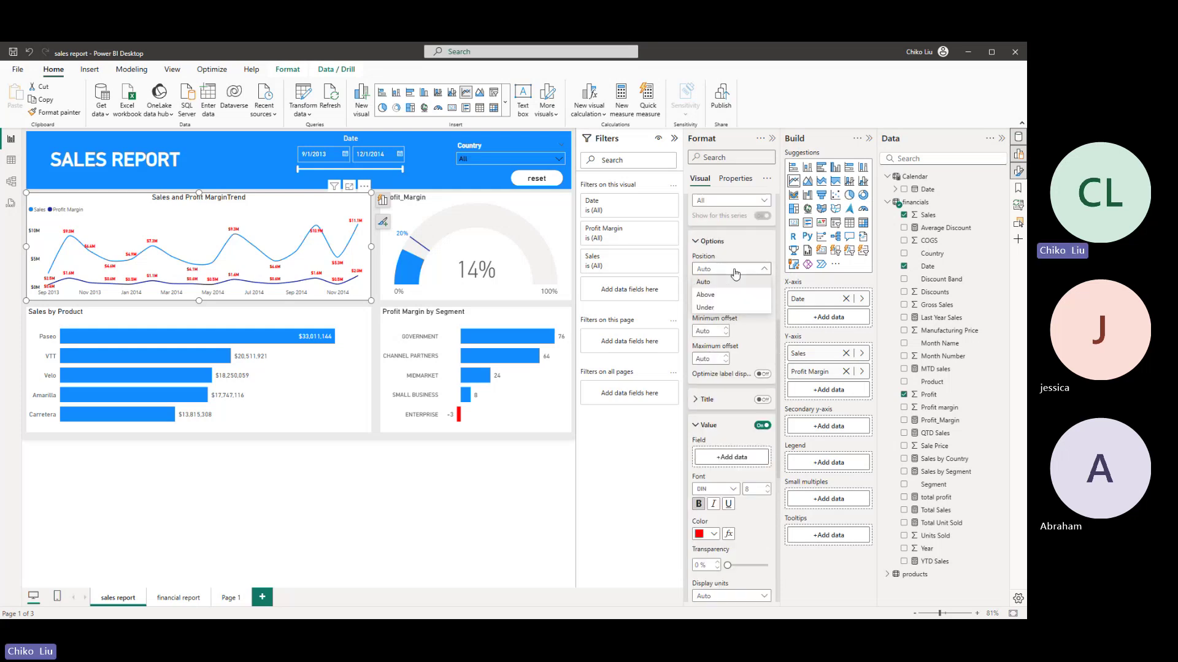
left_click(731, 294)
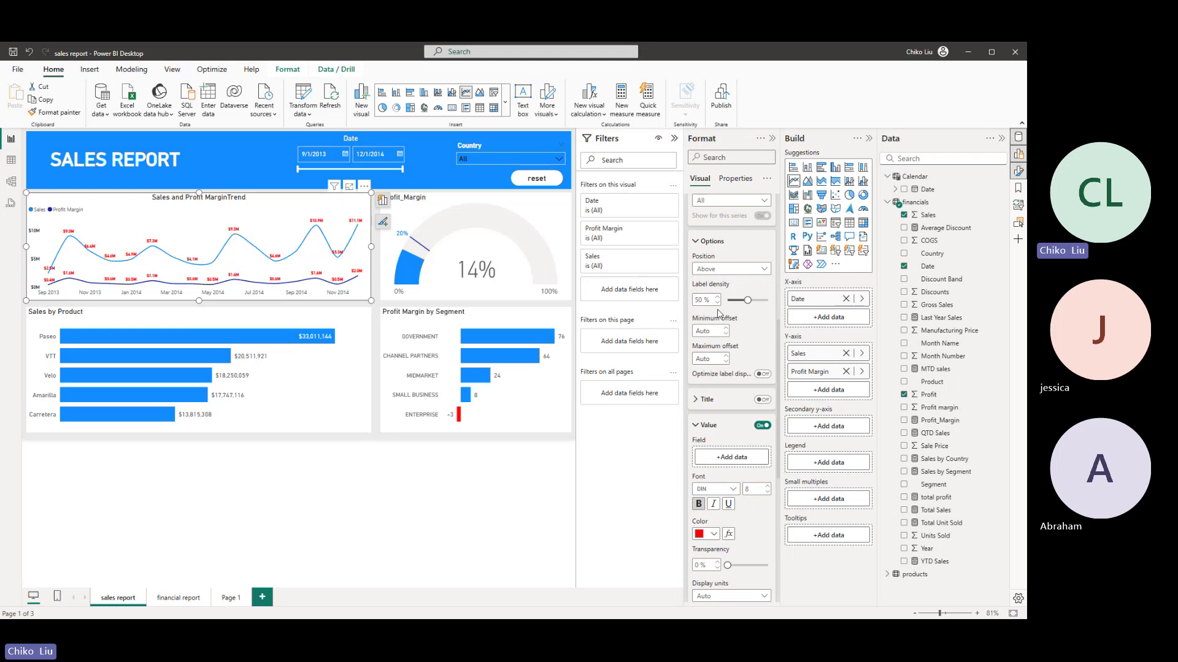
left_click(727, 335)
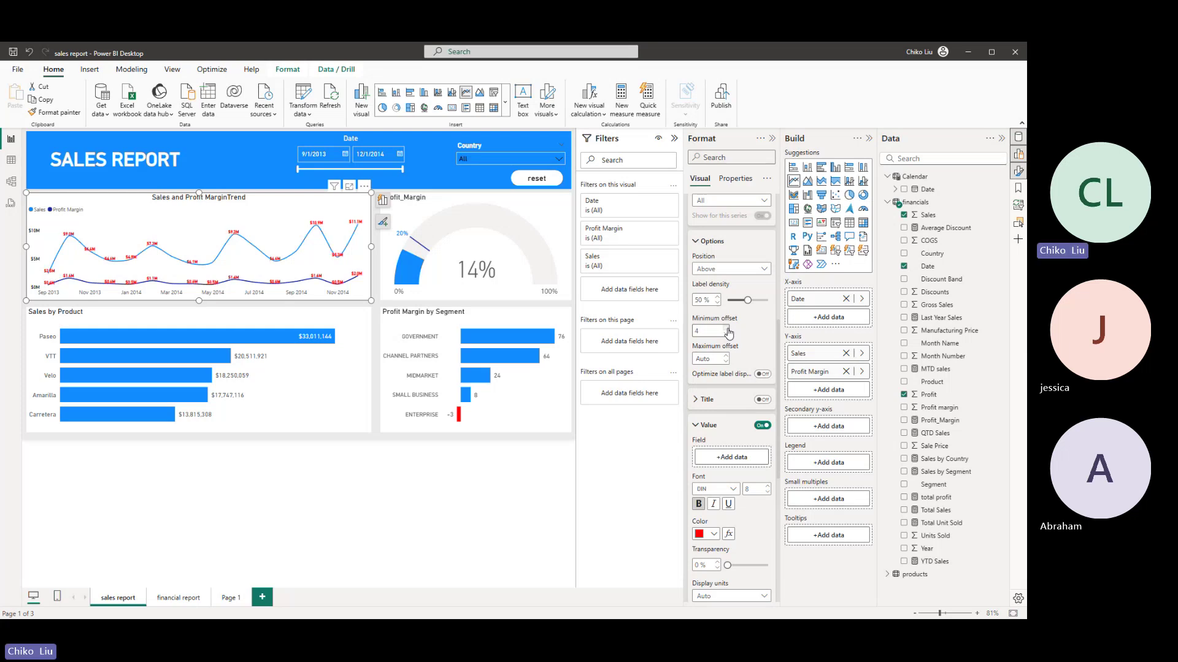
left_click(728, 330)
left_click(728, 330)
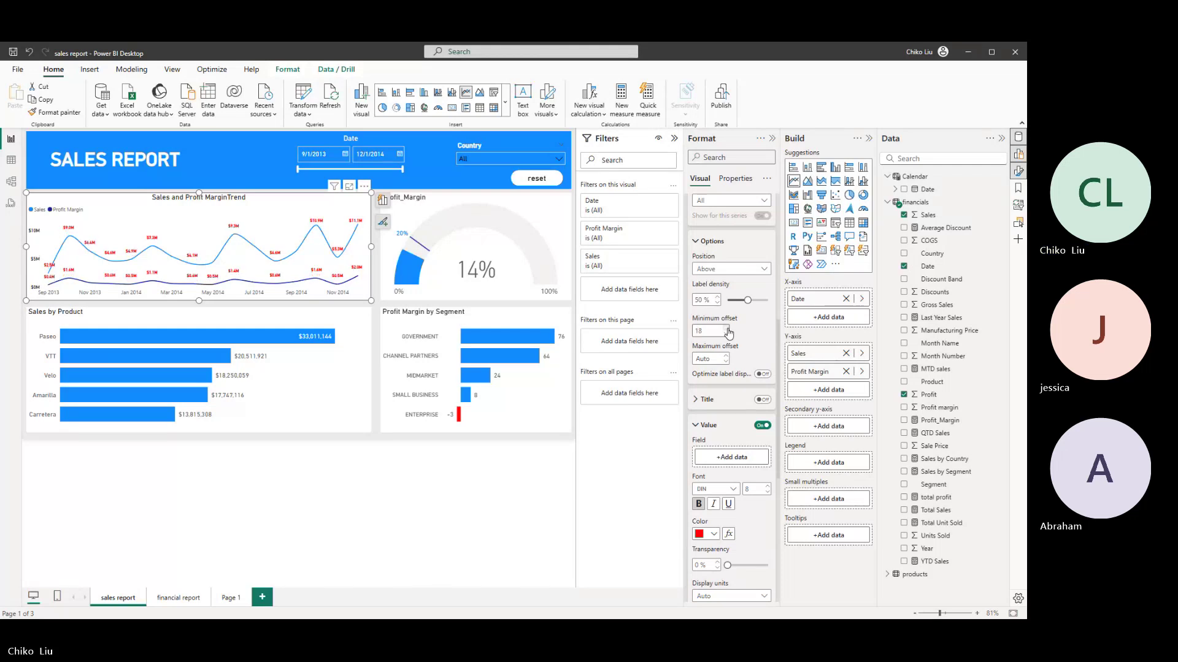
left_click(727, 330)
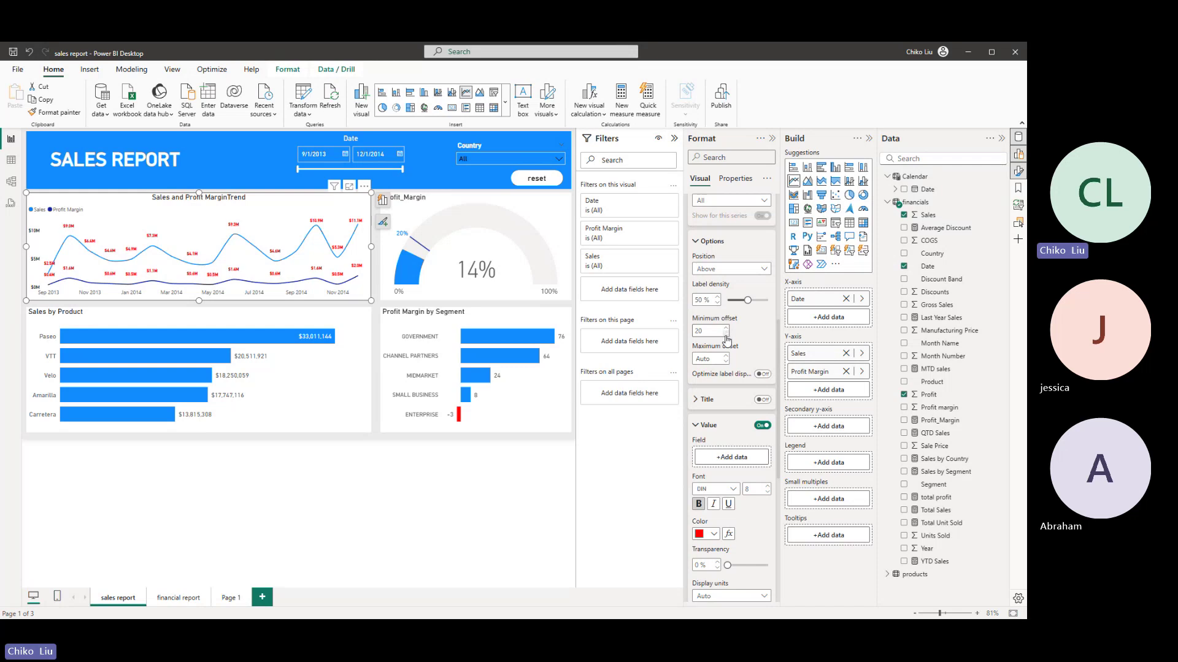
- Set the Sales series' data label minimum offset to 23 and switch the label settings to the Profit Margin series
left_click(722, 203)
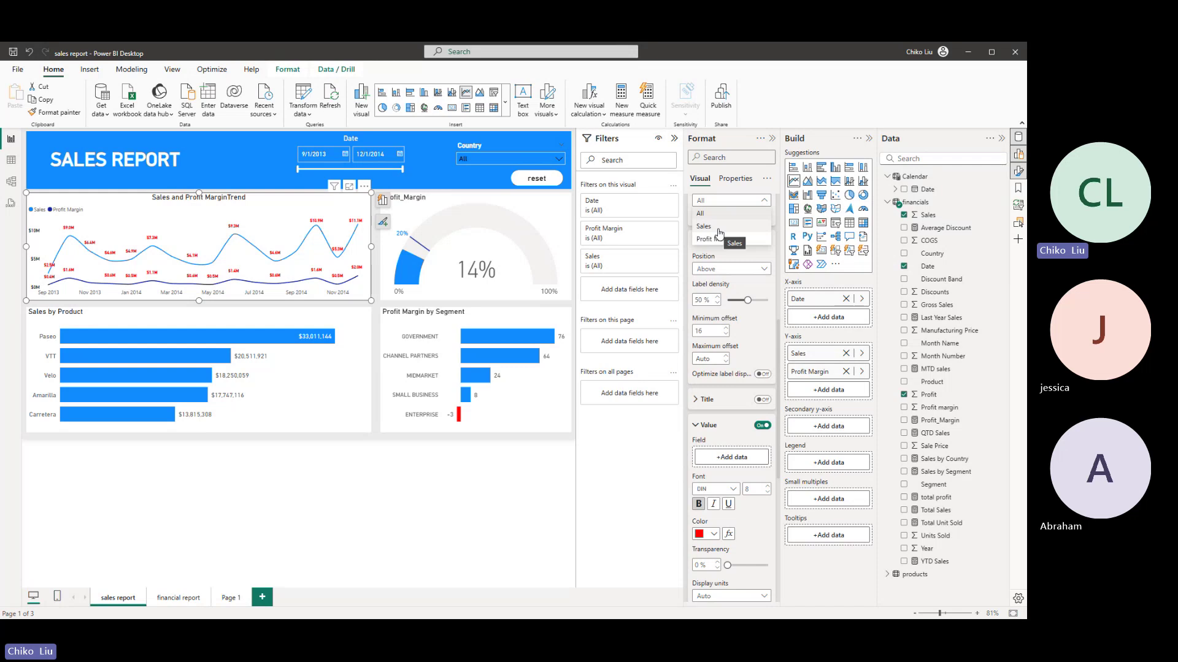
left_click(720, 233)
left_click(726, 328)
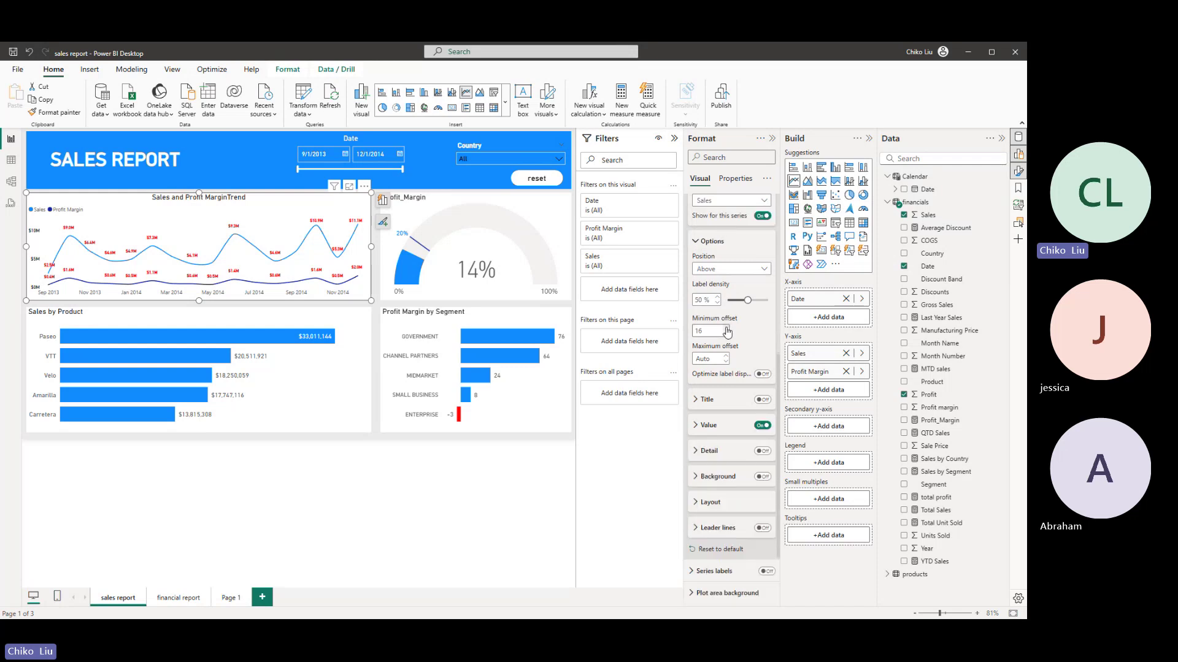
left_click(726, 328)
left_click(726, 328)
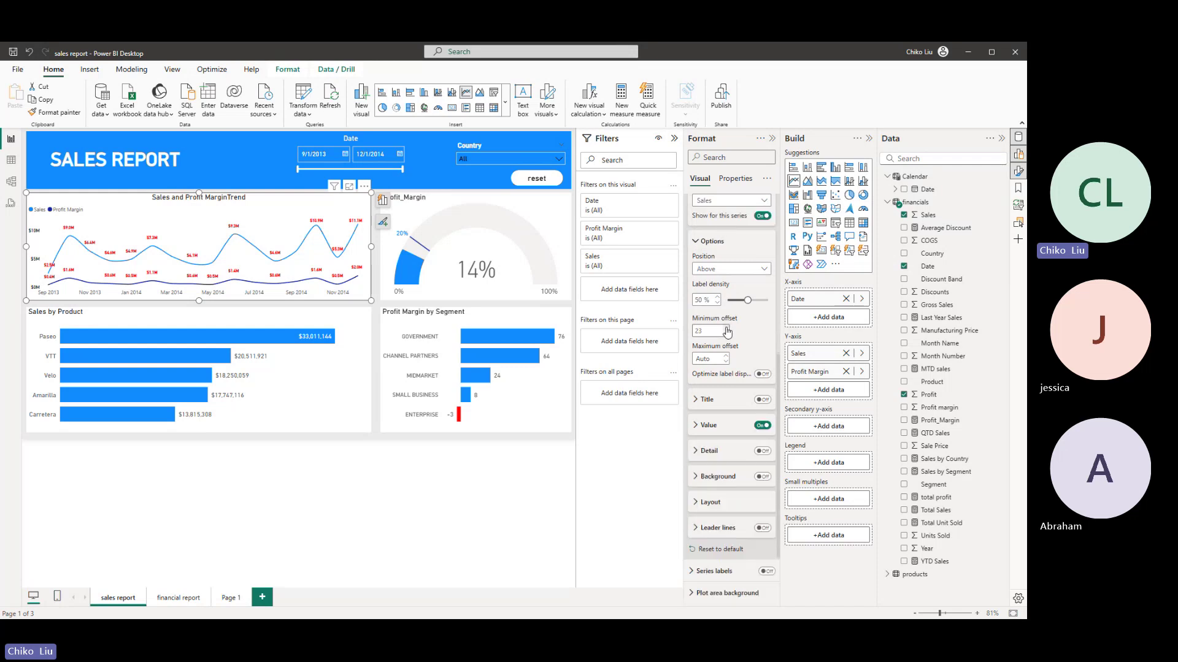
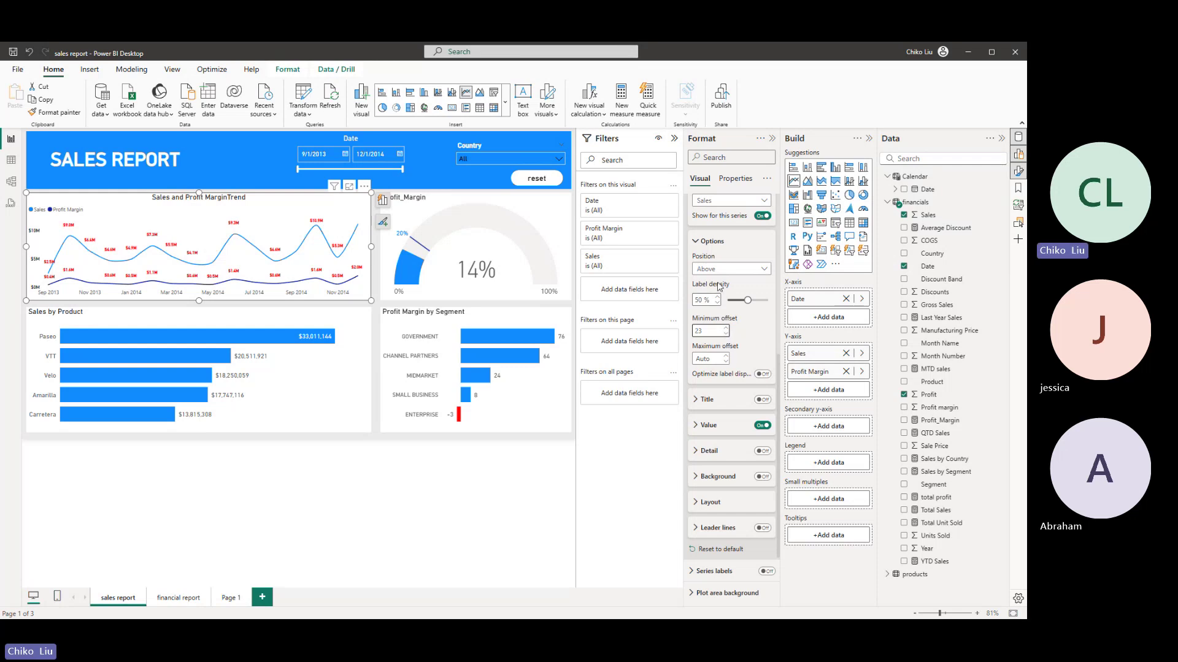
left_click(705, 201)
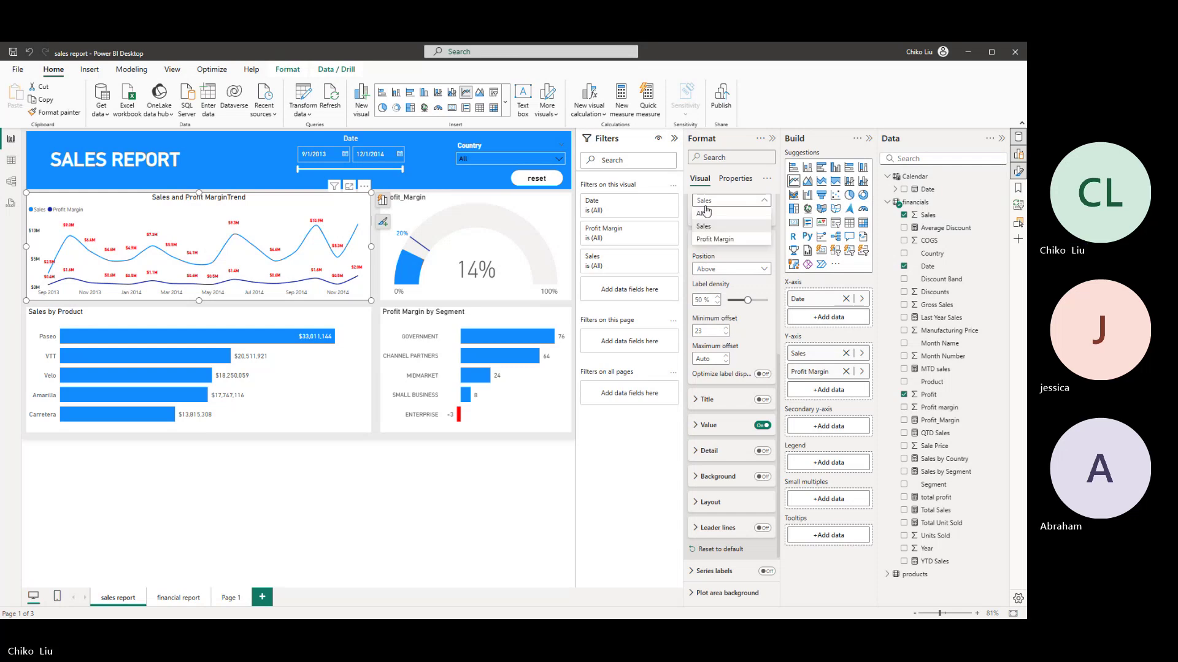
left_click(704, 243)
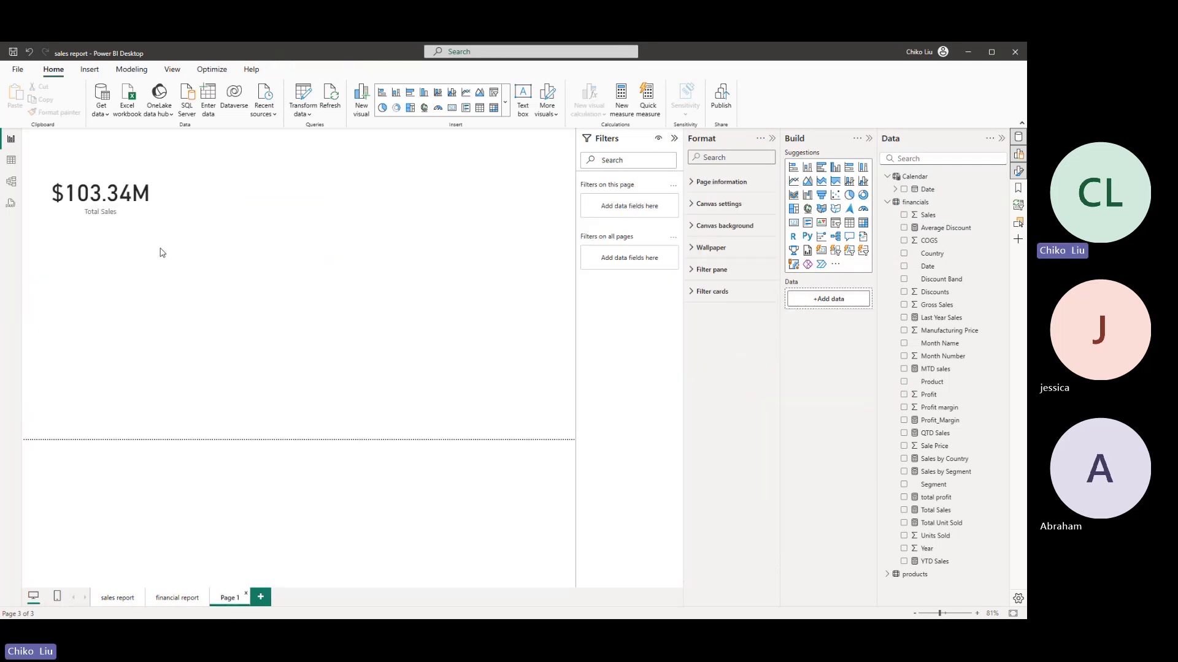
- Replace the Total Sales card on Page 1 with a widened clustered bar chart of the Sales by Country measure by Country
left_click(150, 229)
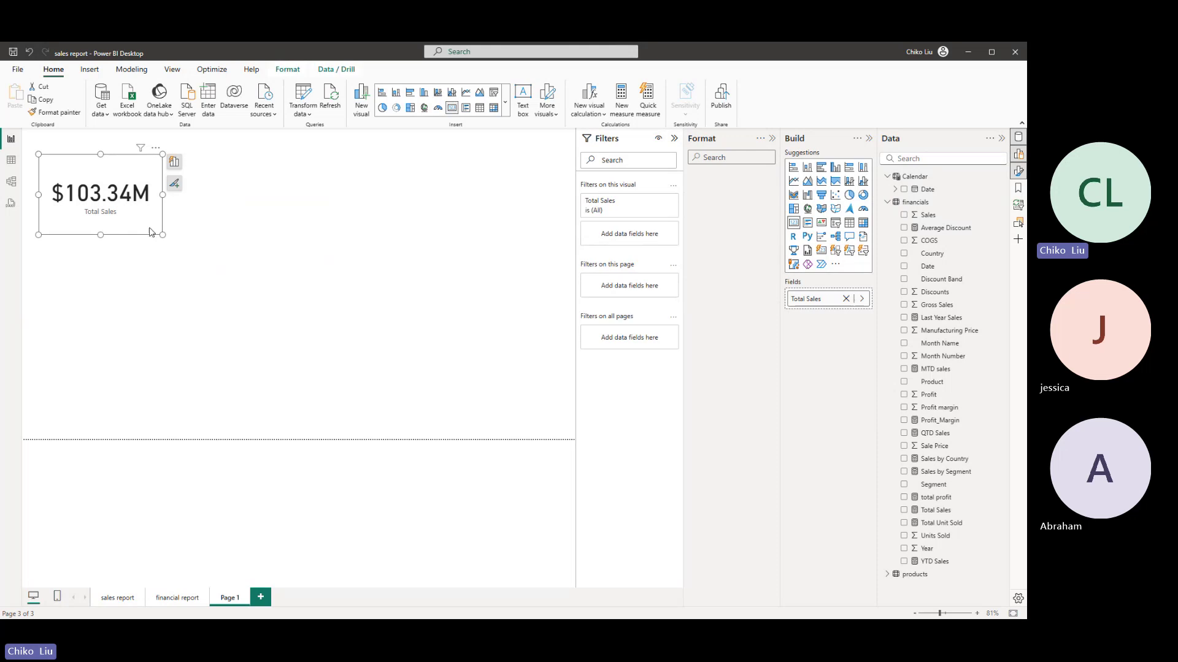
key("Delete")
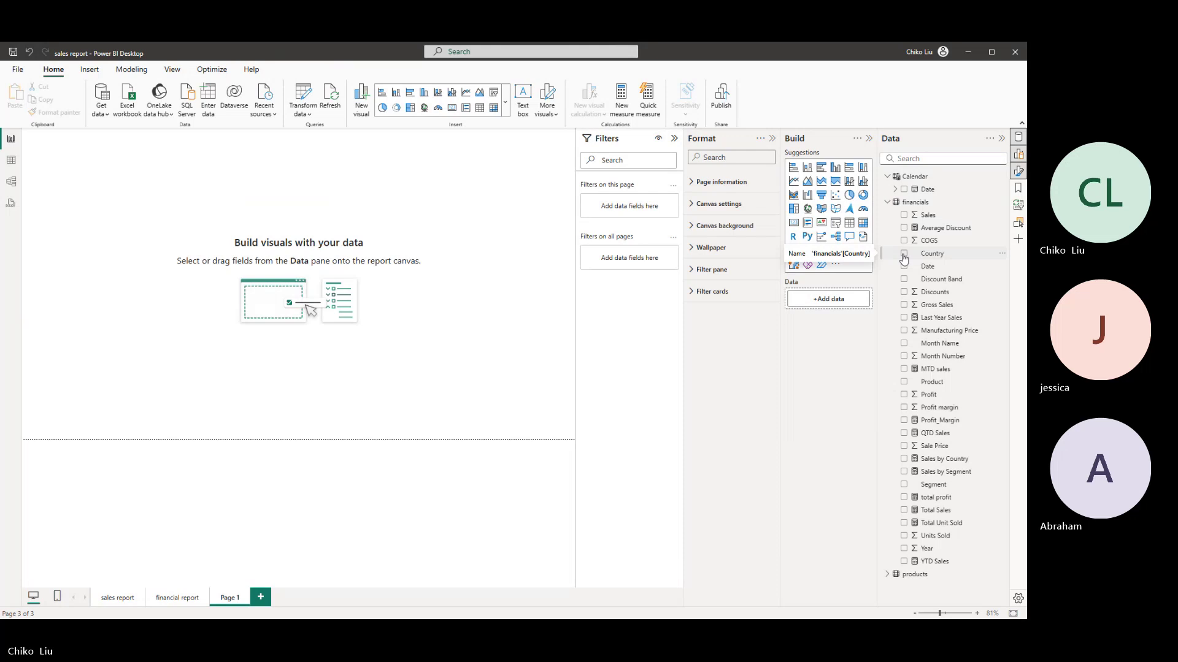
left_click(903, 255)
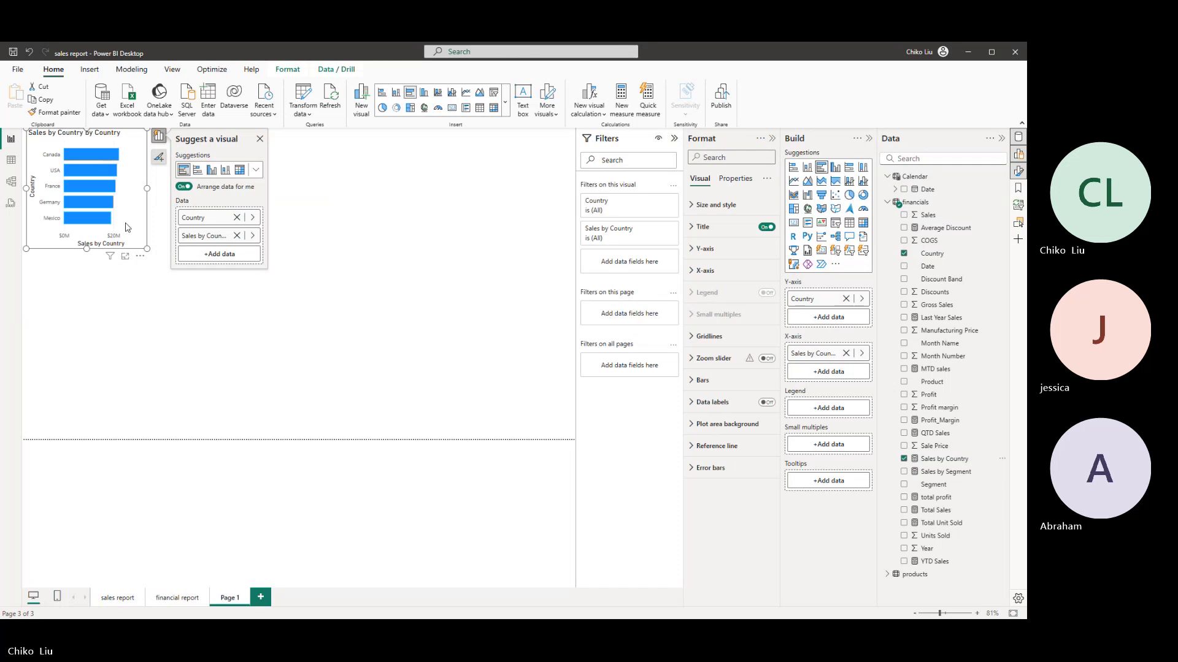
left_click_drag(149, 188, 331, 204)
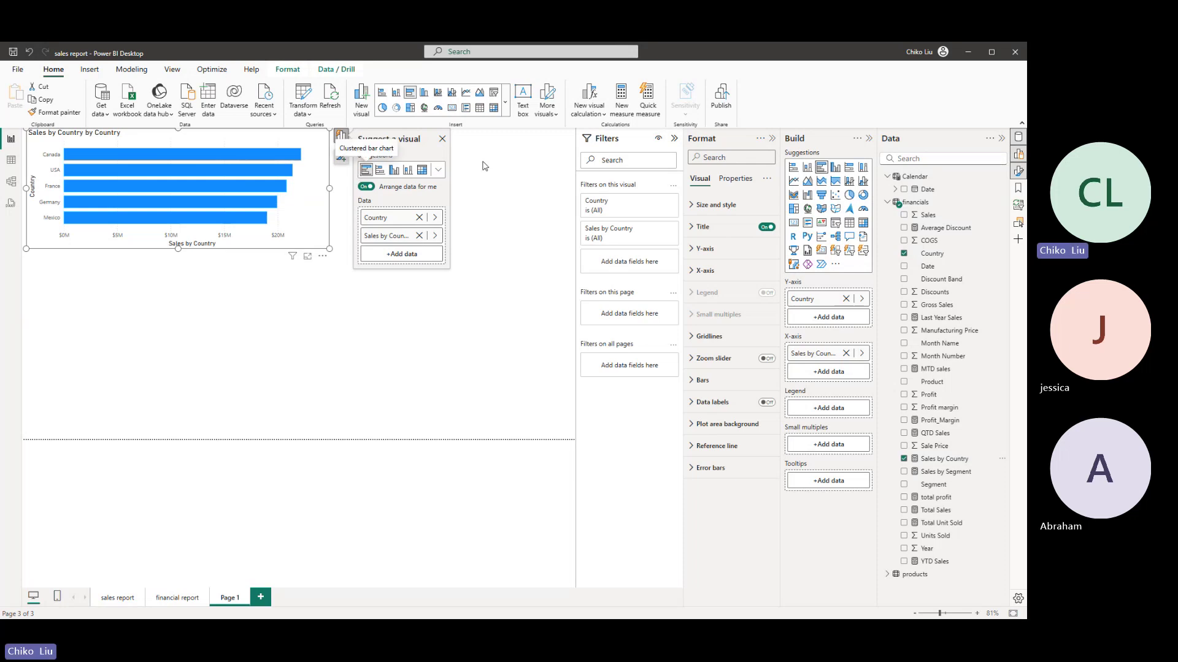
- Convert the bar chart to an enlarged filled map and inspect its sales tooltips by country
left_click(822, 212)
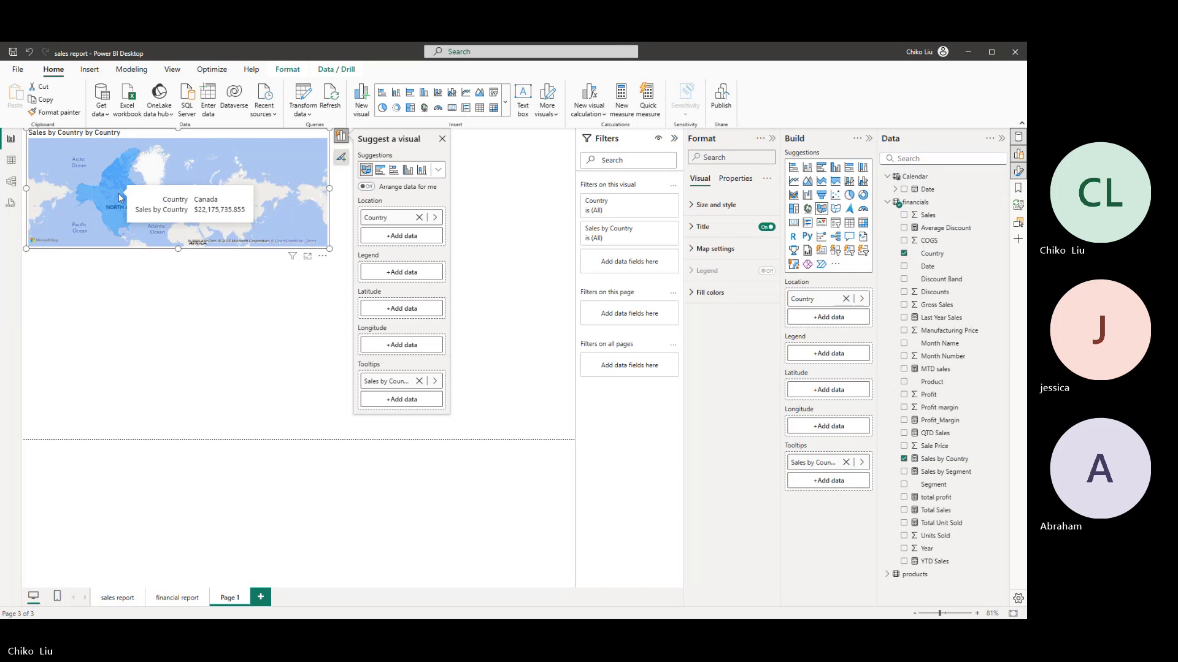
left_click_drag(178, 248, 178, 342)
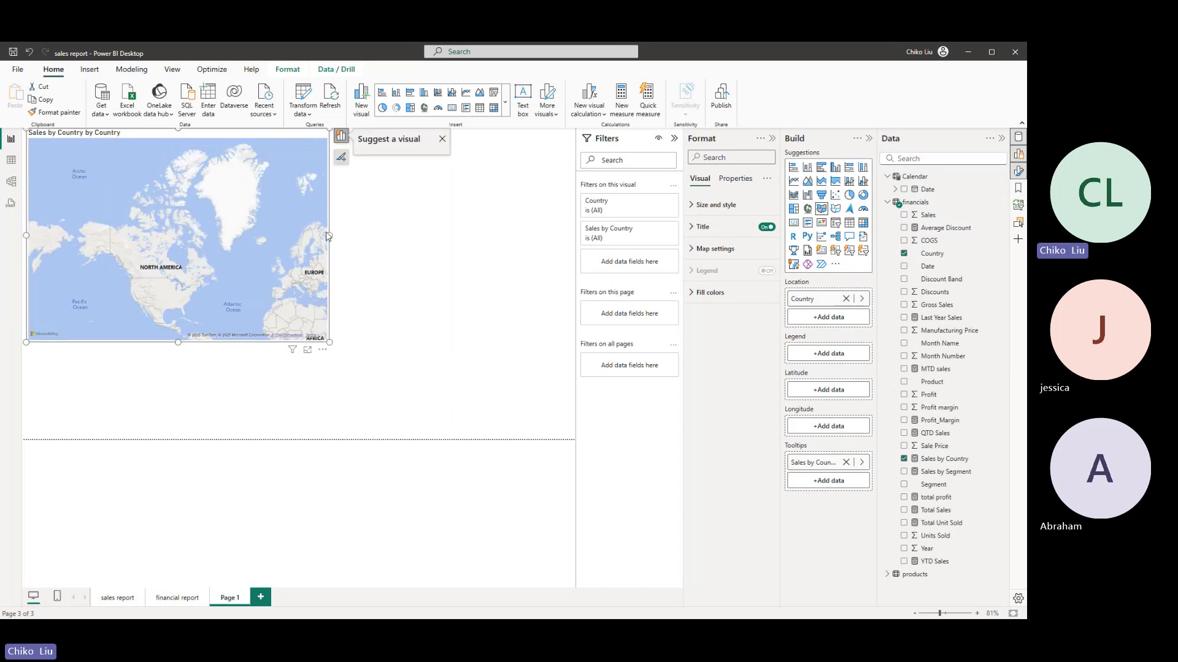
left_click_drag(328, 236, 430, 229)
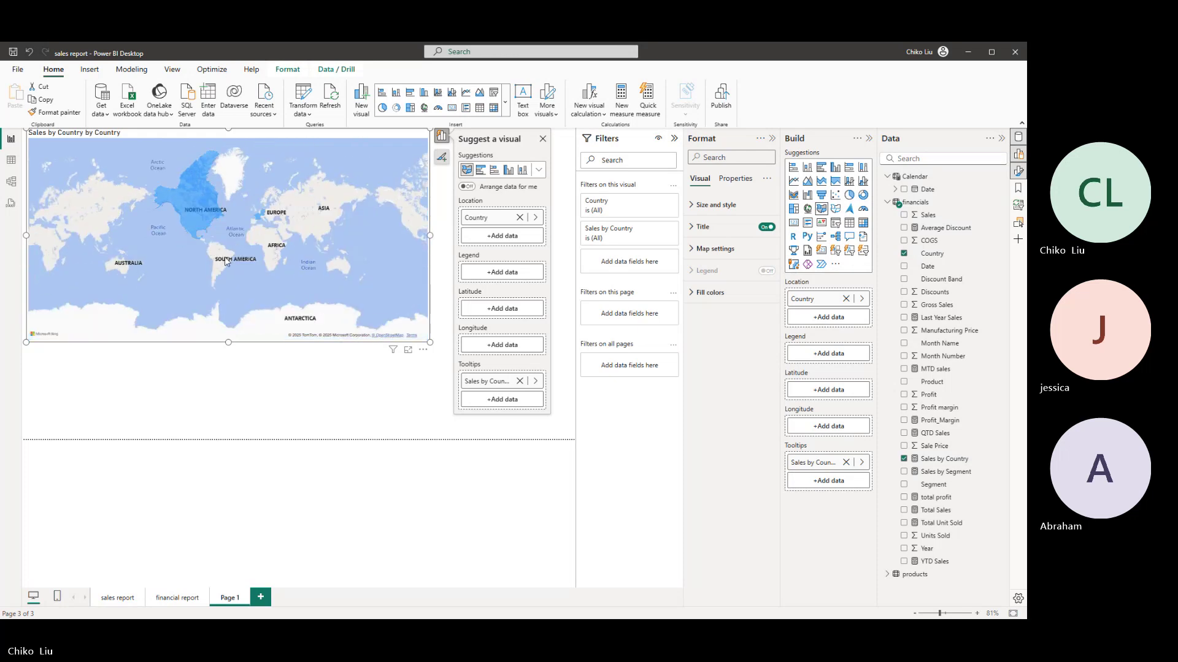
mouse_move(202, 216)
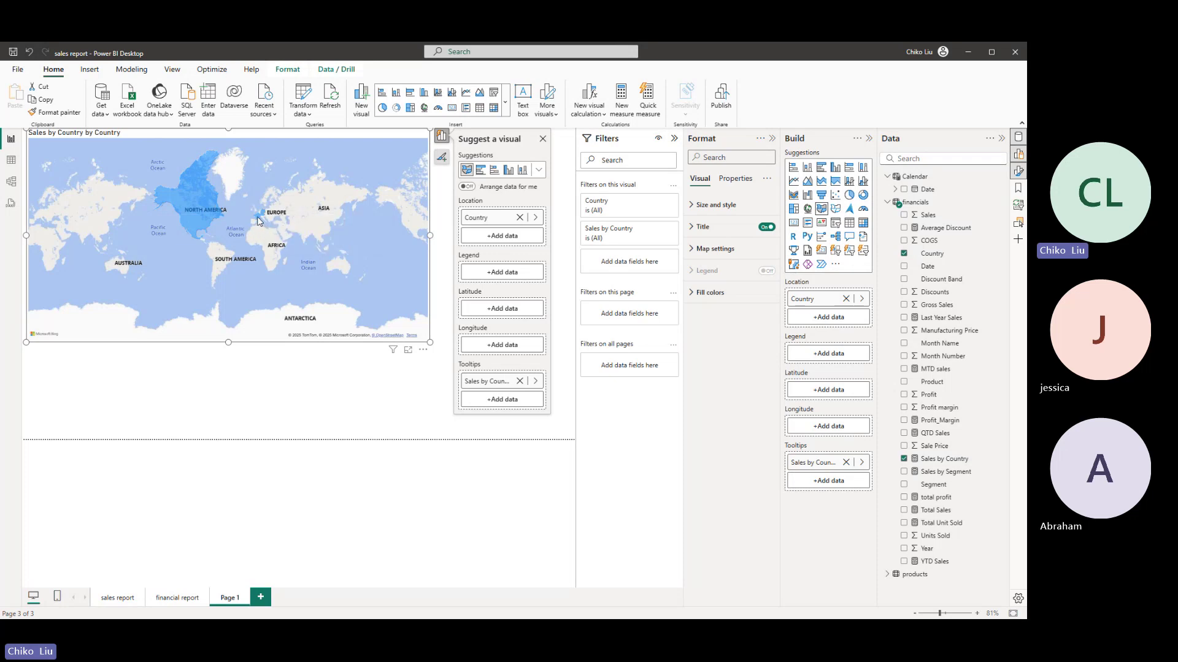
mouse_move(258, 216)
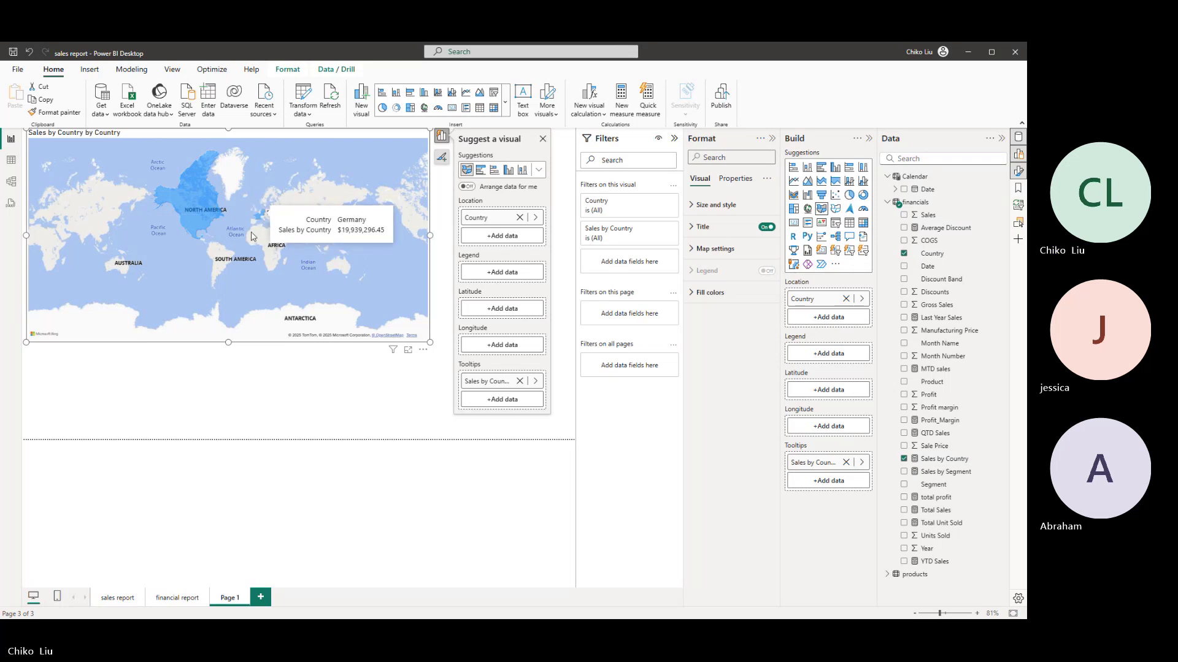
scroll(215, 282, "up", 4)
scroll(222, 265, "down", 1)
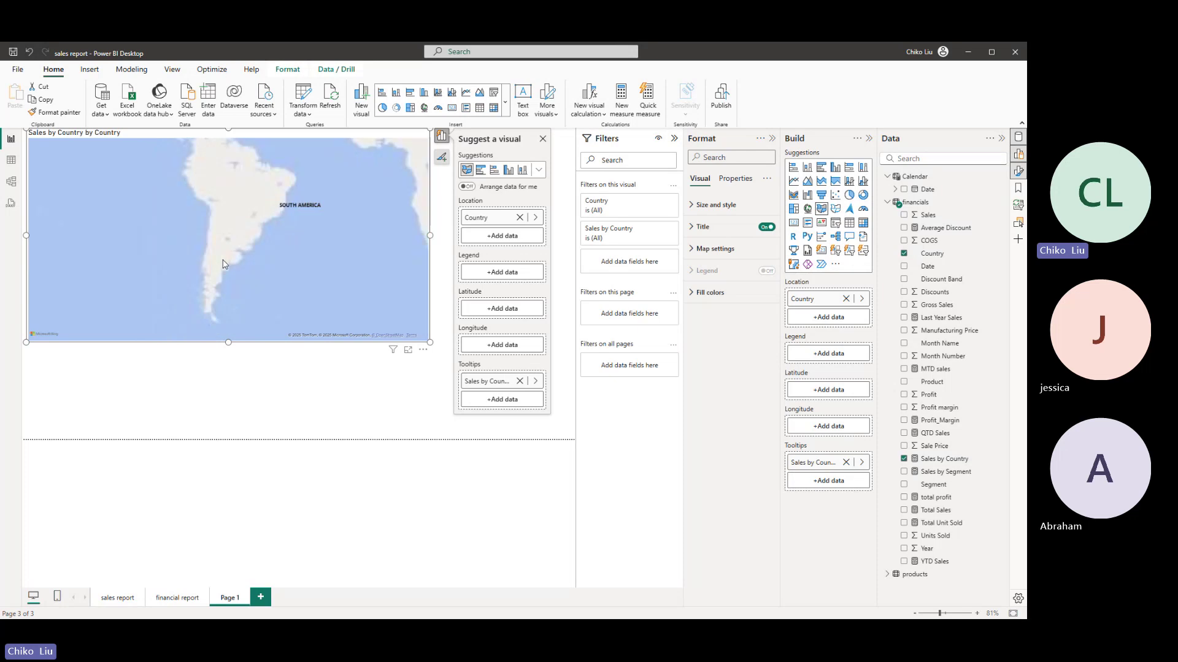
- Examine the shaded countries on the filled map across North America and Europe
left_click_drag(183, 184, 152, 258)
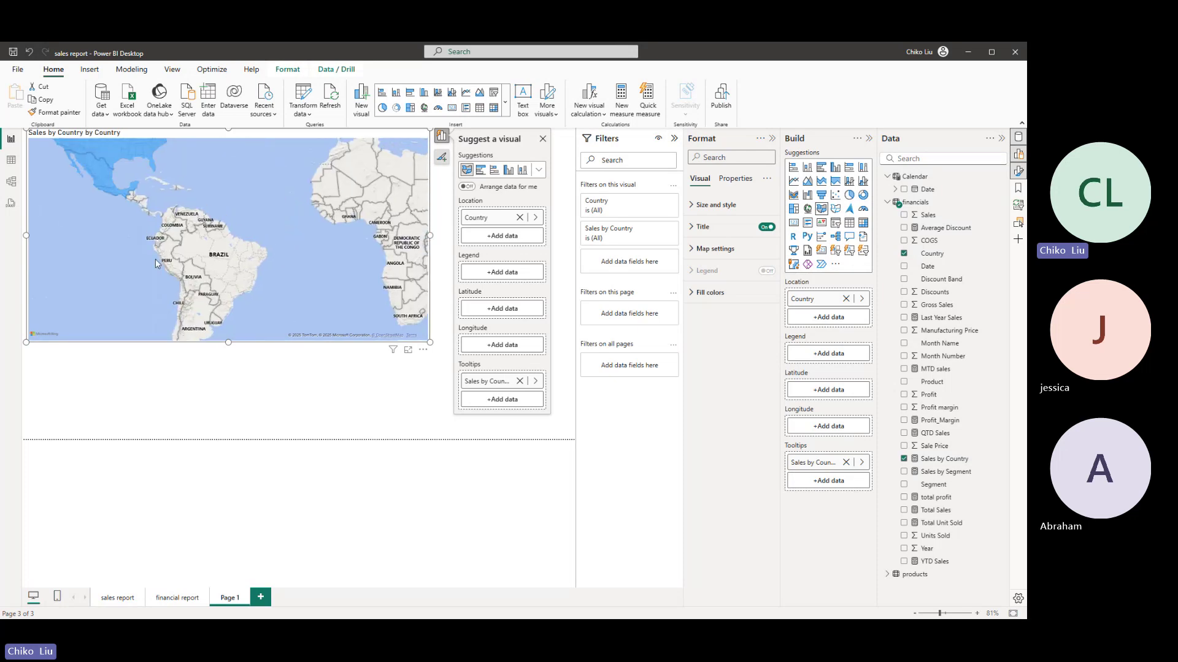
scroll(147, 245, "down", 2)
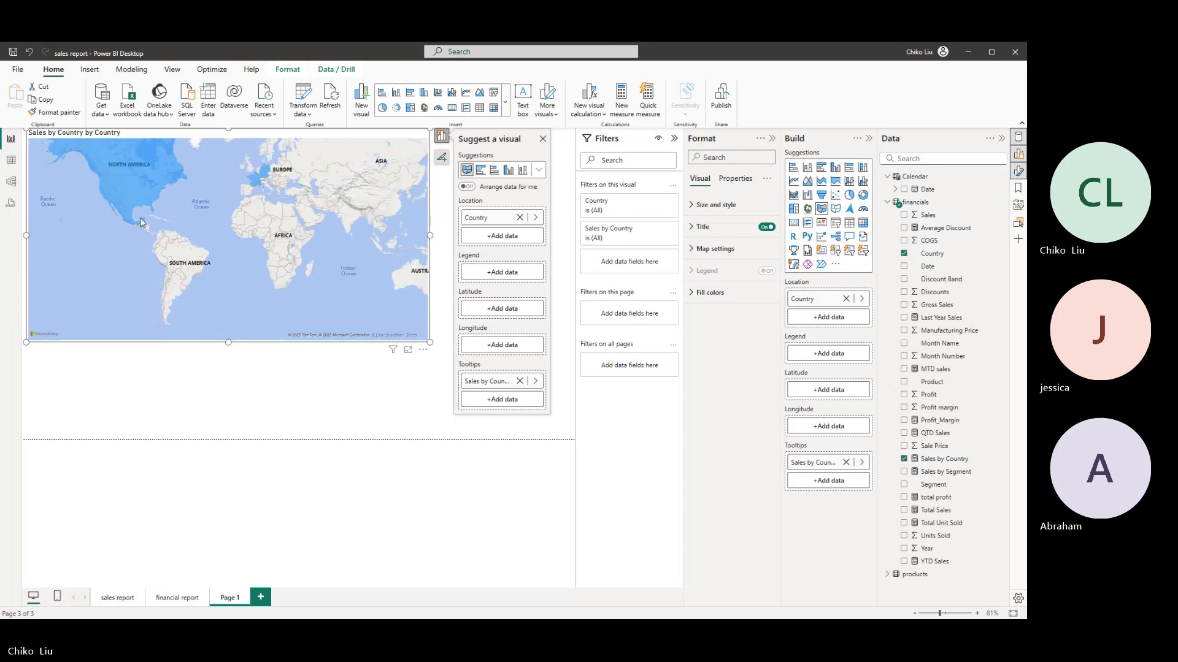
left_click_drag(91, 218, 137, 279)
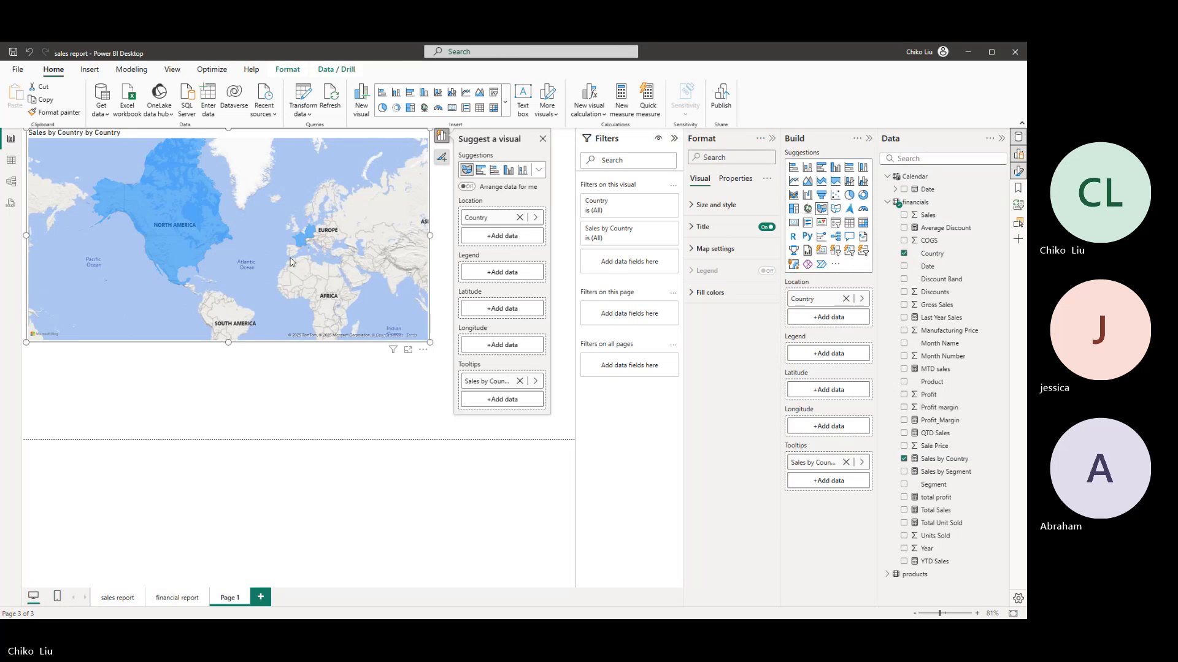
mouse_move(308, 251)
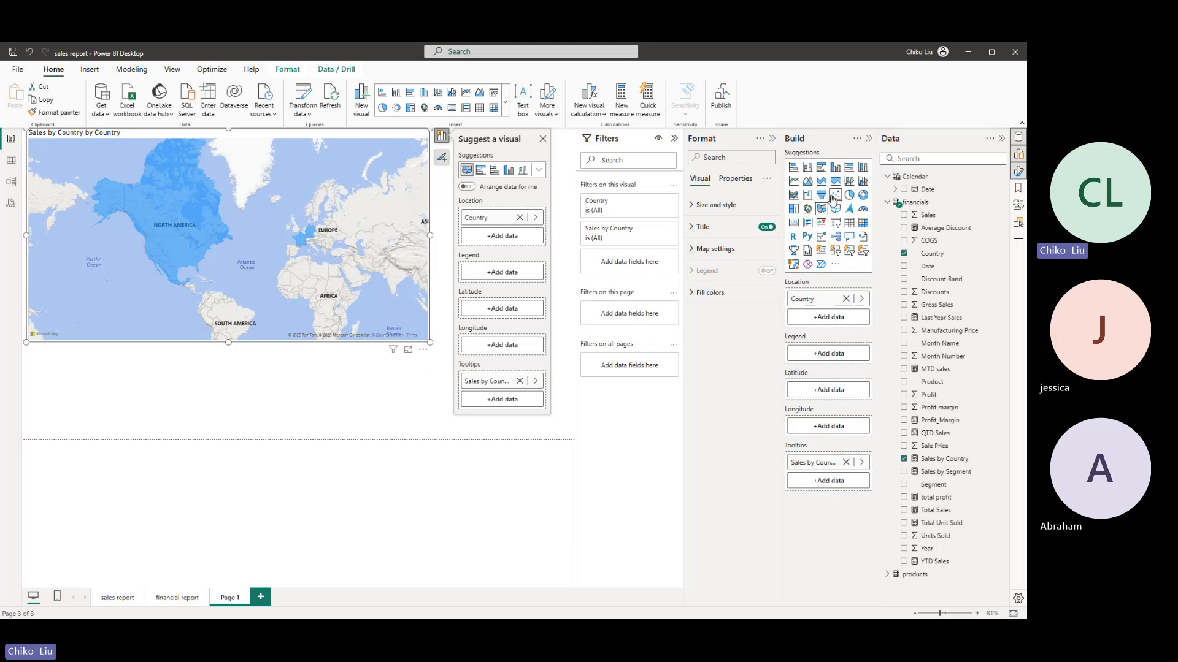
- Check the sales by country as a table, restore the filled map, and inspect the USA's sales tooltip
left_click(848, 224)
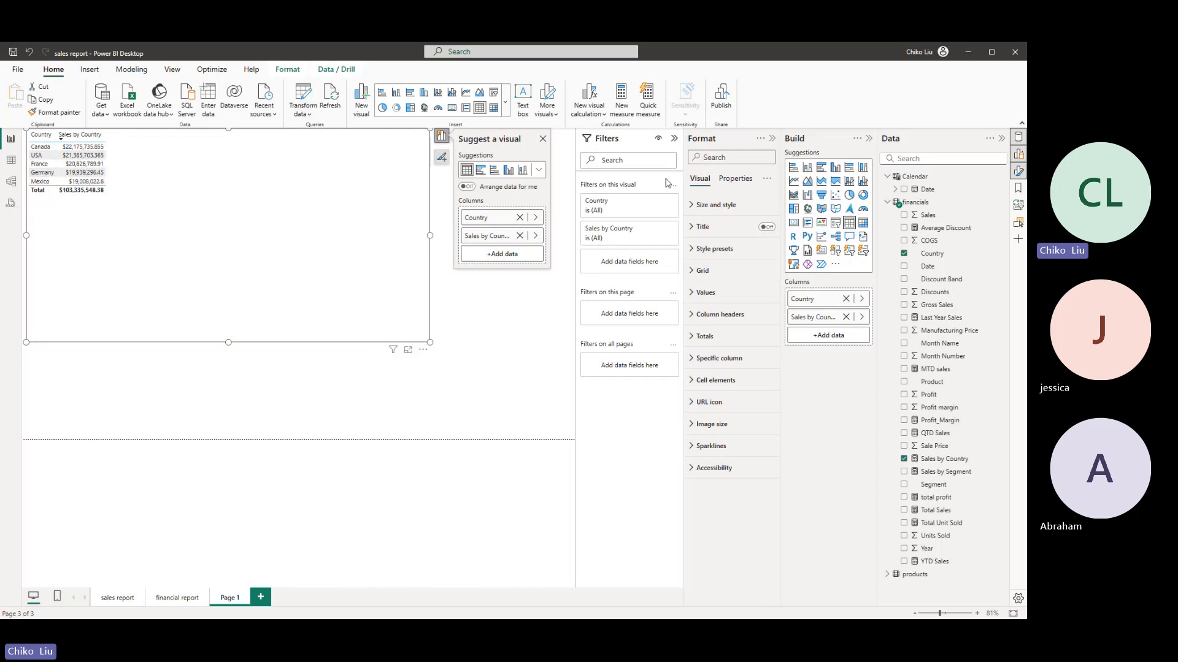
left_click(823, 210)
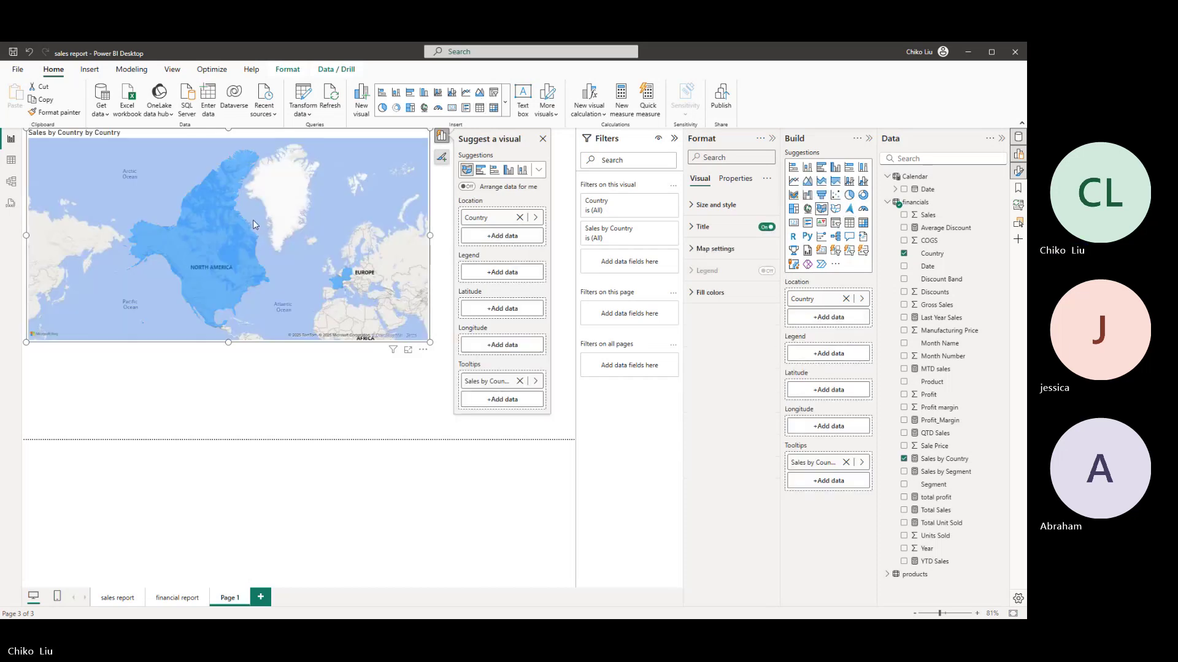
mouse_move(203, 238)
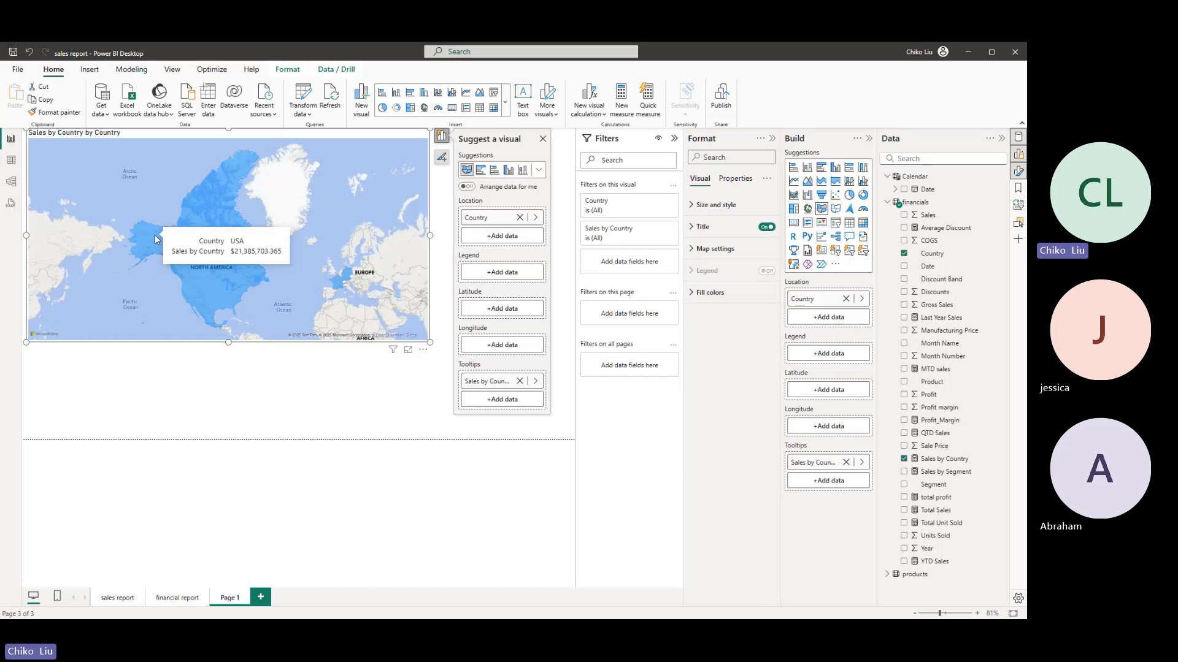
mouse_move(138, 256)
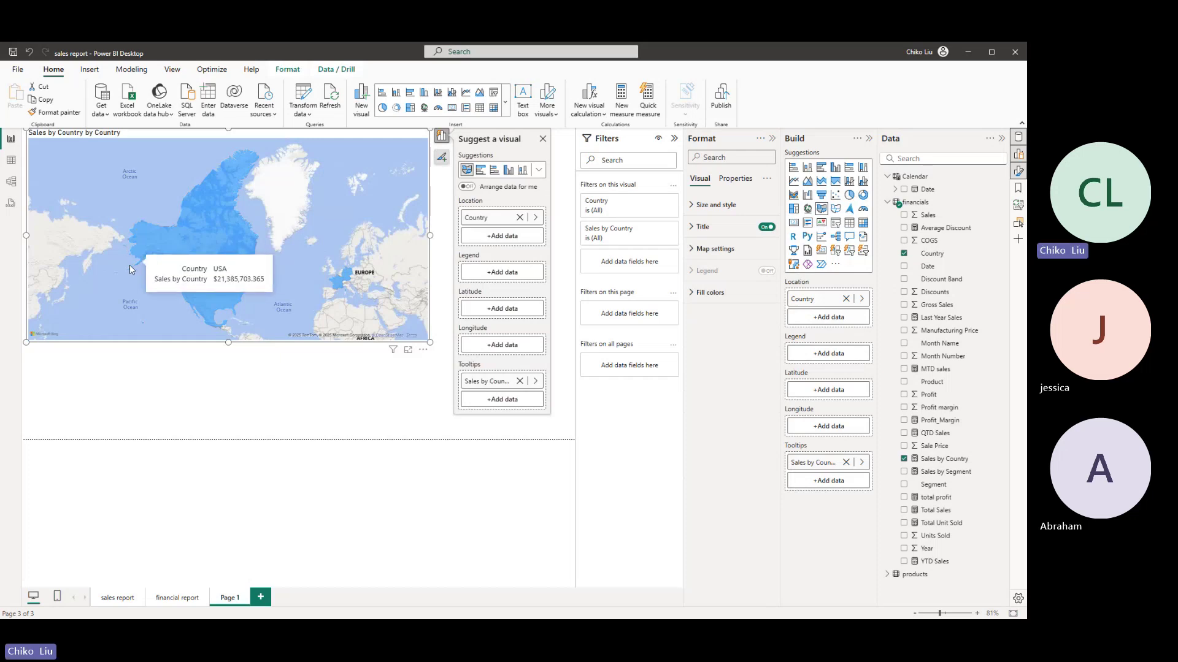
left_click_drag(138, 275, 157, 226)
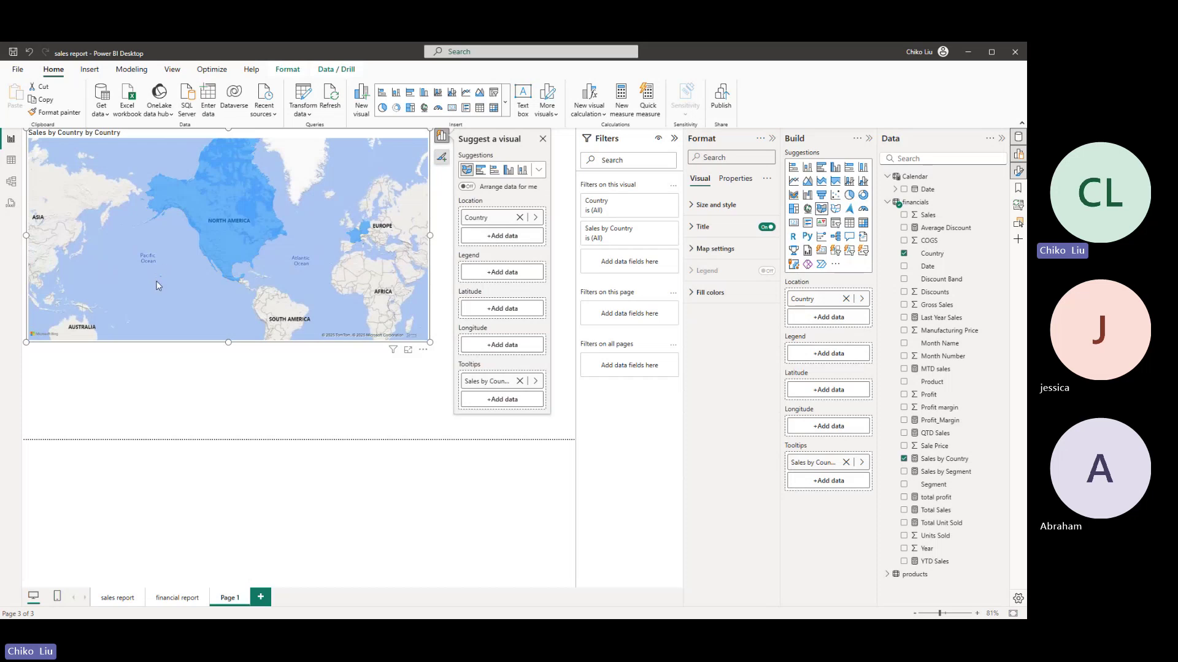
- Convert the filled map to a bubble map and inspect the sales tooltips of its country bubbles
left_click(809, 210)
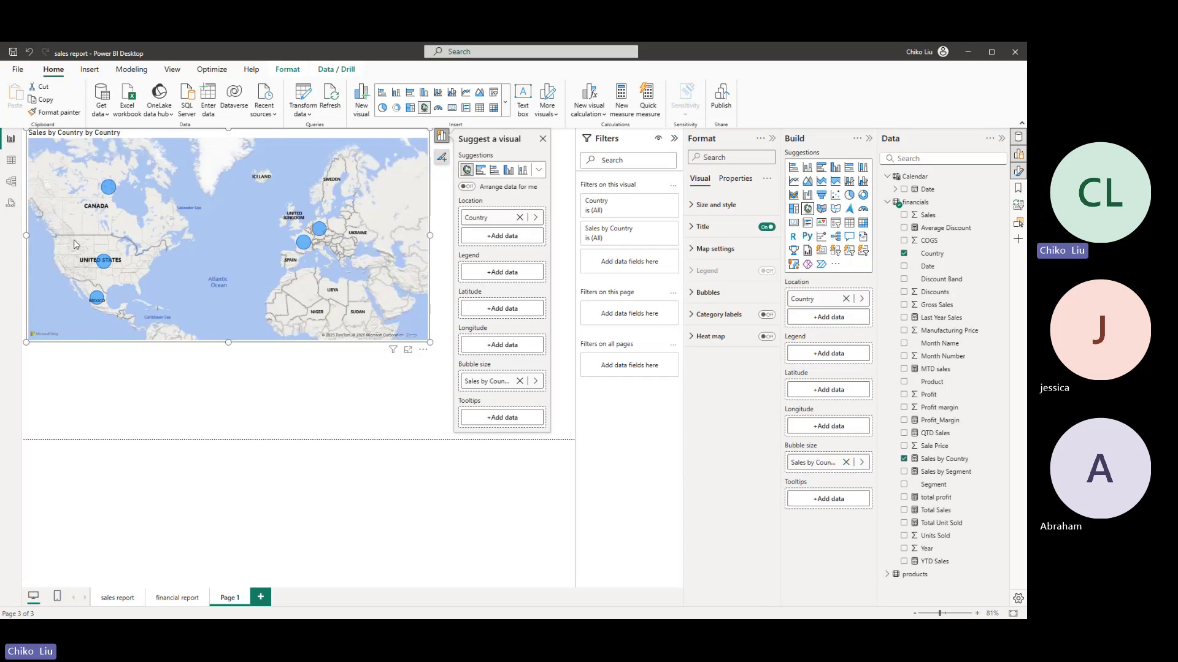
scroll(192, 229, "down", 1)
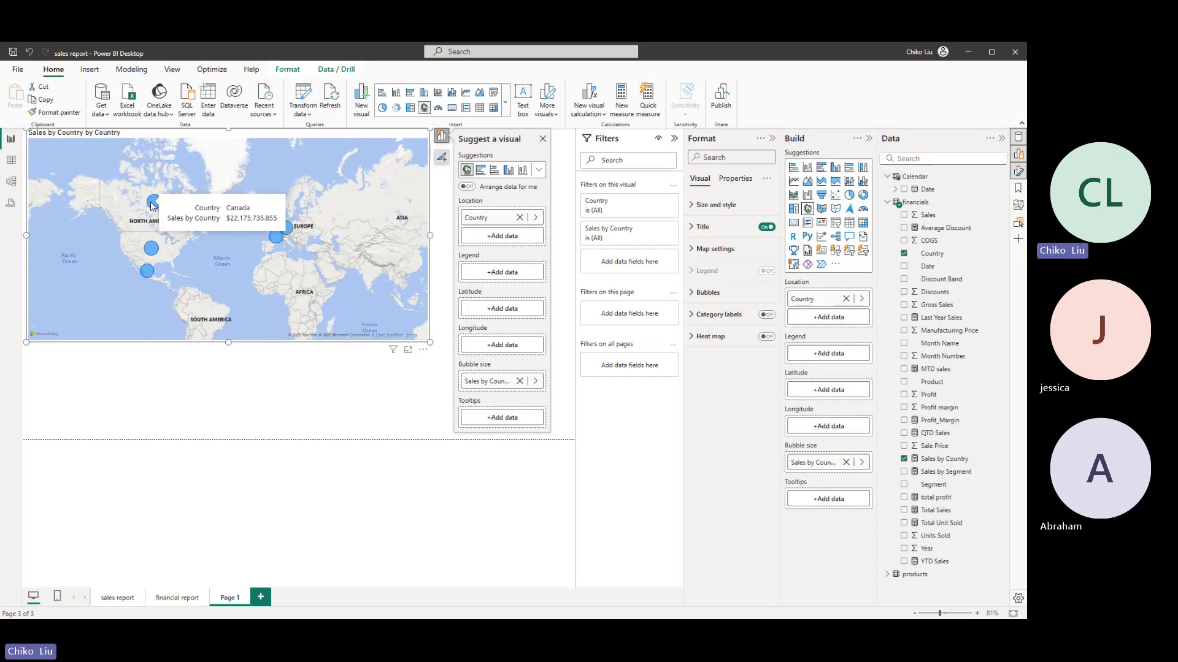
mouse_move(153, 257)
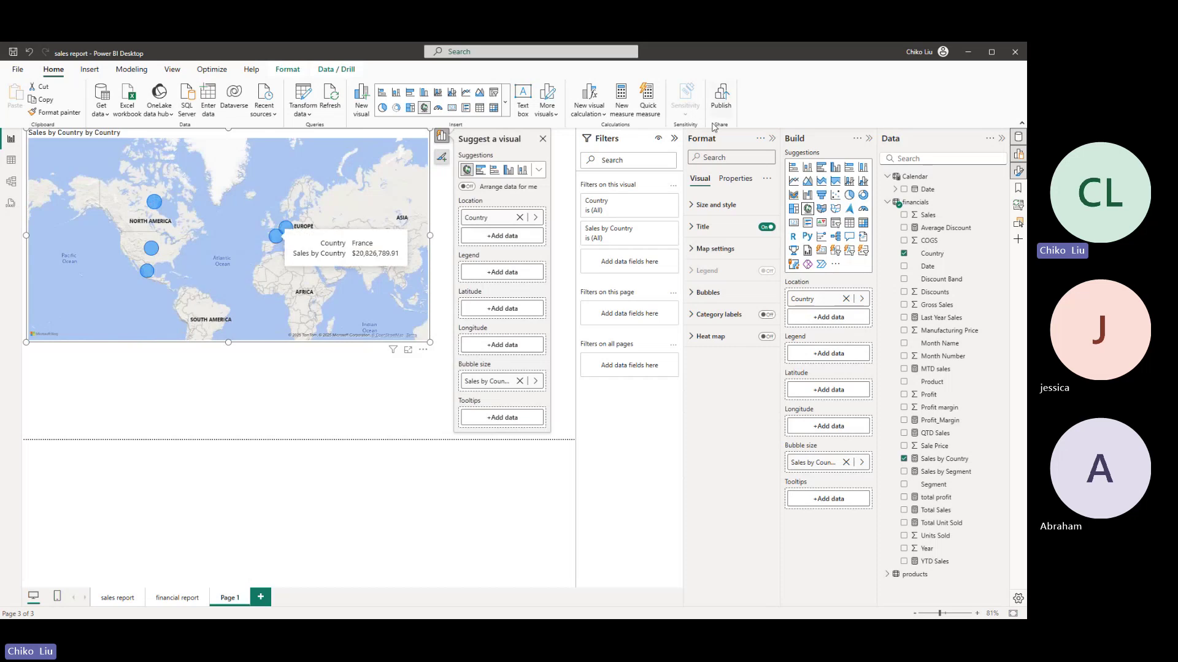
- Set the map's tooltip background color to White, 10% darker, and preview it on the USA bubble
left_click(736, 180)
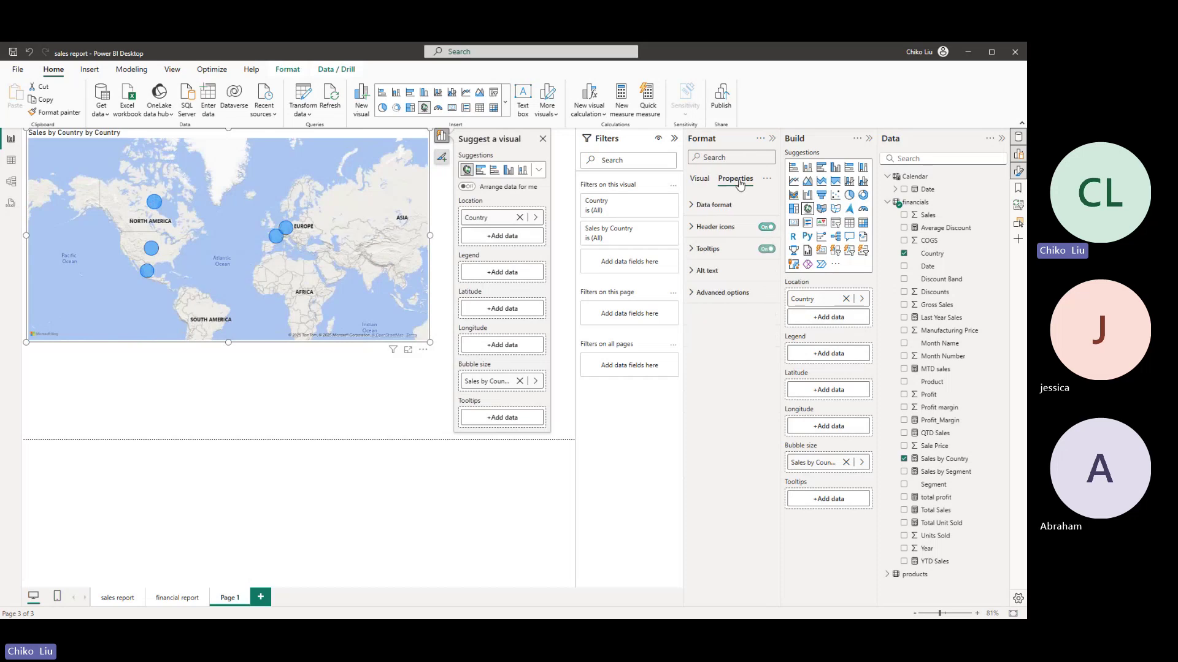
left_click(700, 250)
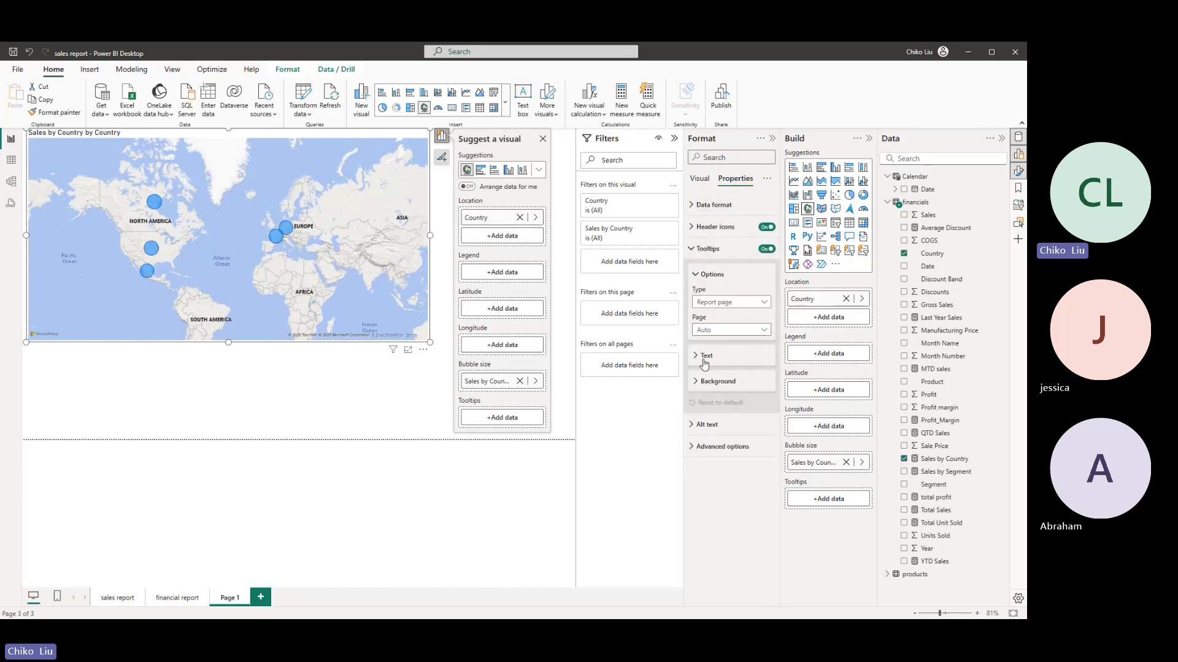
left_click(694, 382)
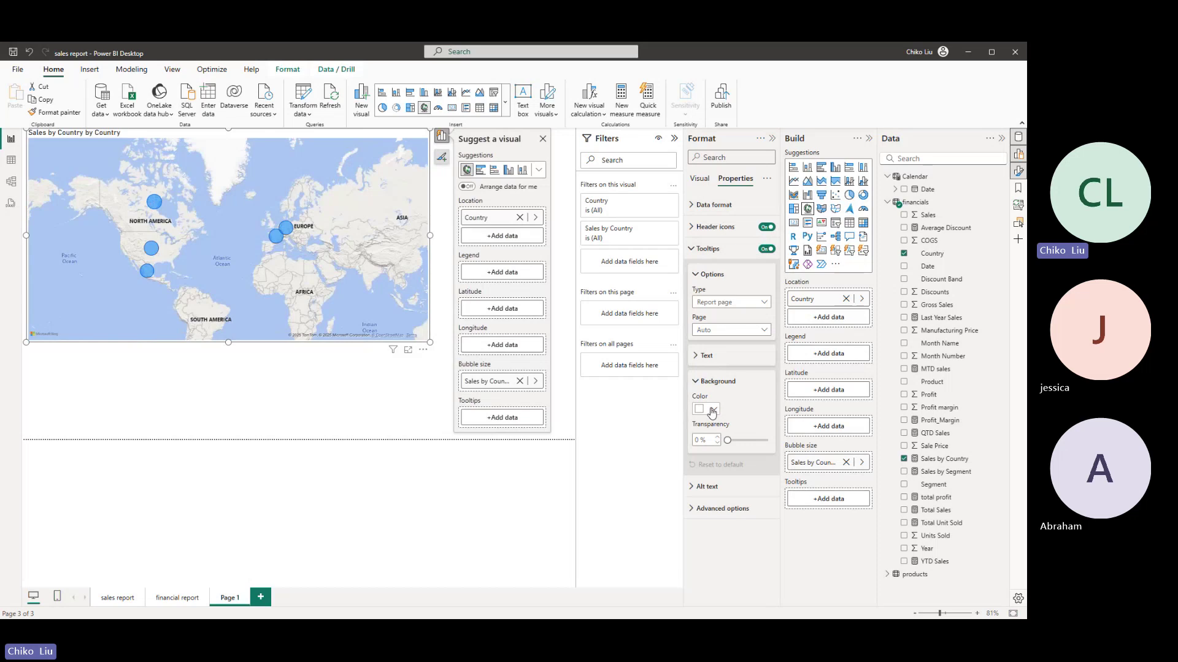
left_click(706, 409)
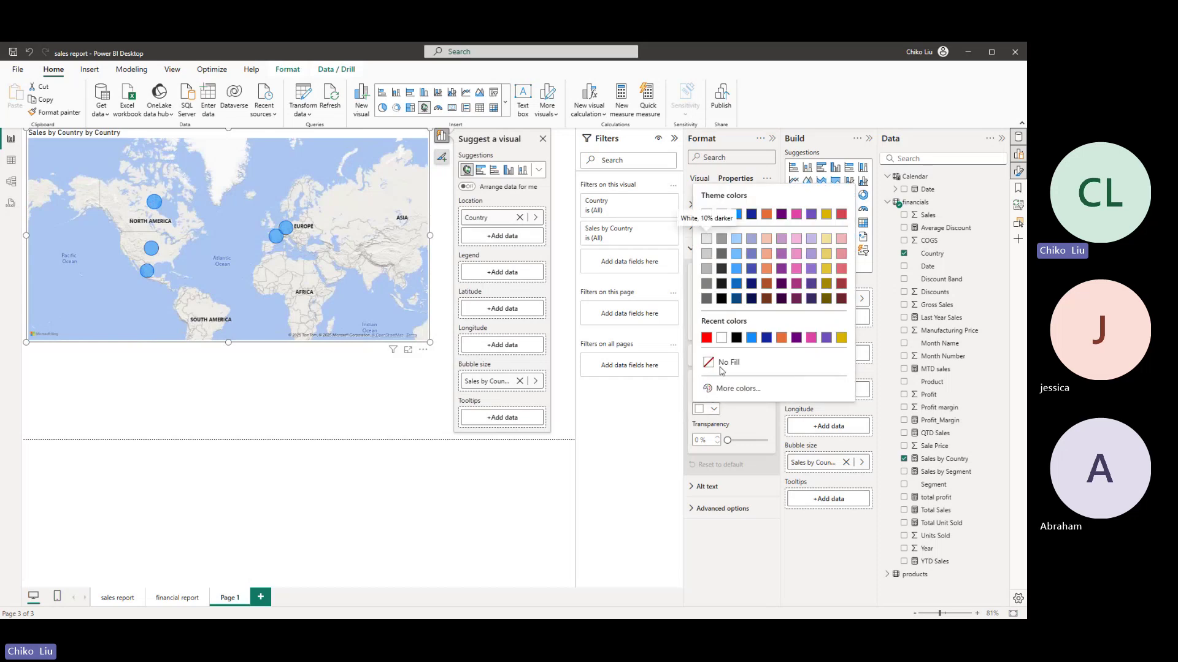
left_click(708, 241)
scroll(149, 270, "up", 2)
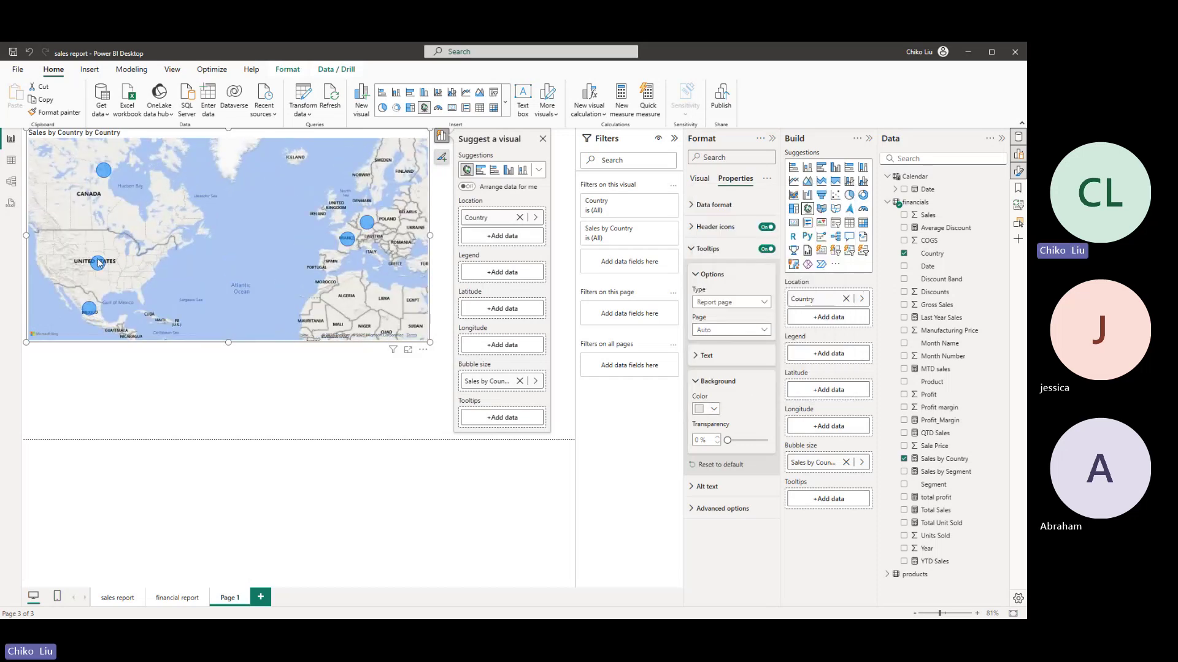
mouse_move(100, 263)
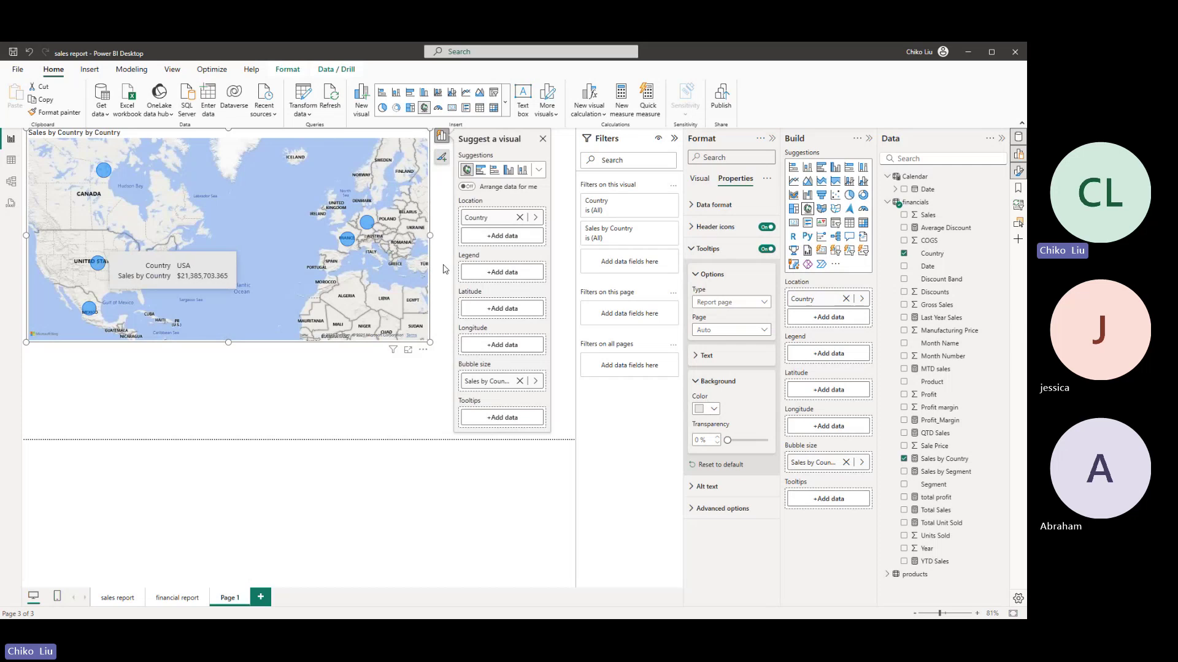
- Set the tooltip background transparency to 16% after previewing a 26% setting on the map
left_click(738, 440)
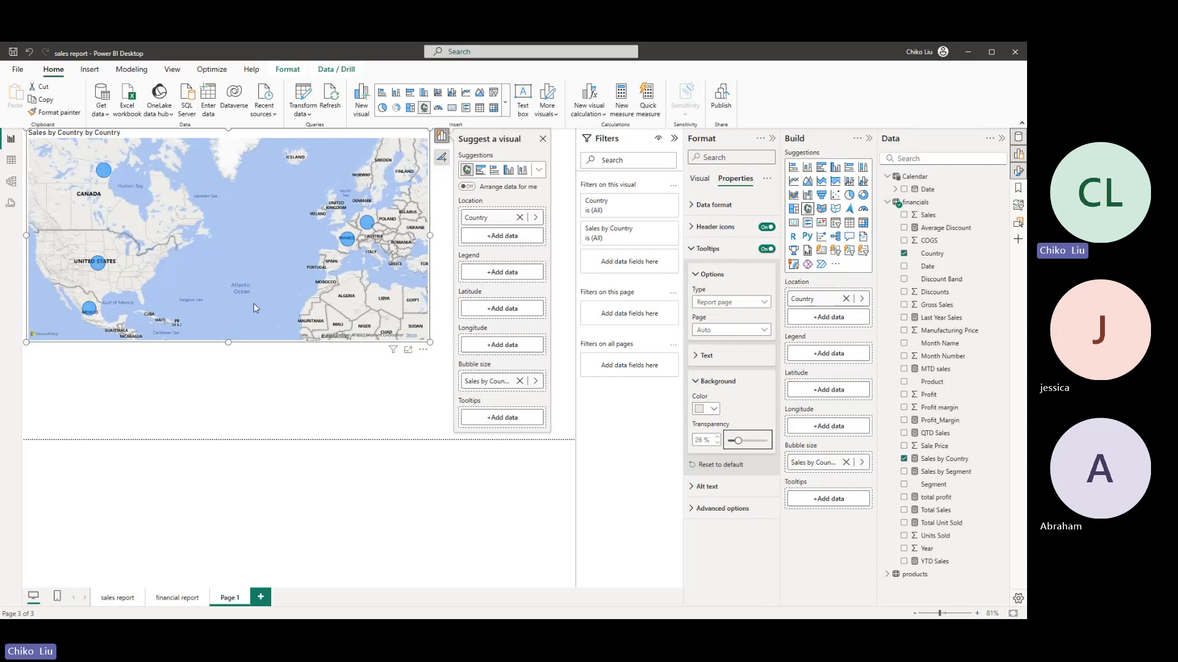
mouse_move(96, 265)
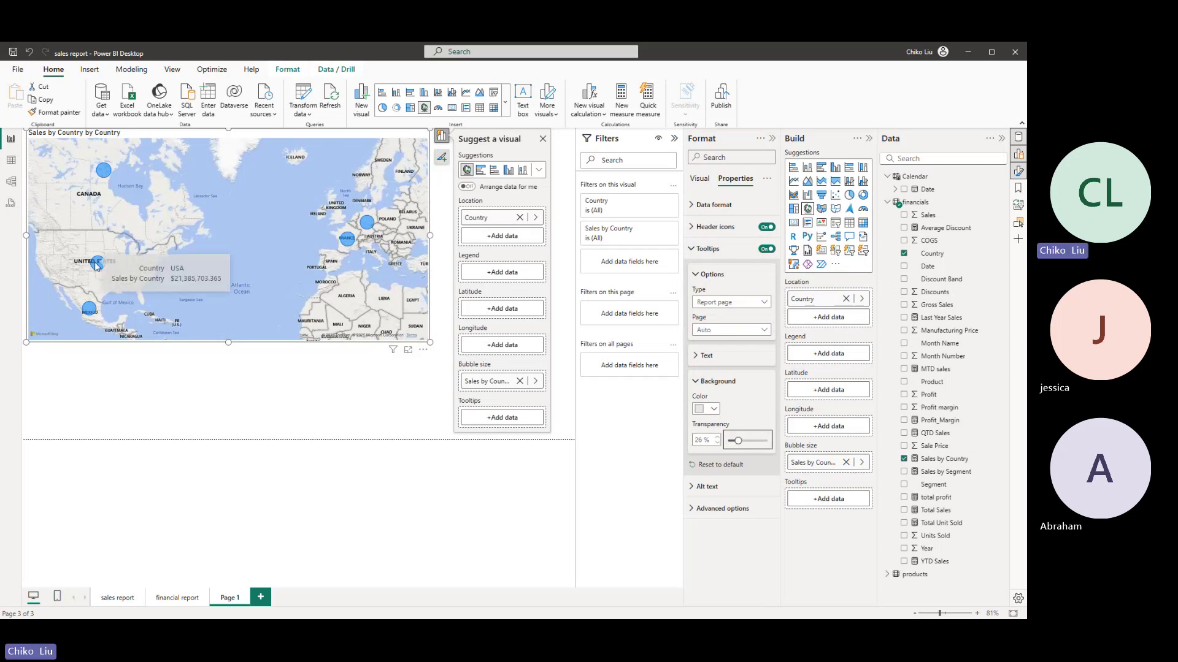
double_click(702, 439)
type("16")
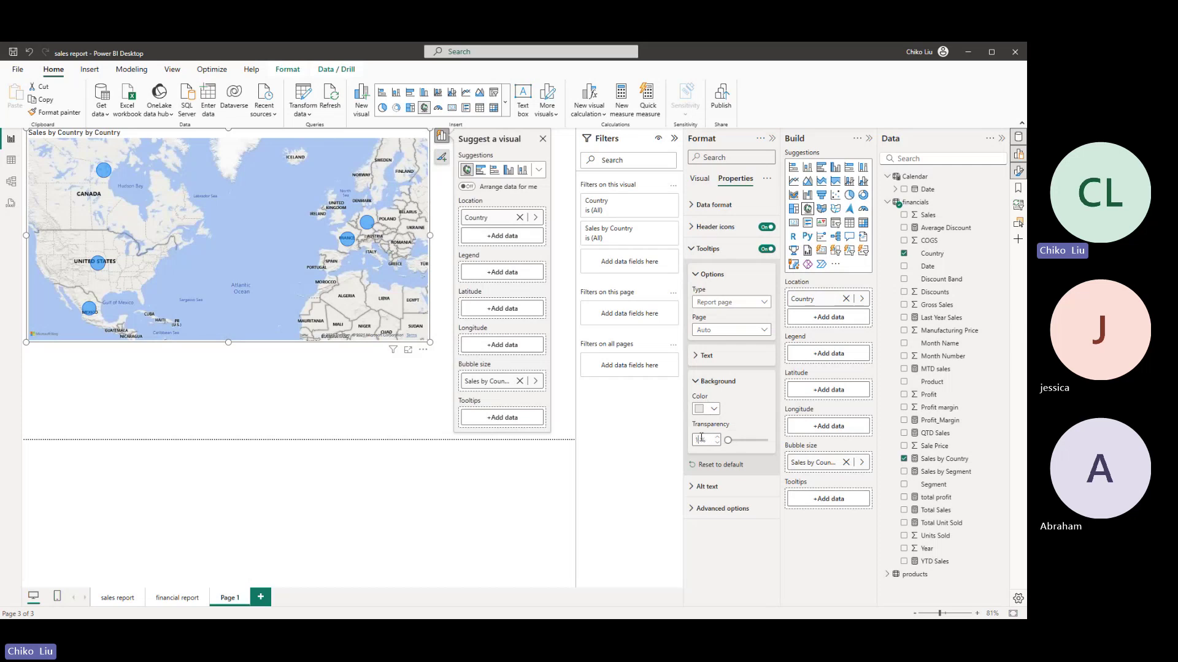
- Format the map's tooltip text in italic DIN with a red value color
left_click(706, 355)
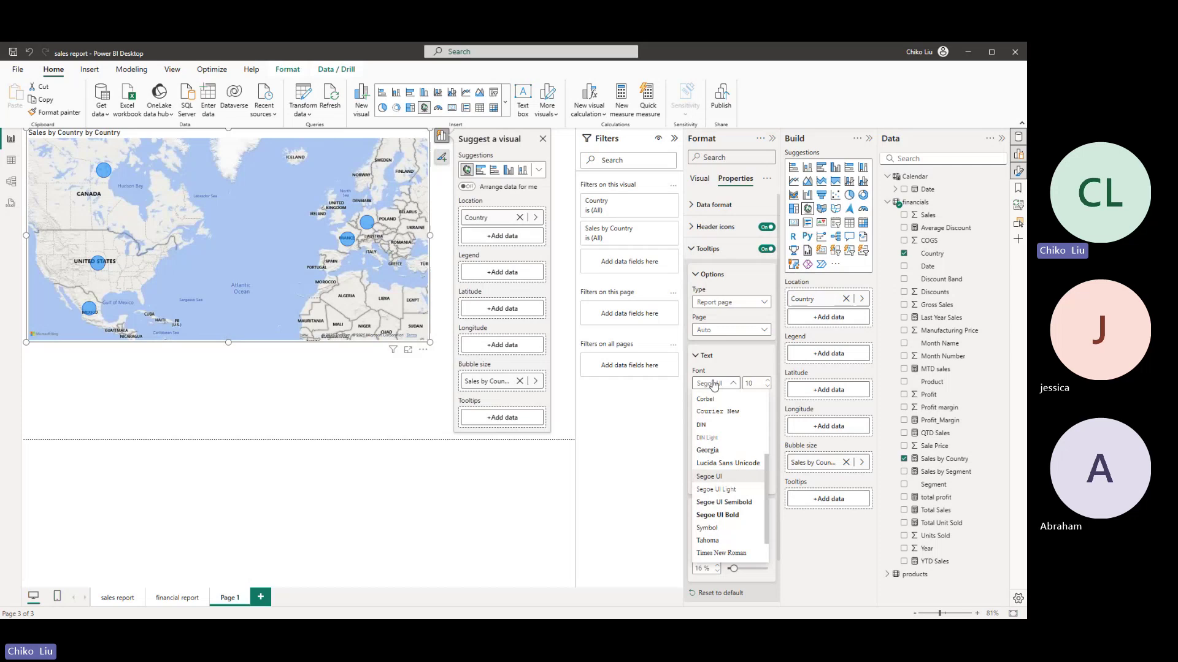
left_click(701, 425)
left_click(715, 400)
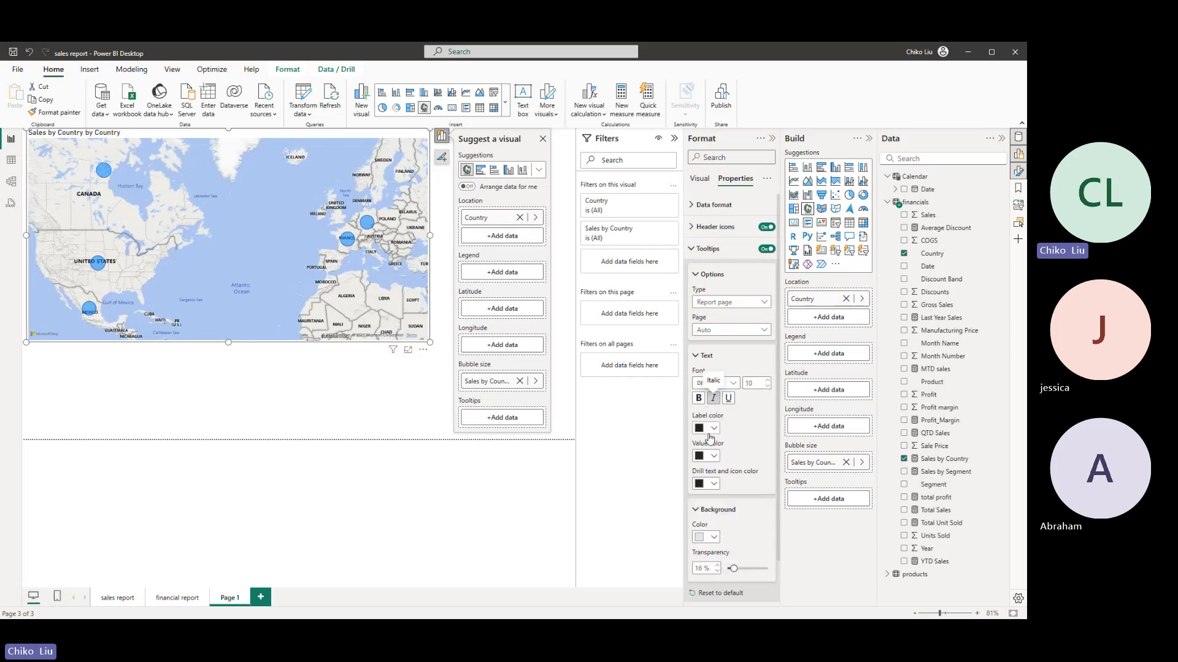
left_click(718, 458)
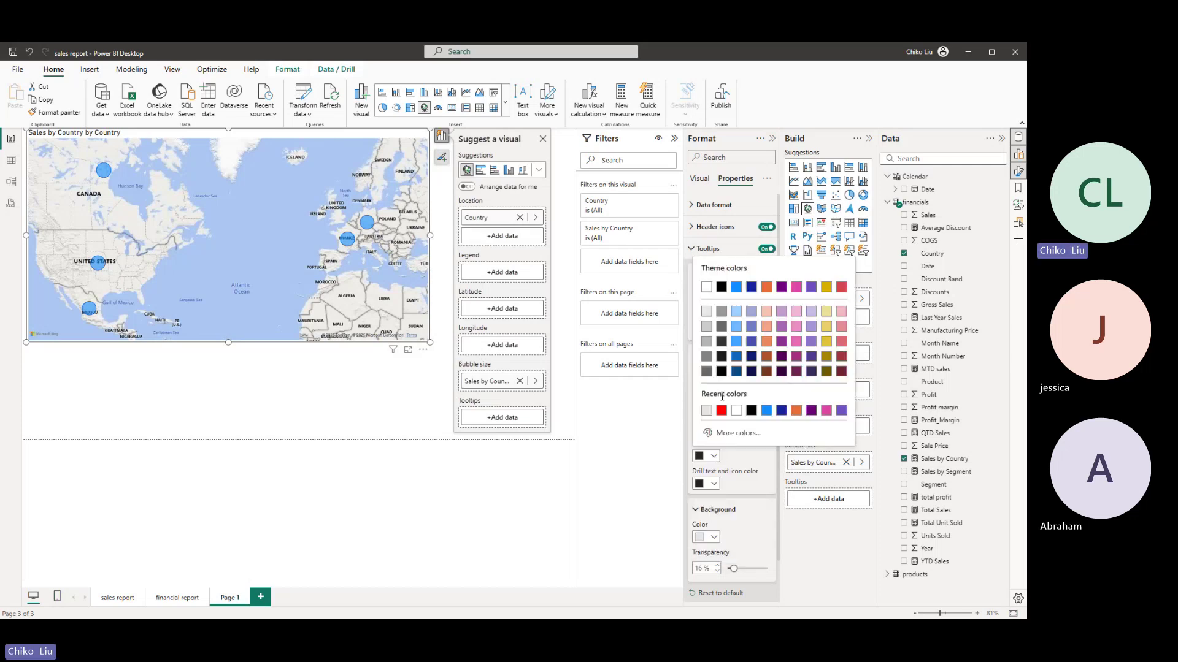
left_click(719, 412)
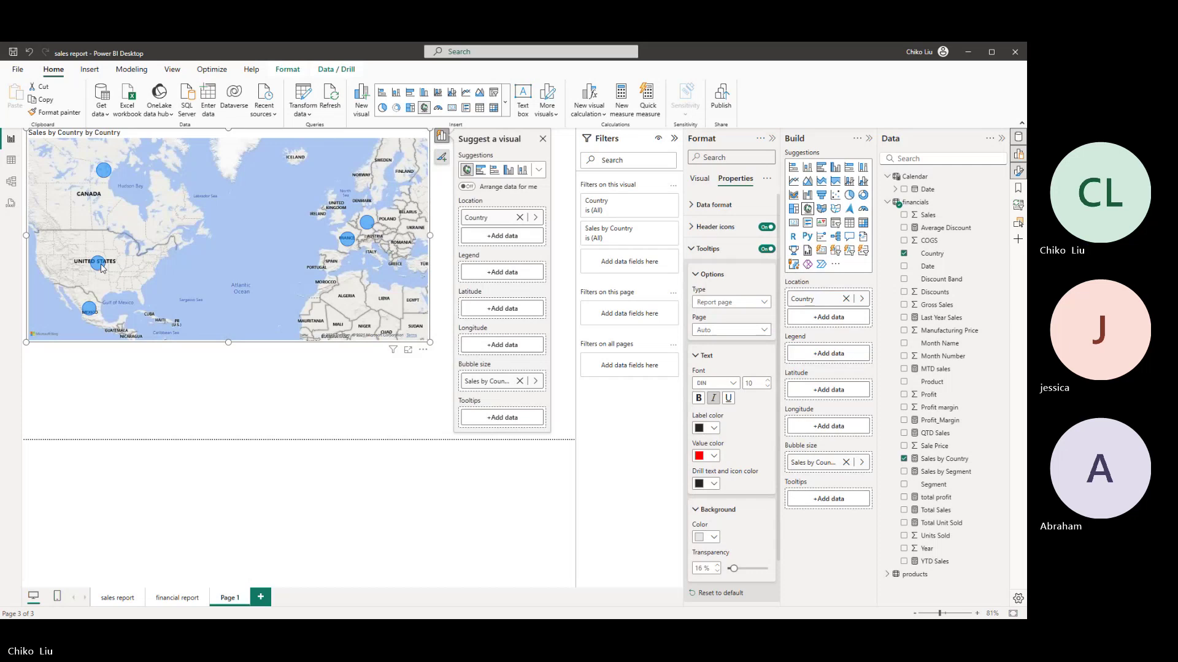
mouse_move(102, 269)
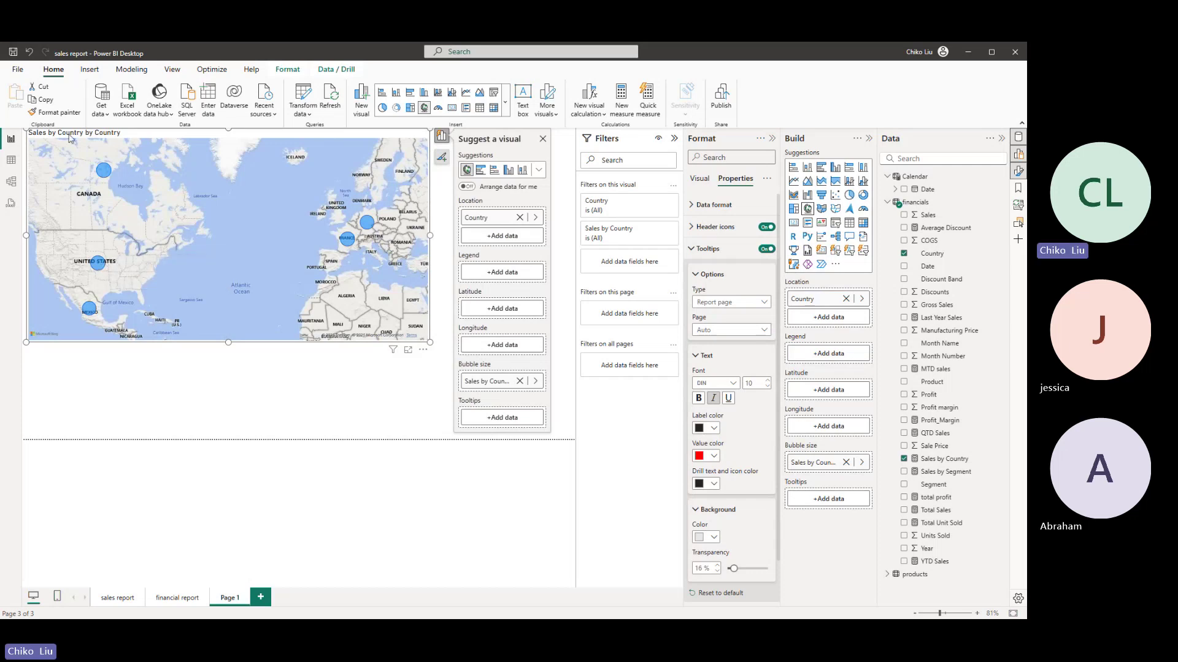
- Shorten the map's title to "Sales by Country", center it and make it bold
left_click(701, 180)
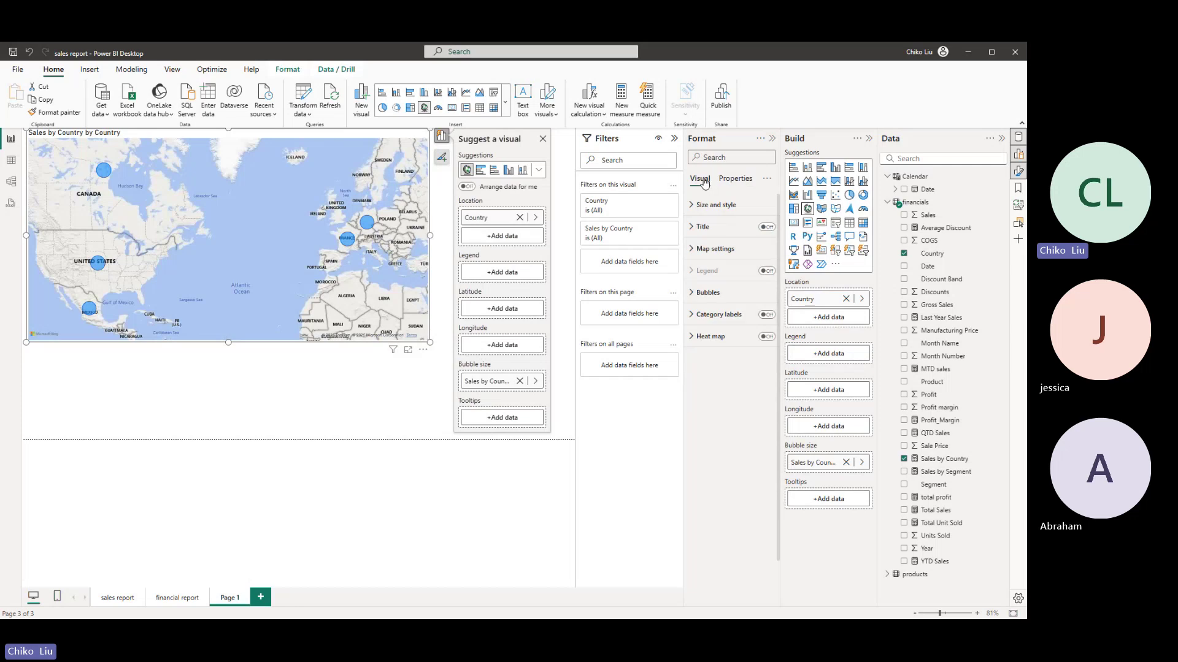
left_click(699, 227)
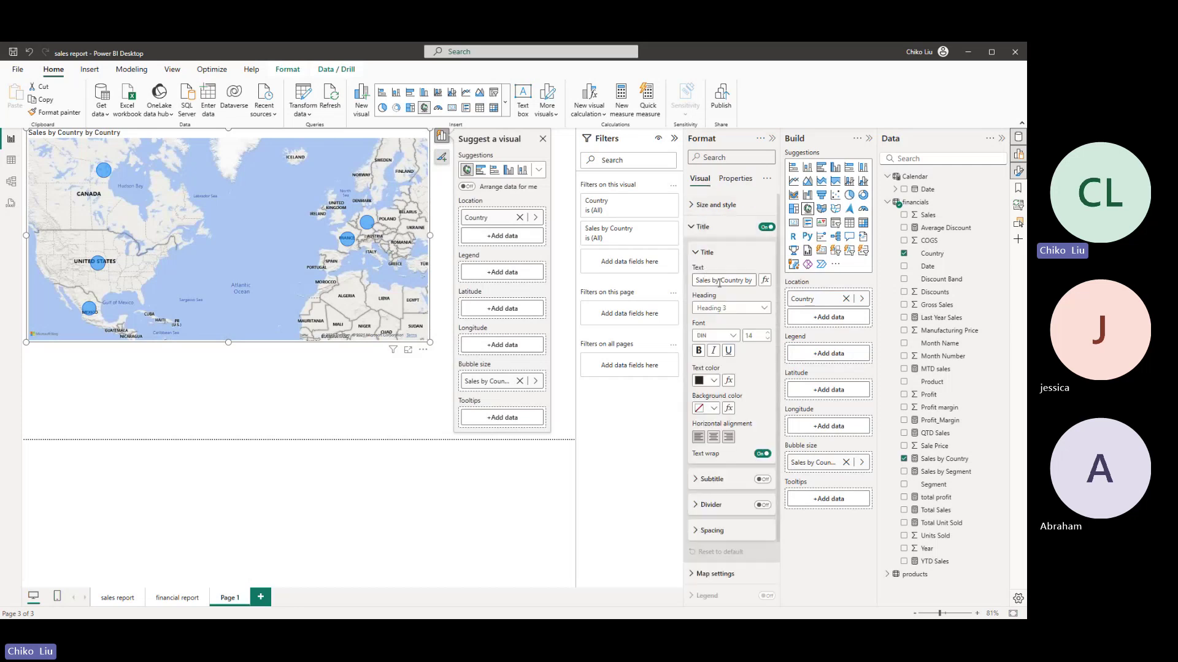
left_click_drag(744, 281, 803, 282)
key("BackSpace")
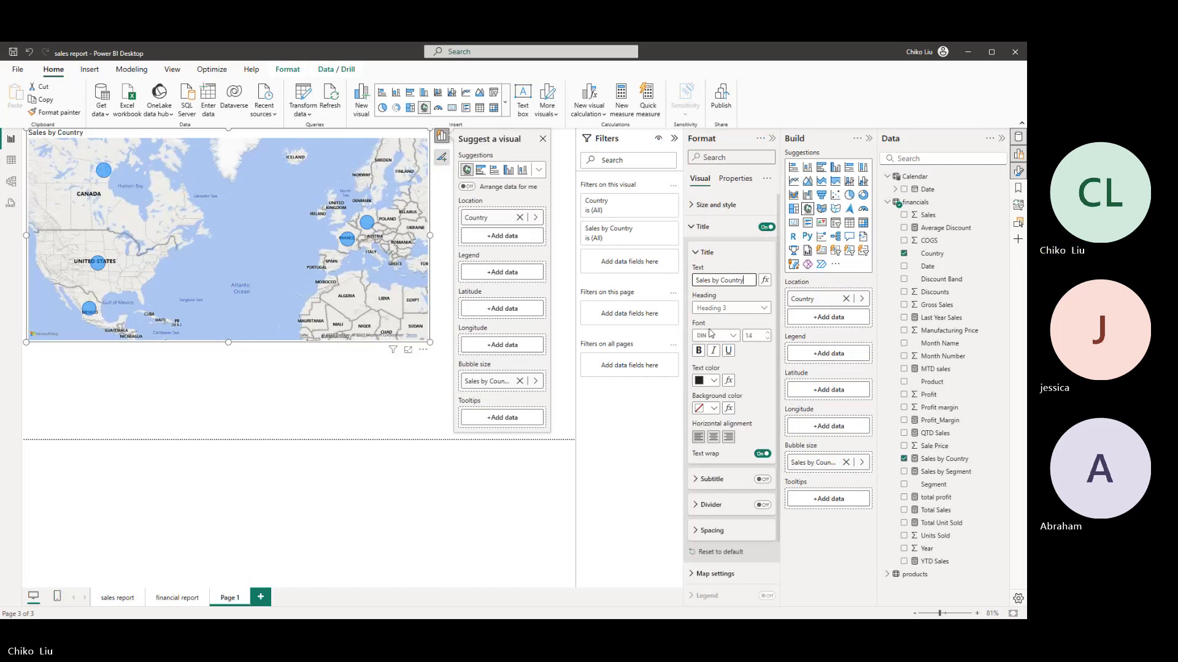
left_click(710, 425)
left_click(713, 436)
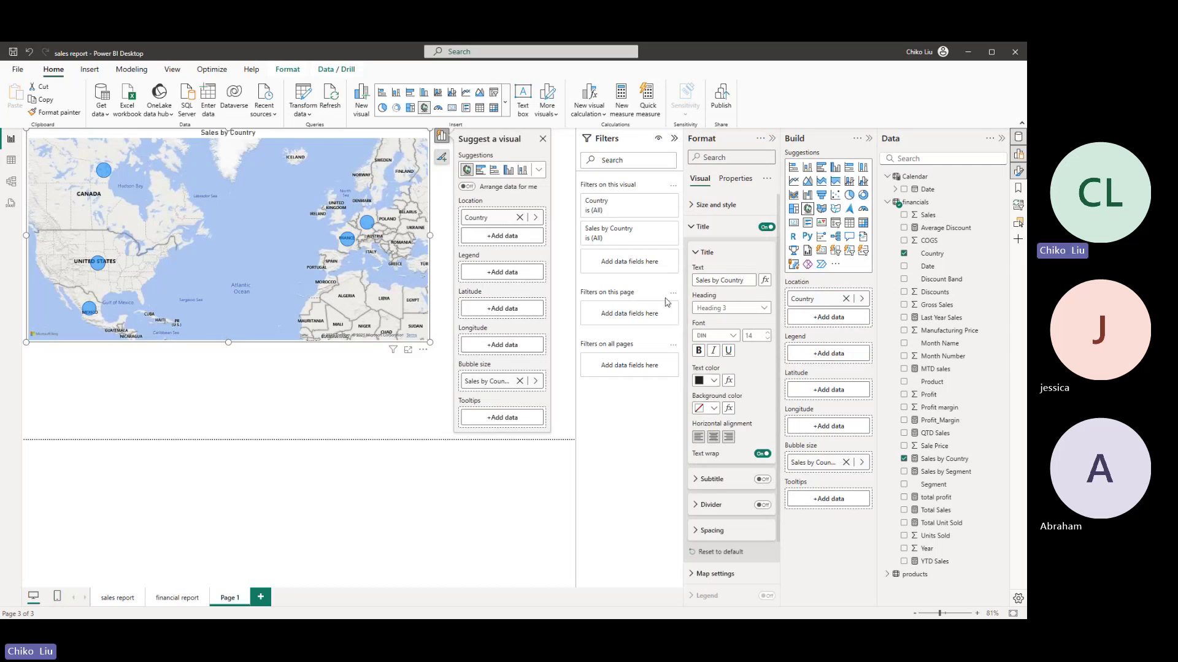
left_click(698, 350)
- Shrink the Sales by Country map to roughly half its width and move it toward the page's upper right
left_click_drag(27, 129, 209, 214)
left_click(213, 228)
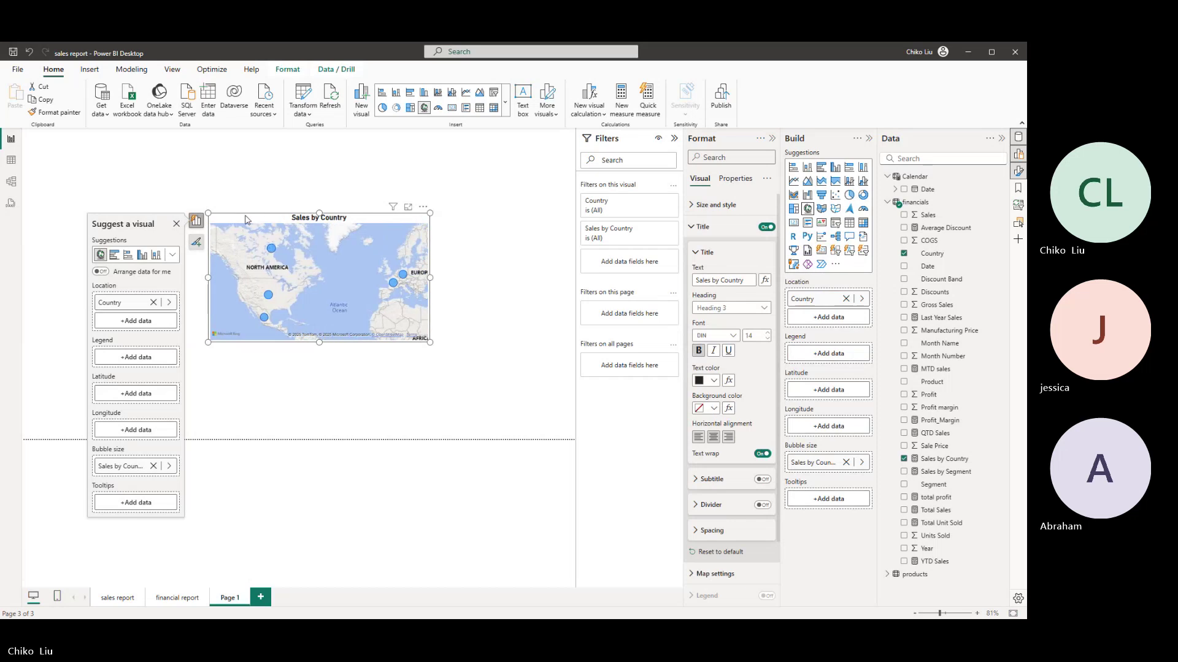
left_click_drag(245, 226, 379, 181)
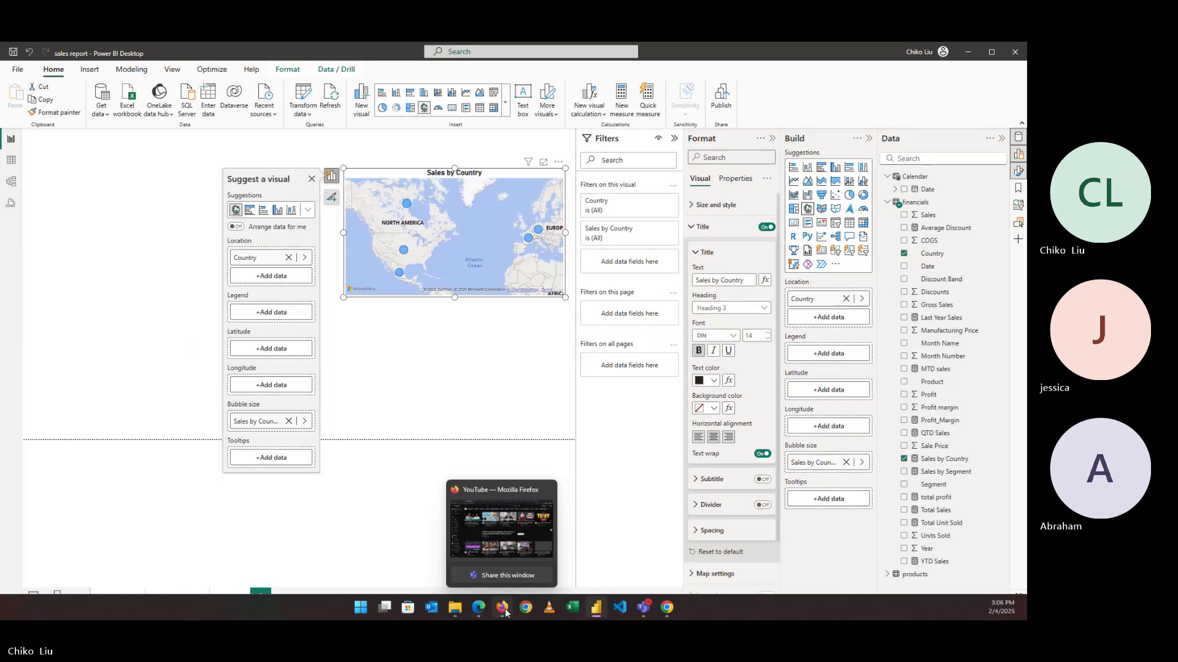
- Switch to the lab 4 PDF in Edge and read the visualization instructions that follow Sales by Country
left_click(477, 607)
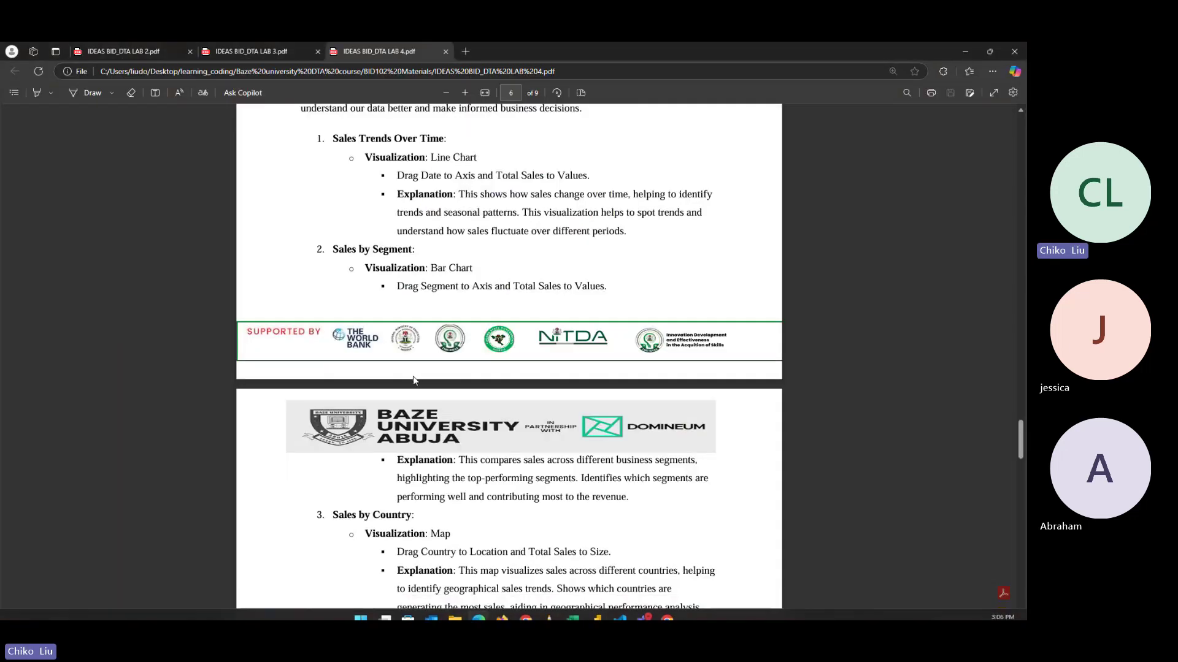
scroll(414, 376, "down", 4)
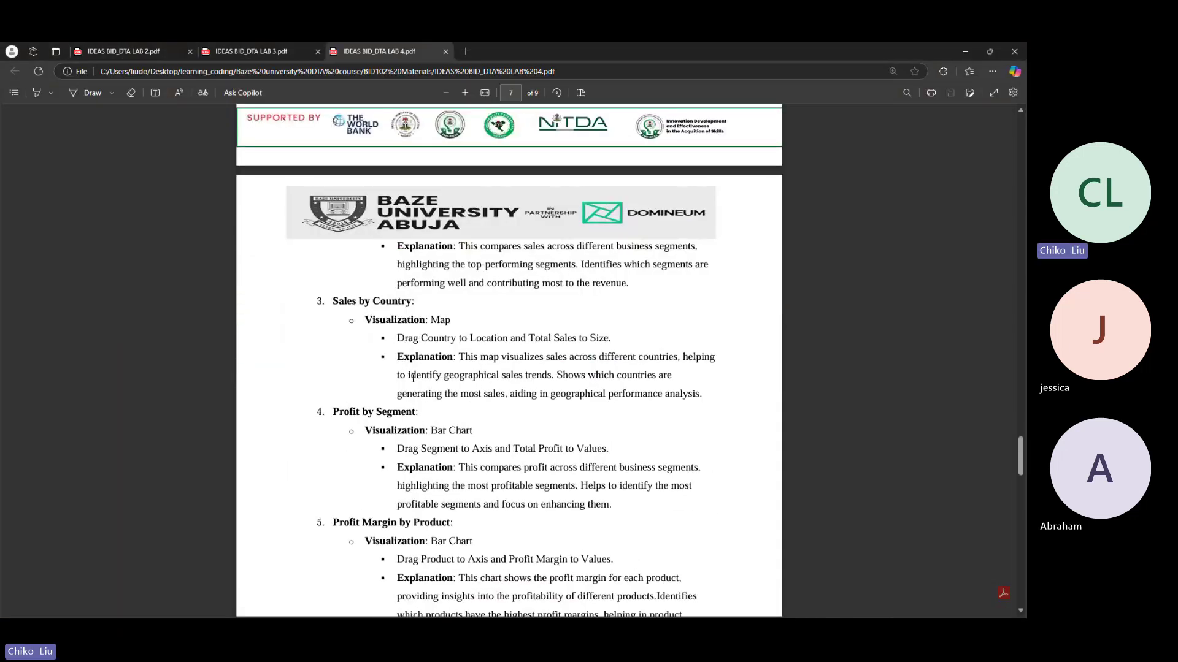
scroll(414, 375, "down", 4)
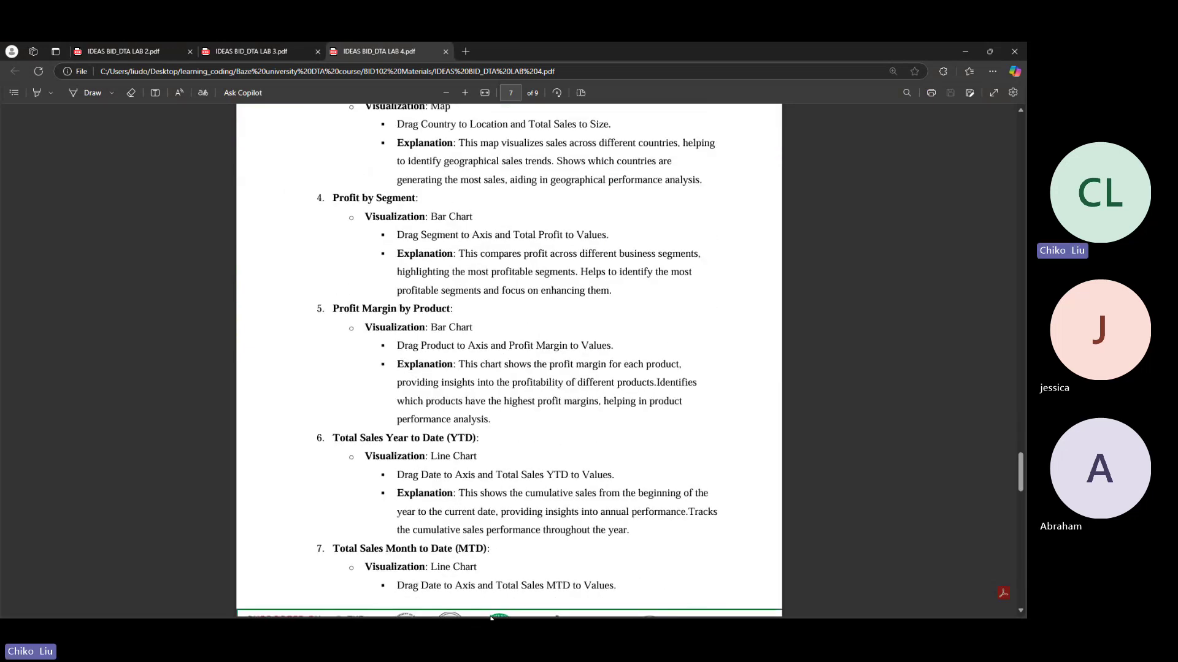
- Switch to the sales report in Power BI Desktop and deselect the Sales by Country map on Page 1
mouse_move(491, 618)
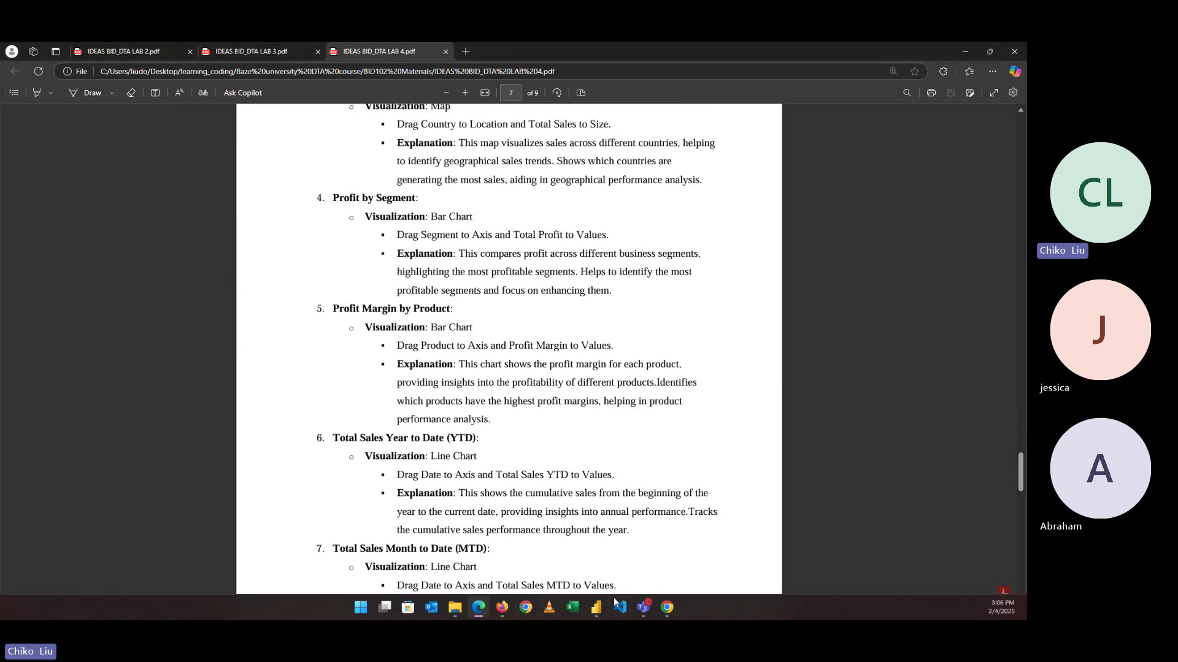
left_click(595, 607)
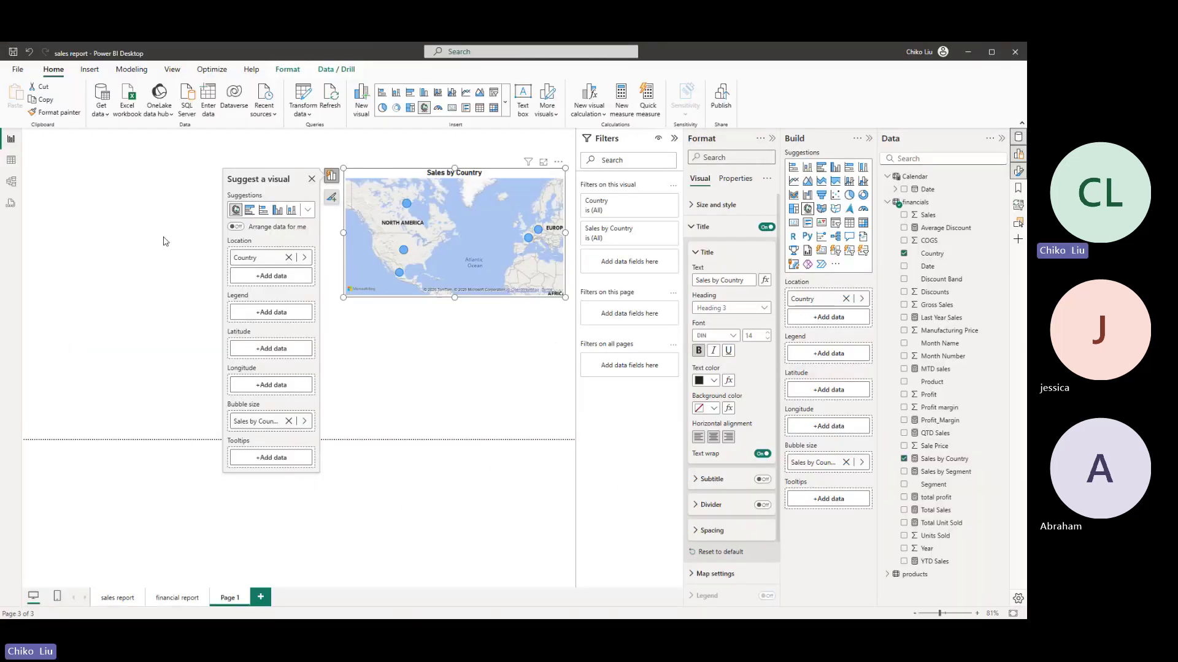
left_click(282, 153)
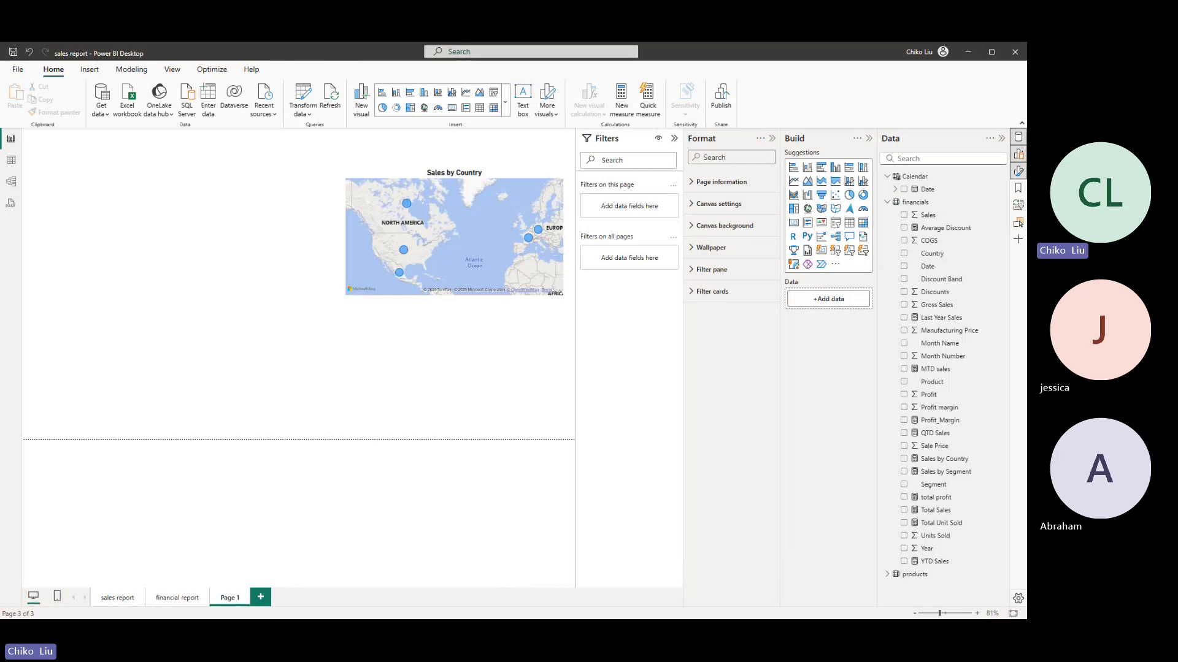
- Switch back to the lab 4 PDF in Edge and read the Profit by Segment and Profit Margin by Product chart instructions
left_click(479, 608)
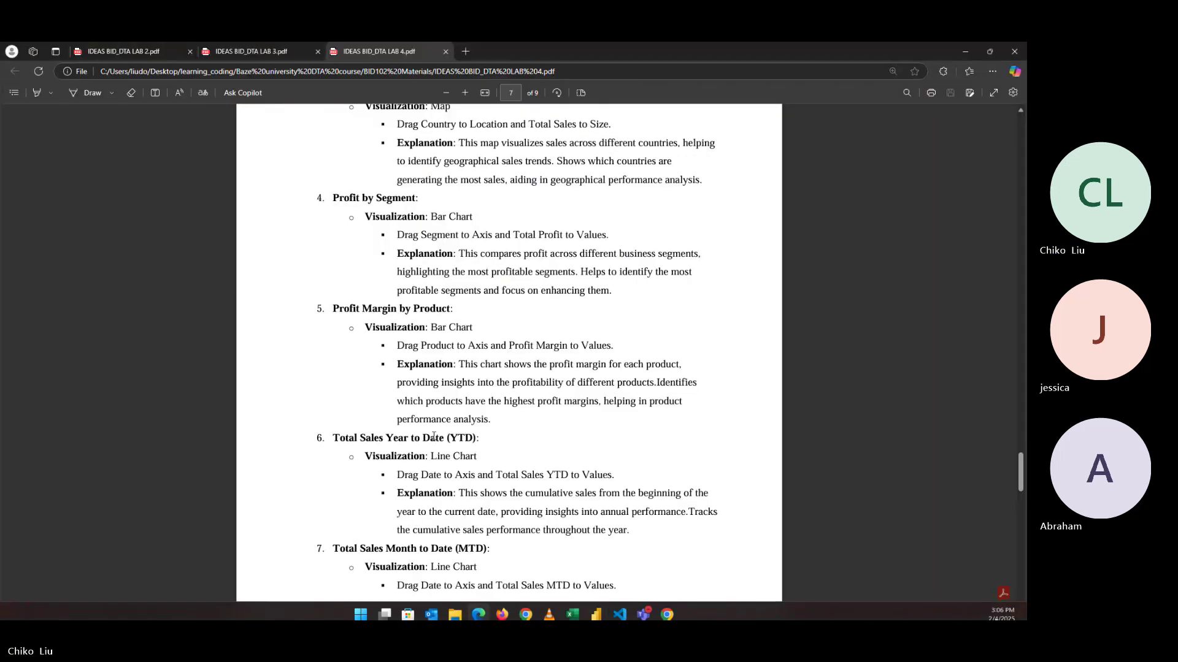
scroll(393, 305, "up", 1)
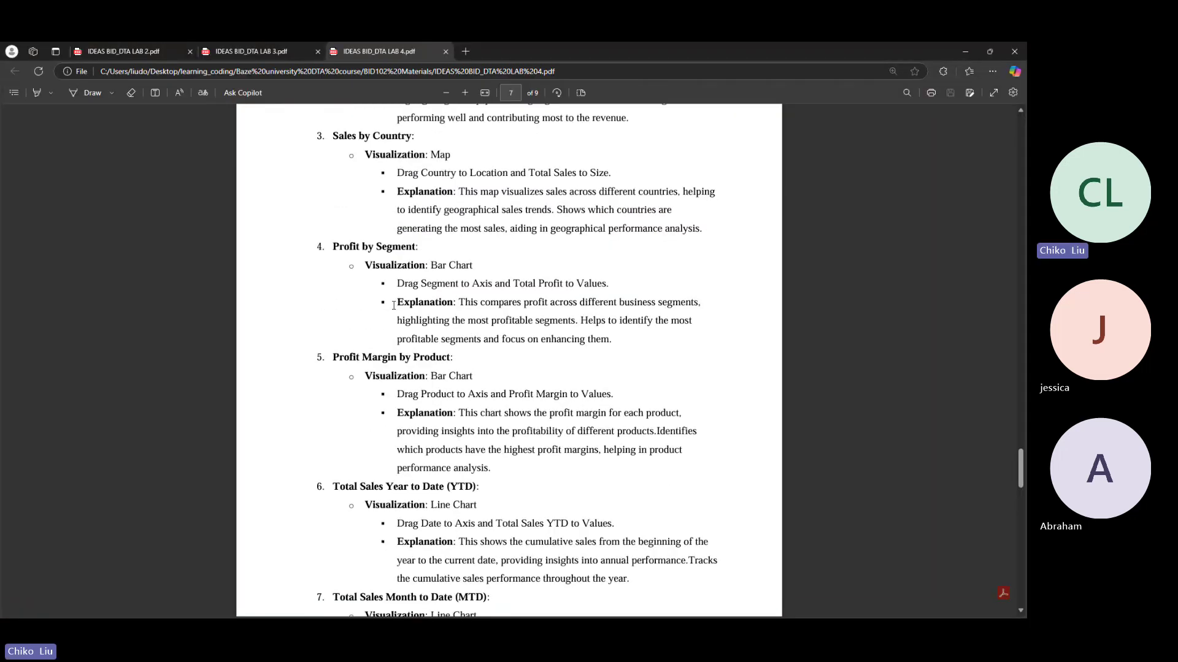
scroll(392, 304, "down", 2)
mouse_move(549, 614)
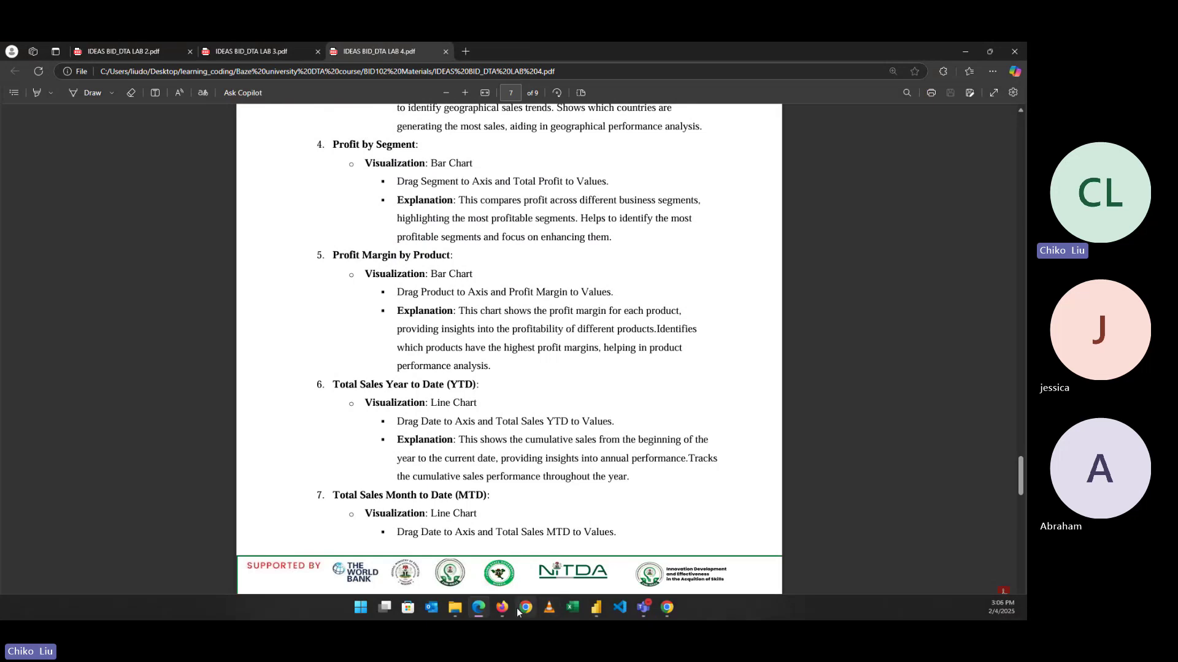
- Switch to Power BI Desktop and begin a new measure in the financials table: Profit by Segement = CALCULATE([total profit],
left_click(596, 608)
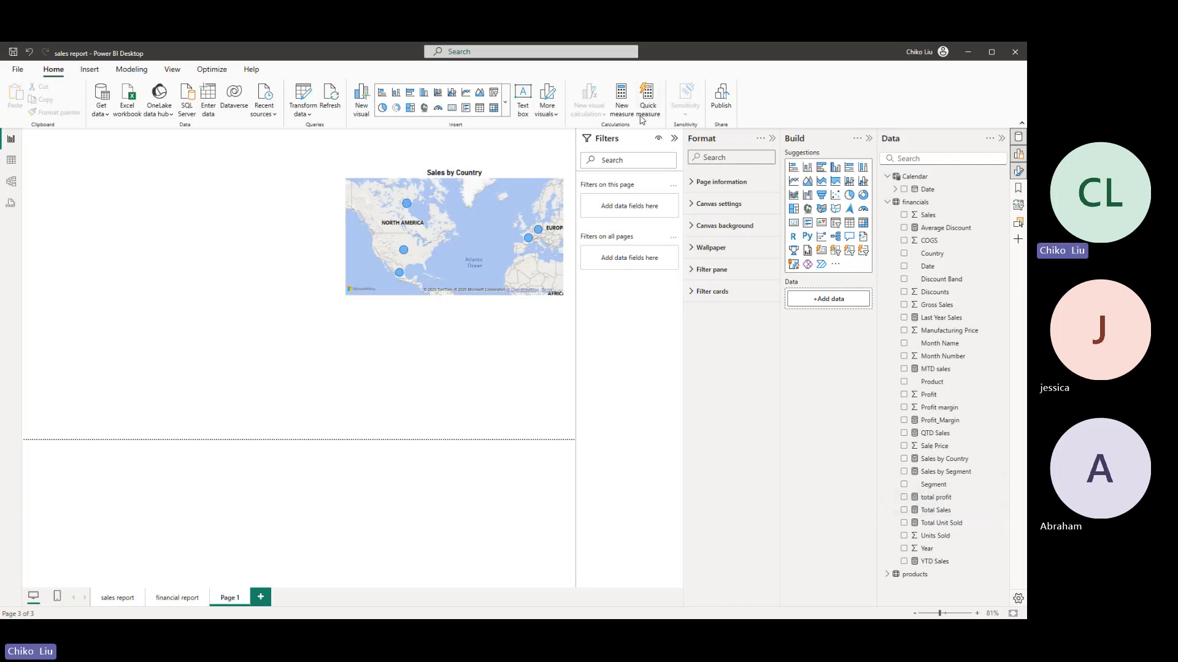
left_click(935, 498)
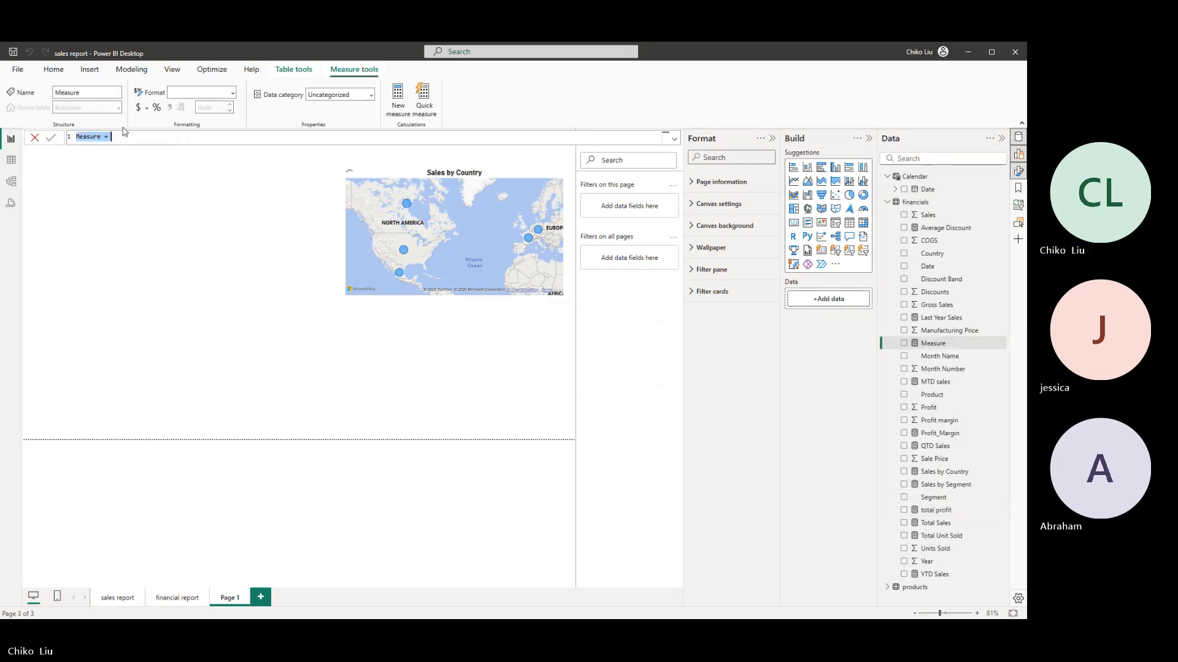
type("pro")
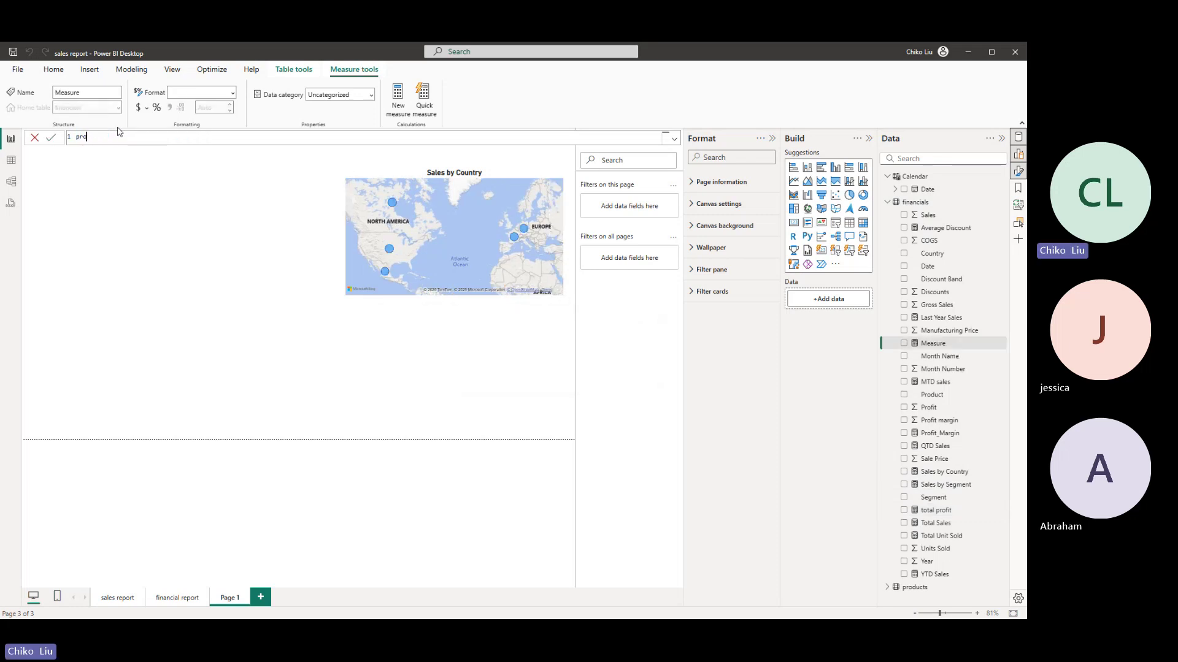
type("fit by Segment = CALCULATE(")
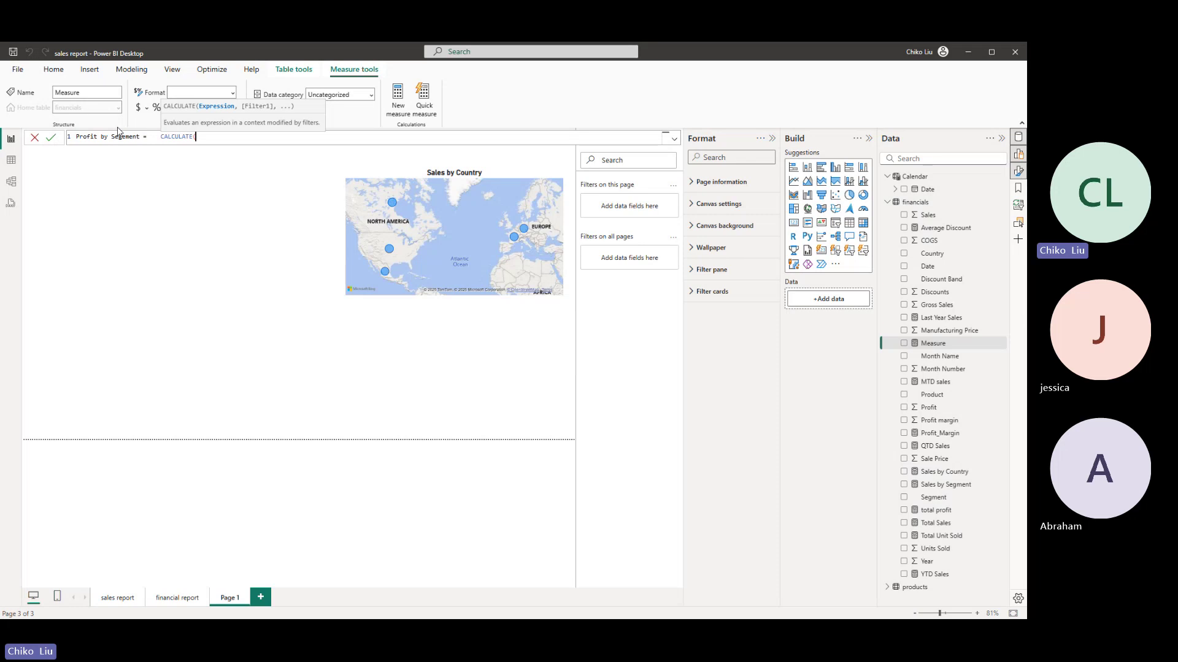
type("[total profit],")
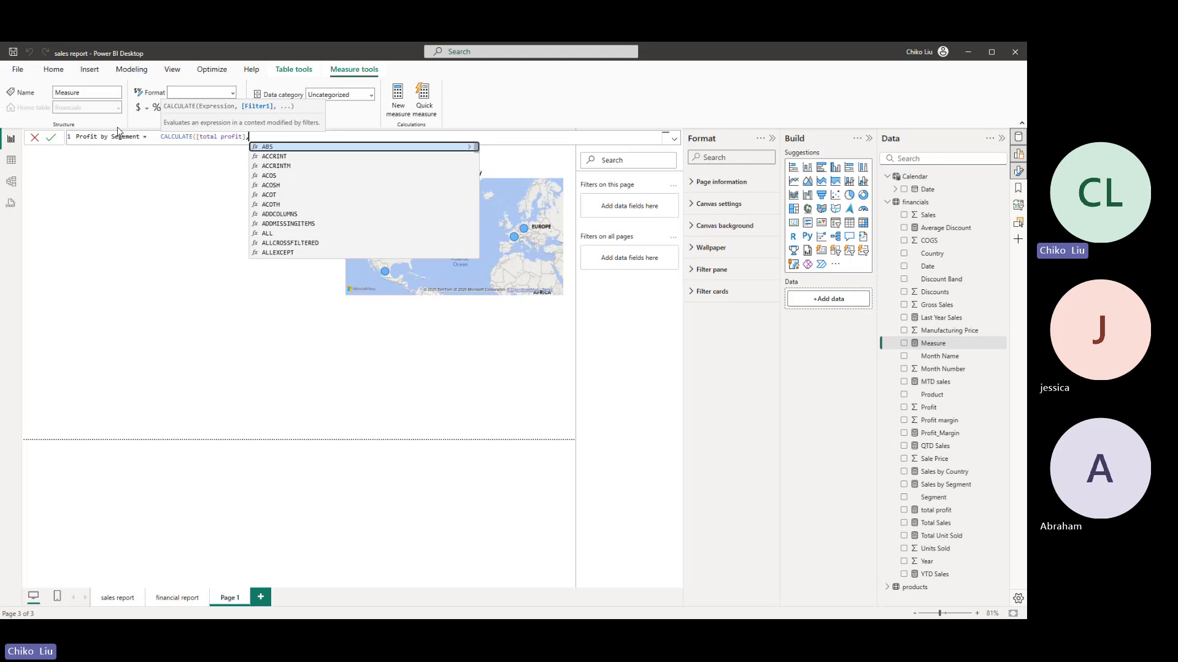
- Add an ALLEXCEPT filter on the financials table as the next argument of the CALCULATE formula
type("All")
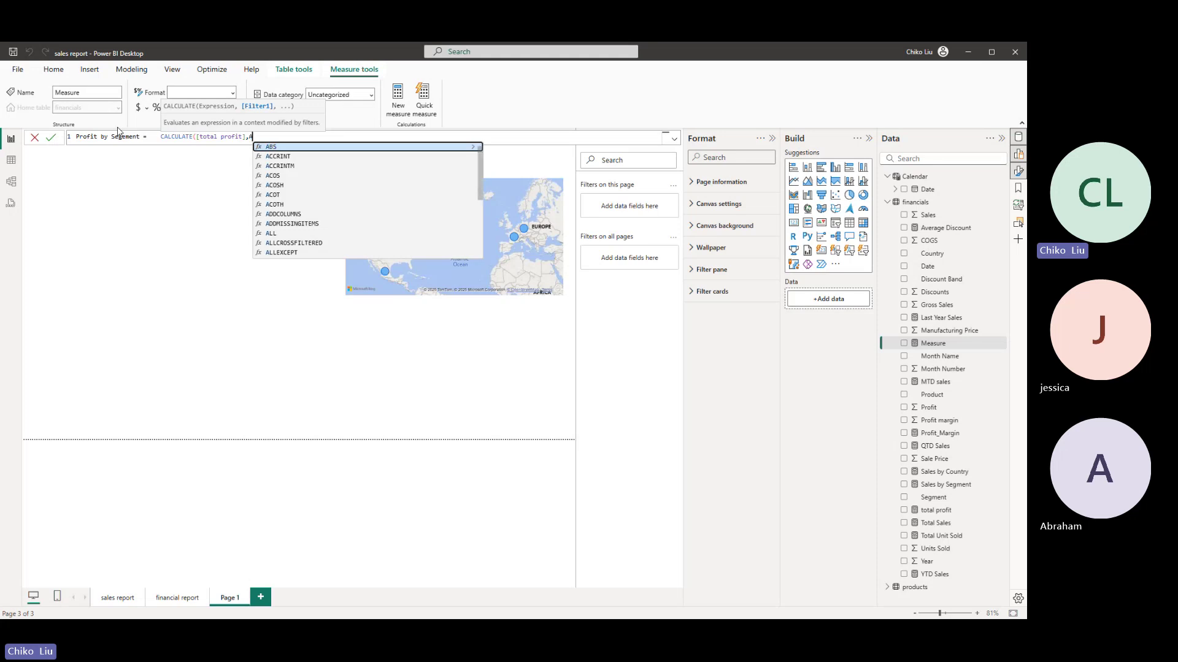
key("Down")
key("Down")
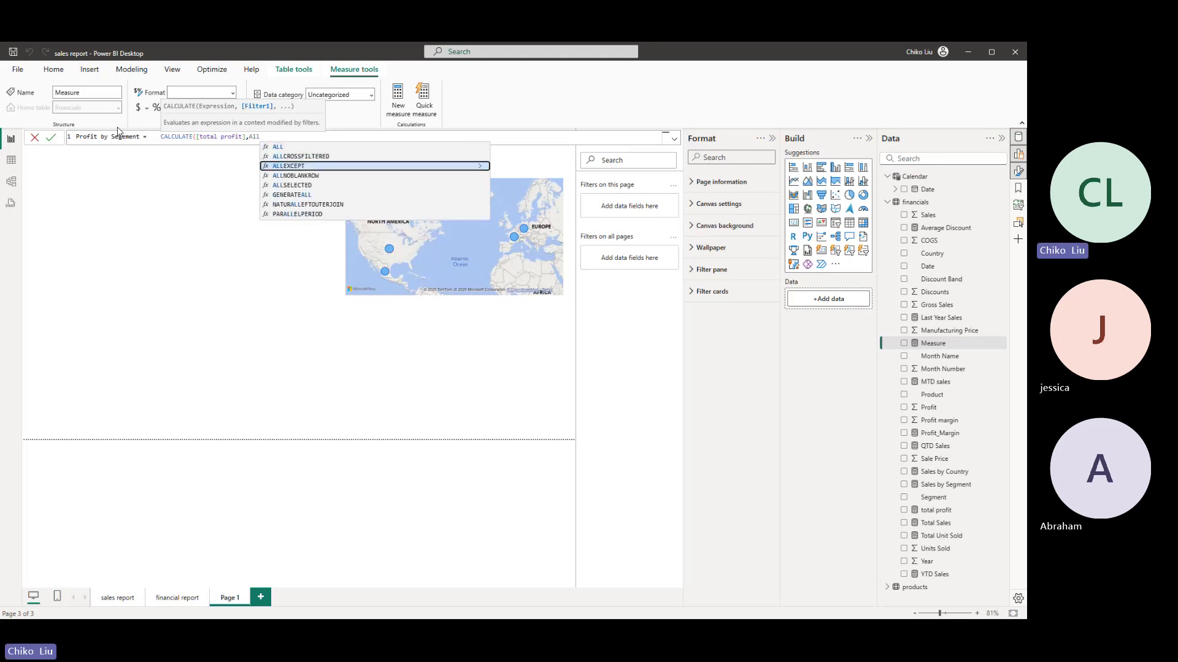
key("Tab")
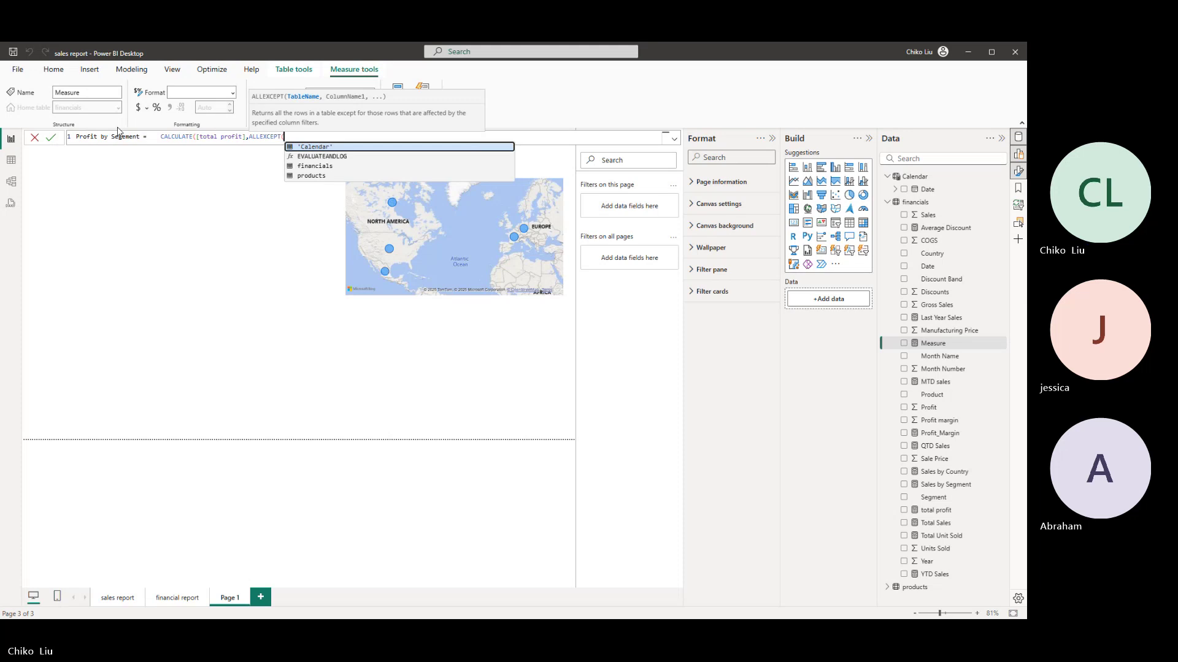
key("Down")
key("Down")
key("Tab")
type(",")
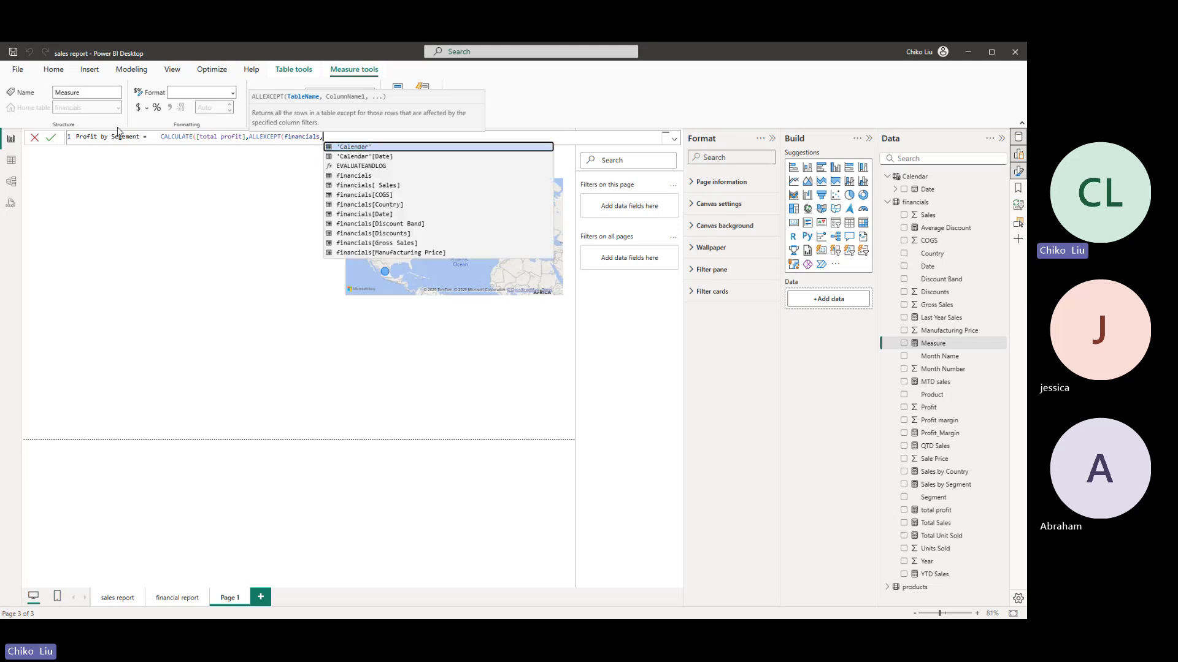
- Complete ALLEXCEPT with financials[Segment], close both parentheses, commit the measure, and remove the extra spaces before CALCULATE
key("Down")
key("Down")
key("Down")
key("Down")
key("Down")
key("Down")
key("Down")
key("Down")
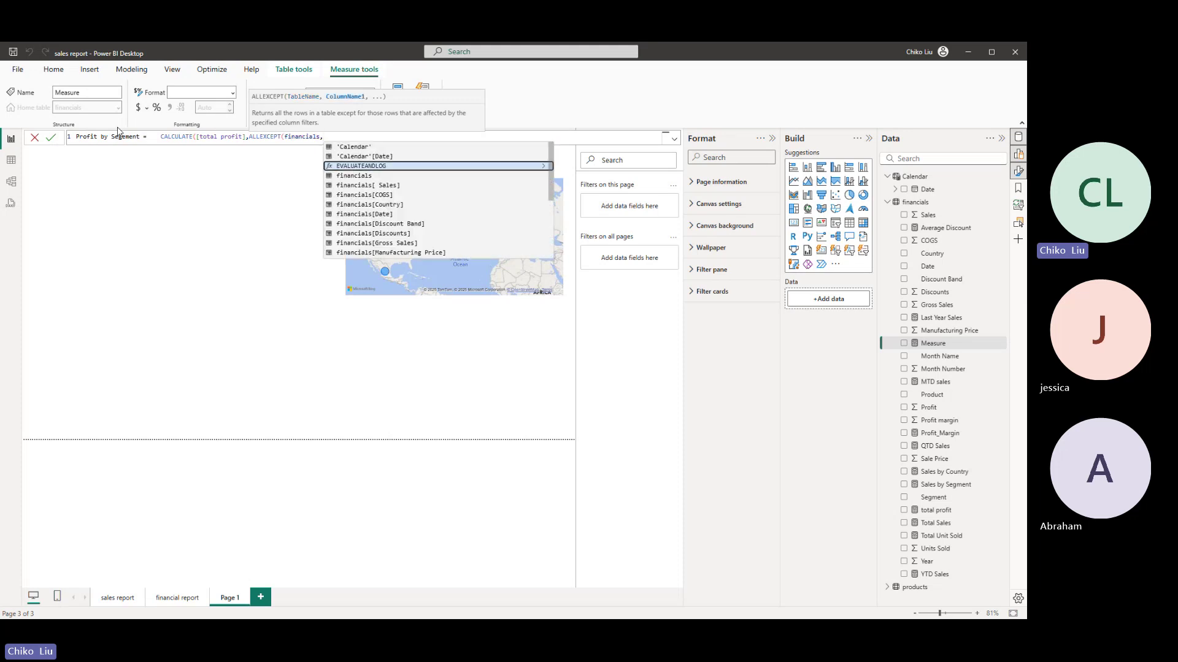
key("Down")
key("Down")
key("Down")
key("Down")
key("Down")
key("Down")
key("Down")
key("Down")
key("Down")
key("Down")
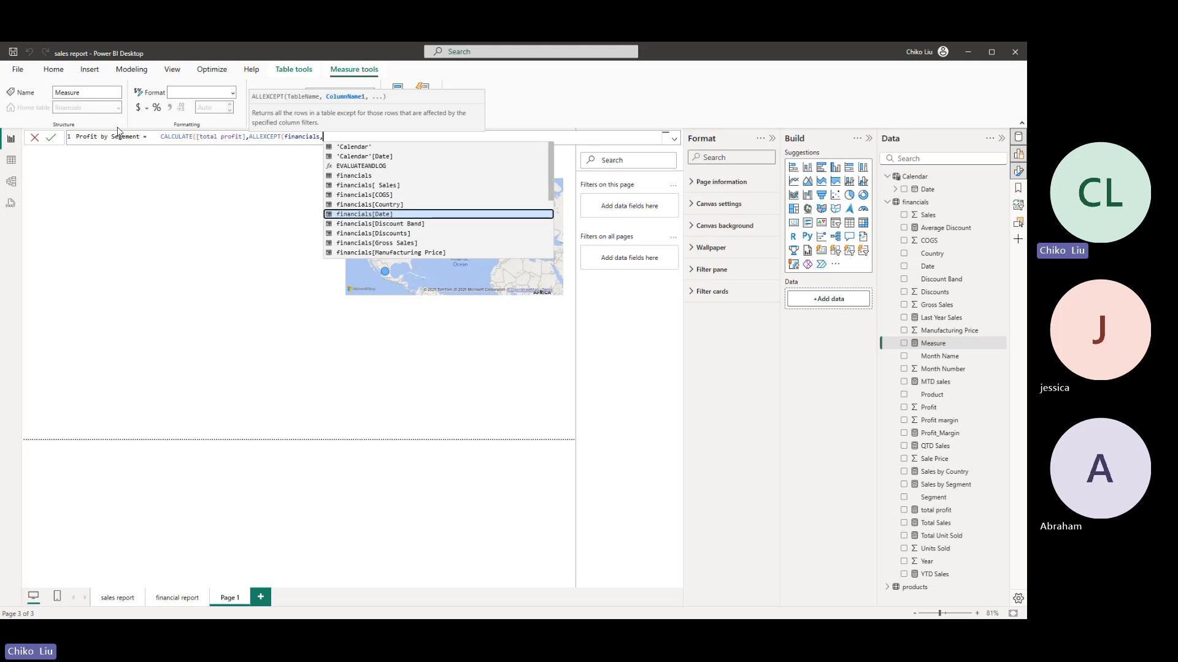
key("Tab")
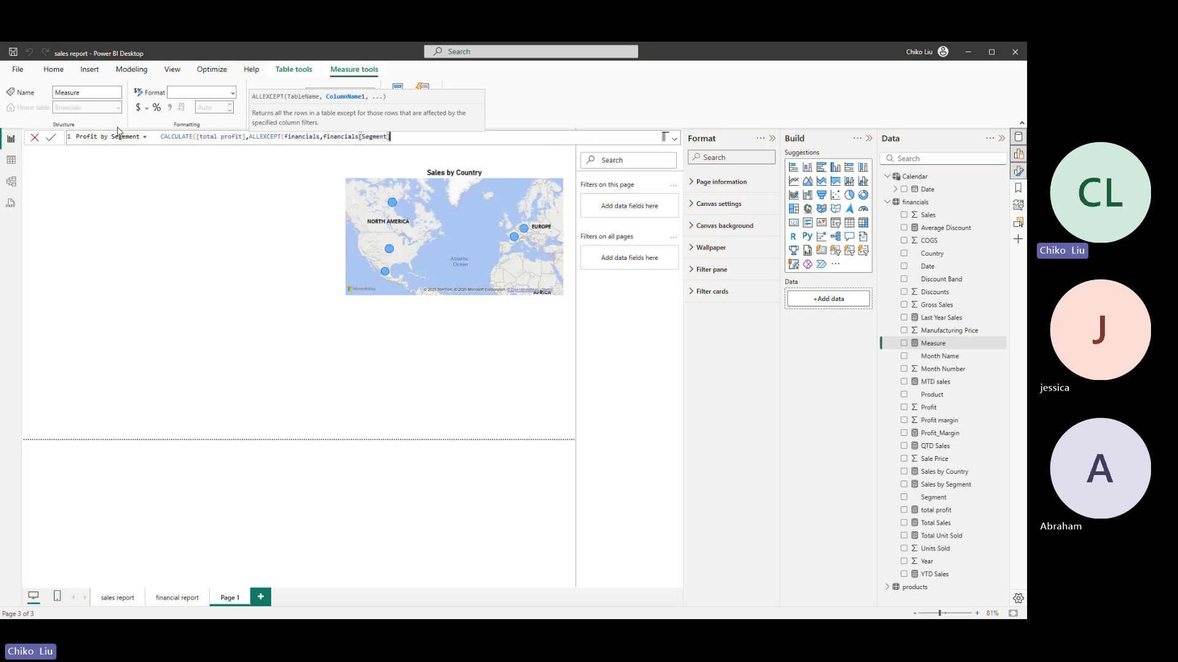
type("))")
key("Return")
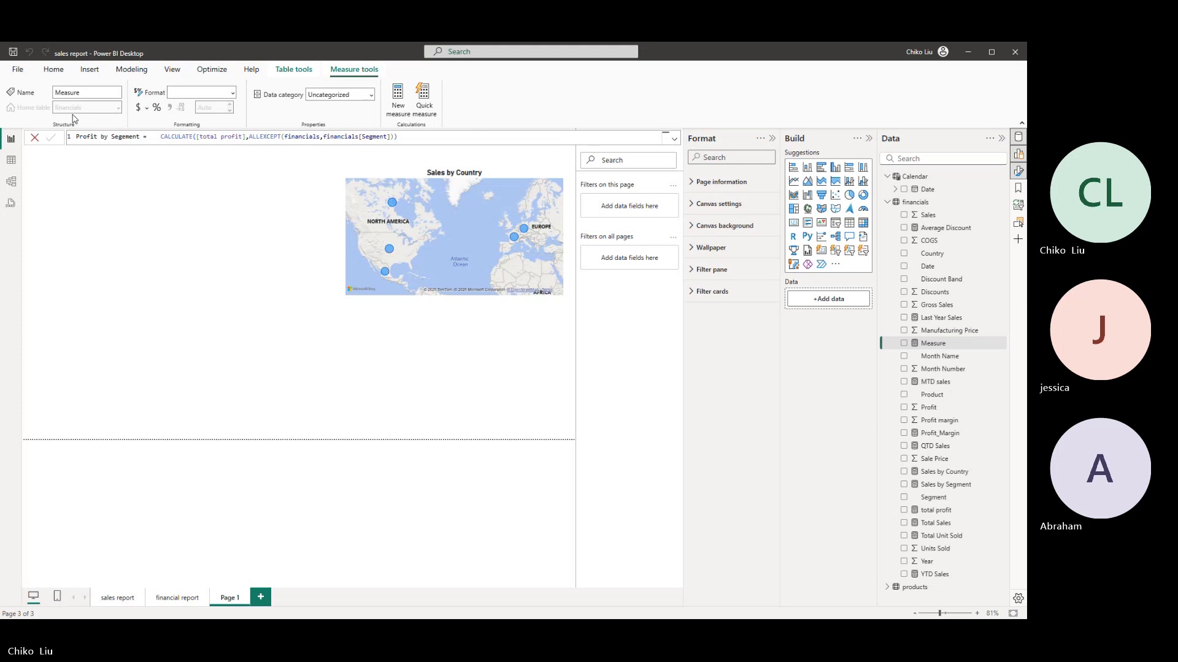
left_click(148, 136)
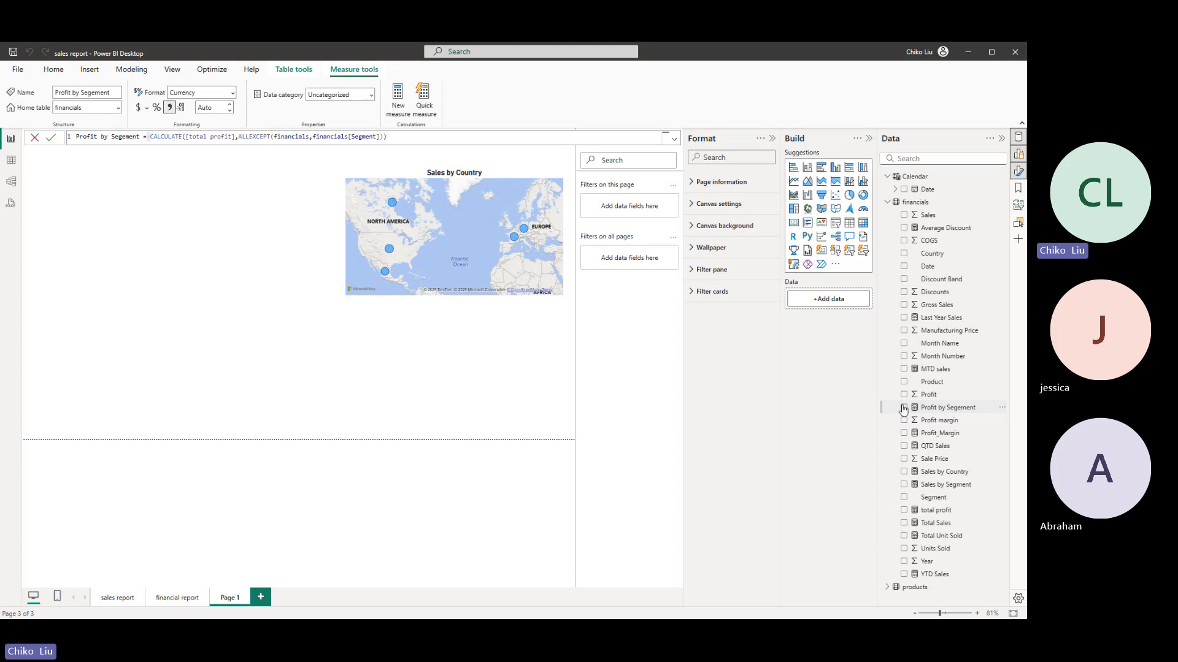
- Plot the Profit by Segement measure against Segment as a bar chart and place it, widened, beside the Sales by Country map
left_click(903, 407)
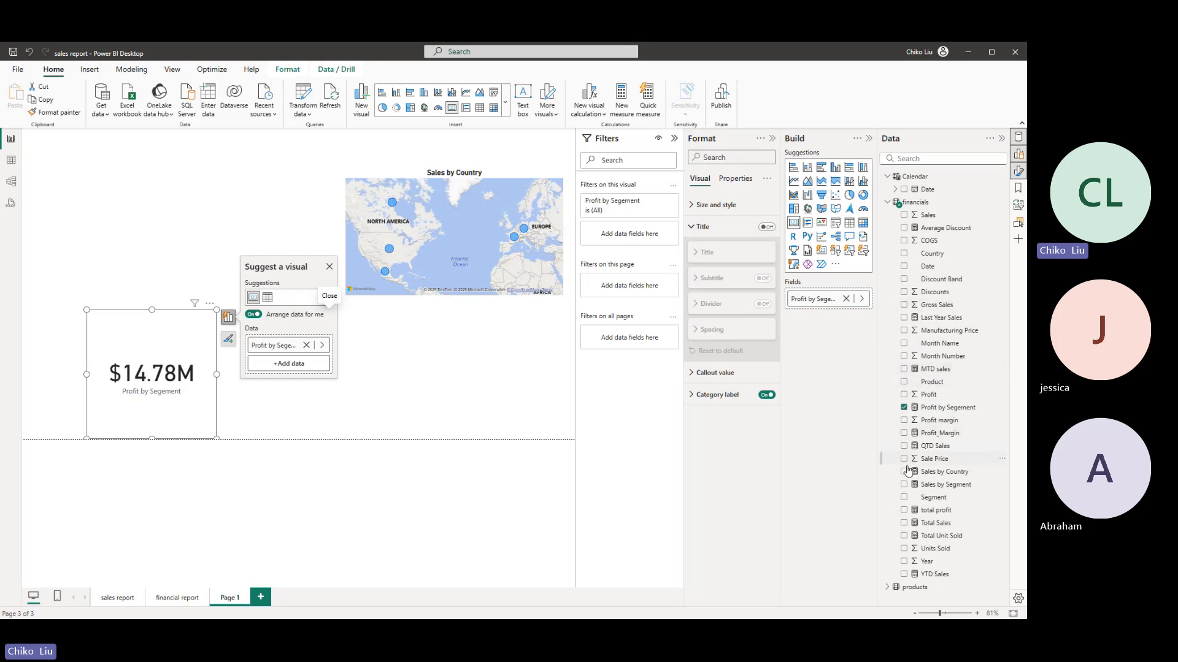
left_click(904, 499)
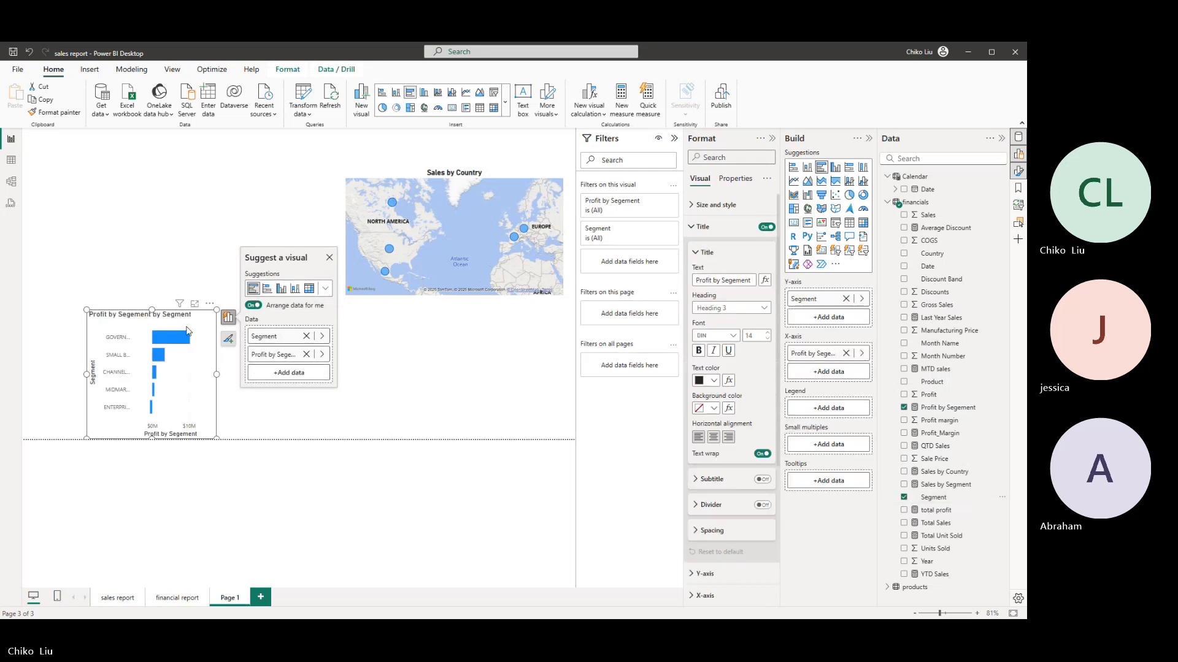
left_click_drag(119, 316, 94, 178)
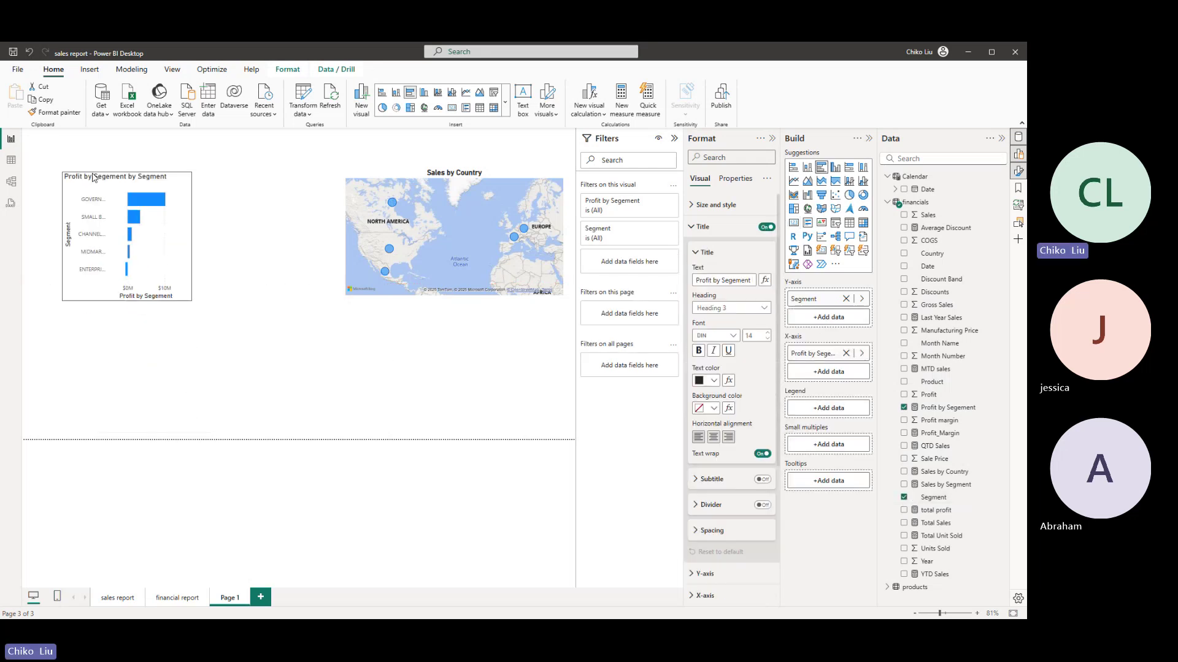
left_click_drag(191, 235, 311, 231)
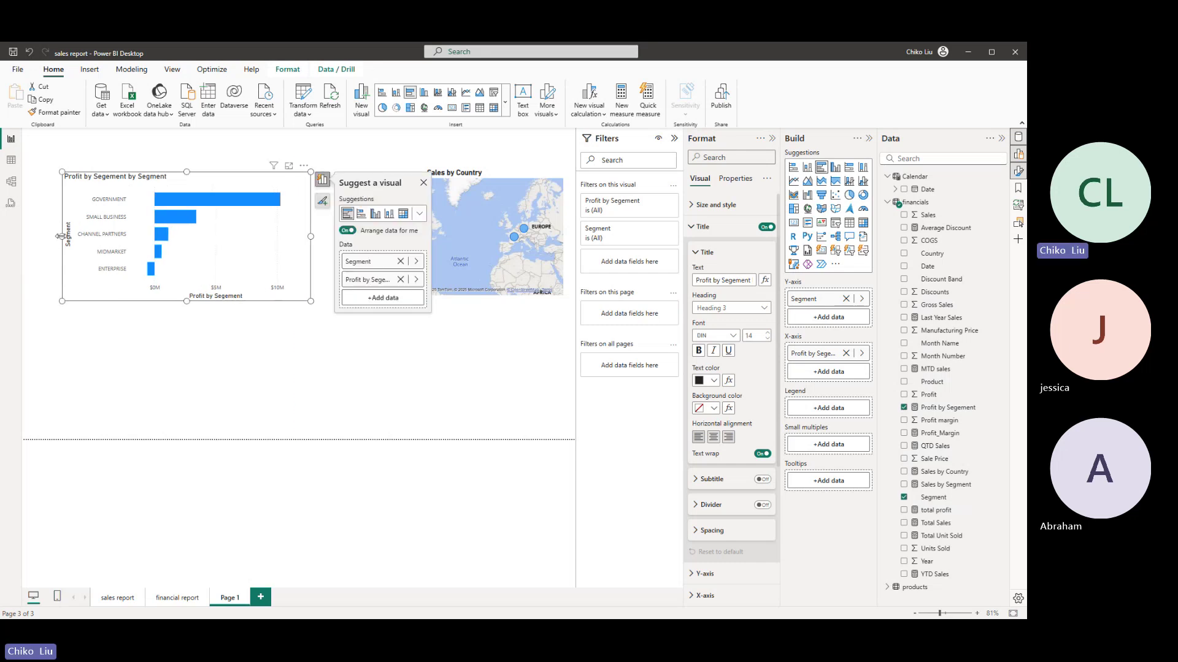
left_click_drag(62, 241, 40, 243)
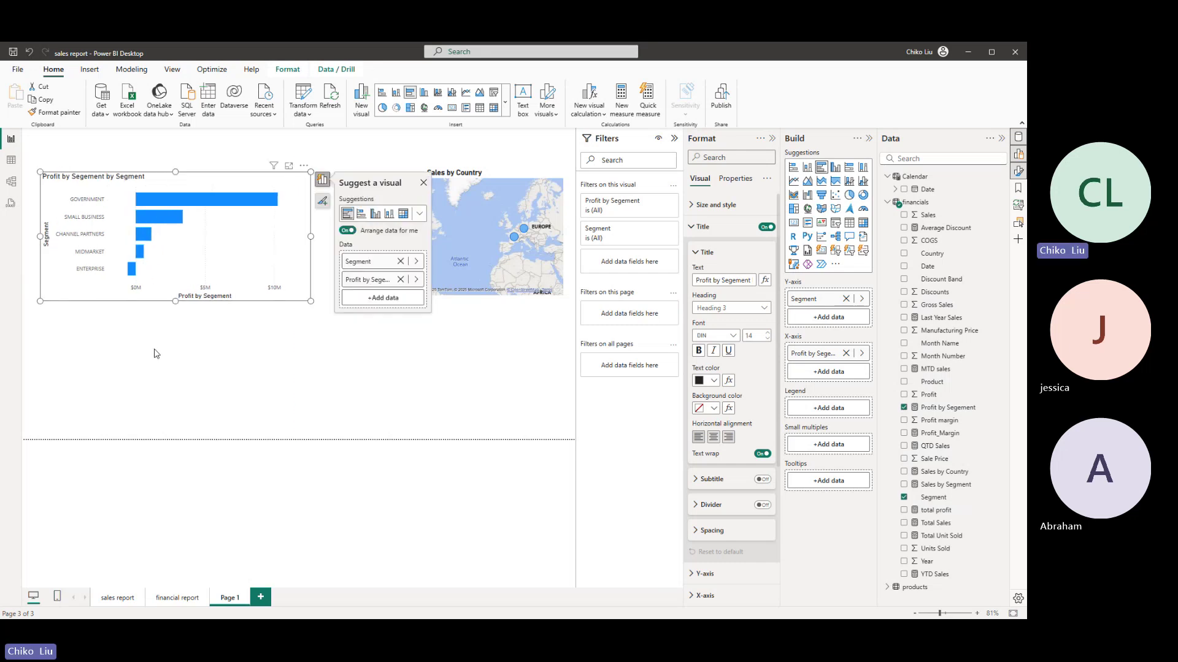
left_click(497, 417)
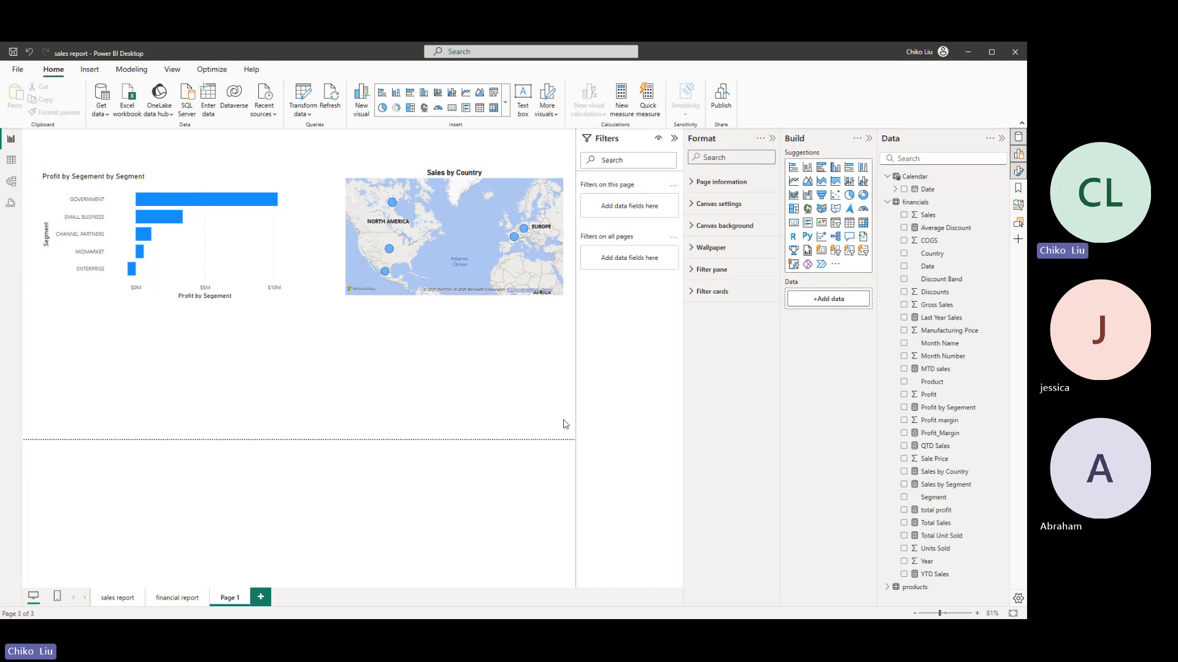
- Create a second bar chart of the Profit column by Segment below the first one and turn on its data labels
left_click(904, 396)
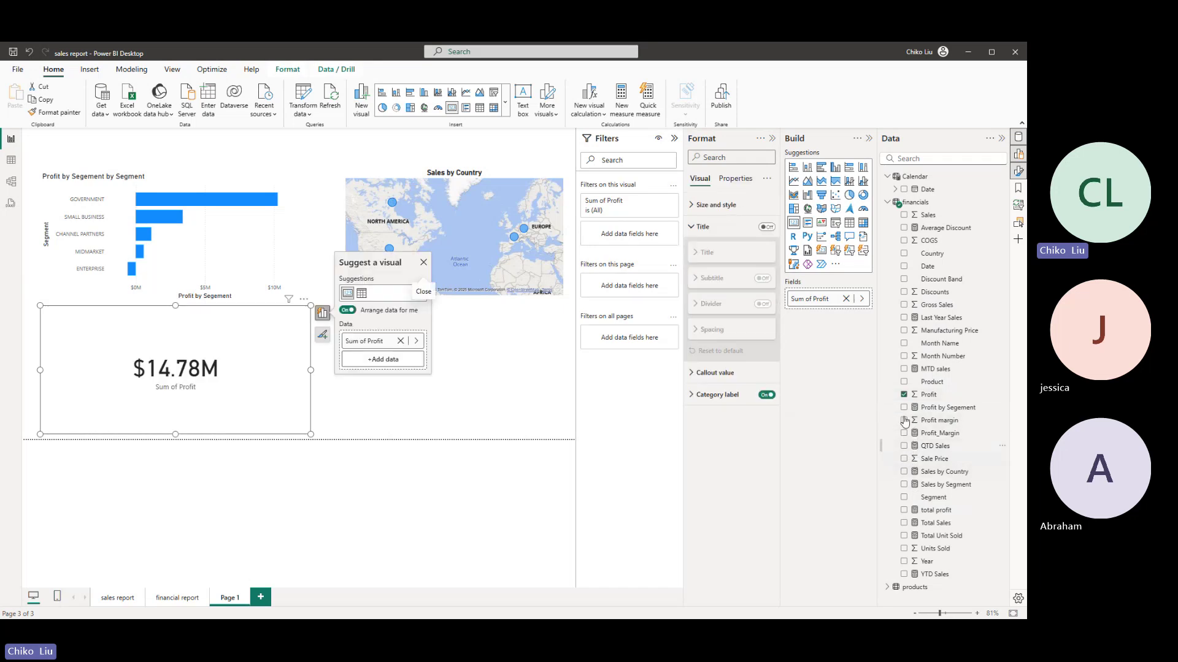
left_click(904, 498)
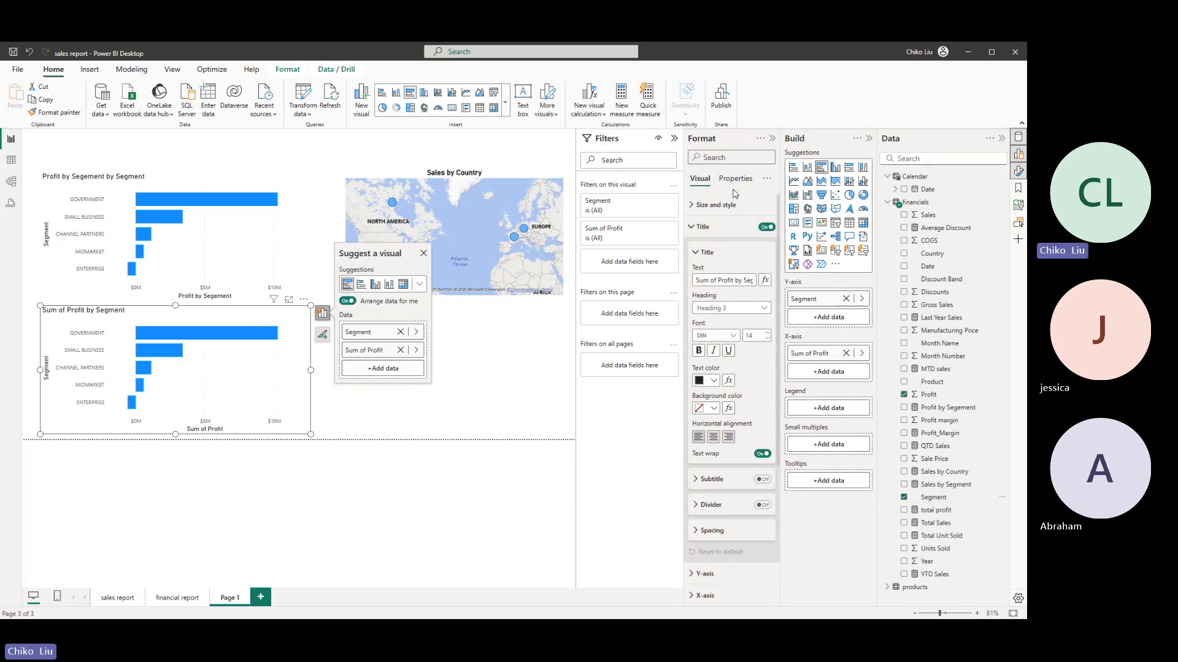
left_click(697, 206)
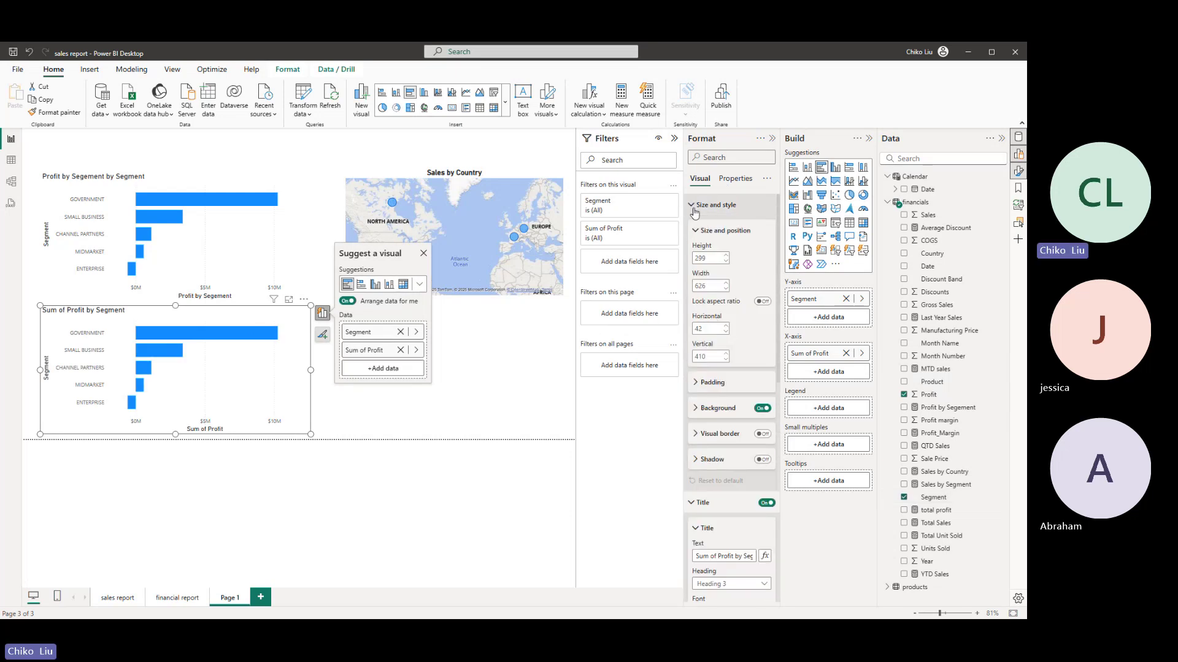
left_click(695, 206)
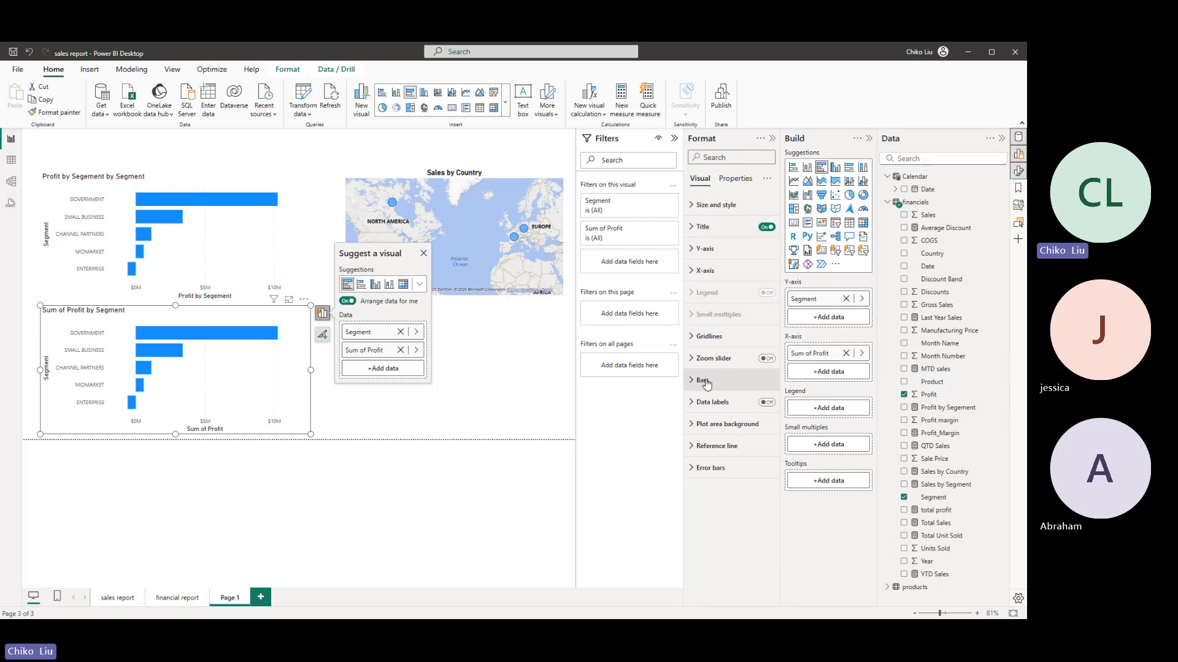
left_click(766, 403)
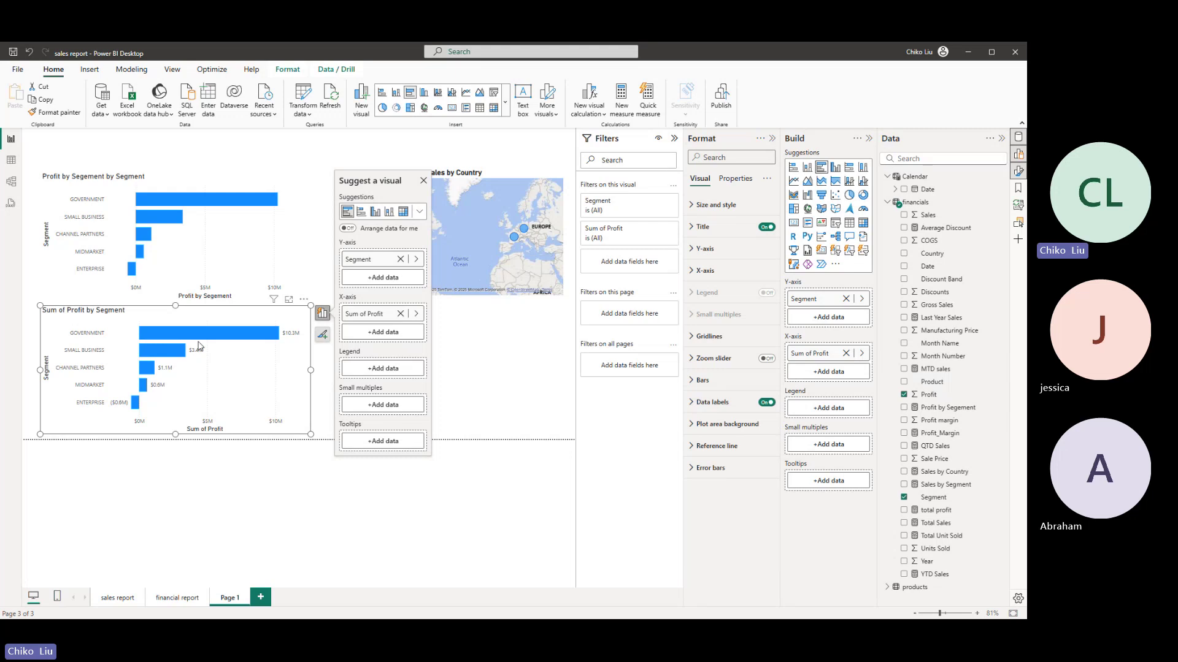
- Copy the lower chart's formatting onto the upper bar chart with Format painter and delete the lower chart
left_click(57, 114)
left_click(117, 204)
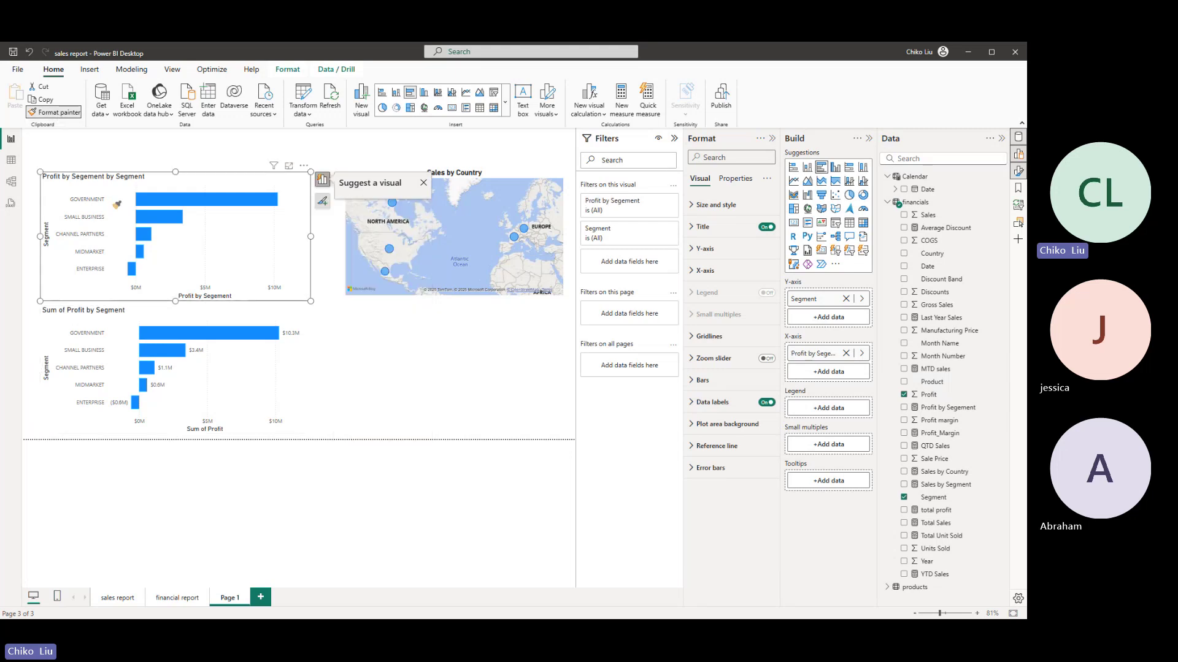
left_click(121, 264)
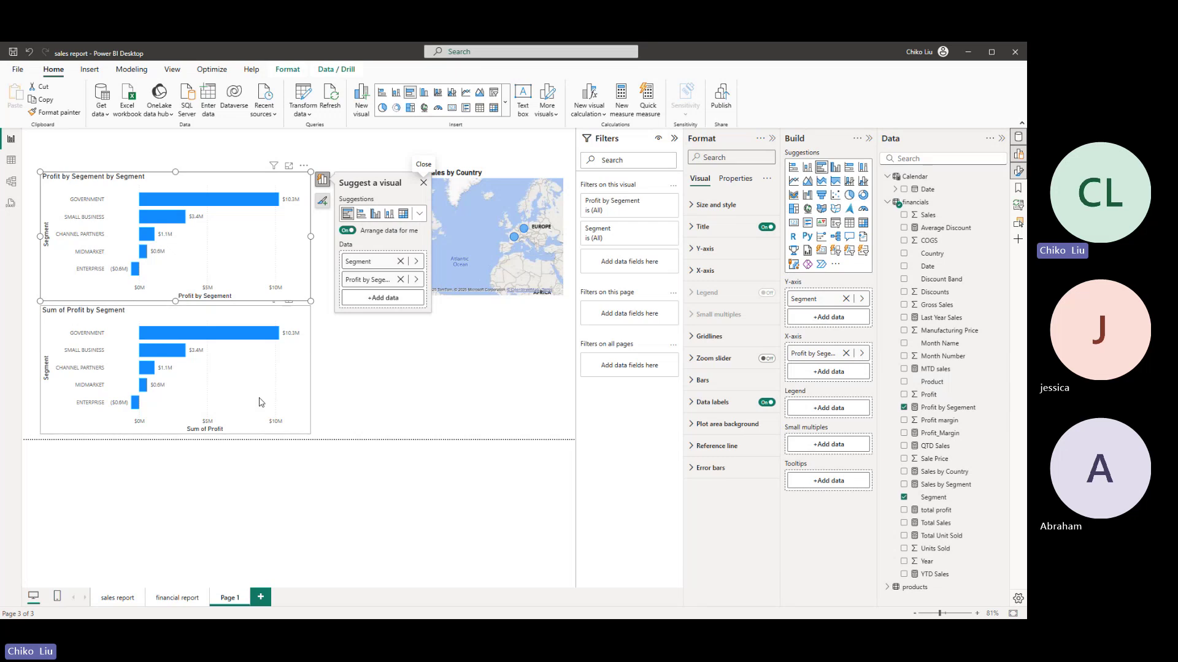
left_click(291, 372)
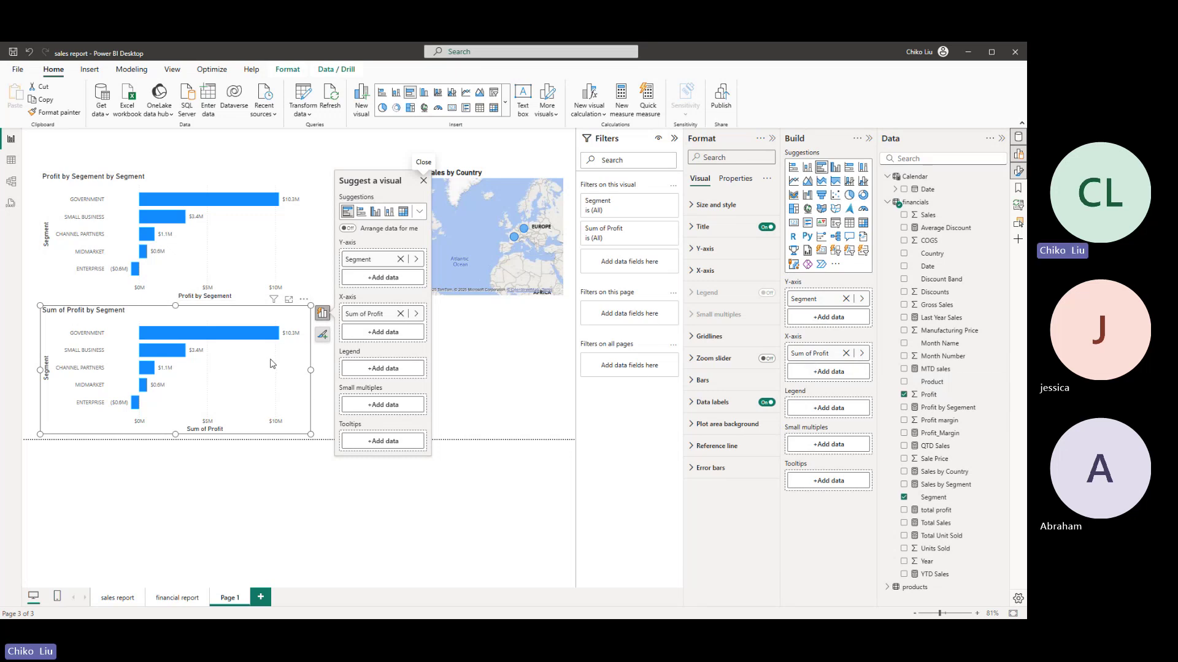
key("Delete")
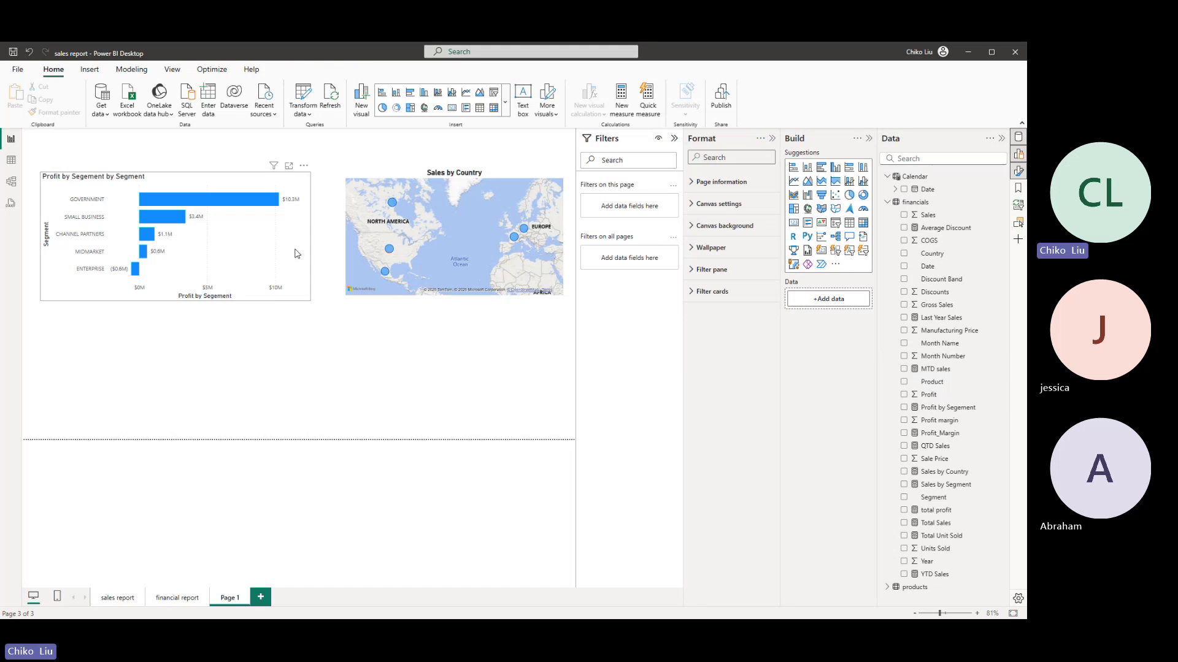
- Rename the X-axis field of the remaining bar chart to Profit
left_click(297, 254)
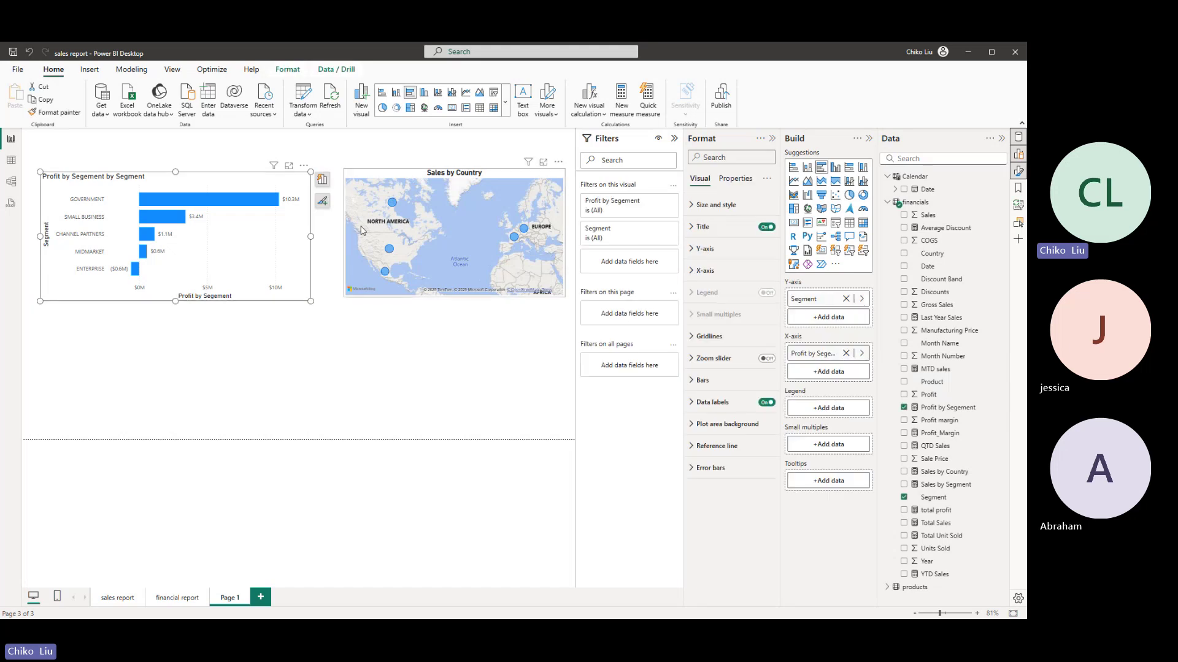
double_click(818, 356)
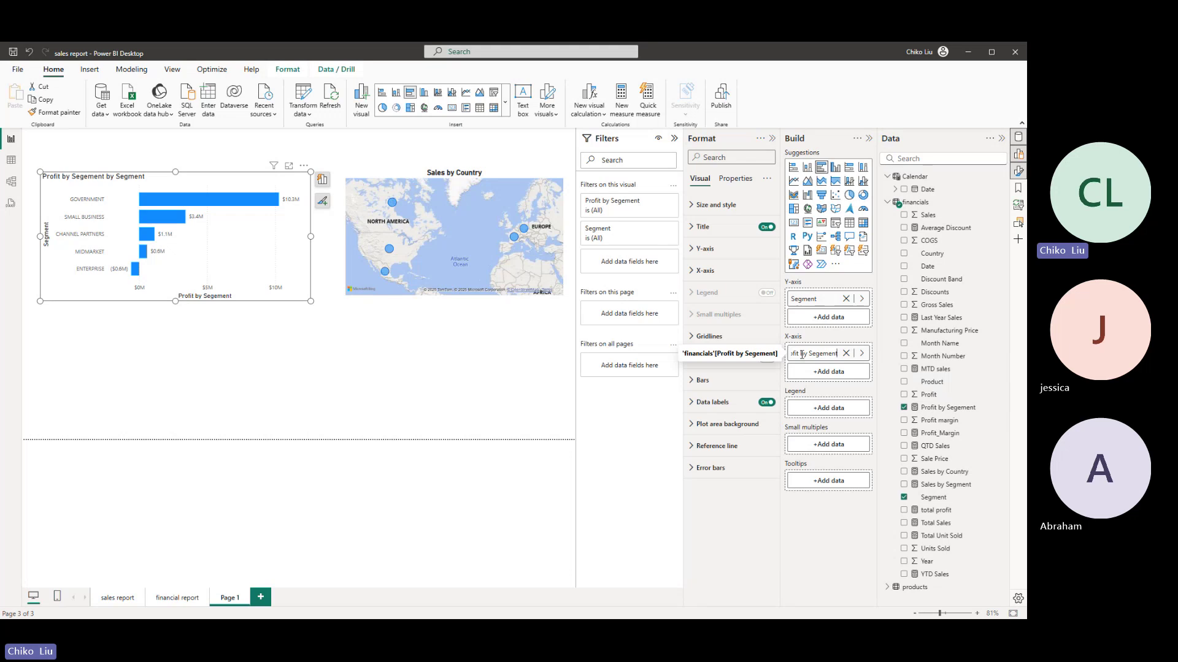
left_click_drag(801, 355, 938, 362)
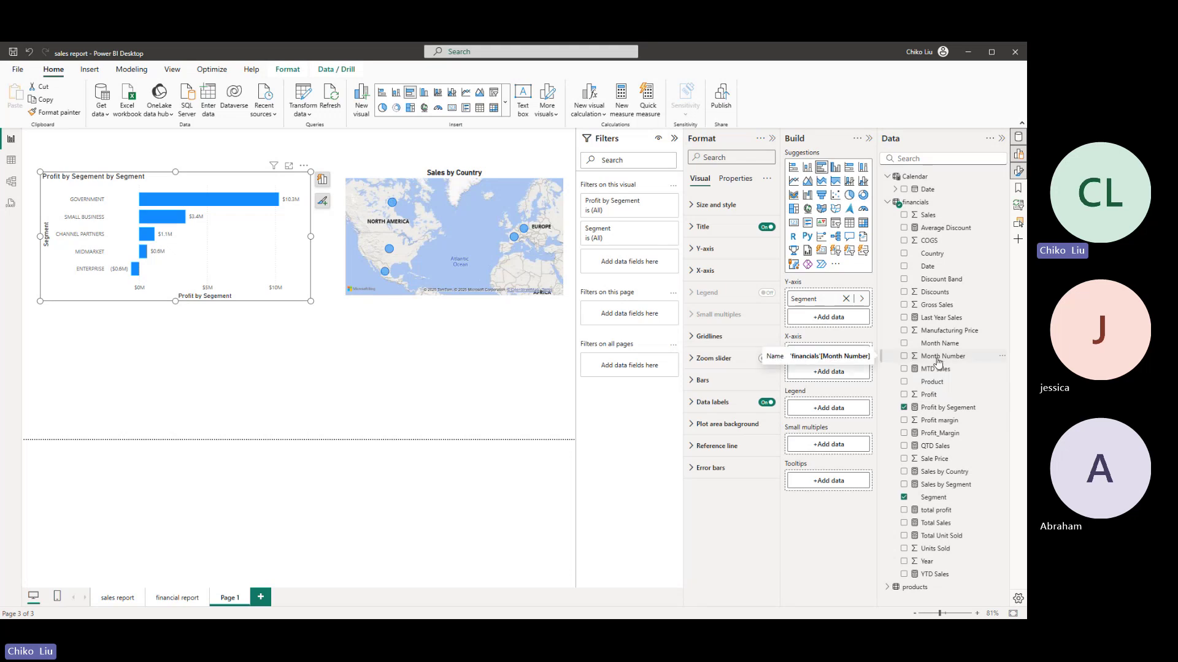
key("BackSpace")
key("Return")
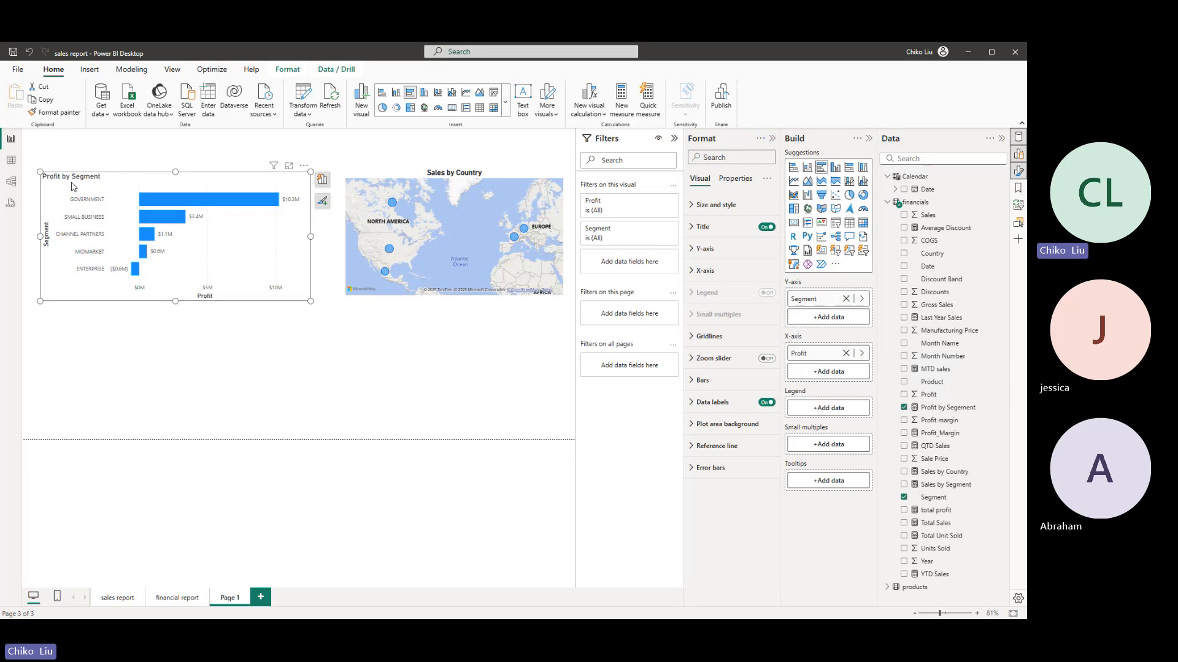
- Change the font of the Profit by Segment chart's data label values to DIN
left_click(695, 403)
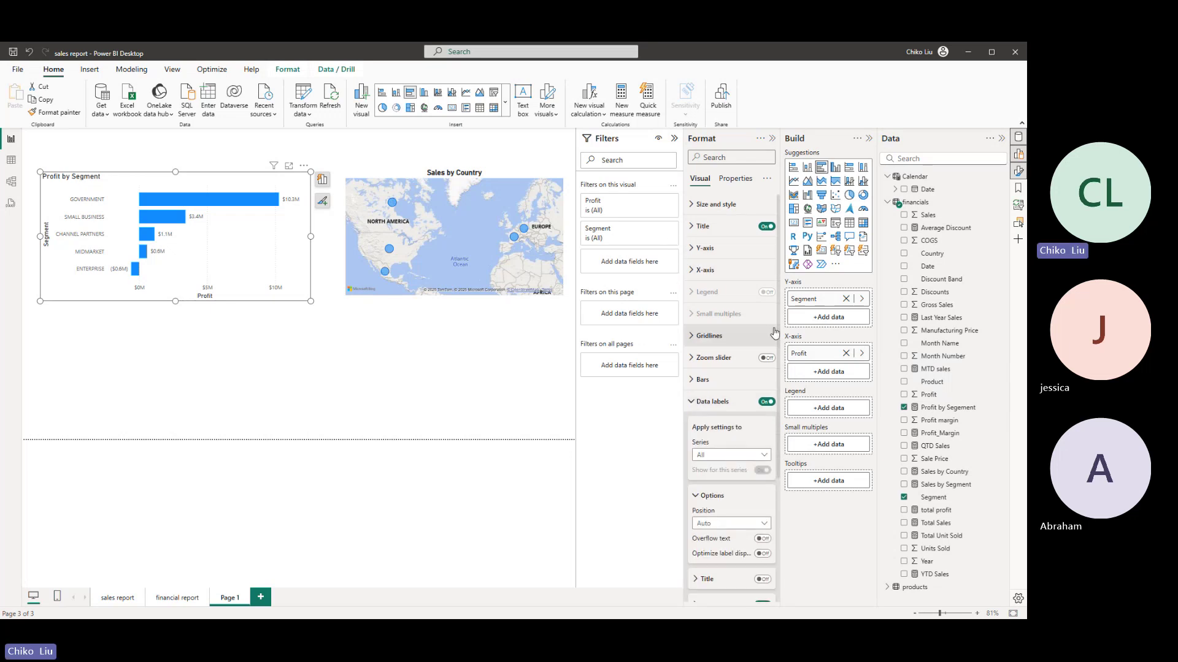
scroll(705, 430, "down", 3)
left_click(709, 429)
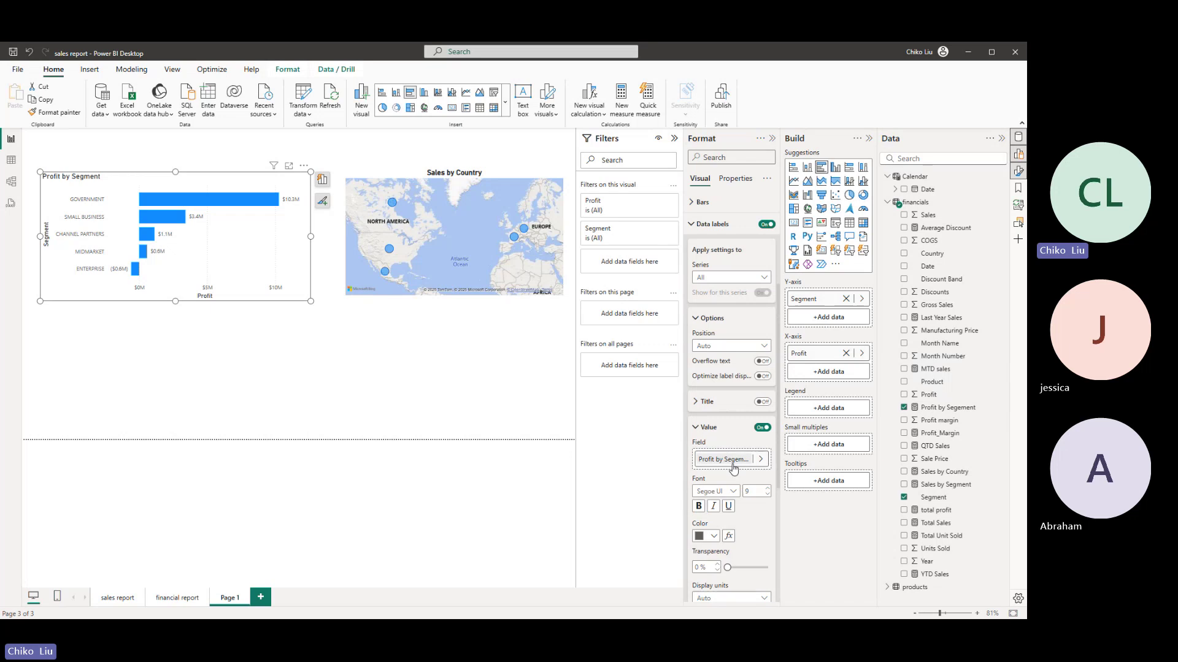
left_click(731, 493)
left_click(700, 347)
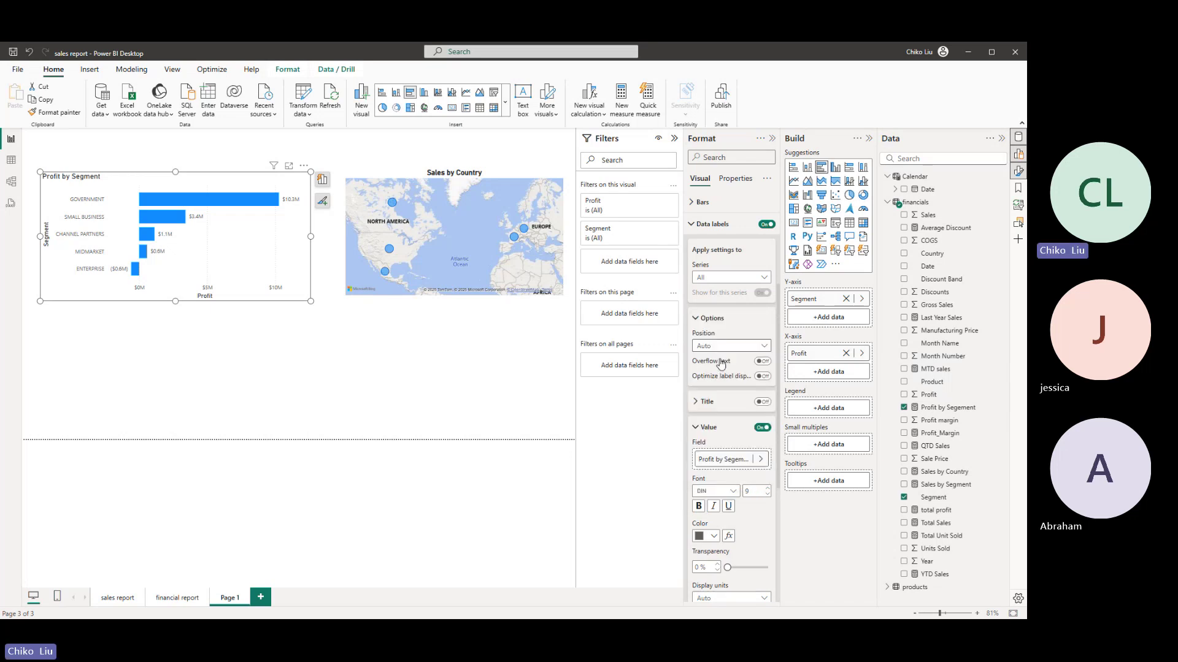
- Set the color of the Profit by Segment chart's data label values to red
scroll(721, 366, "down", 3)
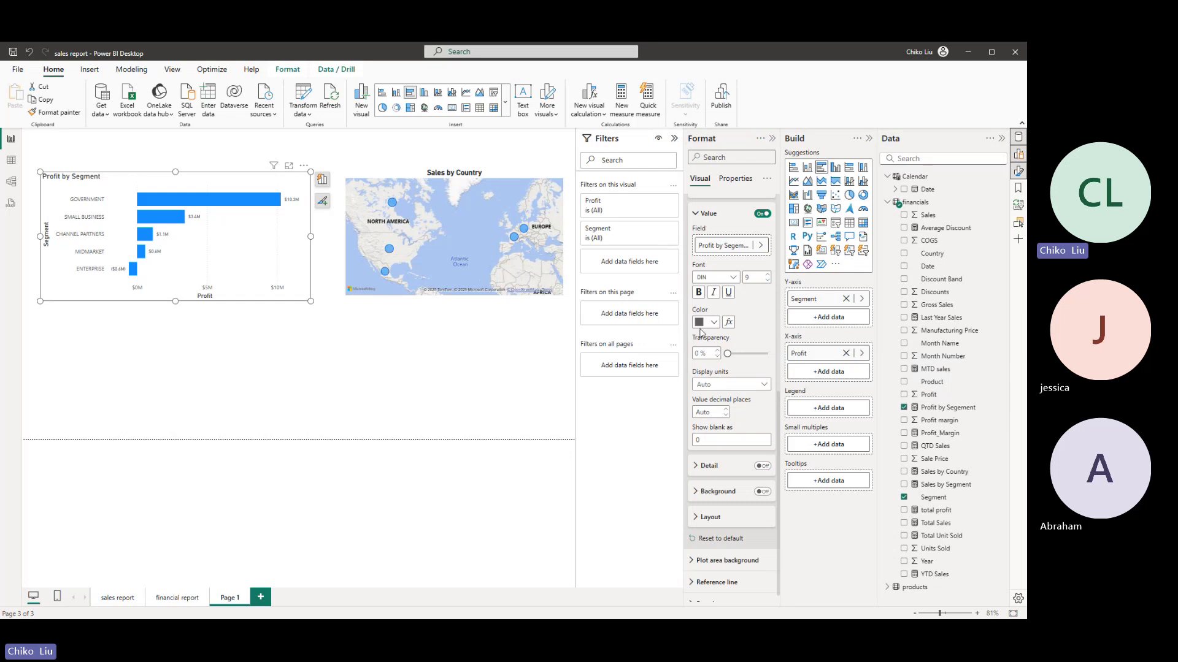
left_click(713, 325)
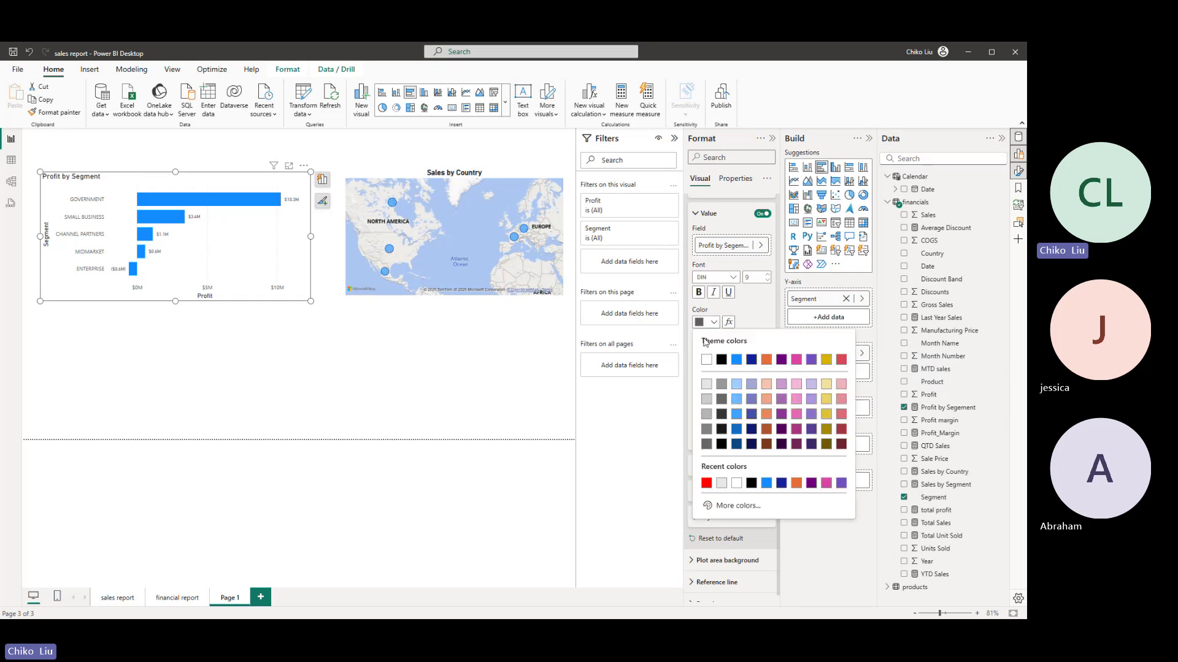
left_click(724, 362)
left_click(713, 325)
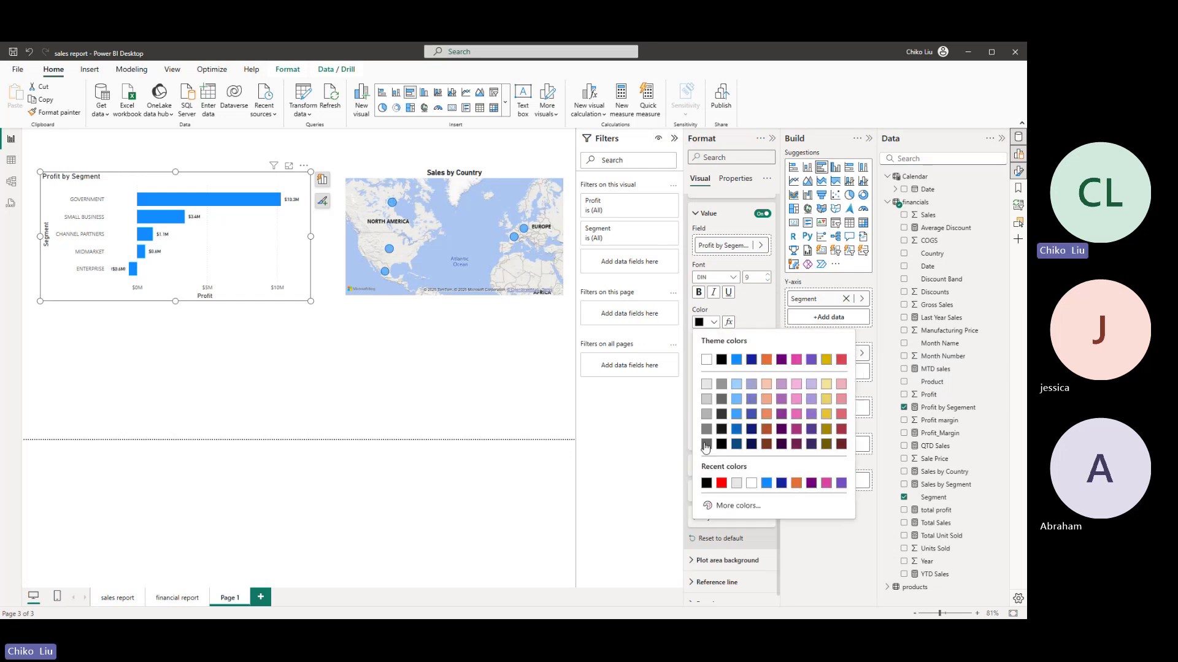
left_click(721, 484)
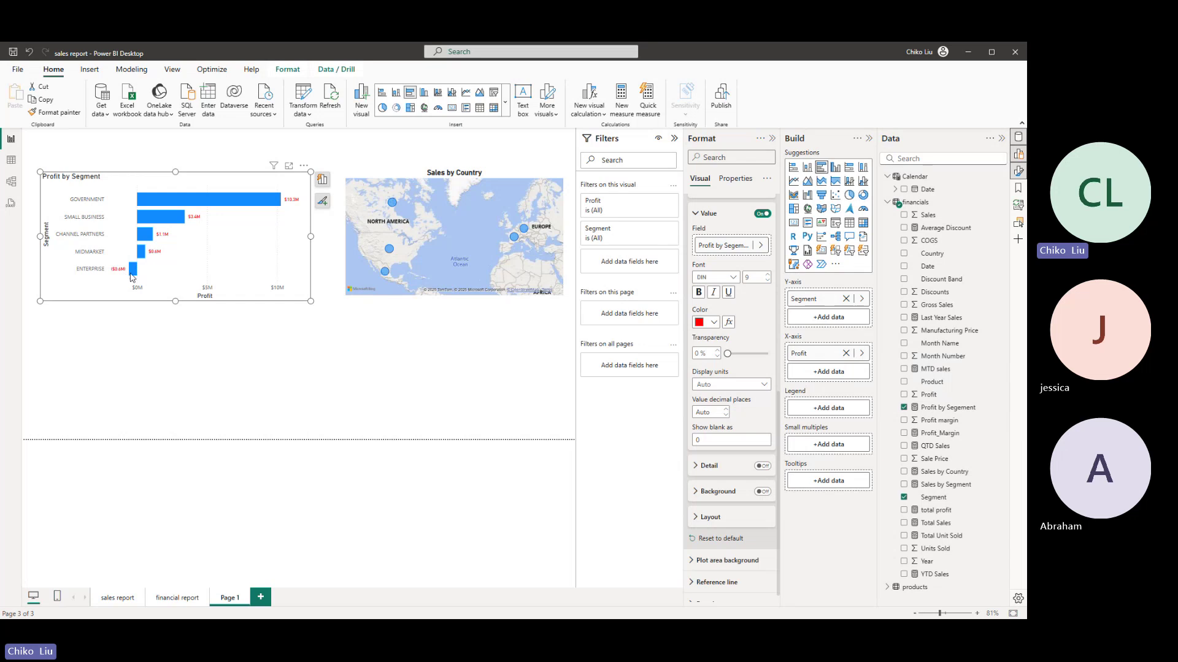
mouse_move(136, 275)
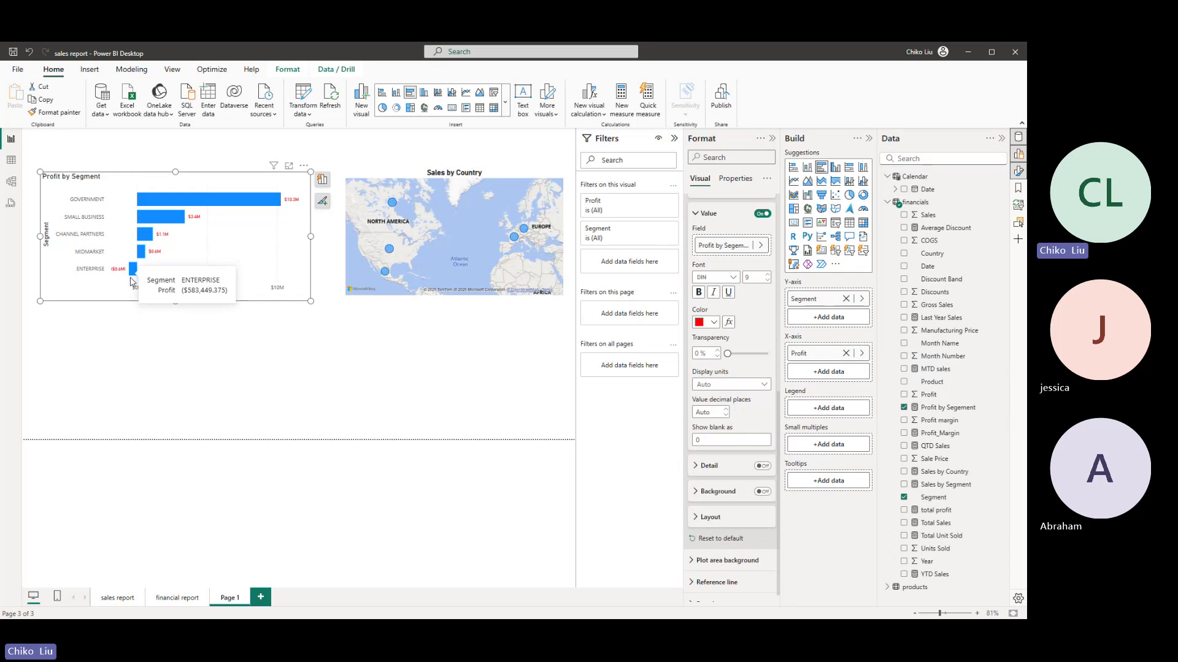
left_click(695, 214)
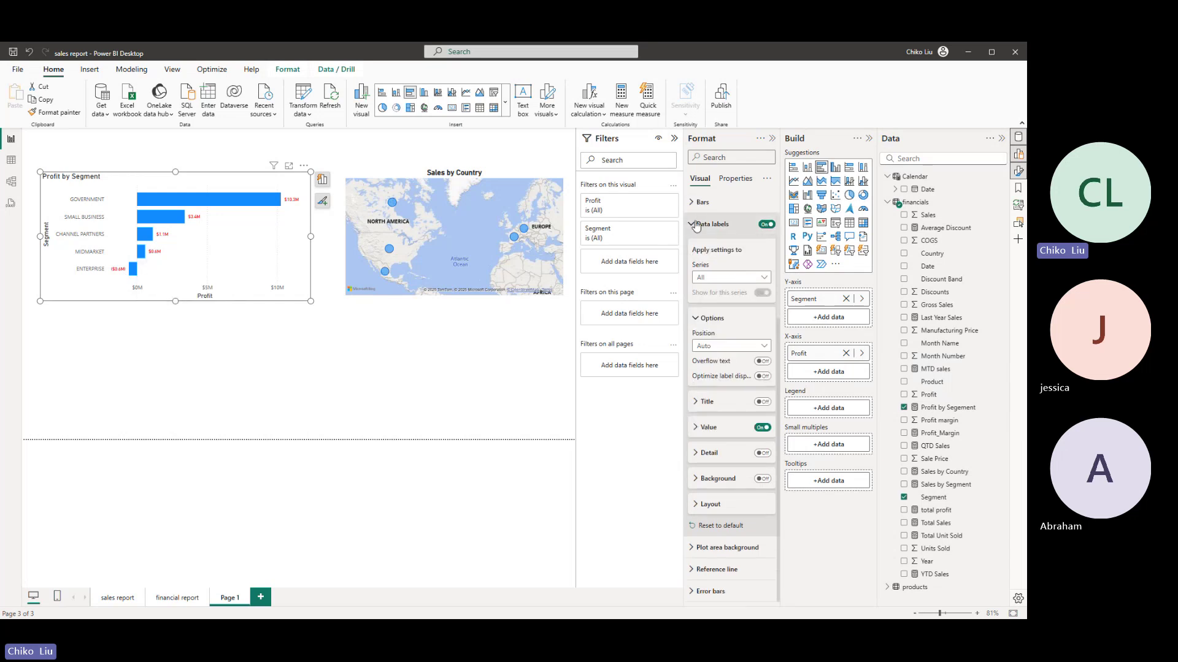
left_click(698, 225)
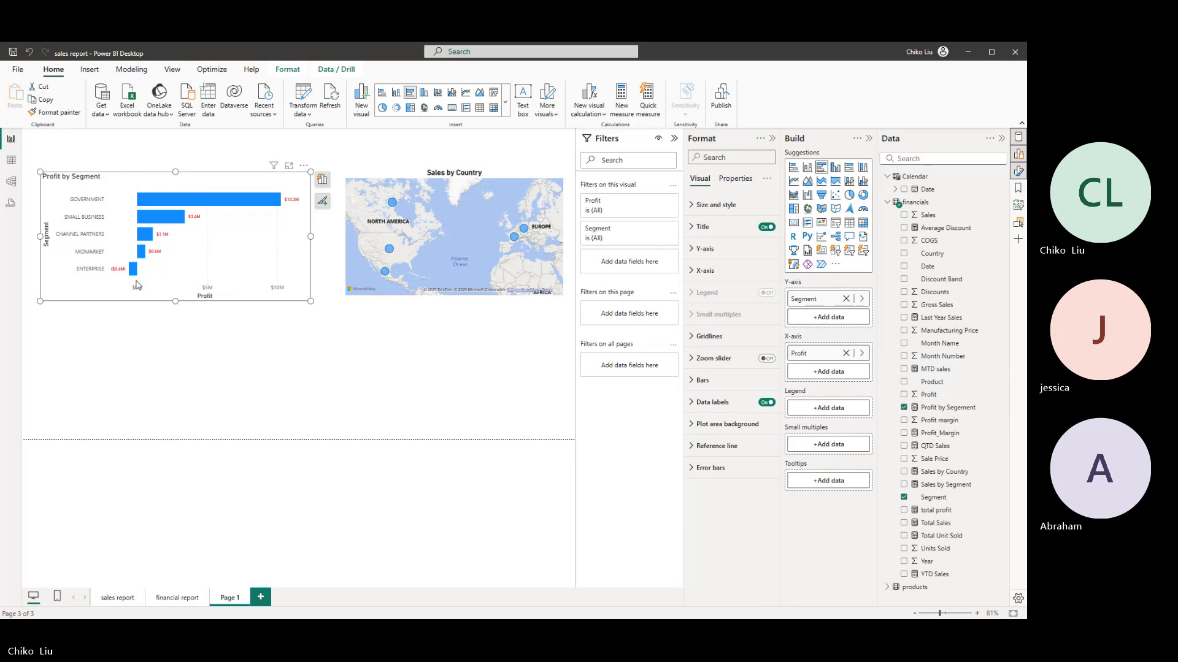
- Open the conditional formatting settings for the color of the chart's bars
left_click(692, 382)
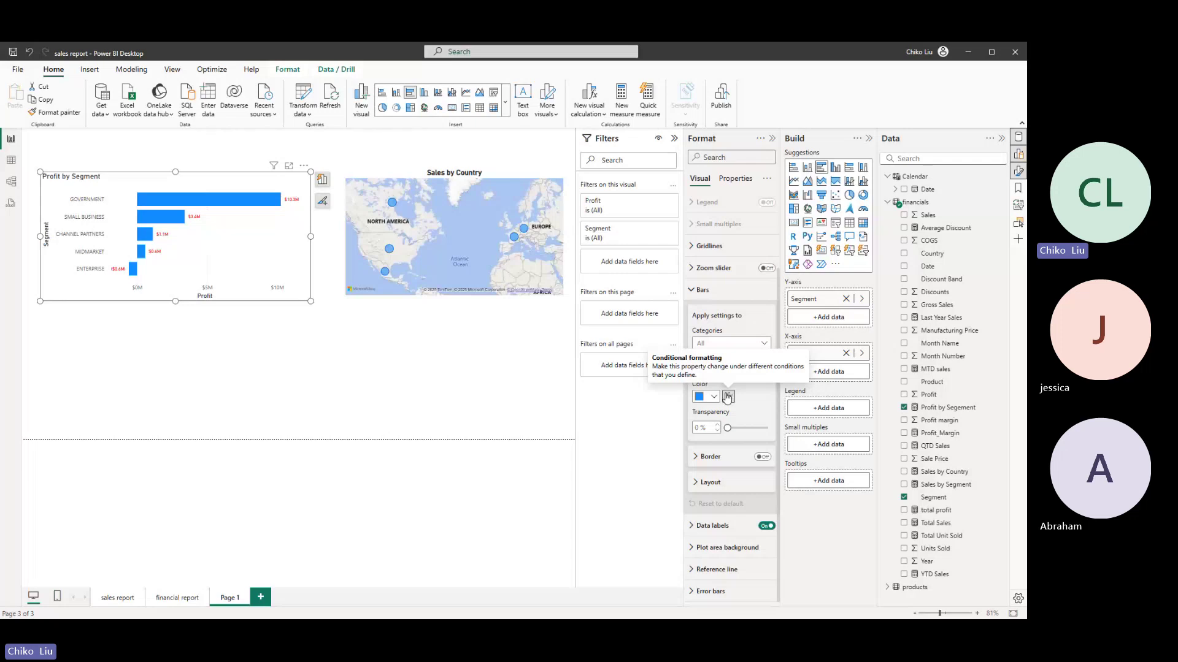
left_click(727, 397)
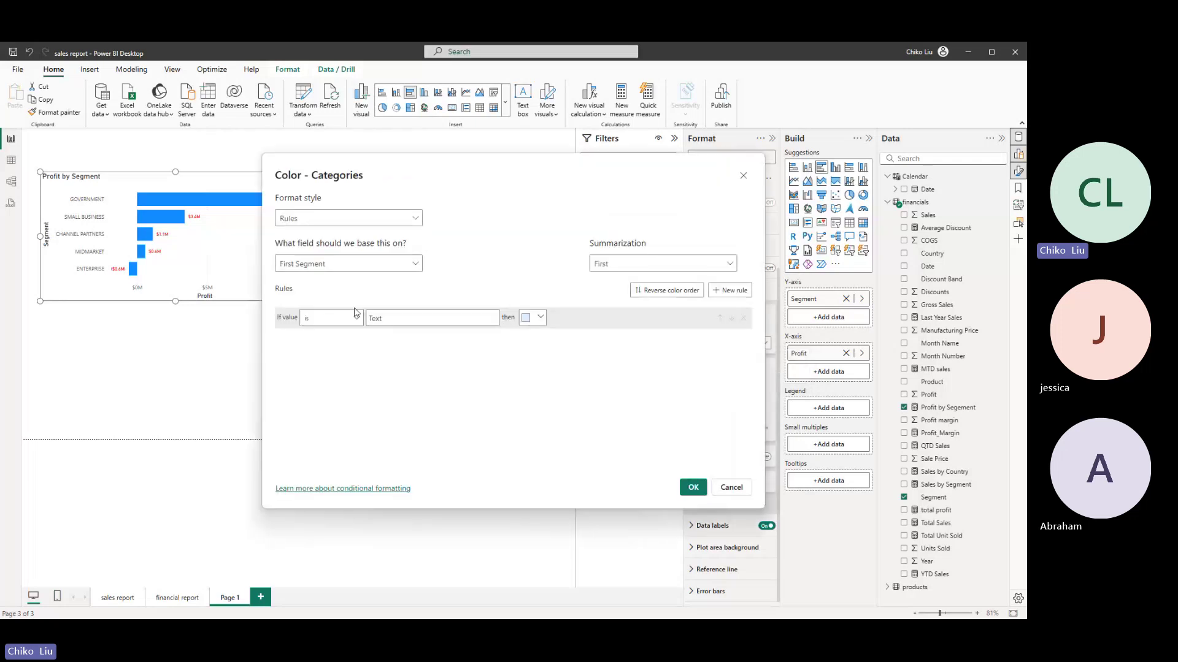
- Try the Field value and Gradient format styles, return to Rules, and look over the available base fields and summarization options
left_click(348, 220)
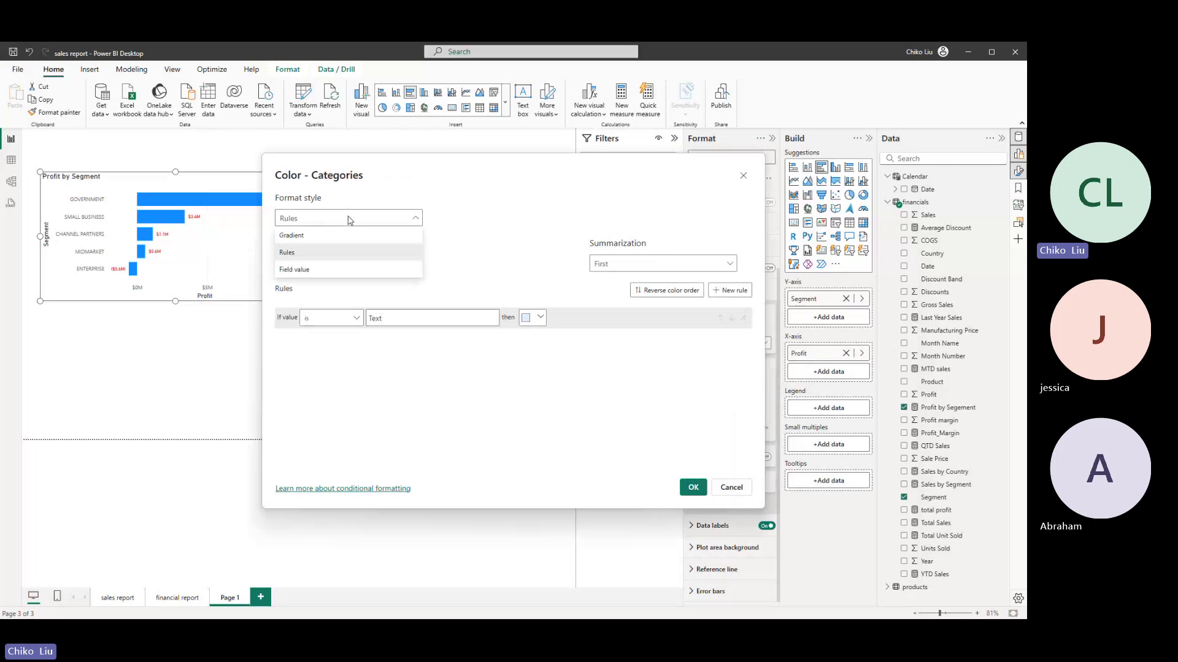
left_click(349, 220)
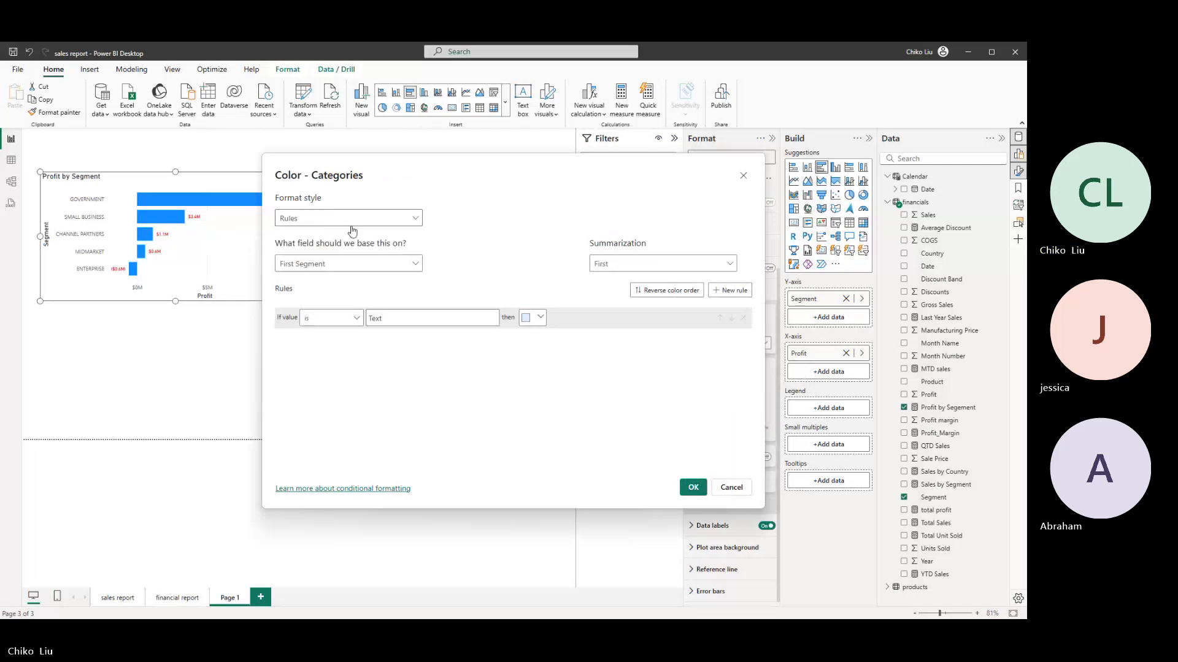
left_click(393, 264)
left_click(393, 264)
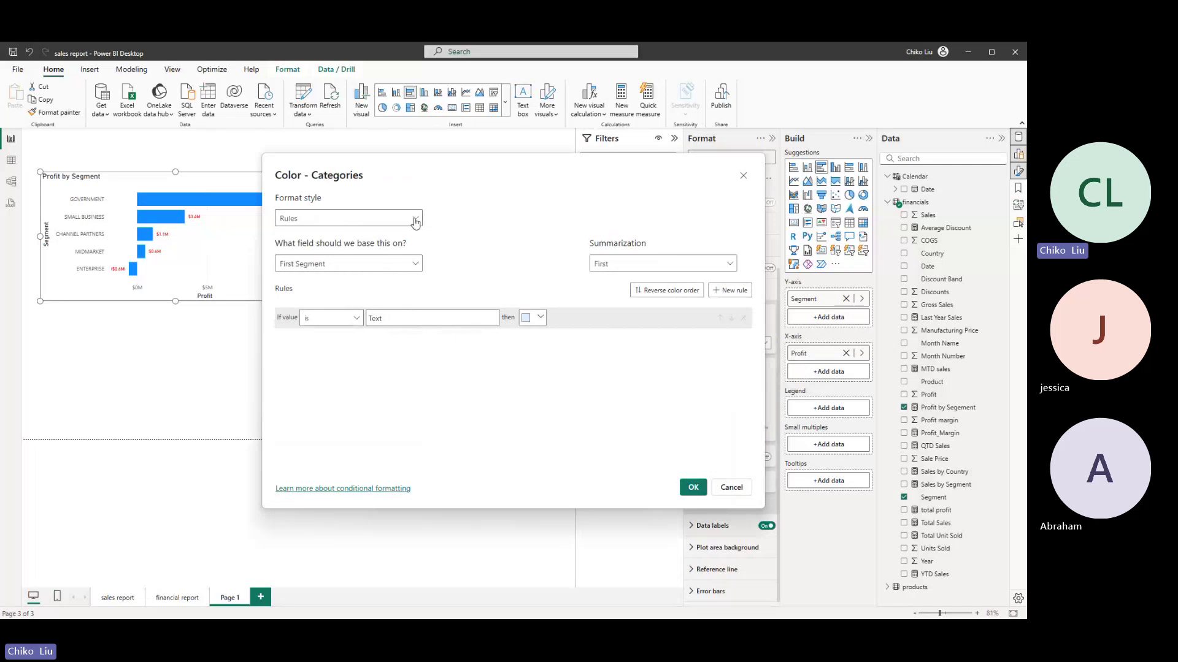
left_click(409, 266)
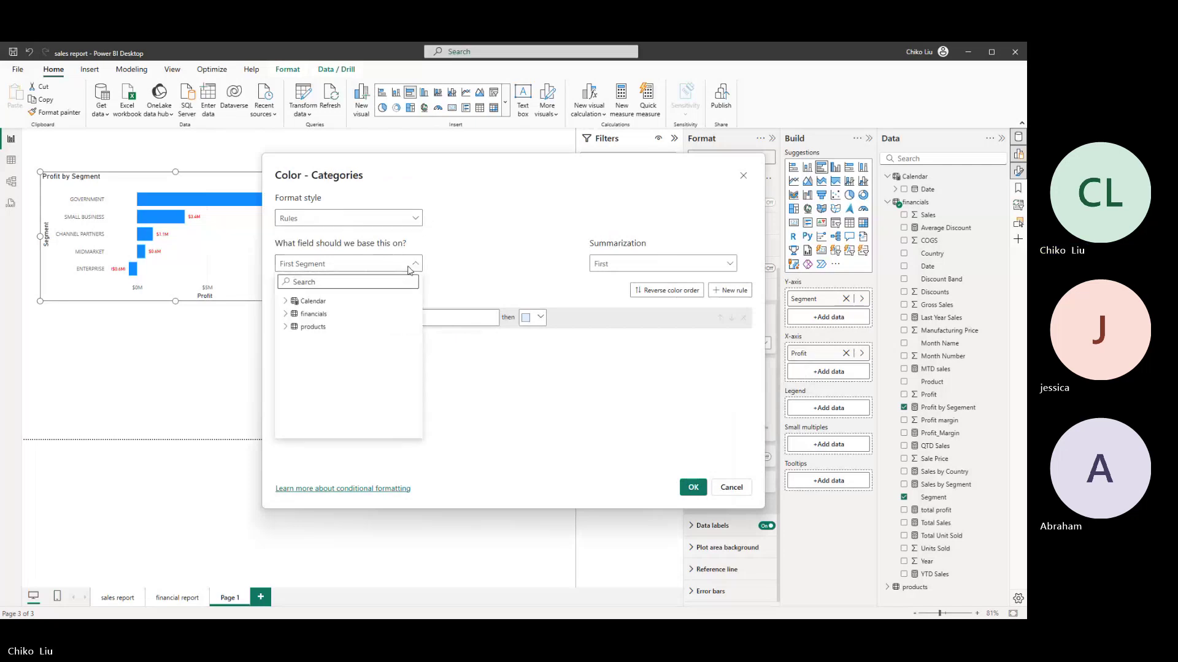
left_click(409, 268)
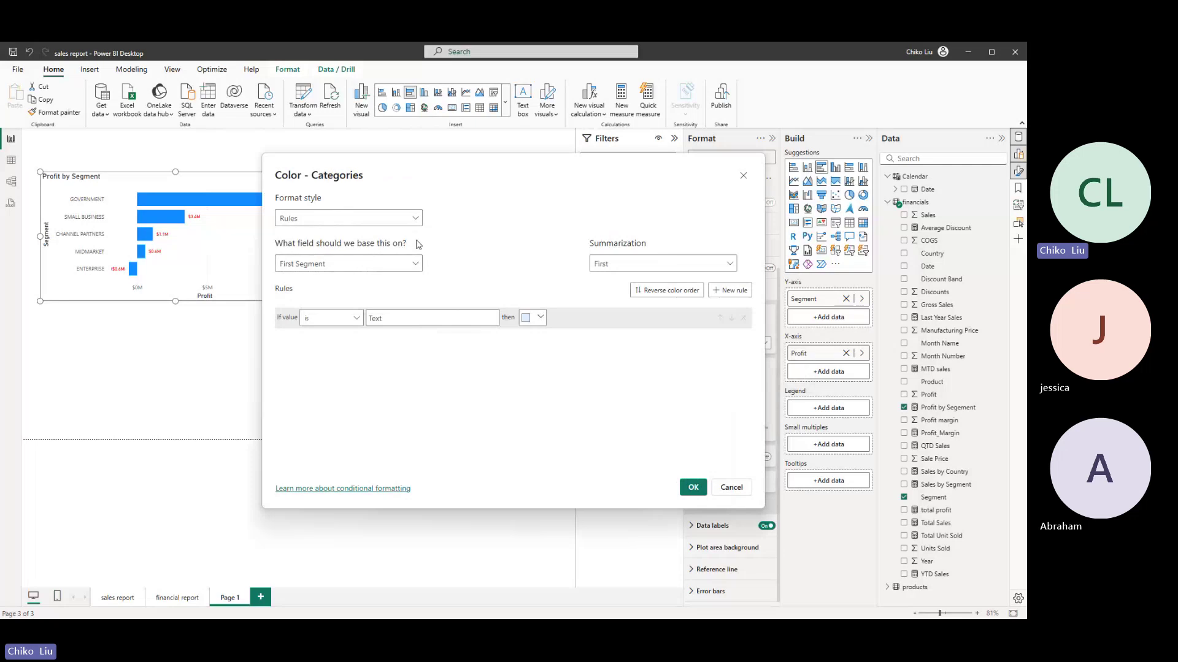
left_click(418, 221)
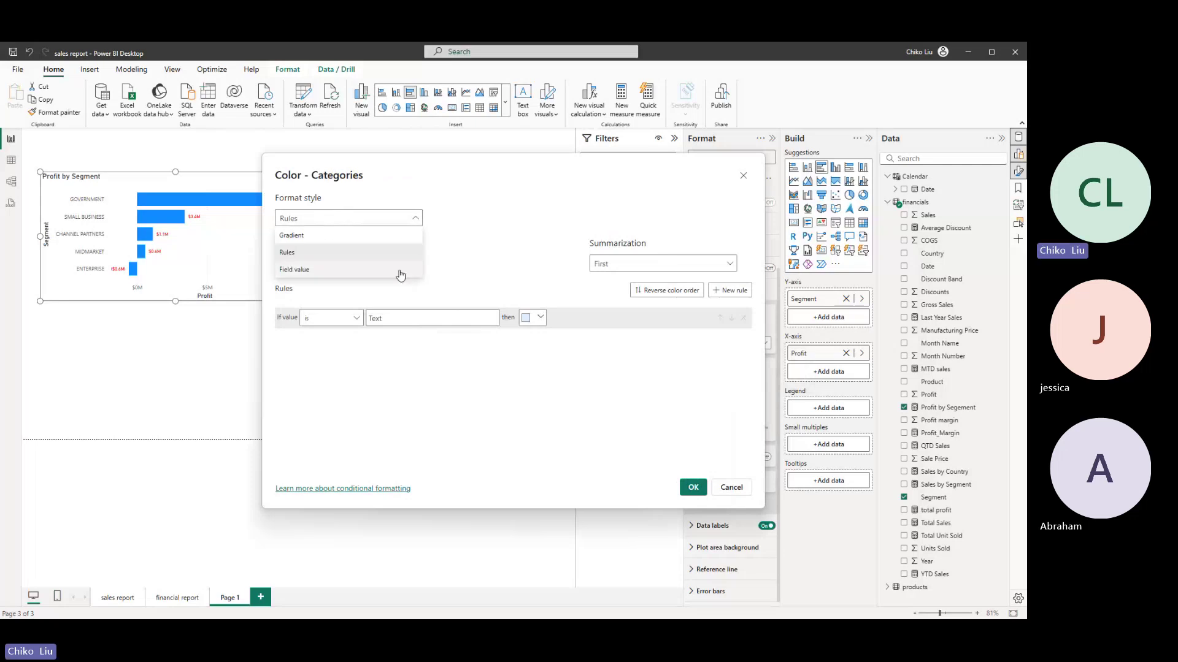
left_click(402, 269)
left_click(408, 221)
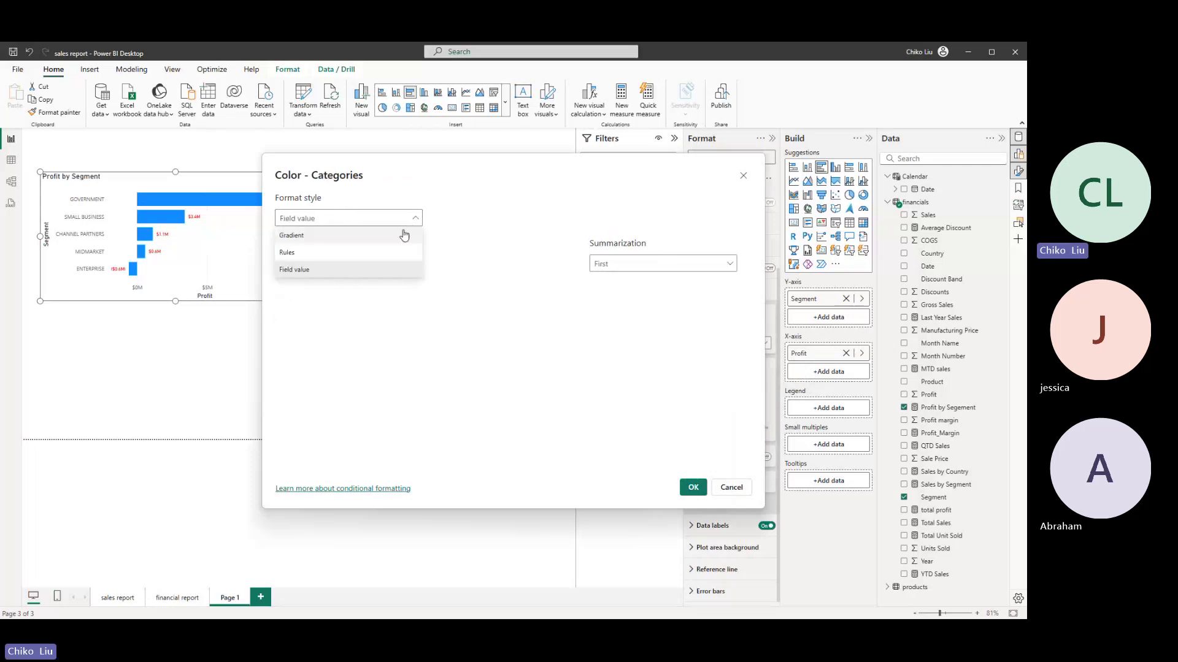
left_click(405, 239)
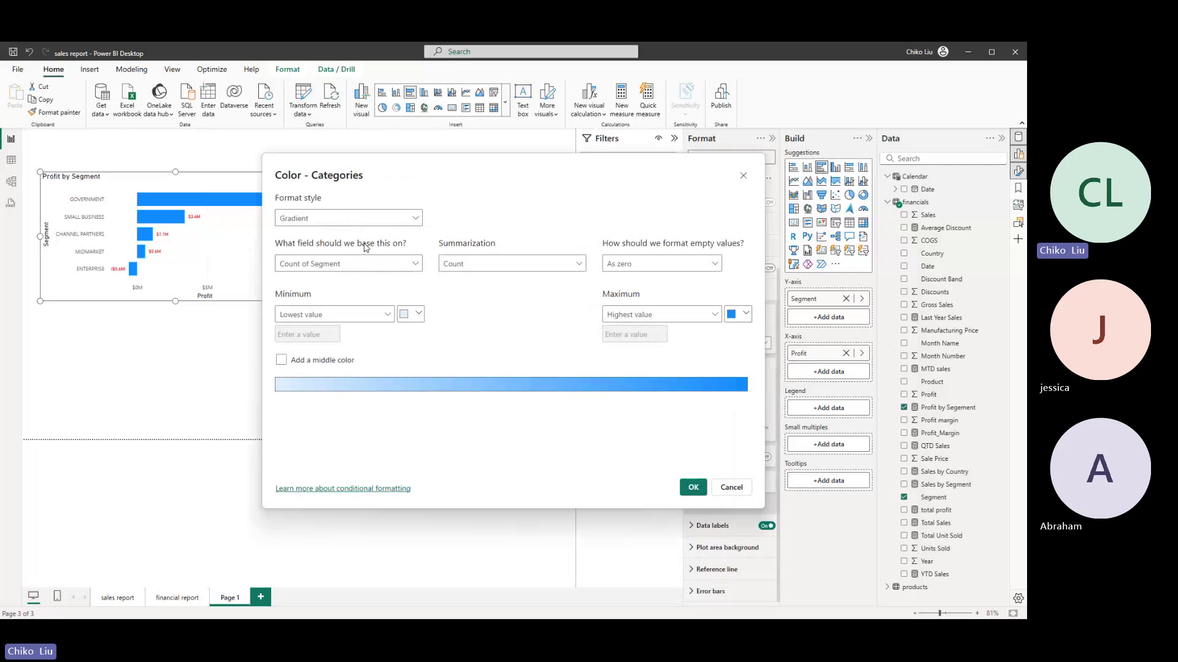
left_click(370, 221)
left_click(373, 252)
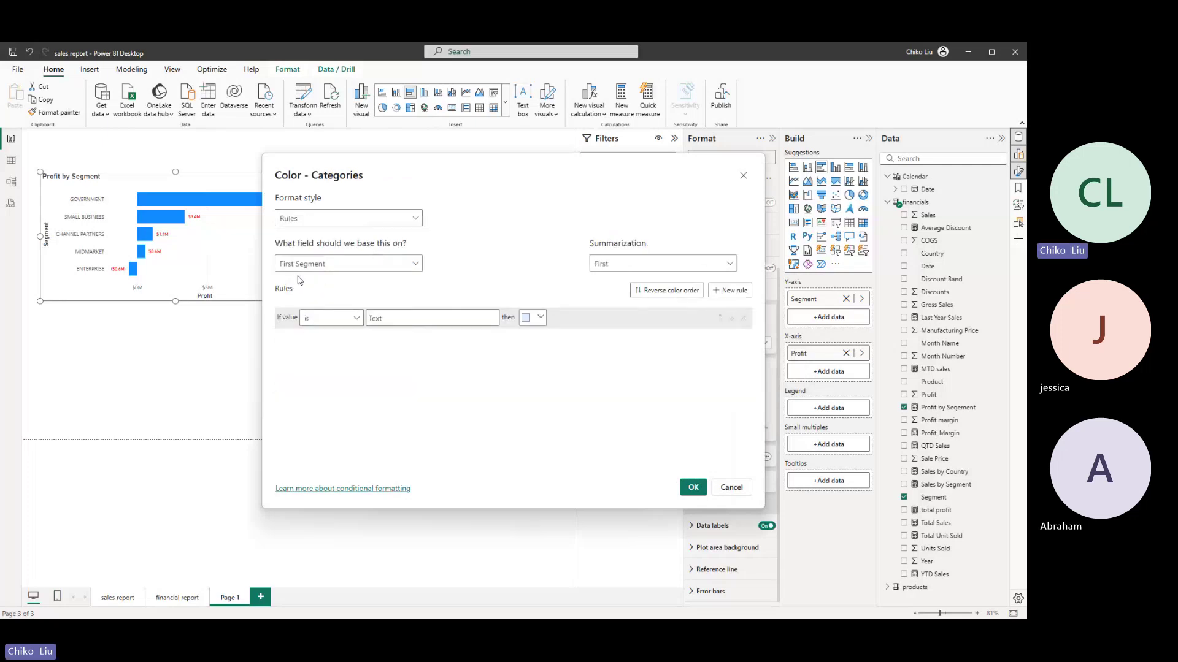
left_click(413, 264)
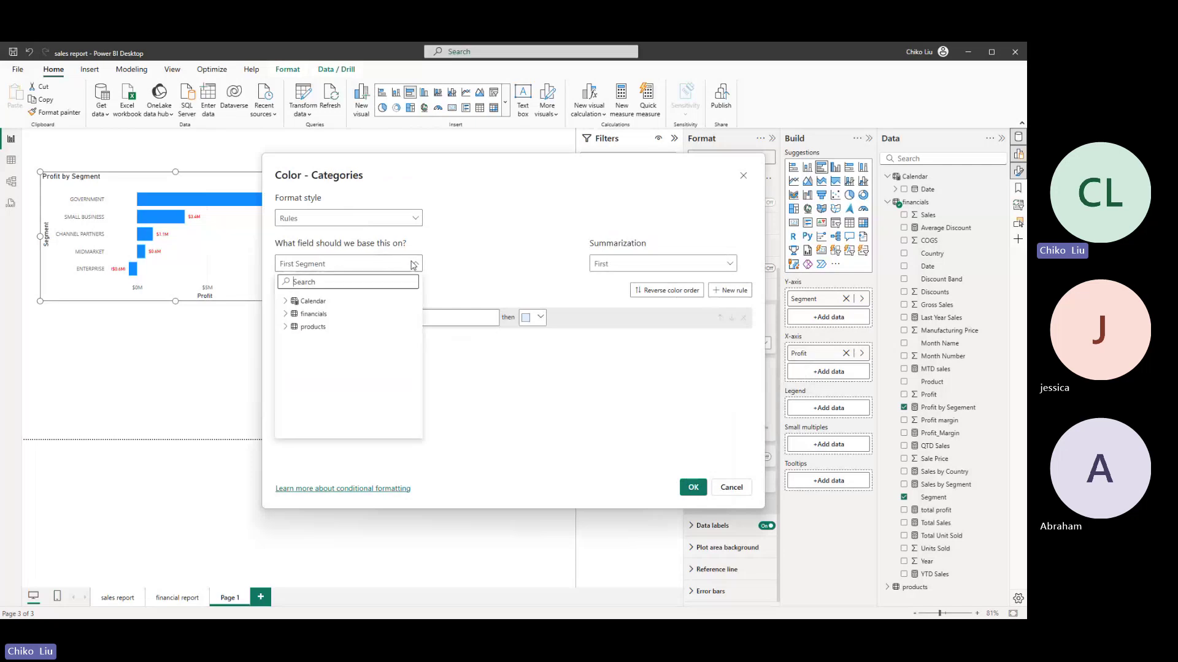
left_click(461, 274)
left_click(634, 272)
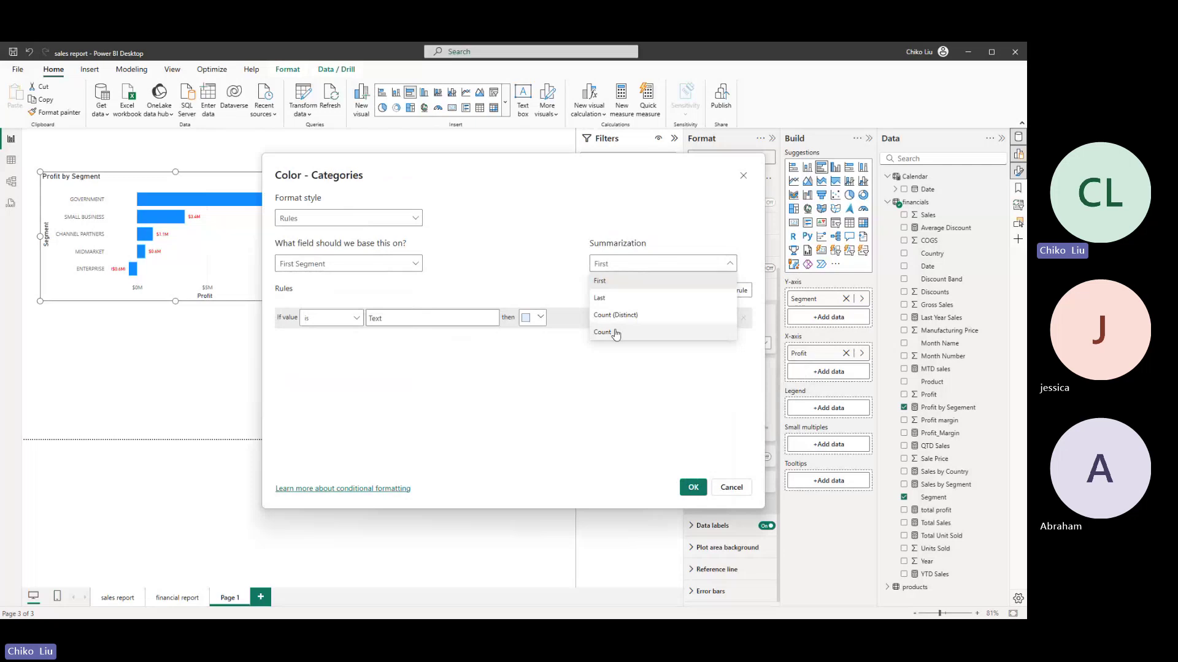
left_click(488, 271)
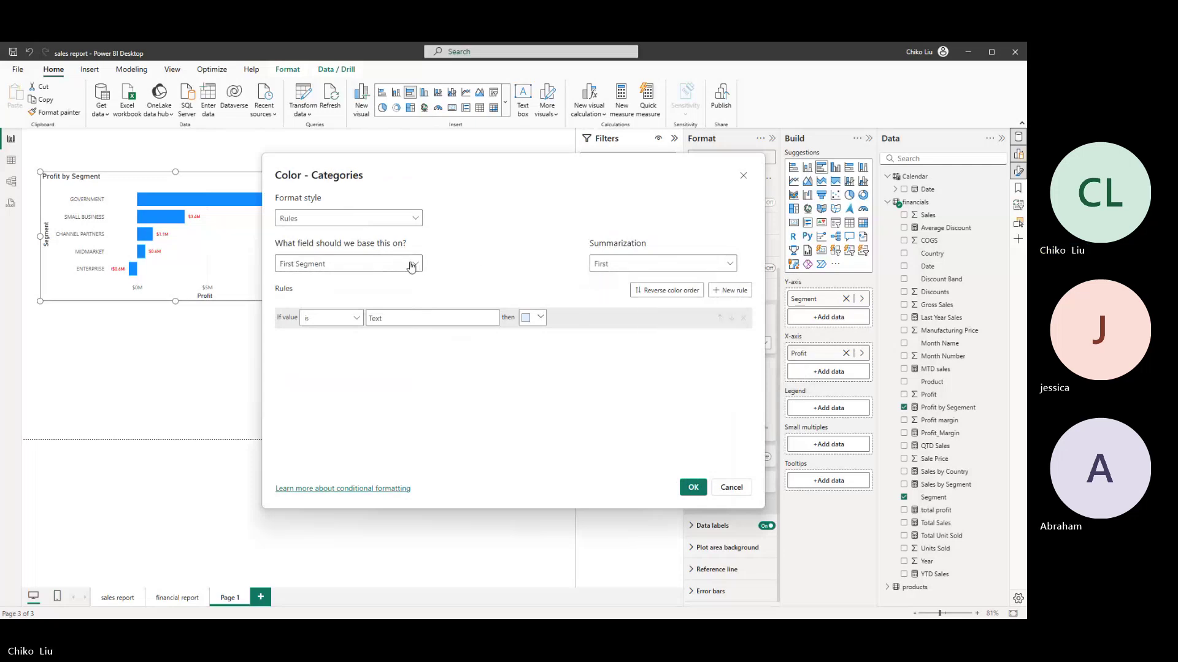
- Base the bar color rules on the Profit by Segement measure from the financials table
left_click(411, 265)
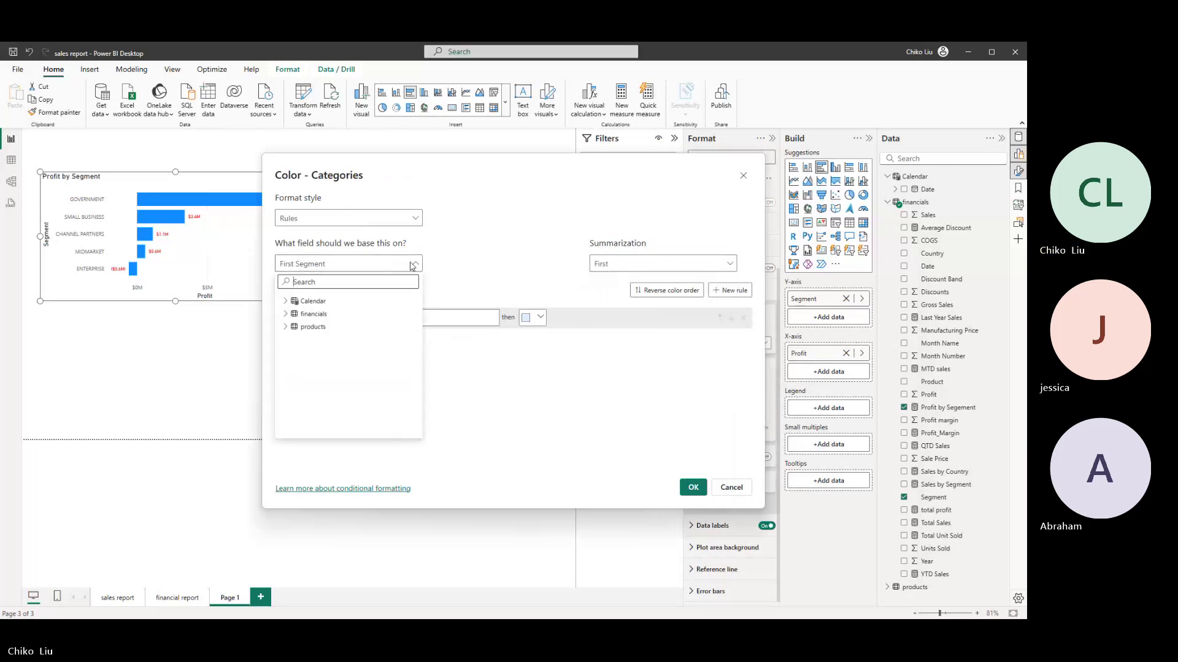
left_click(286, 314)
scroll(315, 368, "down", 3)
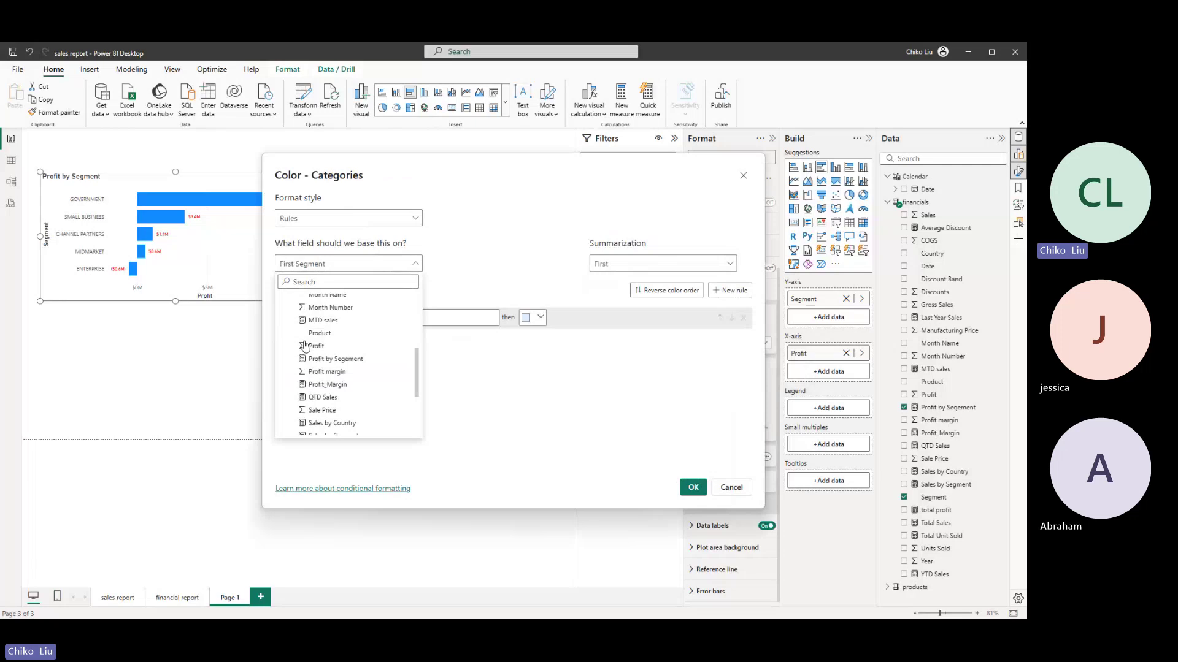
left_click(331, 362)
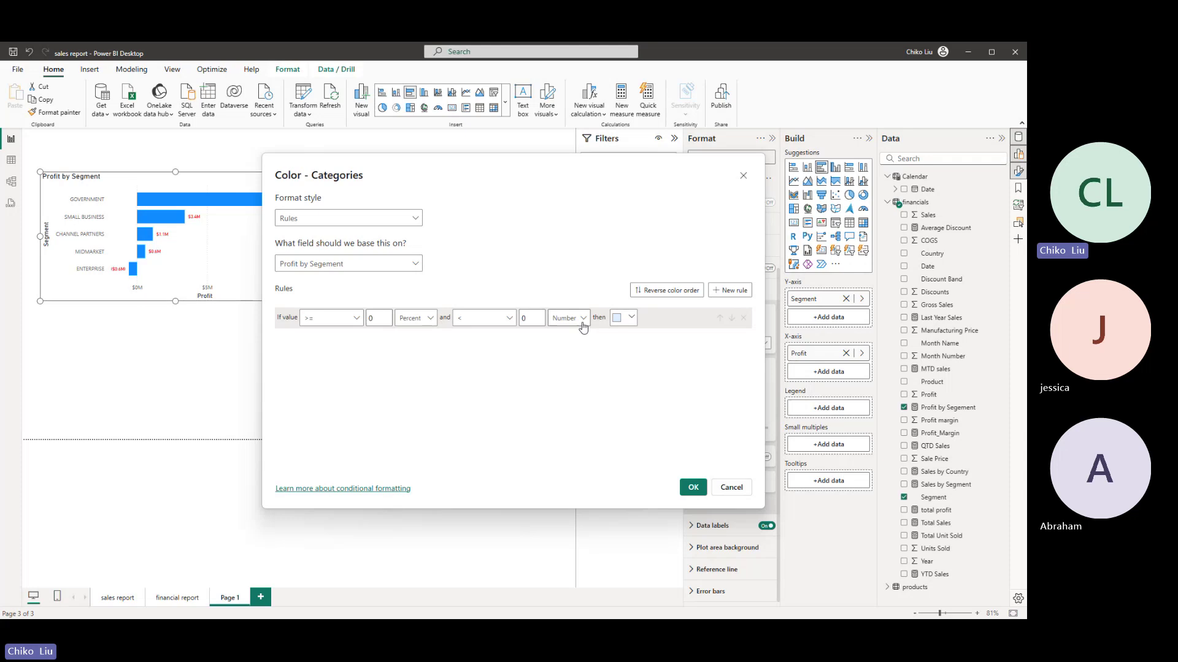
- Set the custom color #FF0000 for the rule from 0 percent to below the number 0, and apply the conditional formatting
left_click(626, 318)
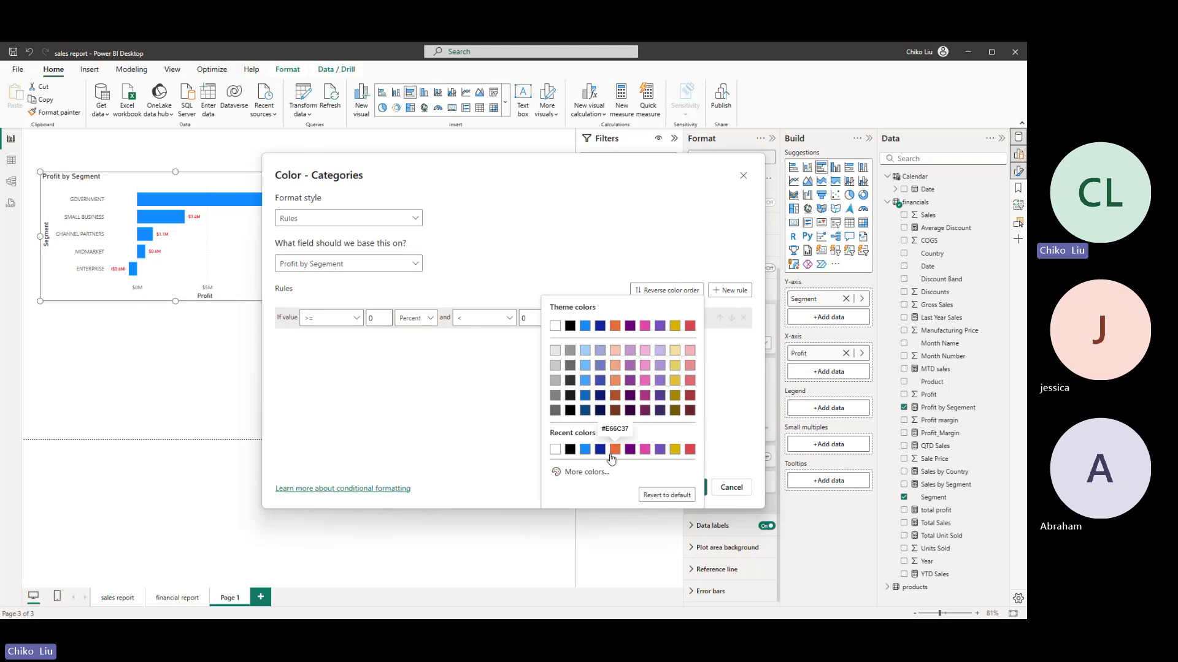
left_click(576, 471)
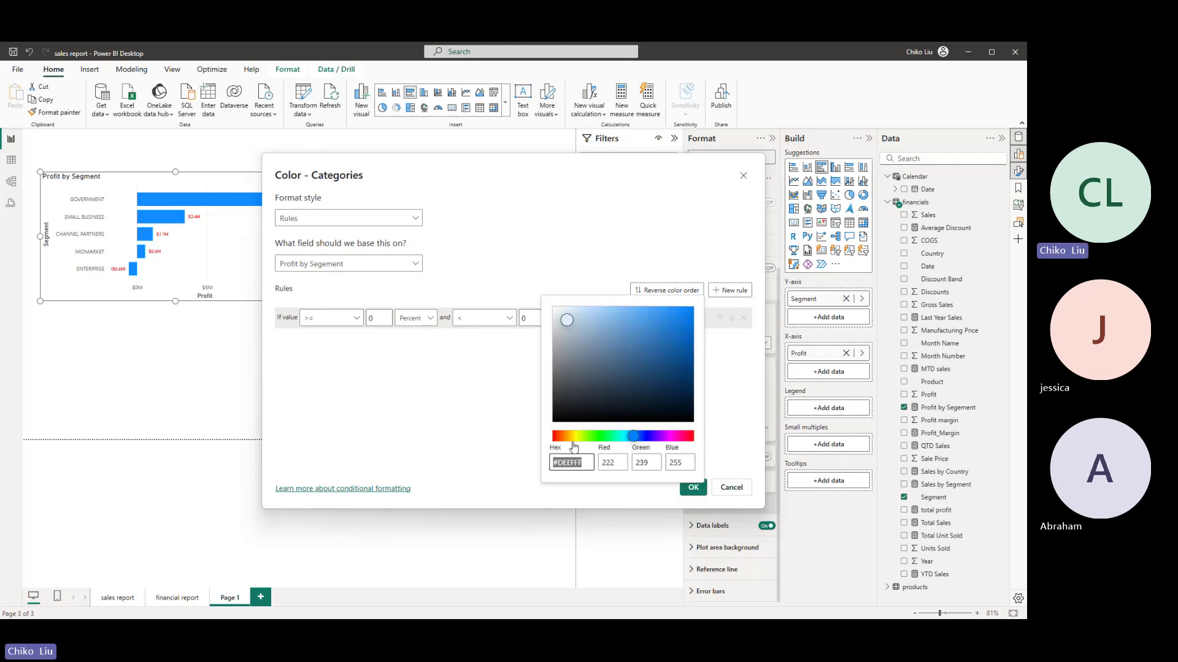
type("ff0000")
key("Tab")
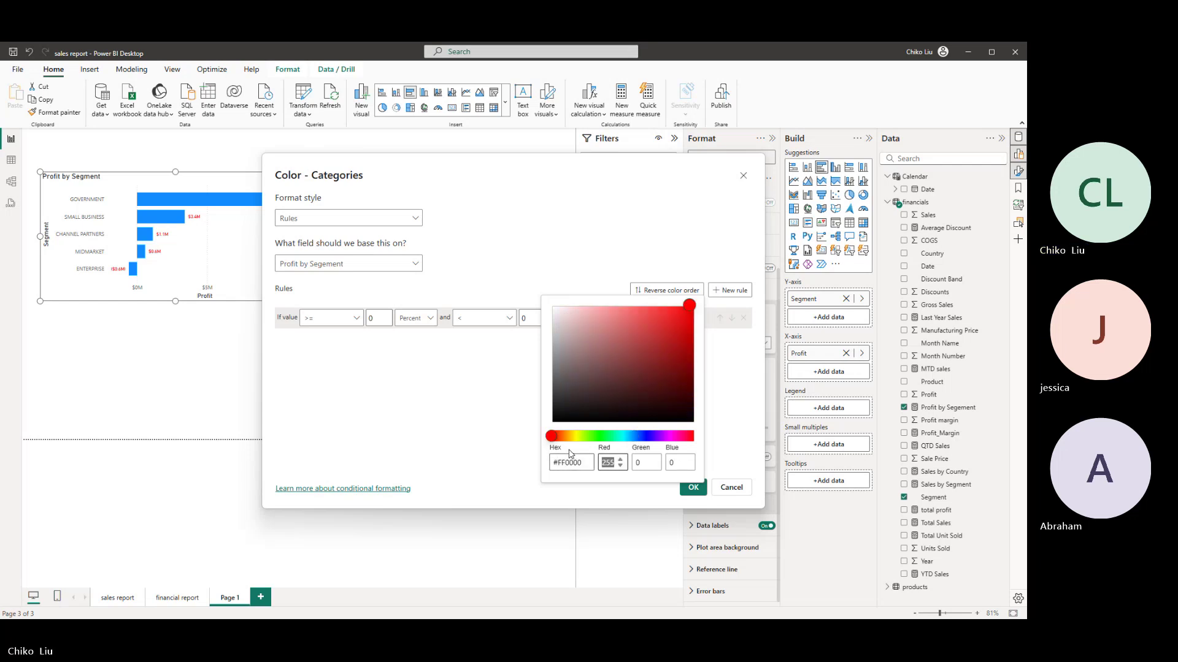
left_click(740, 425)
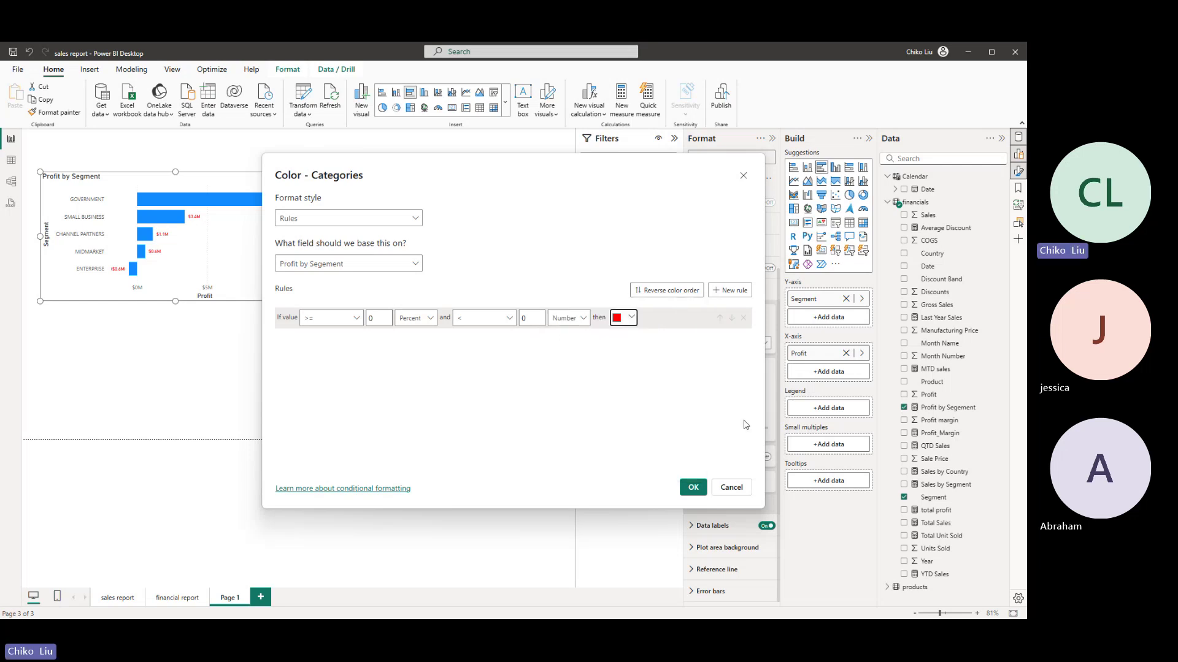
left_click(692, 488)
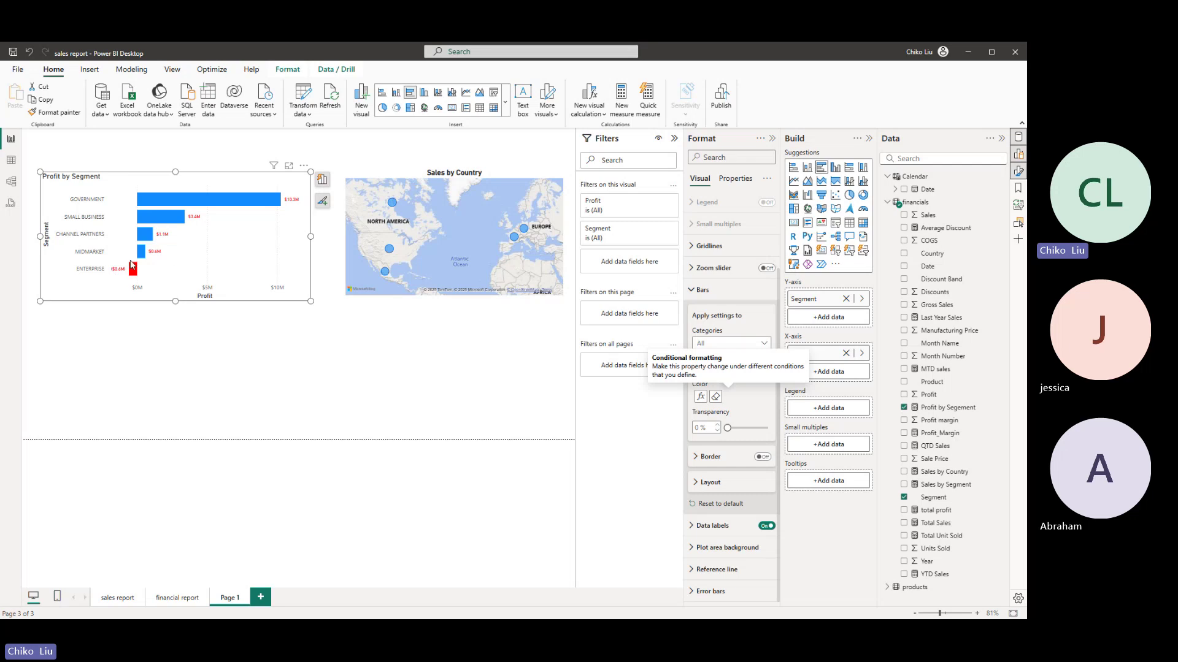
- Turn off the vertical gridlines of the Profit by Segment chart
left_click(696, 293)
left_click(707, 336)
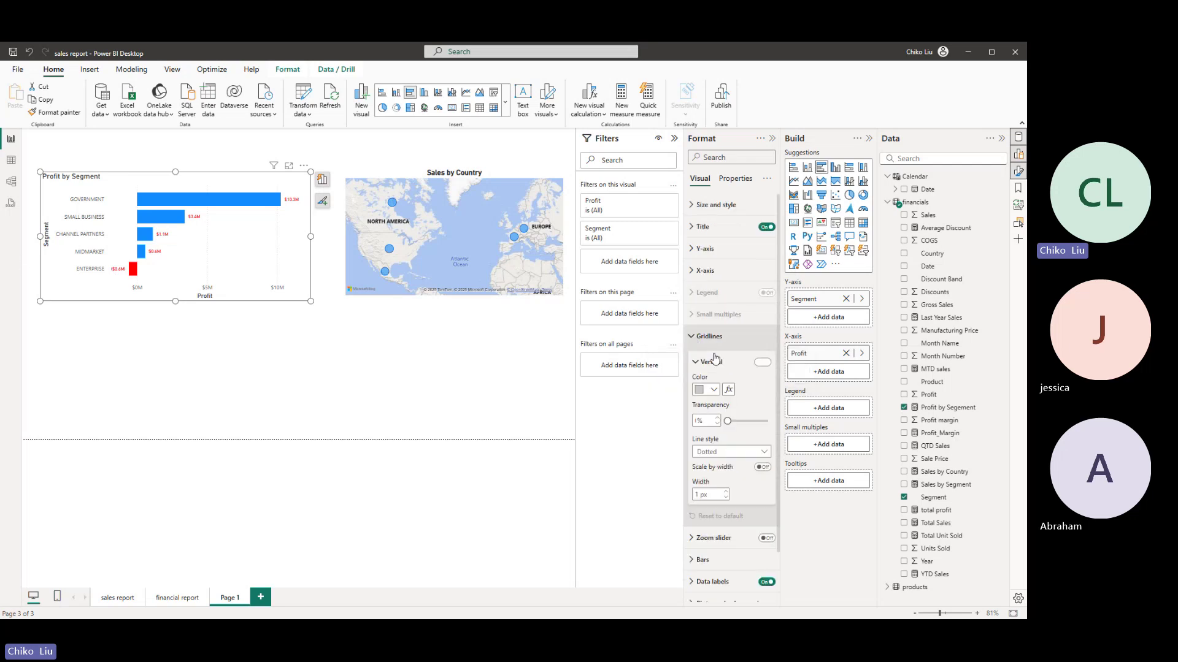
left_click(762, 363)
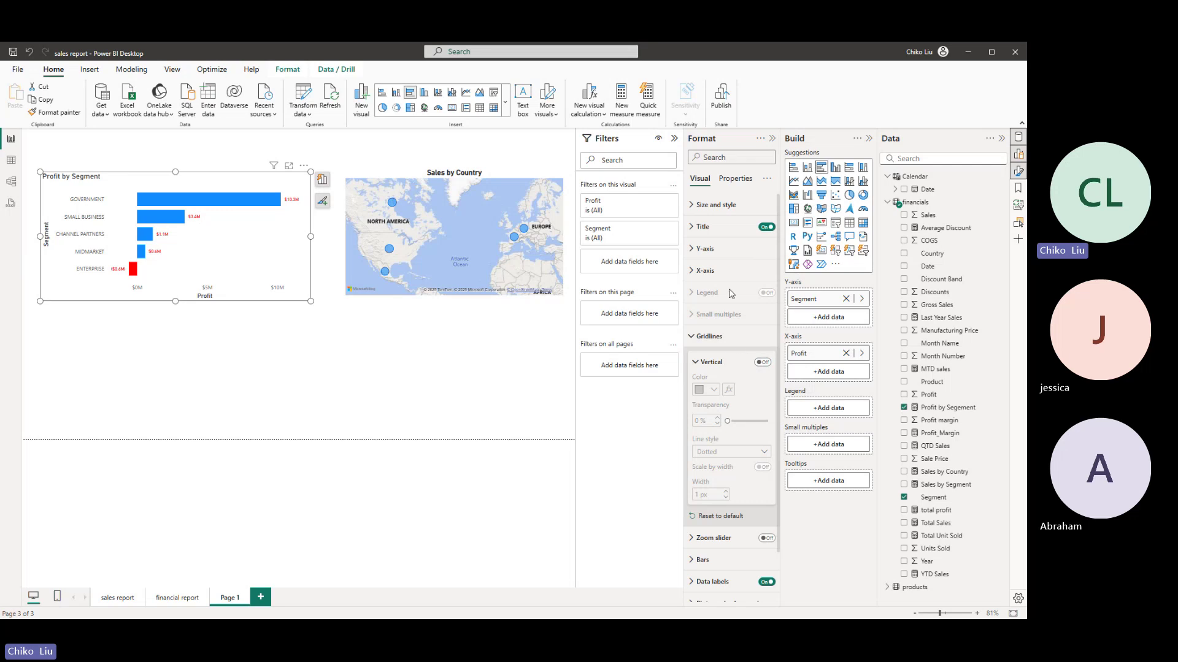
left_click(692, 336)
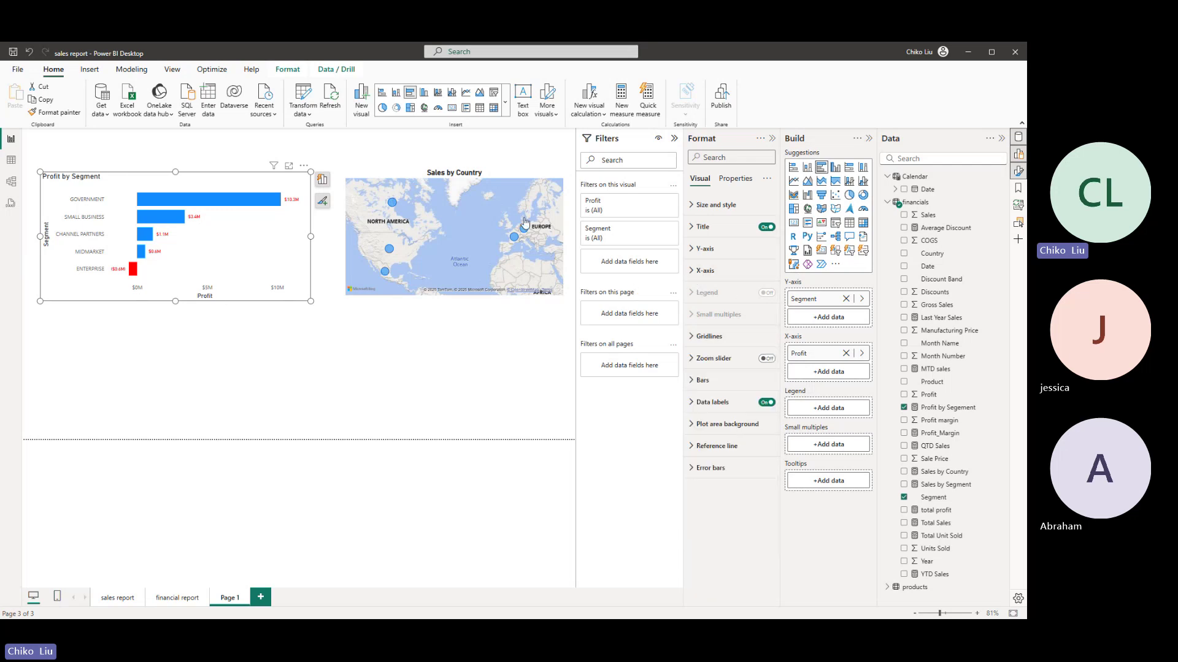
- Turn off the X-axis values and the X-axis title of the Profit by Segment chart
left_click(698, 271)
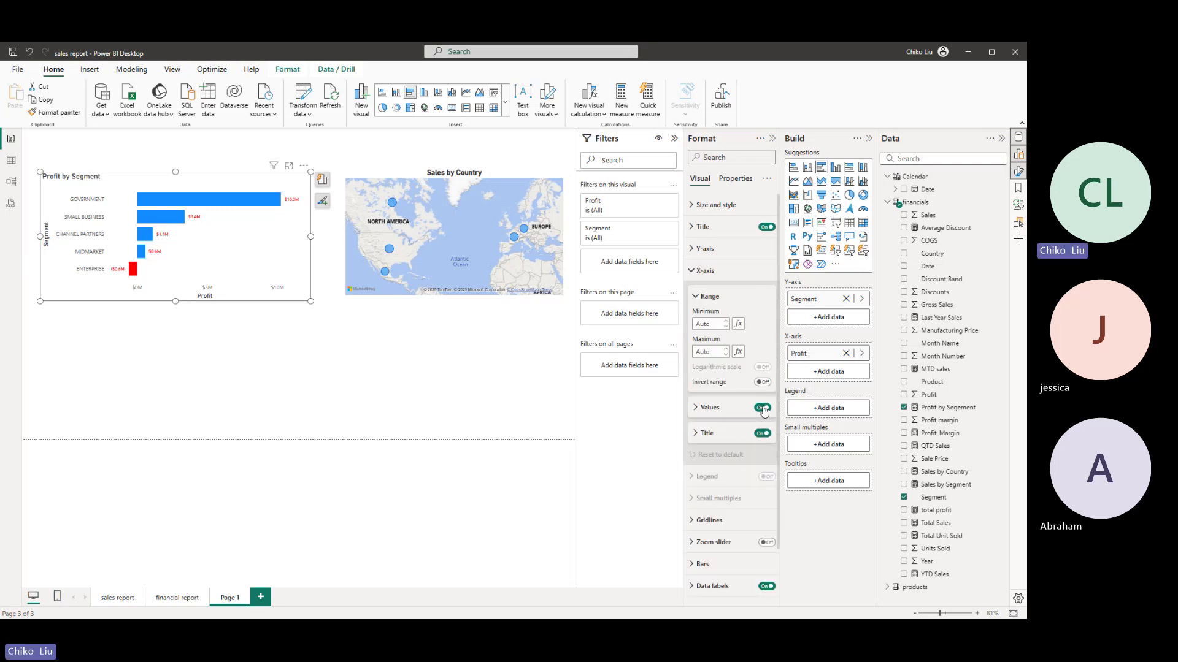
left_click(763, 408)
left_click(759, 438)
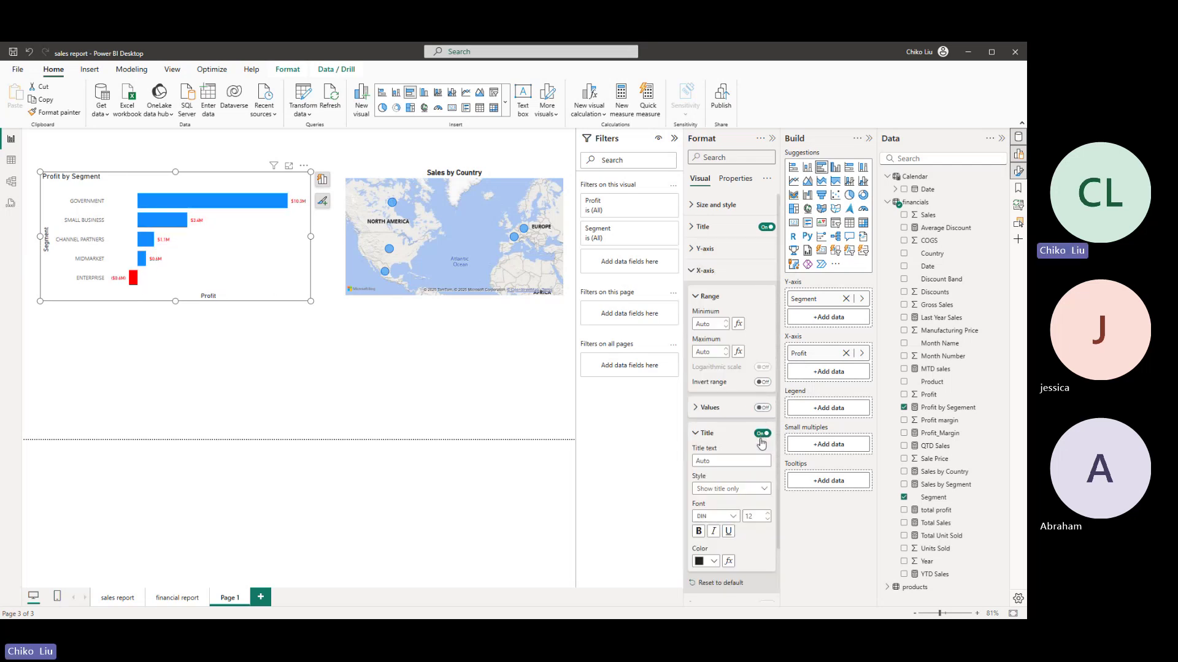
left_click(761, 435)
left_click(704, 270)
- Turn off the Y-axis title of the Profit by Segment chart and format its Y-axis values in black, italic DIN
left_click(704, 248)
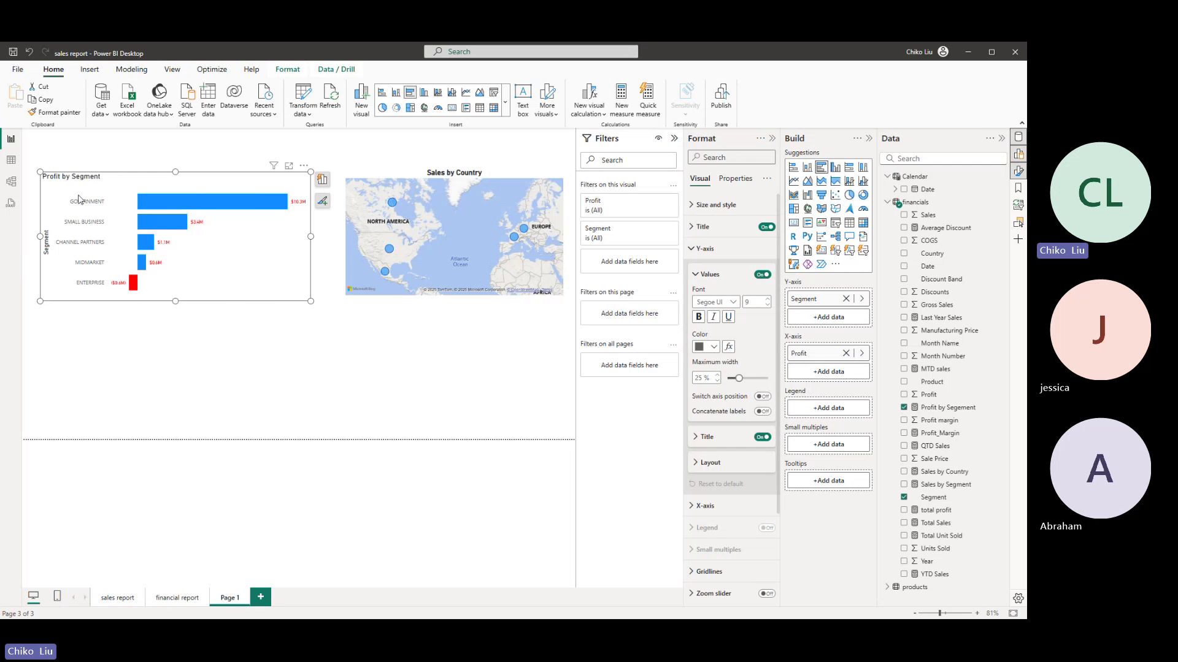
left_click(755, 439)
left_click(732, 303)
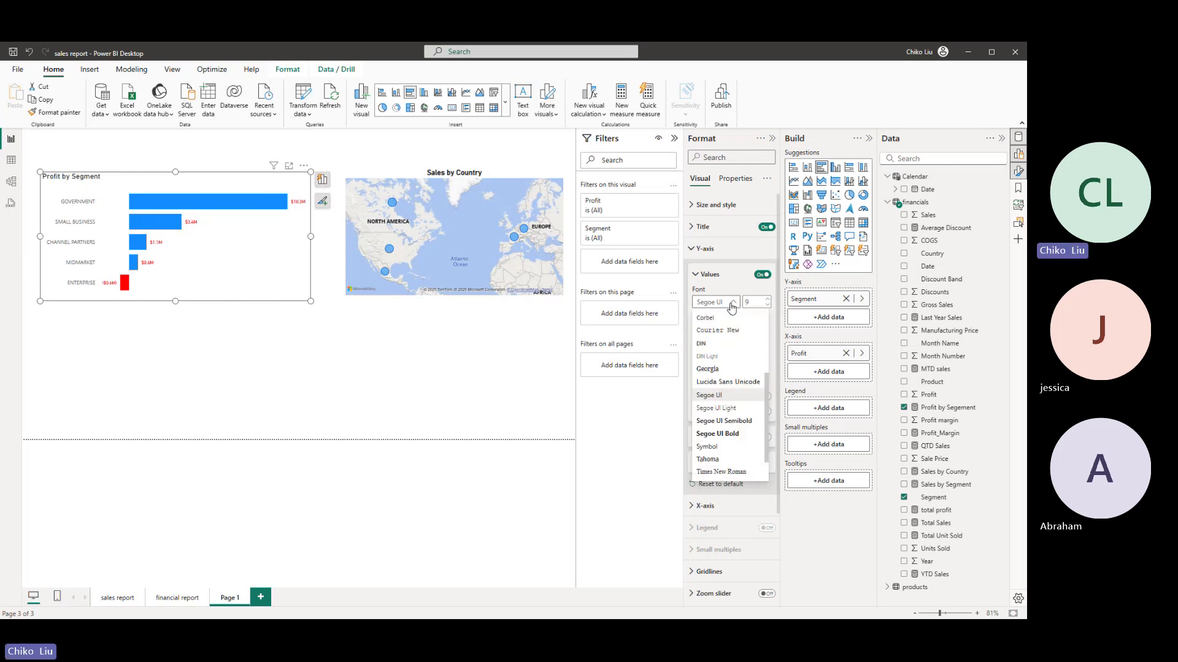
left_click(705, 344)
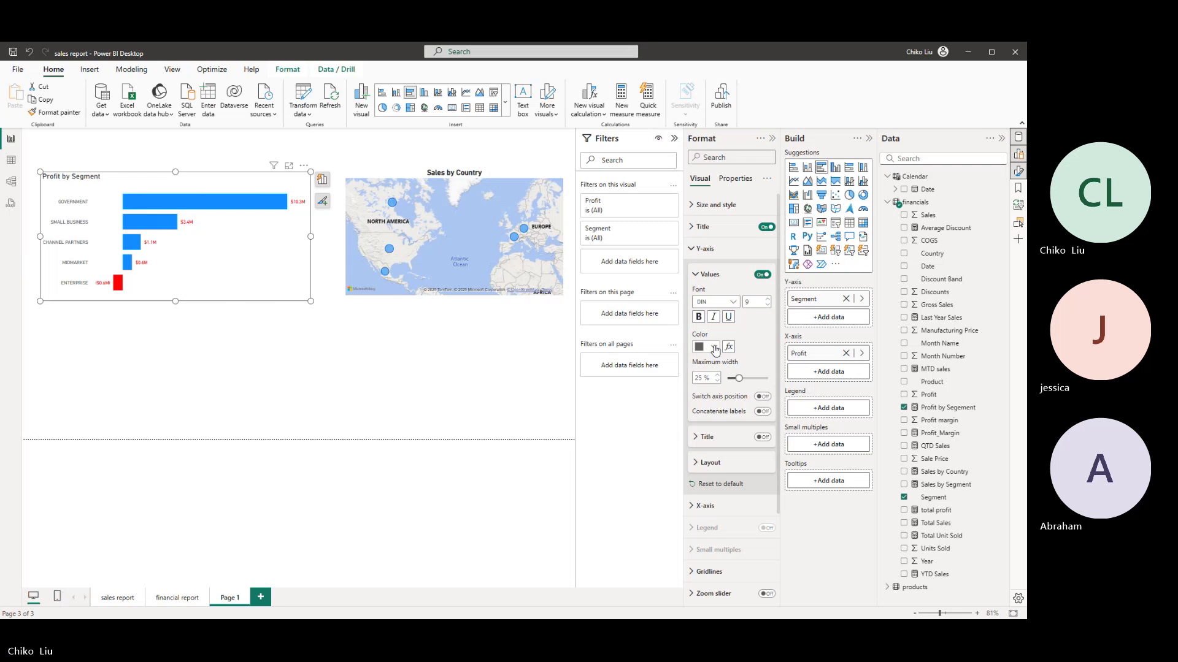
left_click(714, 350)
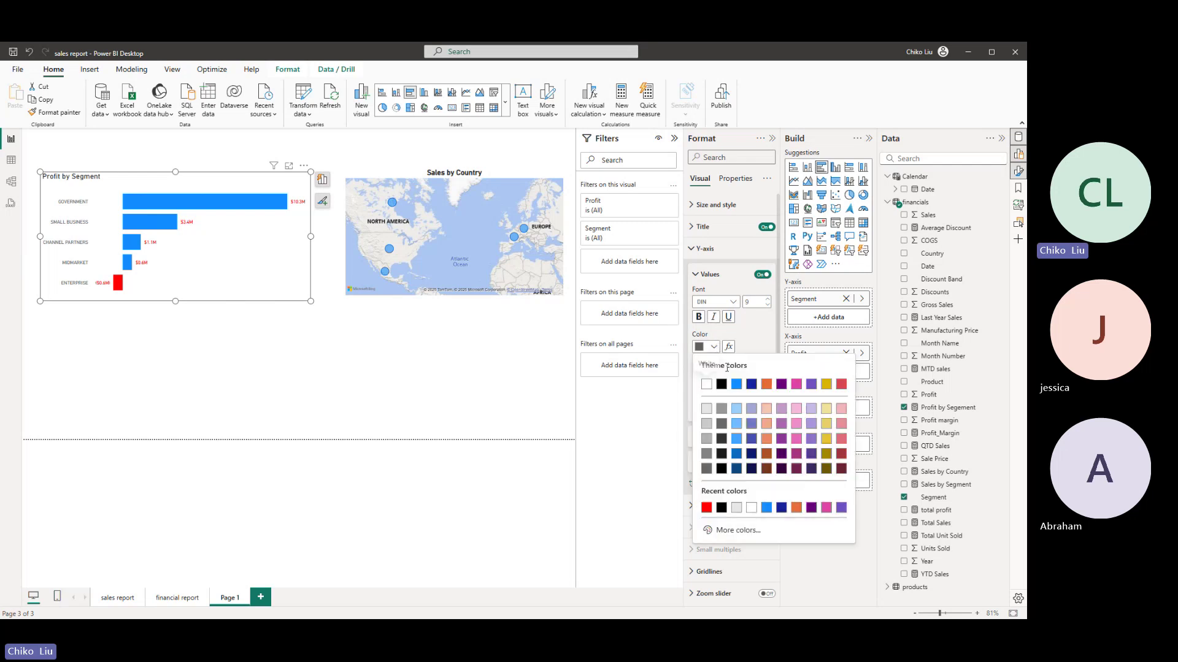
left_click(721, 391)
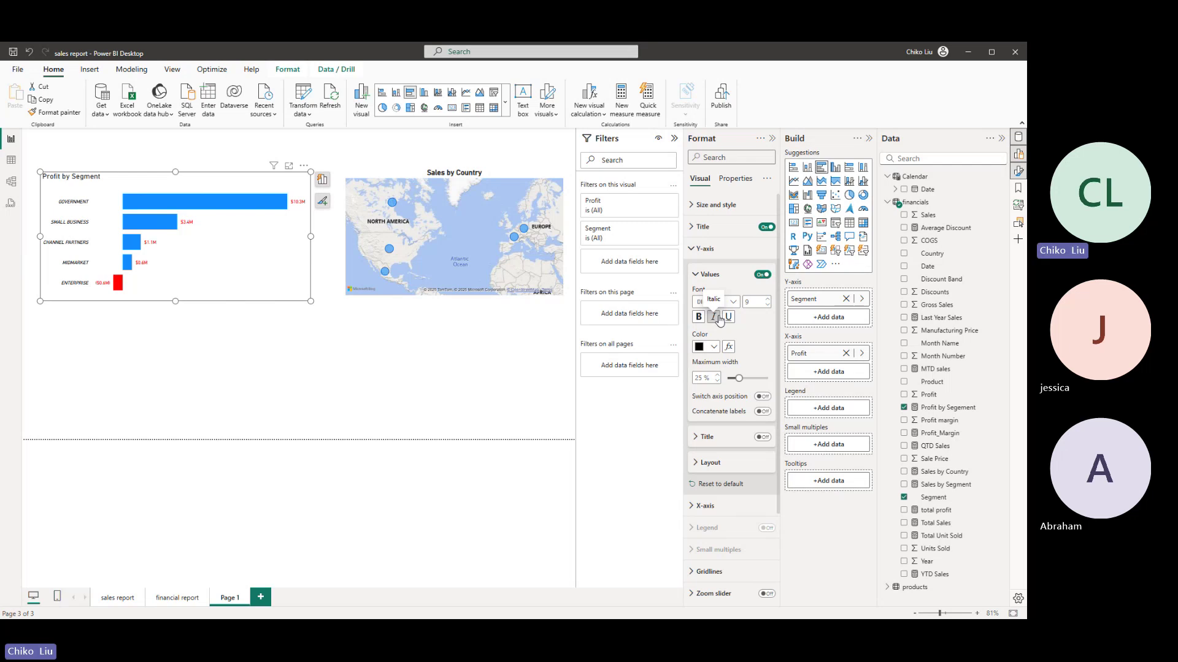
- Center the Profit by Segment chart's title, then make the chart narrower and slightly shorter
left_click(700, 227)
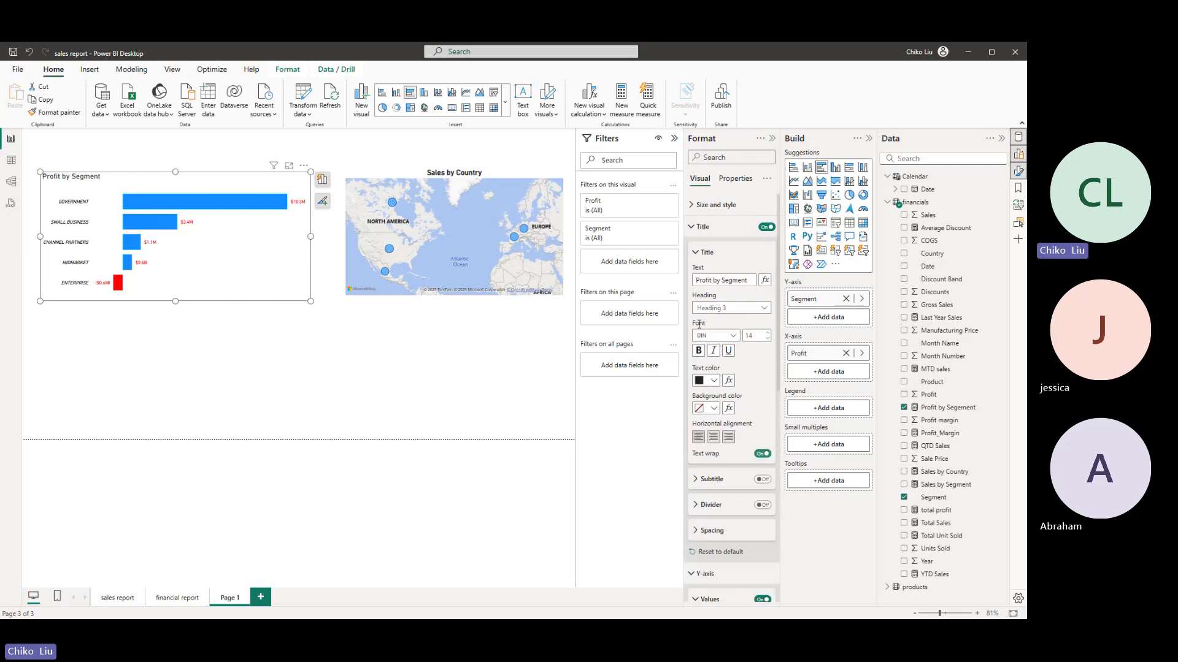
left_click(714, 437)
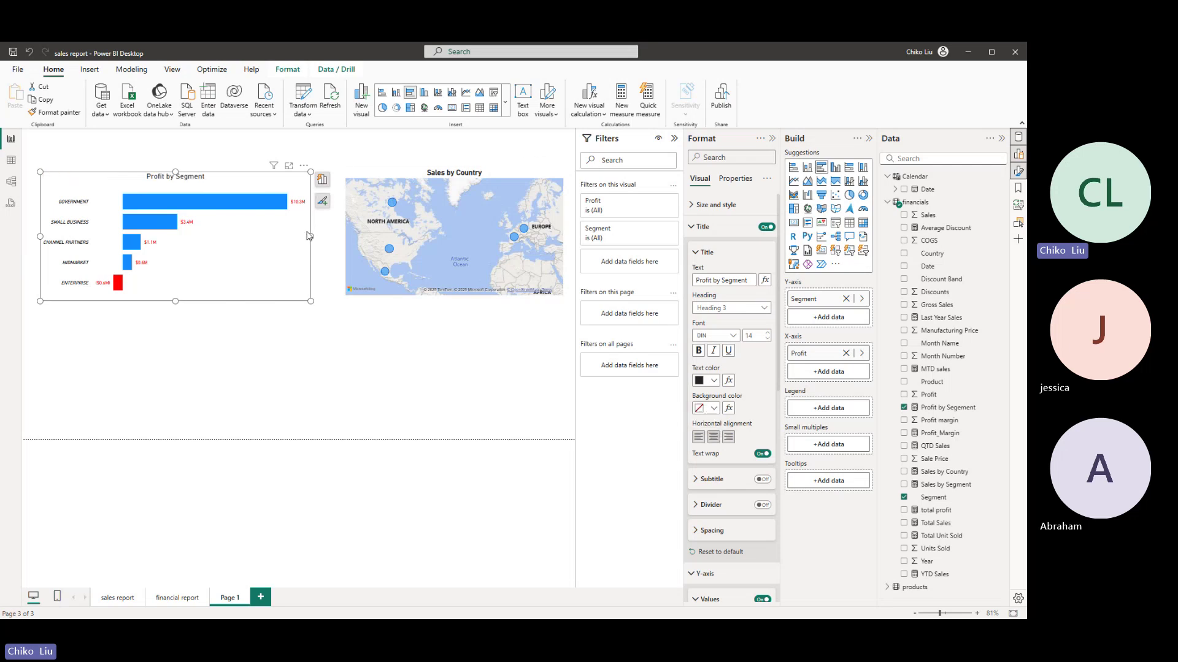
left_click_drag(311, 235, 274, 236)
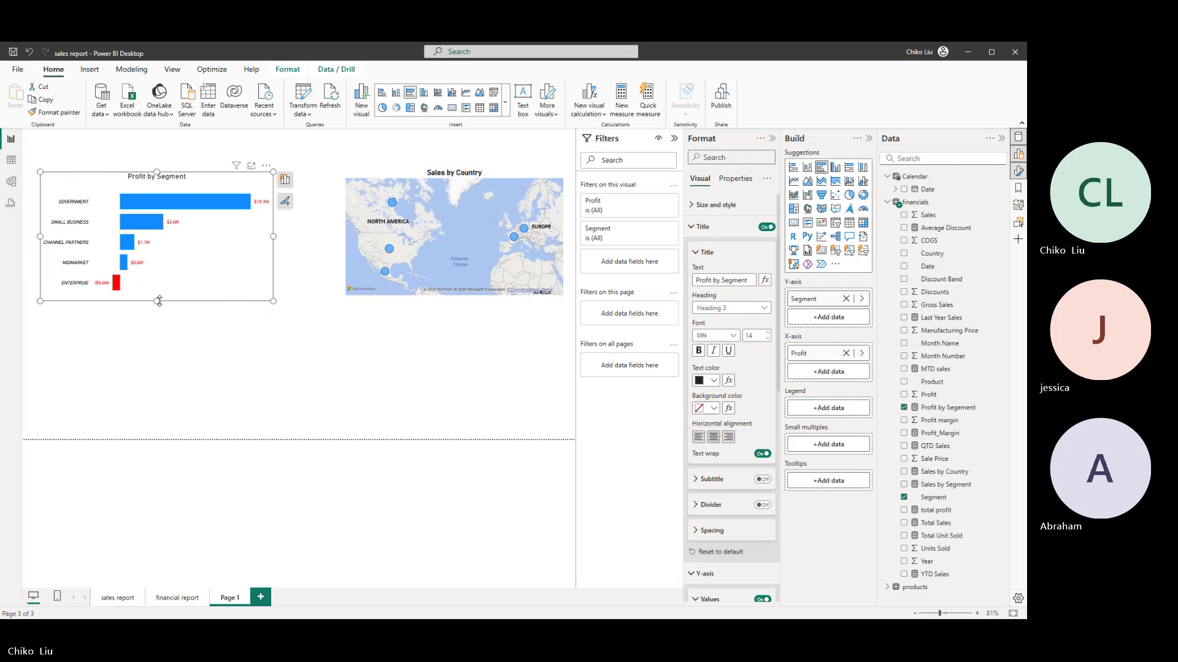
left_click_drag(158, 300, 164, 302)
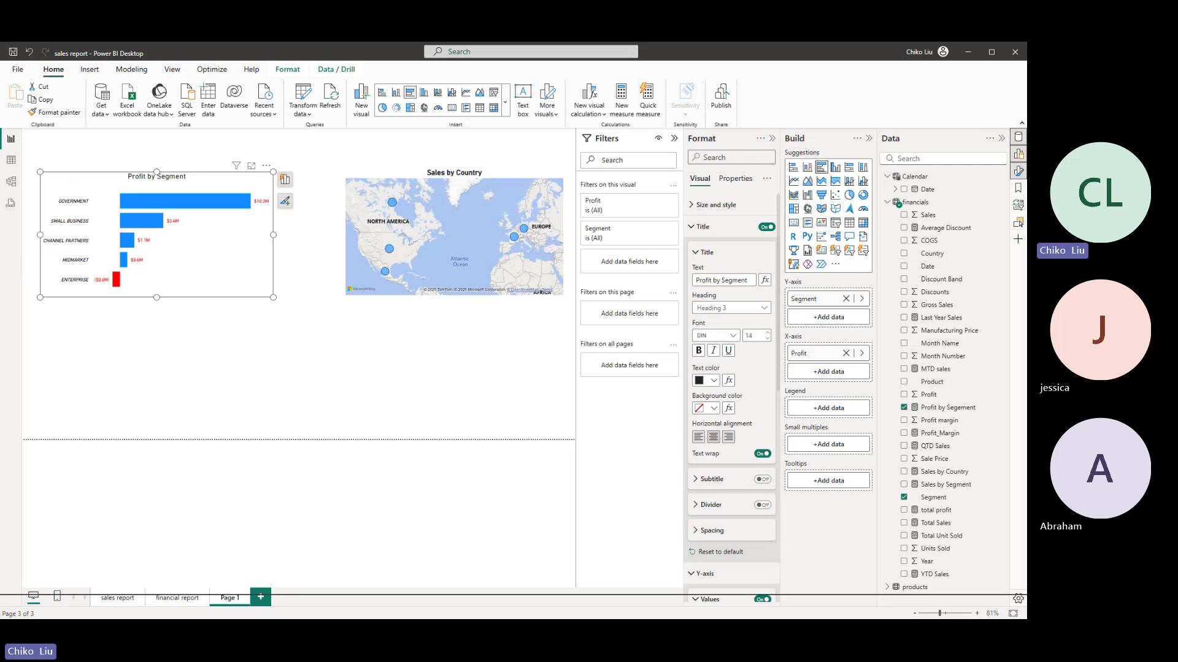
- Check the Profit Margin by Product instructions in the lab 4 PDF, return to Power BI, and widen the Data pane
left_click(479, 610)
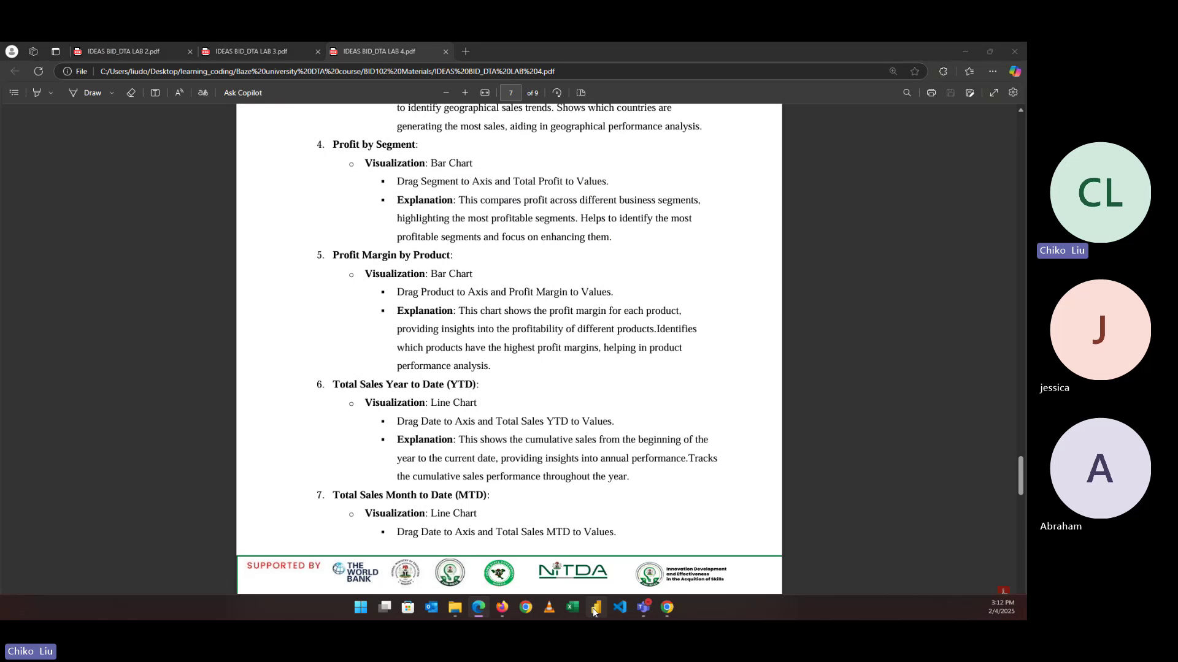
left_click(594, 608)
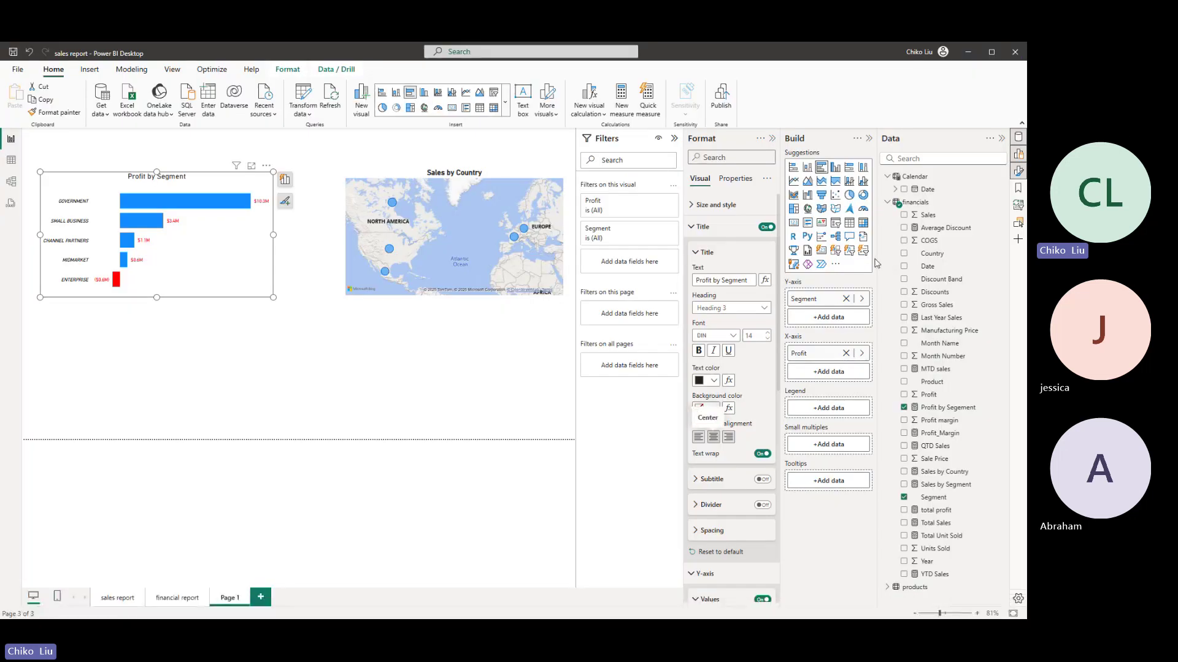
left_click_drag(878, 257, 836, 261)
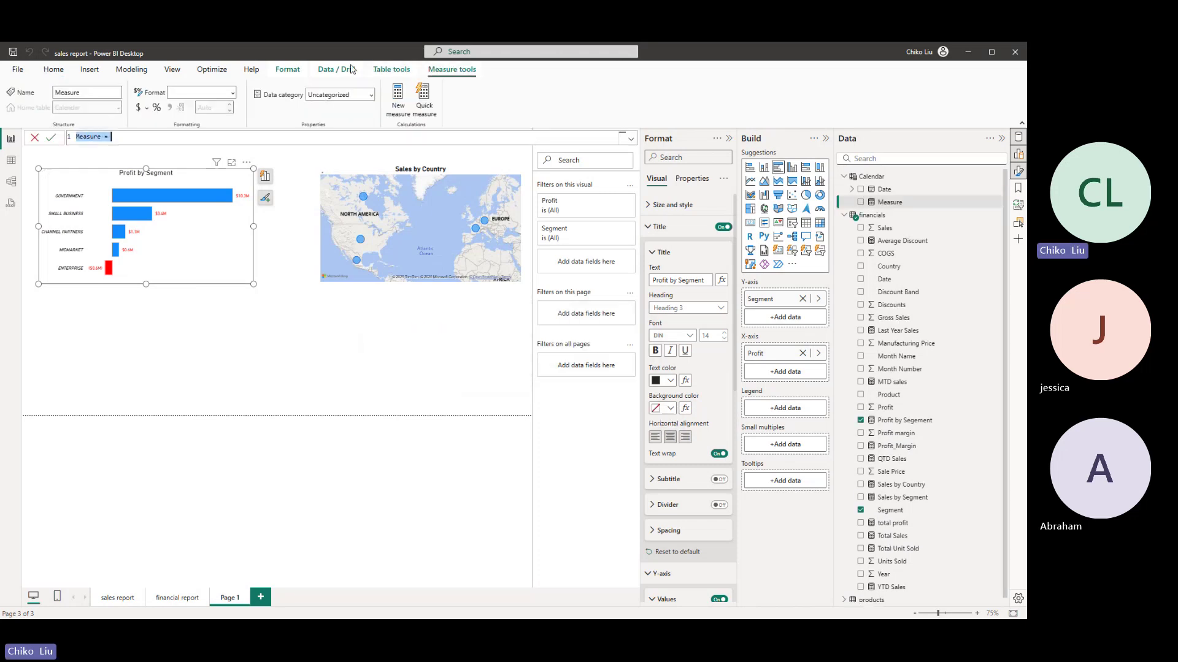
- Create a new measure named Profit Margin by Product, starting its formula with CALCULATE([Profit_Margin]
type("Prof")
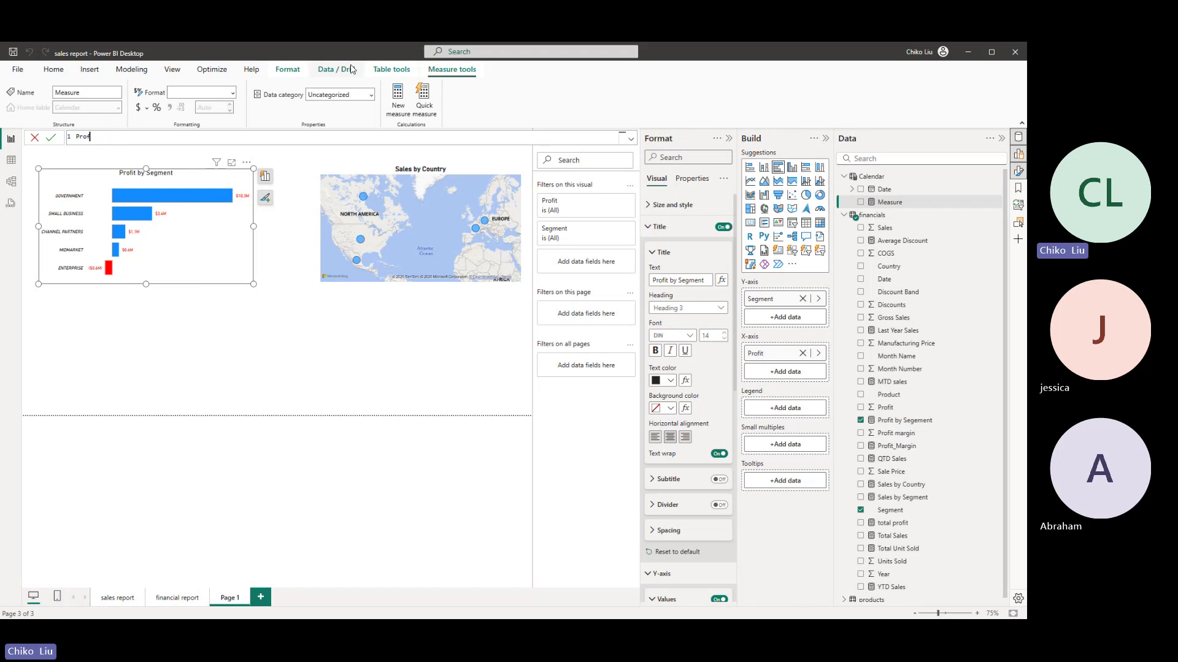
type("it Marg")
type("CALCULATE(")
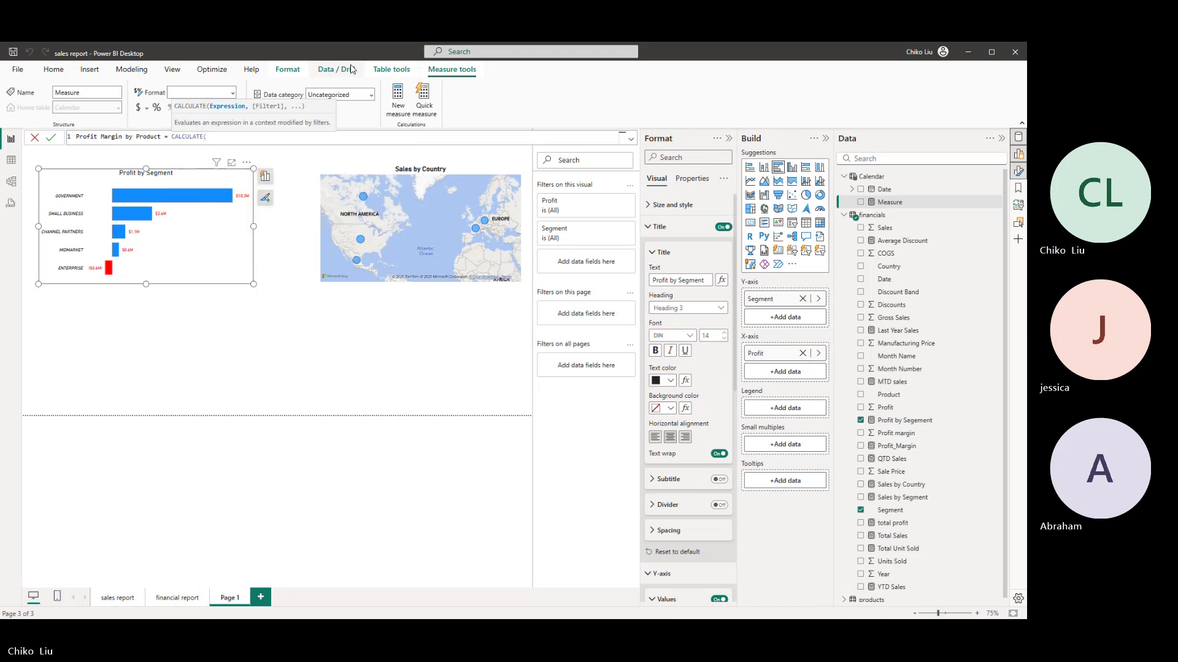
type("P")
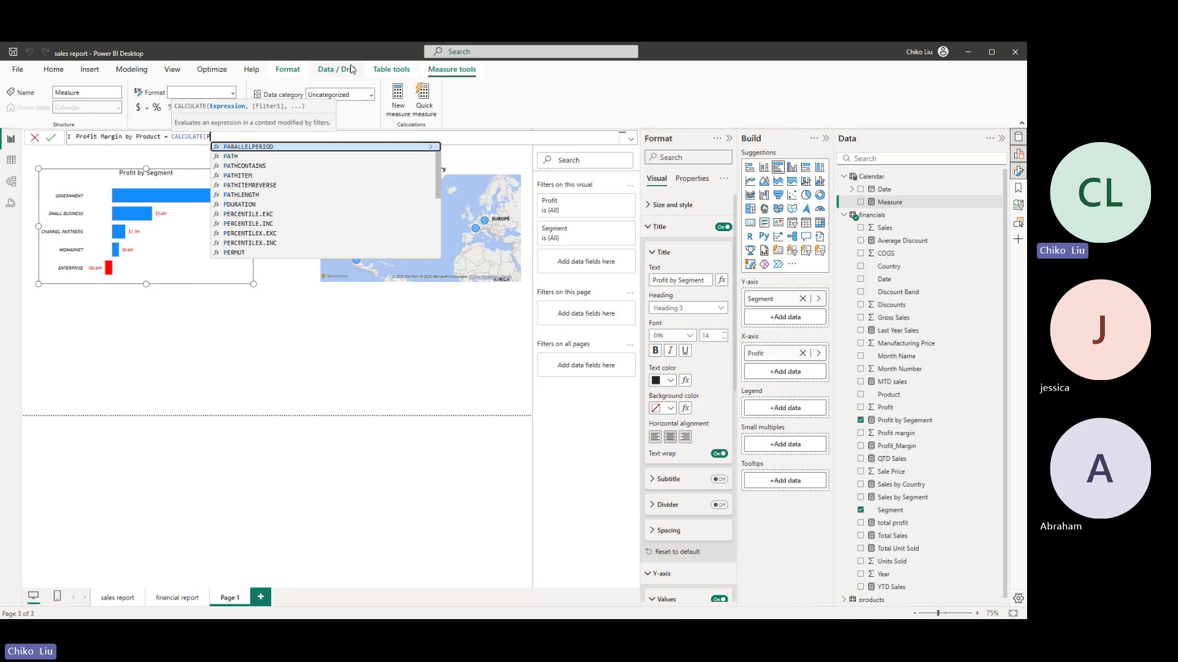
type("or]")
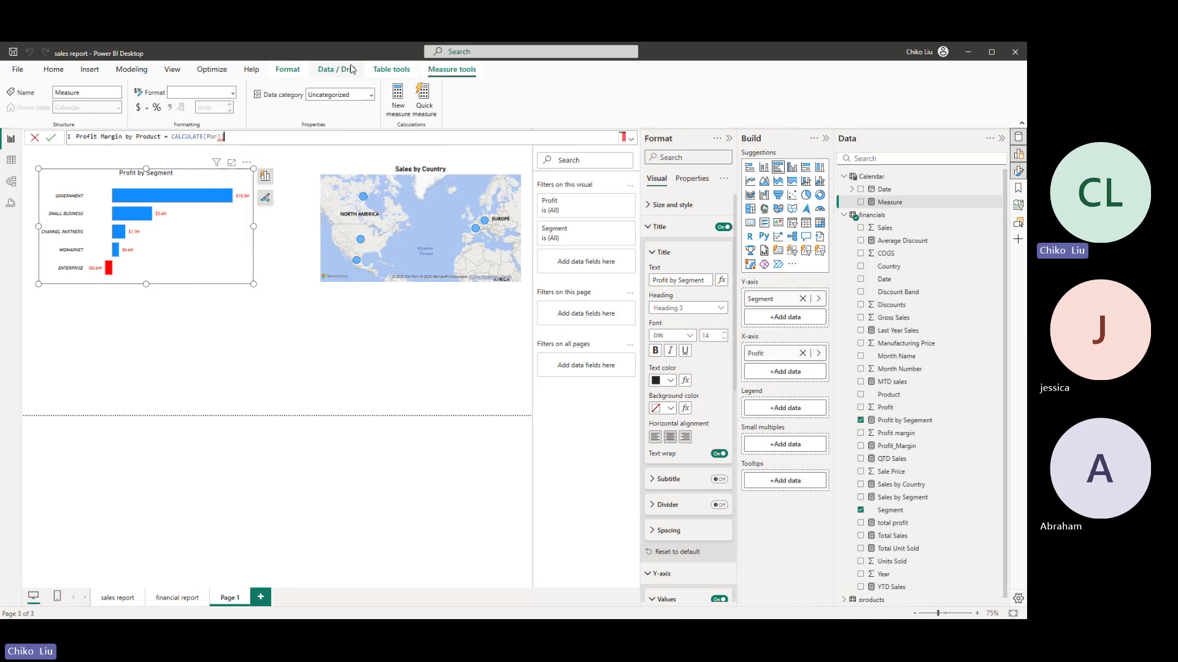
key("BackSpace")
key("BackSpace")
key("BackSpace")
type("r")
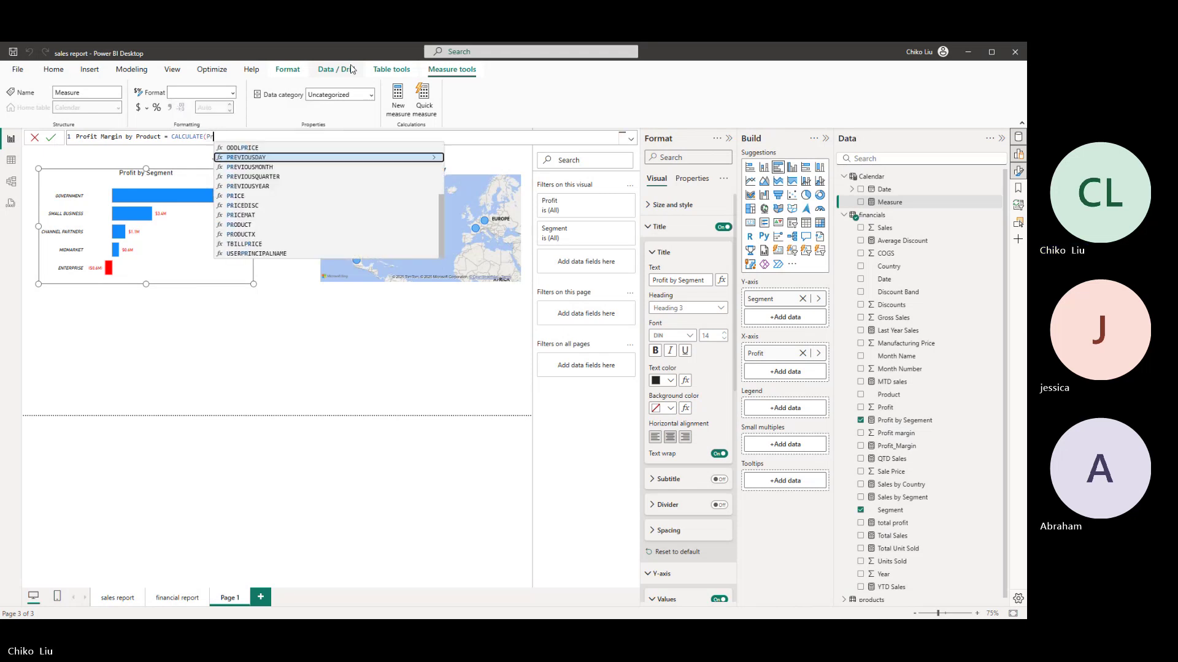
type("ofit")
key("Down")
key("Tab")
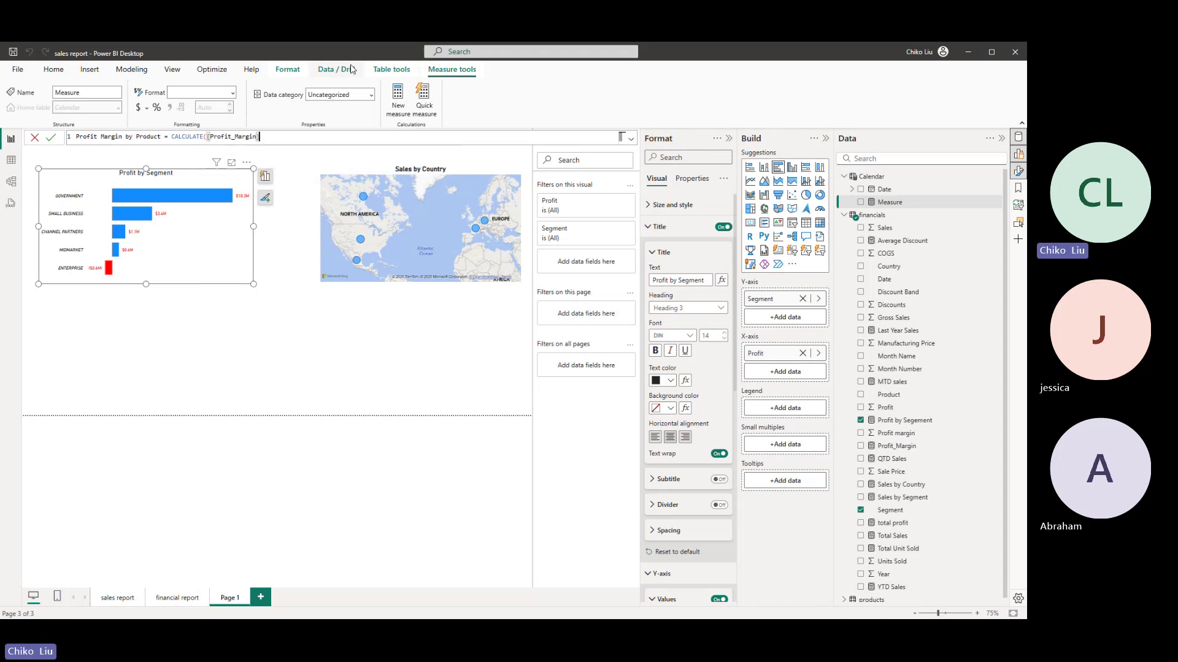
- Complete the measure with the filter ALLEXCEPT(financials,financials[Product]) and commit the formula
type(",ALL")
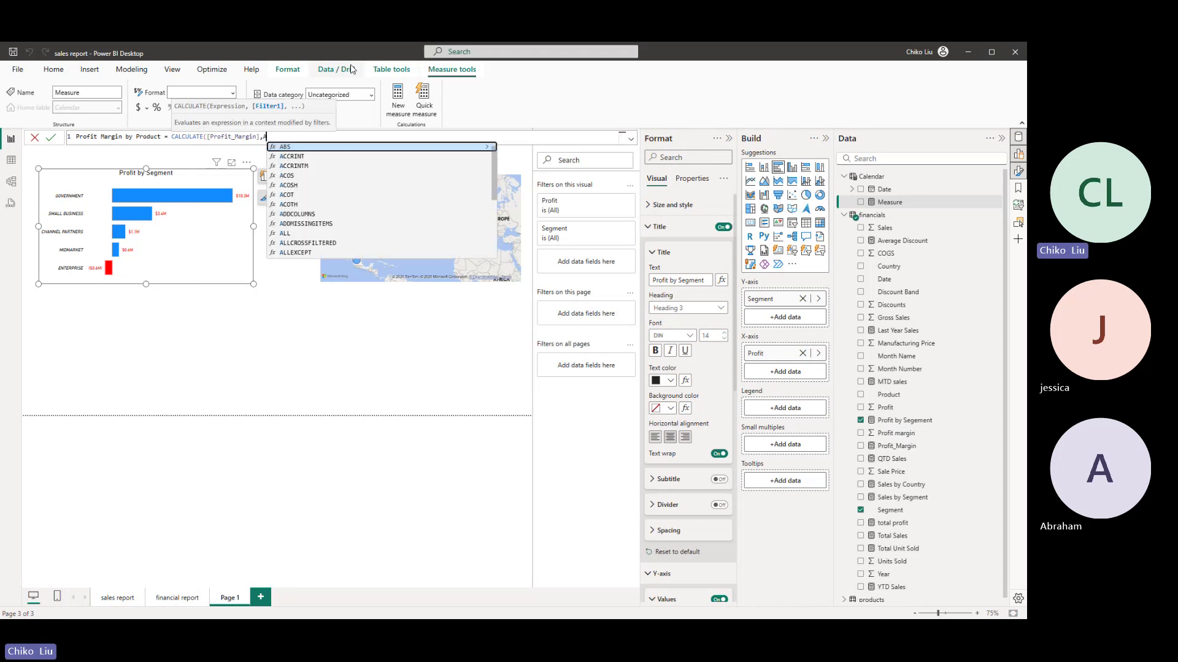
key("Down")
key("Down")
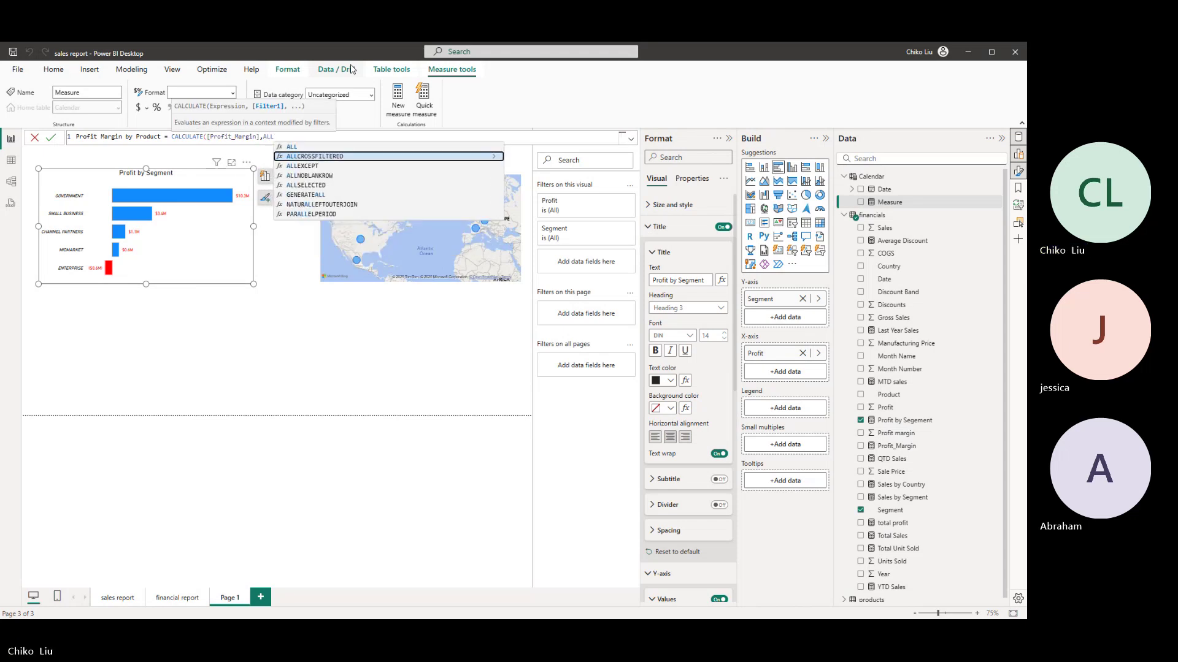
key("Tab")
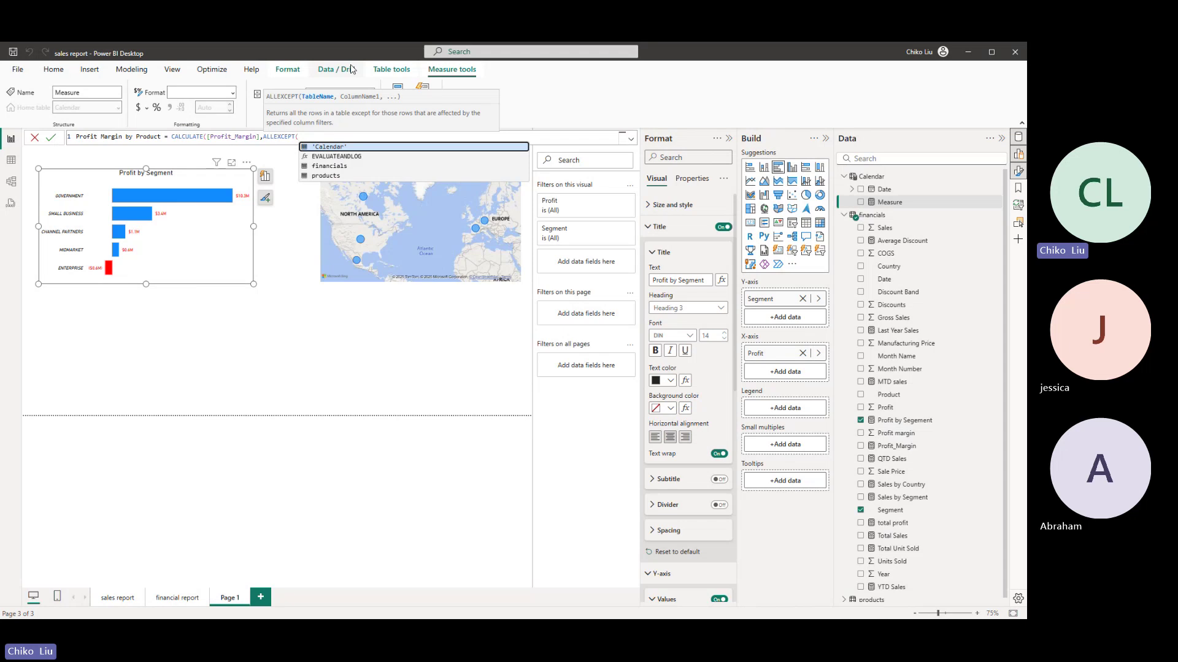
key("Down")
key("Down")
key("Tab")
type(",FIN")
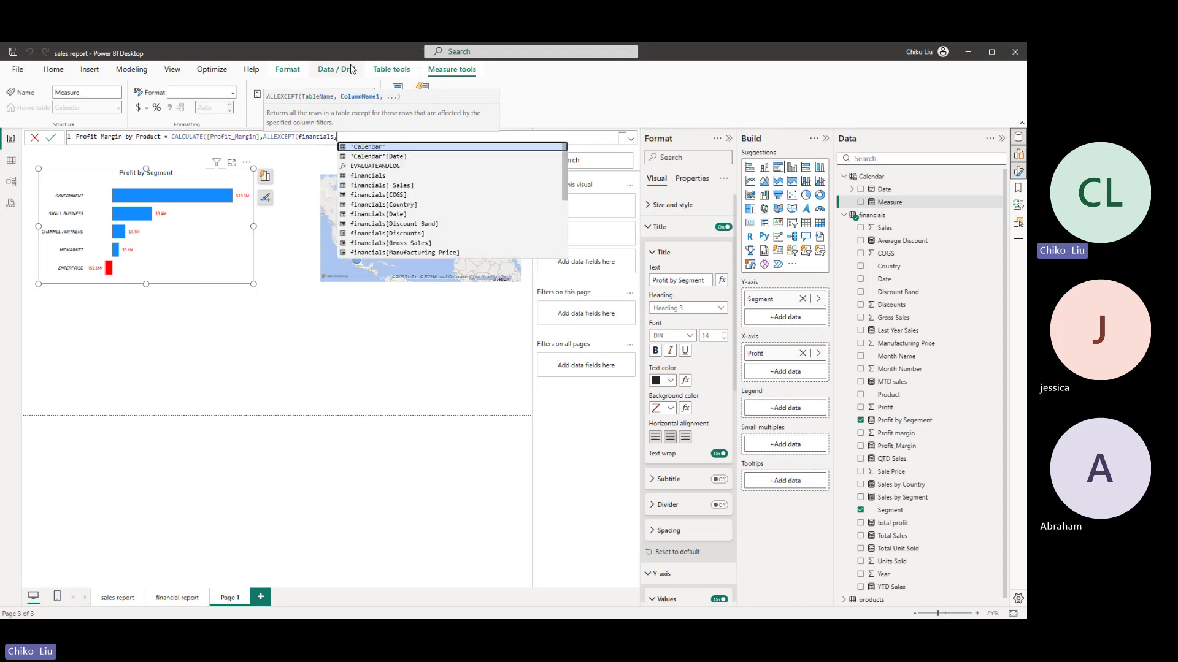
key("Down")
key("Down")
key("Down")
key("Down")
key("Down")
key("Down")
key("Down")
key("Down")
key("Down")
key("Down")
key("Down")
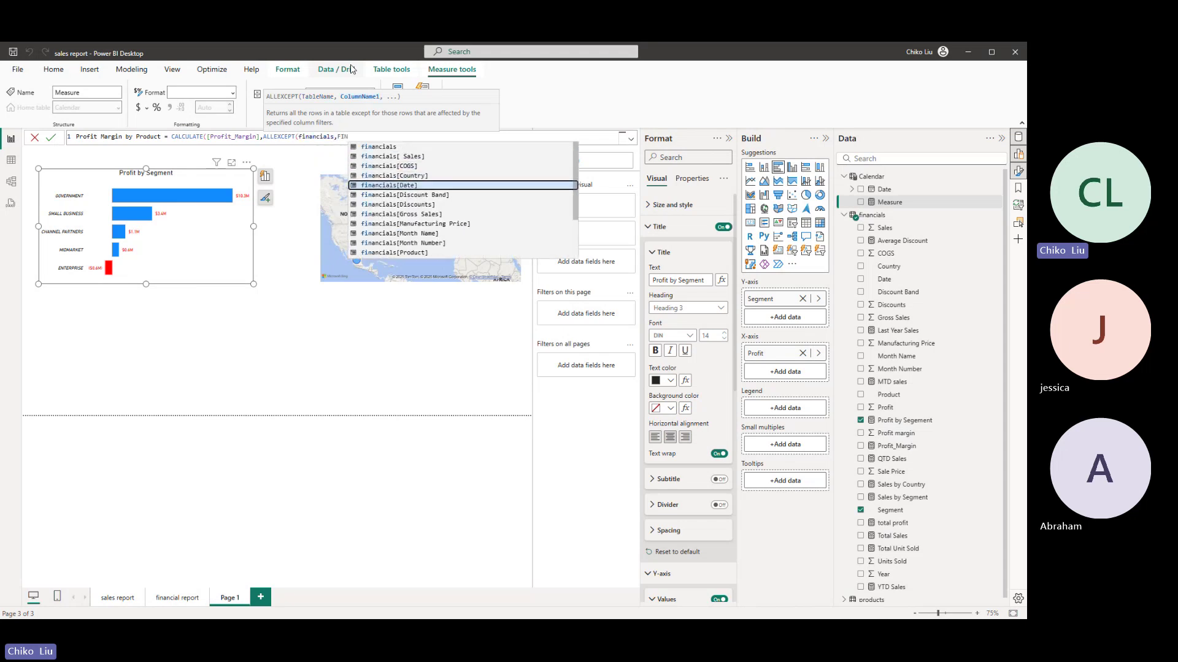
key("Tab")
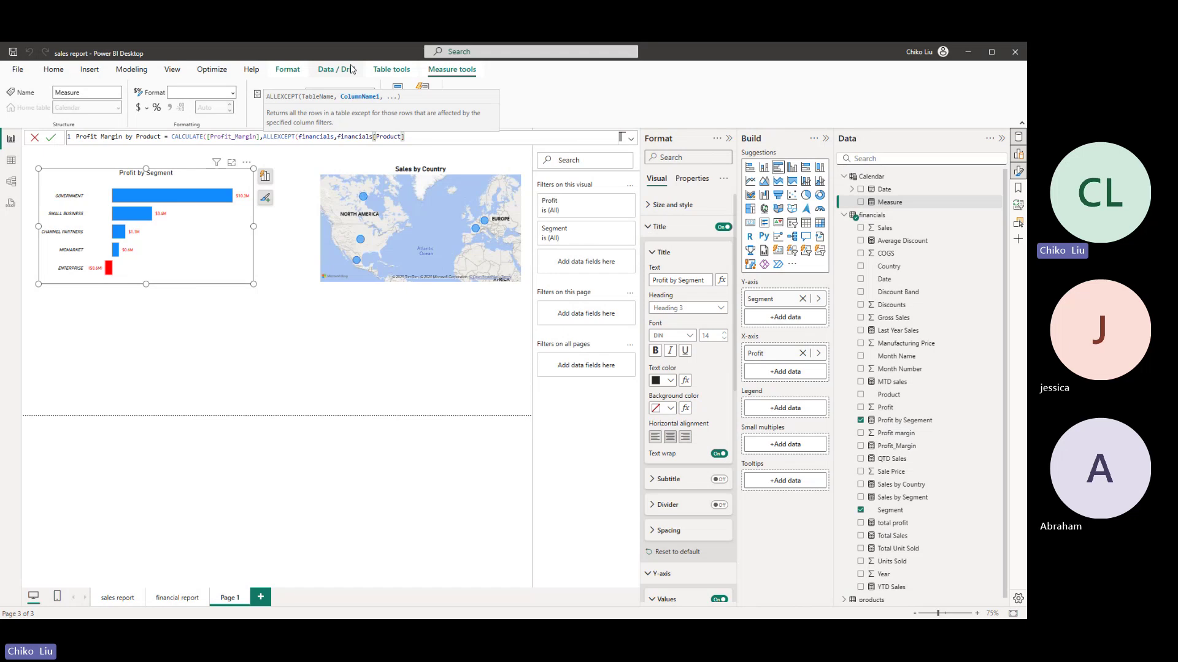
type("))")
key("Return")
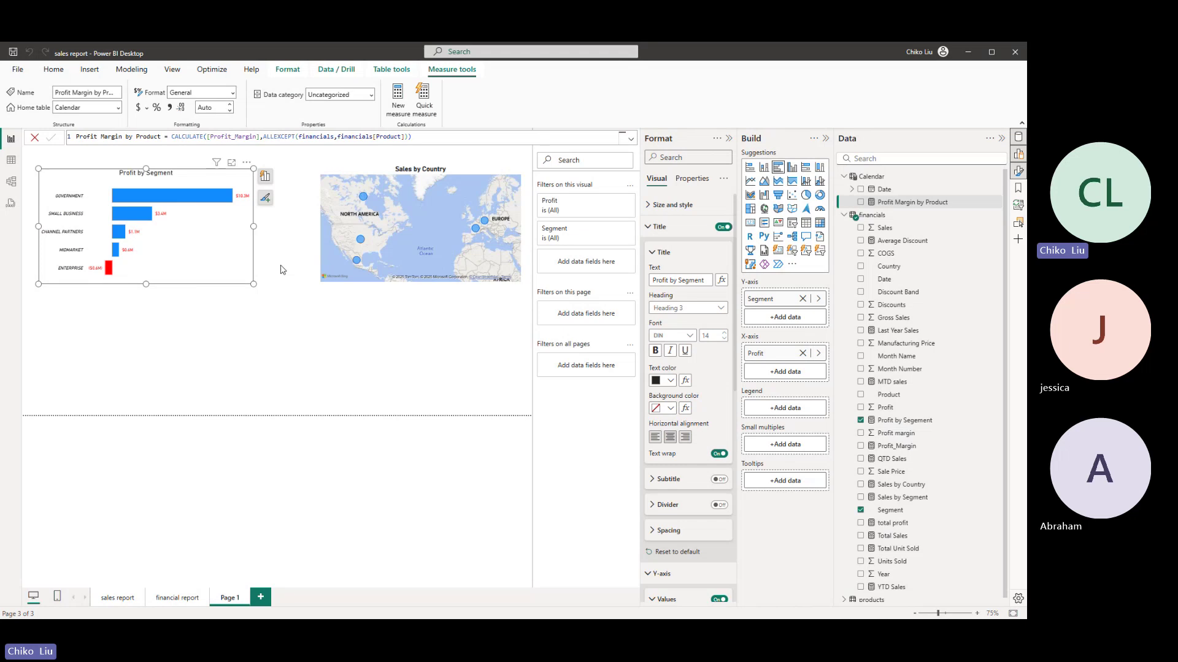
- Build a new bar chart of the Profit Margin by Product measure by Product and widen it slightly
left_click(275, 245)
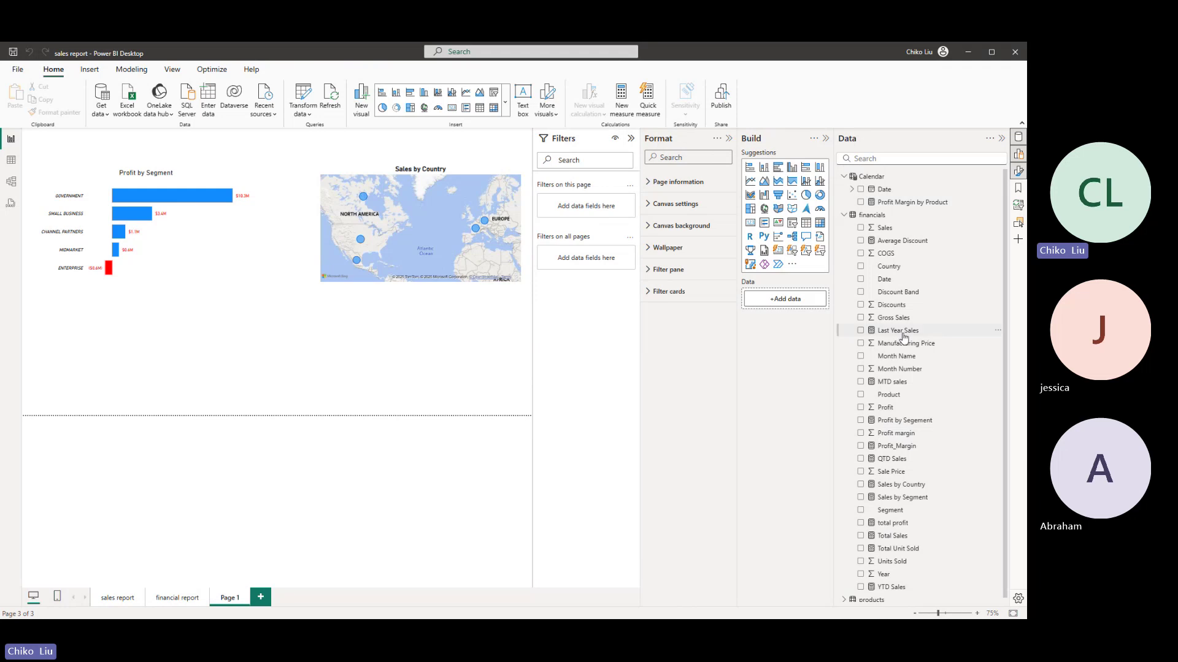
scroll(928, 278, "down", 1)
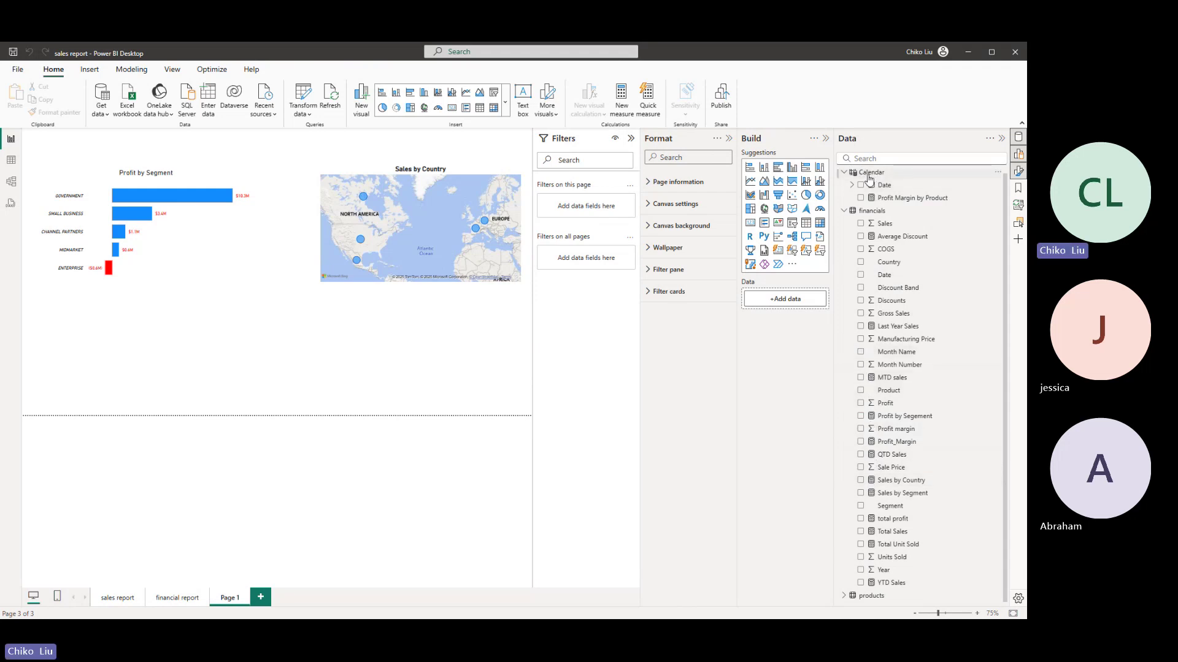
left_click(861, 198)
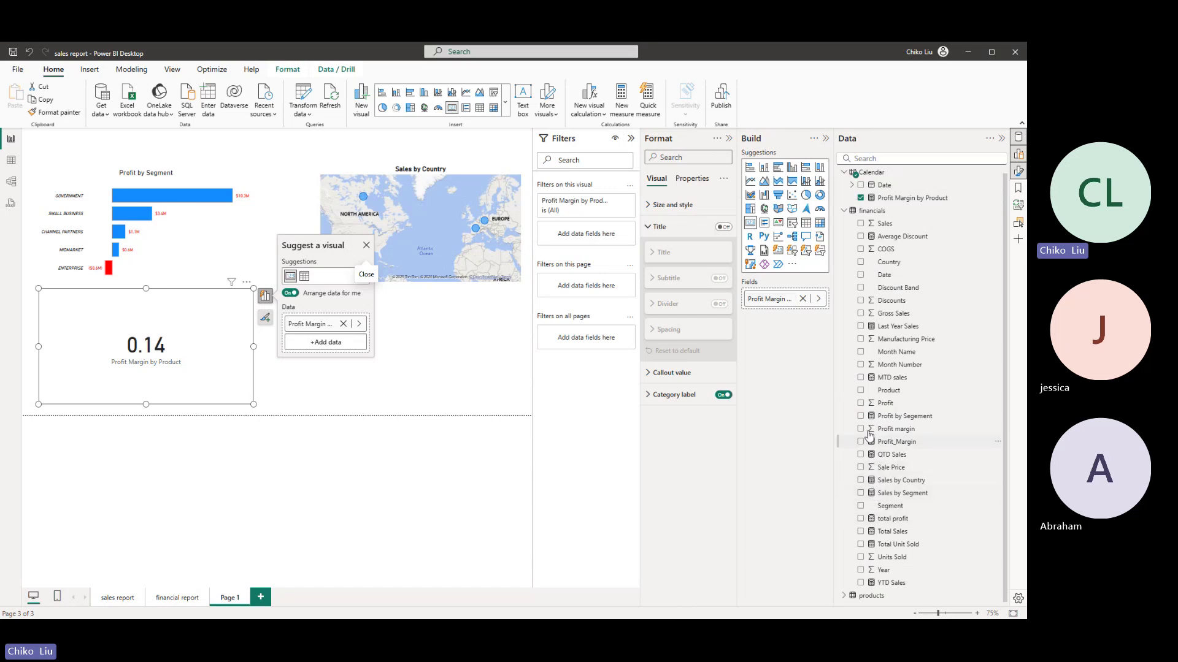
left_click(861, 392)
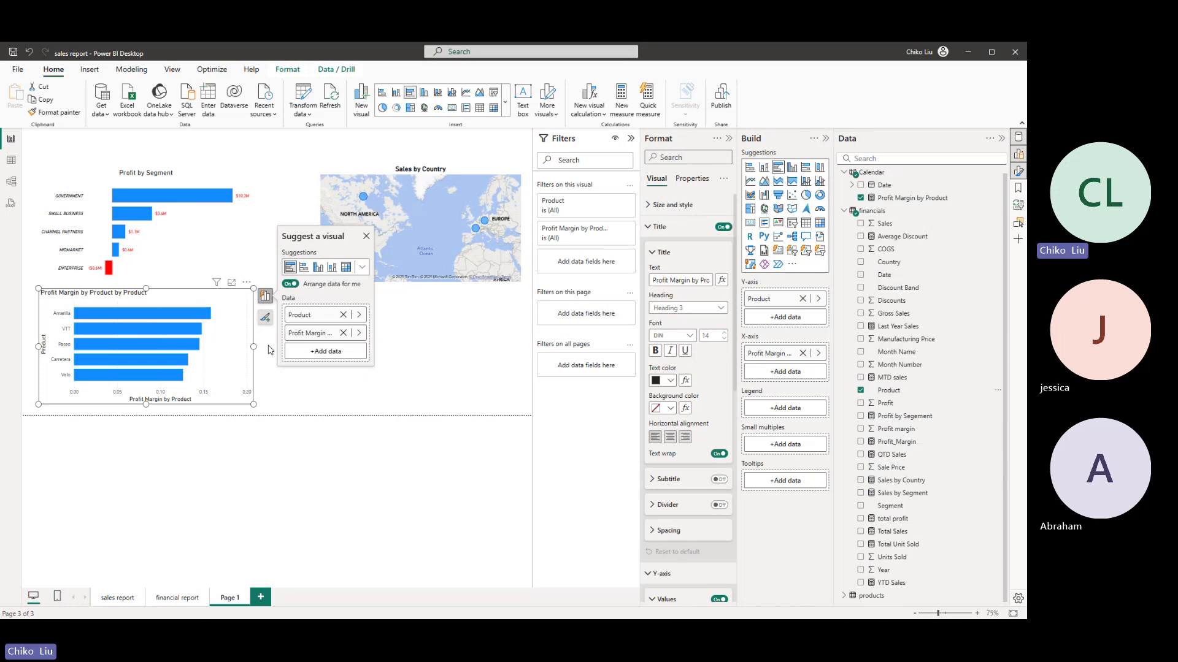
left_click_drag(265, 348, 273, 349)
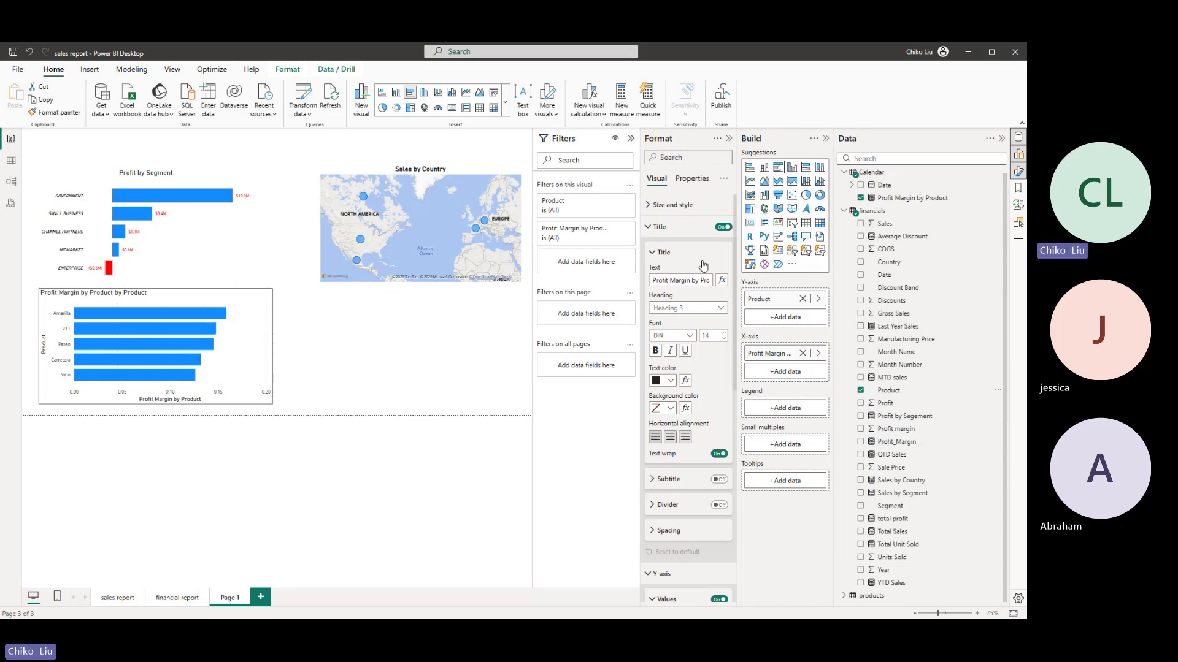
- Turn off the Y-axis title of the Profit Margin by Product chart and set its Y-axis values font to DIN
left_click(652, 227)
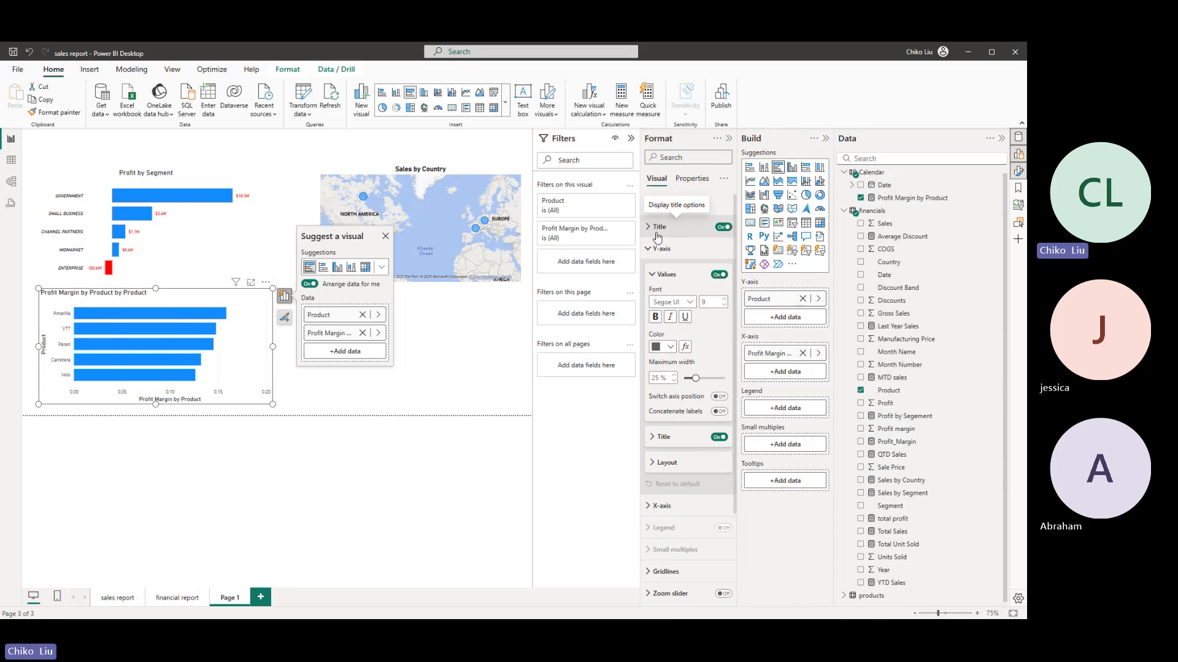
left_click(720, 436)
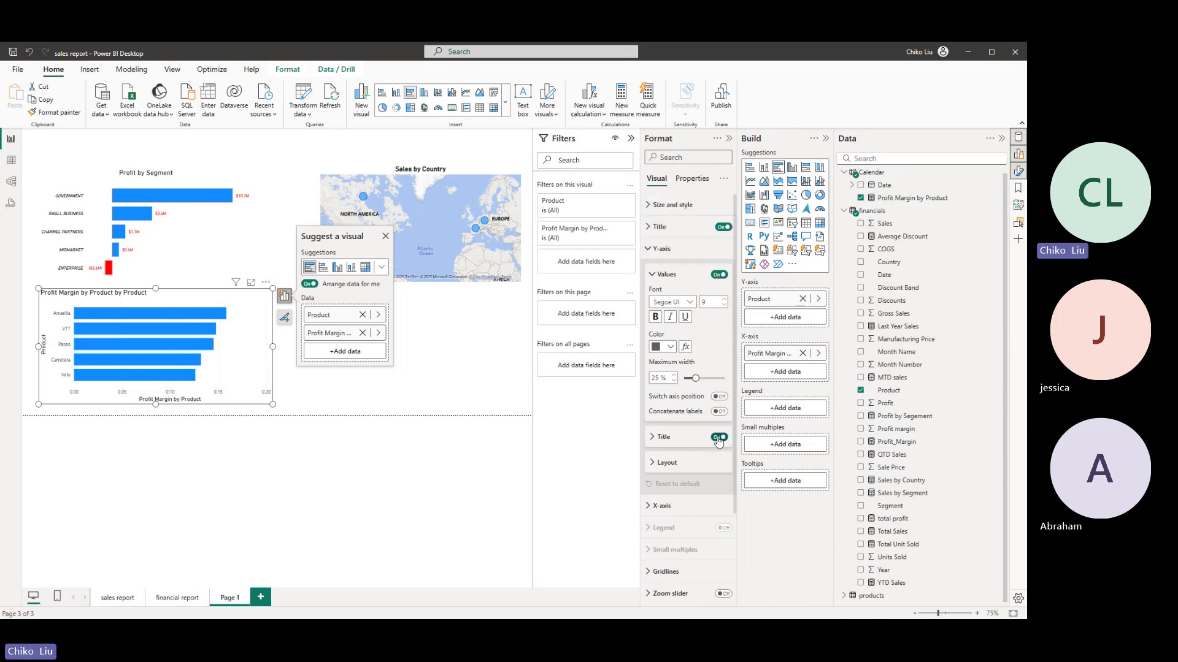
left_click(686, 302)
left_click(667, 344)
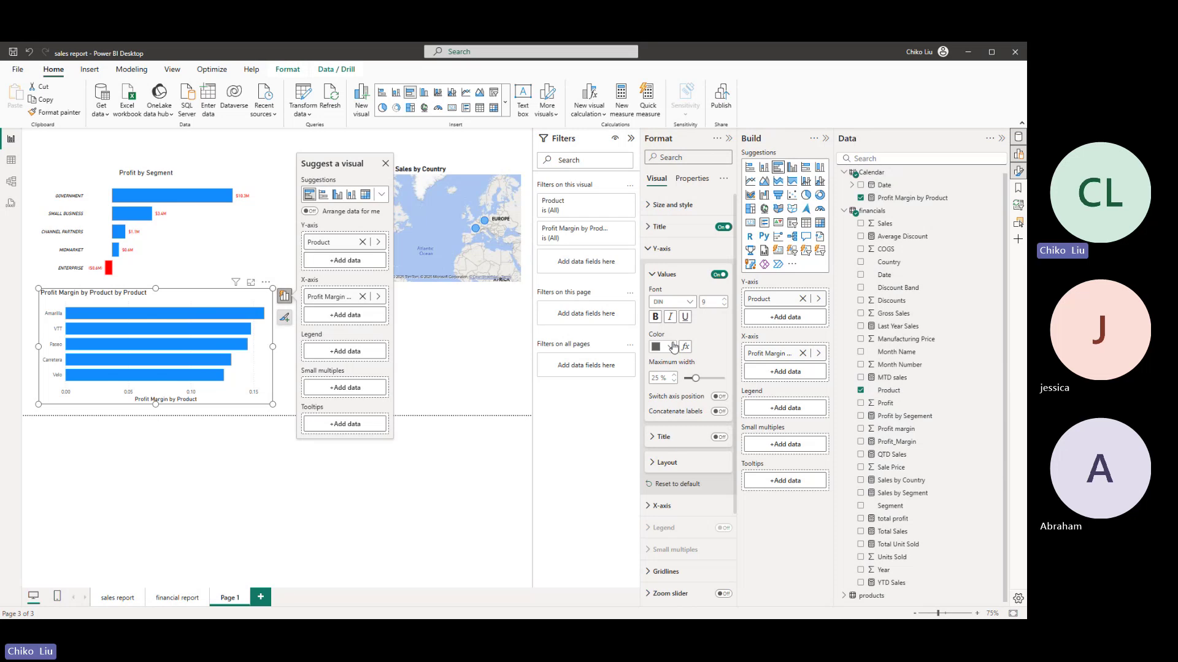
- Make the Y-axis values of the Profit Margin by Product chart black and italic
left_click(671, 347)
left_click(677, 384)
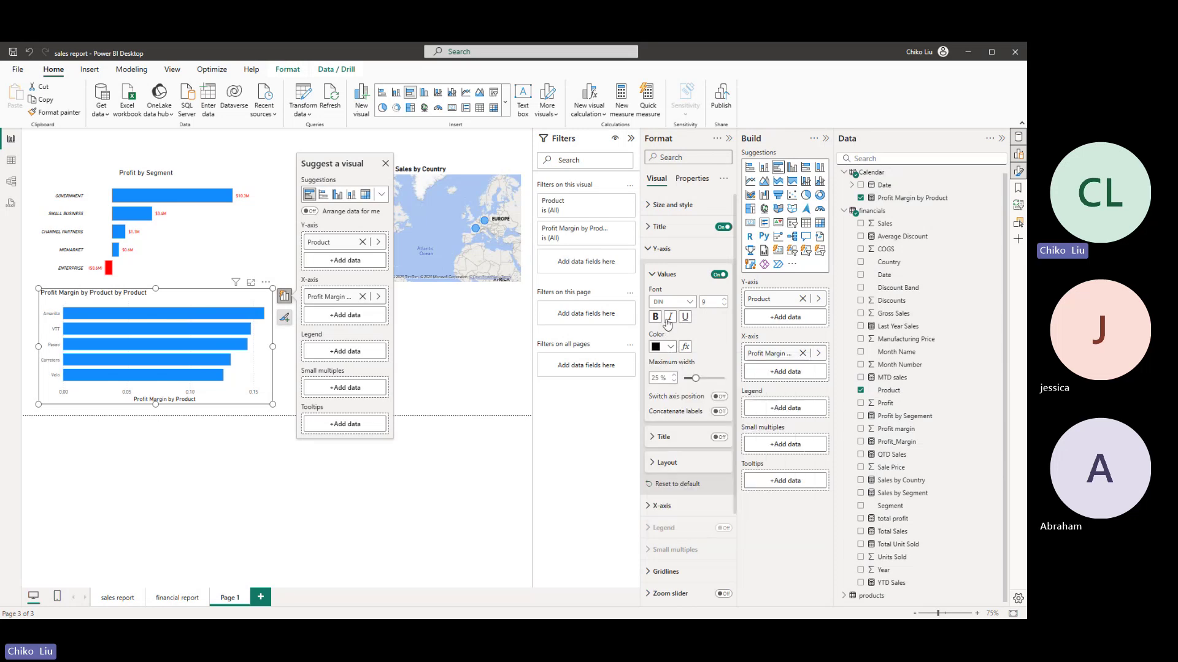
left_click(669, 316)
left_click(651, 249)
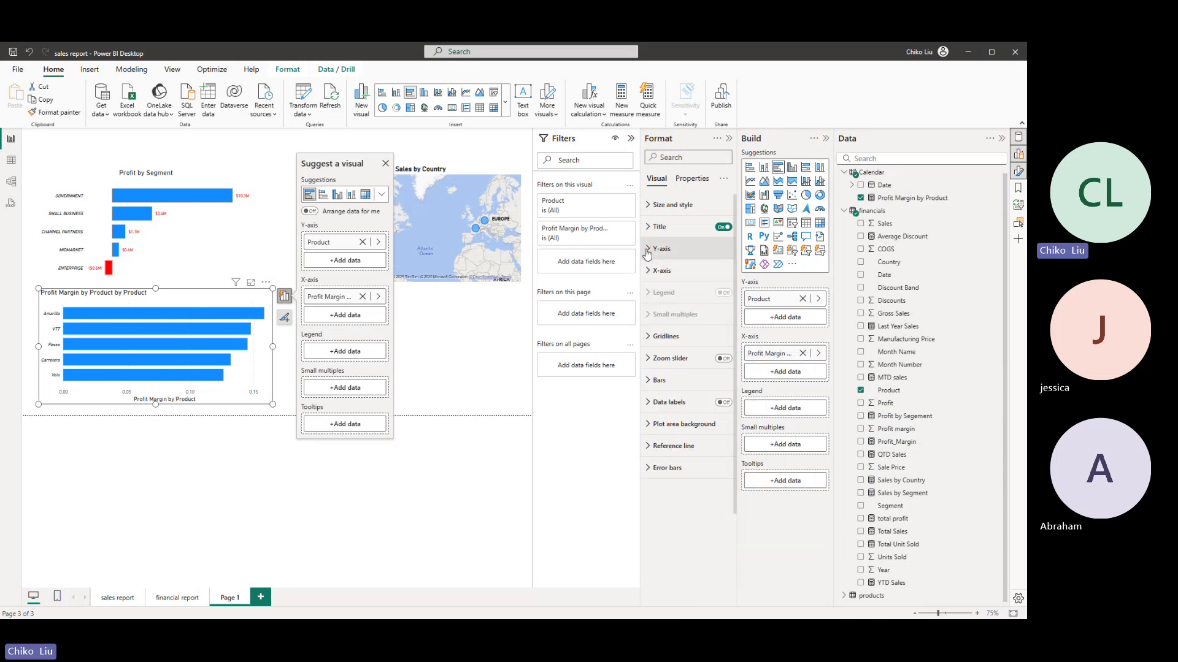
- Turn off the X-axis values and X-axis title of the Profit Margin by Product chart
left_click(651, 271)
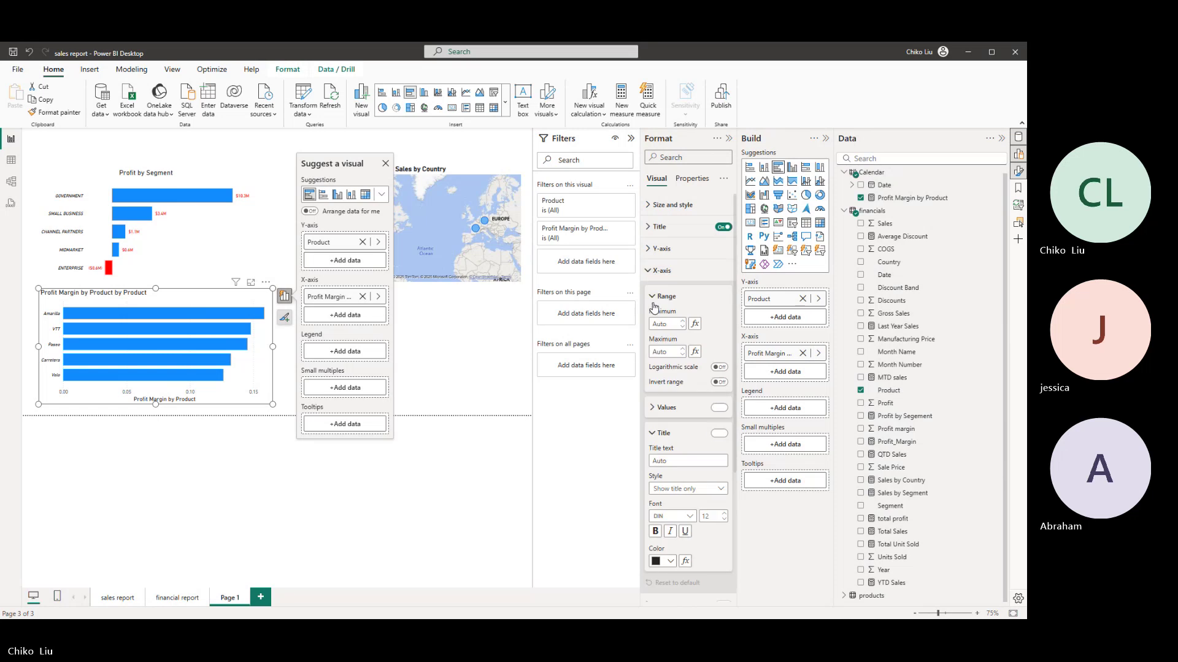
left_click(718, 408)
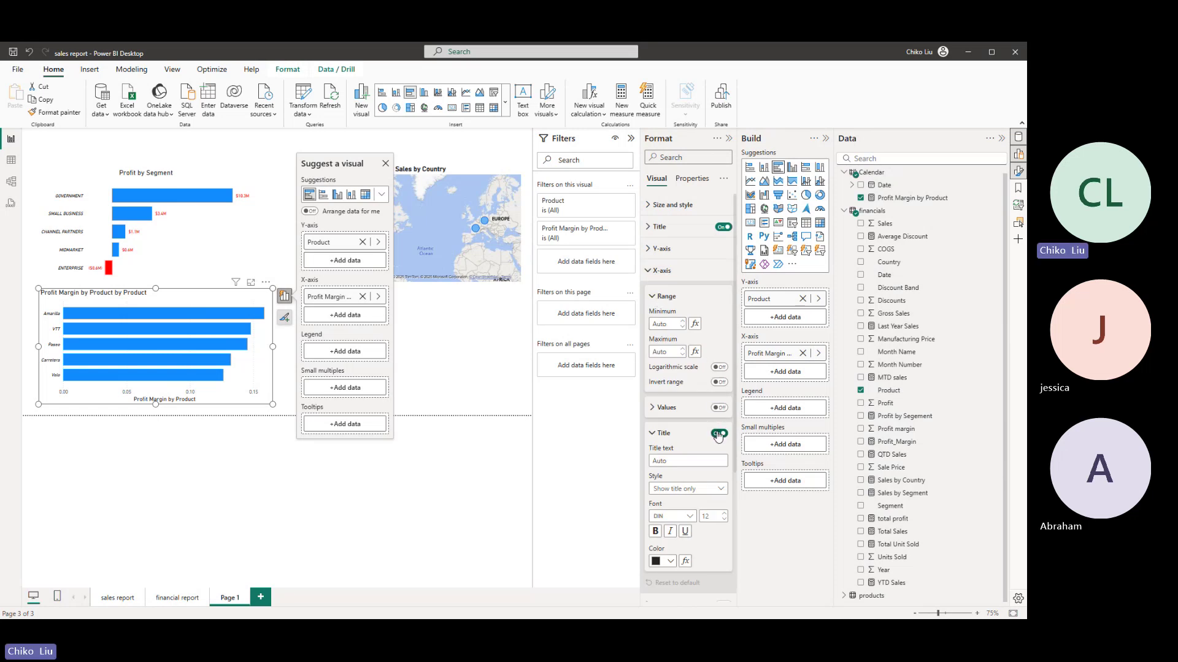
left_click(719, 434)
left_click(651, 271)
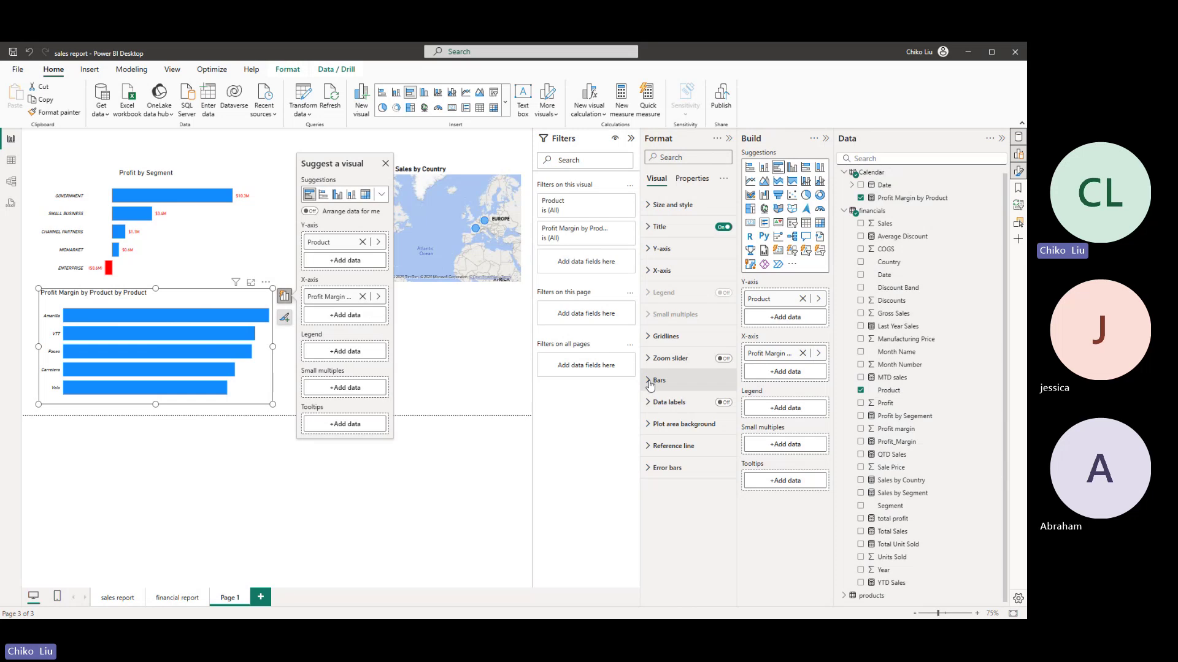
left_click(655, 338)
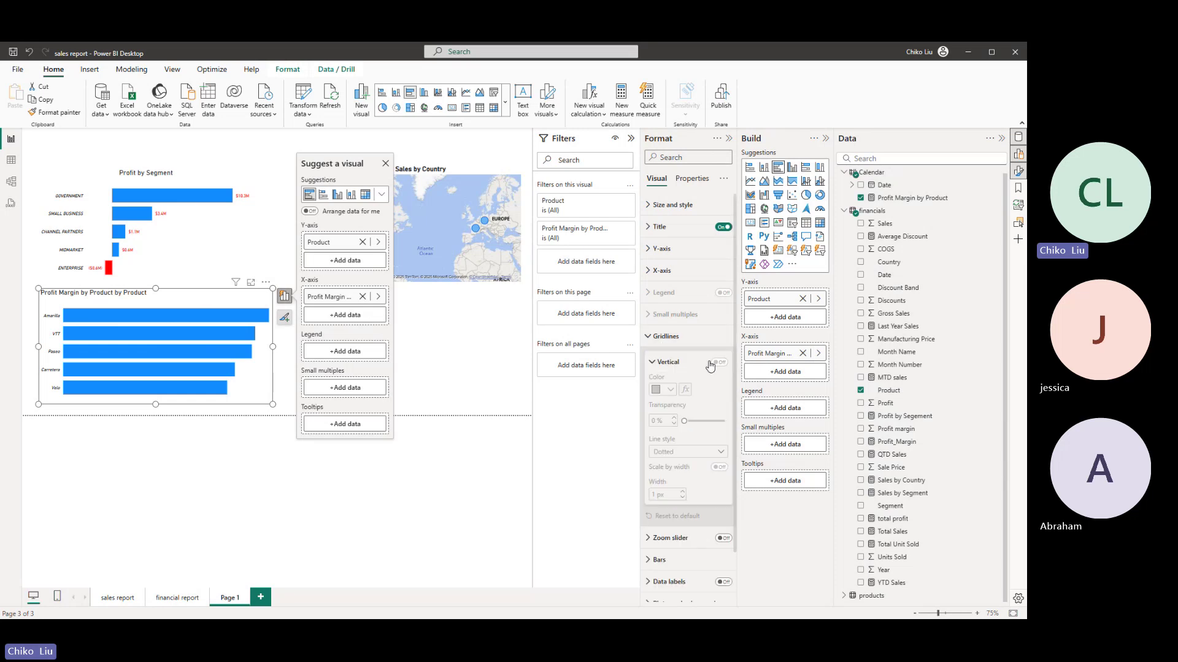
left_click(650, 339)
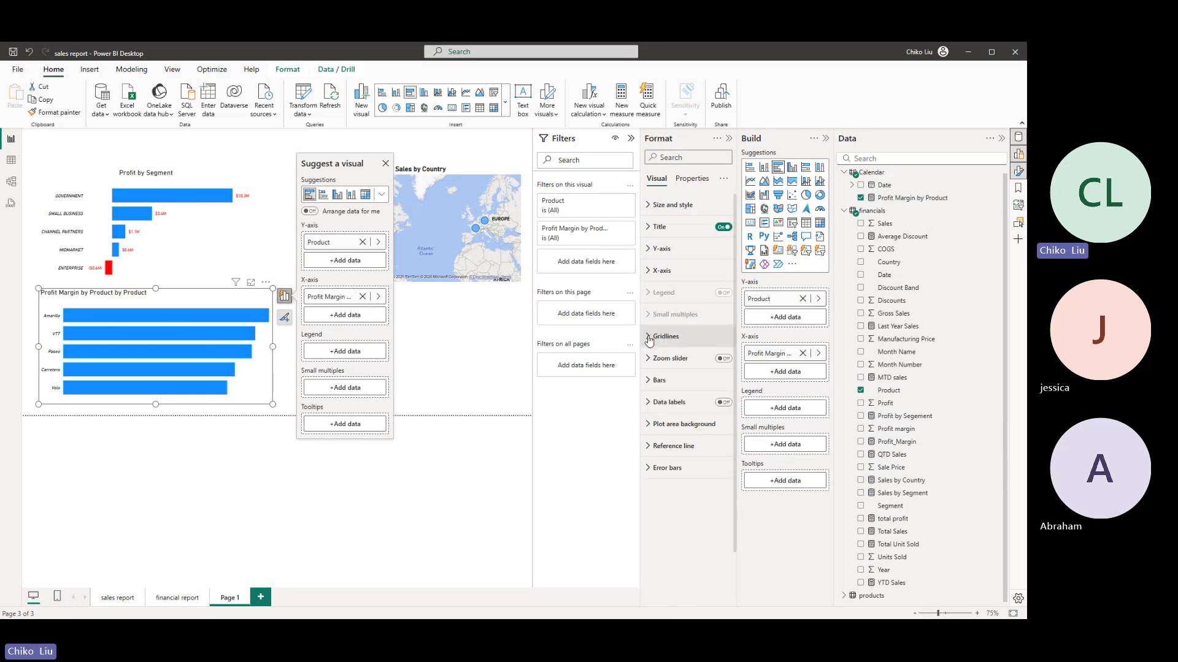
- Turn on data labels for the Profit Margin by Product chart and format their values in bold red DIN
left_click(664, 403)
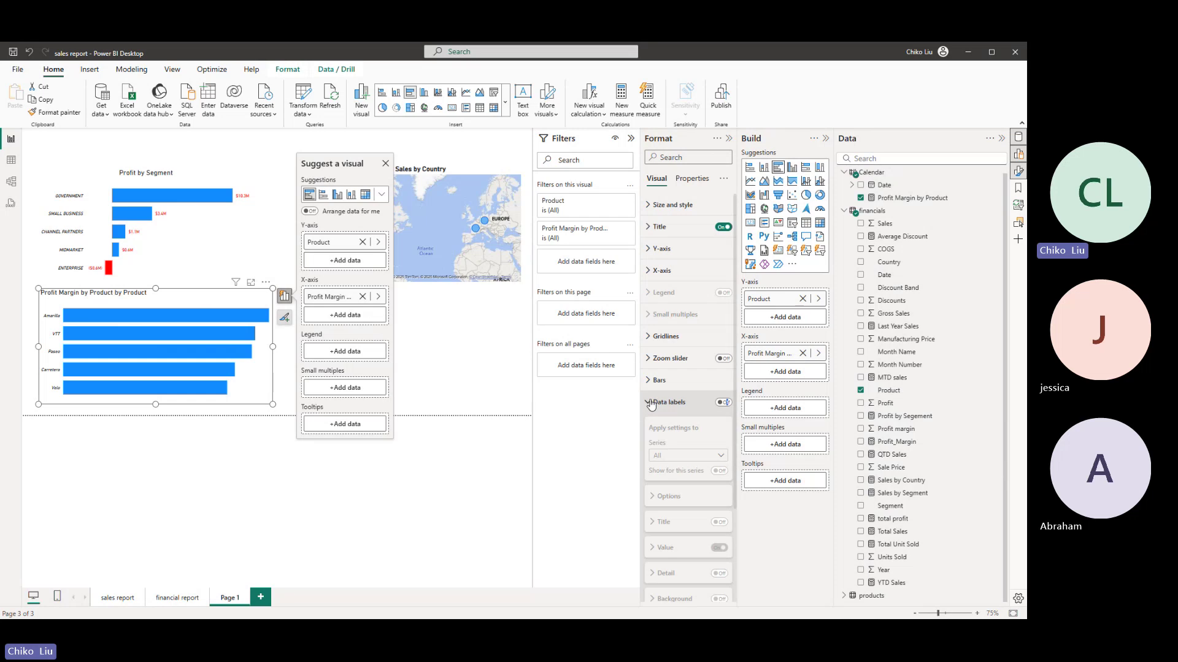
left_click(724, 403)
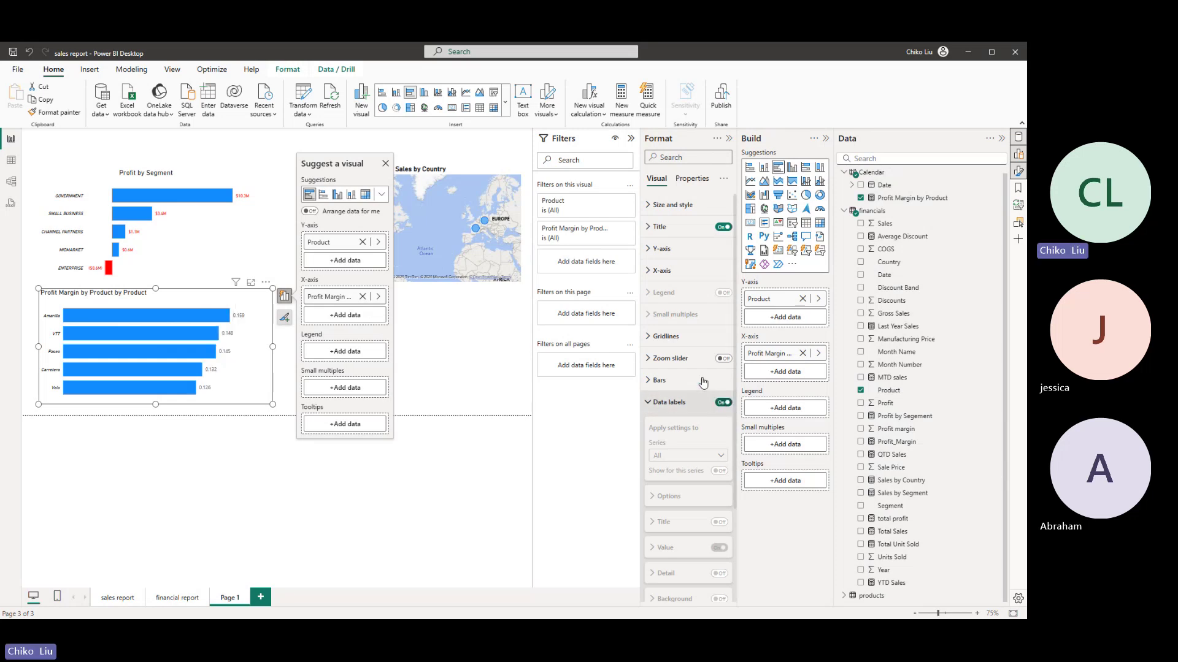
scroll(700, 380, "down", 3)
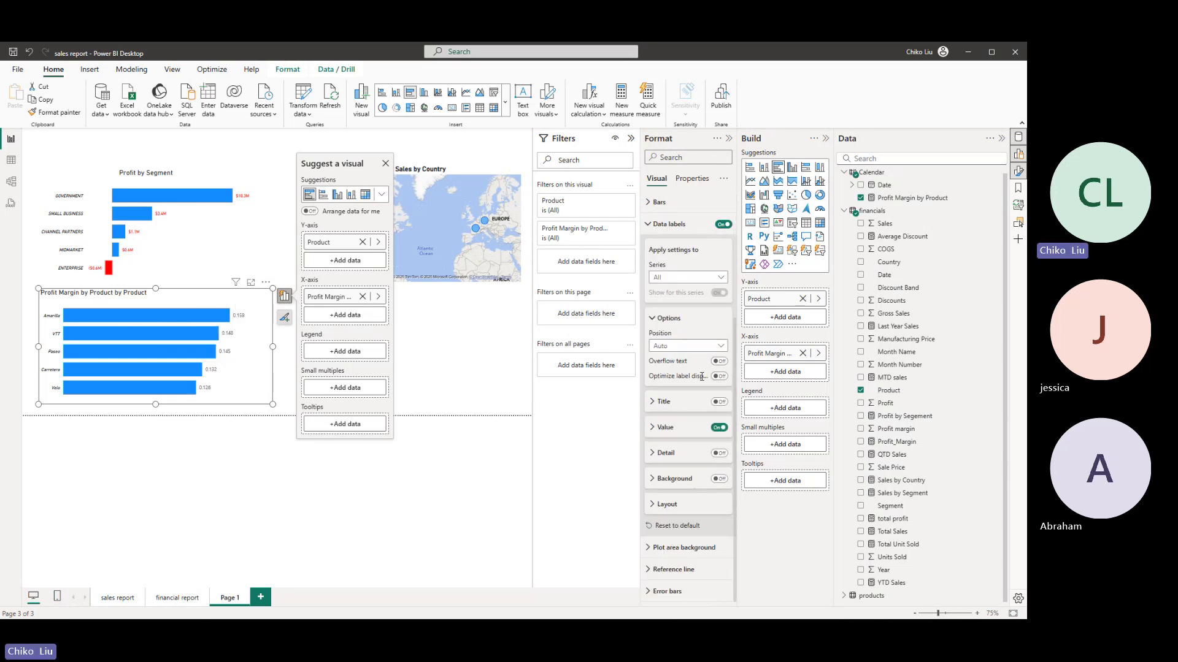
left_click(661, 428)
scroll(660, 428, "down", 2)
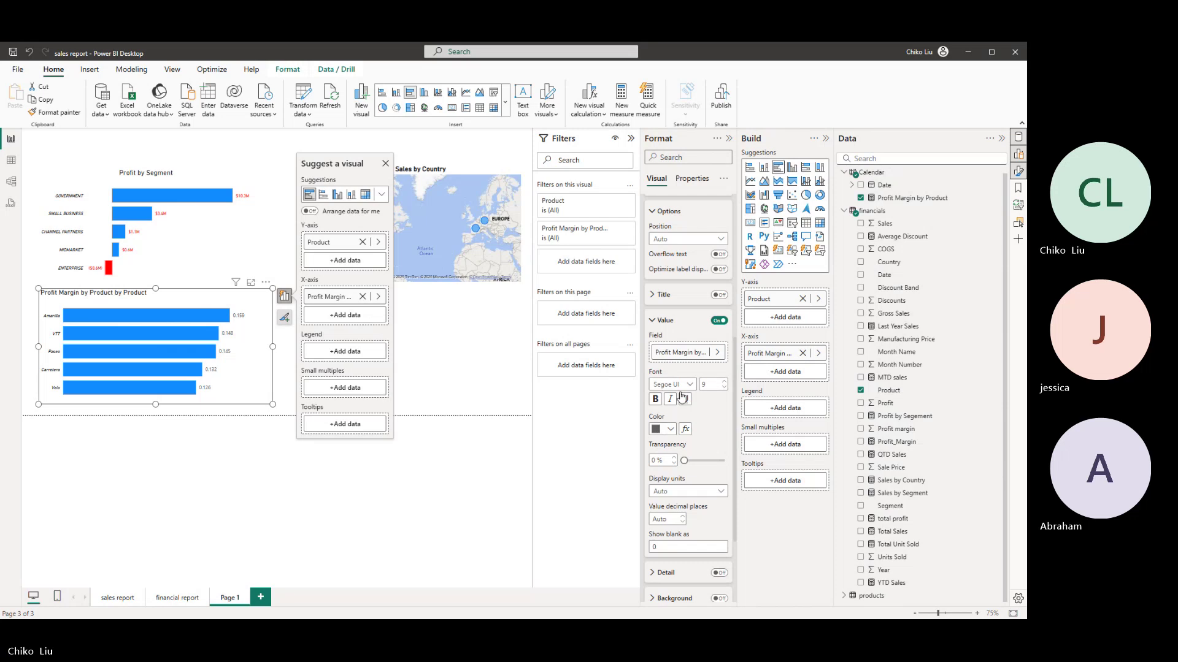
left_click(690, 386)
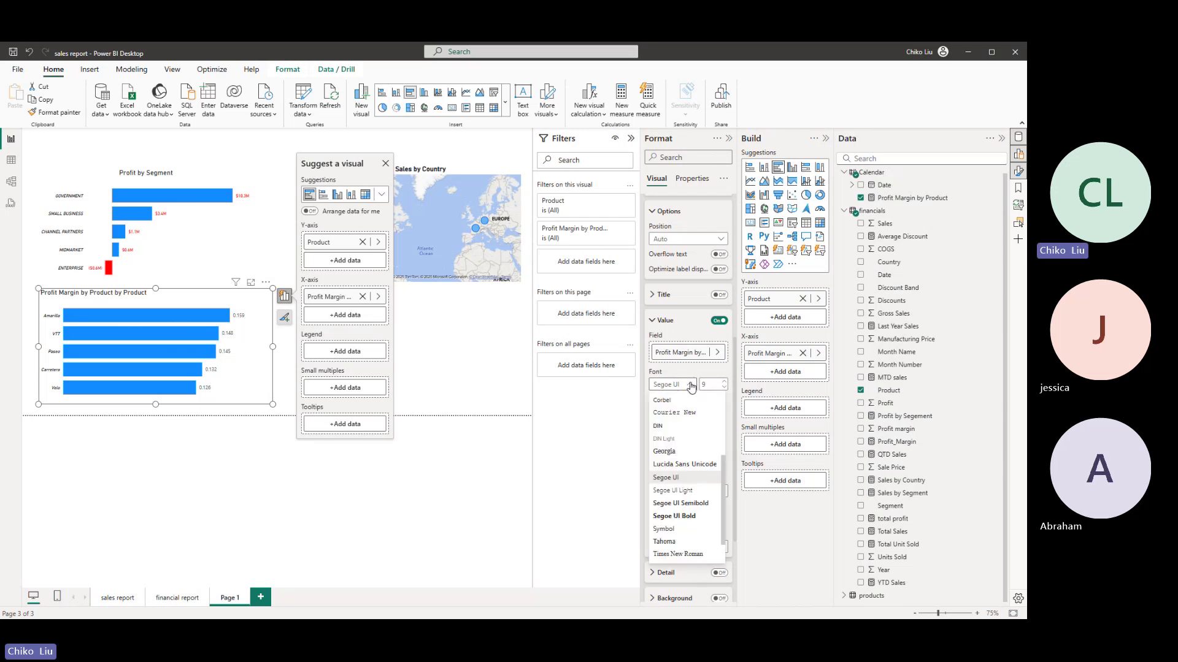
left_click(669, 426)
left_click(673, 433)
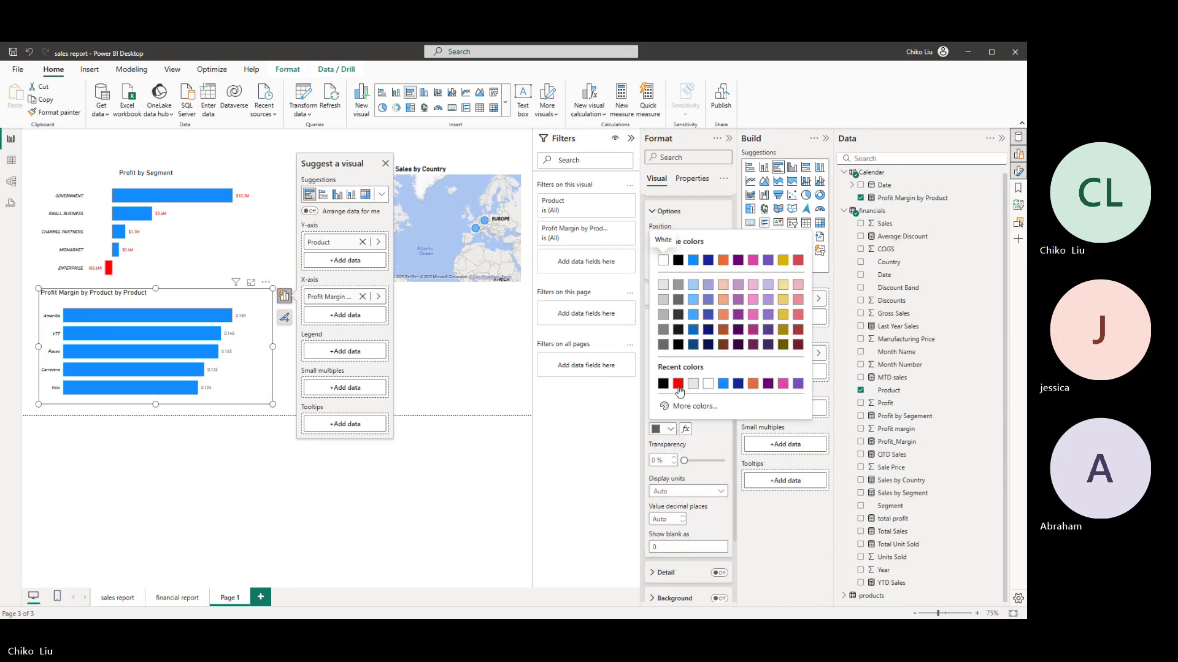
left_click(663, 417)
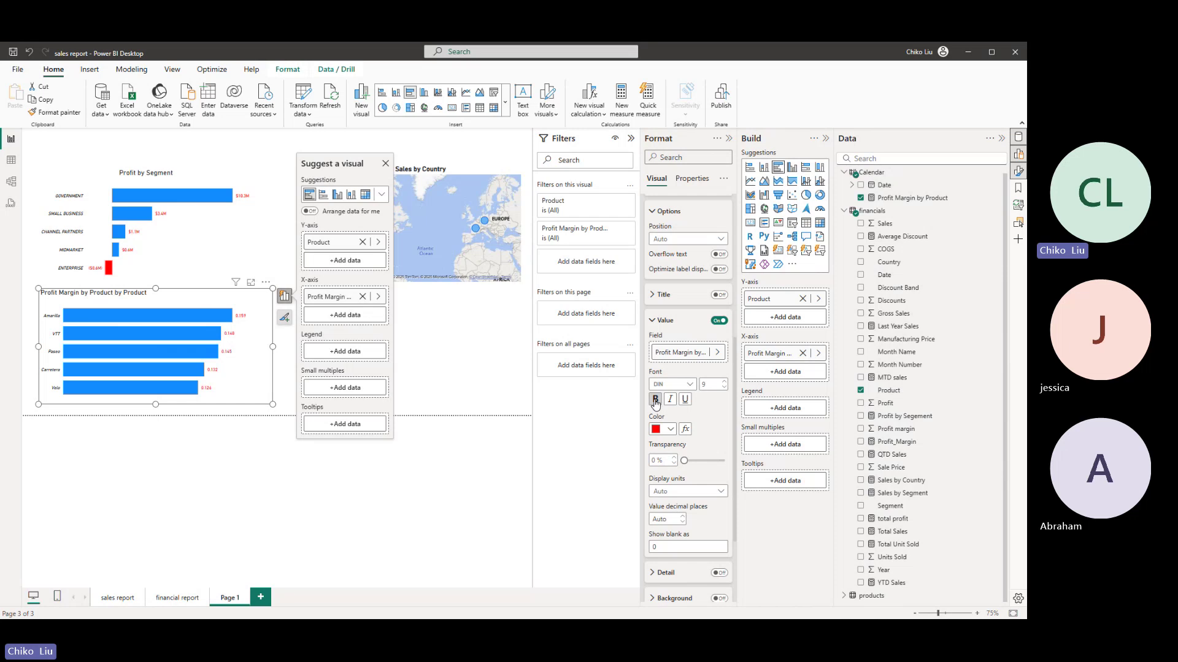
left_click(655, 399)
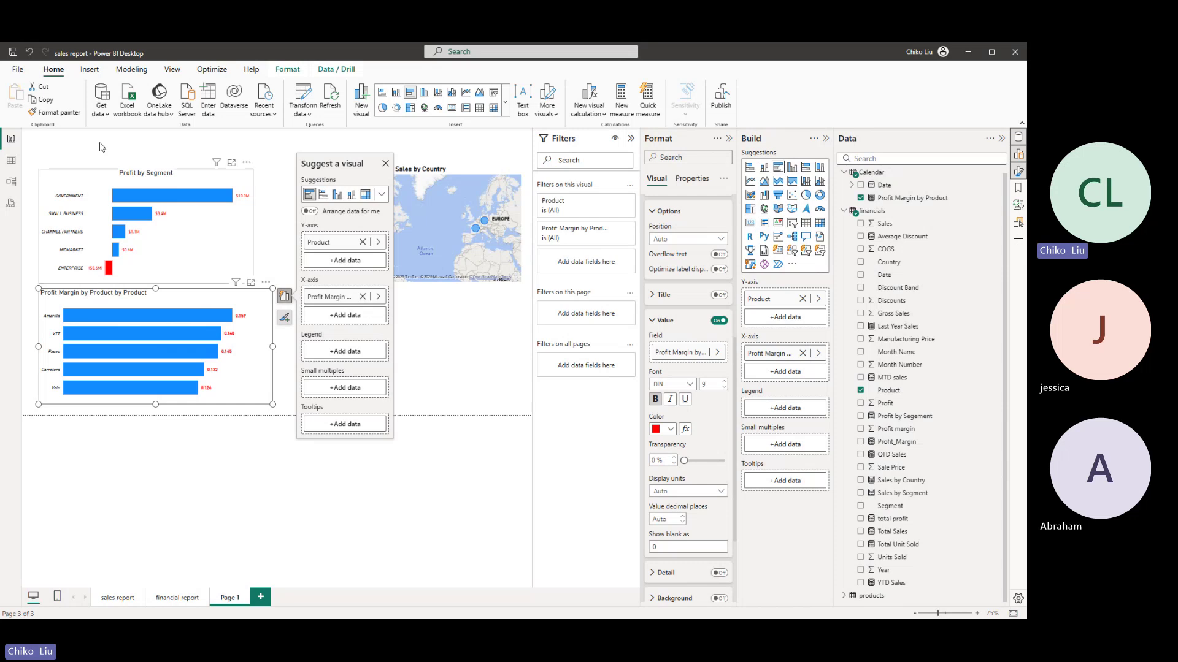
- Format the Profit margin column of the financials table as a percentage with 1 decimal place and return to the report
left_click(12, 161)
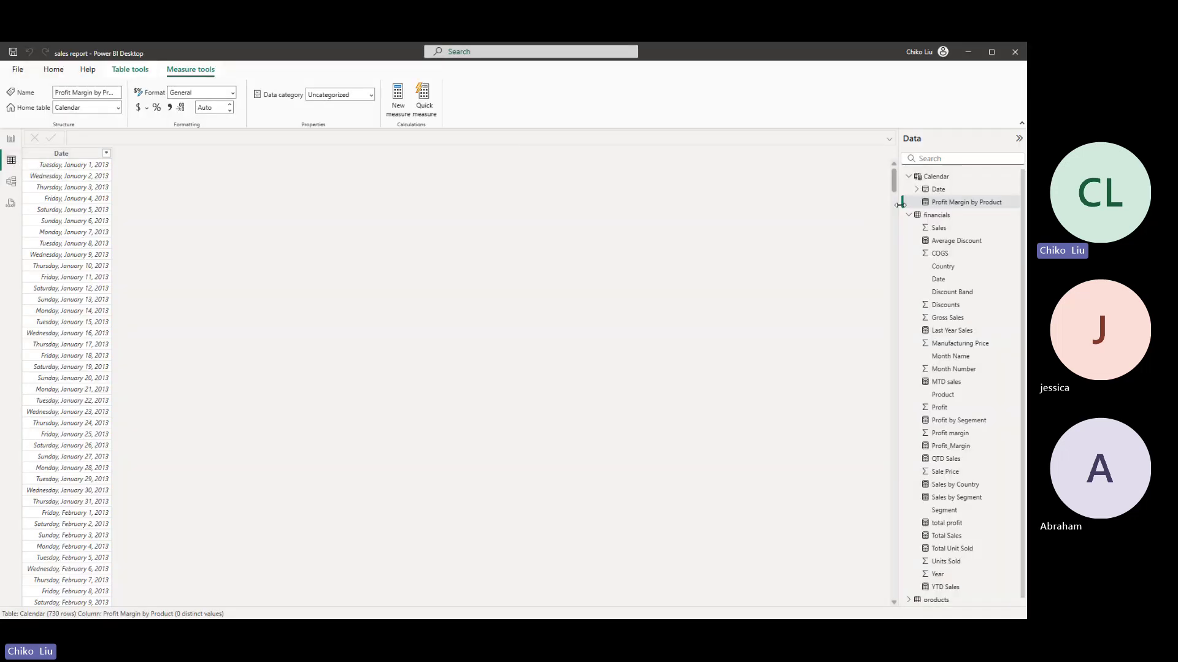
left_click(935, 218)
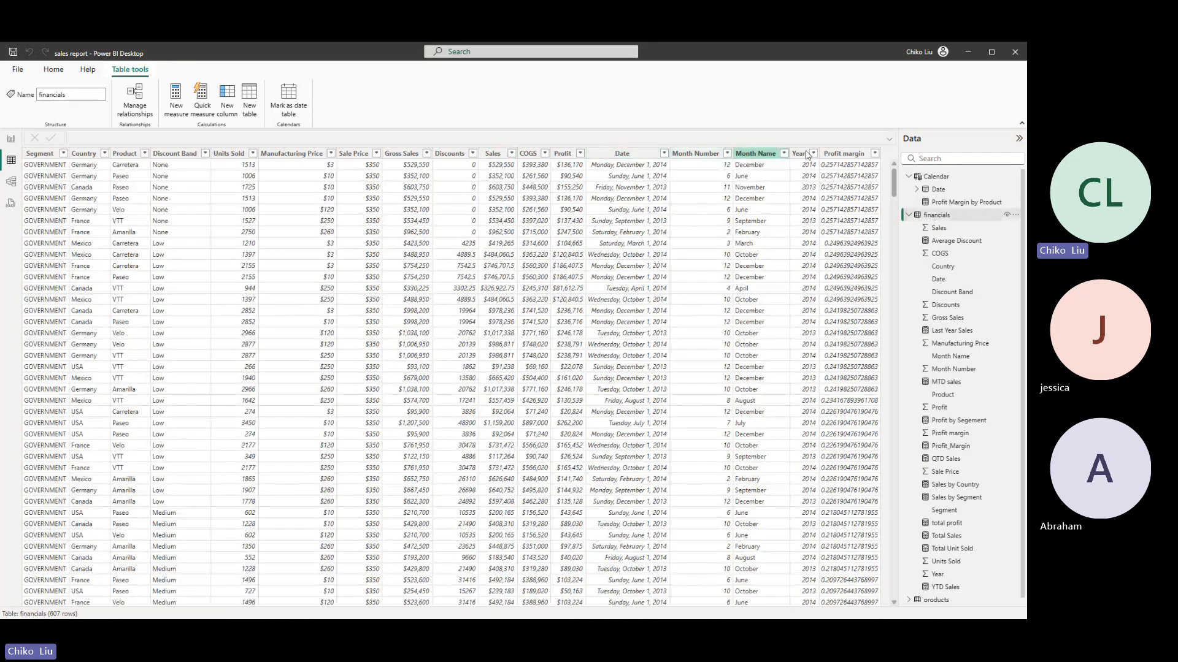
left_click(846, 155)
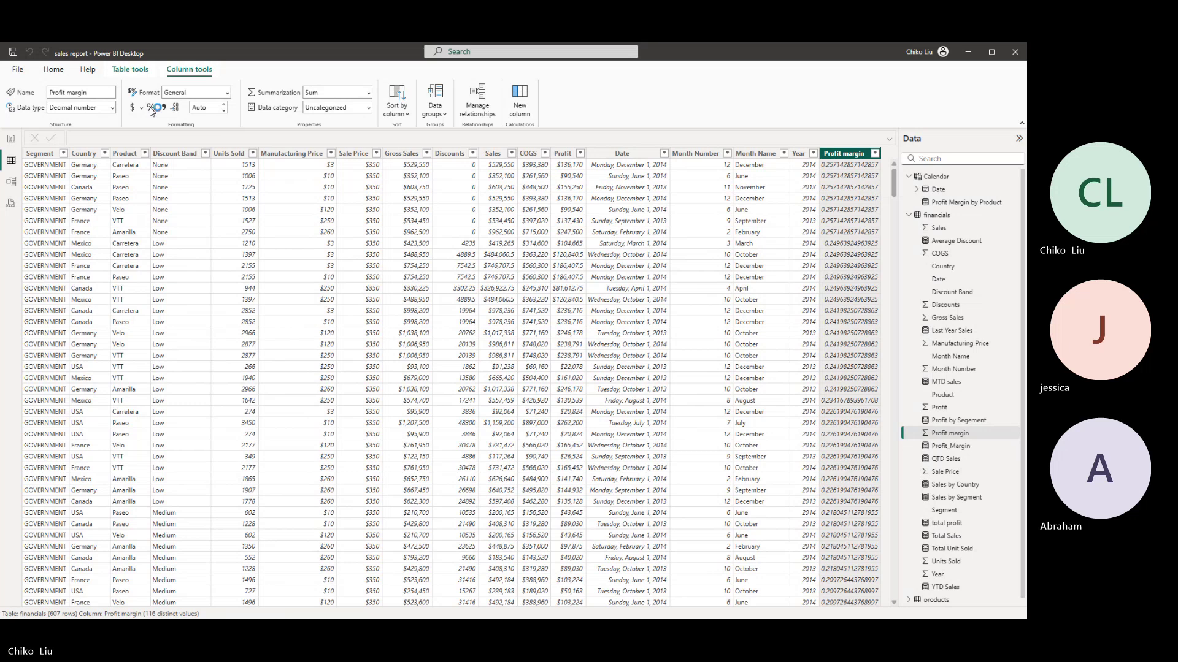
left_click(151, 109)
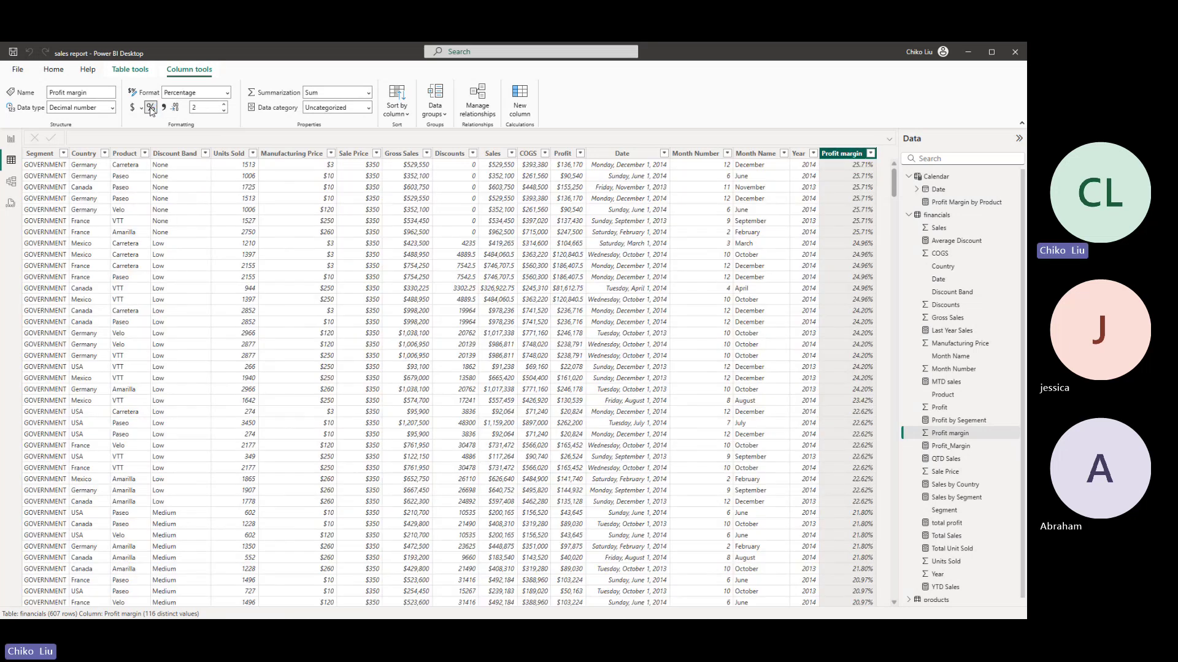
left_click(225, 111)
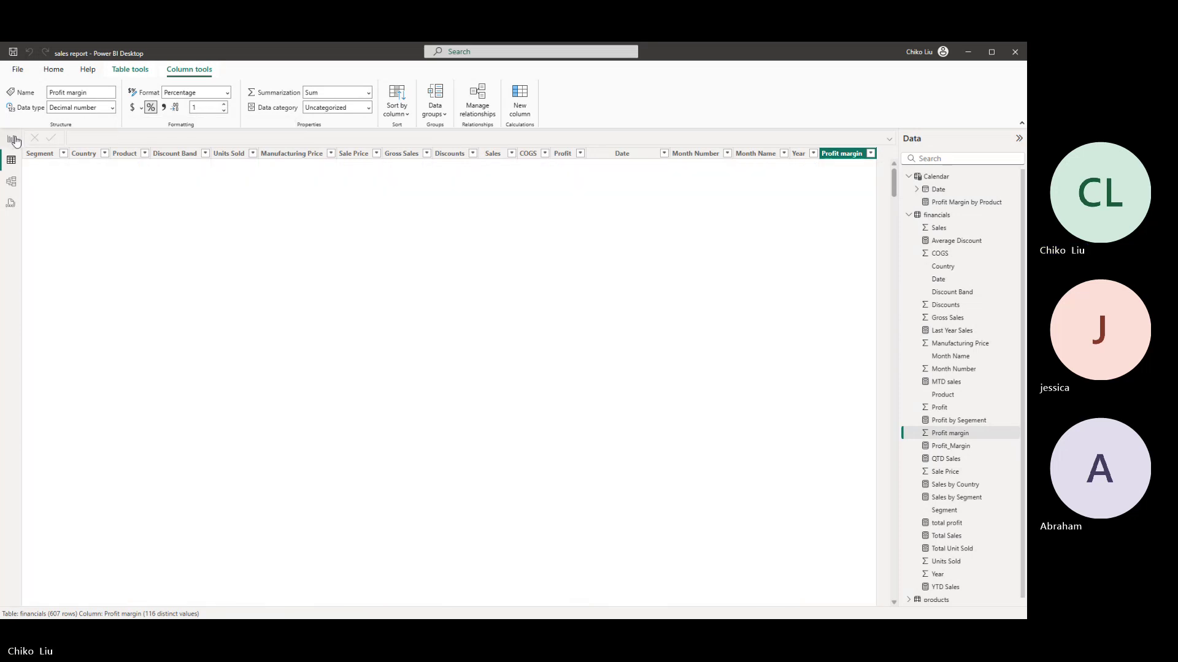
left_click(13, 140)
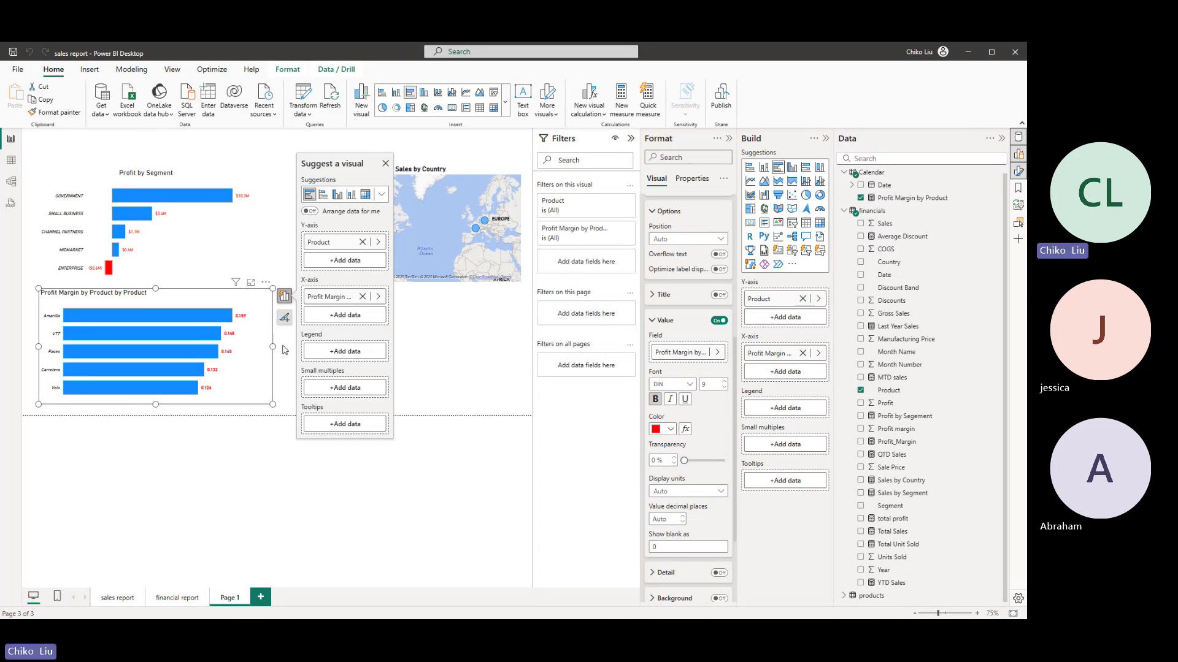
- Set the Profit Margin by Product chart's data label display units to None and the value decimal places to 3
left_click(384, 164)
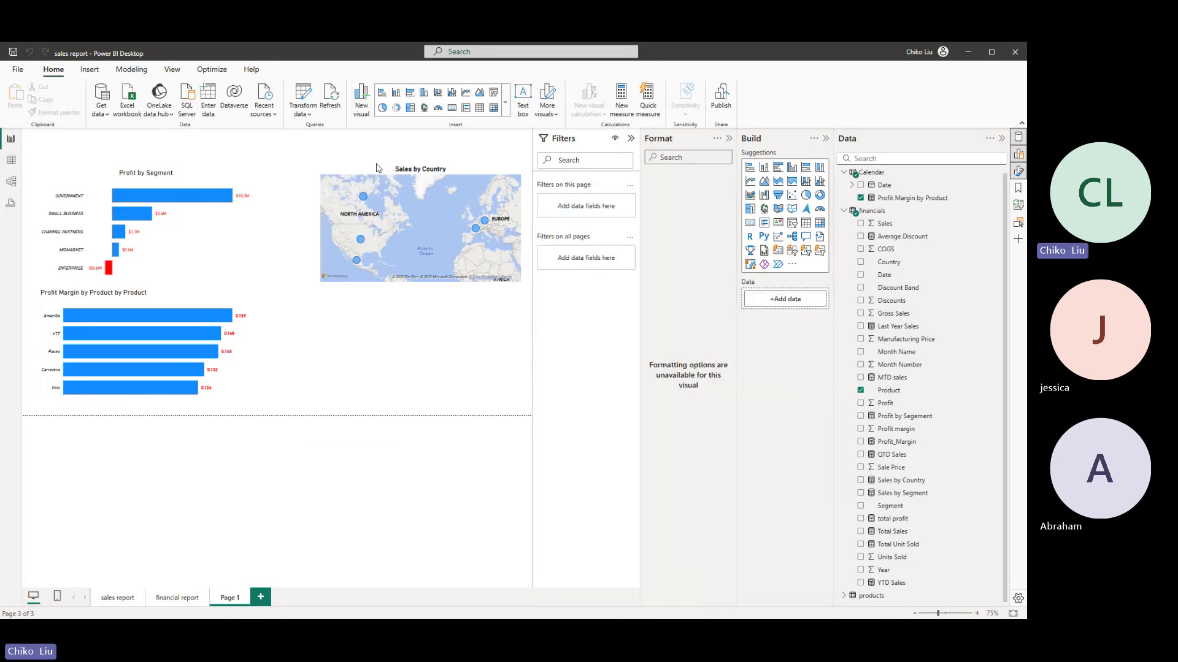
left_click(242, 354)
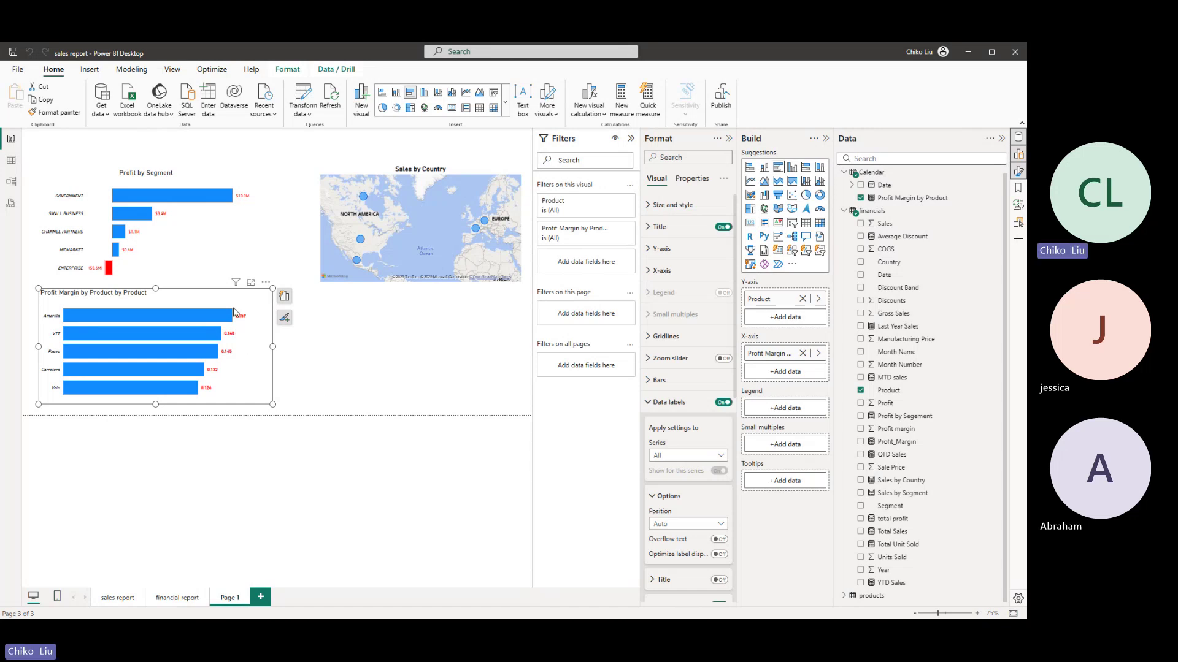
scroll(650, 402, "down", 3)
left_click(663, 393)
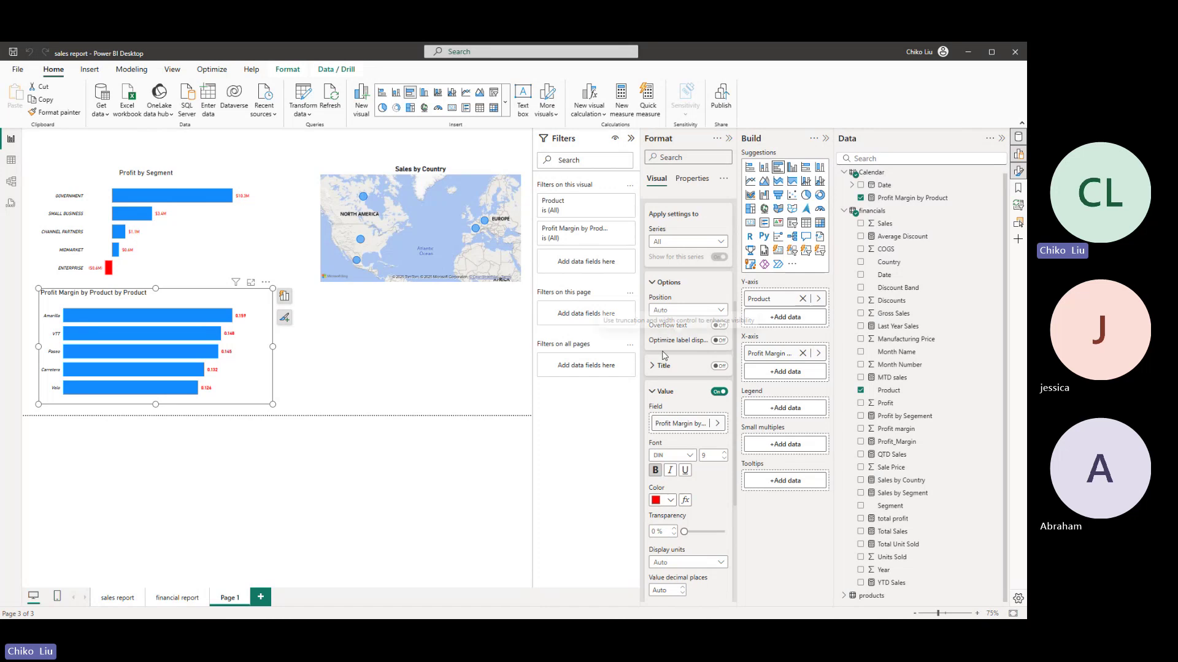
scroll(659, 383, "down", 3)
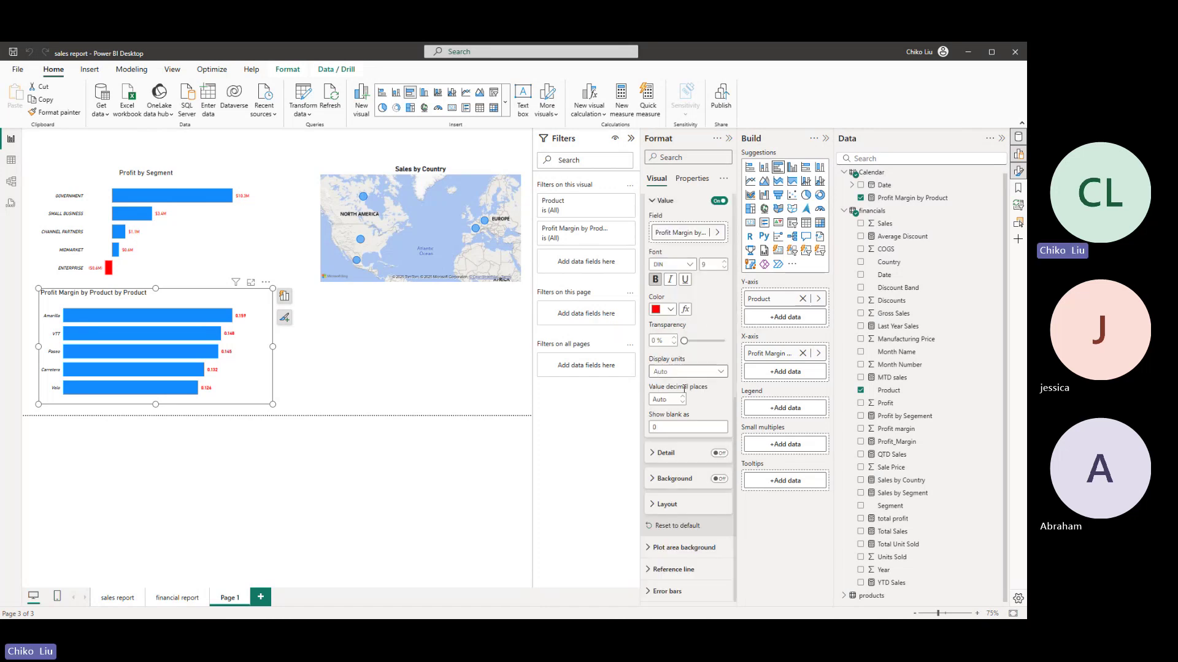
left_click(699, 374)
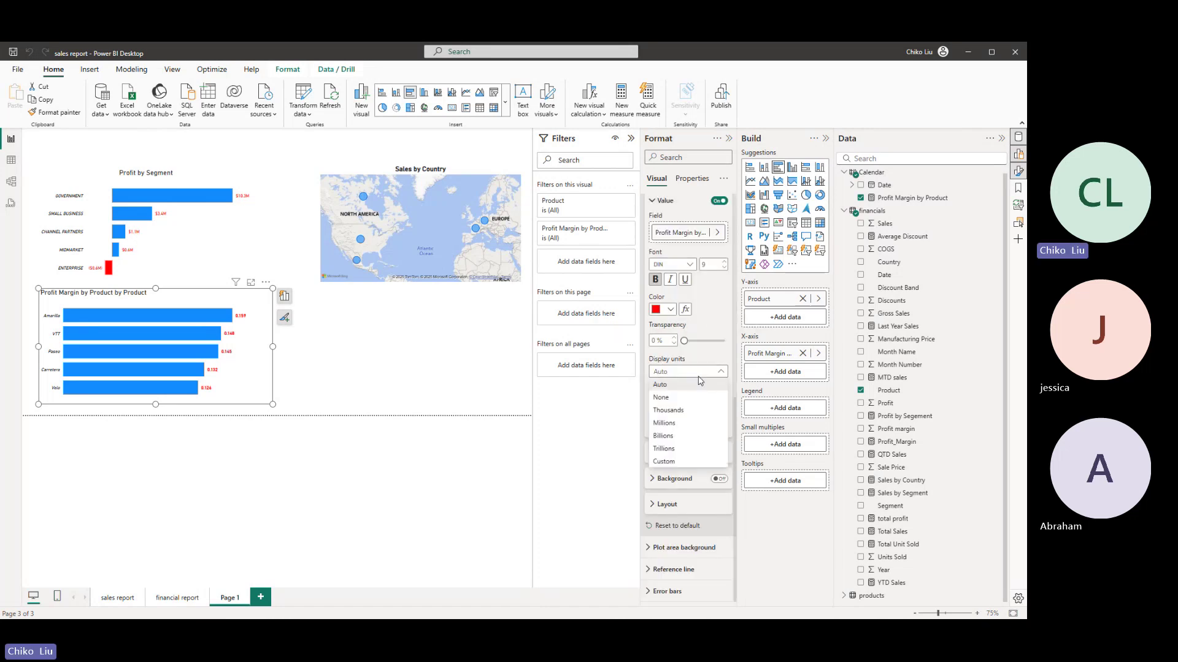
left_click(691, 400)
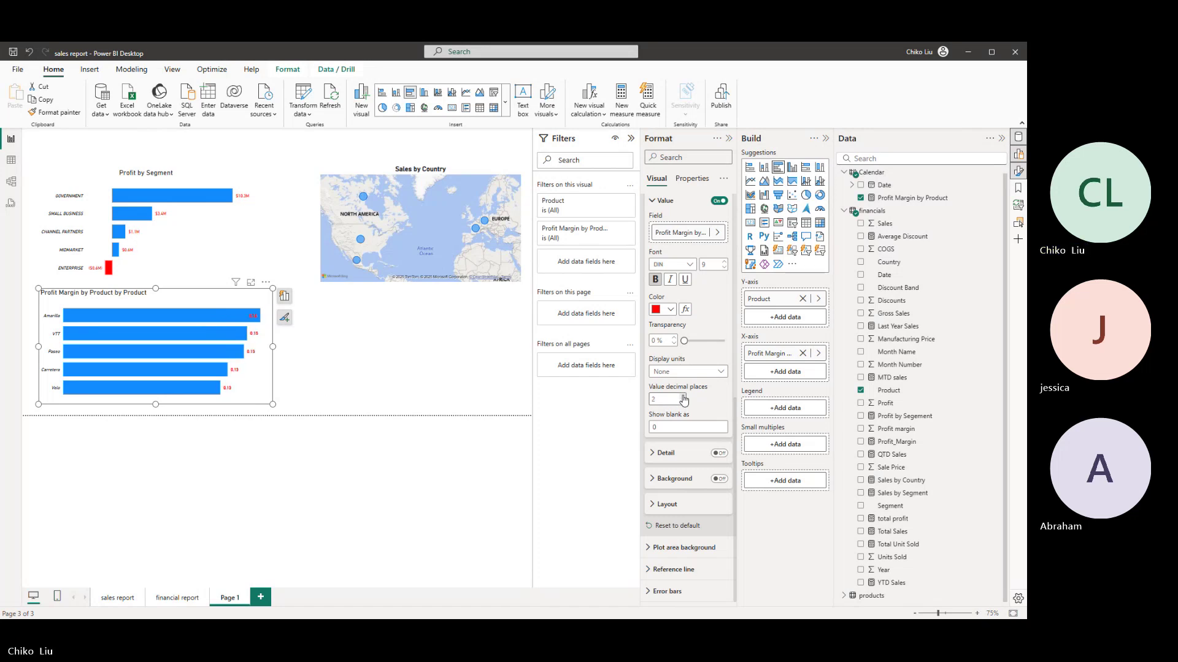
left_click(684, 397)
- Apply the Percentage data format to the Profit Margin by Product measure within the selected chart
left_click(691, 179)
left_click(669, 204)
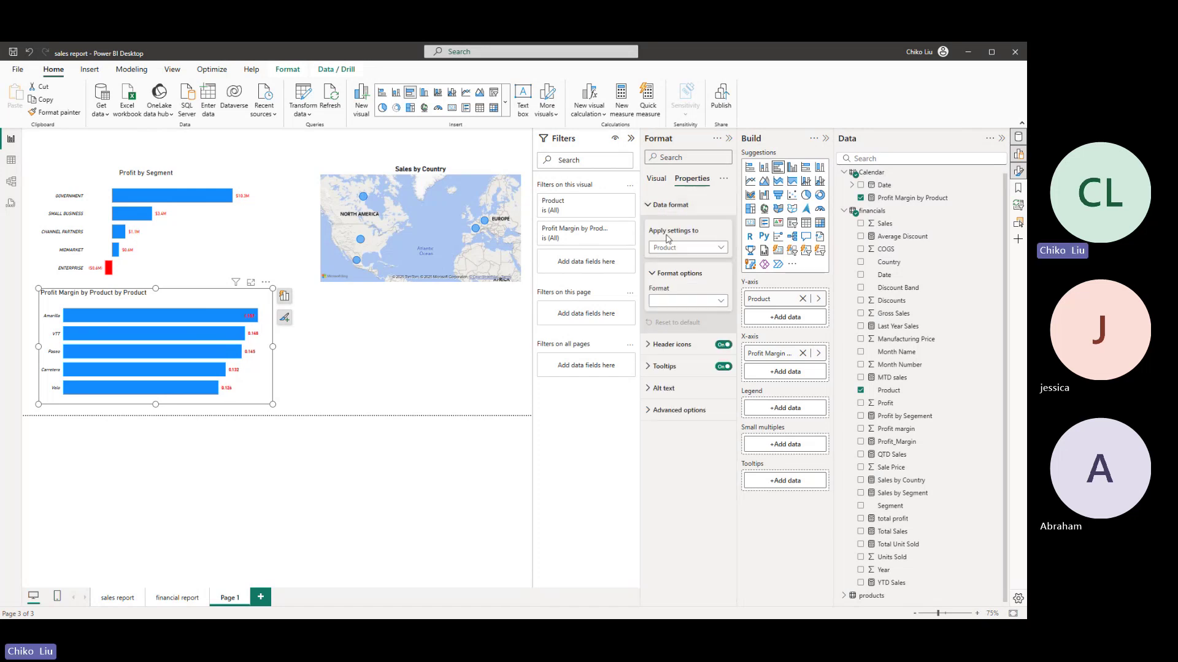
left_click(693, 247)
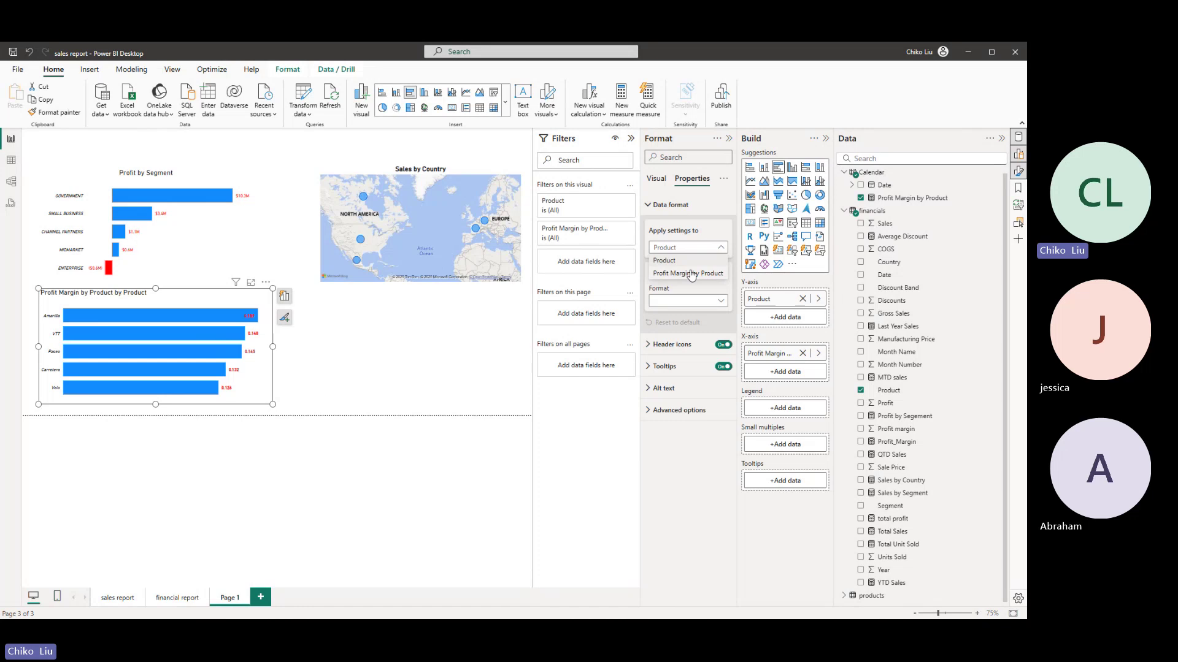
left_click(691, 274)
left_click(711, 301)
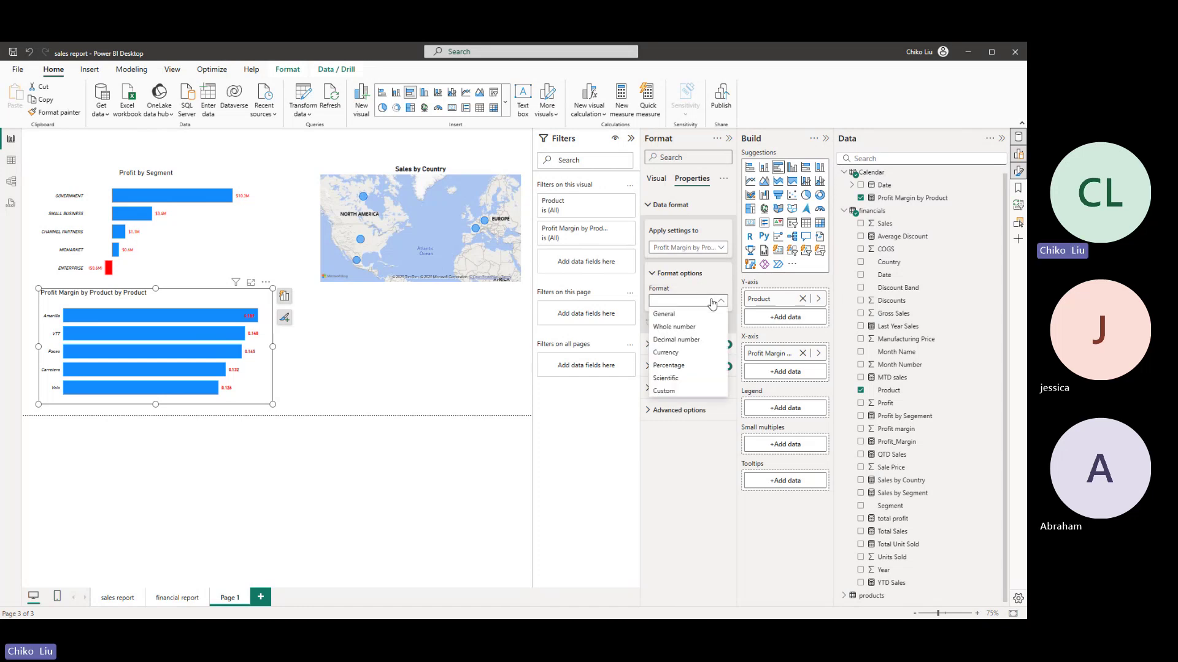
left_click(700, 366)
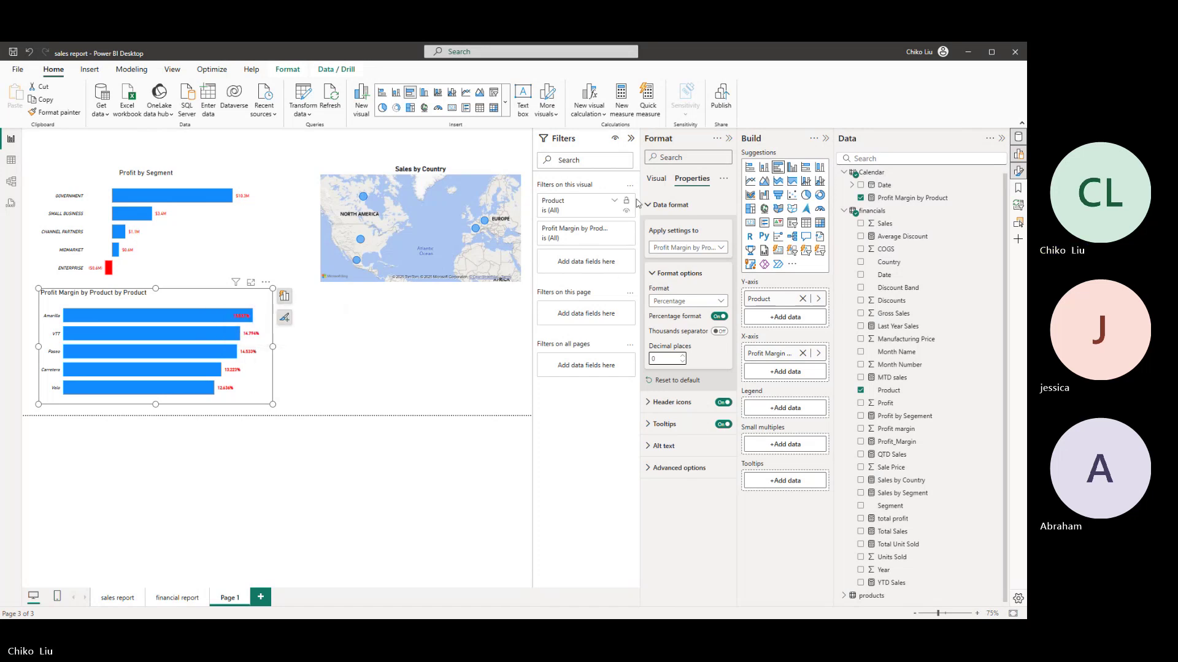
- Reduce the data label value decimal places of the Profit Margin by Product chart to 2
left_click(658, 179)
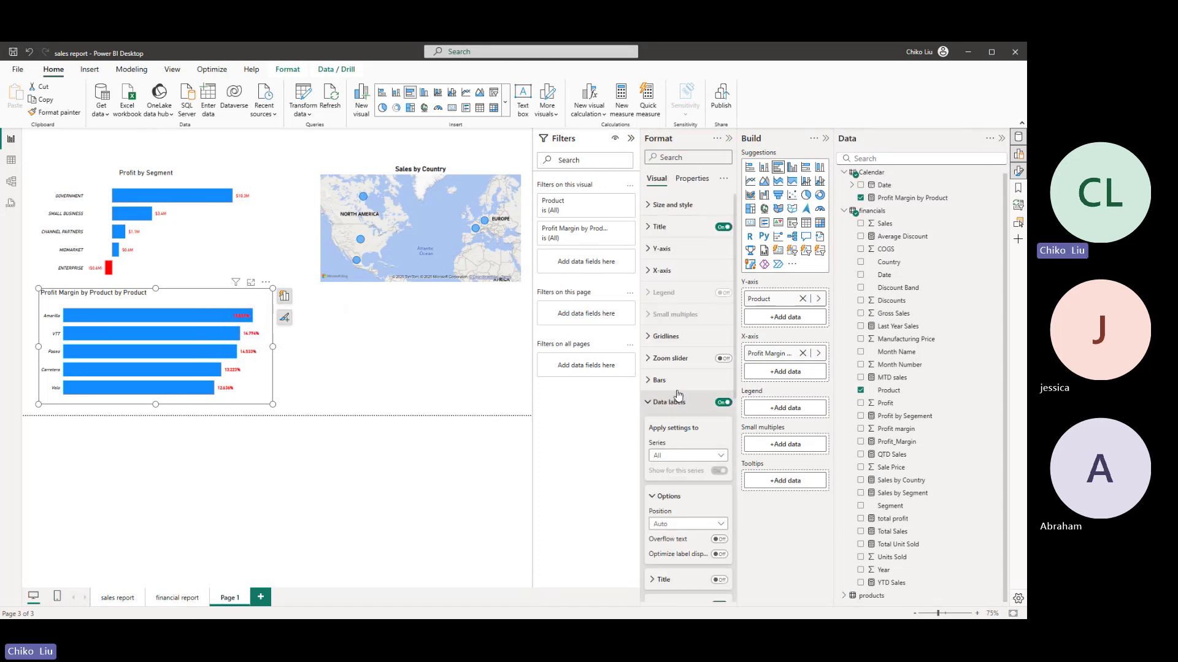
scroll(687, 380, "down", 6)
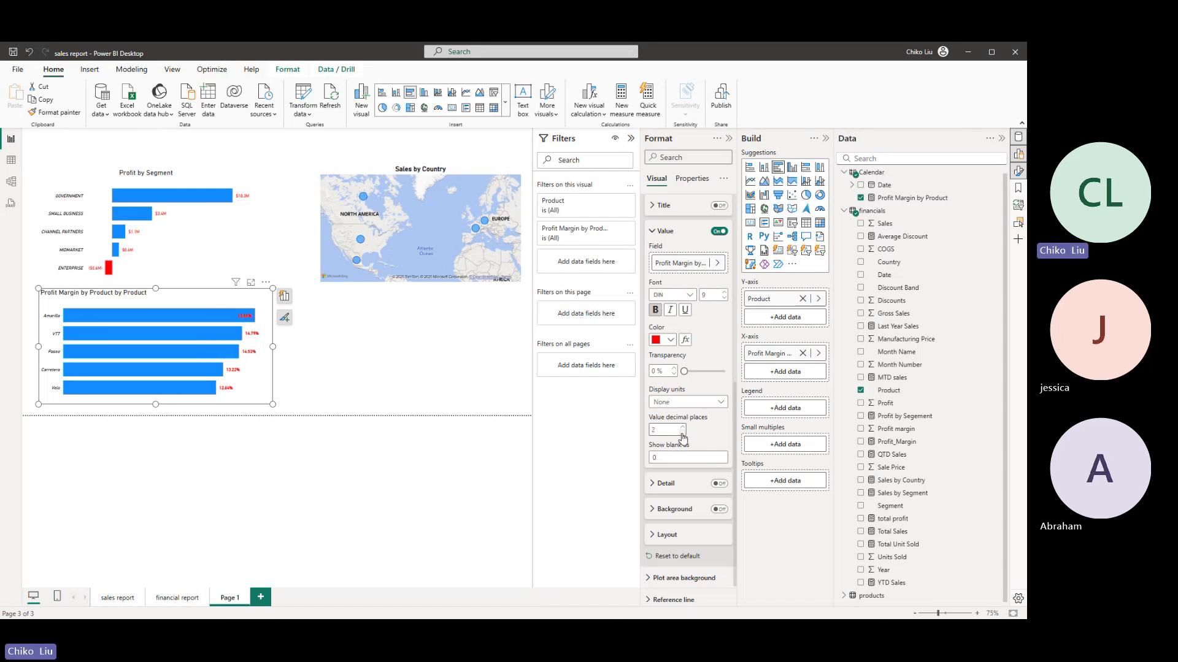
scroll(662, 263, "up", 1)
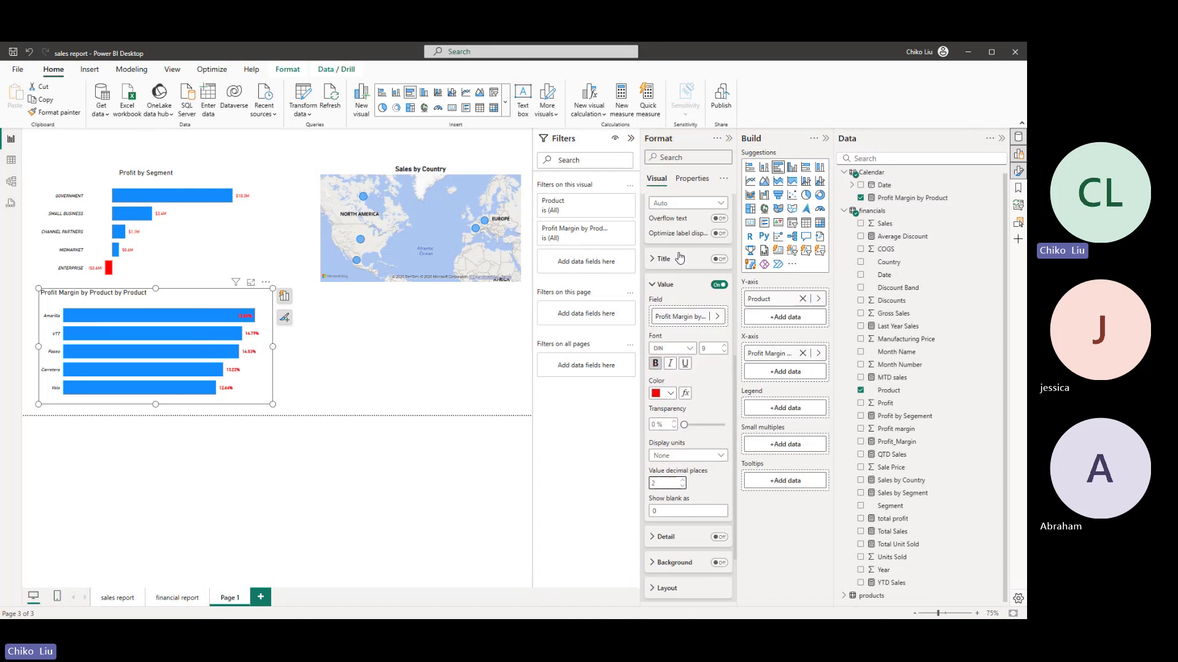
scroll(663, 262, "up", 5)
scroll(693, 297, "down", 4)
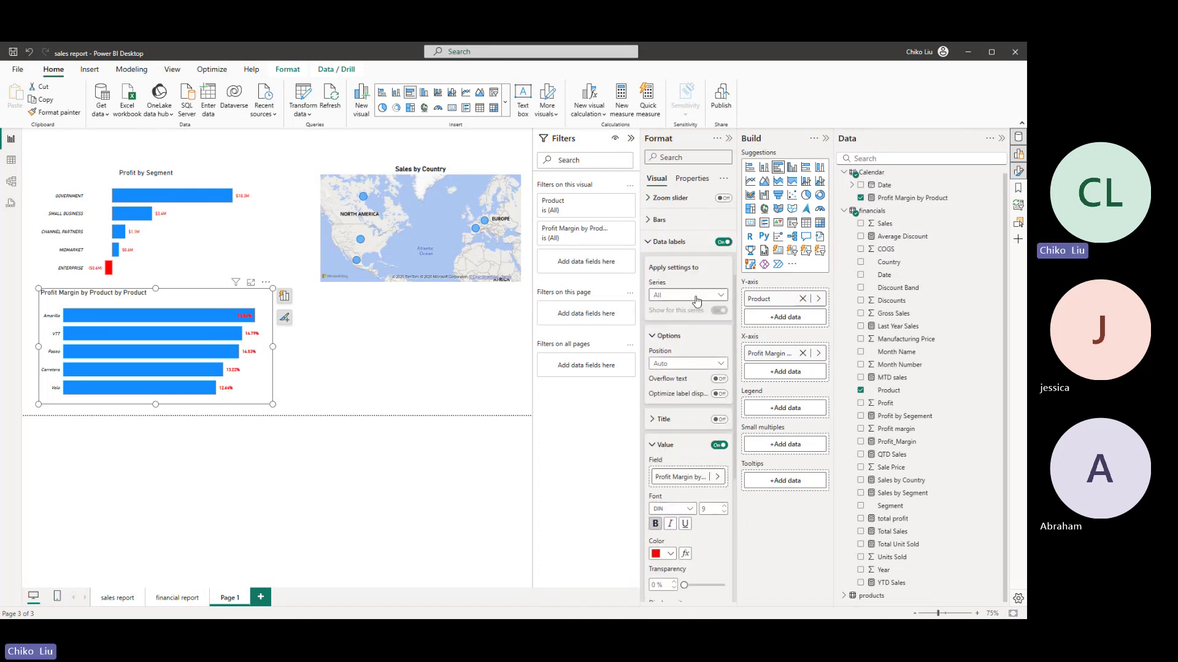
- Place the Profit Margin by Product chart's data labels at Outside end and rename its X-axis field as Profit Margin
left_click(716, 257)
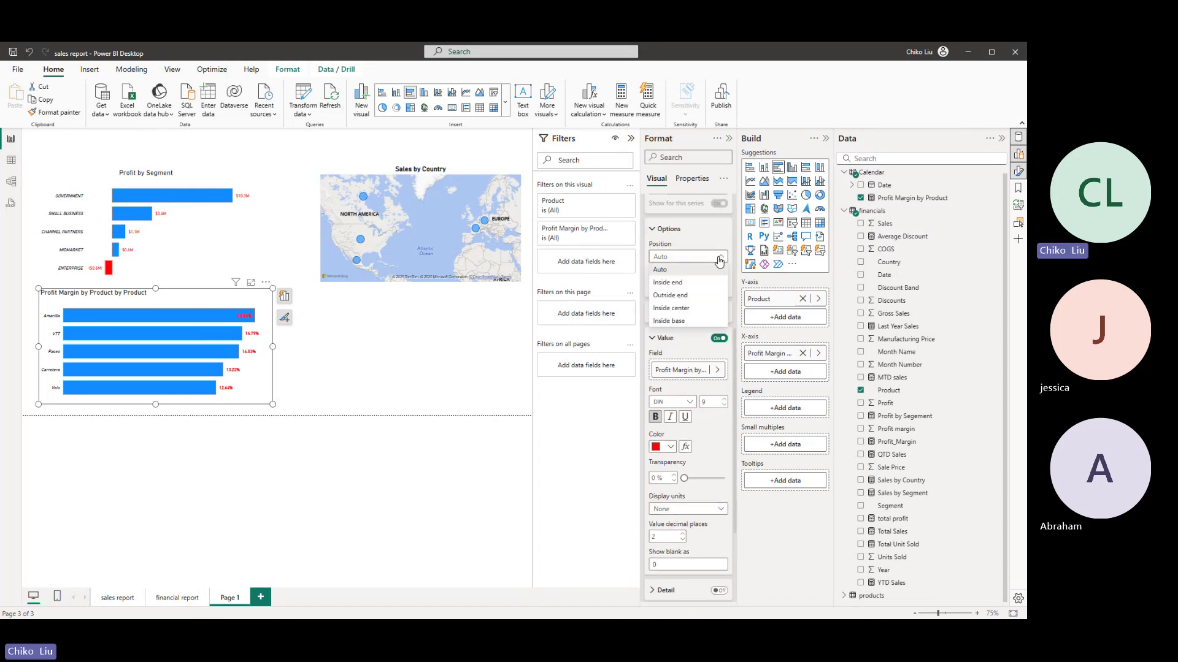
left_click(706, 297)
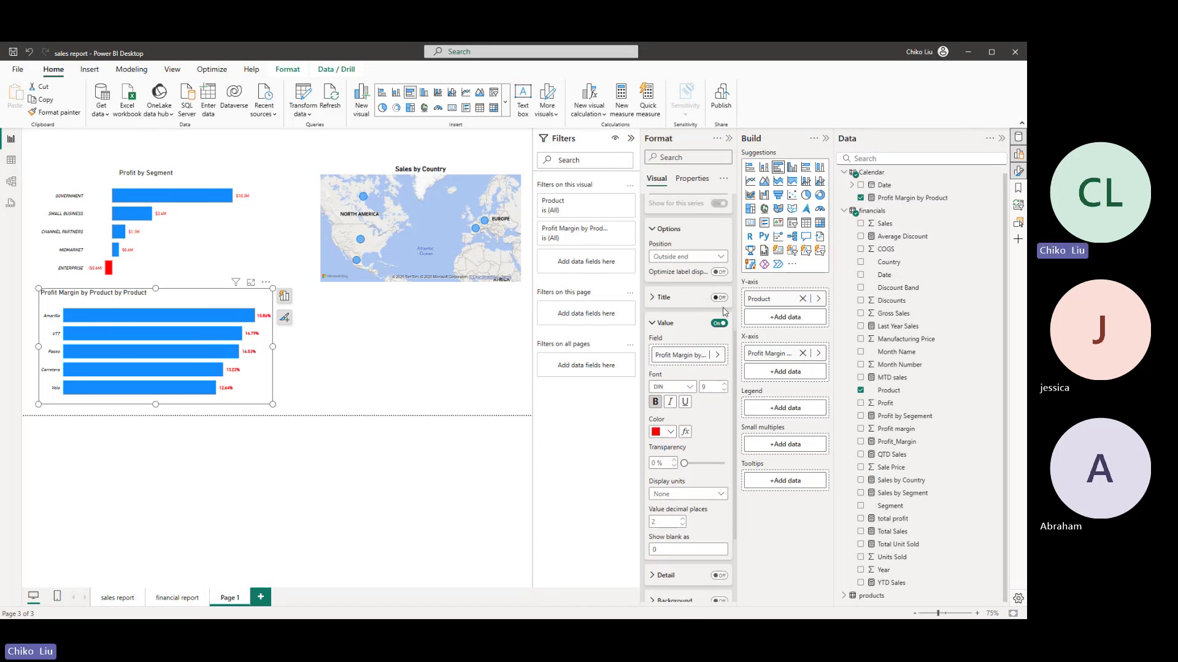
double_click(767, 359)
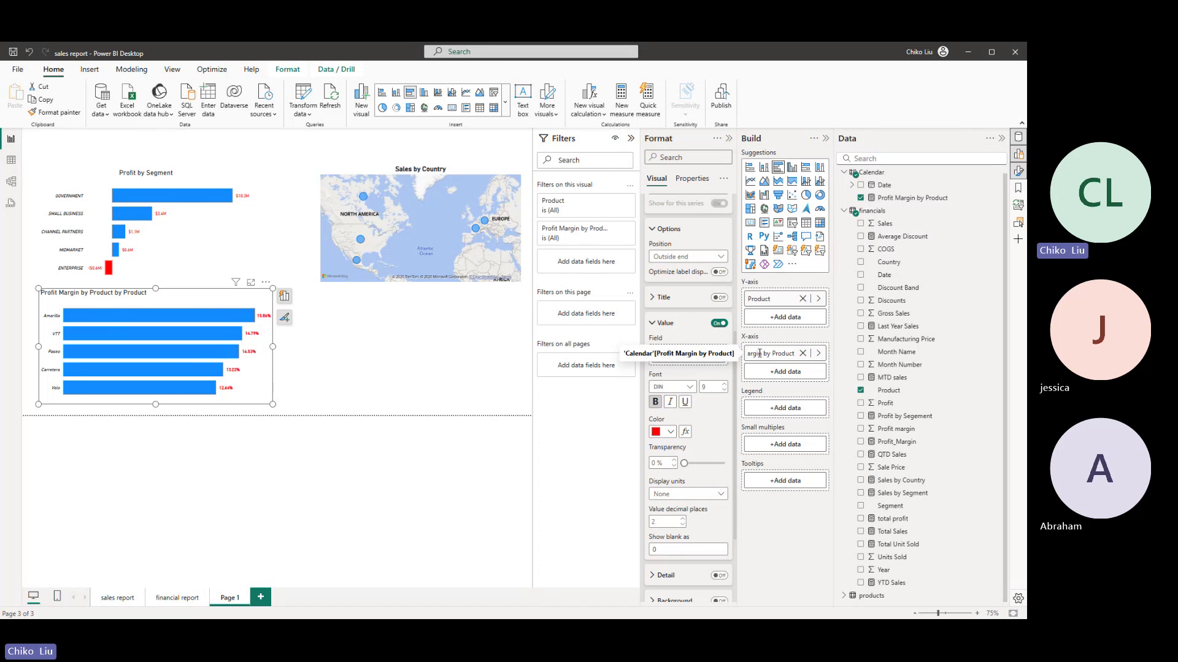
left_click_drag(773, 353, 810, 353)
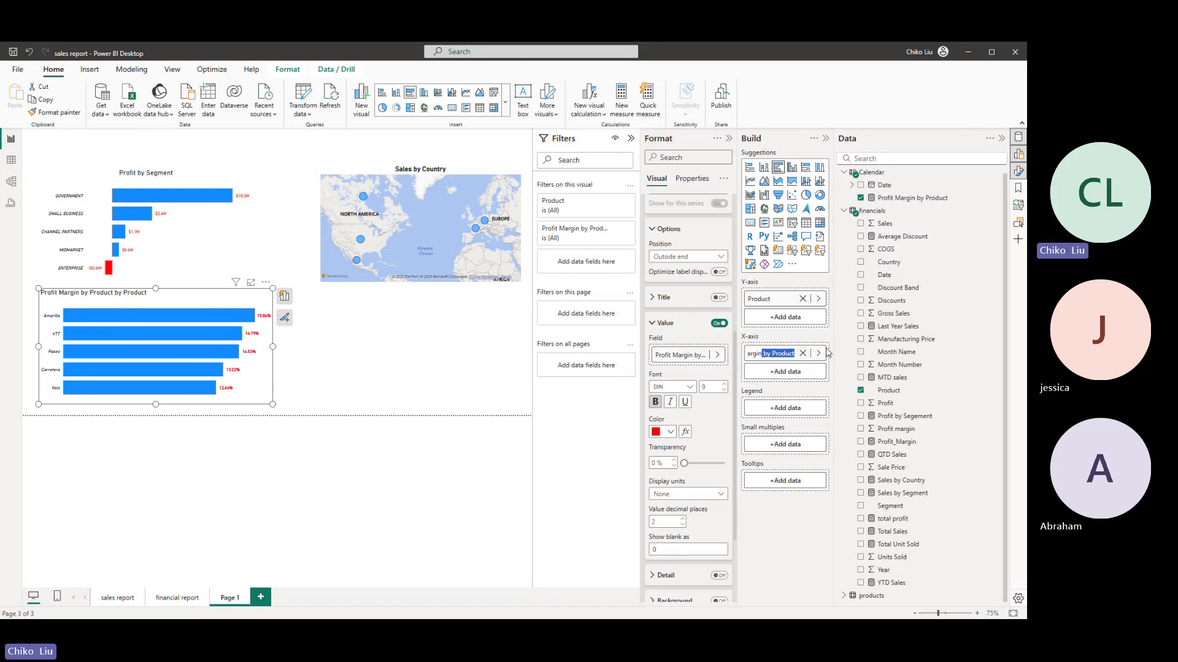
key("BackSpace")
left_click(753, 535)
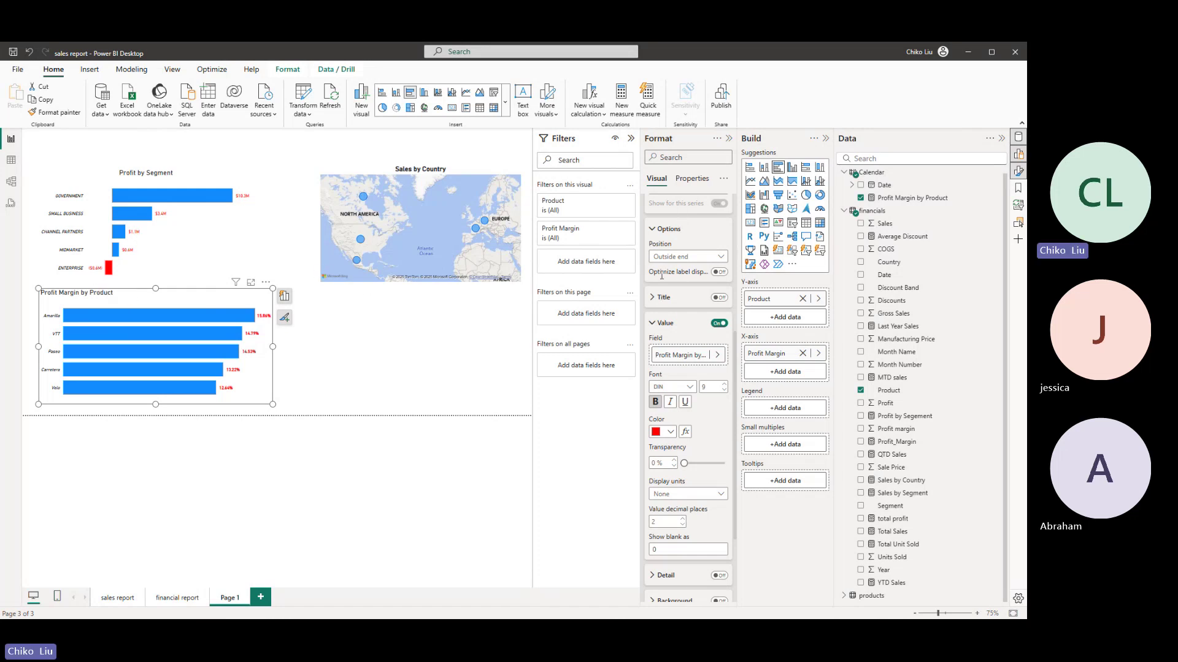
- Center and bold the Profit Margin by Product chart title, and make the Profit by Segment chart title bold as well
left_click(654, 231)
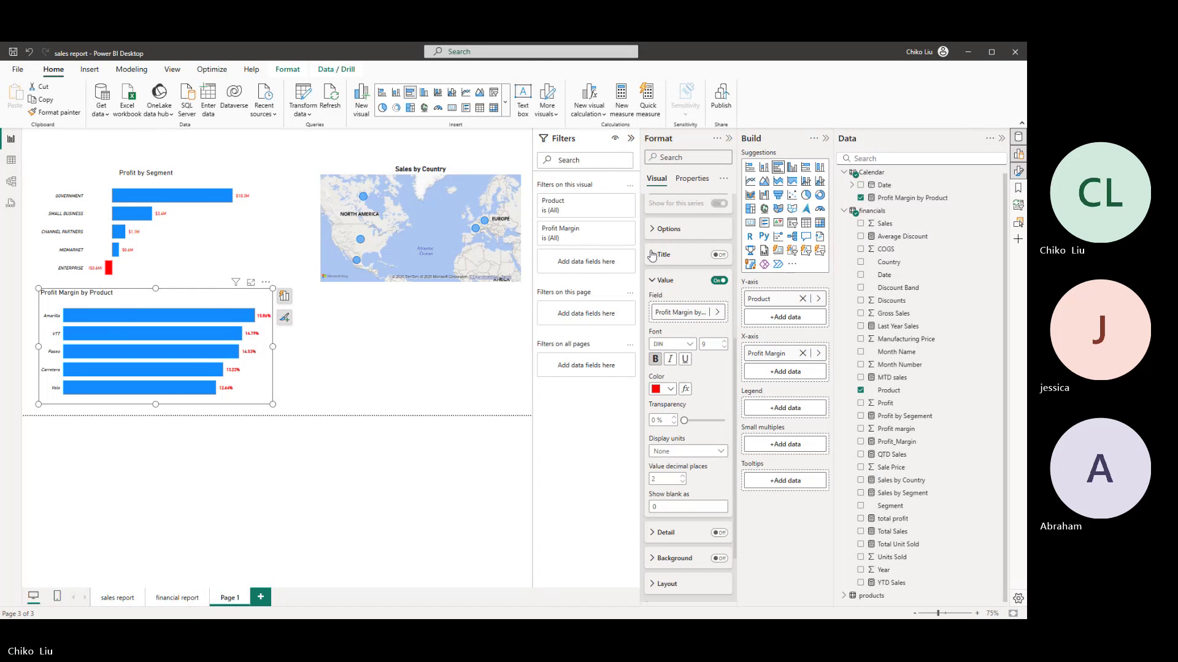
scroll(653, 280, "up", 3)
scroll(653, 281, "up", 10)
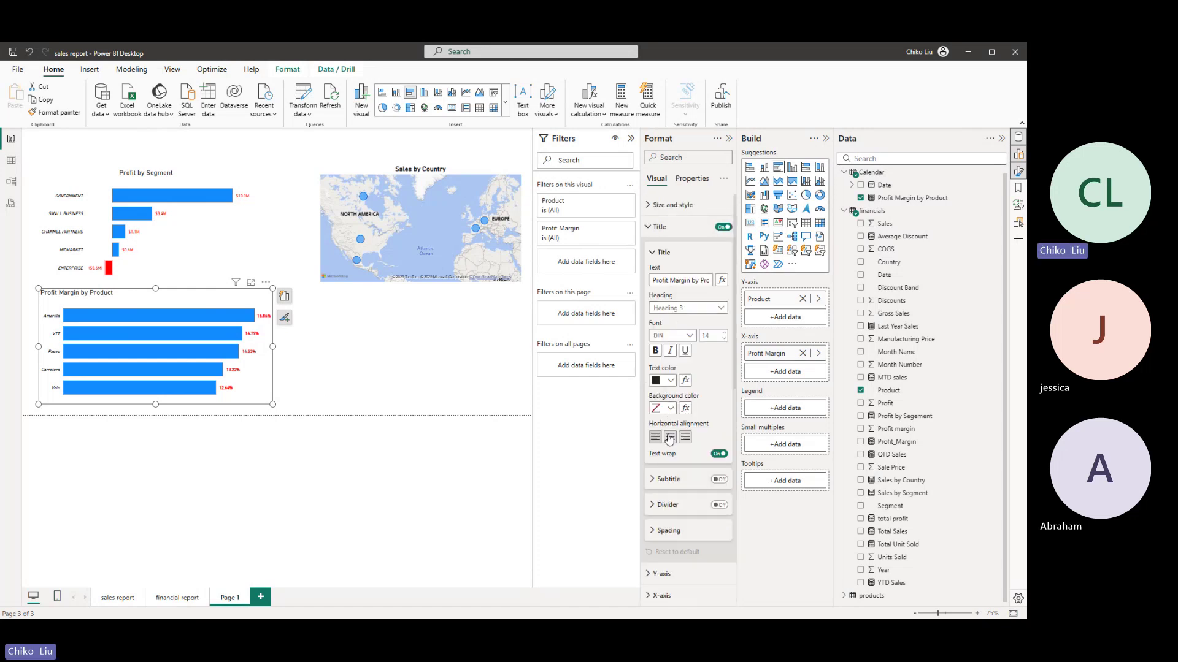
left_click(669, 438)
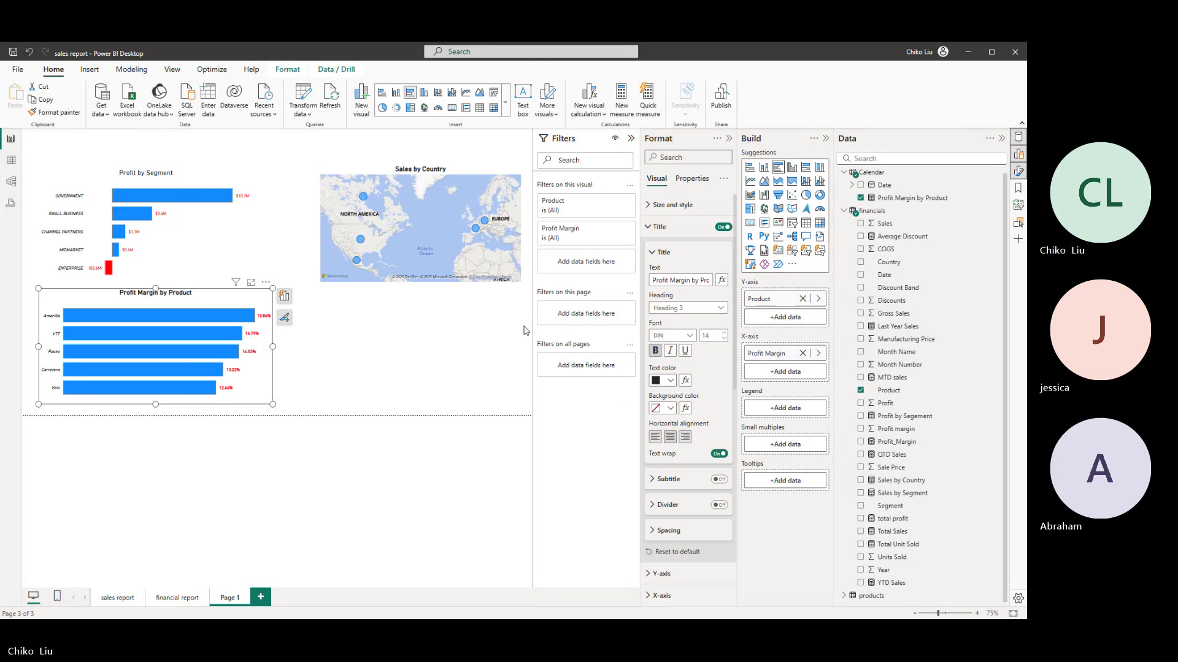
left_click(186, 242)
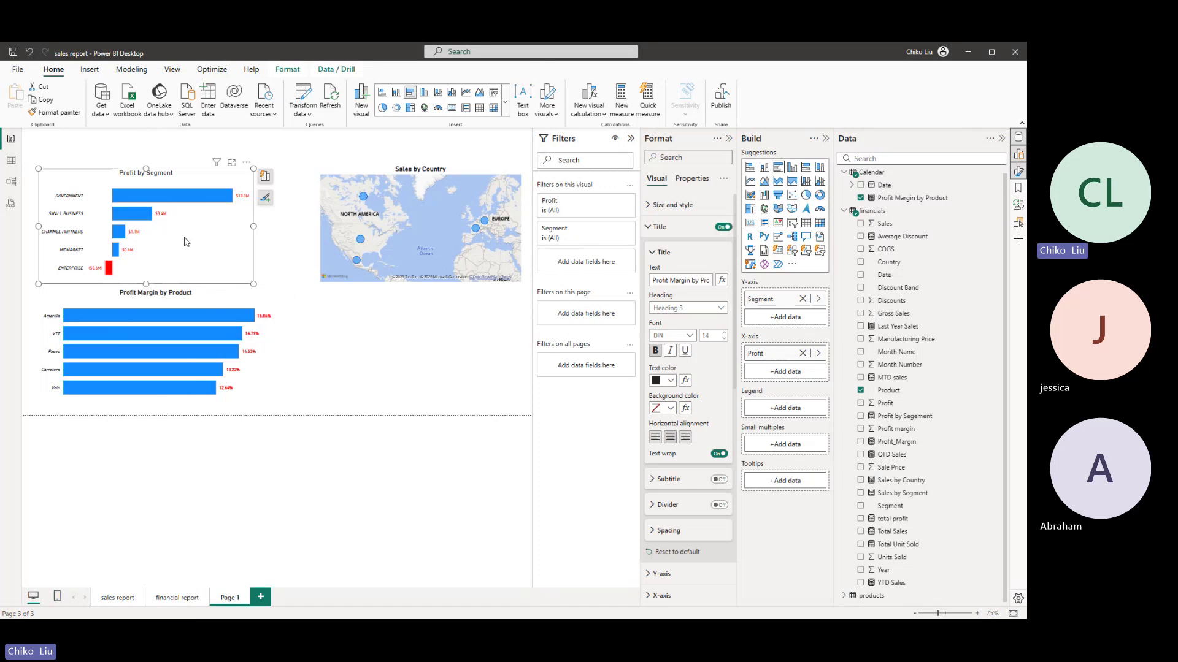
left_click(655, 350)
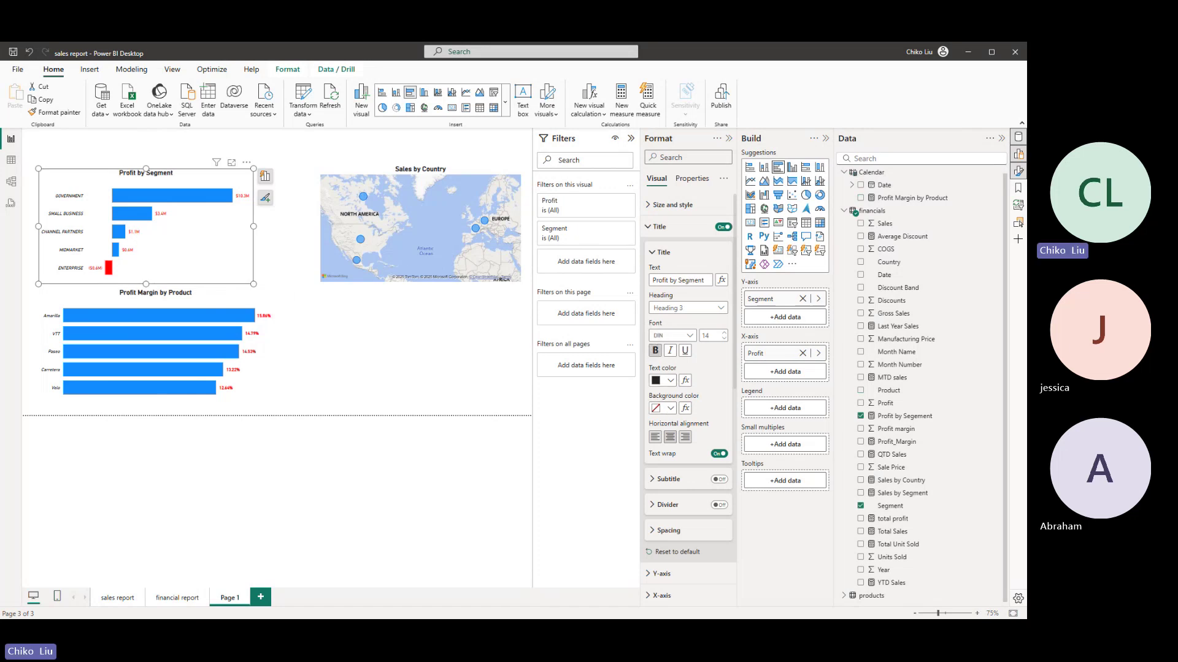
- Switch to the lab 4 PDF to read the Total Sales Year to Date instructions, and return to the Power BI report
left_click(477, 608)
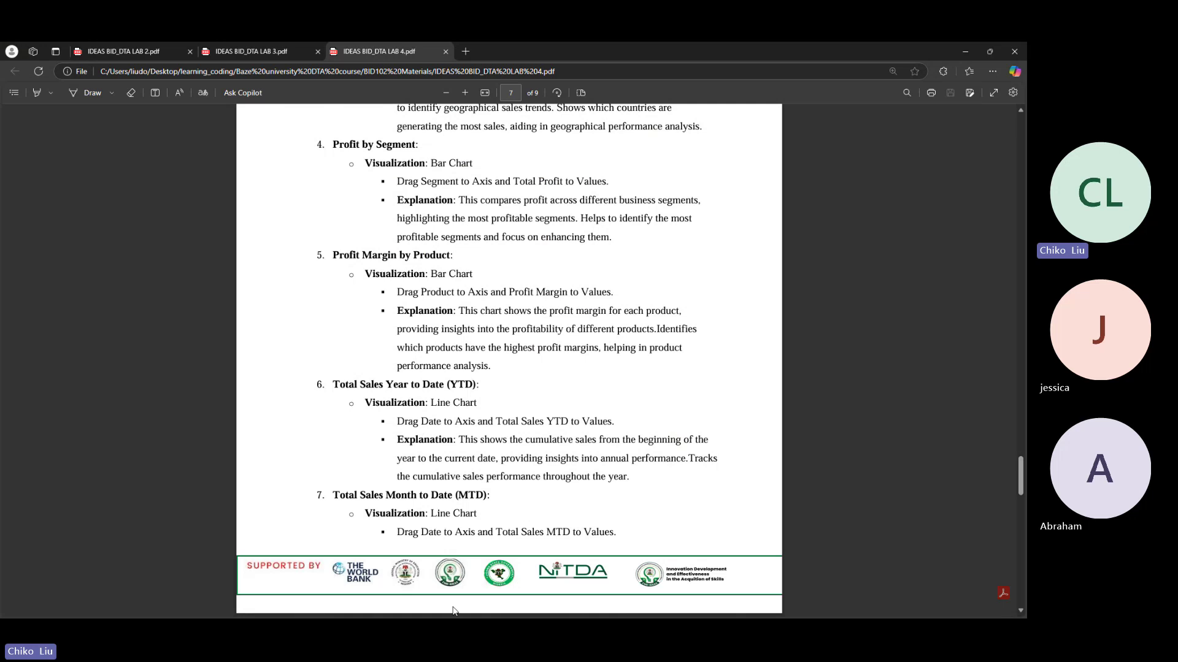
mouse_move(549, 616)
mouse_move(479, 615)
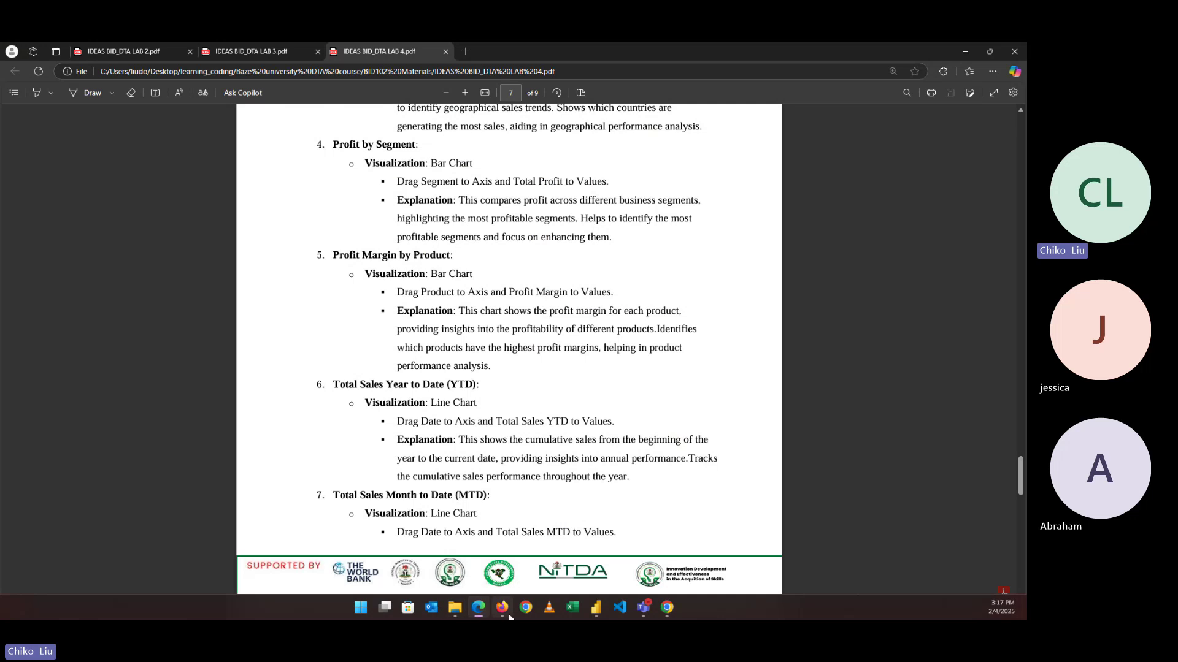
left_click(597, 609)
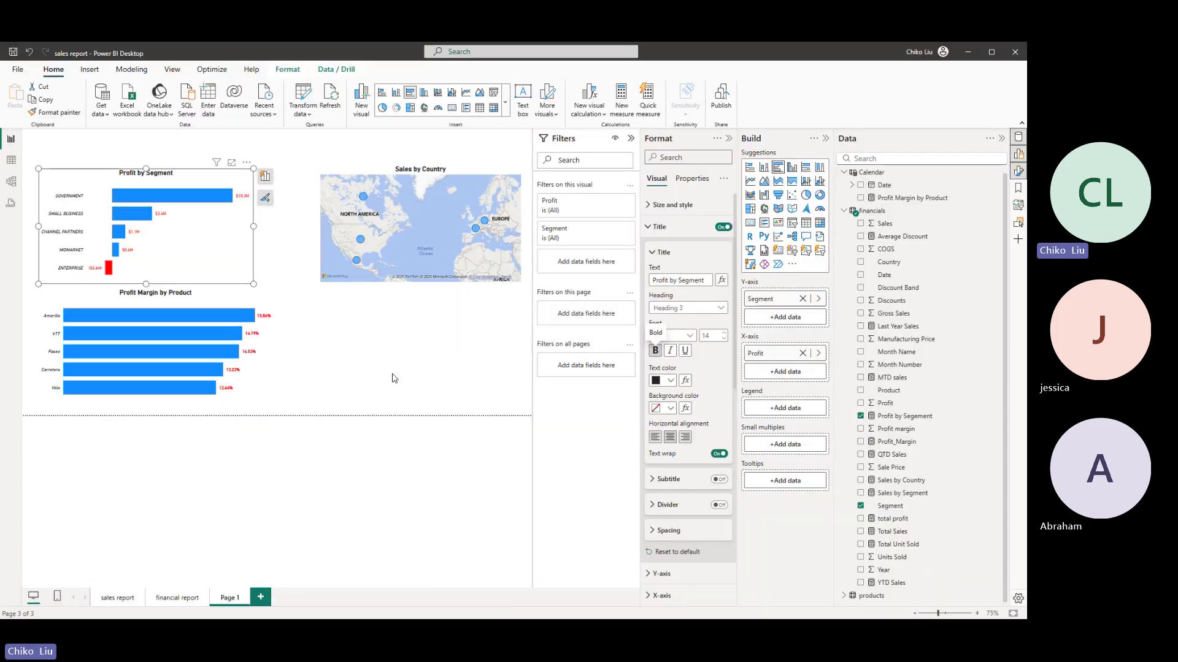
- Add a YTD Sales card below the Sales by Country map and reduce its height to about half
left_click(393, 378)
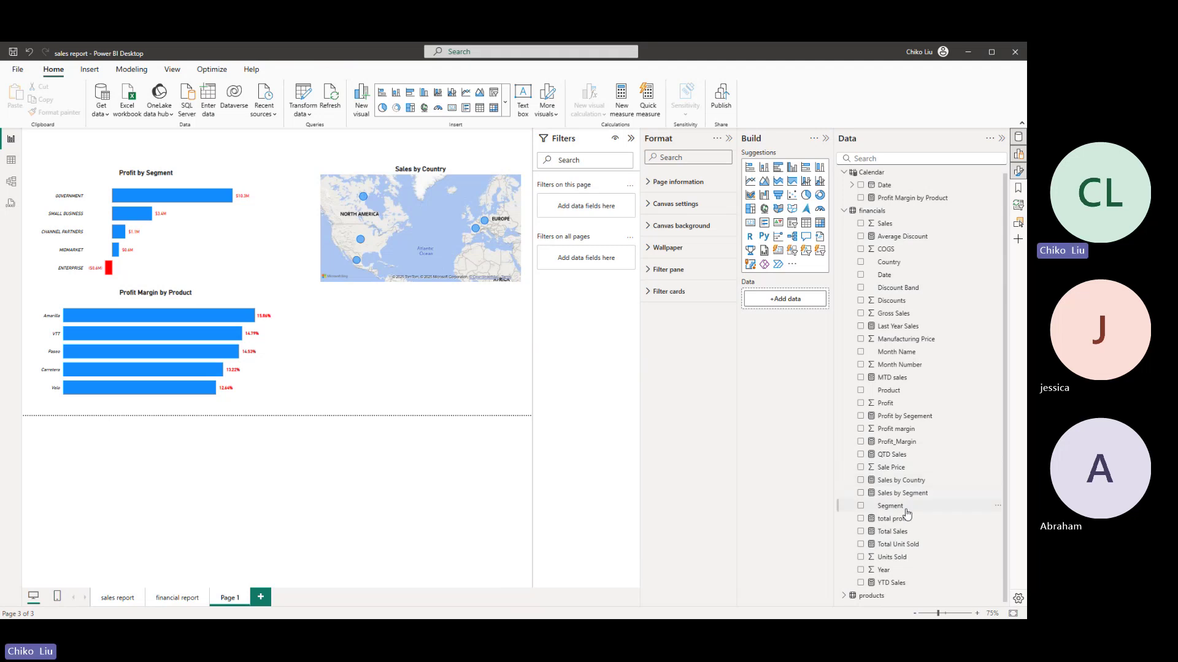
left_click(860, 582)
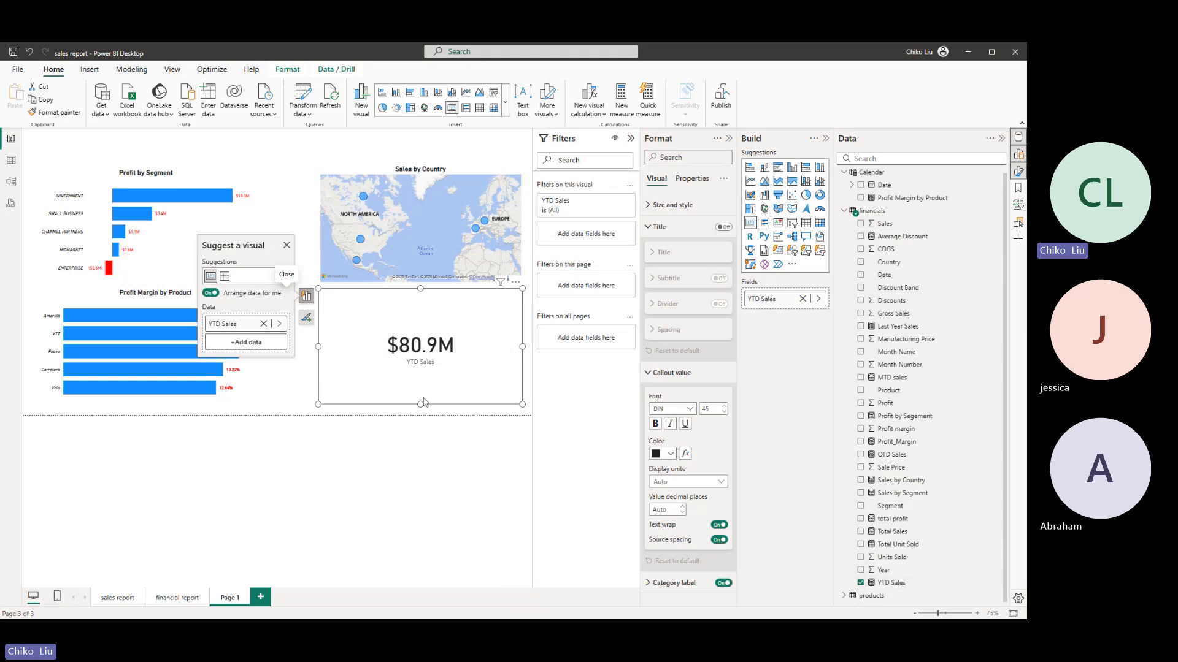
left_click_drag(423, 403, 423, 352)
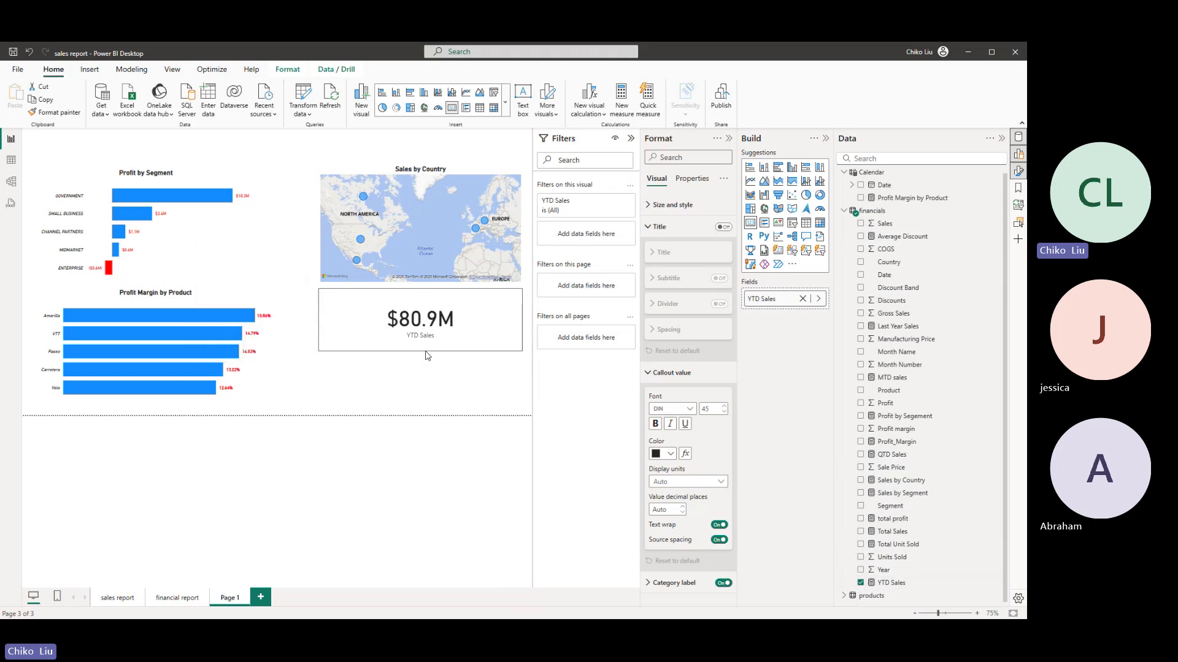
left_click(447, 386)
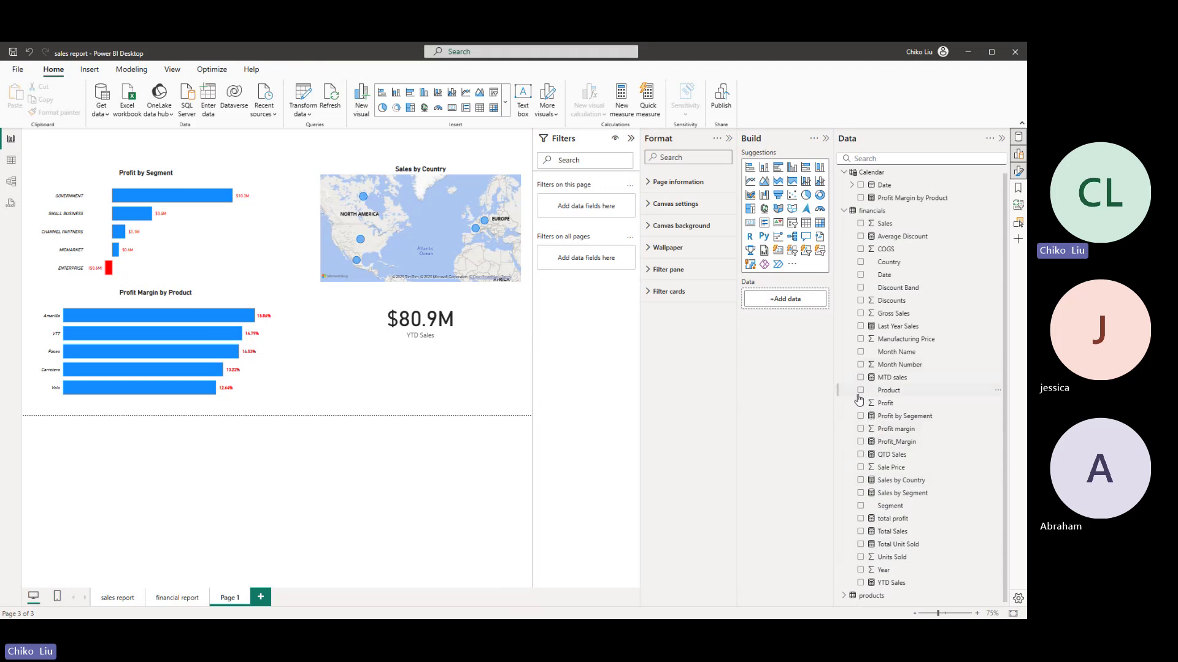
- Add a narrowed Last Year Sales card below the YTD Sales card and a slightly widened Total Sales card beside it
left_click(860, 326)
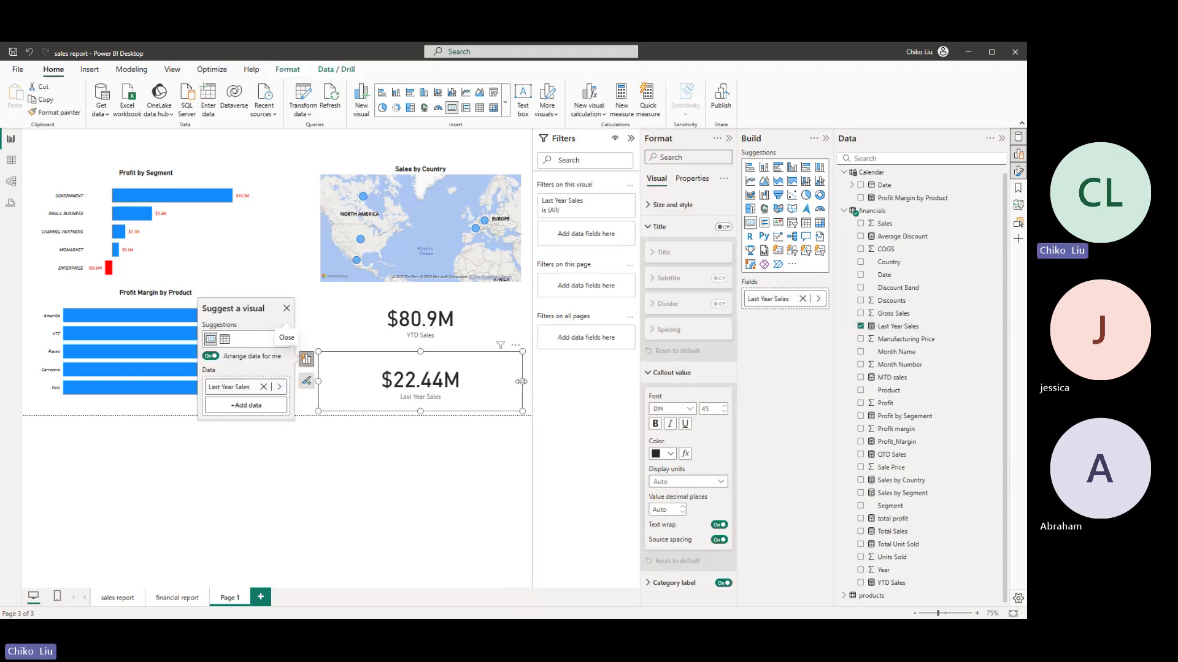
left_click_drag(491, 377, 433, 381)
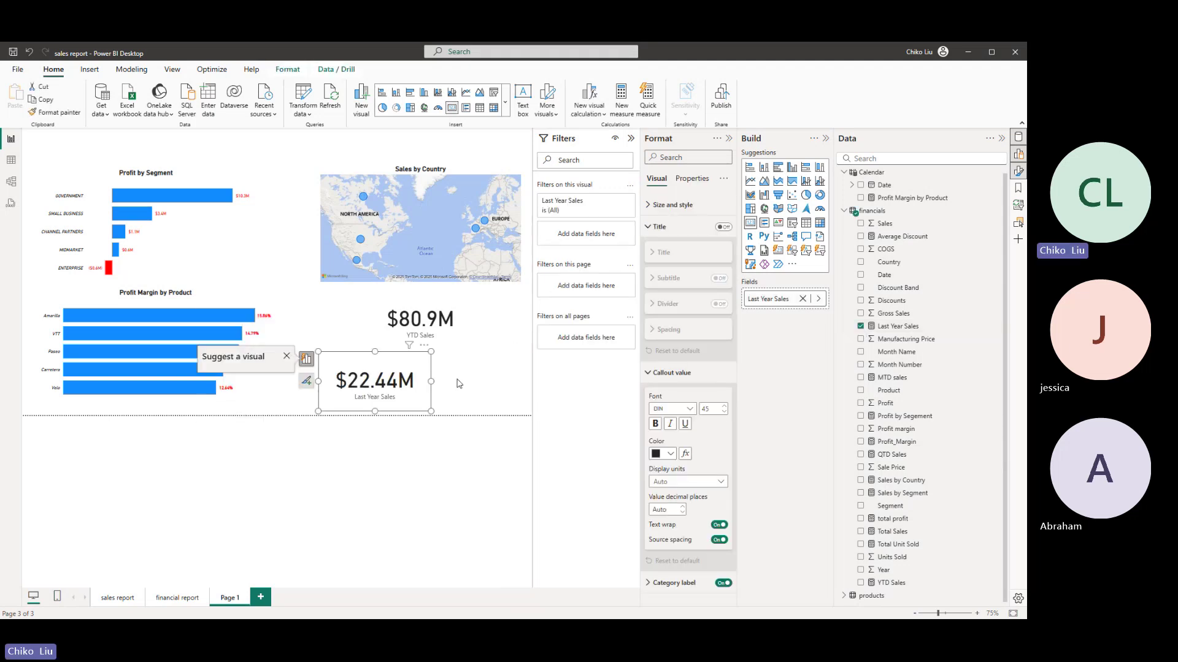
key("Escape")
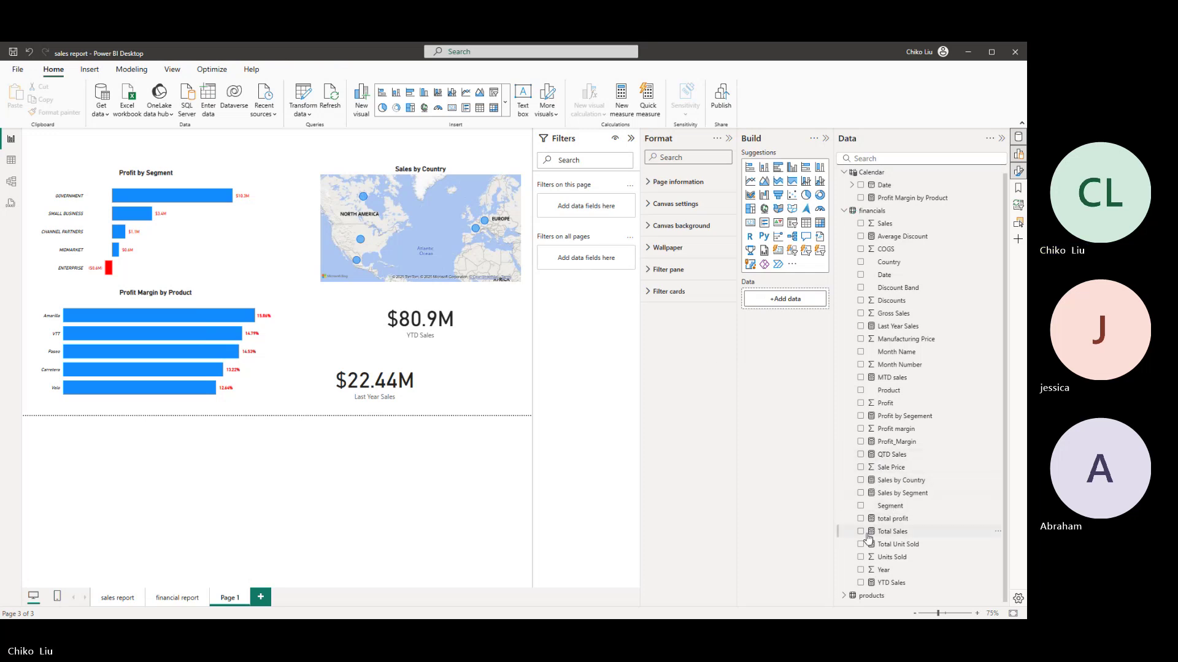
left_click_drag(851, 528, 431, 383)
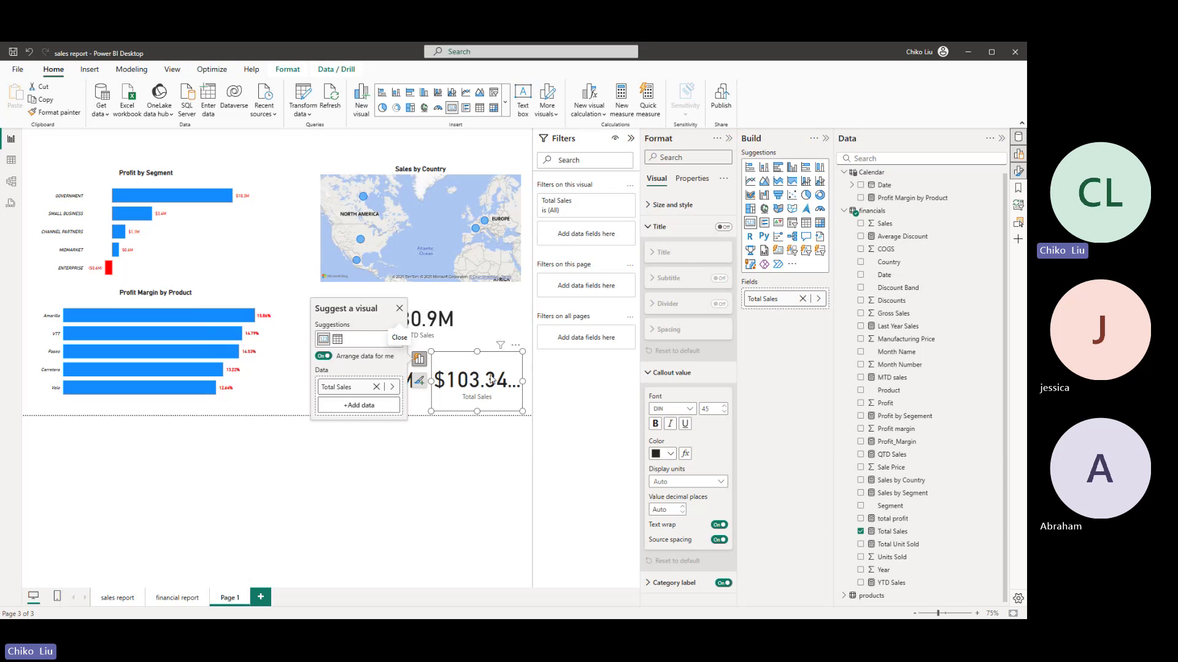
left_click_drag(521, 380, 531, 381)
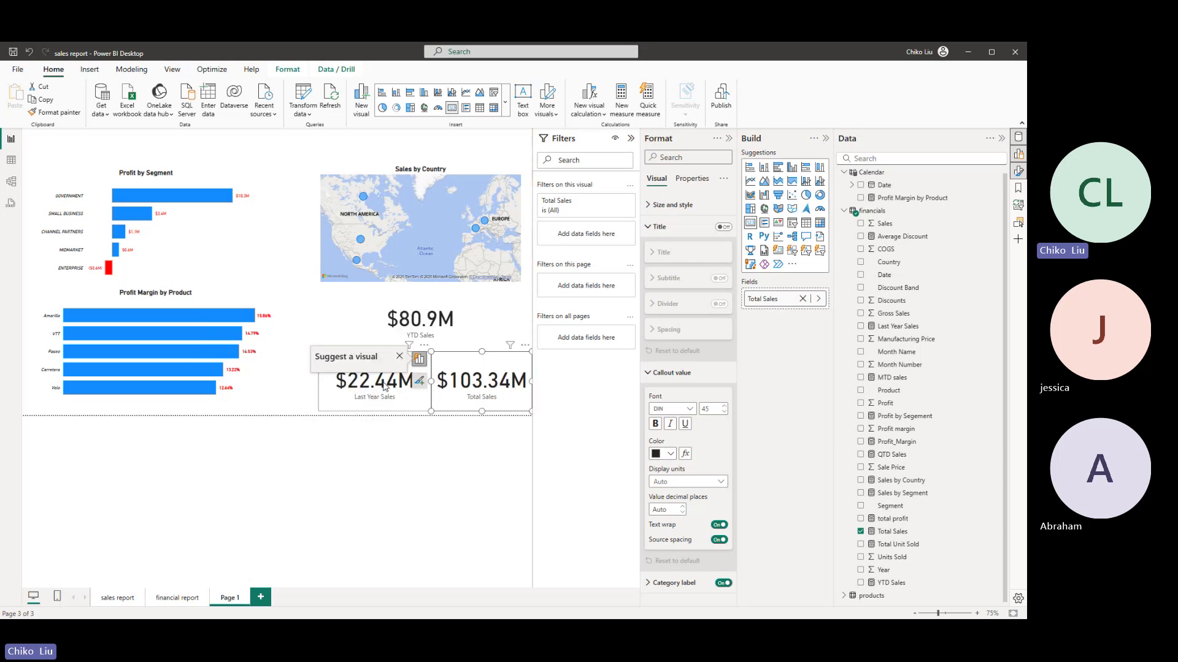
left_click(281, 404)
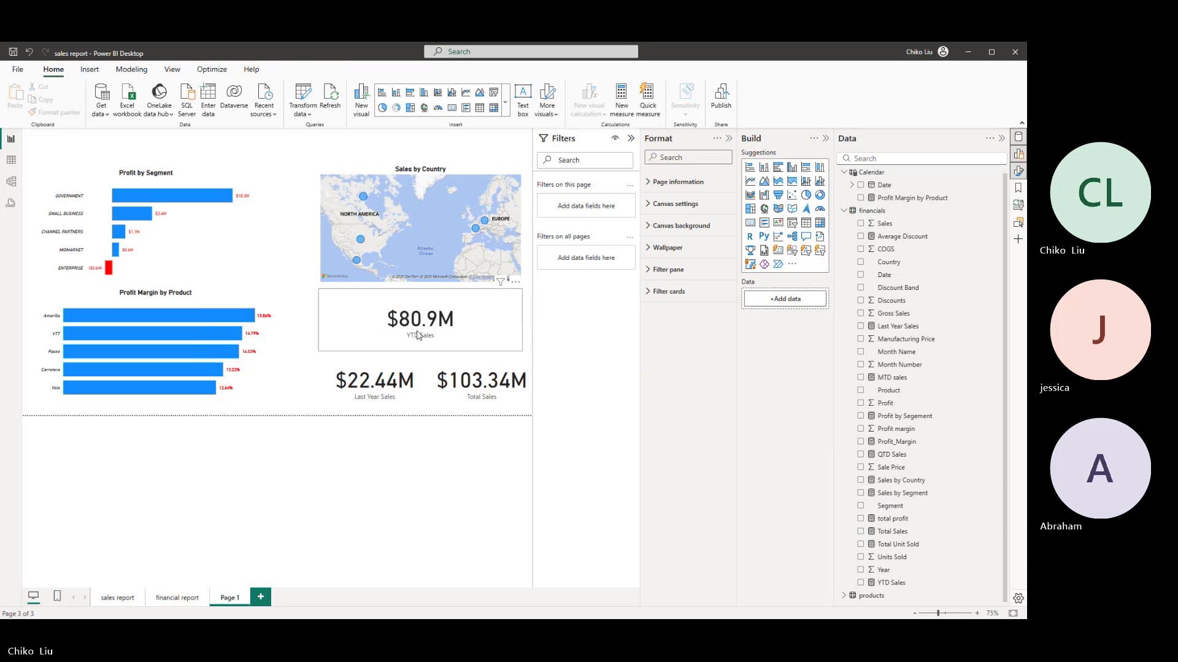
- Delete the Total Sales and Last Year Sales cards from the report page
left_click(478, 361)
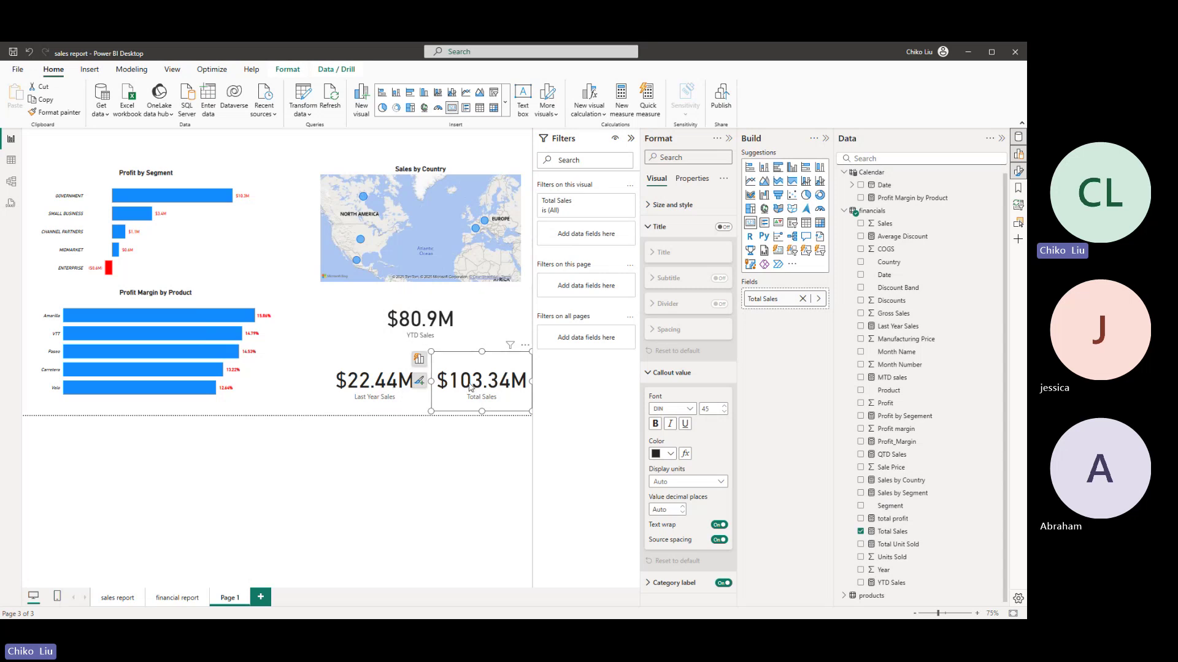
key("Delete")
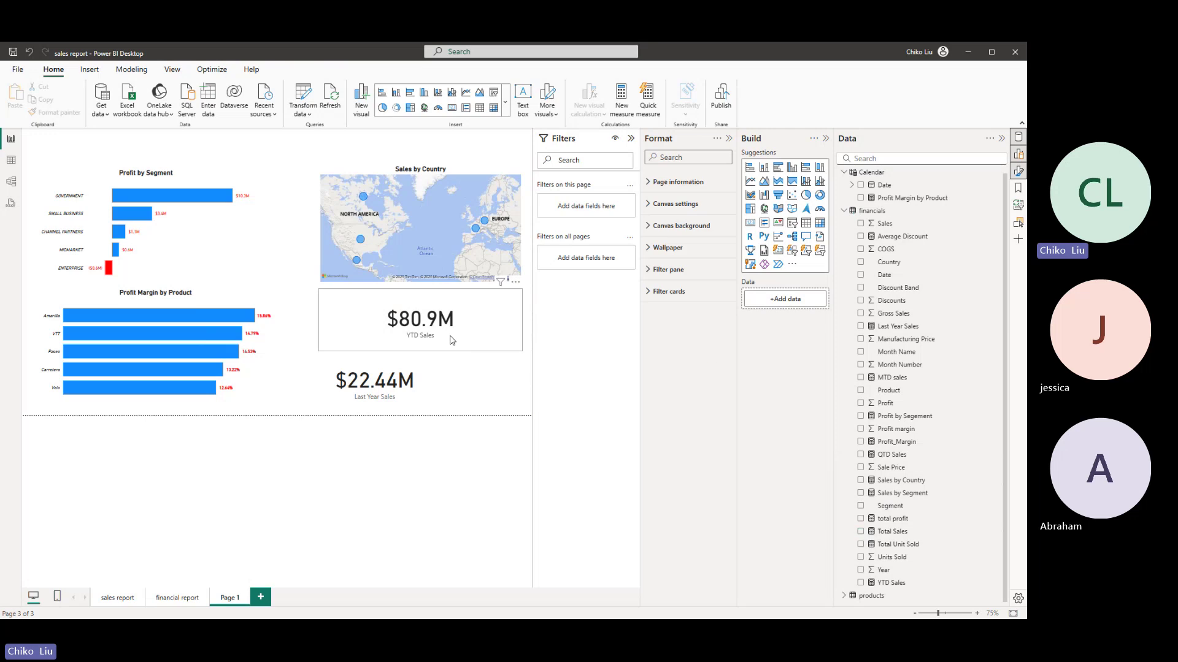
left_click(426, 368)
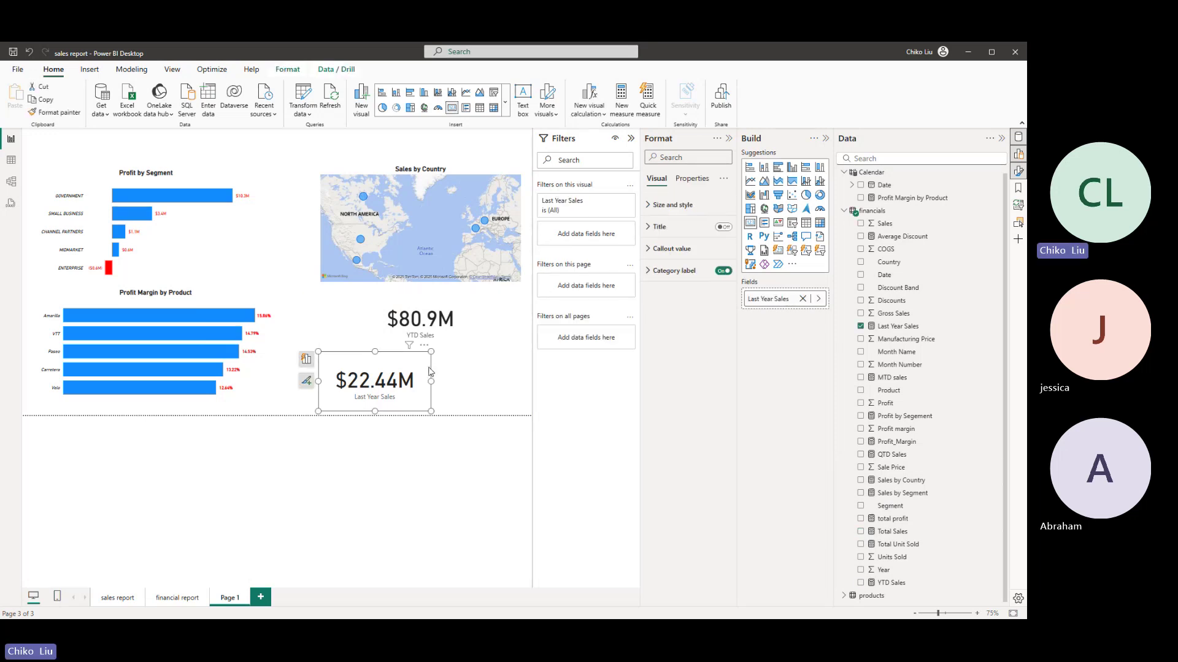
key("Delete")
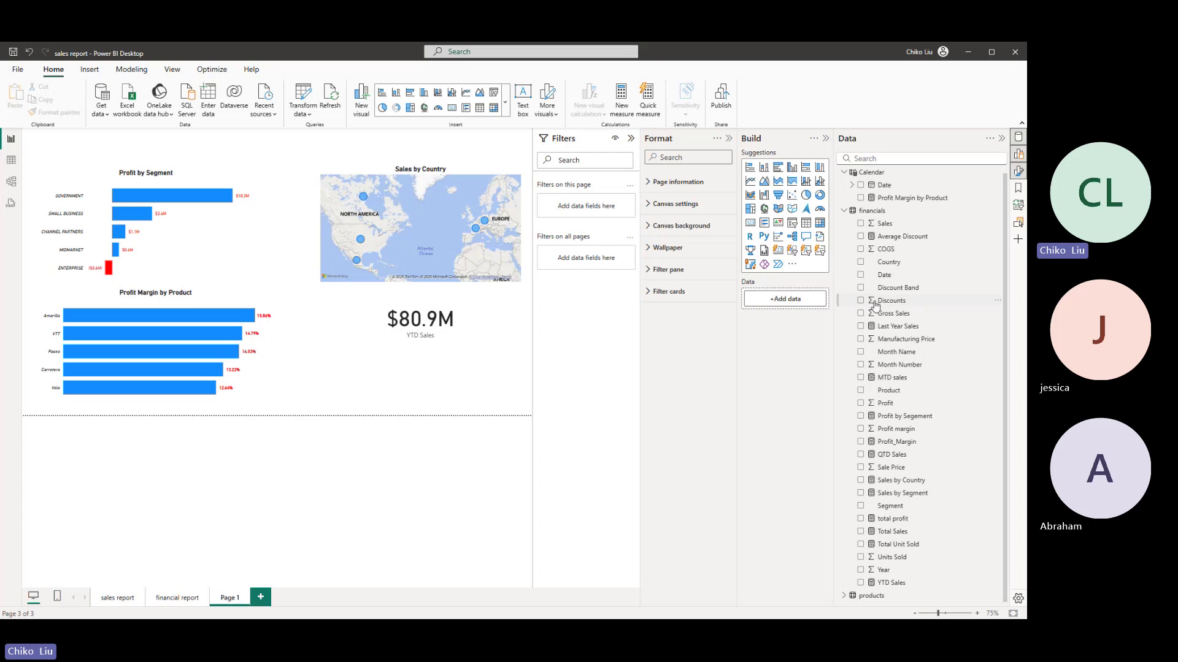
- Turn the YTD Sales card into a line chart by adding the financials Date field, and enlarge it to match the neighbouring bar chart's height
left_click(404, 336)
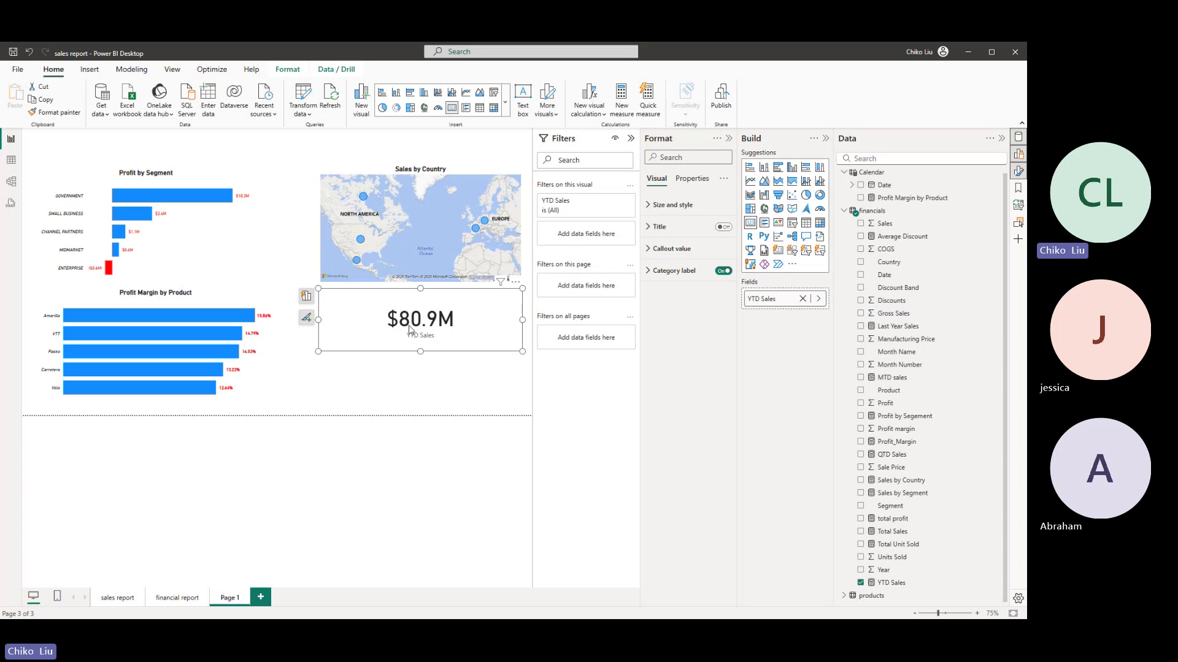
left_click(861, 275)
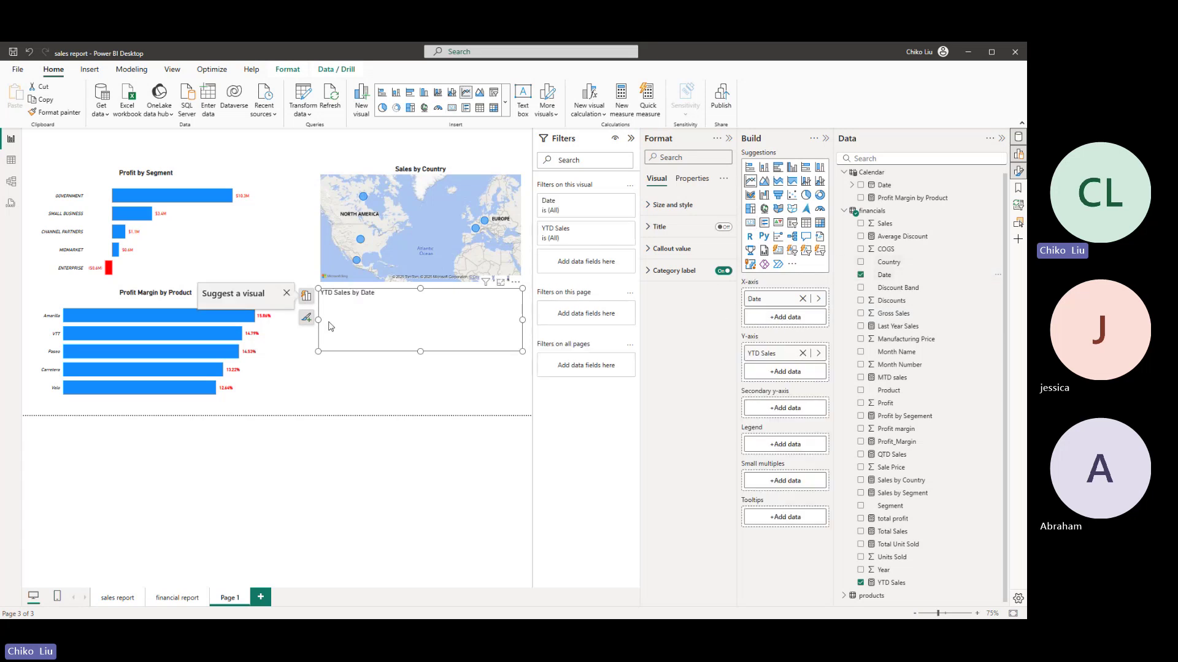
left_click_drag(319, 320, 280, 325)
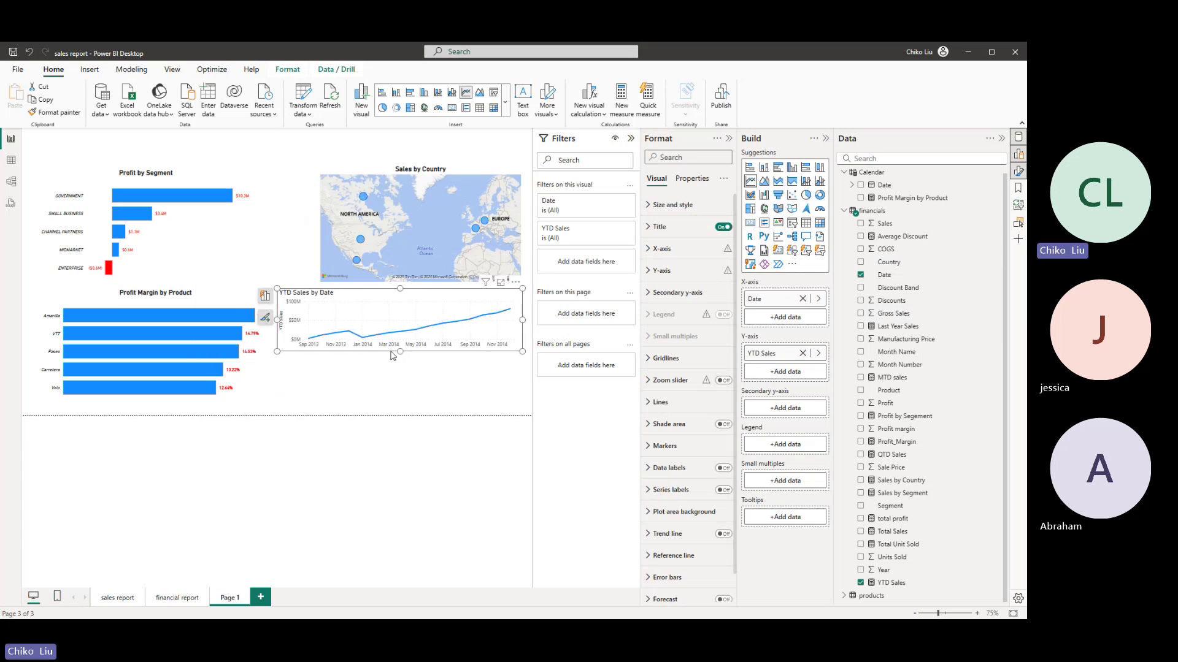
left_click_drag(399, 350, 399, 403)
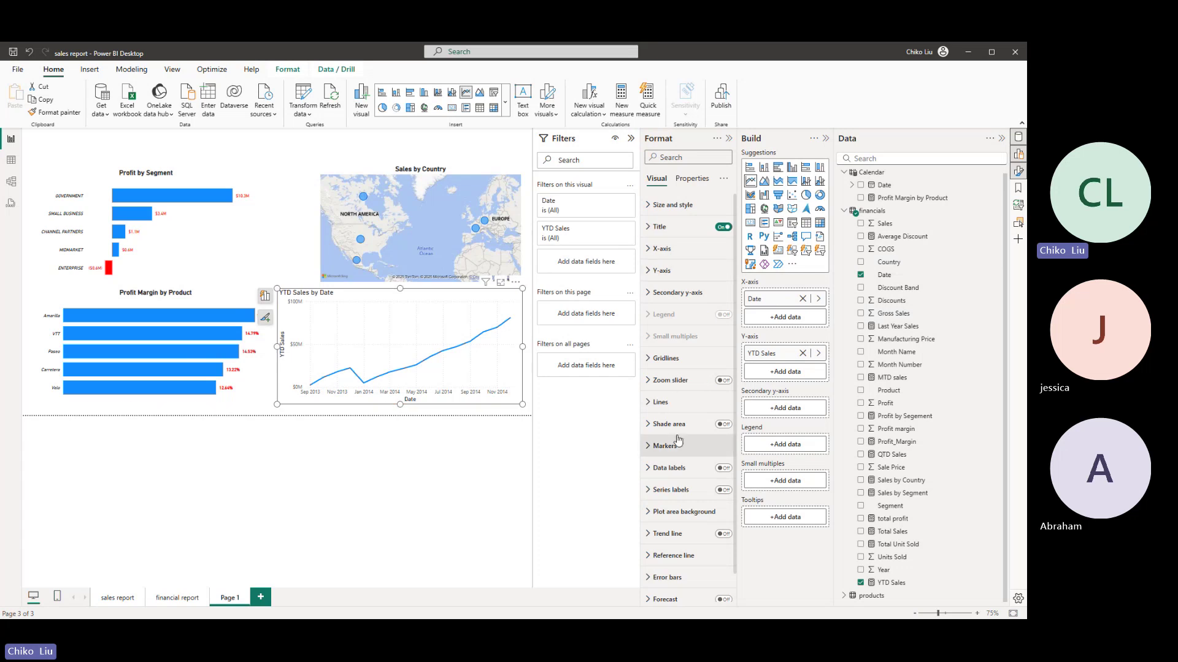
- Set the line width of the YTD Sales by Date chart to 2 px
scroll(696, 368, "down", 1)
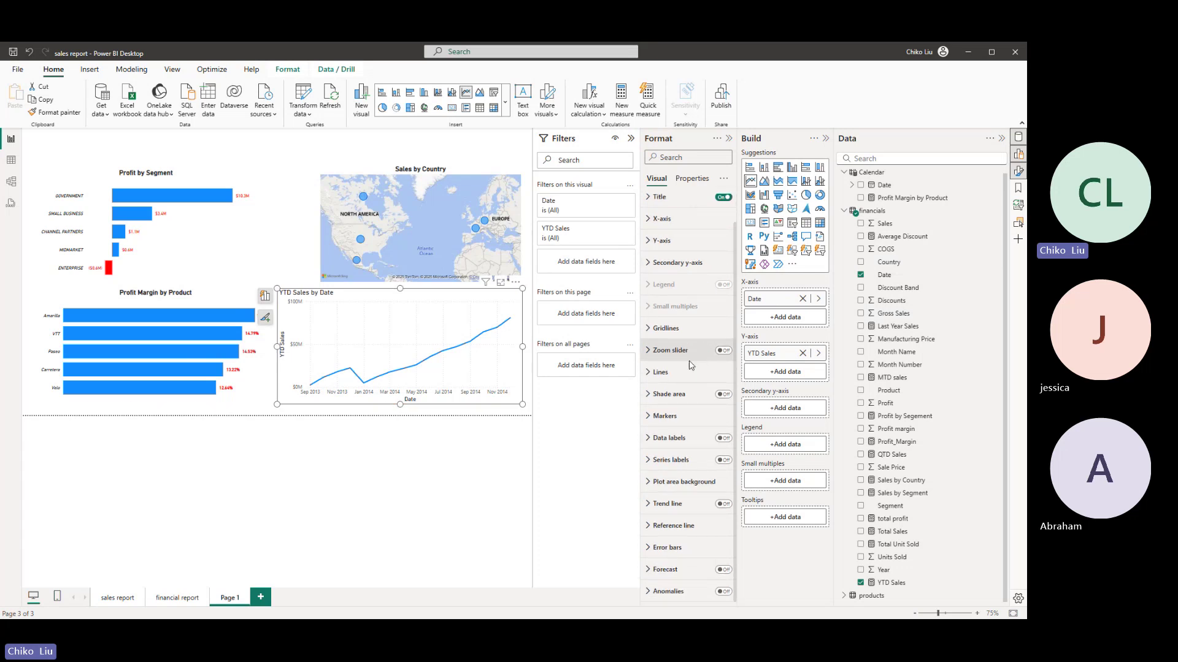
left_click(661, 372)
scroll(689, 373, "down", 1)
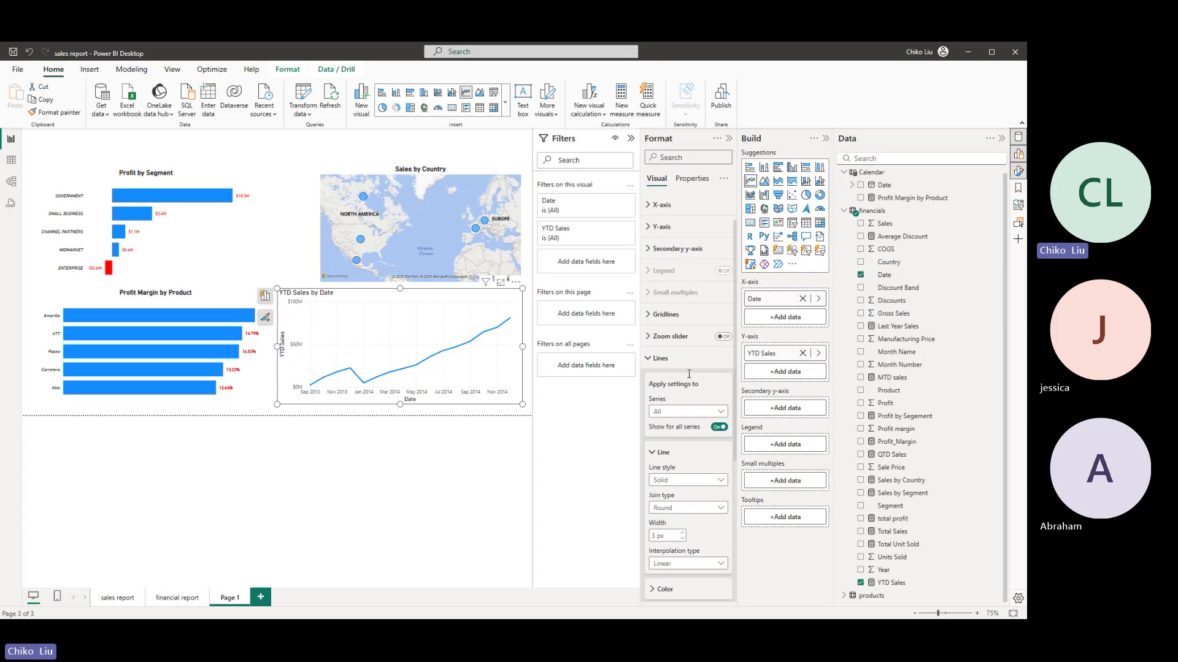
scroll(688, 374, "down", 5)
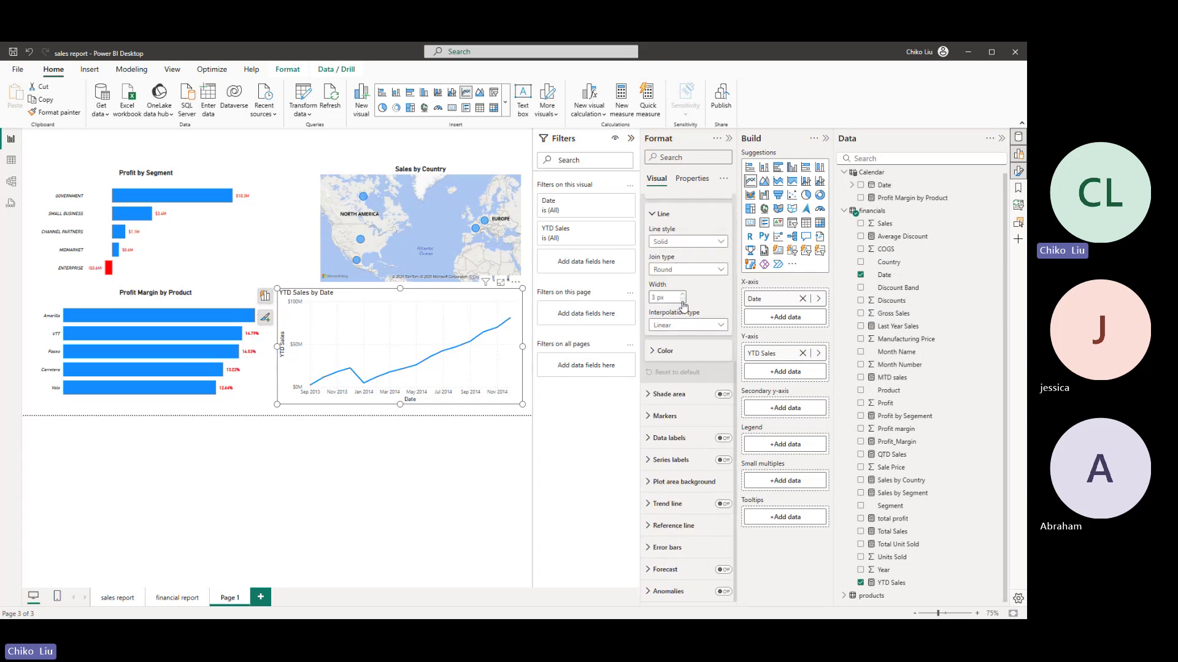
left_click(711, 327)
left_click(704, 355)
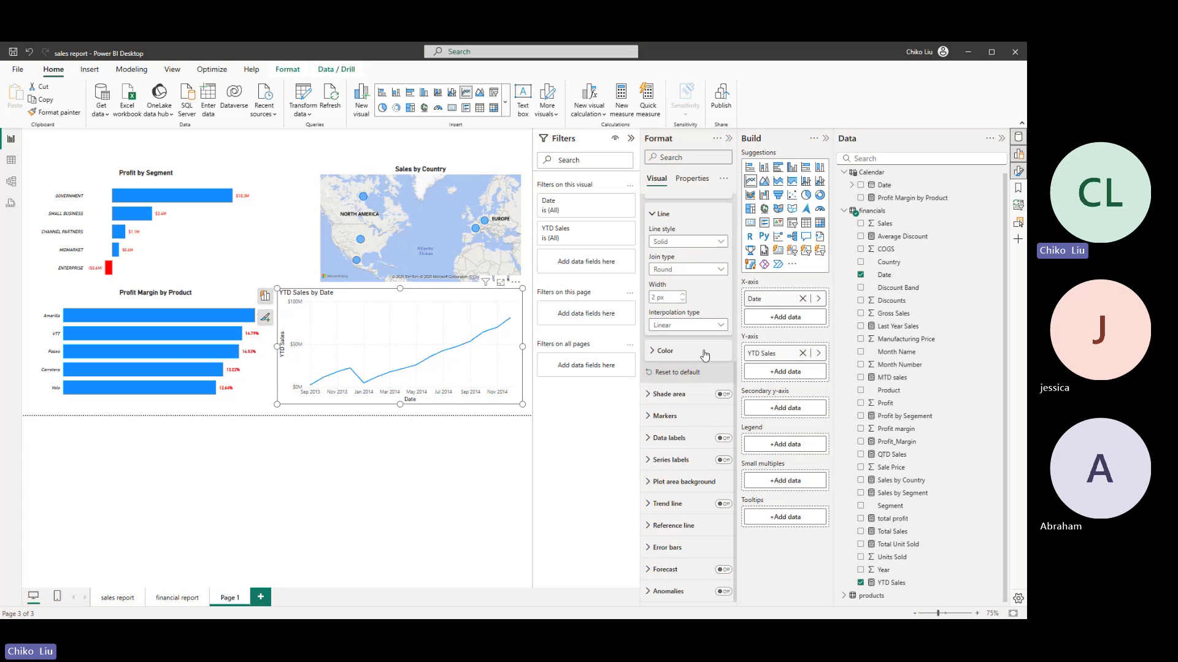
- Set the YTD Sales by Date line to Smooth interpolation with the Cardinal smooth type and a tension of about 9%
left_click(691, 354)
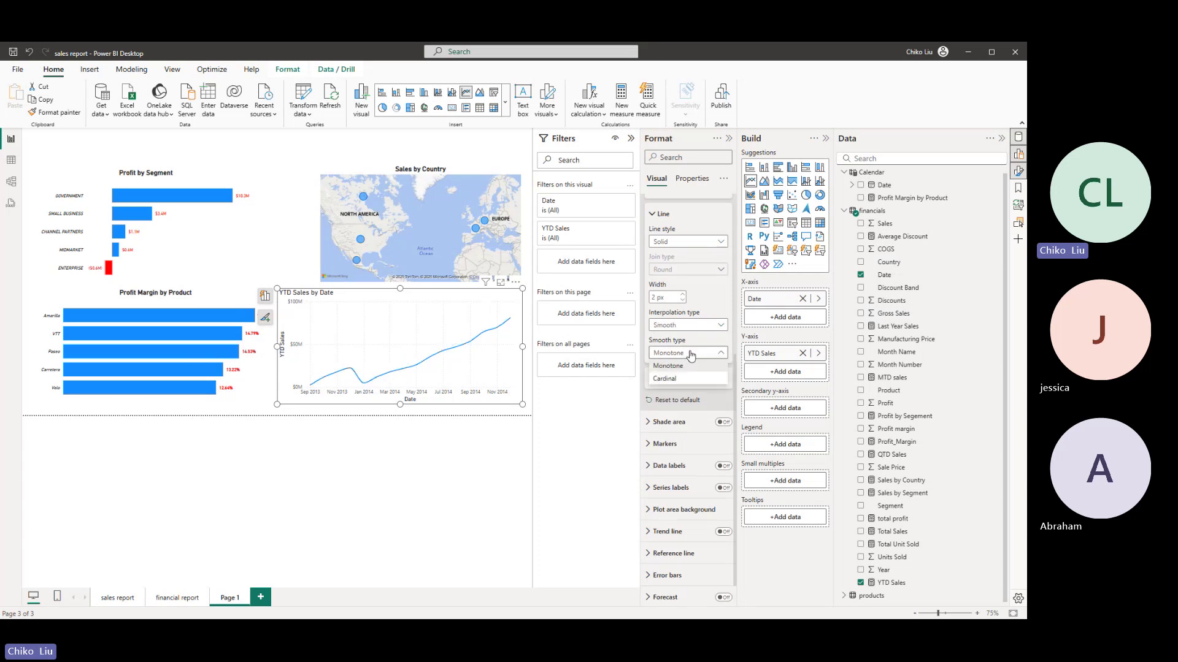
left_click(686, 379)
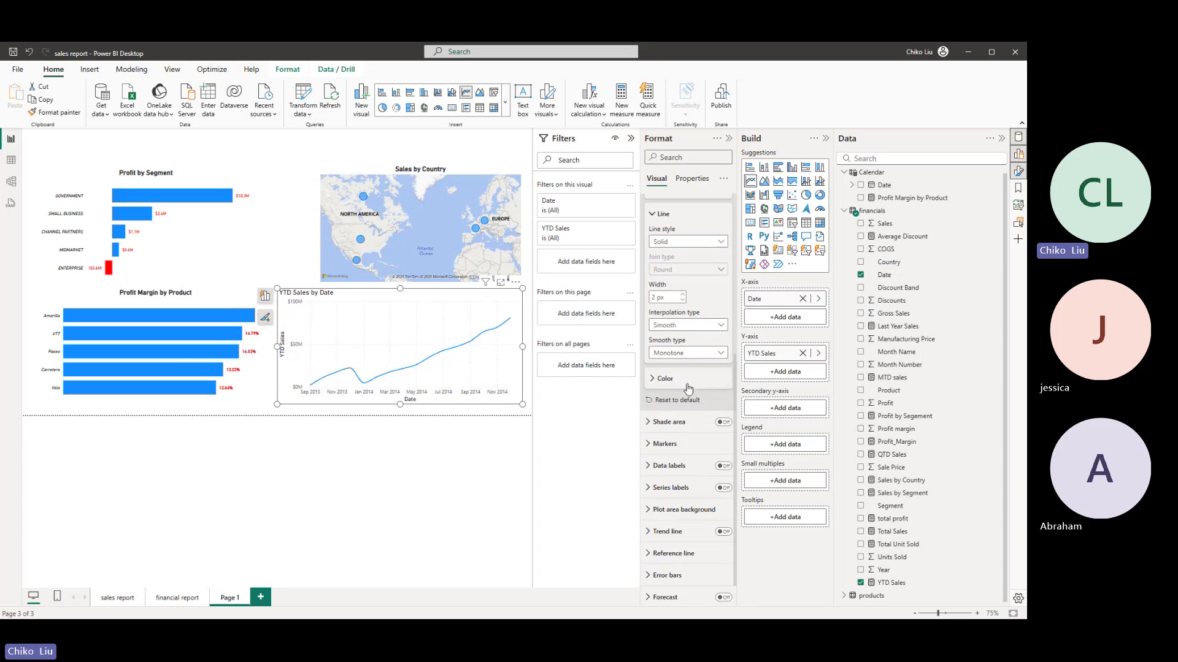
left_click_drag(707, 383, 687, 384)
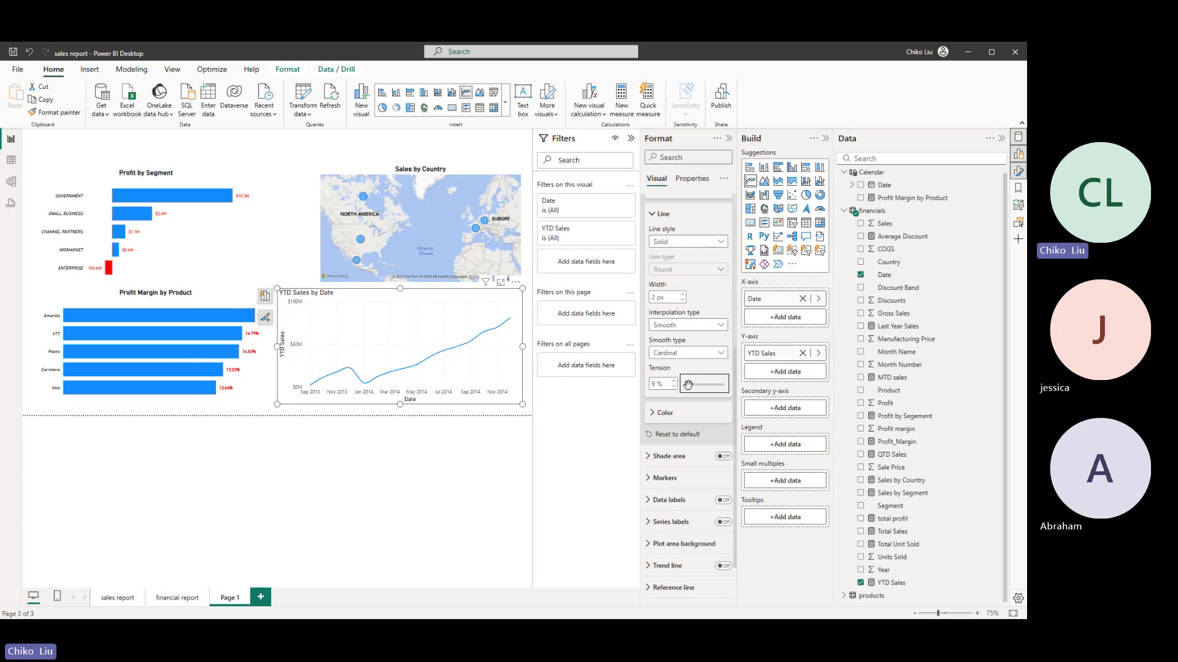
left_click(654, 214)
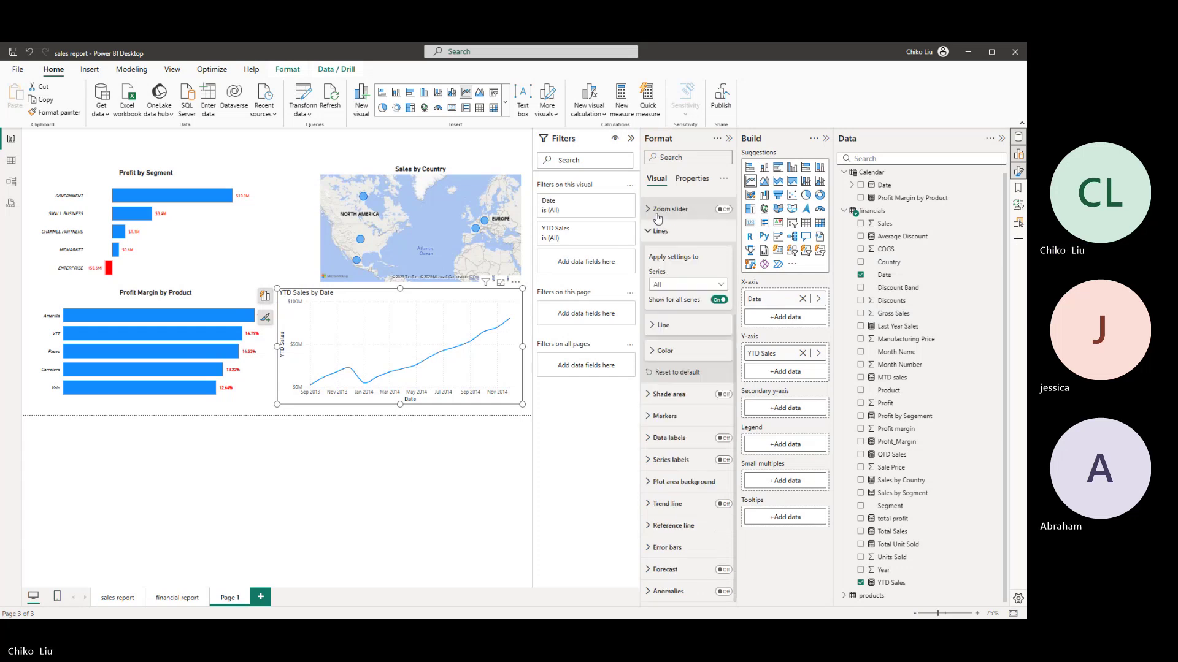
scroll(653, 226, "up", 2)
left_click(652, 232)
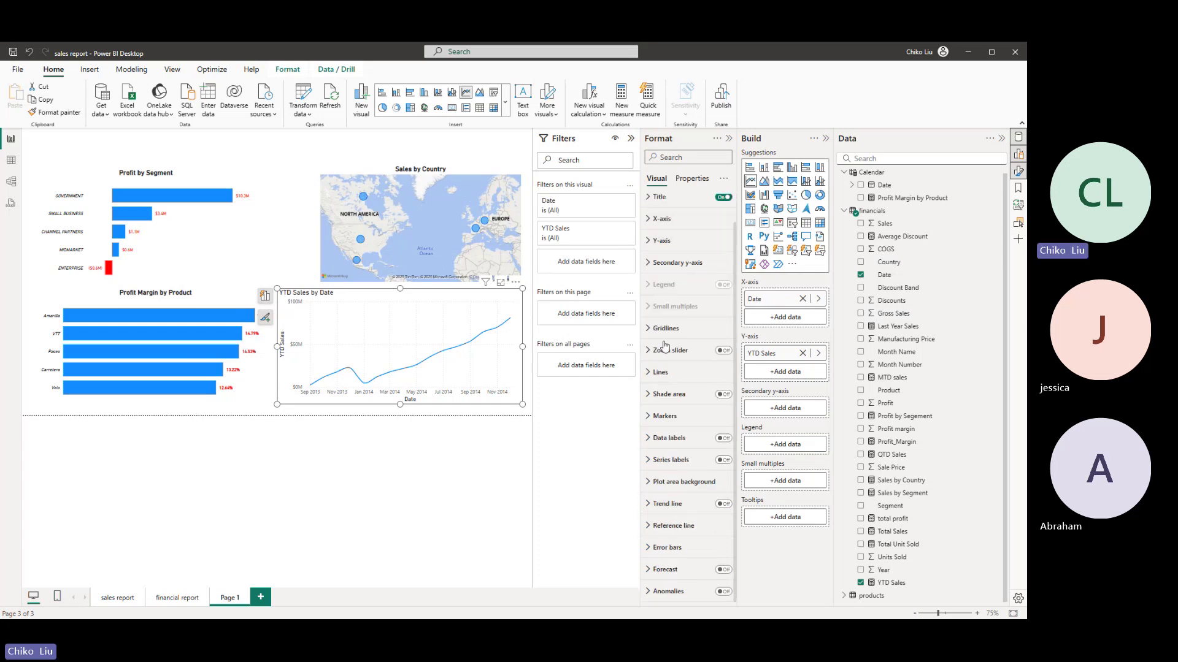
- Turn on markers for all categories in the YTD Sales by Date line chart
left_click(649, 422)
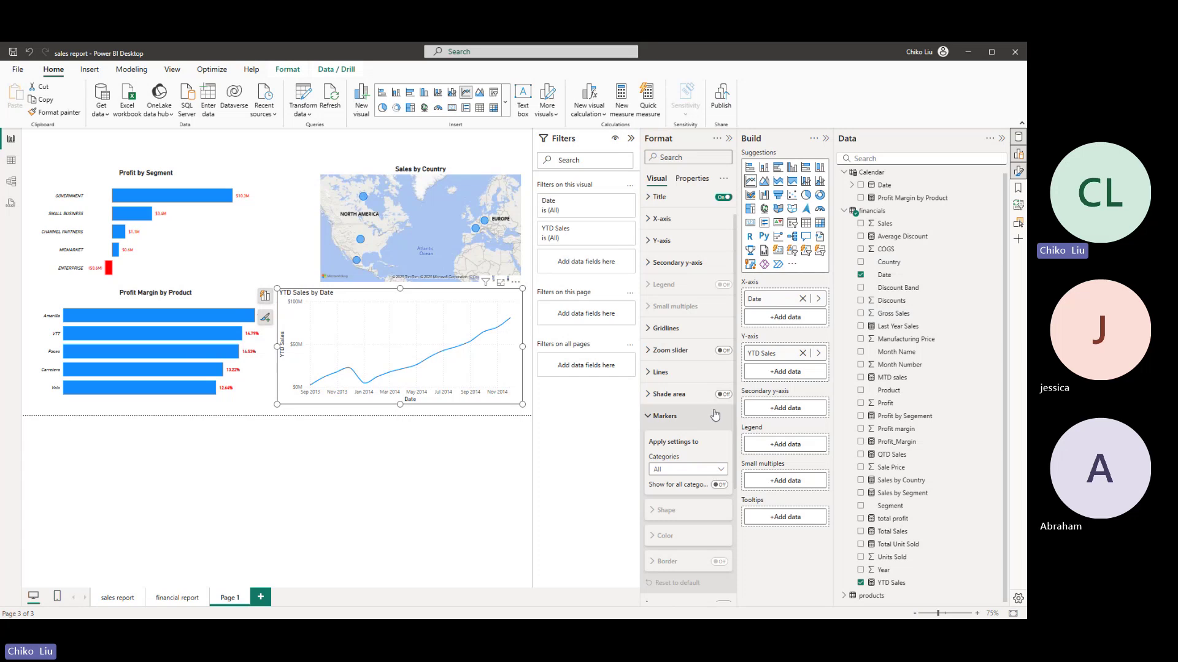
scroll(697, 421, "down", 1)
scroll(697, 421, "down", 2)
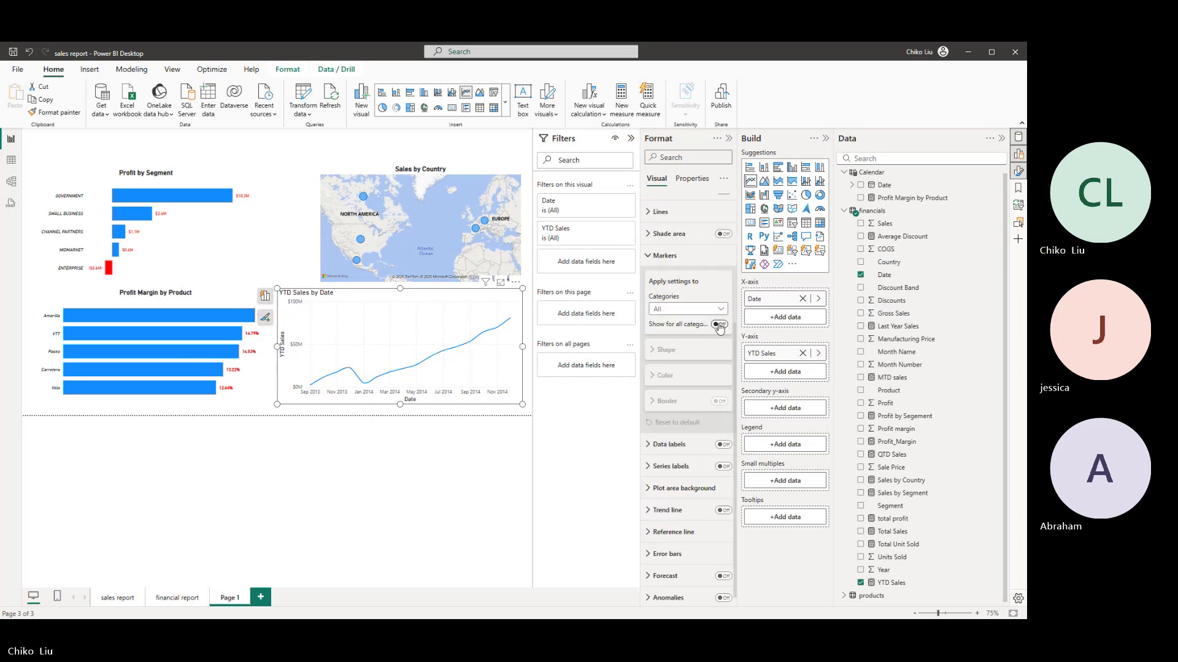
left_click(719, 325)
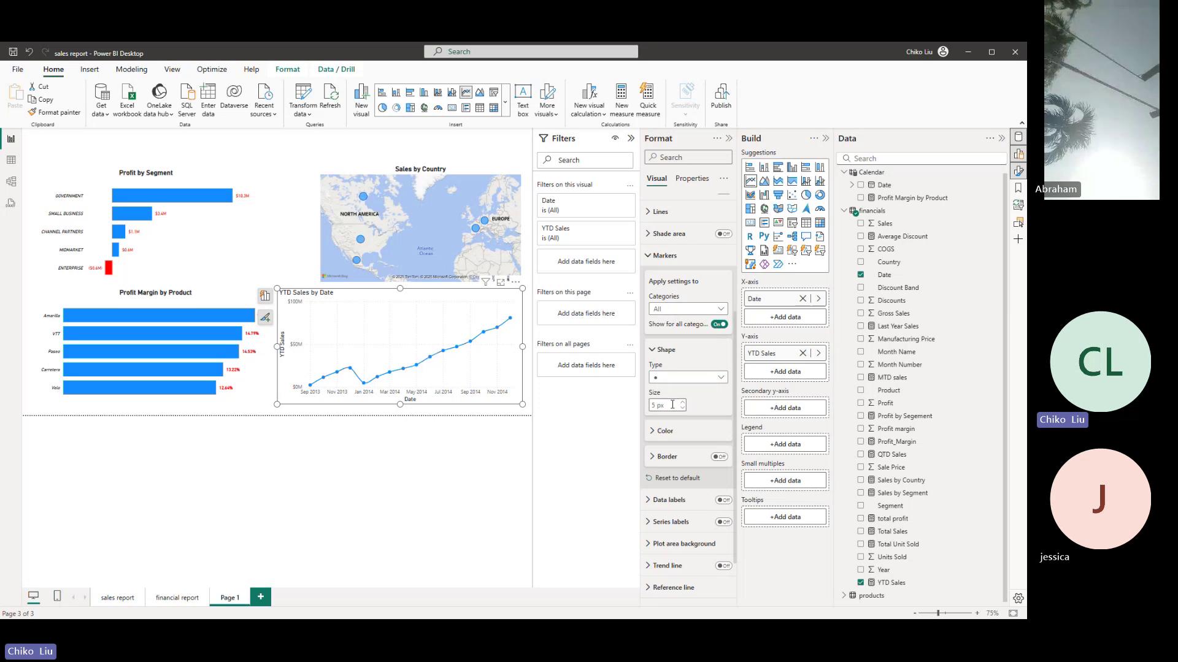
- Change the line chart's marker color to red
left_click(663, 432)
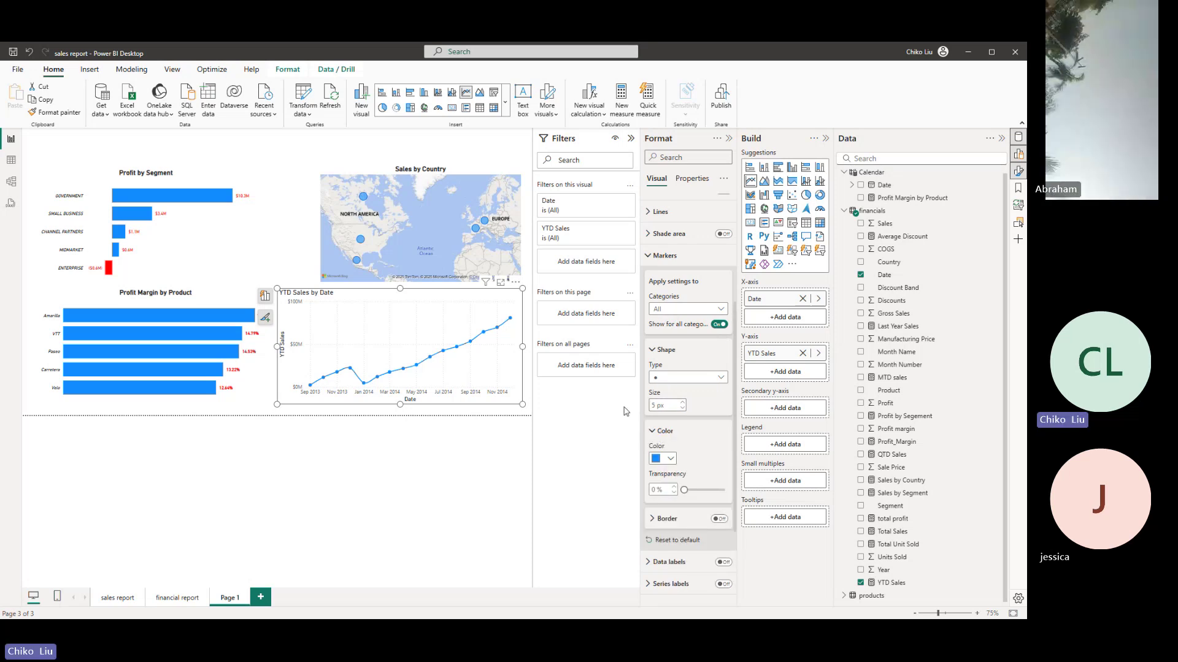
left_click(664, 461)
left_click(663, 414)
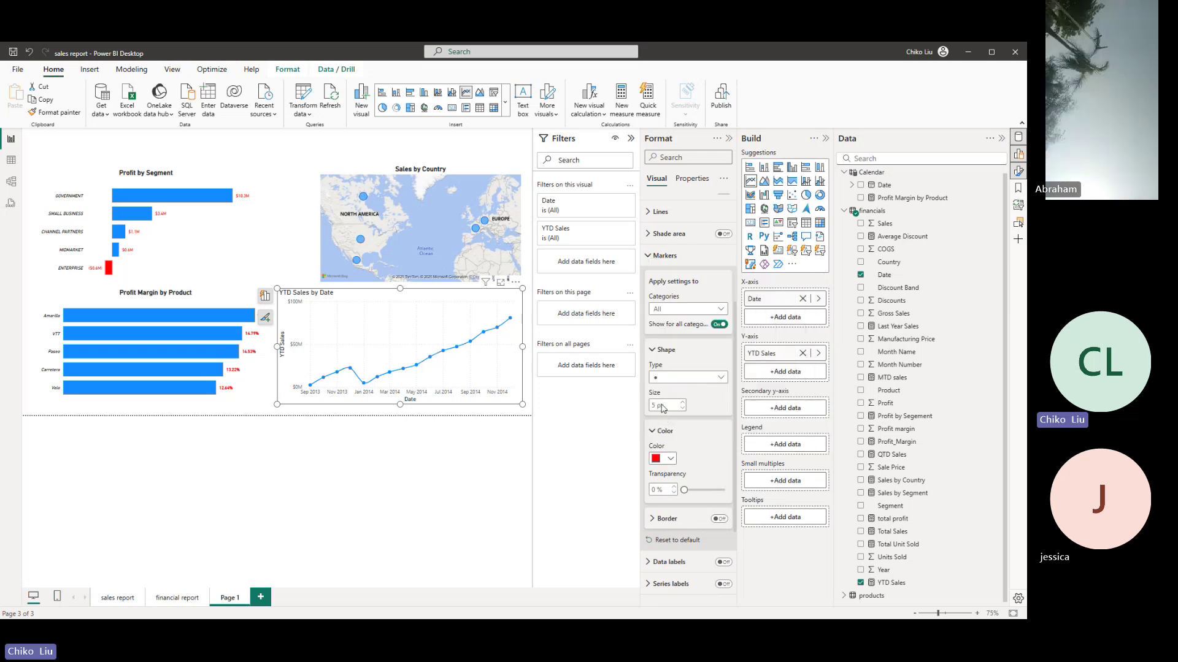
left_click(651, 351)
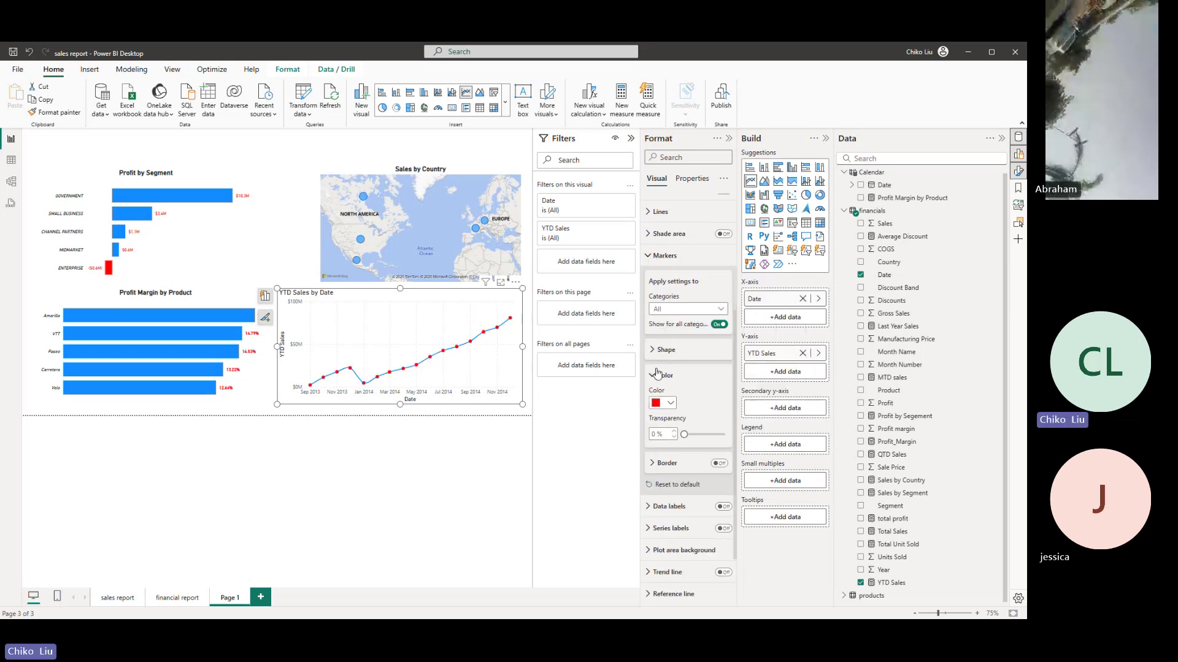
left_click(653, 376)
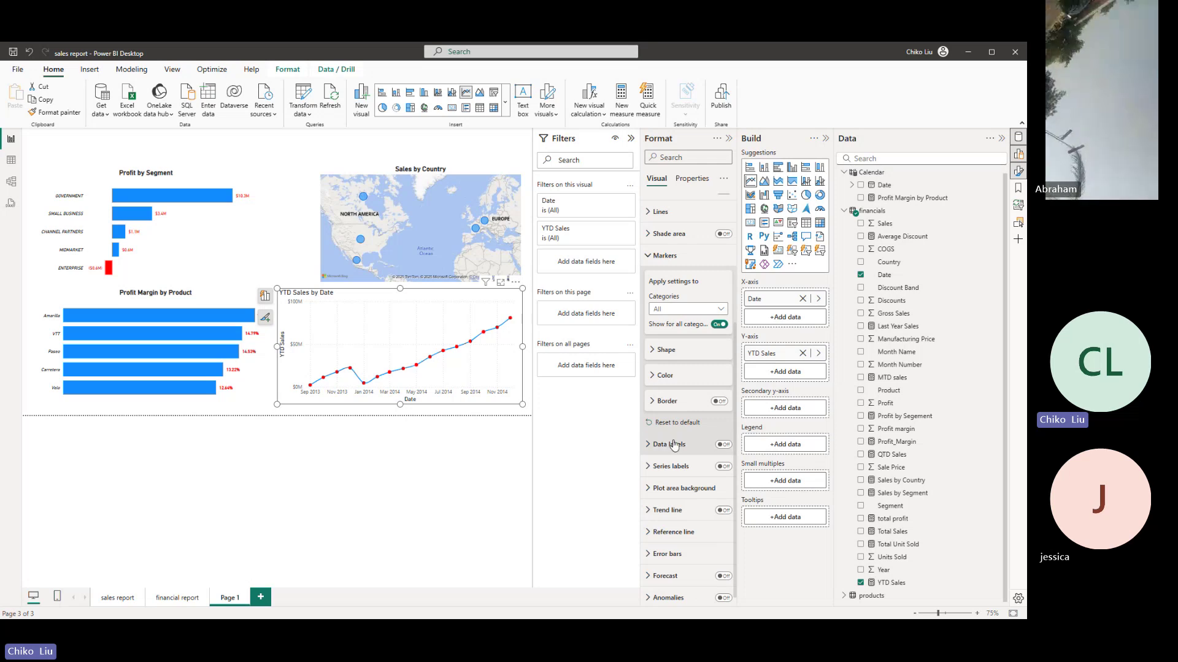
left_click(657, 254)
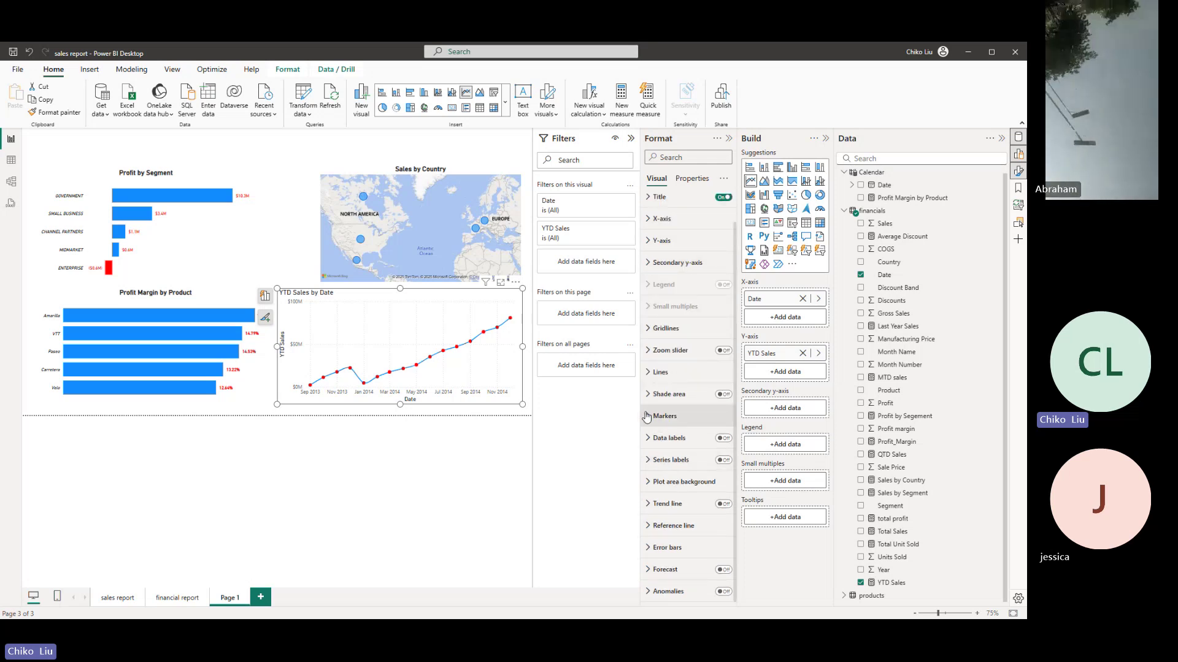
- Turn on data labels for the YTD Sales by Date chart and set their position to Above
left_click(725, 439)
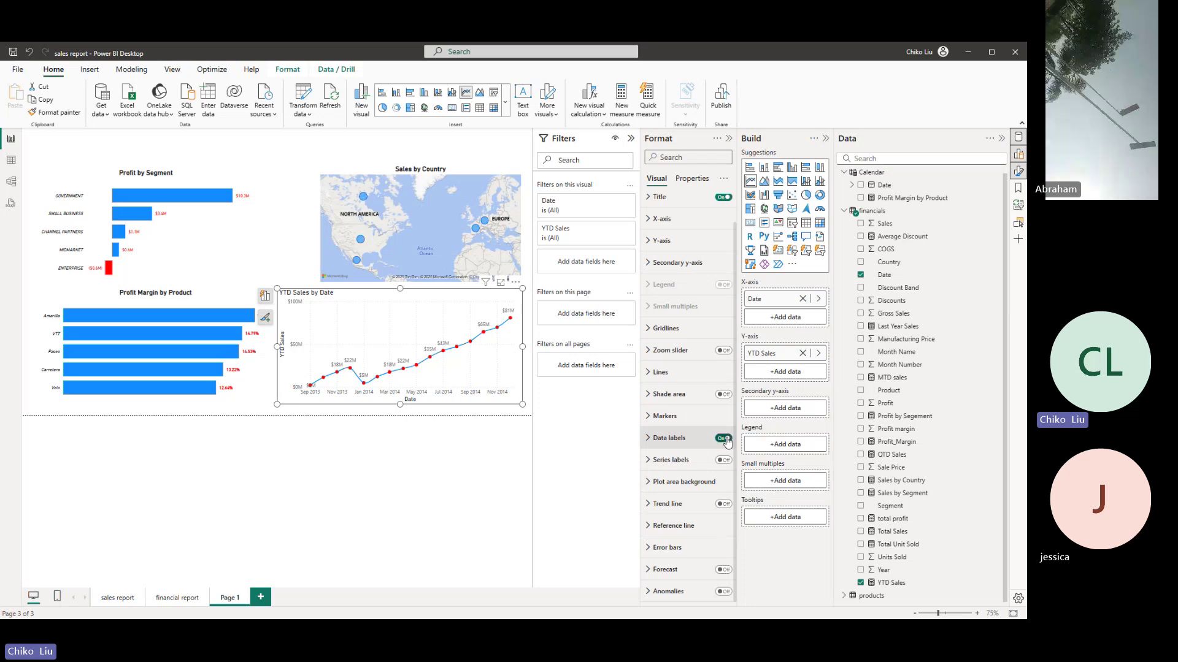
left_click(651, 439)
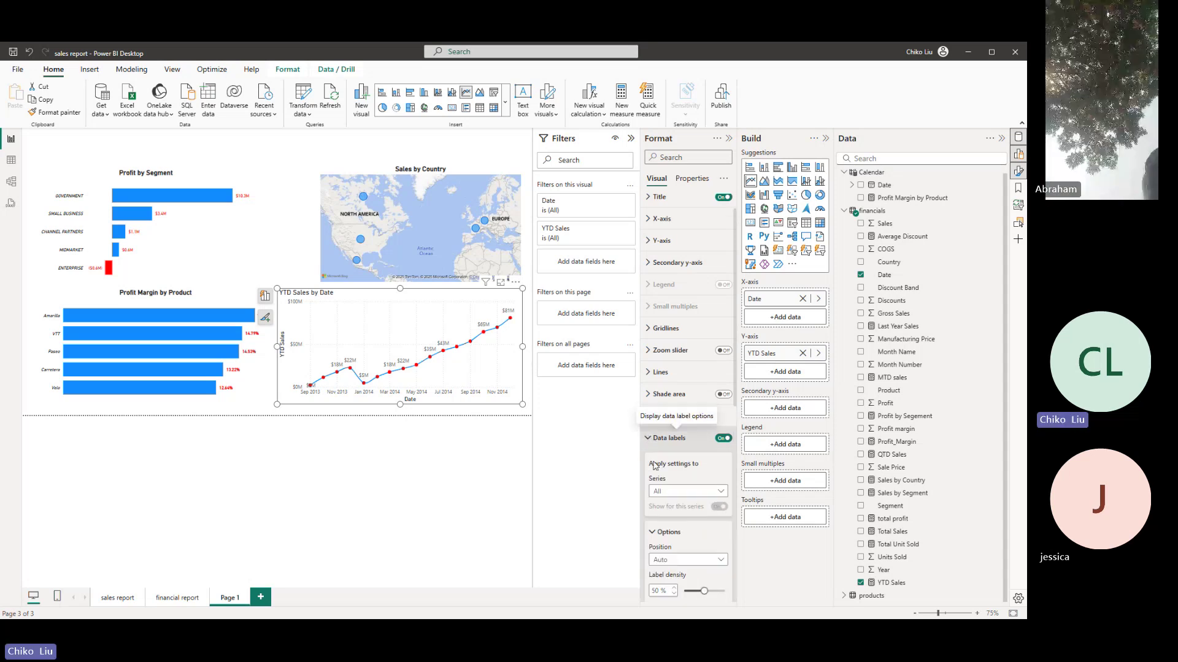
scroll(693, 428, "down", 5)
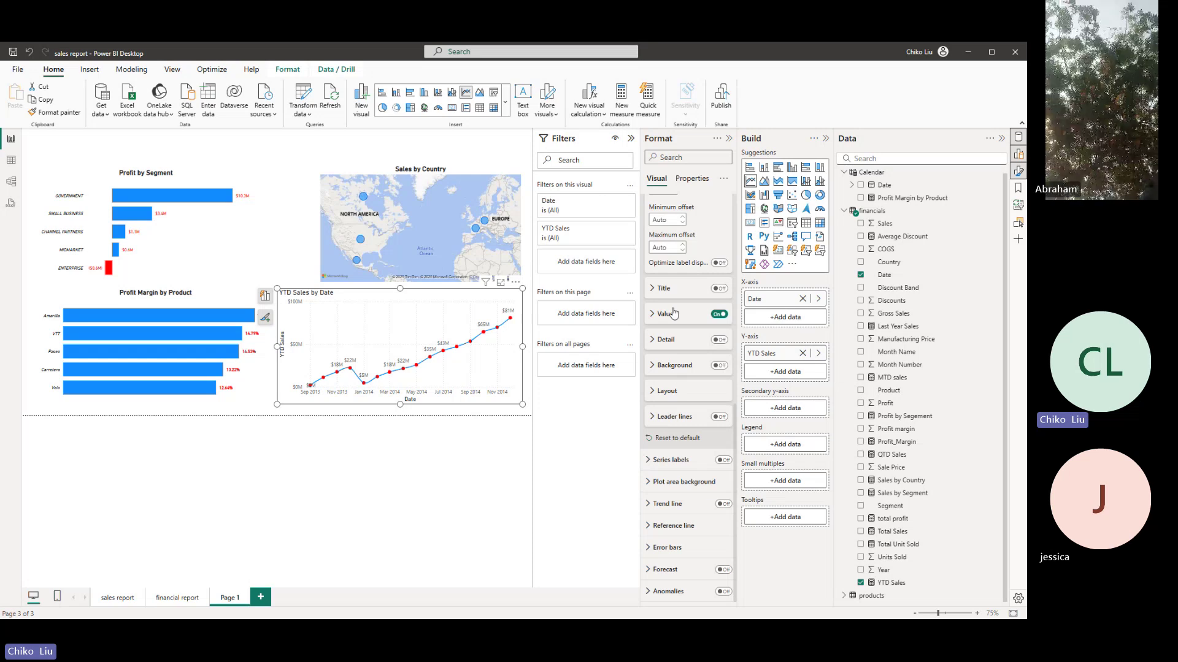
scroll(675, 313, "up", 2)
scroll(675, 243, "up", 1)
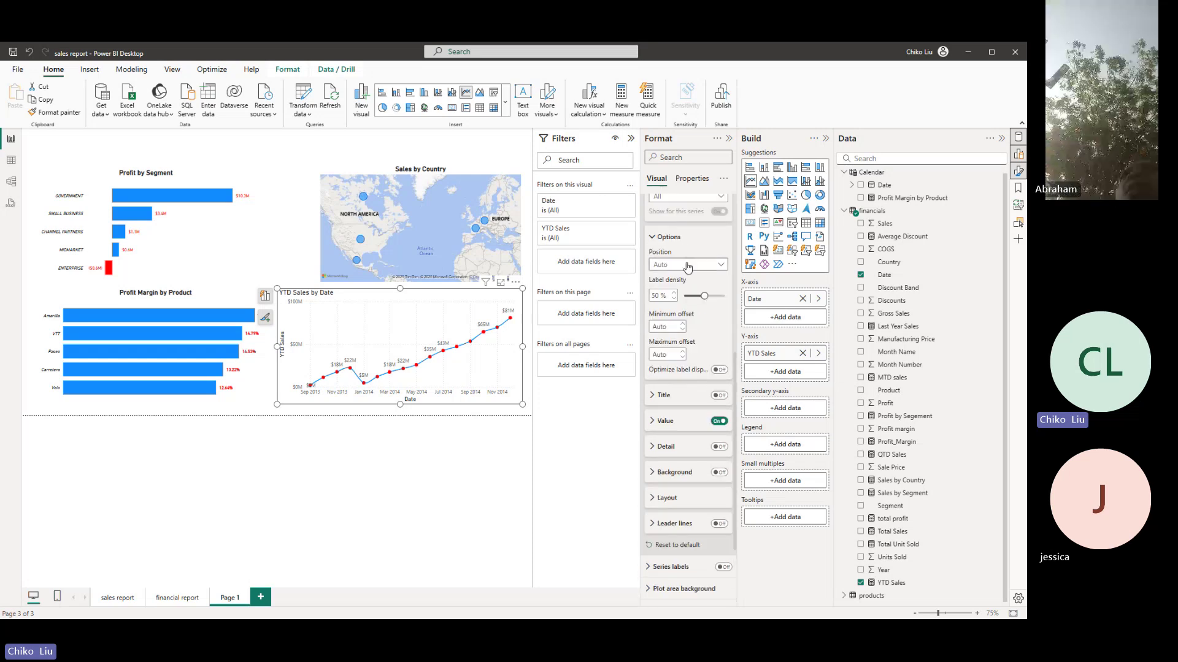
left_click(686, 265)
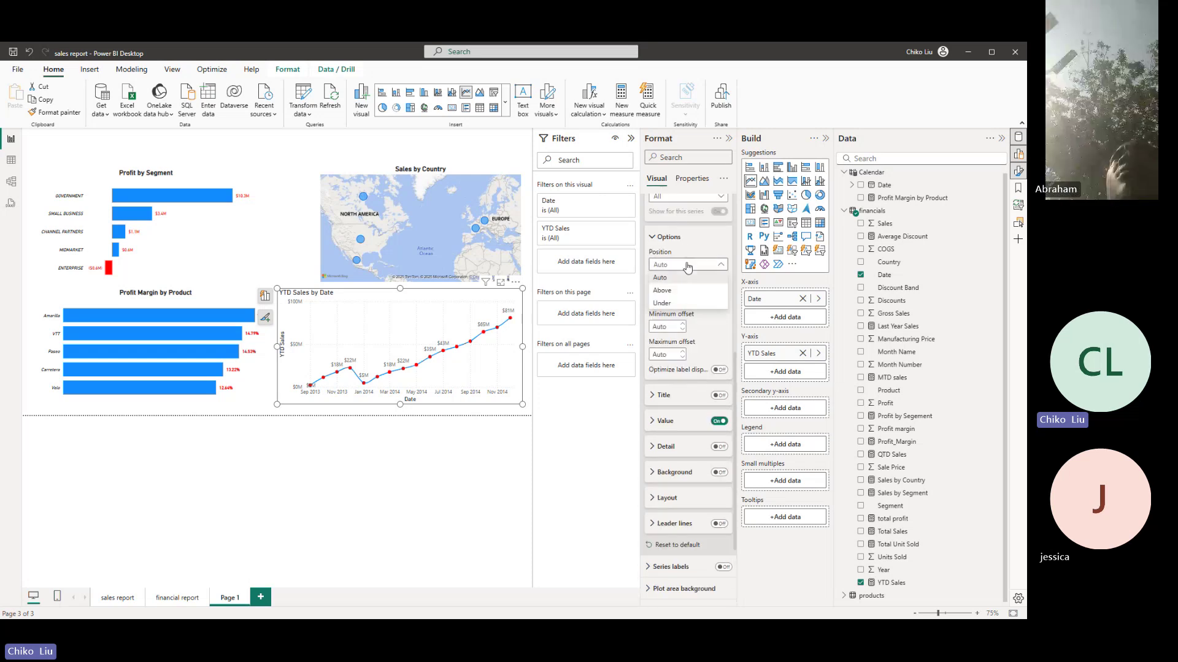
left_click(669, 295)
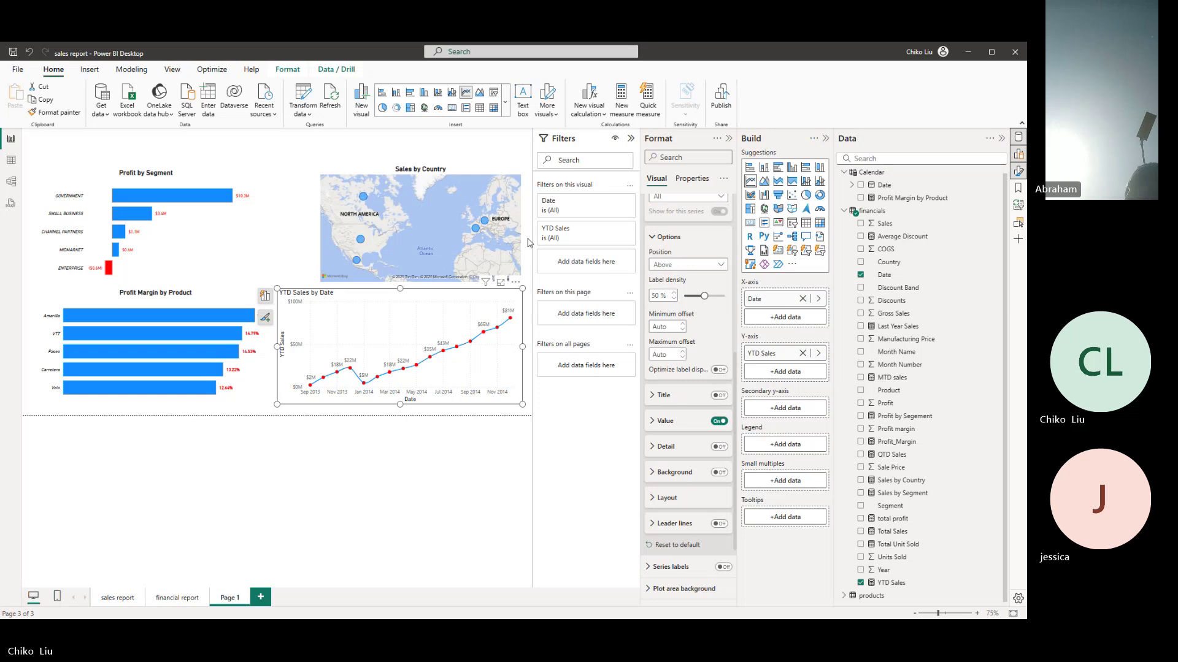
left_click(651, 239)
scroll(653, 249, "up", 5)
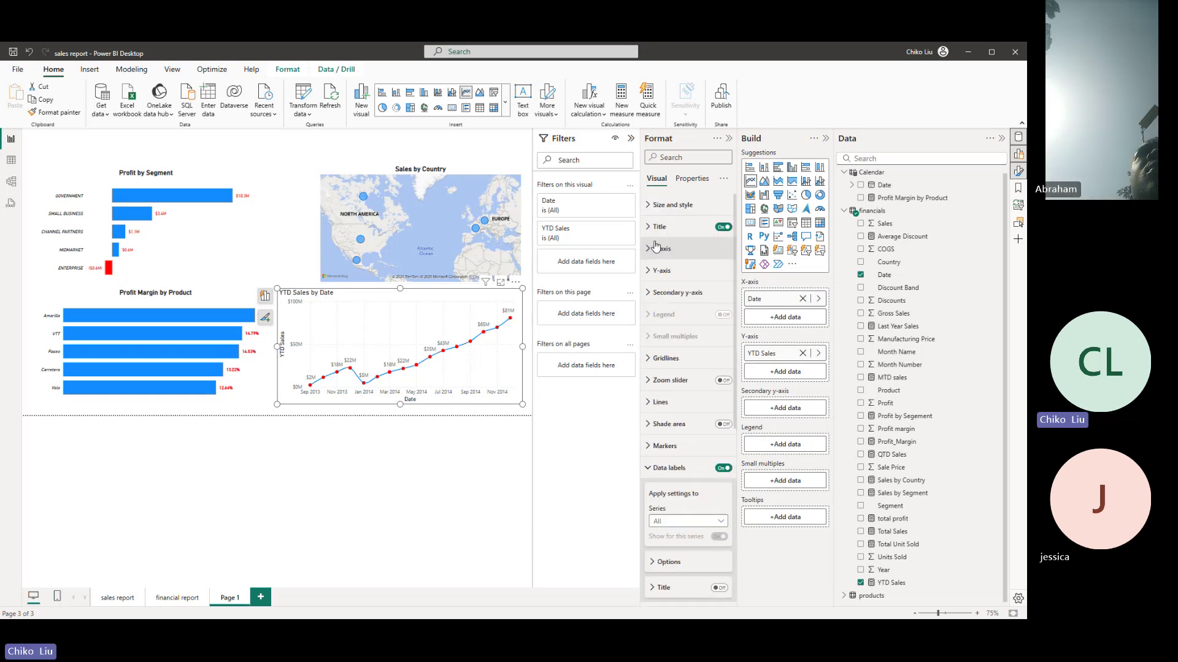
left_click(667, 468)
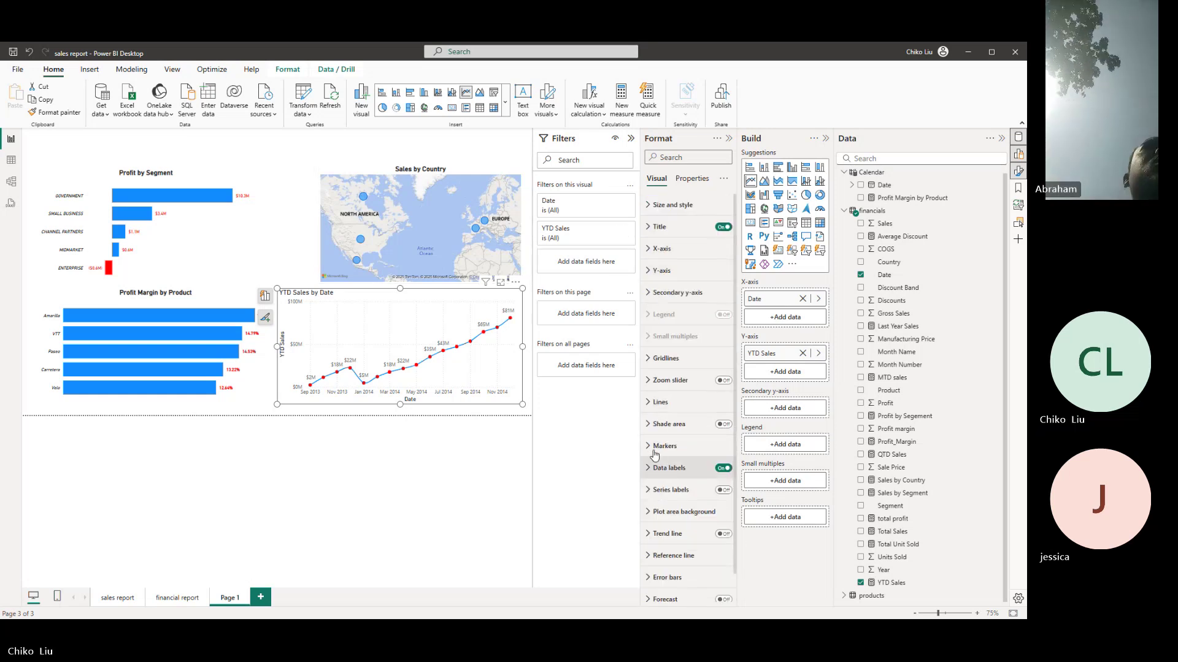
- Turn off the horizontal and vertical gridlines of the YTD Sales by Date chart
left_click(653, 403)
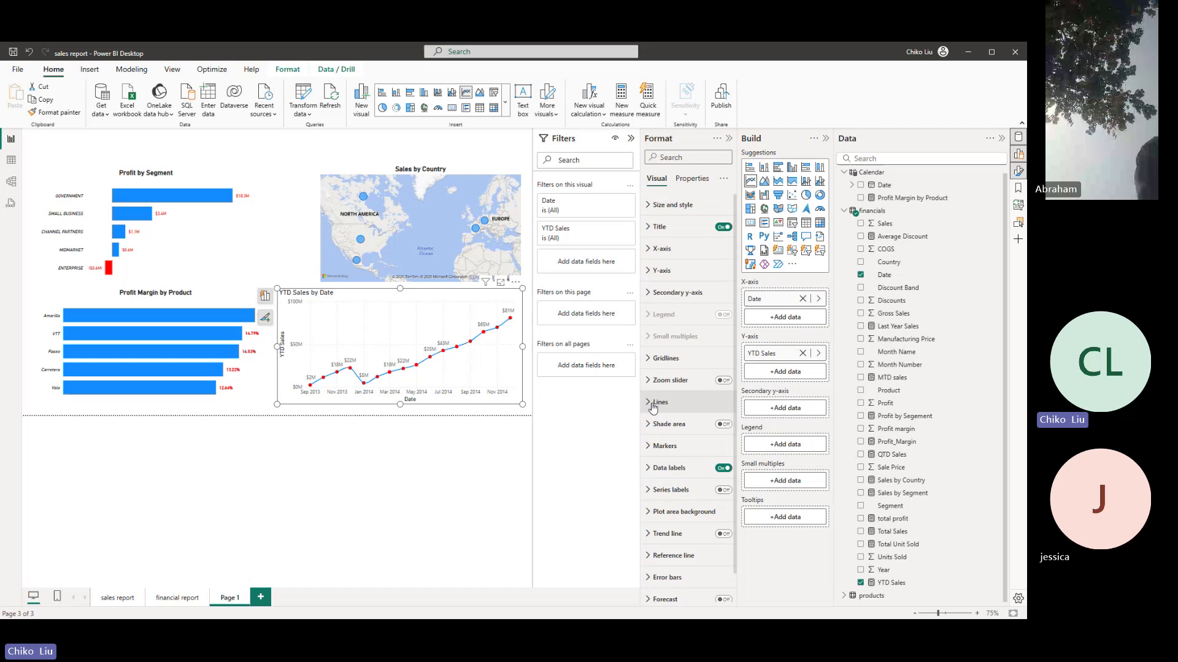
left_click(651, 362)
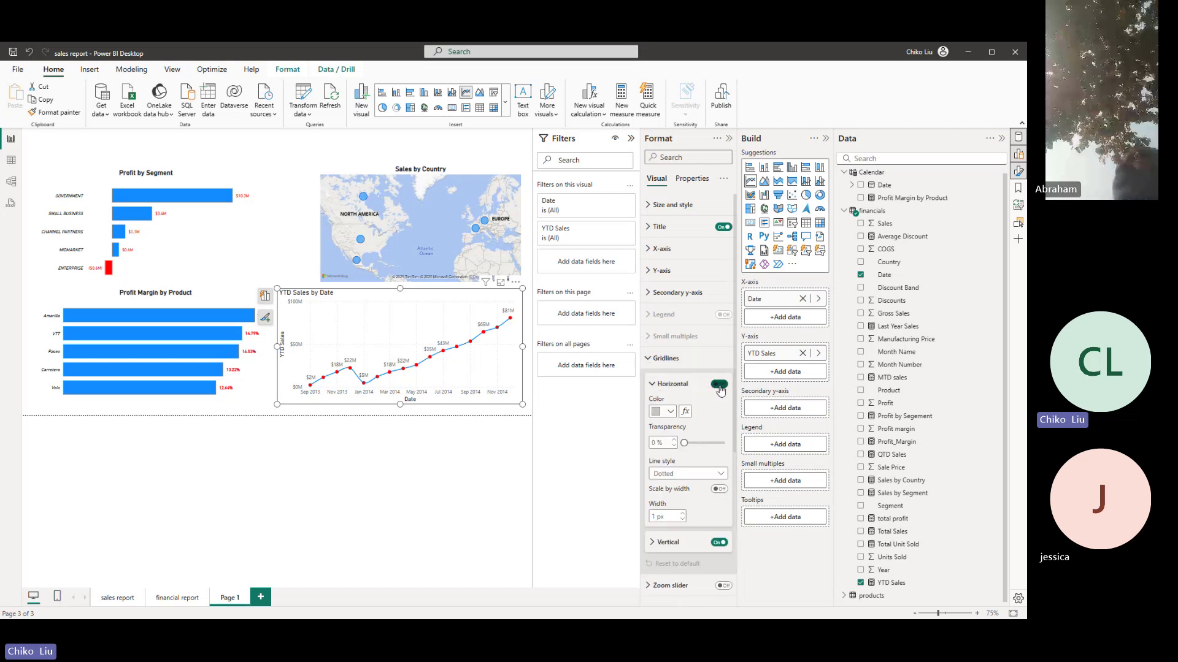
left_click(718, 385)
left_click(717, 543)
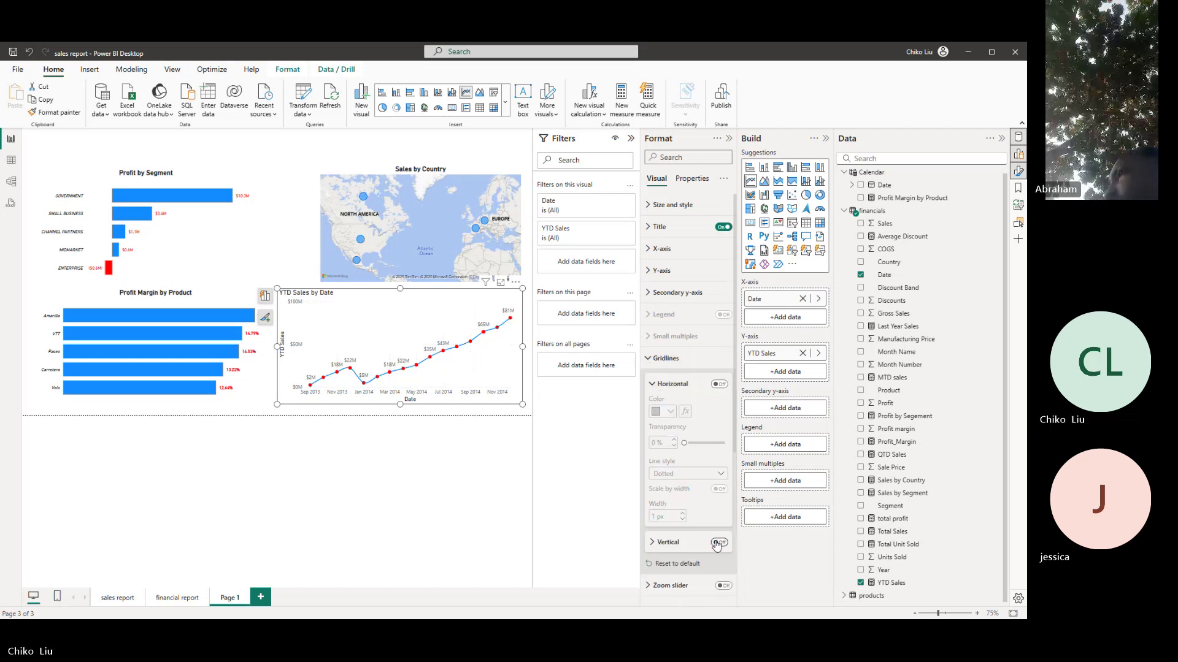
left_click(655, 359)
- Turn off the X-axis and Y-axis titles of the YTD Sales by Date chart
left_click(657, 248)
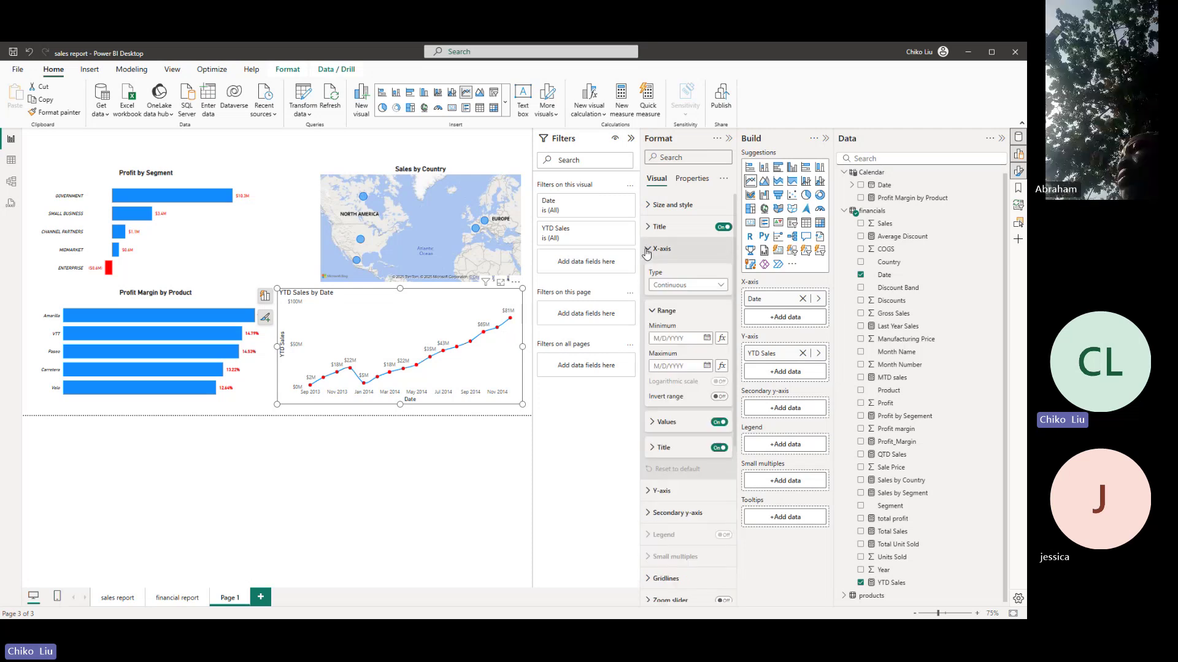
left_click(720, 448)
left_click(659, 248)
left_click(651, 271)
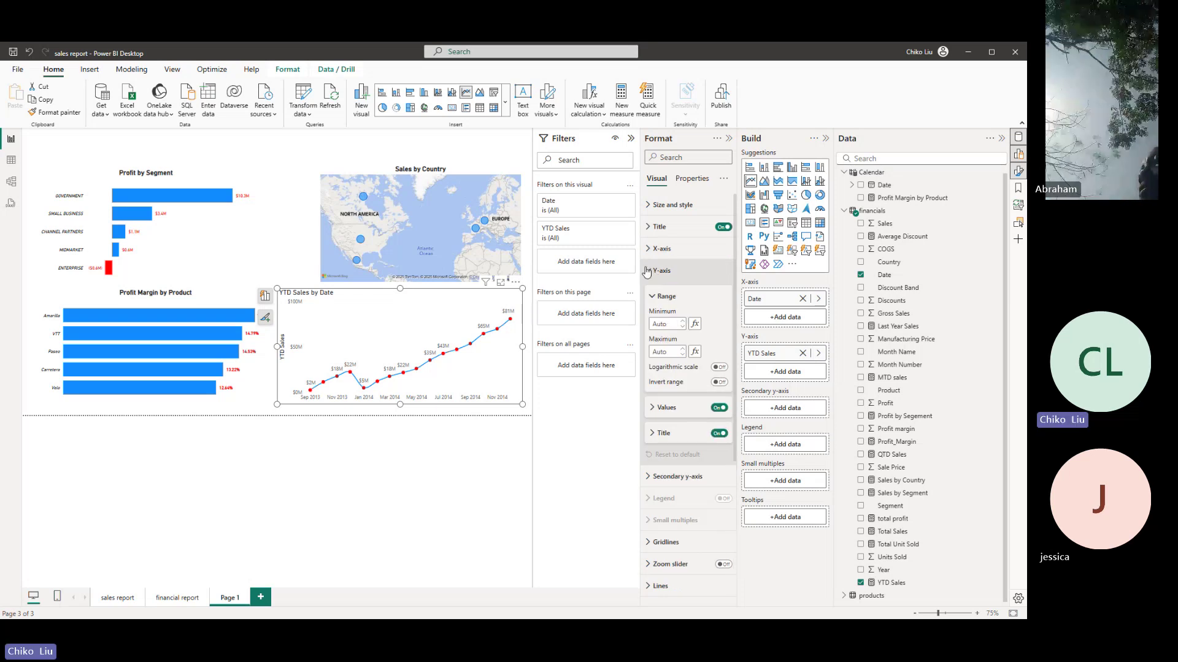
left_click(719, 434)
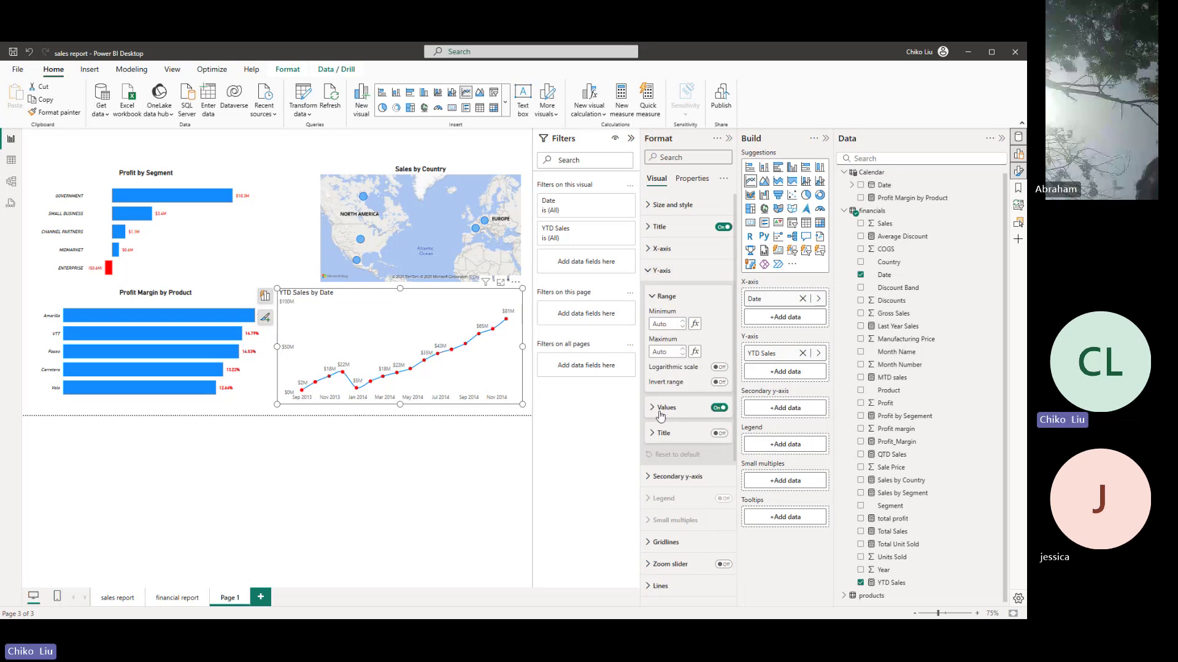
- Try formatting the Y-axis values in the italic DIN font
left_click(667, 408)
left_click(683, 434)
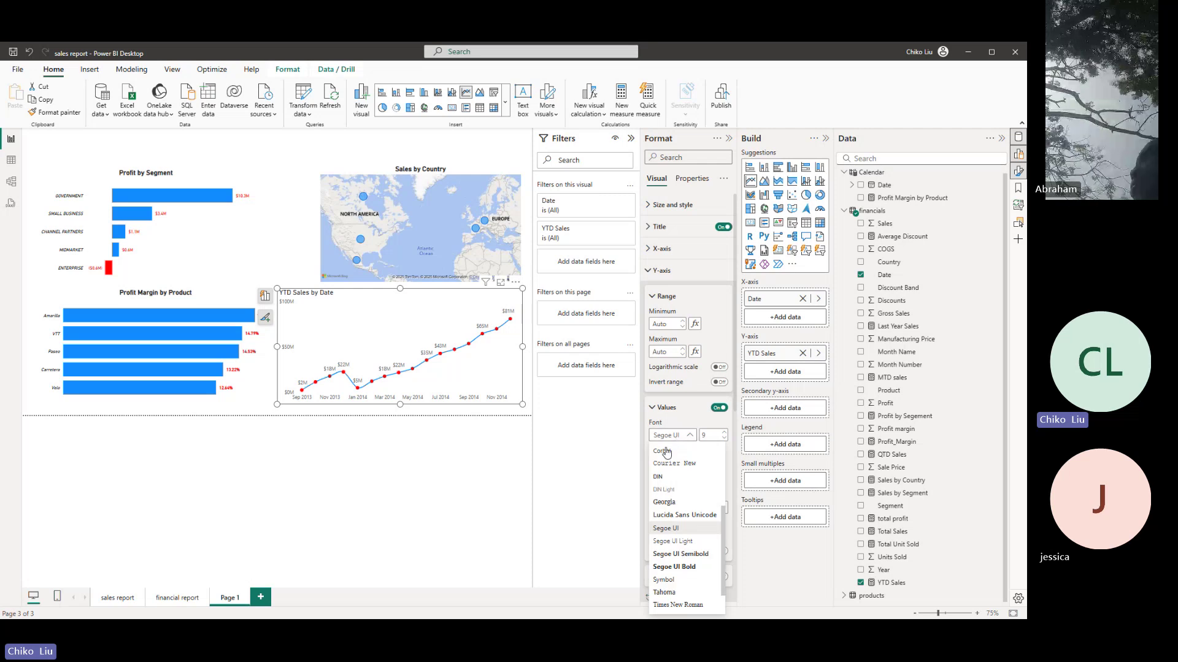
left_click(666, 476)
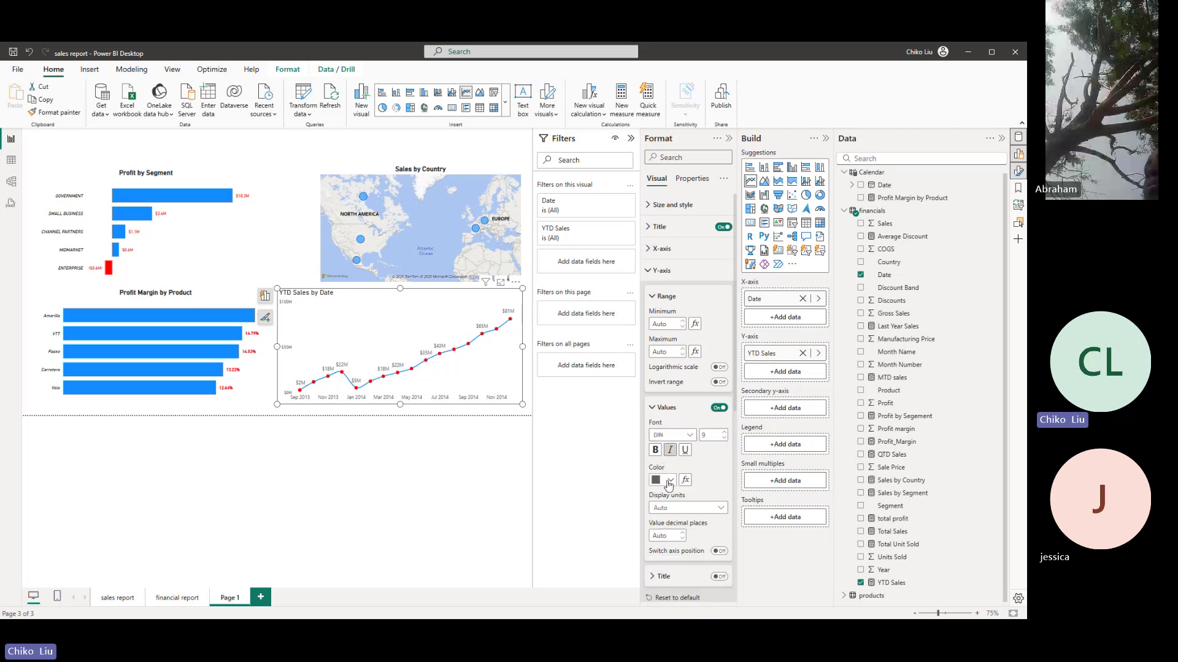
left_click(670, 481)
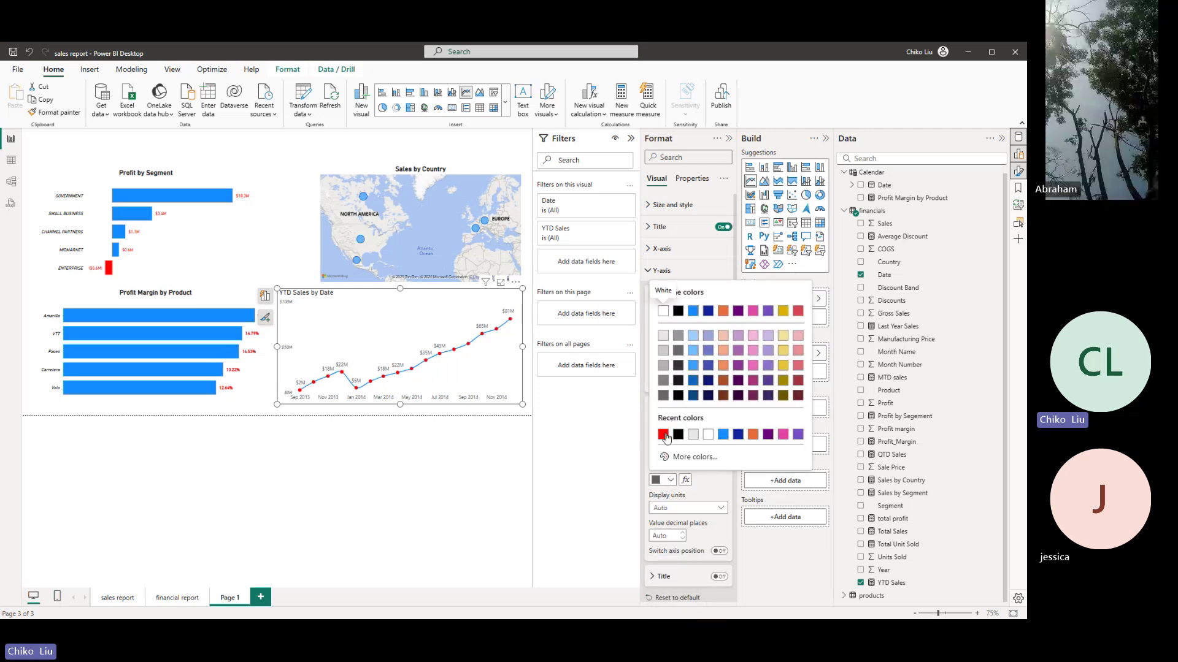
left_click(706, 482)
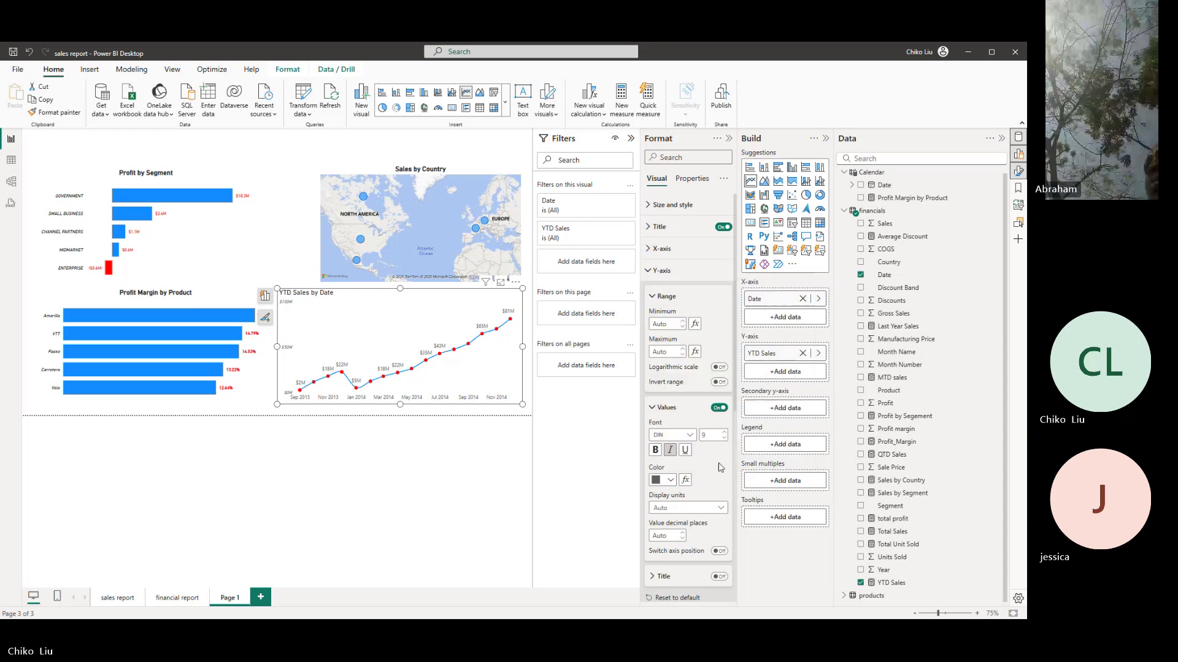
- Turn off the Y-axis values of the YTD Sales by Date chart
left_click(717, 407)
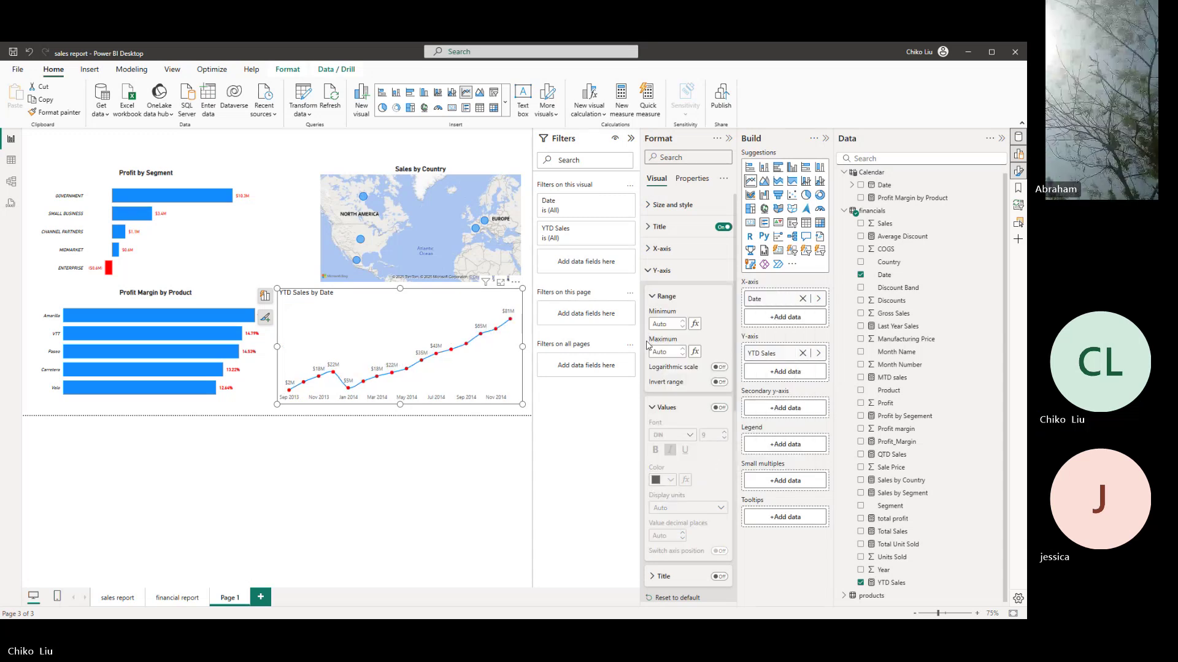
left_click(656, 272)
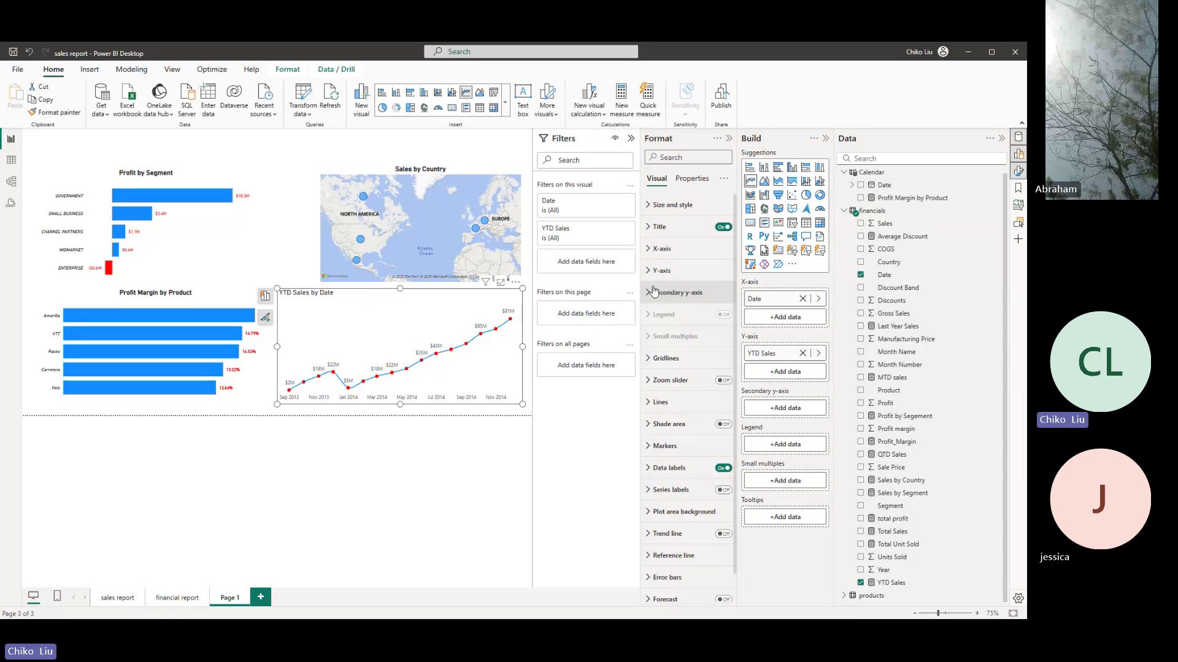
- Format the X-axis values of the YTD Sales by Date chart in bold black DIN at size 10
left_click(652, 254)
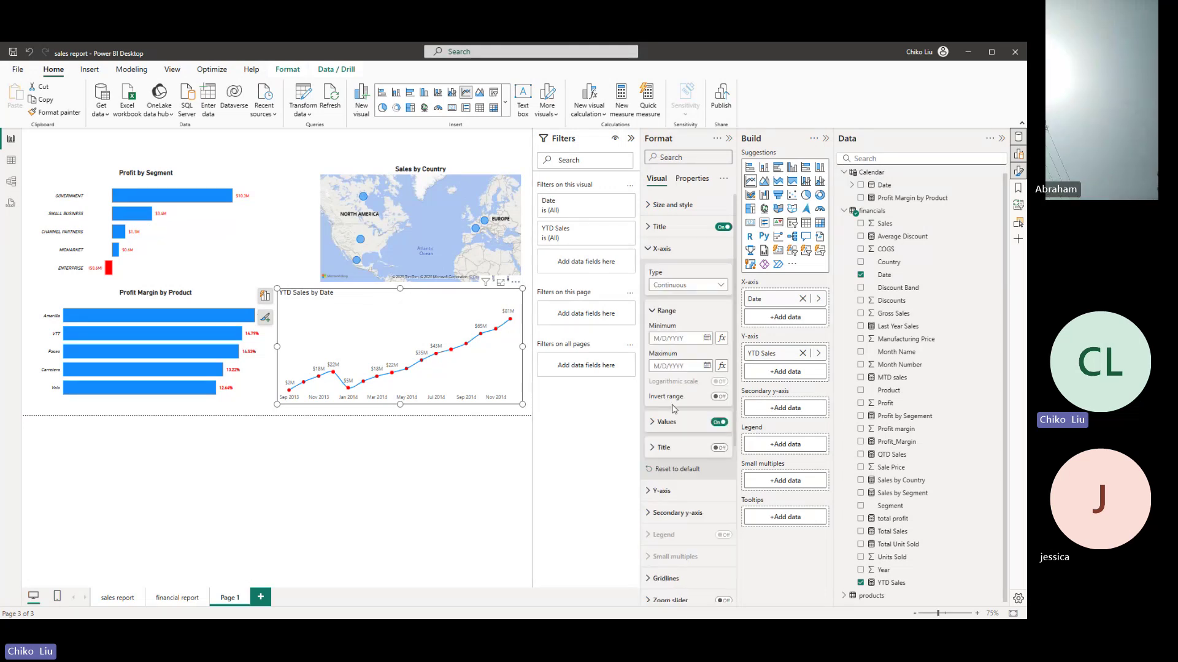
left_click(660, 423)
left_click(676, 451)
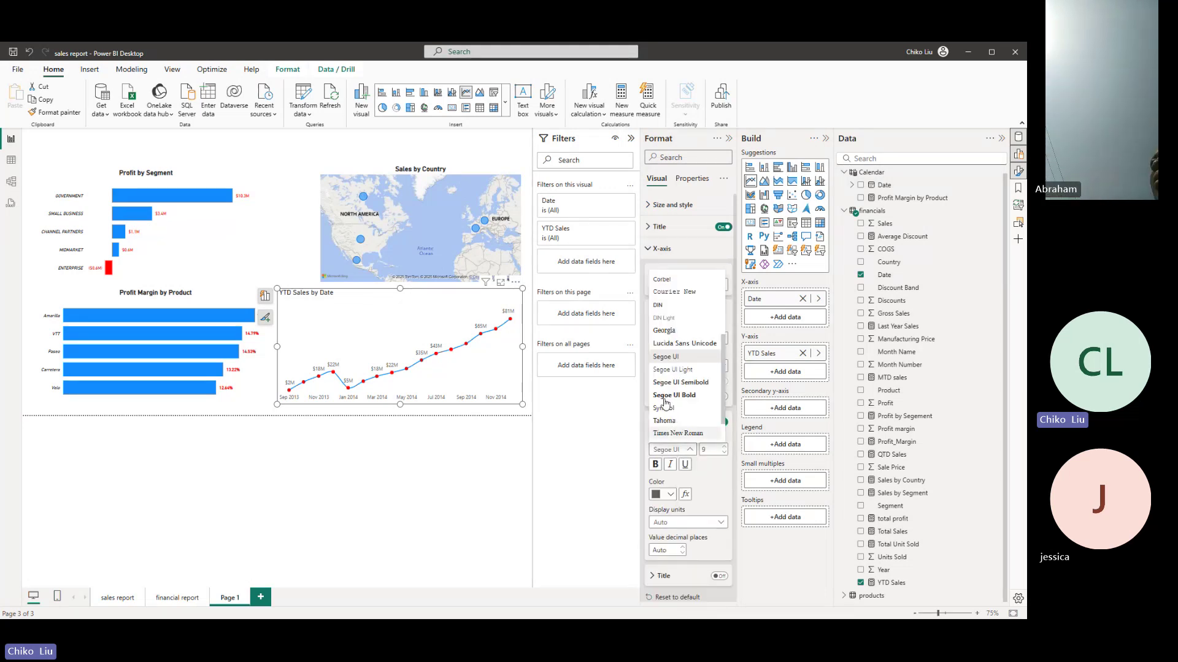
left_click(664, 412)
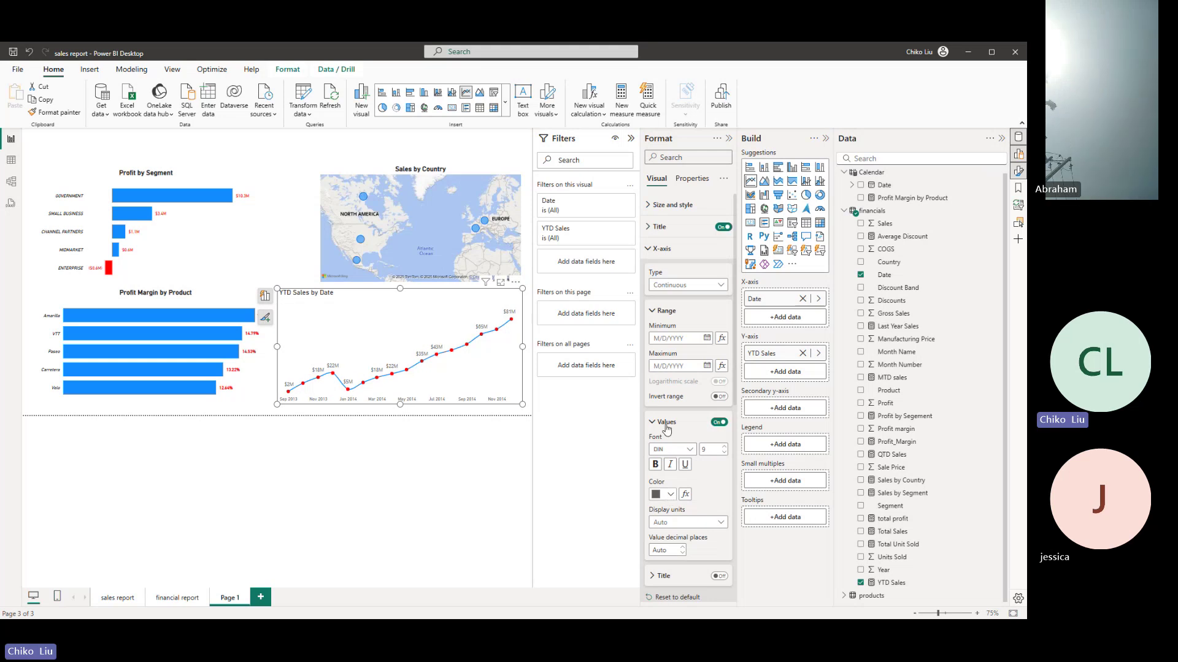
left_click(670, 495)
left_click(677, 326)
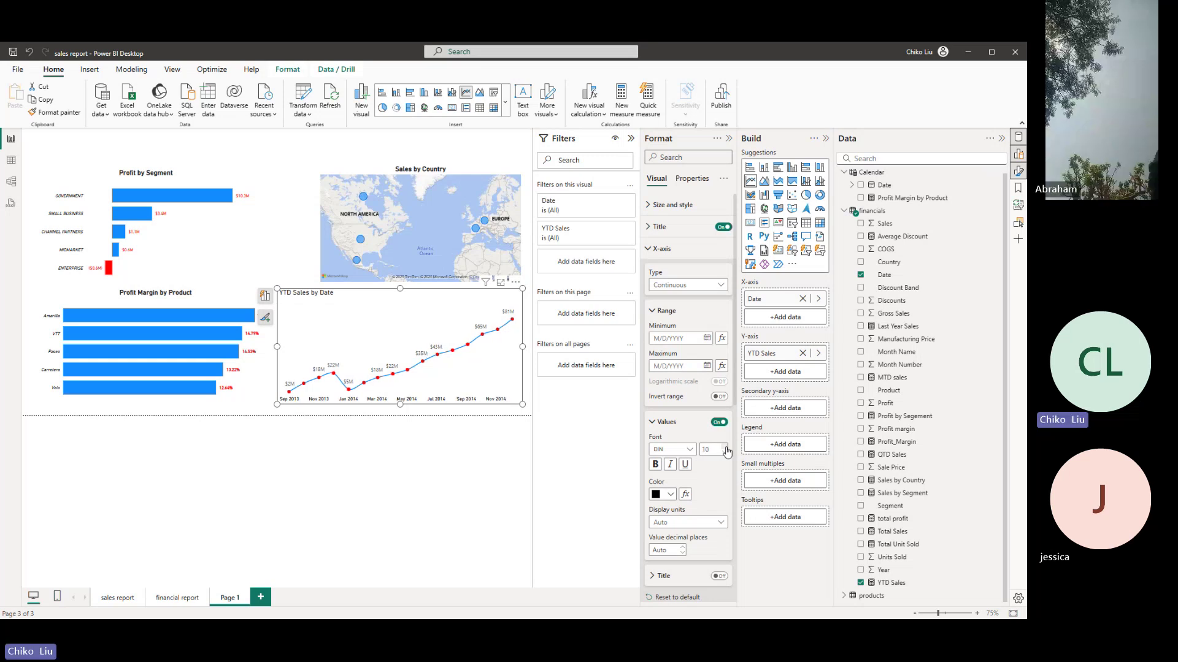
left_click(655, 466)
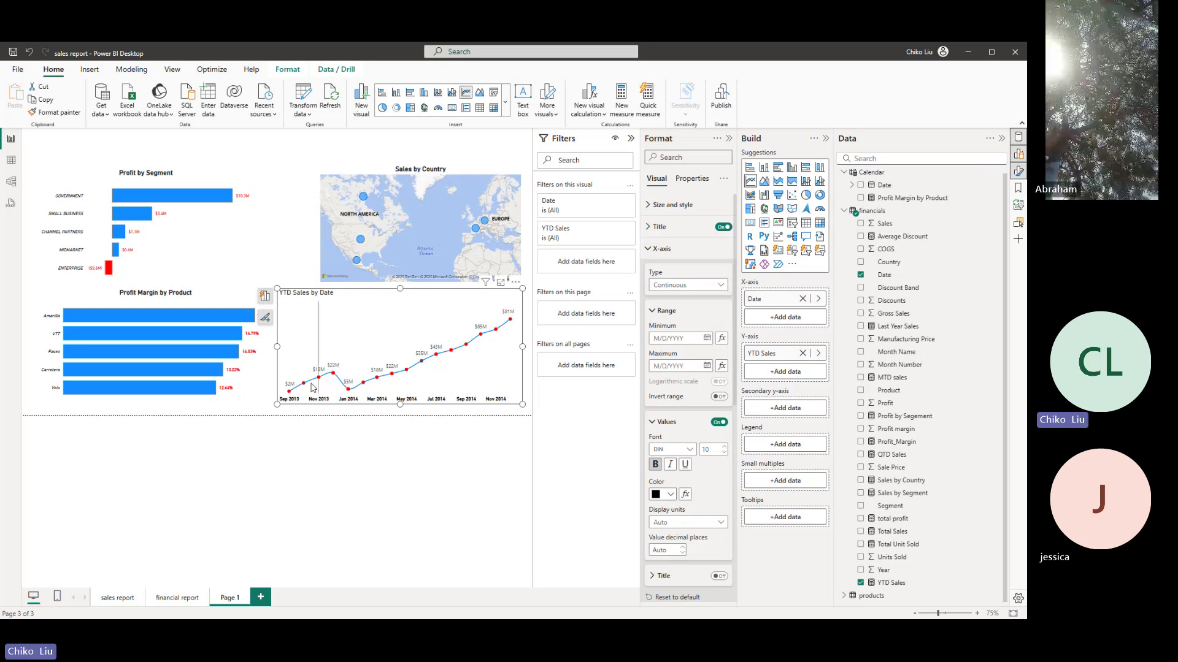
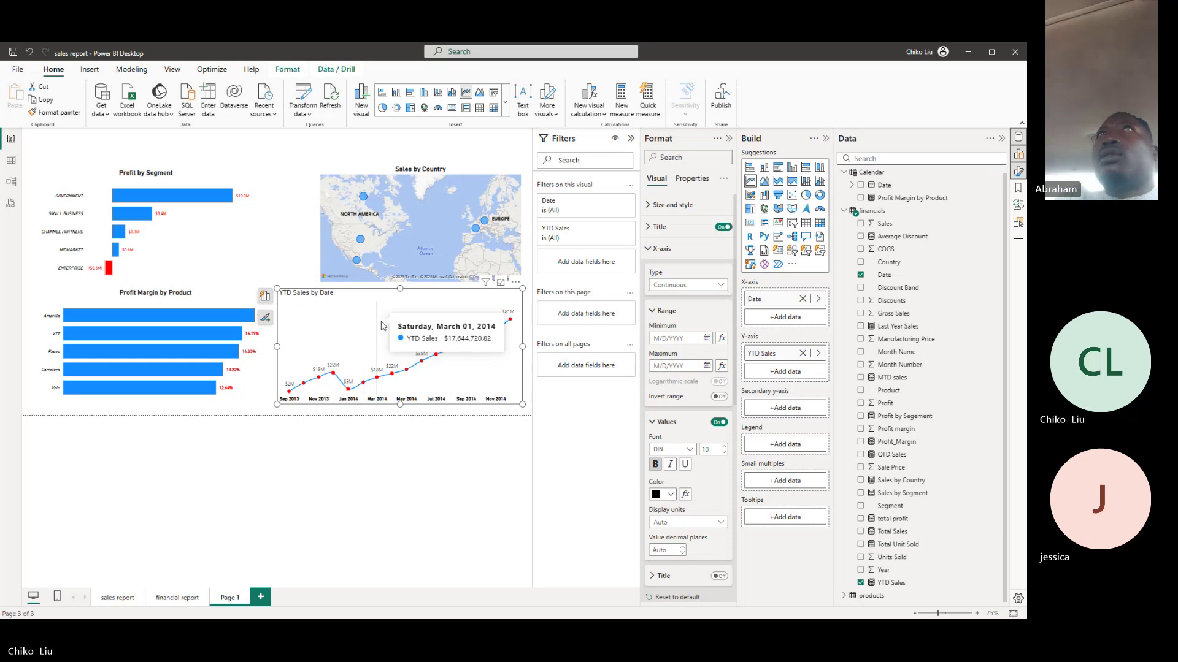
- Set the YTD Sales by Date chart's tooltip background to light grey with 16% transparency and check the tooltip on the line
left_click(692, 180)
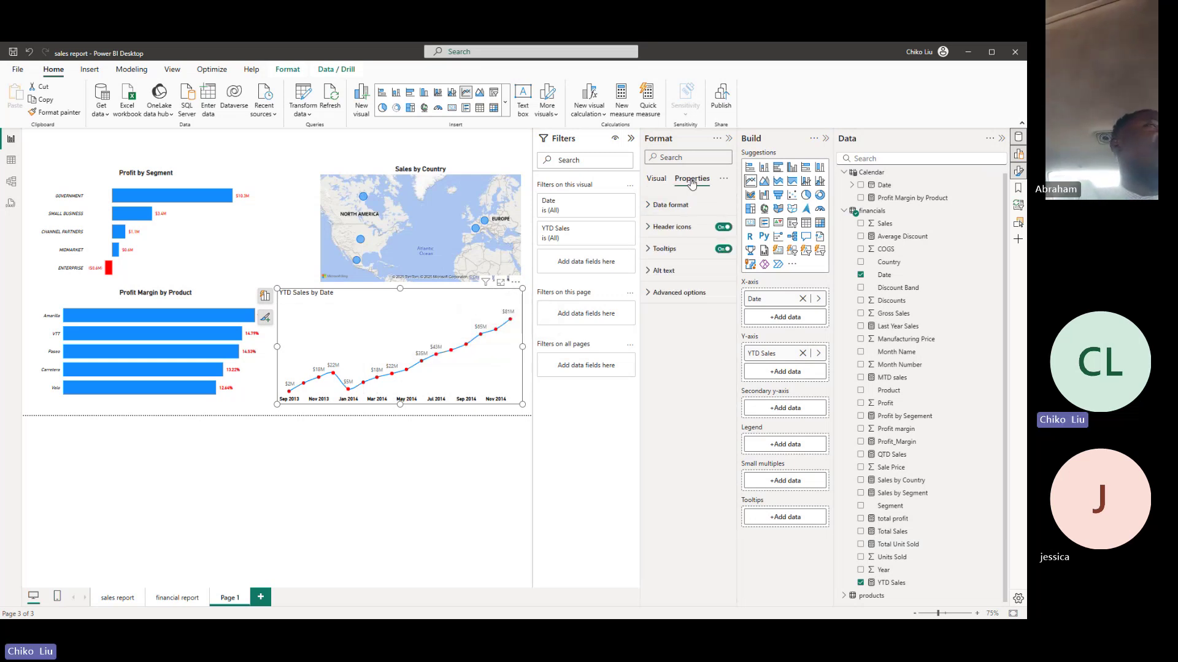
left_click(657, 249)
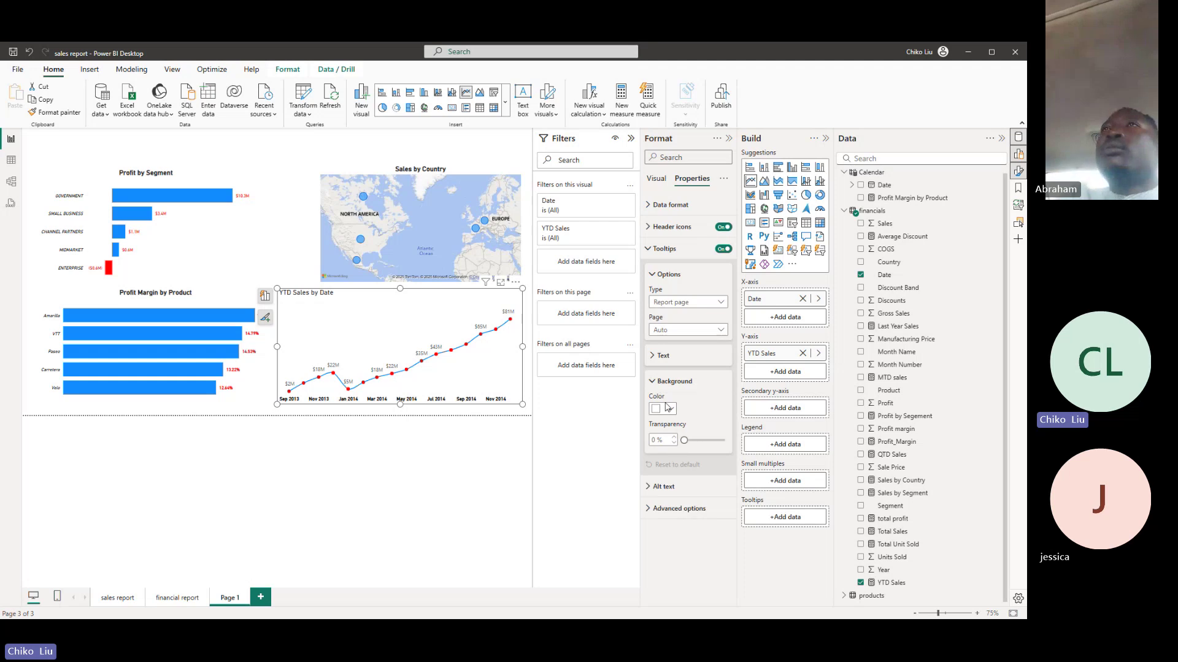
left_click(668, 408)
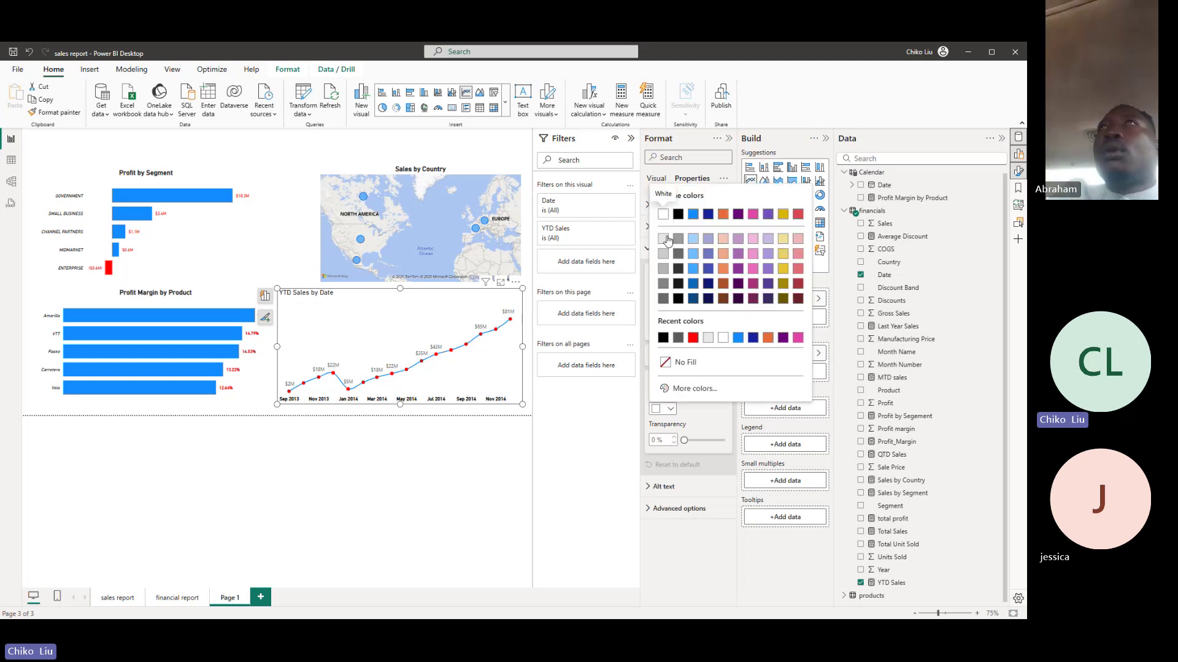
left_click(668, 363)
left_click(656, 440)
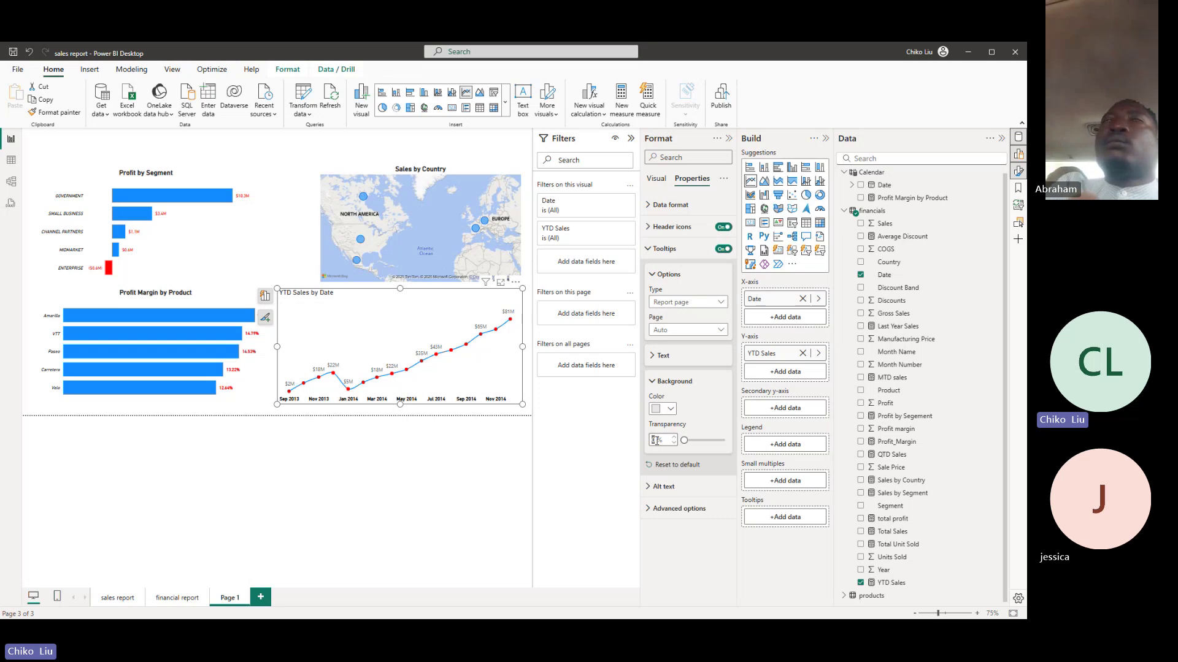
type("15")
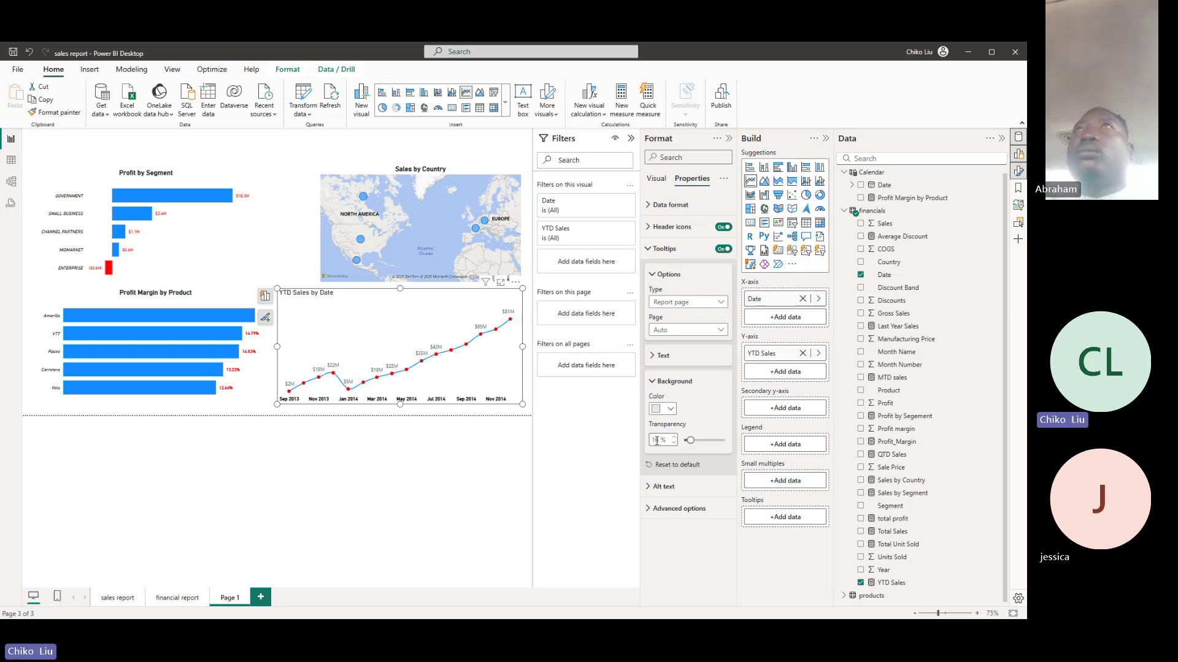
key("Tab")
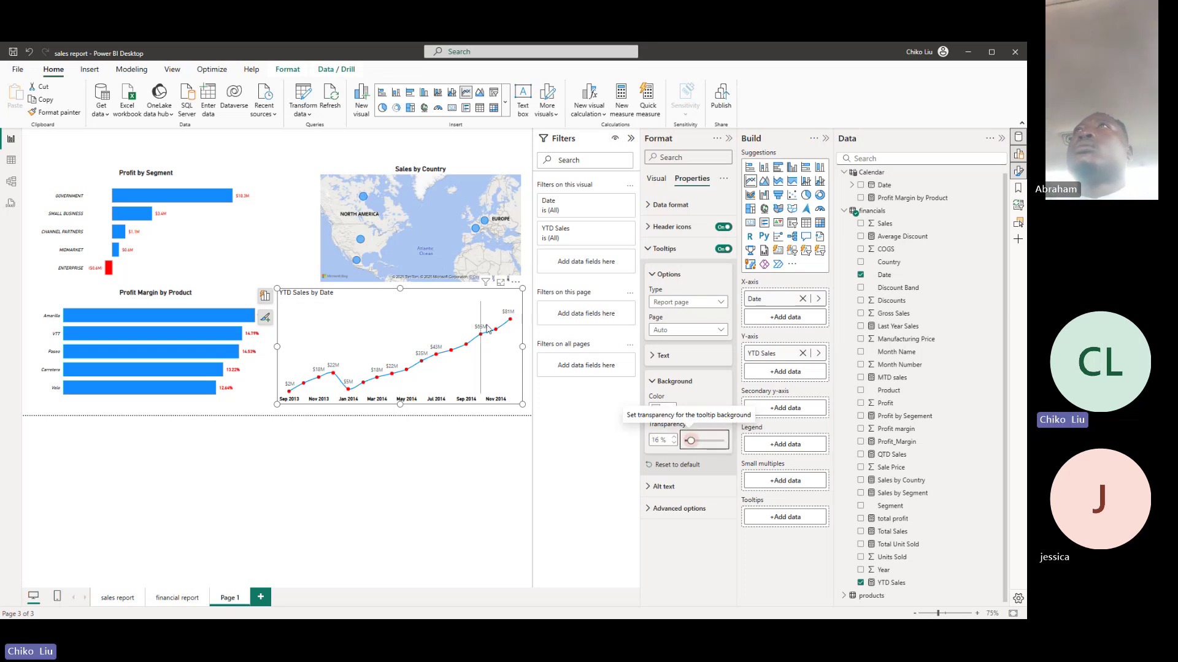
mouse_move(481, 337)
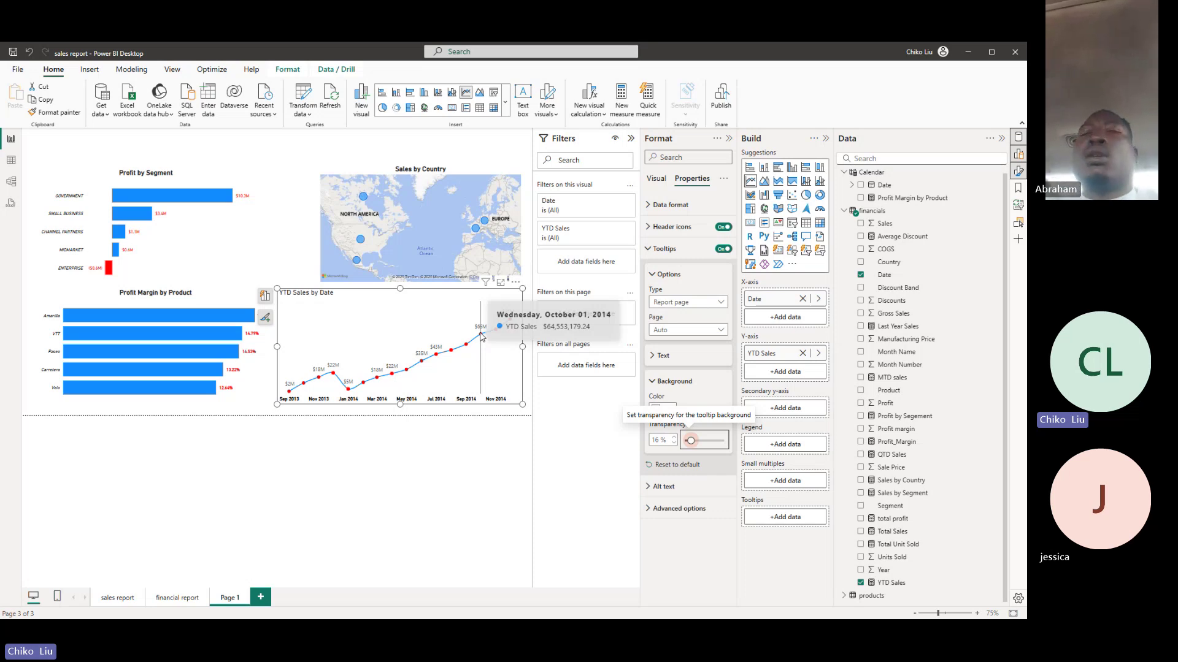
- Format the chart's tooltip text with the DIN font, red value color and black label color
left_click(654, 357)
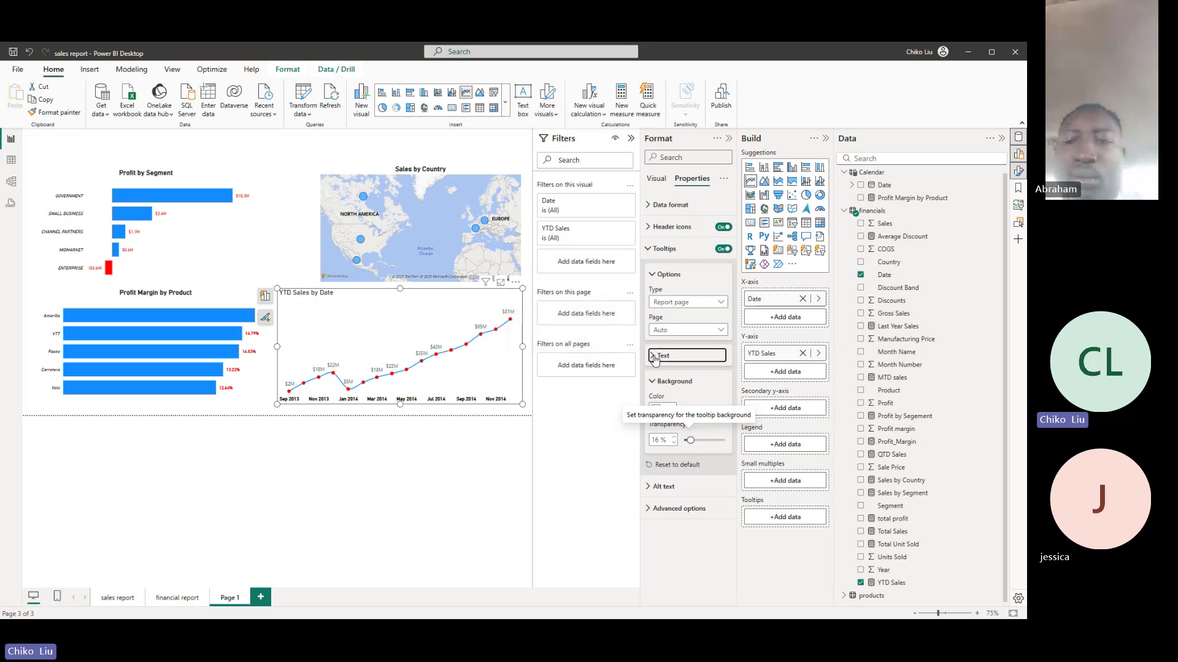
left_click(667, 456)
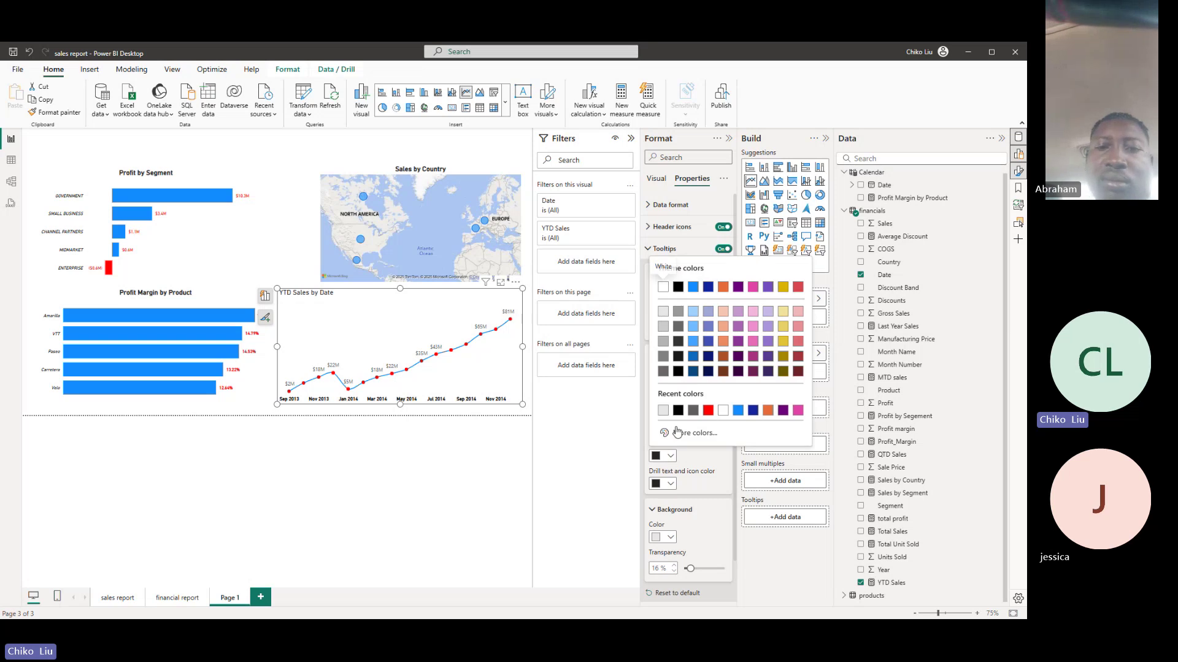
left_click(708, 411)
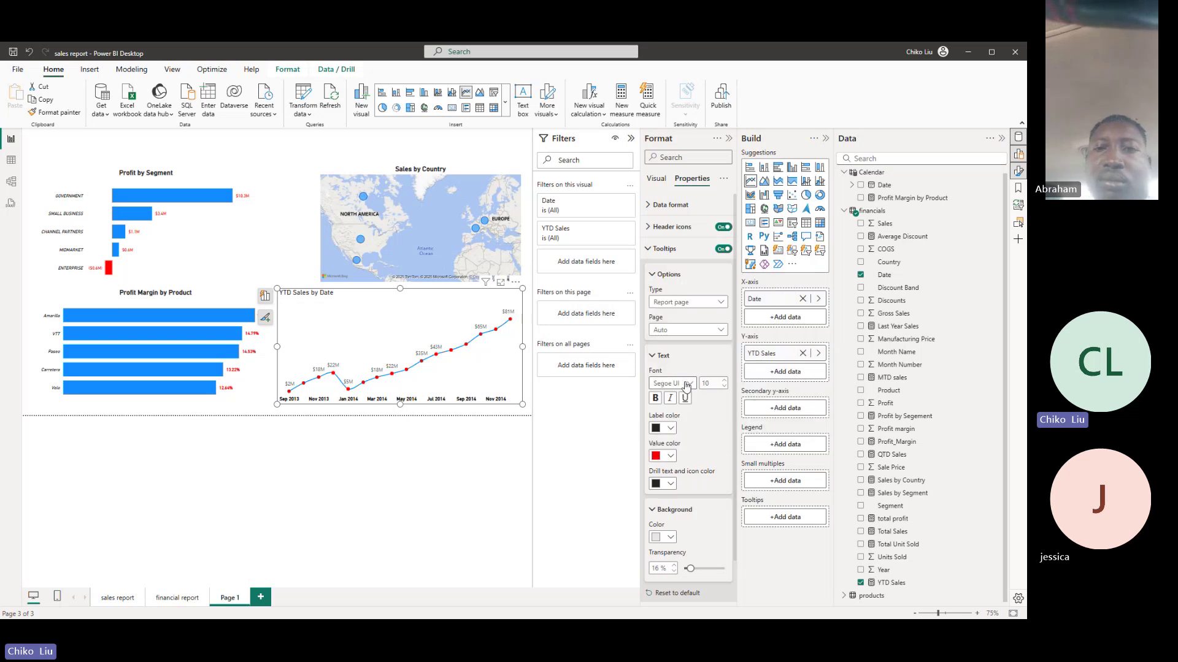
left_click(685, 384)
left_click(666, 428)
left_click(670, 429)
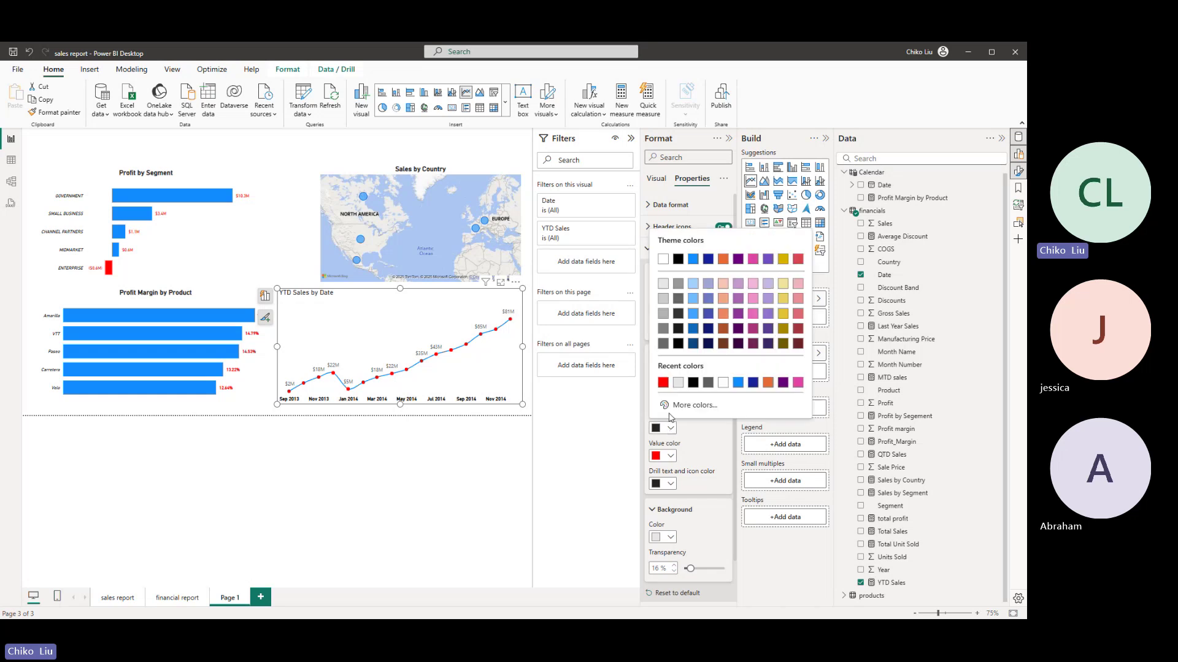
left_click(678, 260)
mouse_move(466, 349)
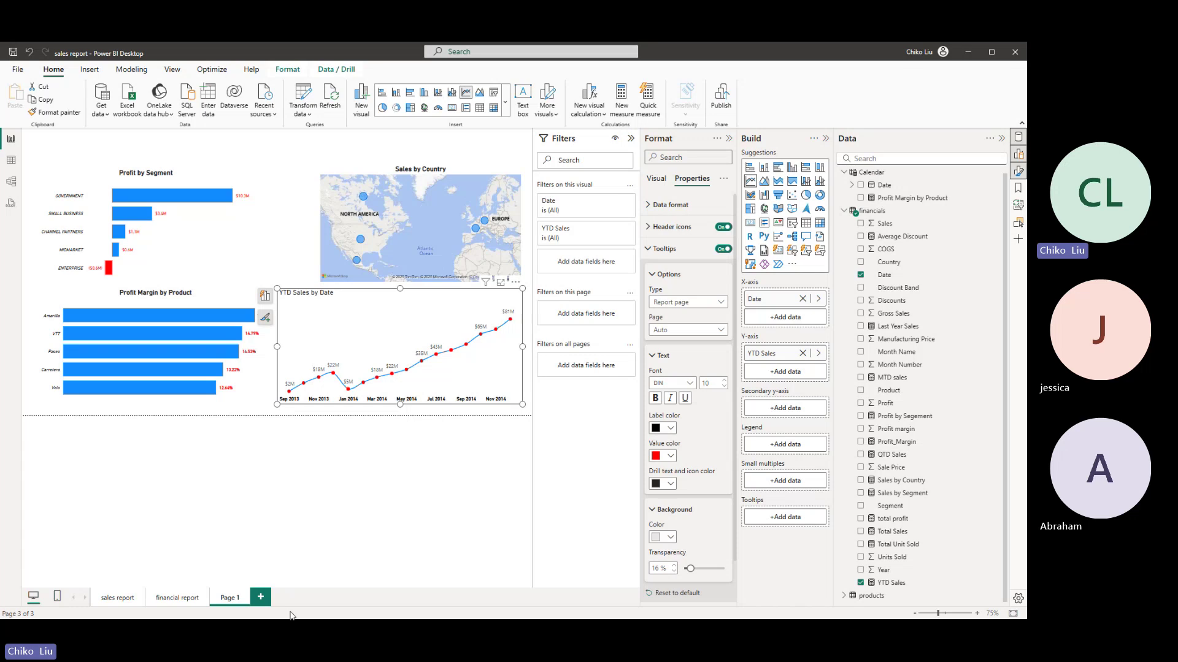
- Switch to the LAB 4 PDF in Edge, read the remaining visualization and Top N filter instructions, and return to Power BI
mouse_move(292, 618)
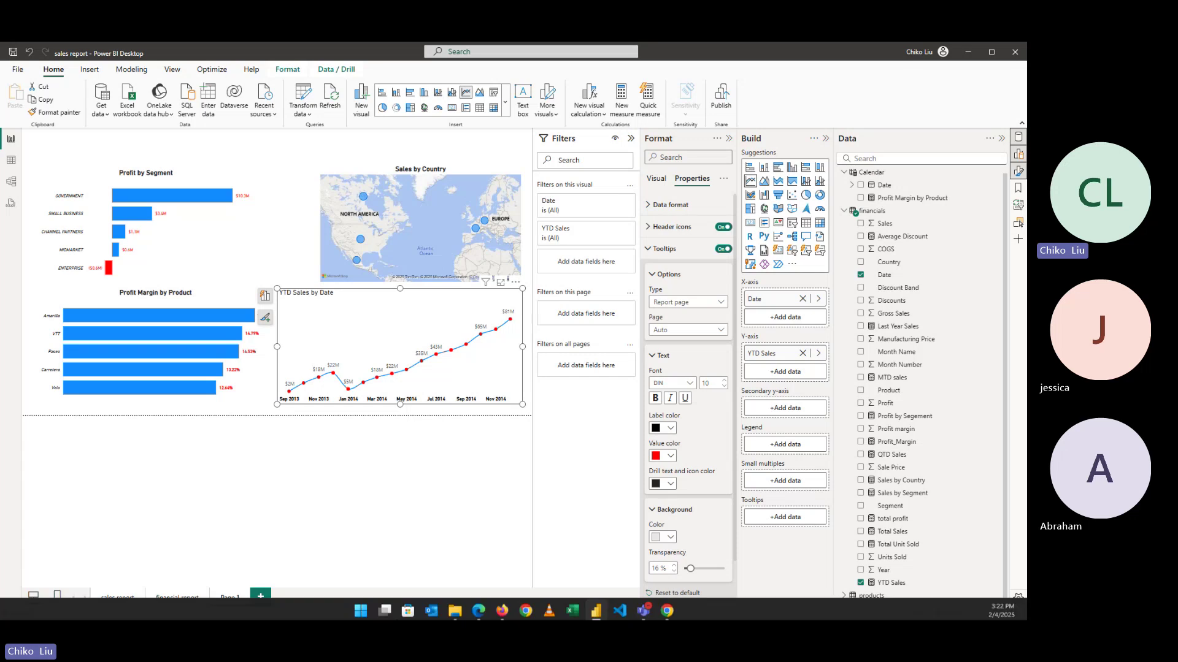
left_click(478, 609)
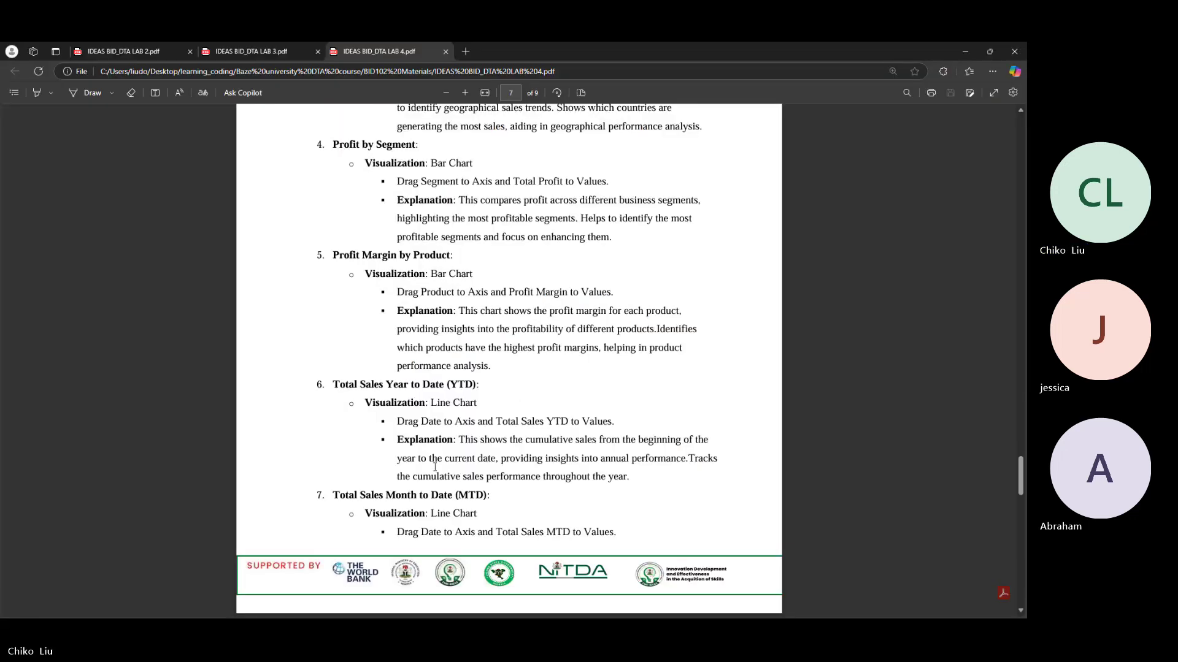
scroll(442, 437, "down", 5)
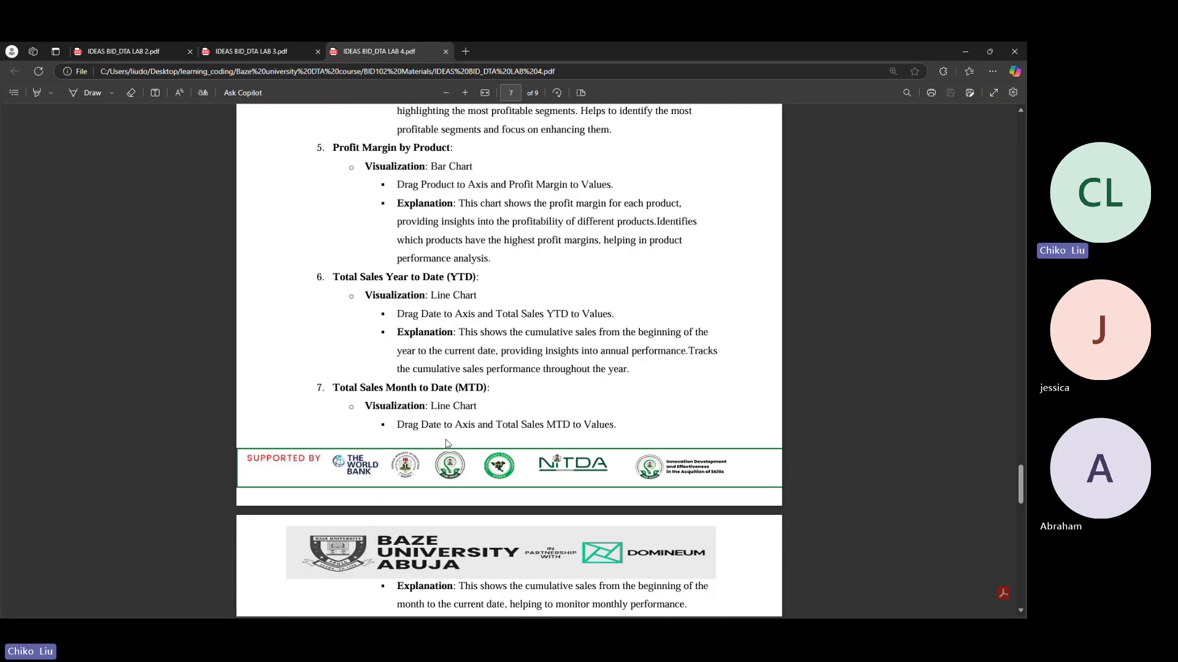
scroll(446, 444, "down", 5)
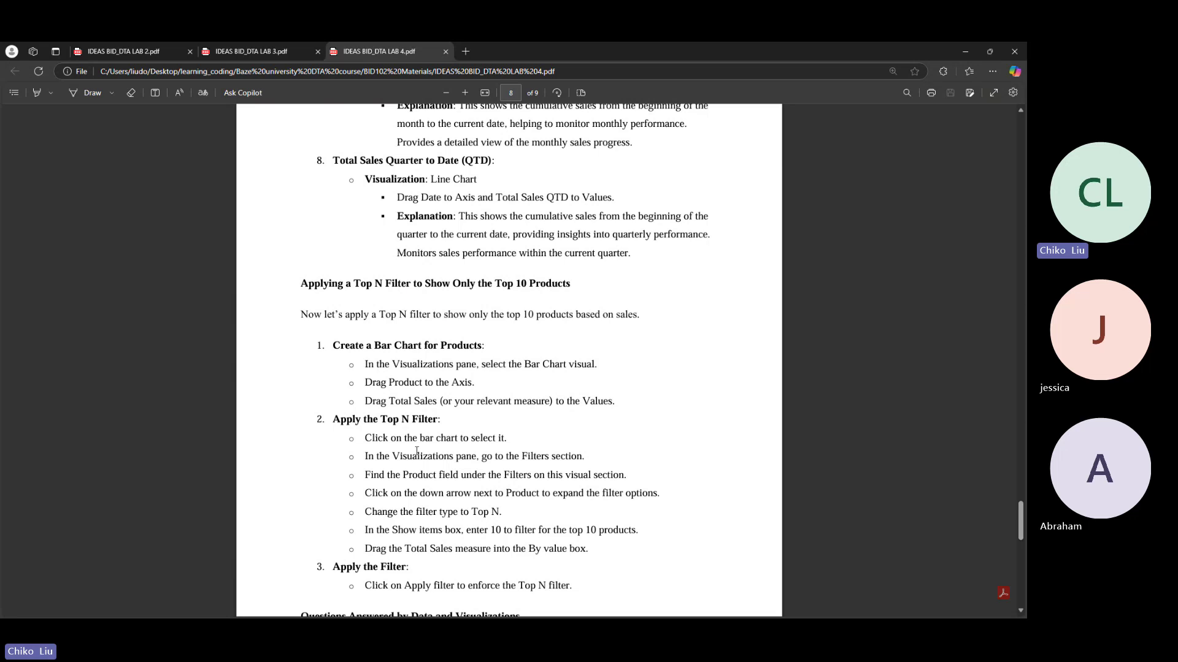
left_click(969, 51)
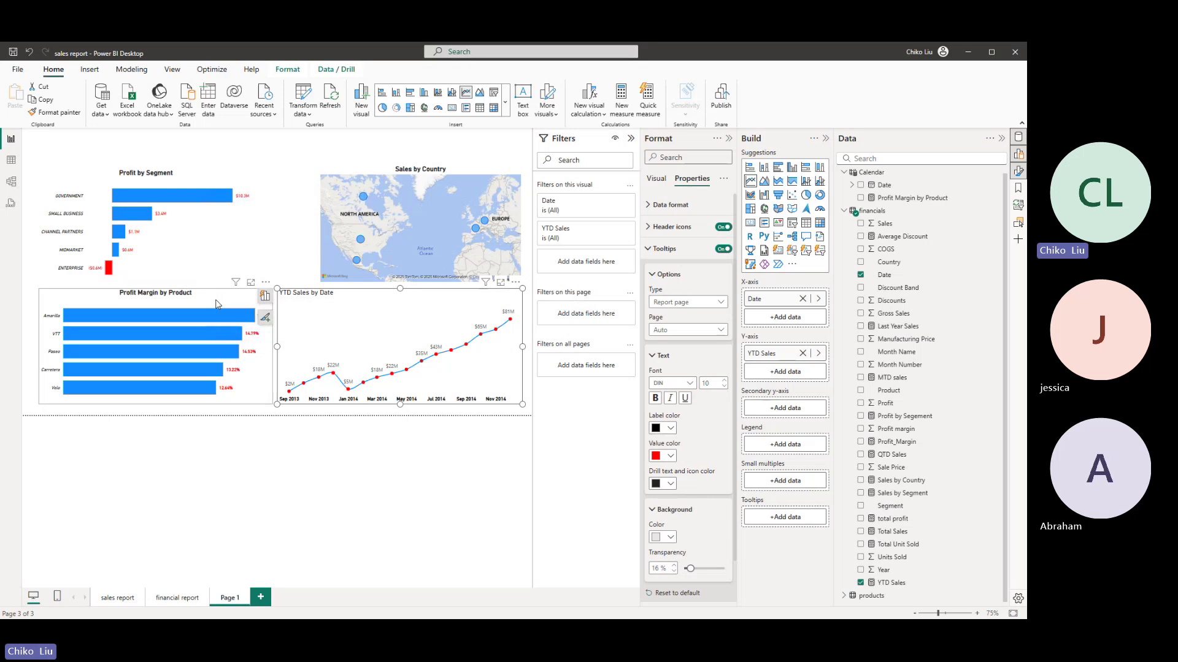
- Apply a Top N filter on Product to the Profit Margin by Product chart, showing the top 3 by Profit_Margin
left_click(216, 304)
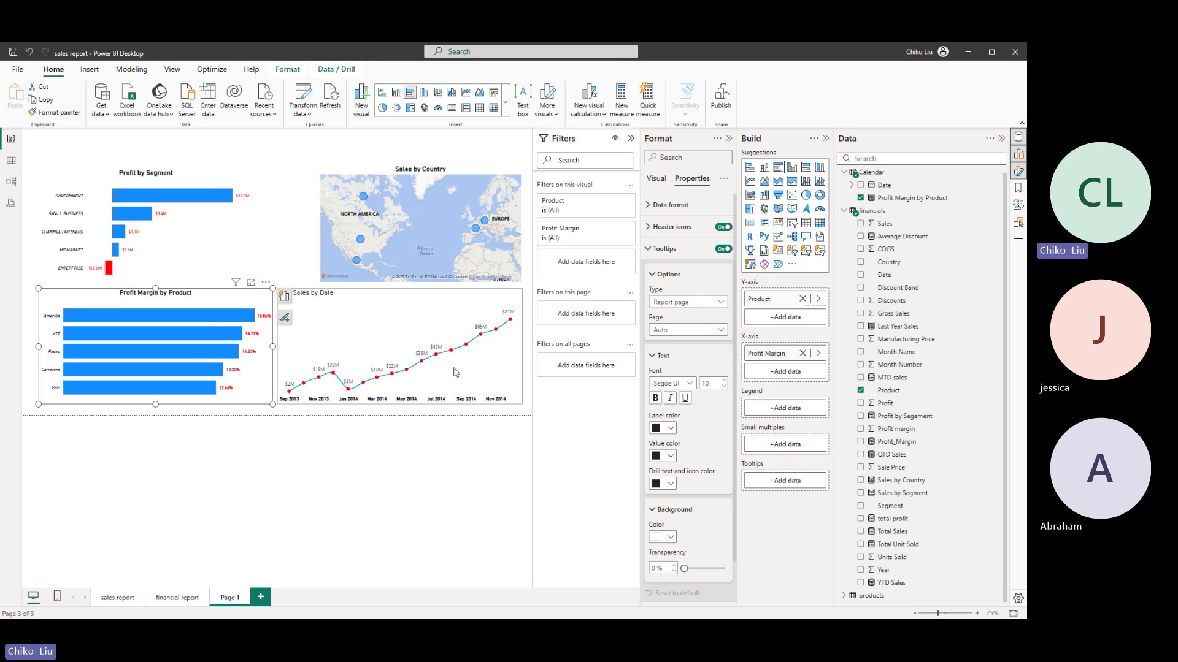
left_click(613, 204)
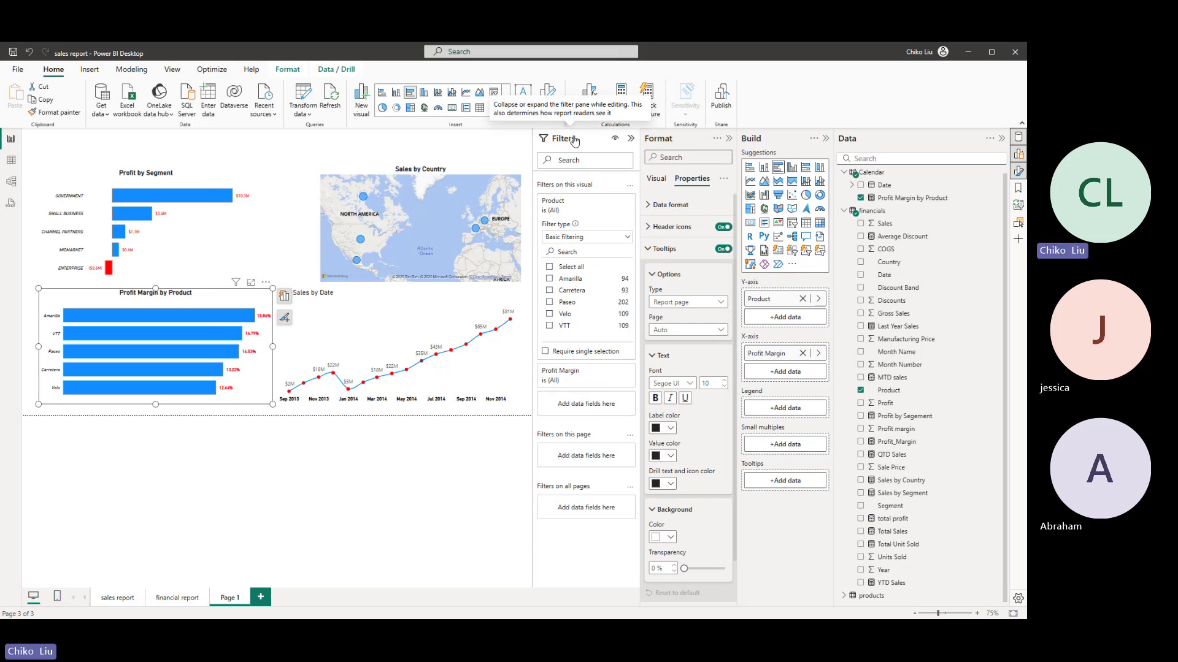
left_click(612, 239)
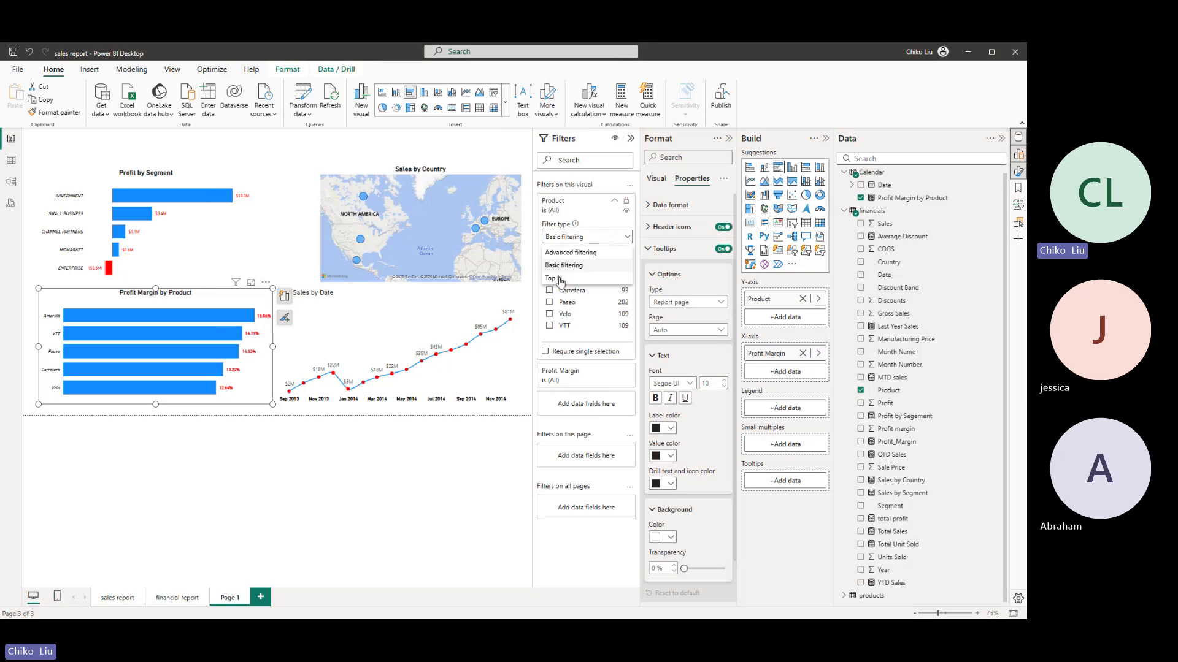
left_click(560, 279)
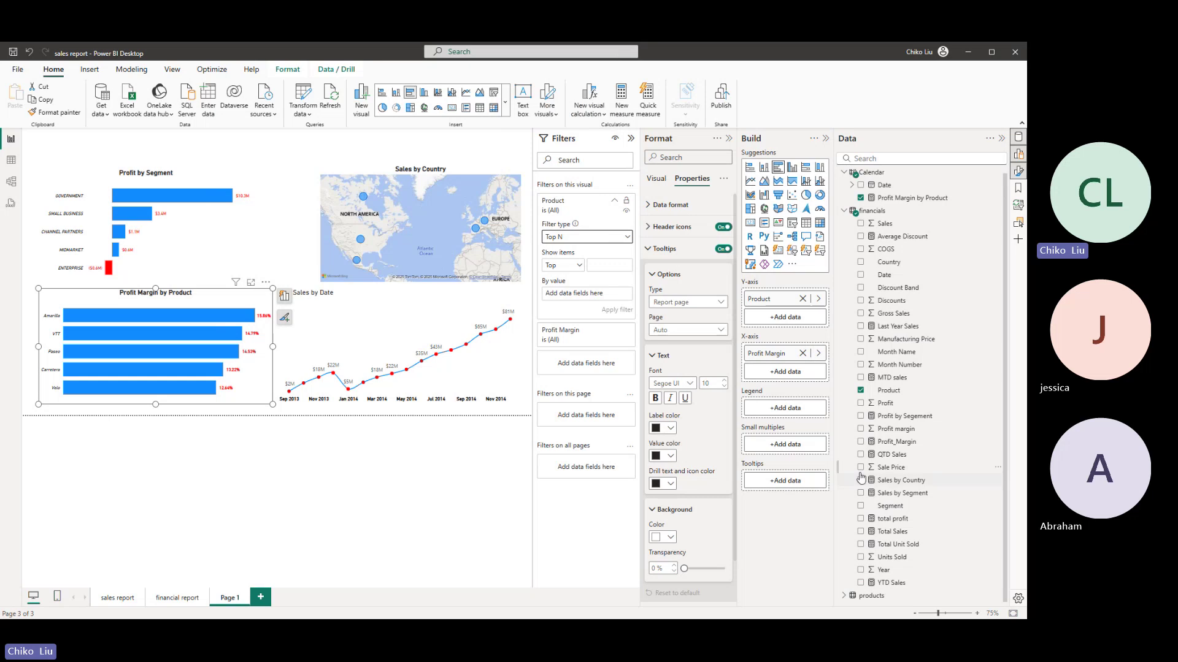
left_click_drag(892, 441, 610, 301)
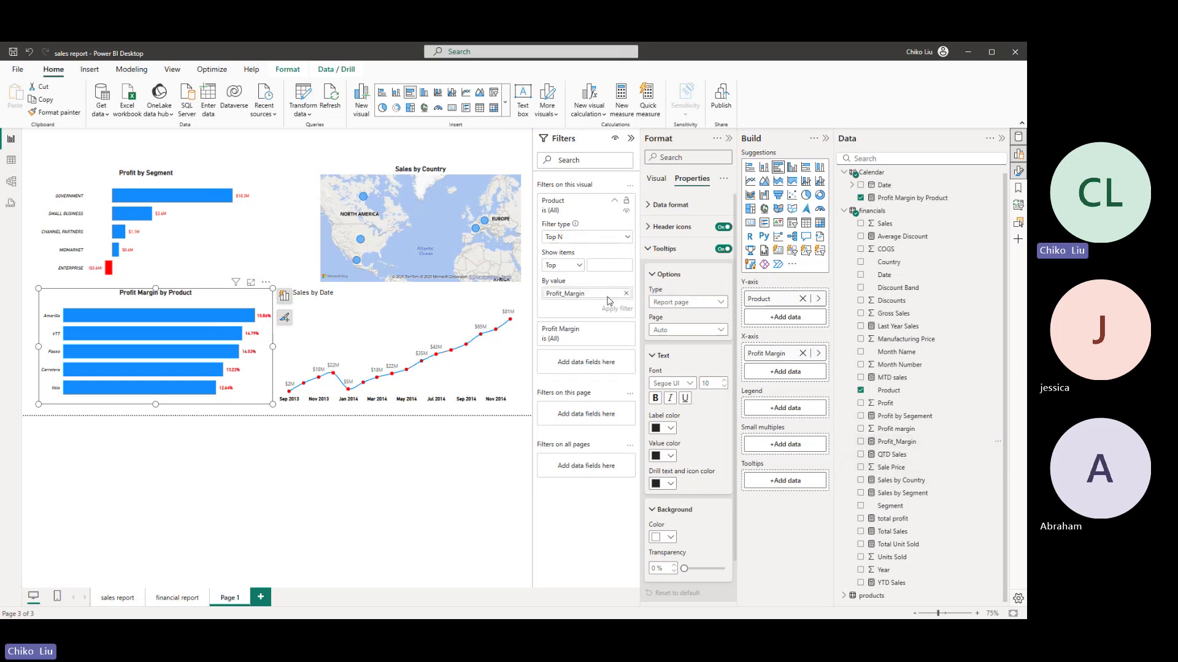
left_click(604, 266)
type("3")
left_click(617, 308)
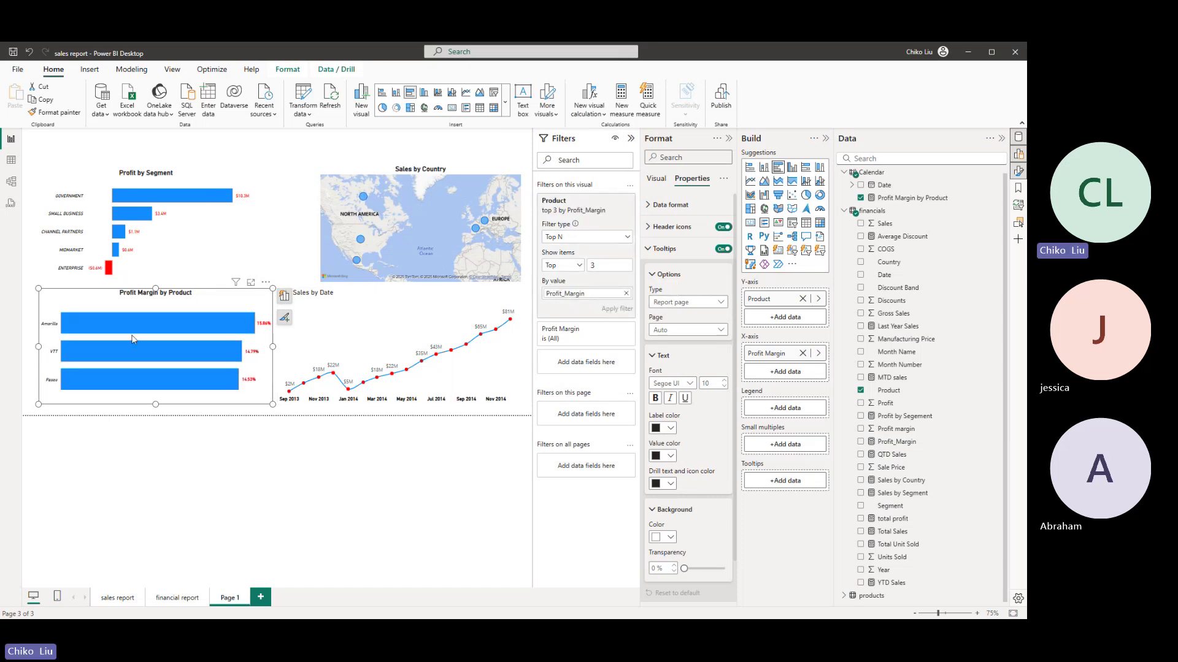
- Change the Product filter to show the top 4 items and apply it
double_click(592, 265)
type("4")
left_click(618, 310)
mouse_move(164, 366)
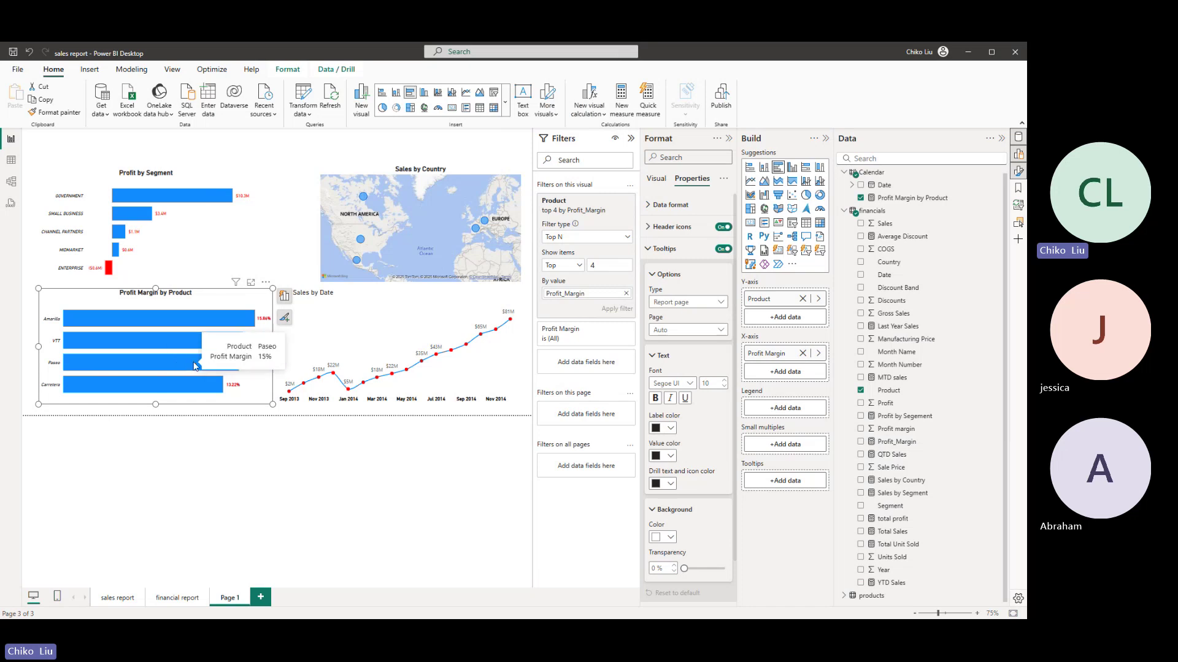
left_click(606, 270)
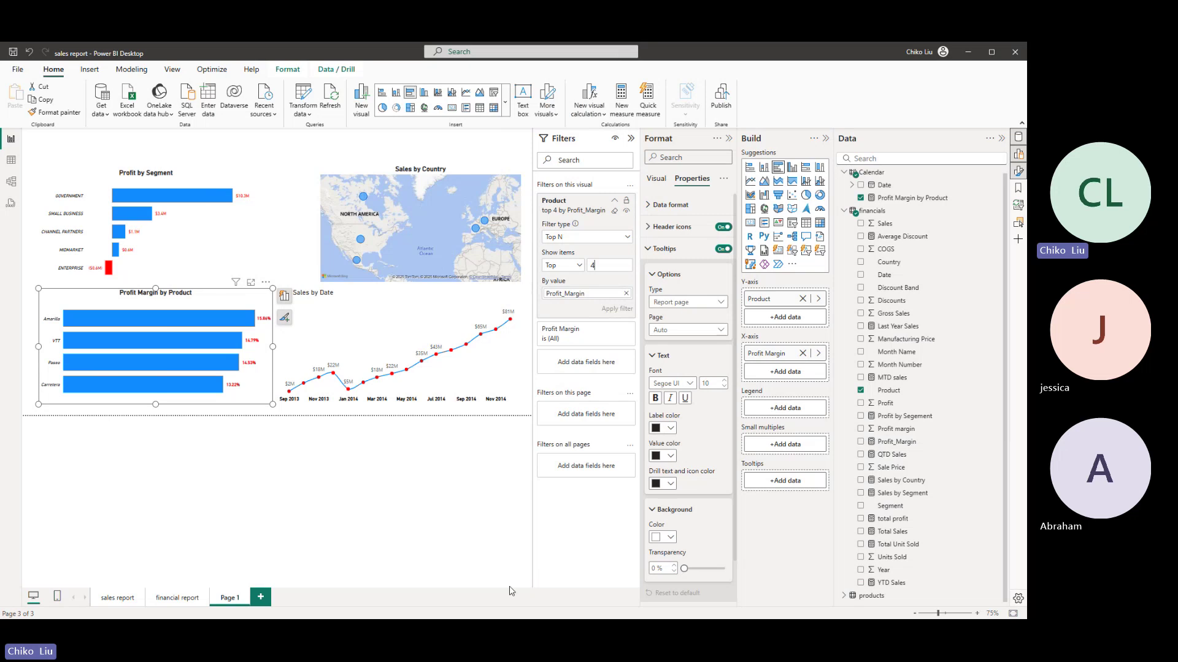
- Switch to the LAB 4 PDF in Edge and review its section on questions answered by data and visualizations
mouse_move(299, 620)
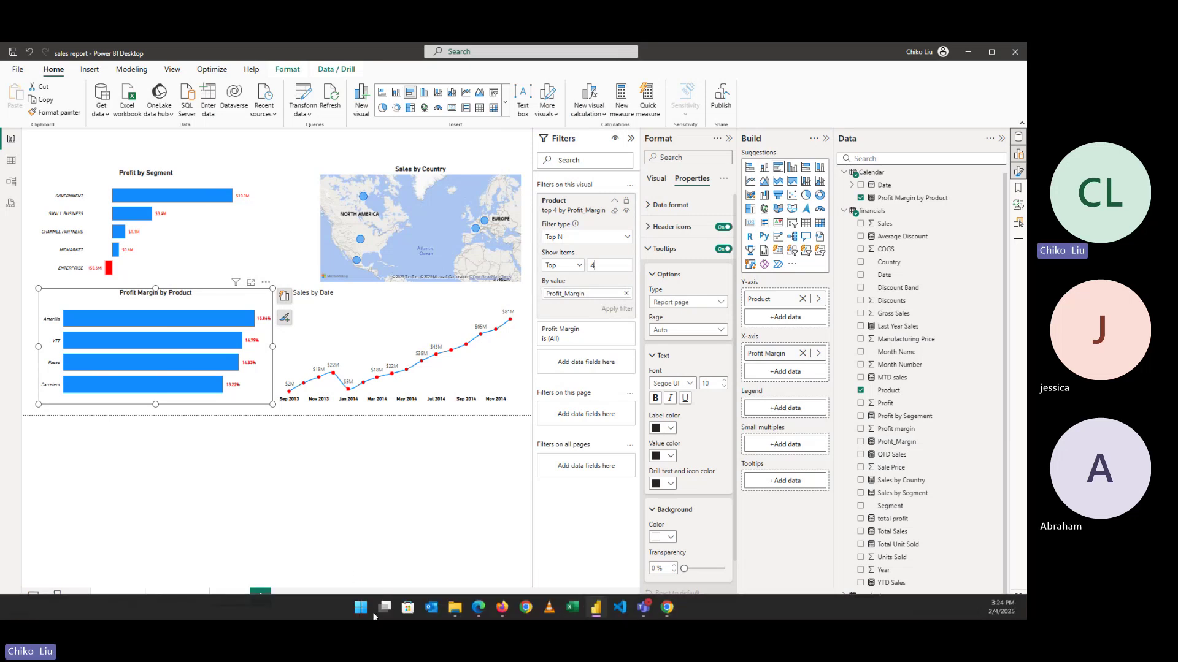
left_click(480, 610)
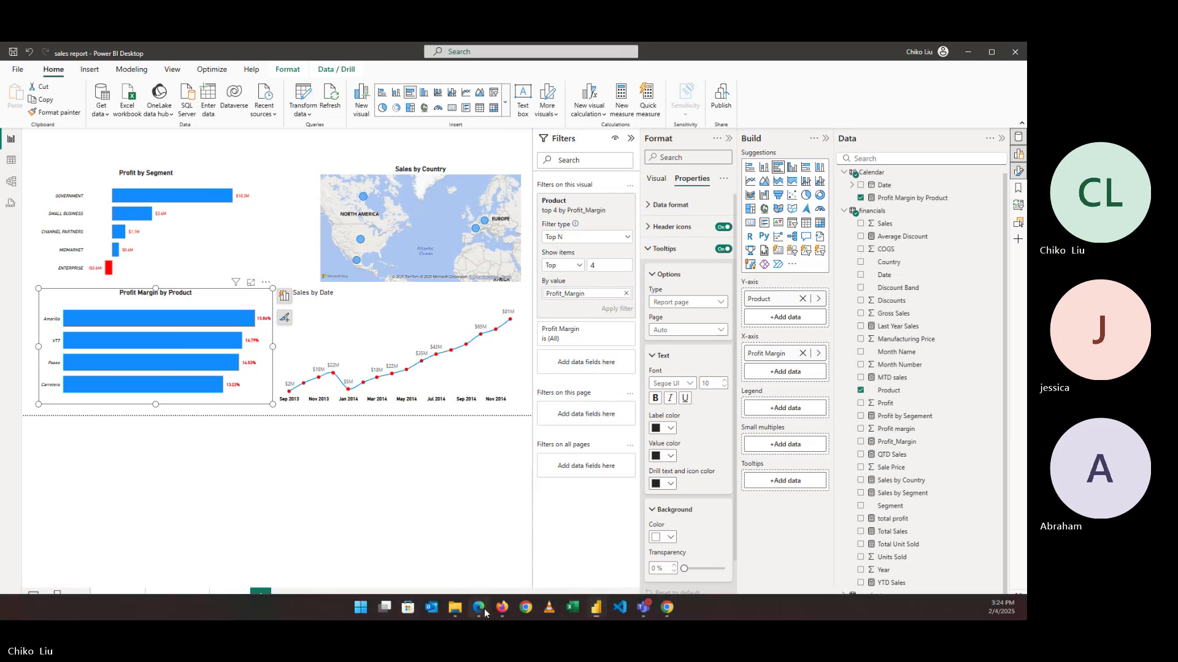
scroll(400, 366, "down", 5)
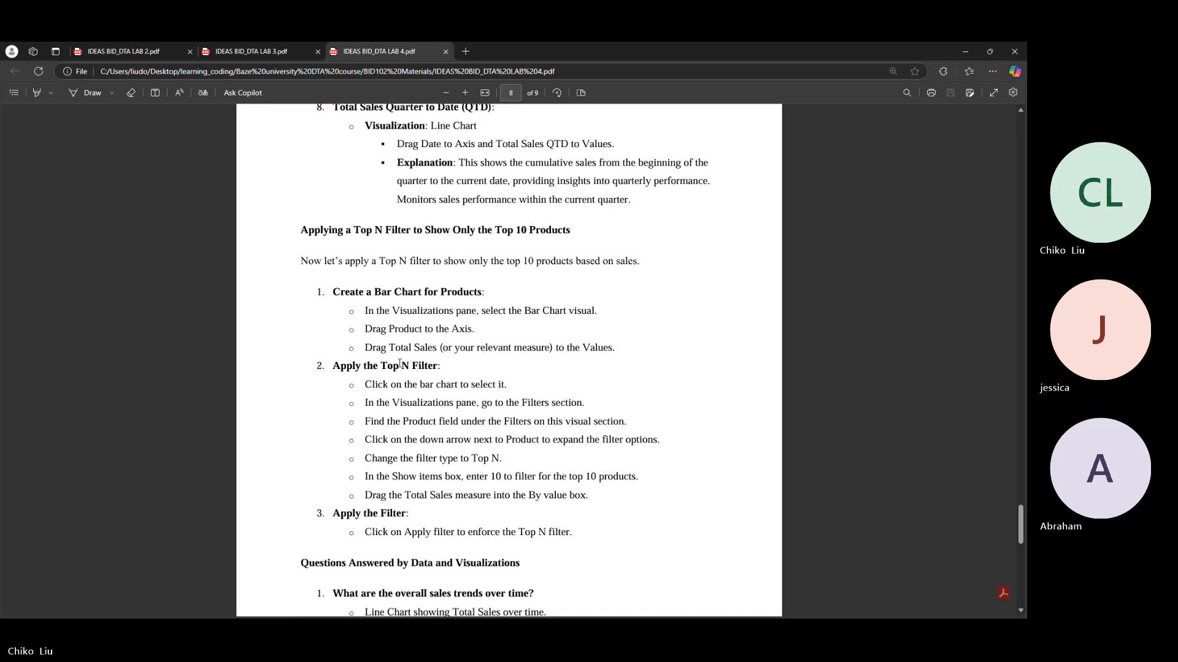
scroll(402, 366, "down", 3)
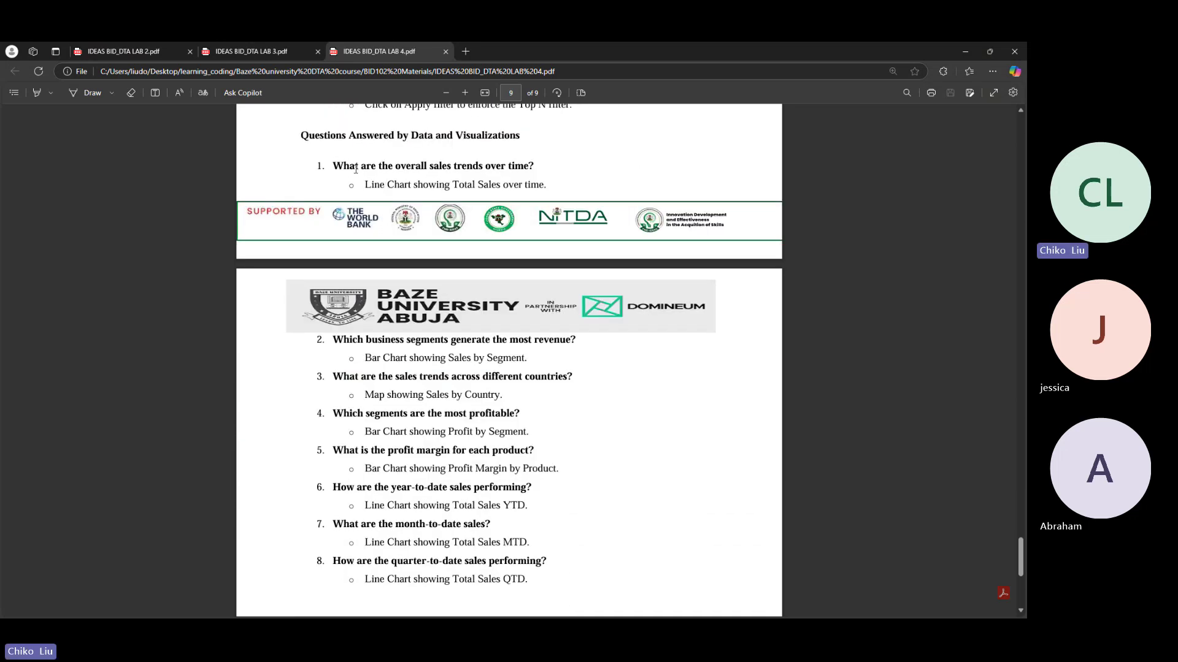
- Highlight and read questions 1 to 8 with their matching chart types on the last pages of the LAB 4 PDF
left_click_drag(333, 160, 560, 187)
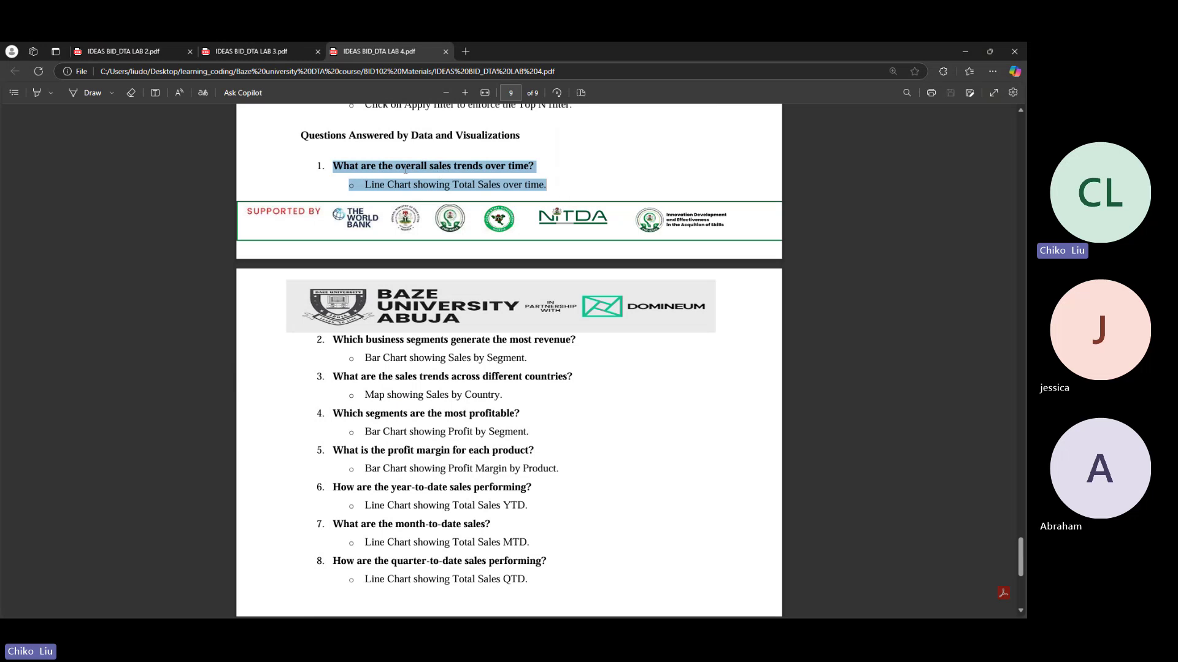
left_click_drag(297, 132, 548, 185)
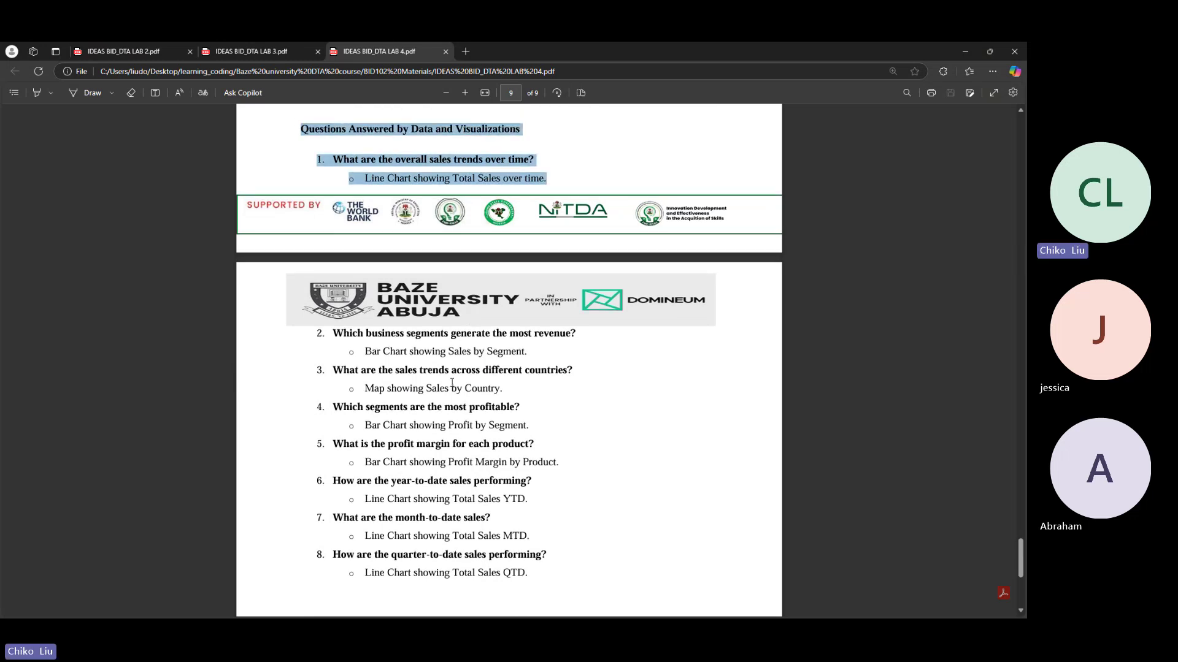
scroll(454, 387, "down", 6)
scroll(456, 390, "up", 3)
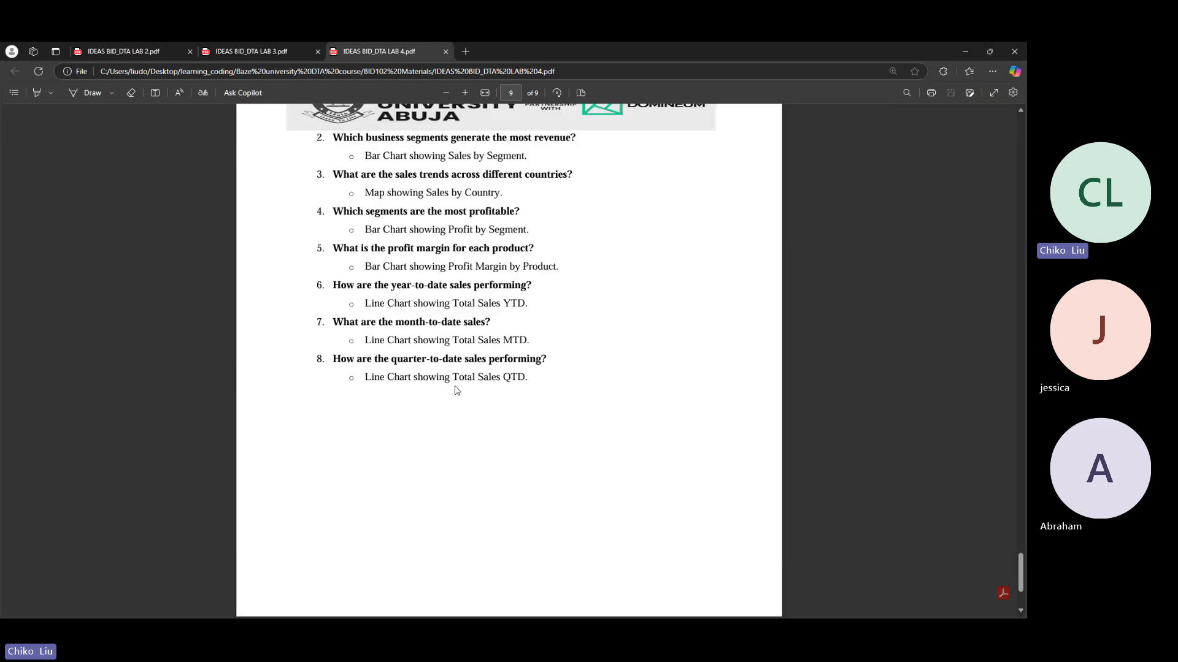
left_click_drag(531, 376, 413, 200)
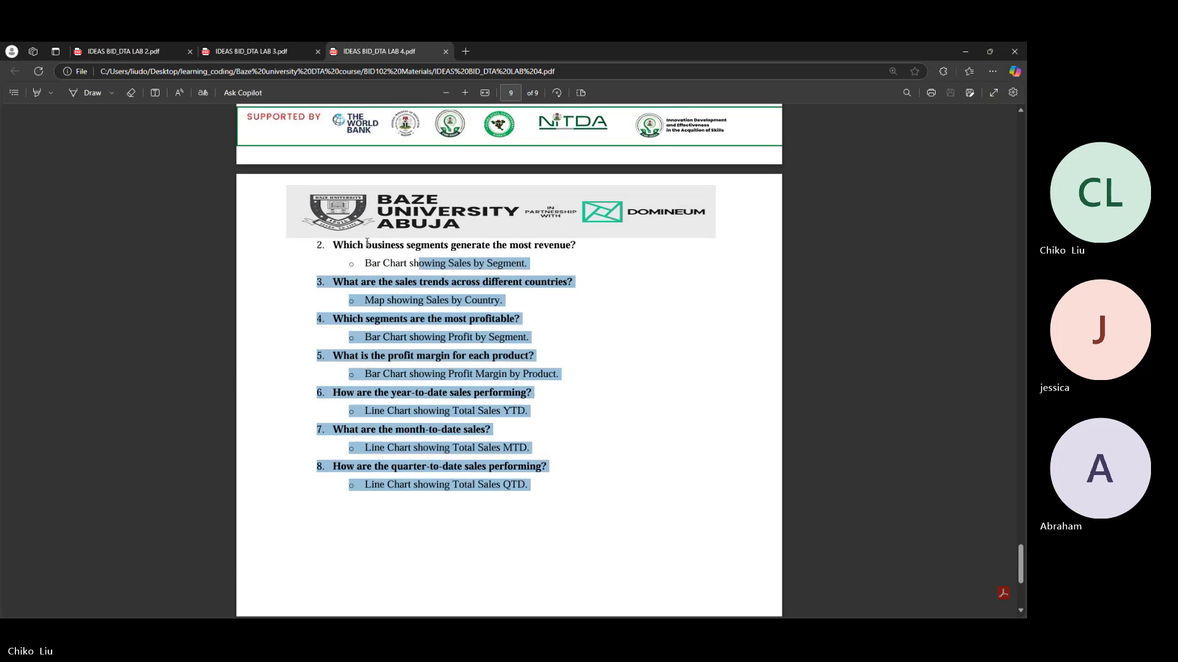
scroll(365, 243, "up", 4)
left_click_drag(301, 255, 523, 312)
scroll(454, 347, "down", 3)
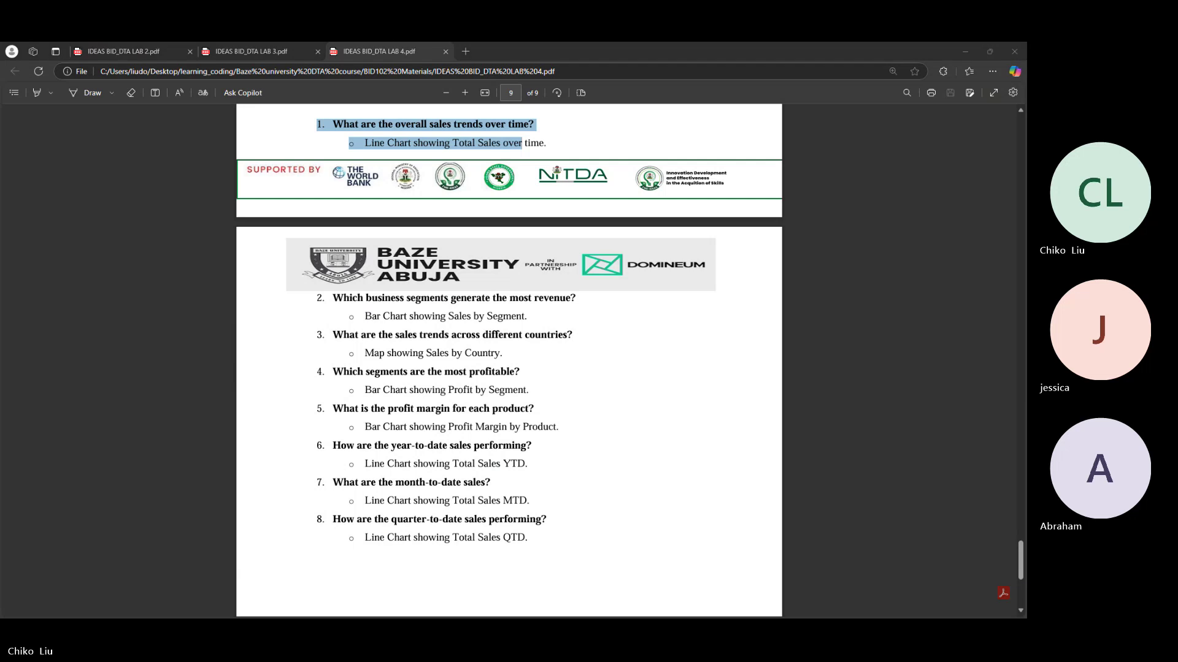
- Switch to the BID102 Materials folder and open the IDEAS BID_DTA LAB 5 PDF
key("alt+Tab")
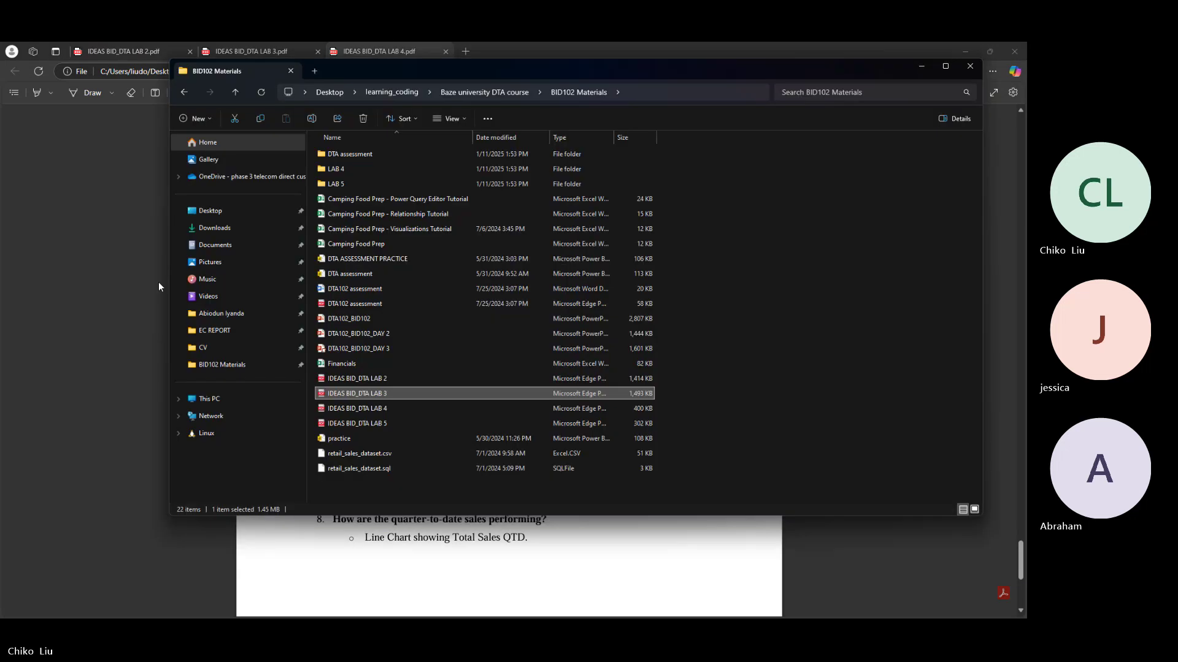
left_click(393, 422)
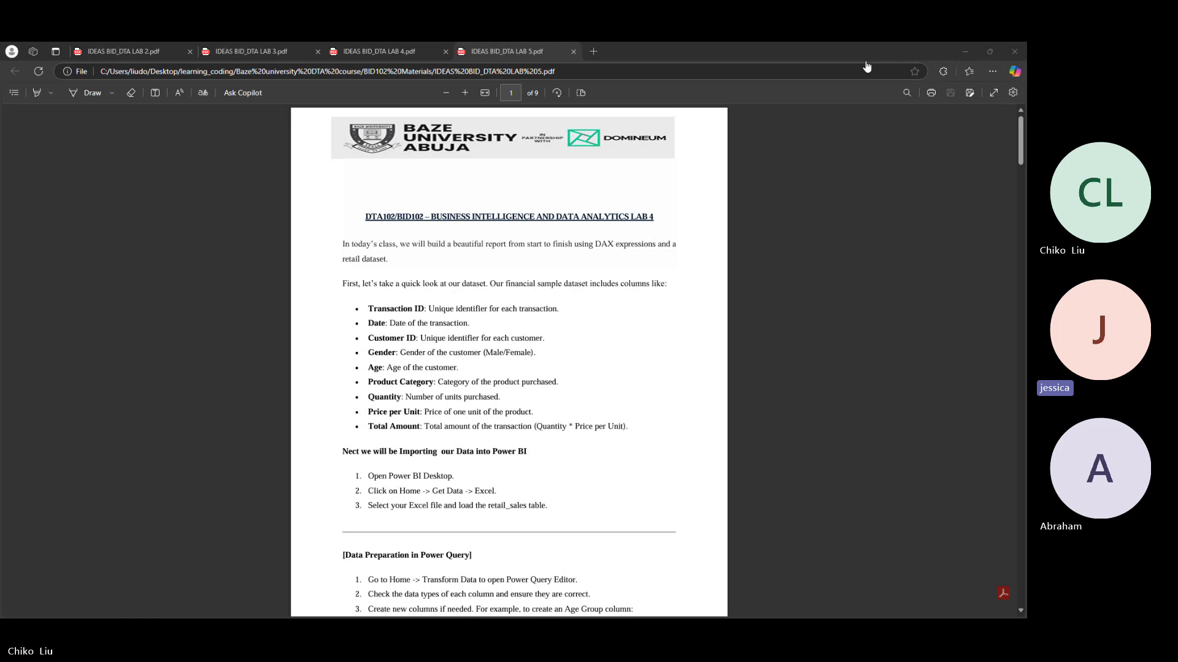
left_click(797, 156)
- Skim the LAB 5 PDF's data preparation, DAX measure and visualization sections to the end, and return to its first page
scroll(550, 284, "down", 2)
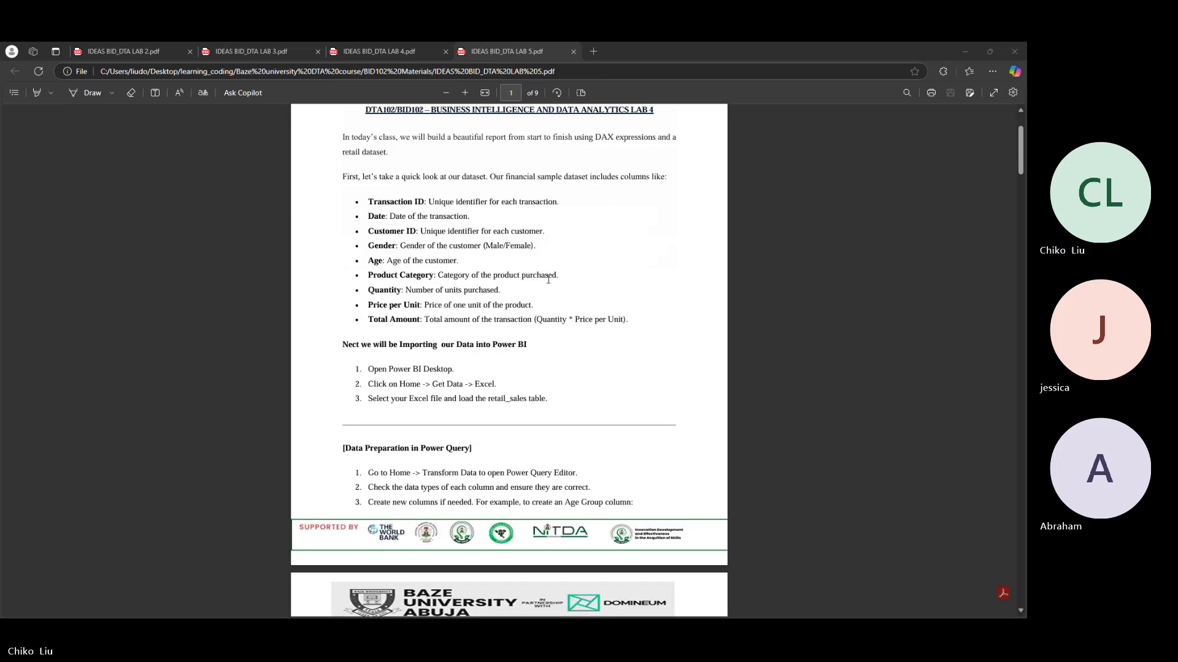
scroll(552, 267, "down", 3)
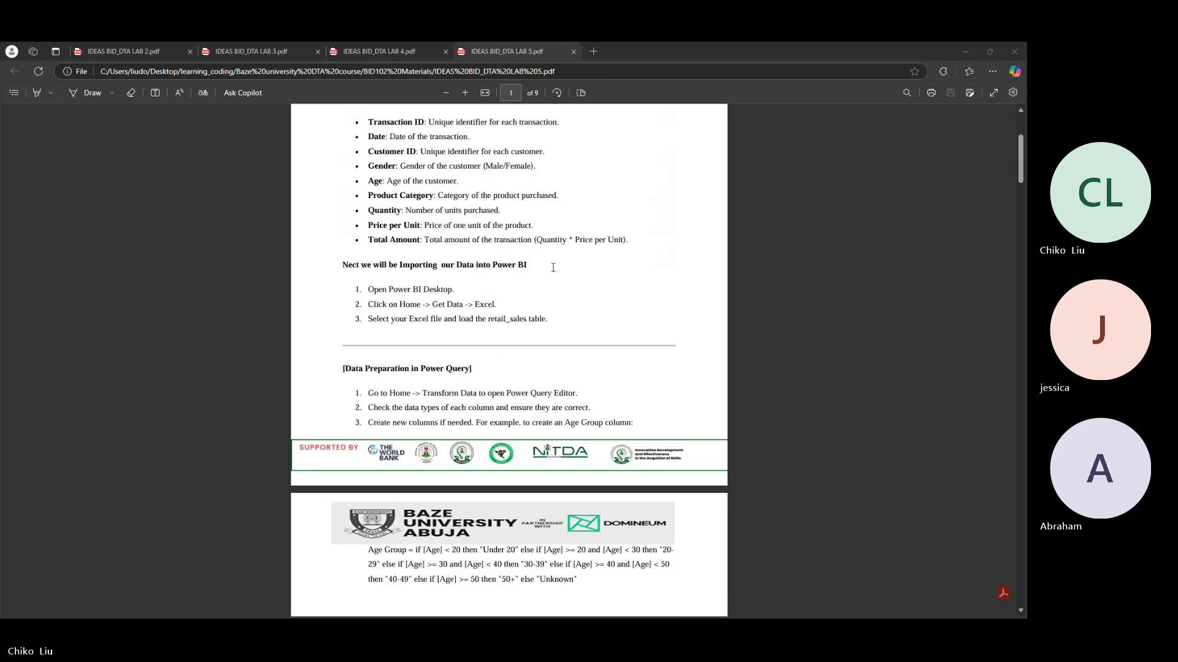
scroll(553, 271, "down", 20)
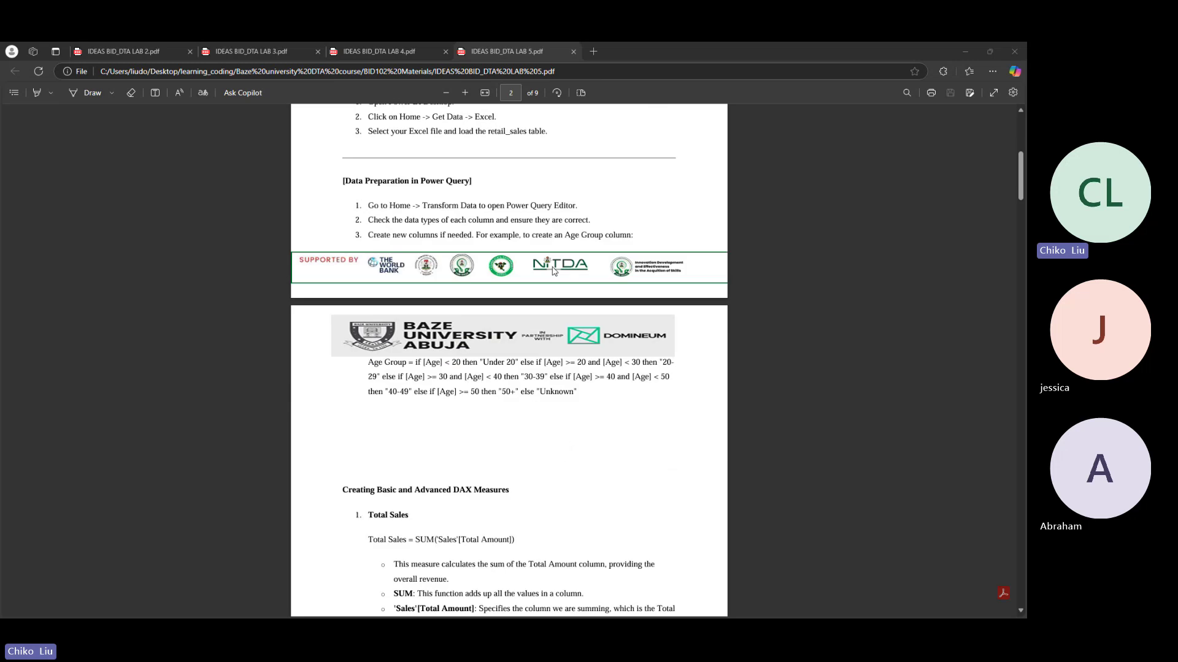
scroll(553, 271, "down", 3)
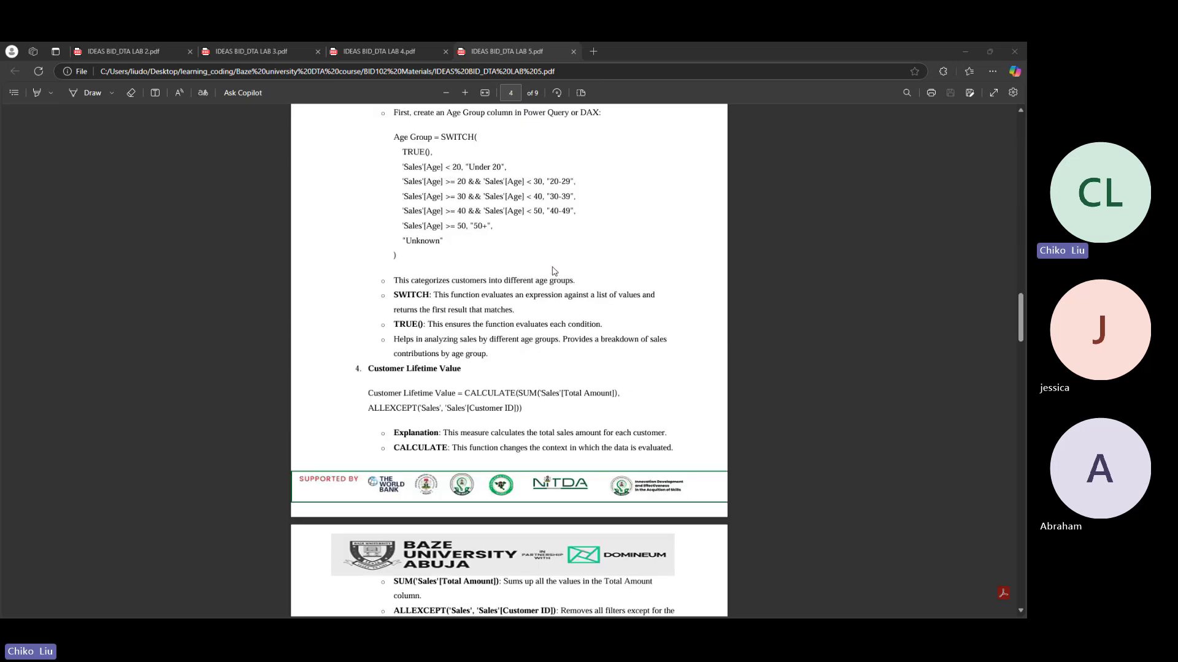
scroll(554, 271, "up", 12)
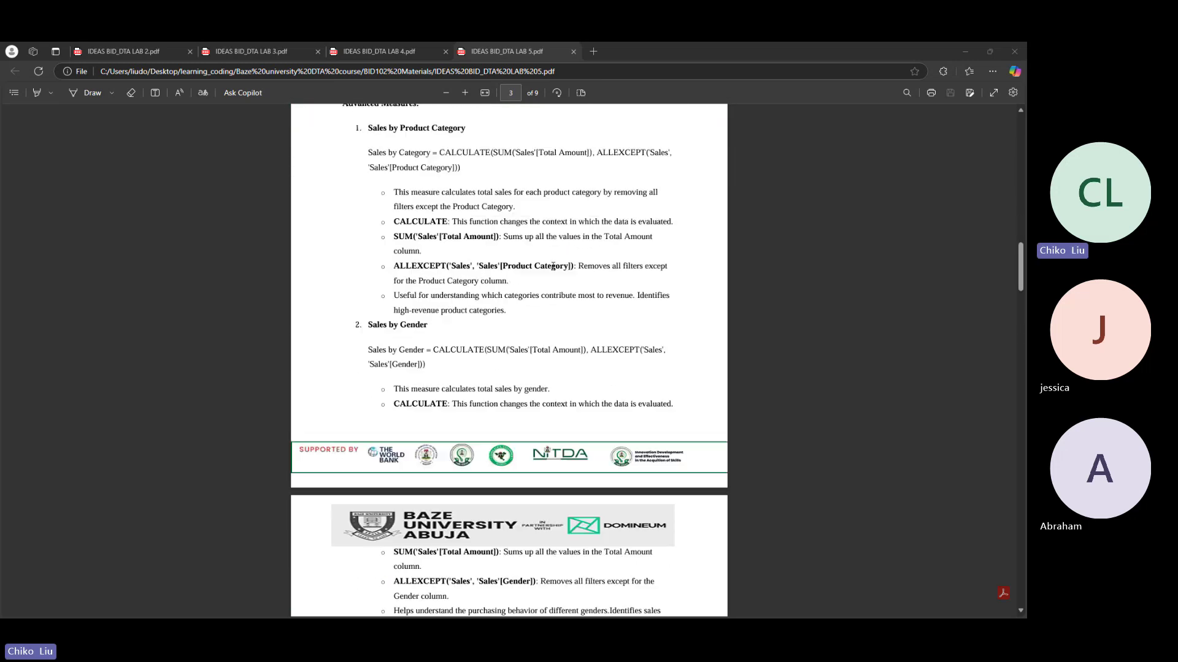
scroll(553, 268, "down", 9)
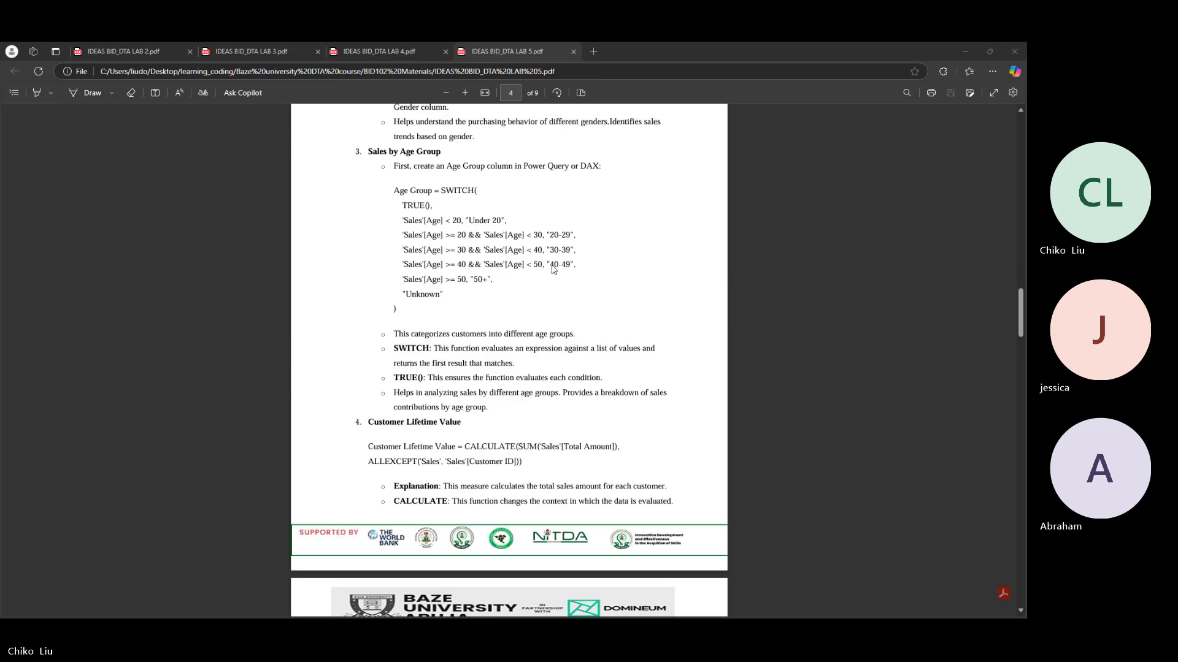
scroll(554, 270, "down", 14)
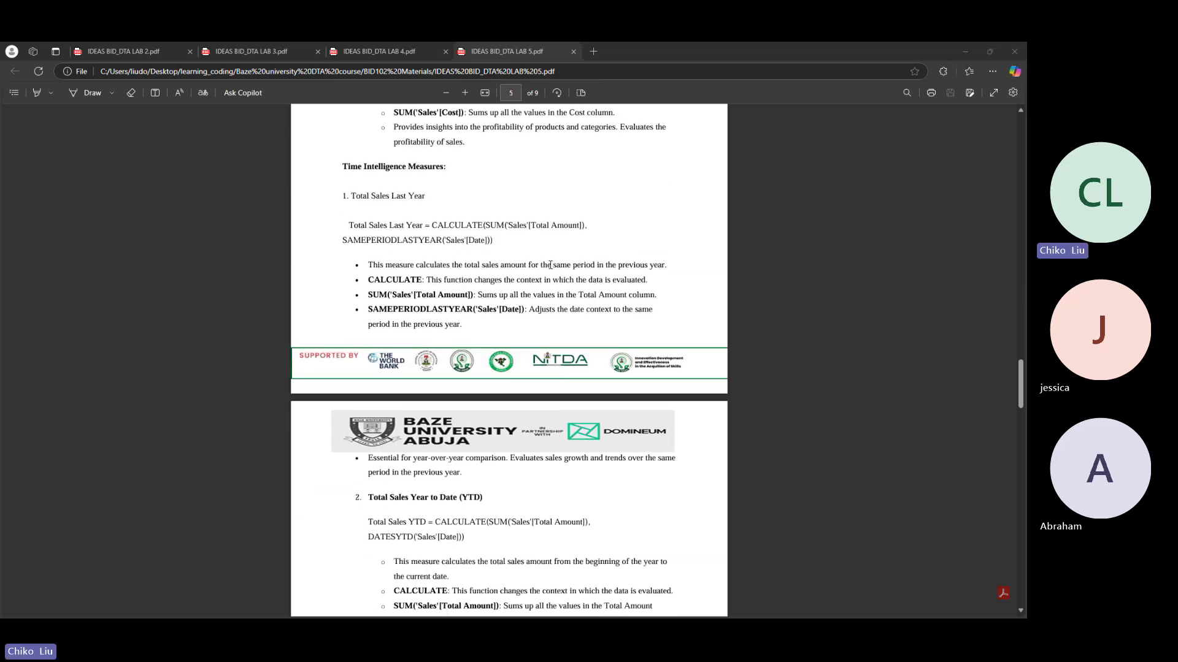
scroll(550, 265, "down", 20)
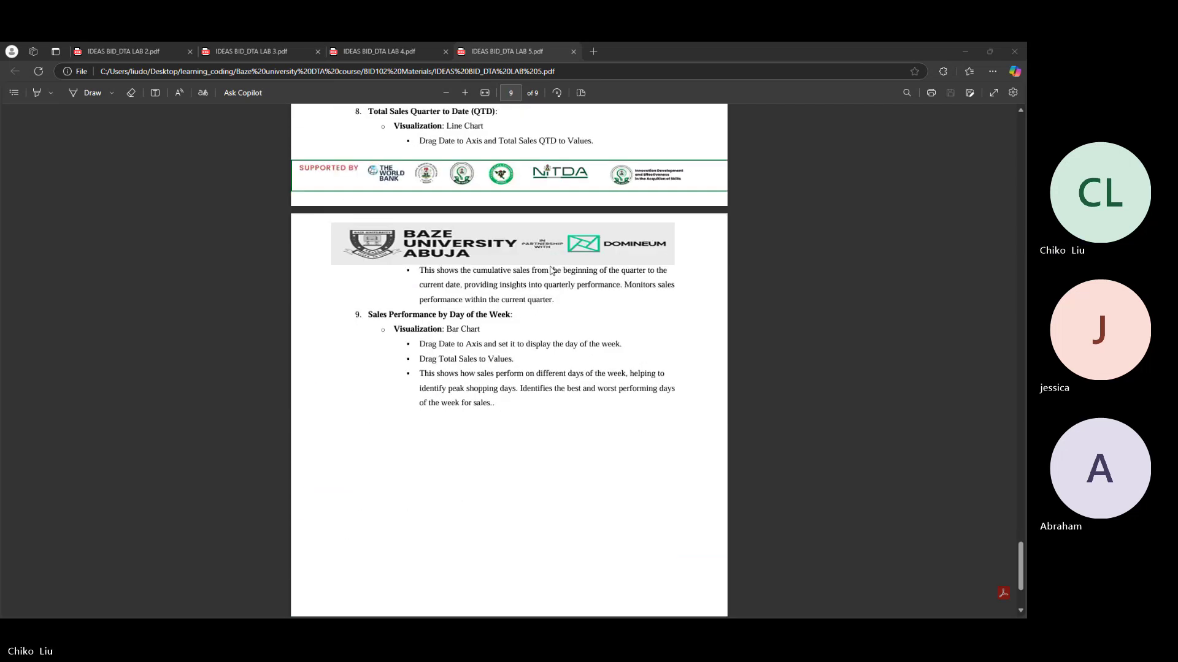
scroll(551, 270, "down", 3)
scroll(551, 270, "up", 9)
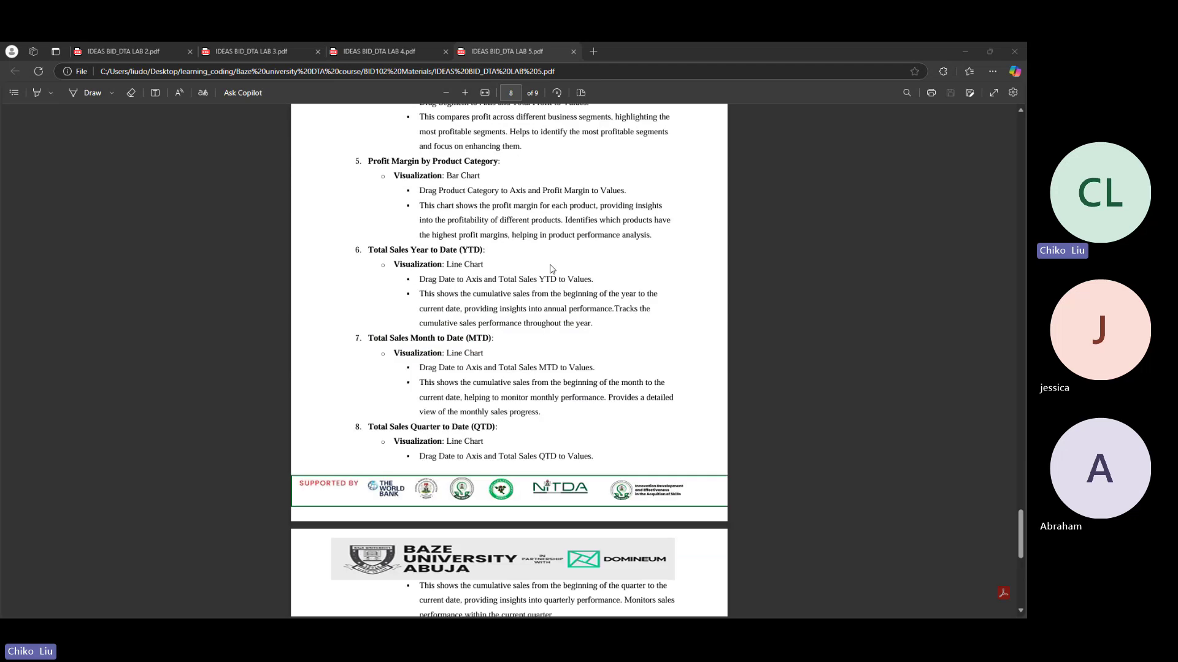
scroll(551, 269, "up", 20)
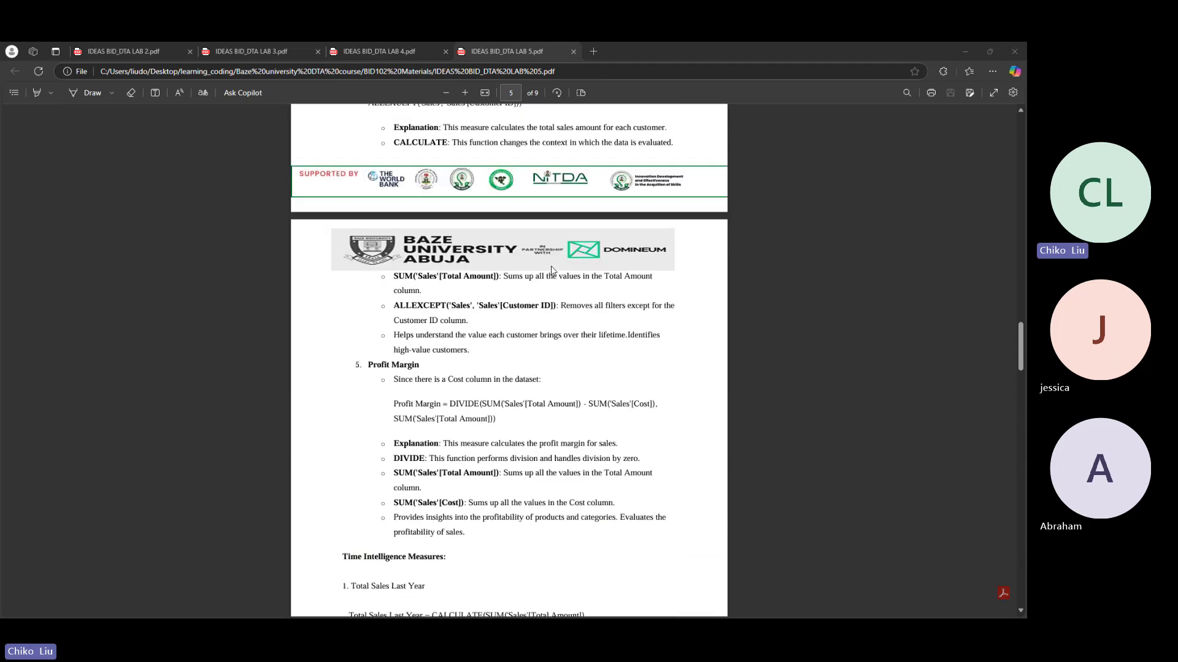
scroll(551, 269, "up", 20)
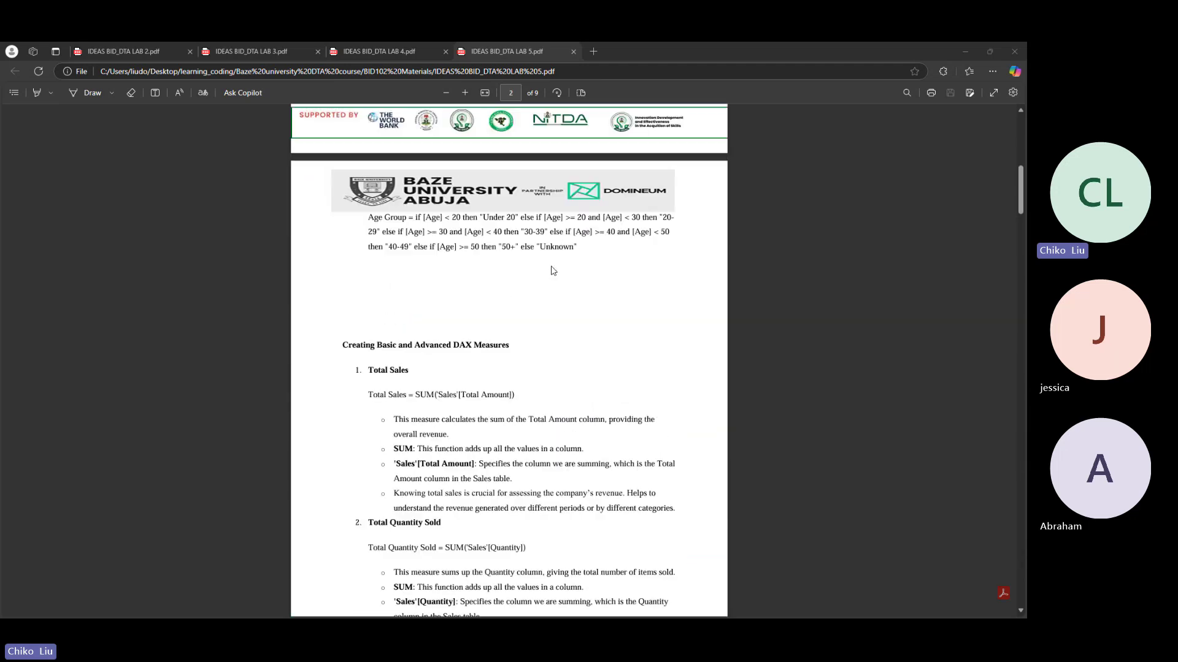
scroll(551, 270, "up", 10)
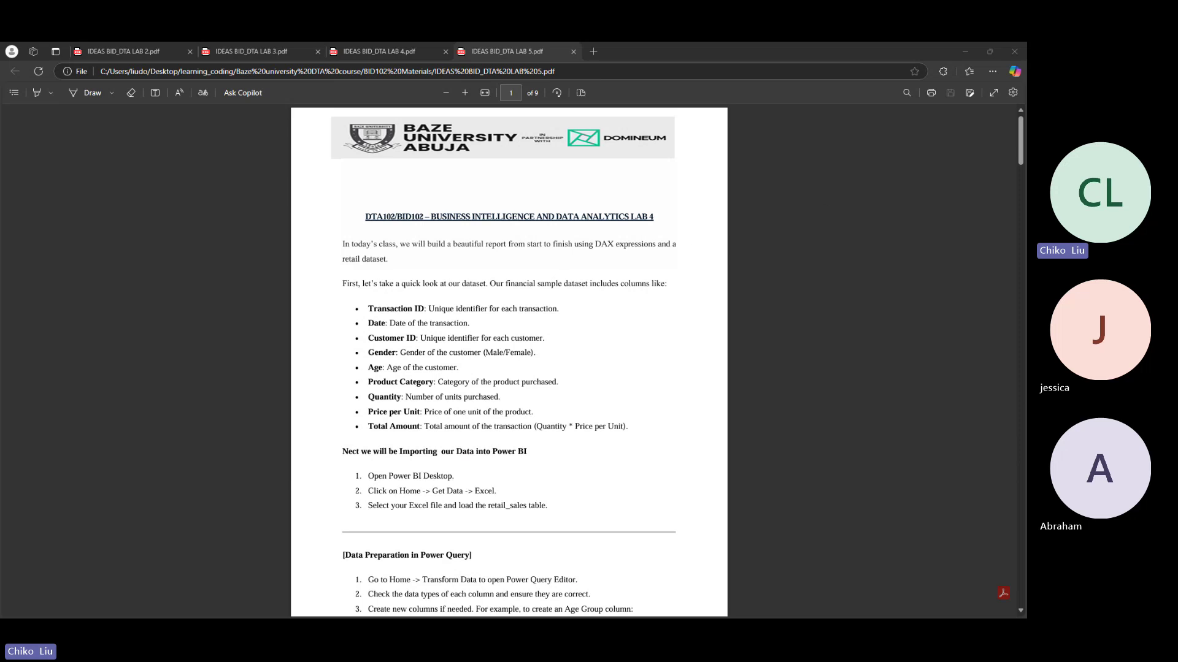
- Check the report page in Power BI, switch back to the LAB 4 PDF in Edge, and go over questions 1 to 8 again
mouse_move(610, 616)
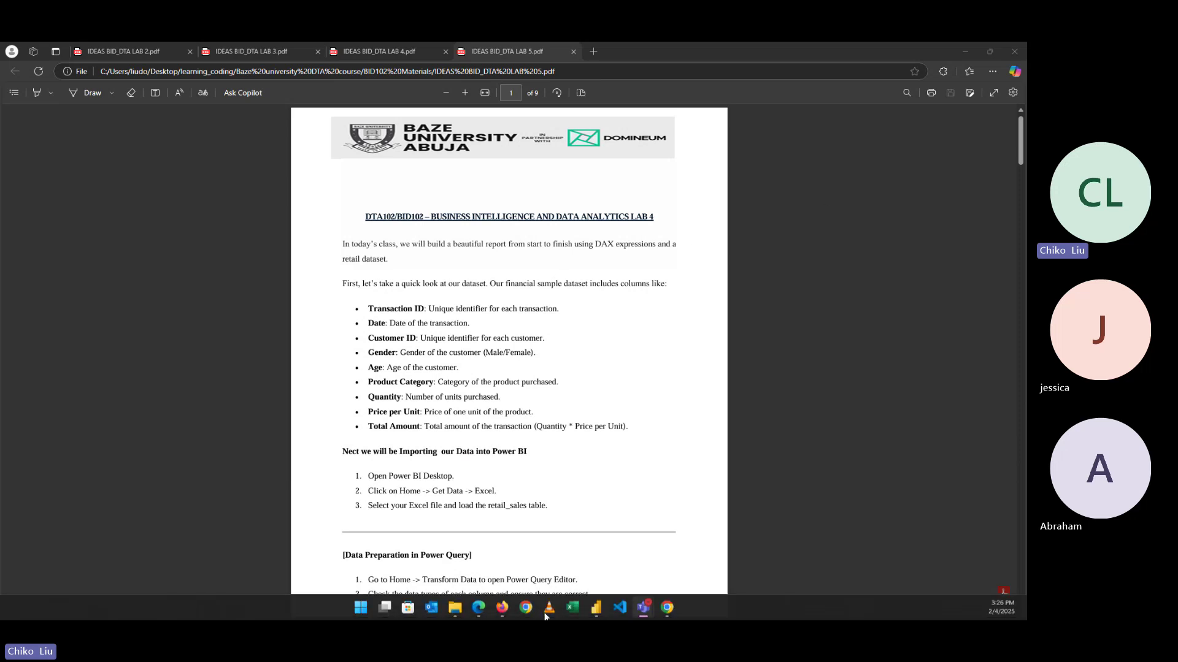
left_click(597, 607)
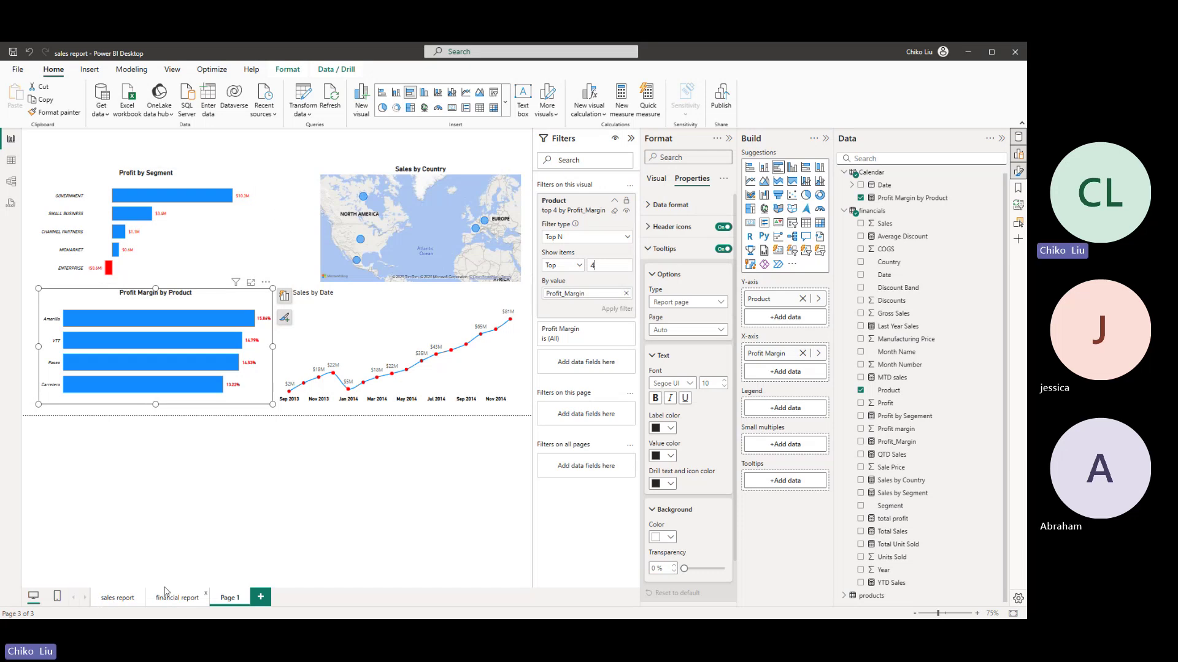
mouse_move(497, 616)
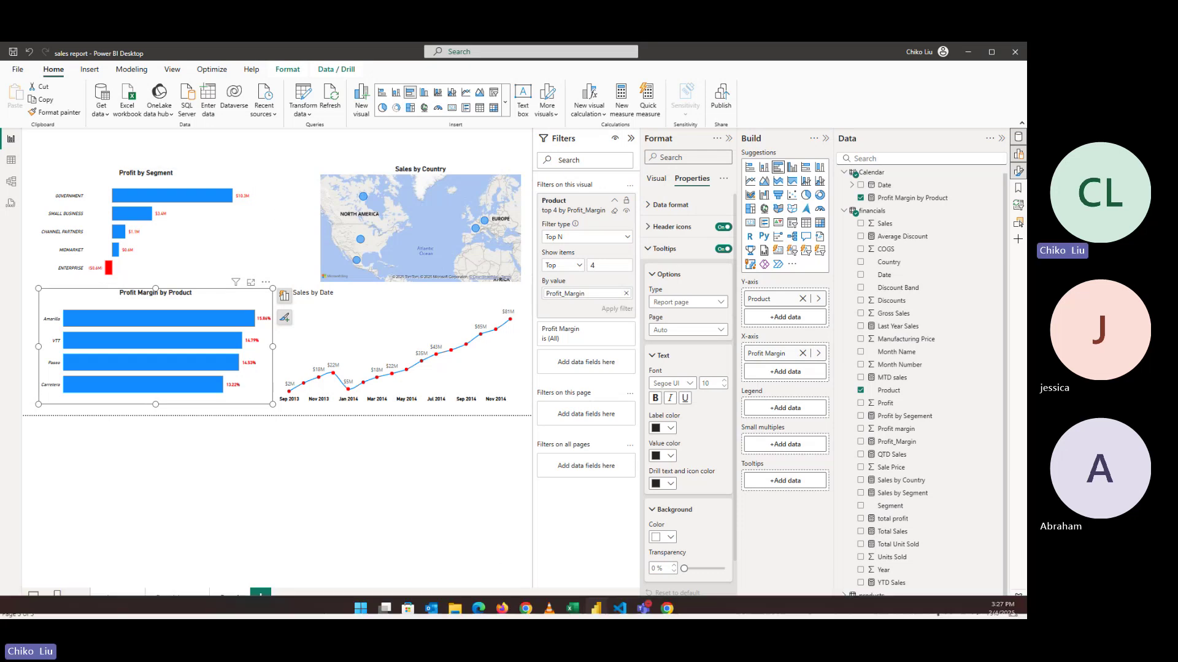
left_click(478, 606)
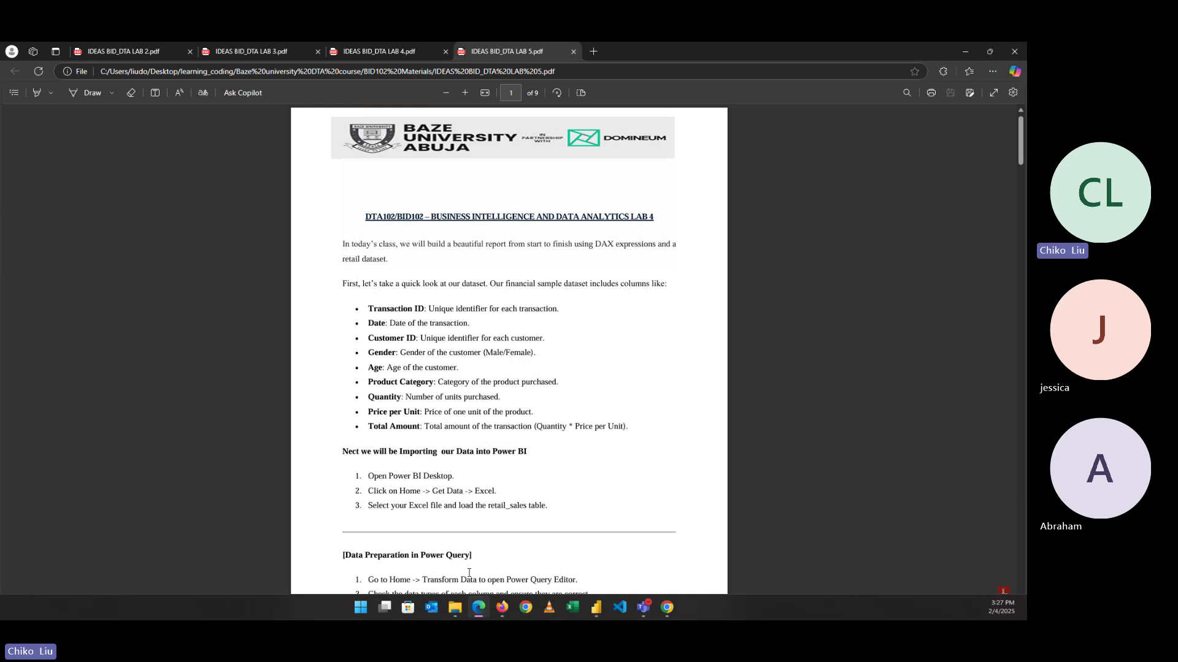
left_click(385, 53)
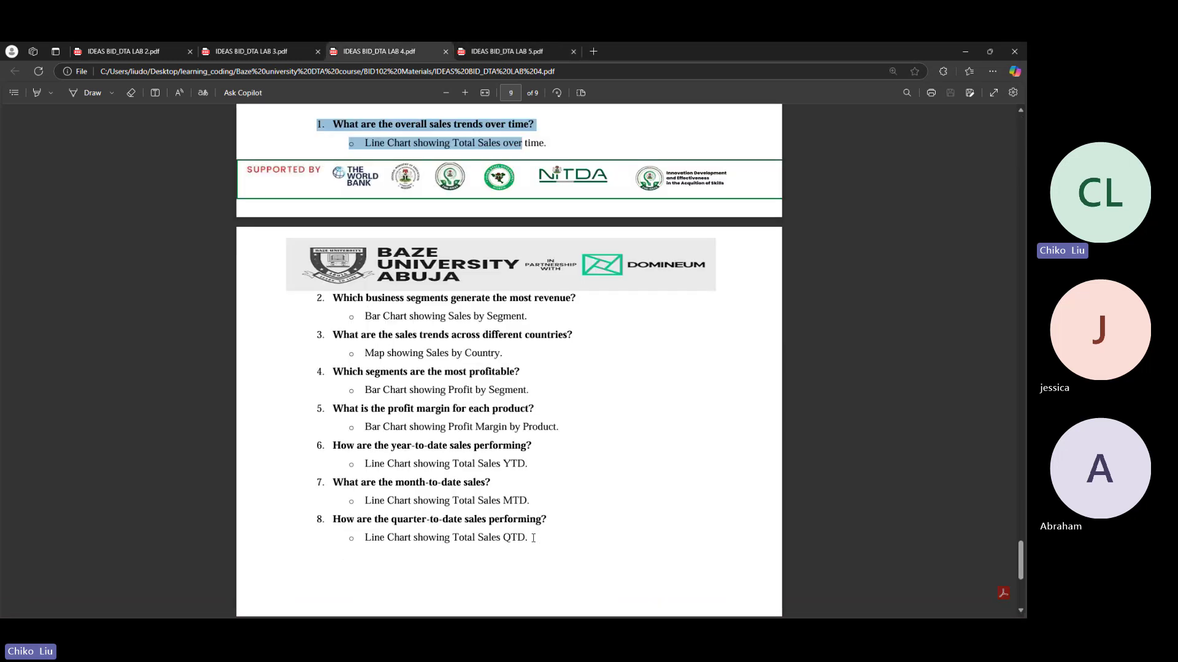
left_click_drag(534, 538, 332, 298)
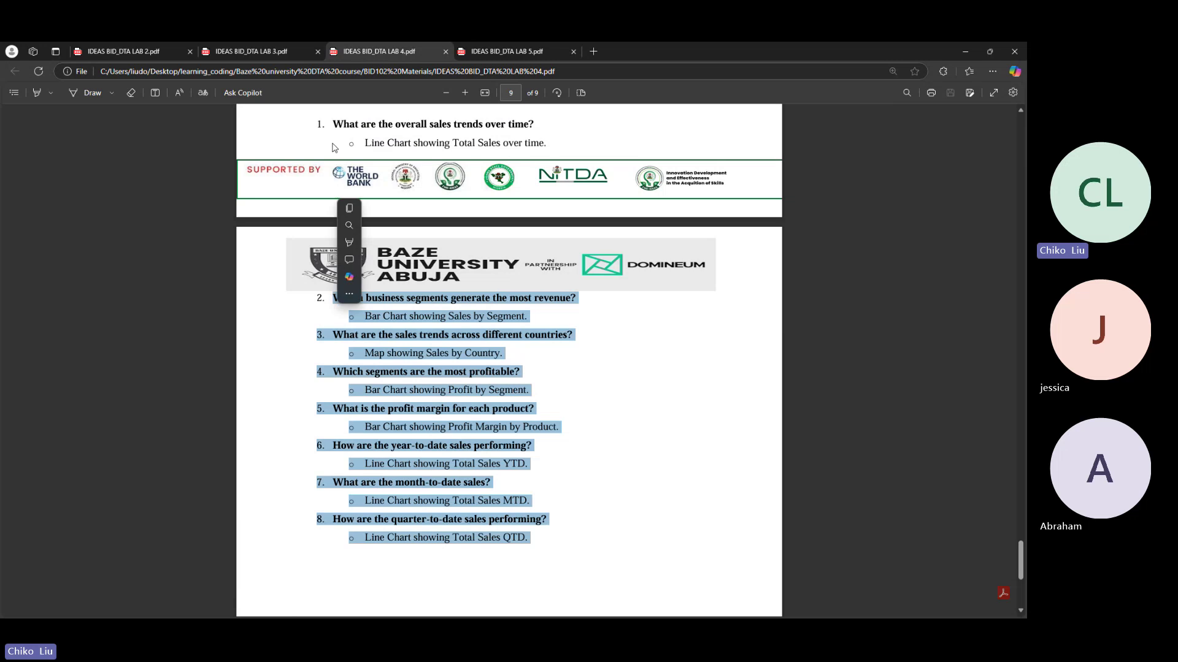
left_click_drag(332, 121, 557, 140)
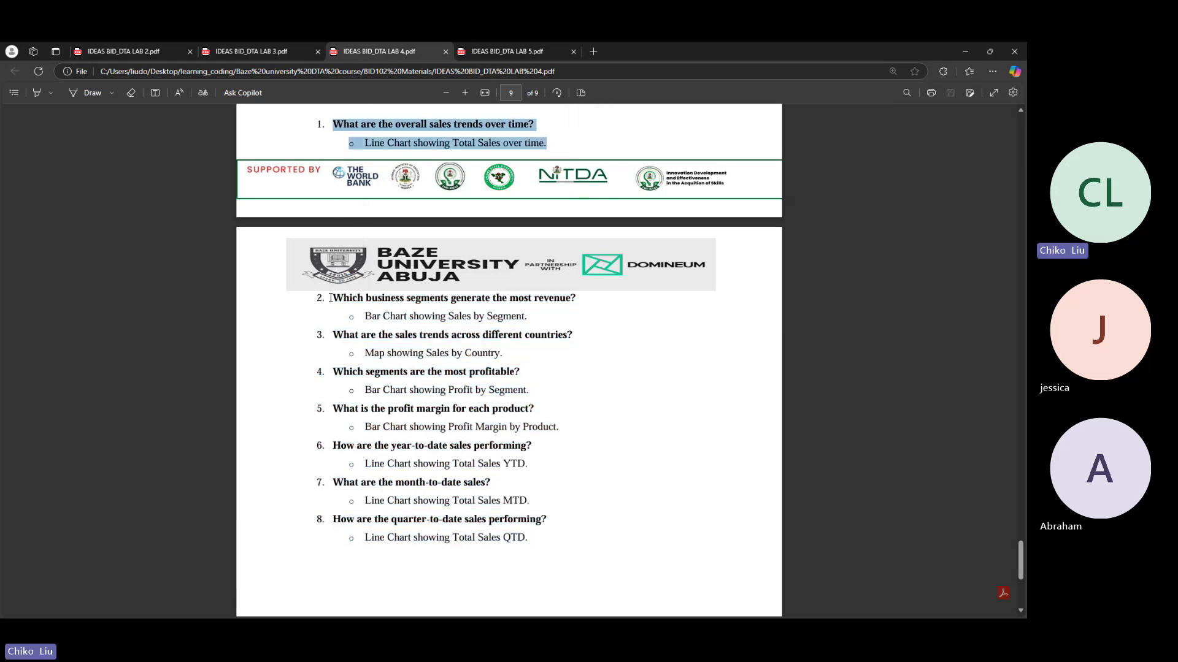
left_click_drag(329, 298, 578, 590)
left_click(551, 540)
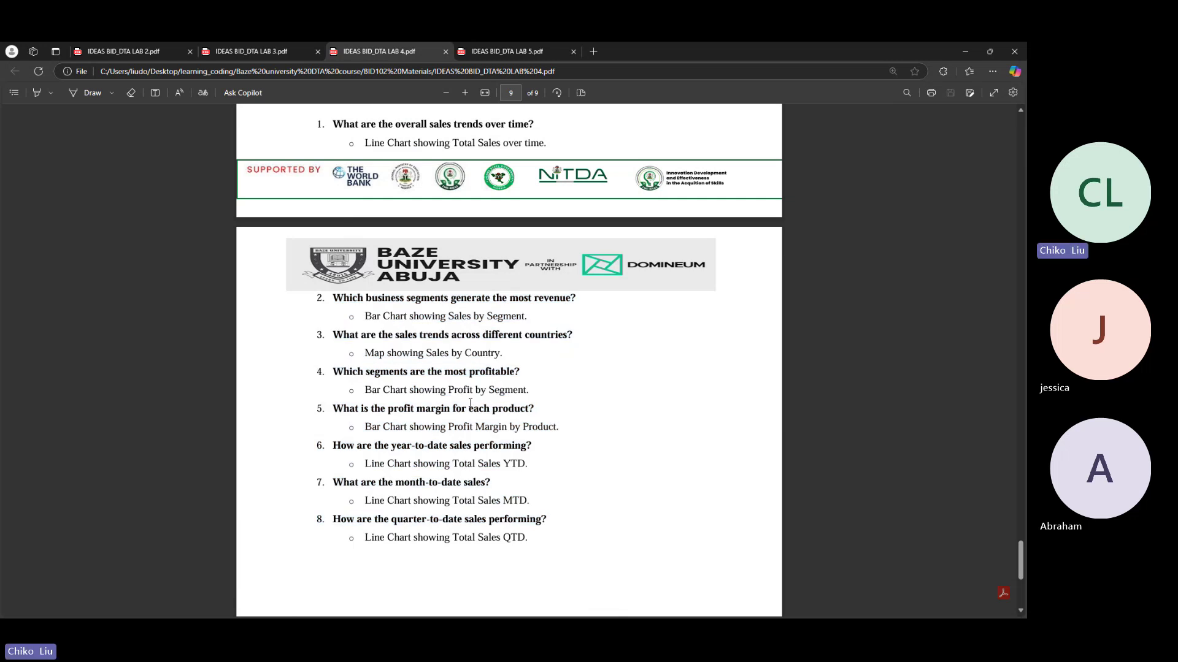
- Switch to Power BI and review the charts on Page 1 against the lab questions
mouse_move(593, 616)
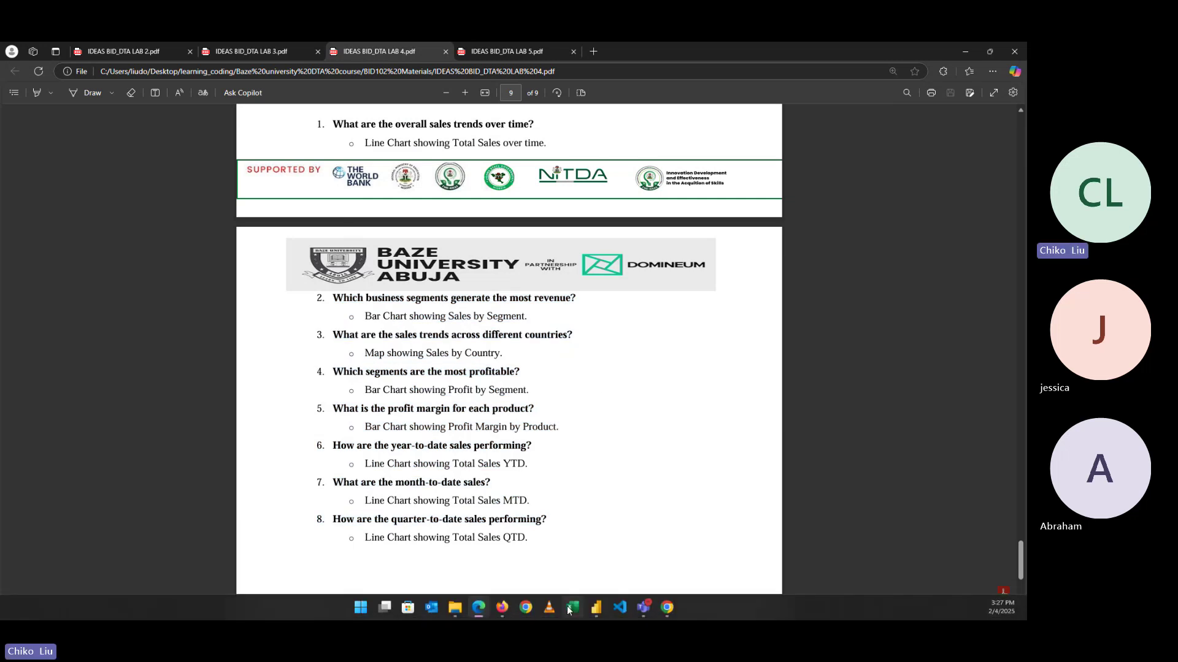
left_click(595, 607)
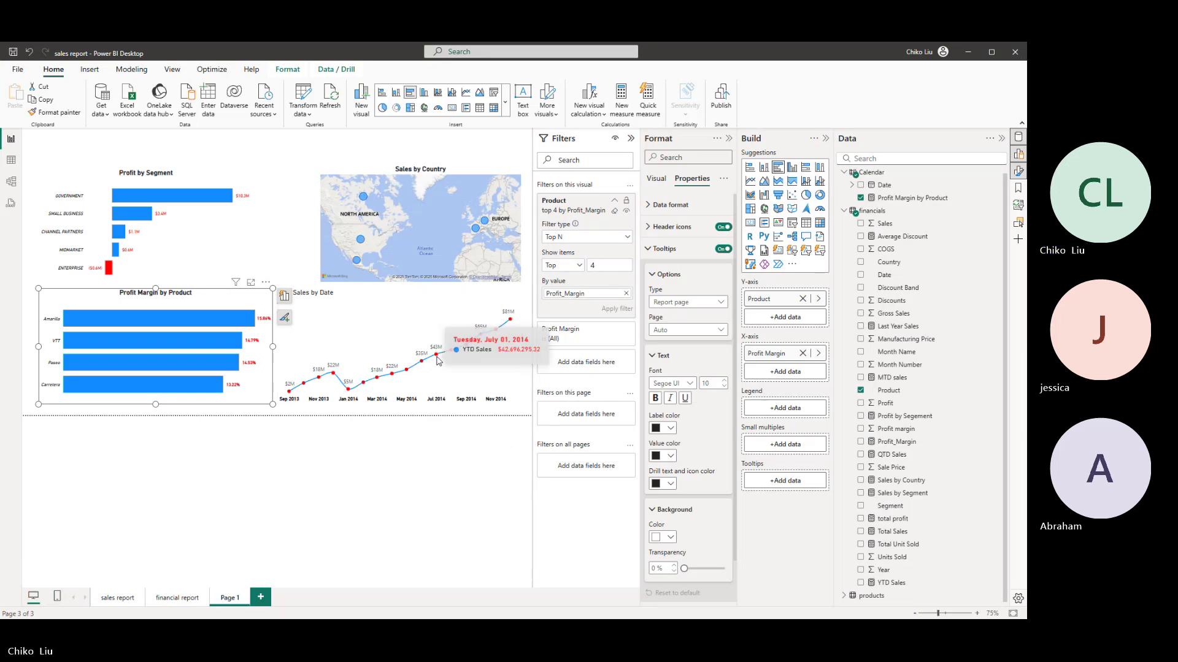
left_click(606, 265)
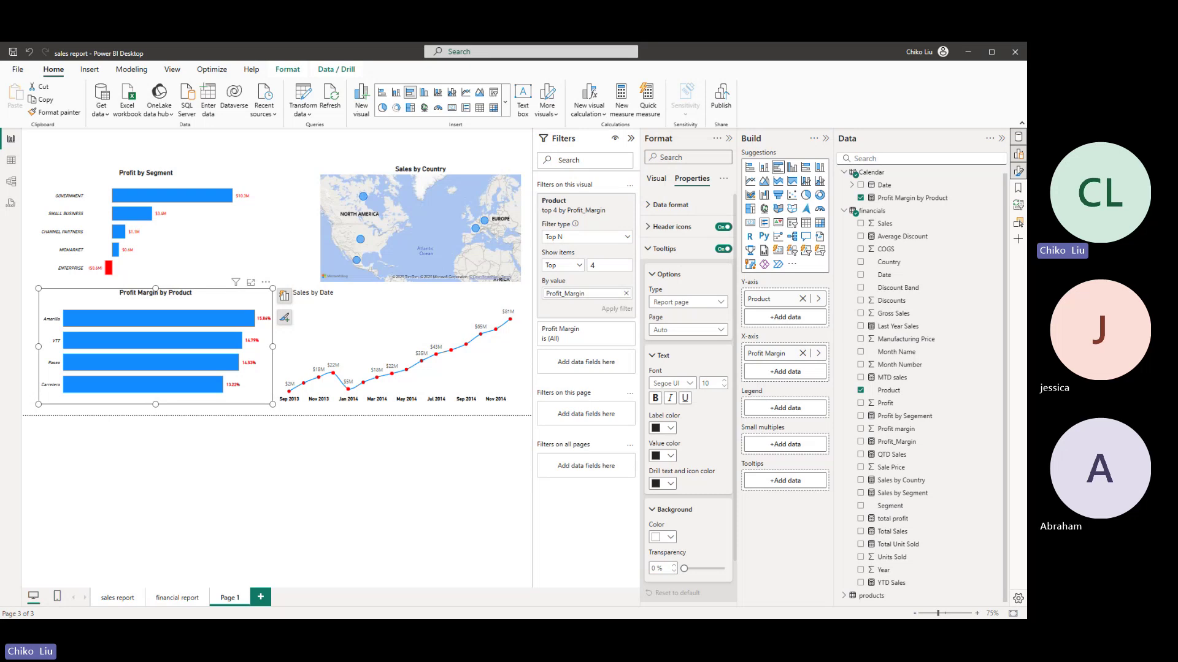
left_click_drag(0, 68, 0, 186)
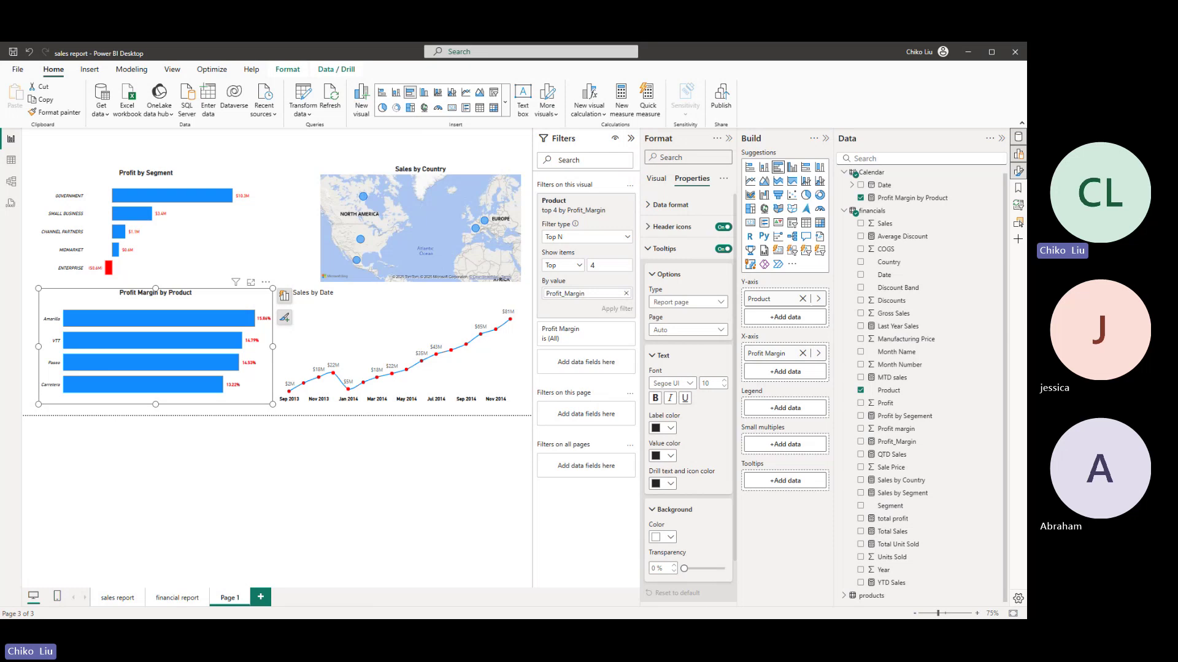